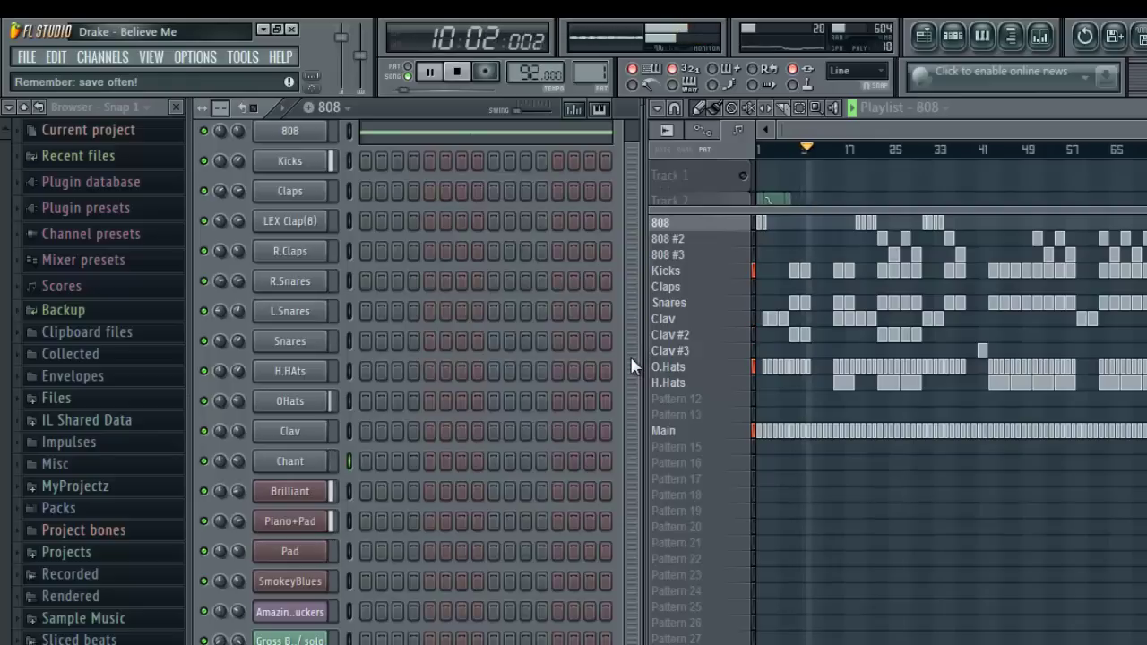
- View the 808, 808 #2 and 808 #3 patterns in the channel rack while the song plays, ending on 808
{"action": "mouse_move", "coordinate": [236, 492]}
{"action": "left_mouse_down"}
{"action": "mouse_move", "coordinate": [235, 483]}
{"action": "mouse_move", "coordinate": [235, 492]}
{"action": "left_mouse_up"}
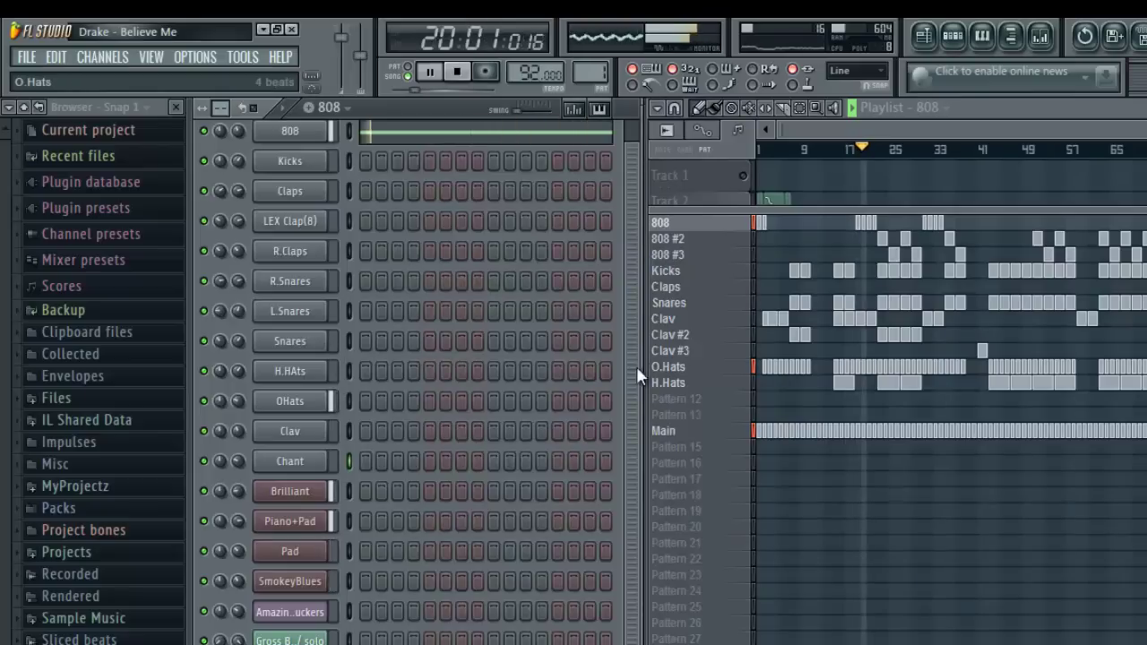
{"action": "scroll", "coordinate": [633, 344], "scroll_direction": "up", "scroll_amount": 1}
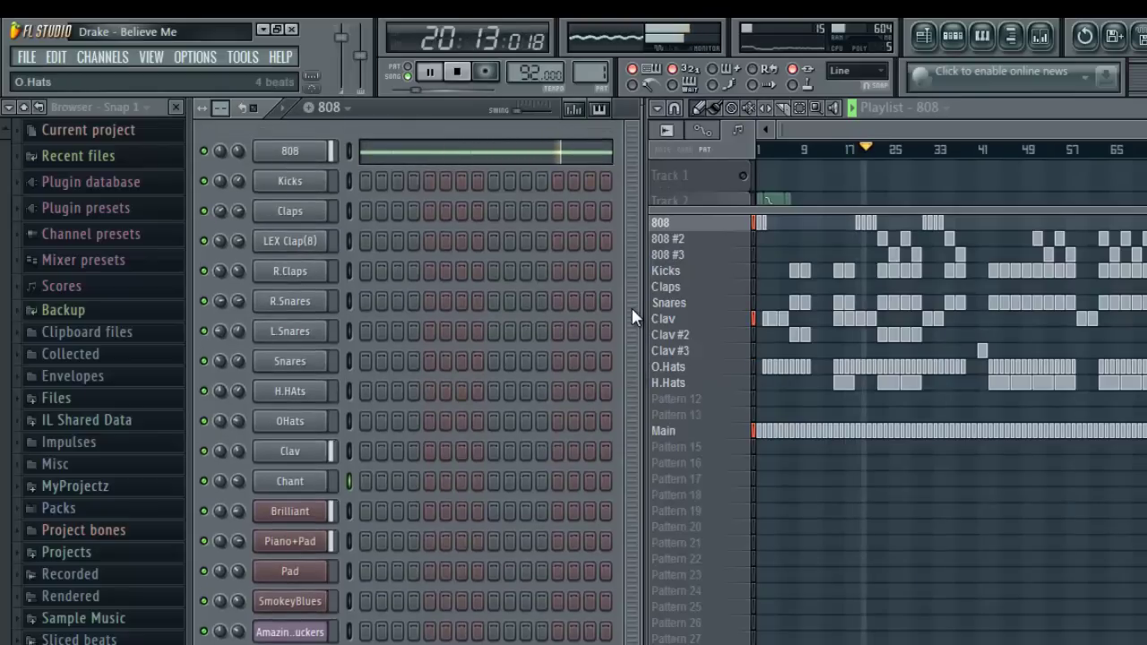
{"action": "left_click", "coordinate": [709, 244]}
{"action": "left_click", "coordinate": [714, 257]}
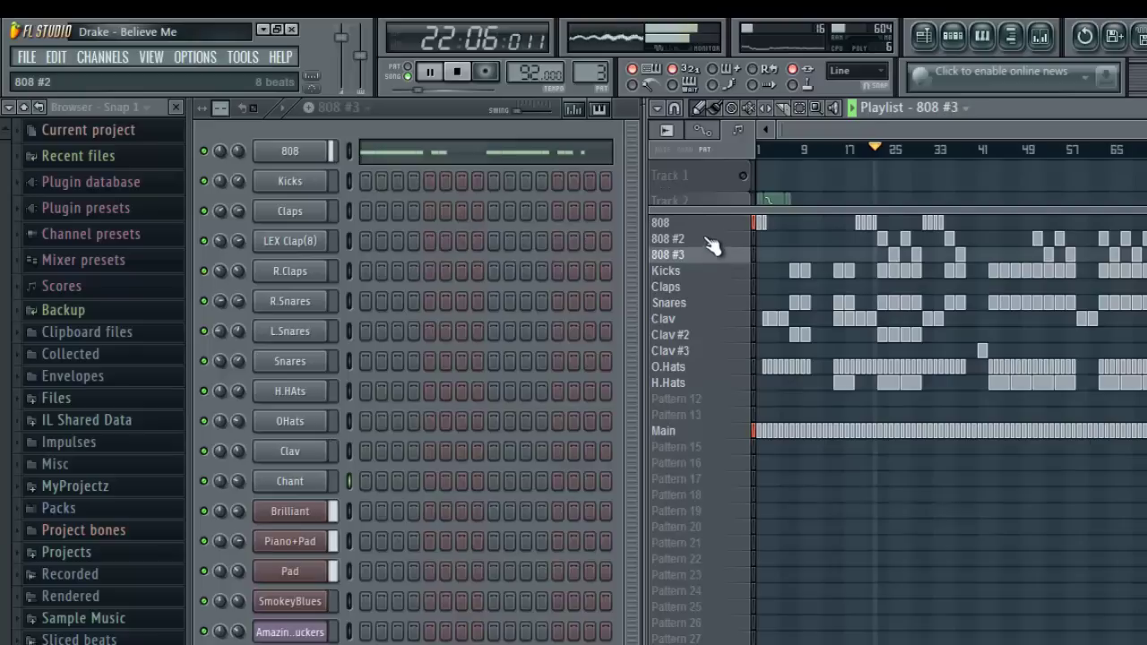
{"action": "left_click", "coordinate": [708, 240]}
{"action": "left_click", "coordinate": [708, 226]}
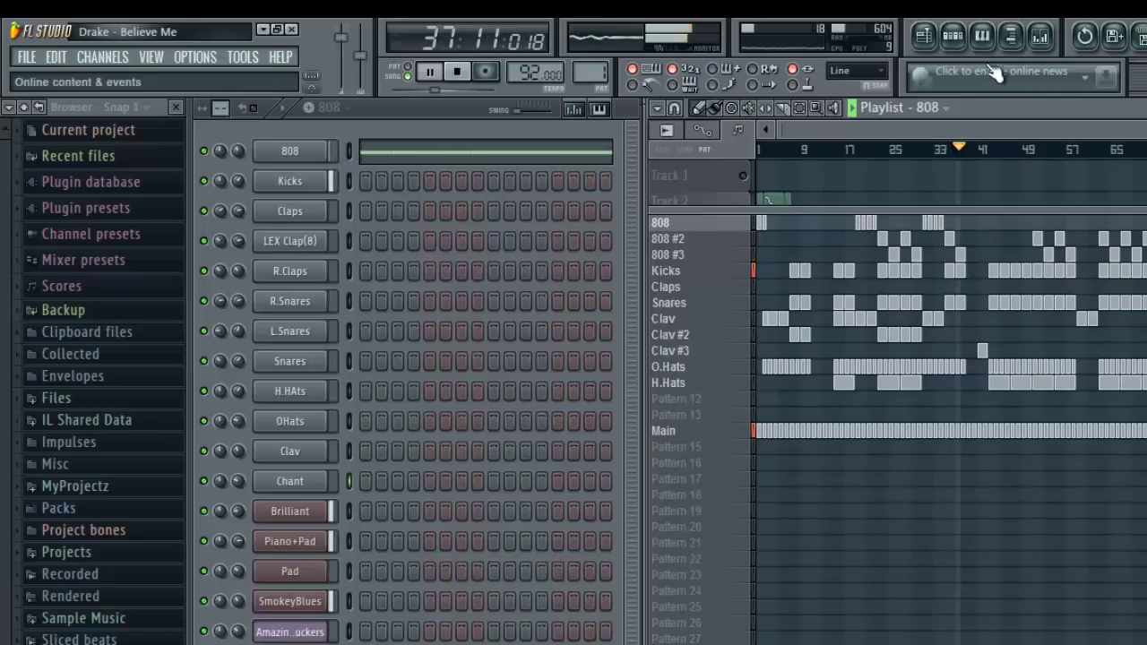
- Add Clav #2 clips at bars 35 and 37 and a Clav clip at bar 39 in the playlist
{"action": "left_click_drag", "start_coordinate": [1146, 131], "coordinate": [958, 125]}
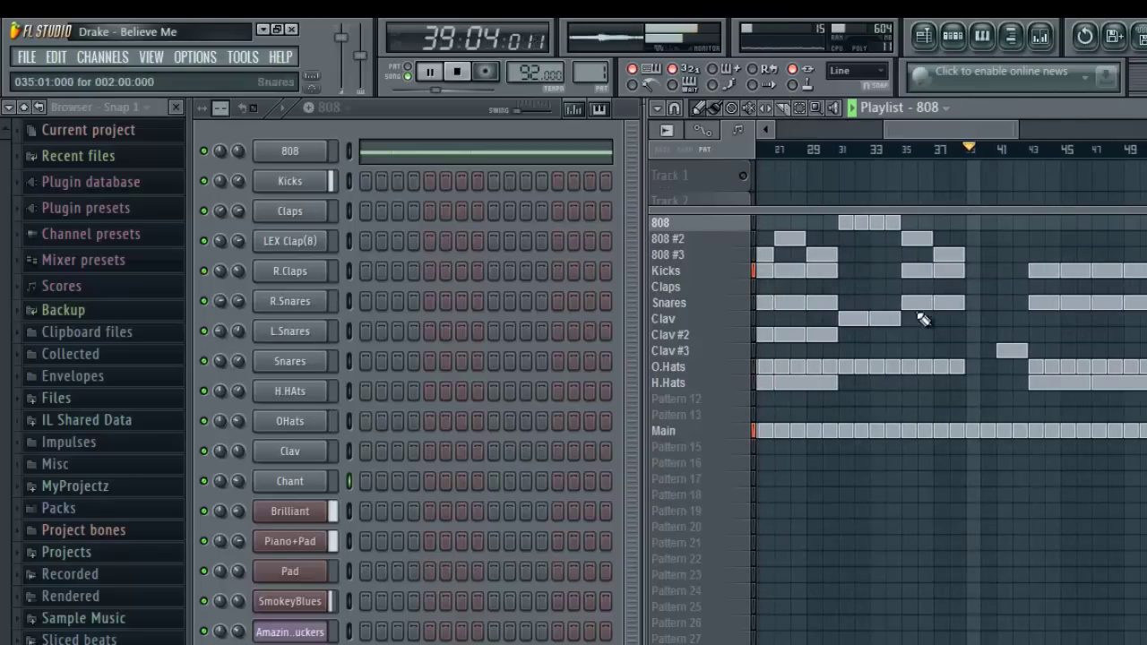
{"action": "left_click", "coordinate": [907, 338]}
{"action": "left_click", "coordinate": [937, 335]}
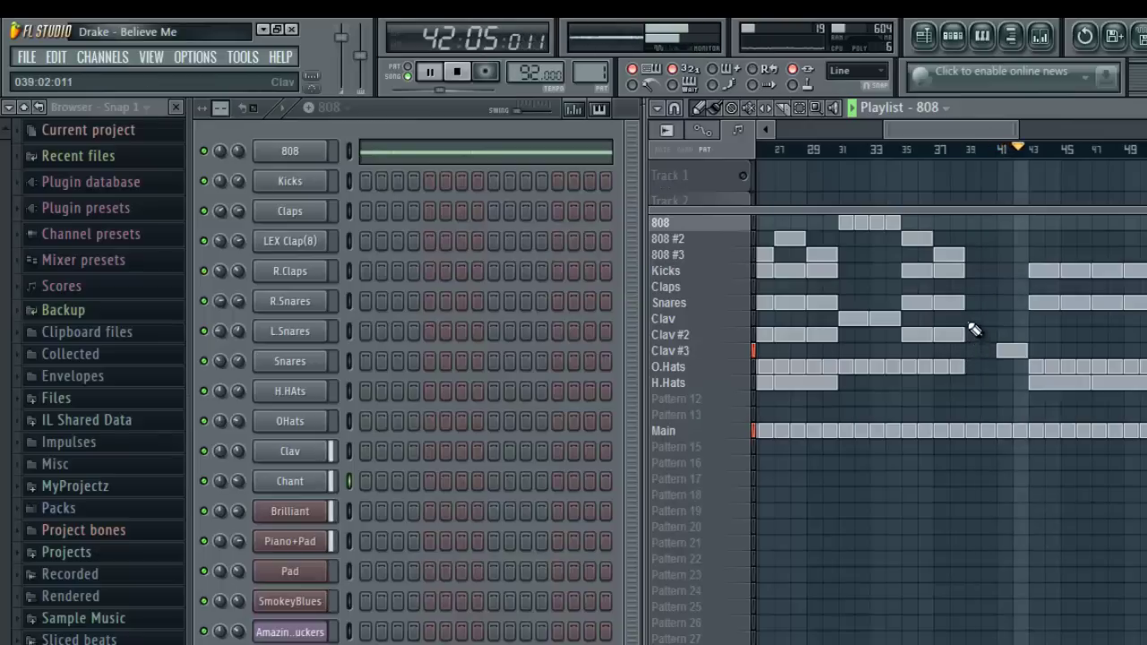
{"action": "left_click", "coordinate": [967, 320]}
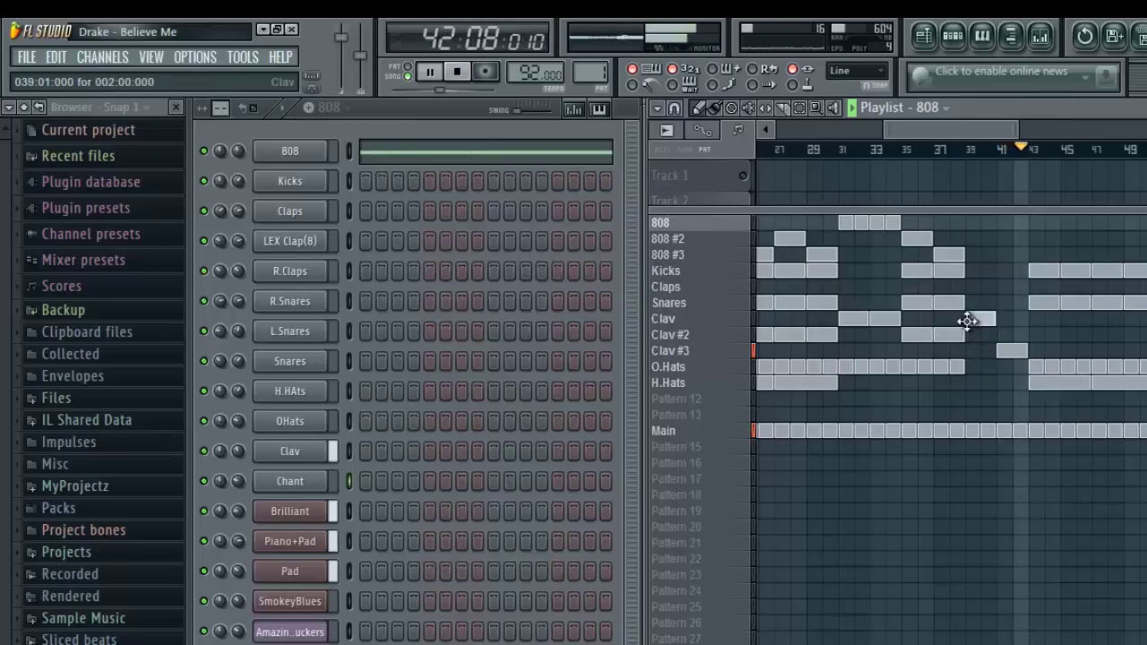
- Select the Clav pattern, return to the start of the playlist and stop the song playback
{"action": "left_click", "coordinate": [724, 321]}
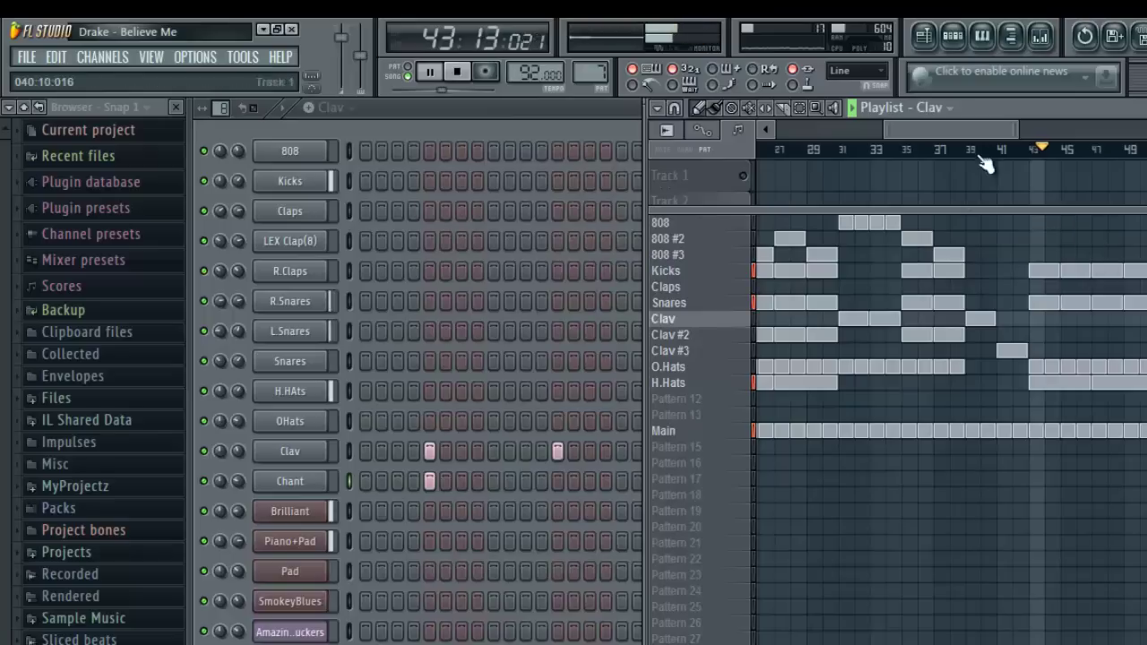
{"action": "left_click_drag", "start_coordinate": [963, 130], "coordinate": [798, 128]}
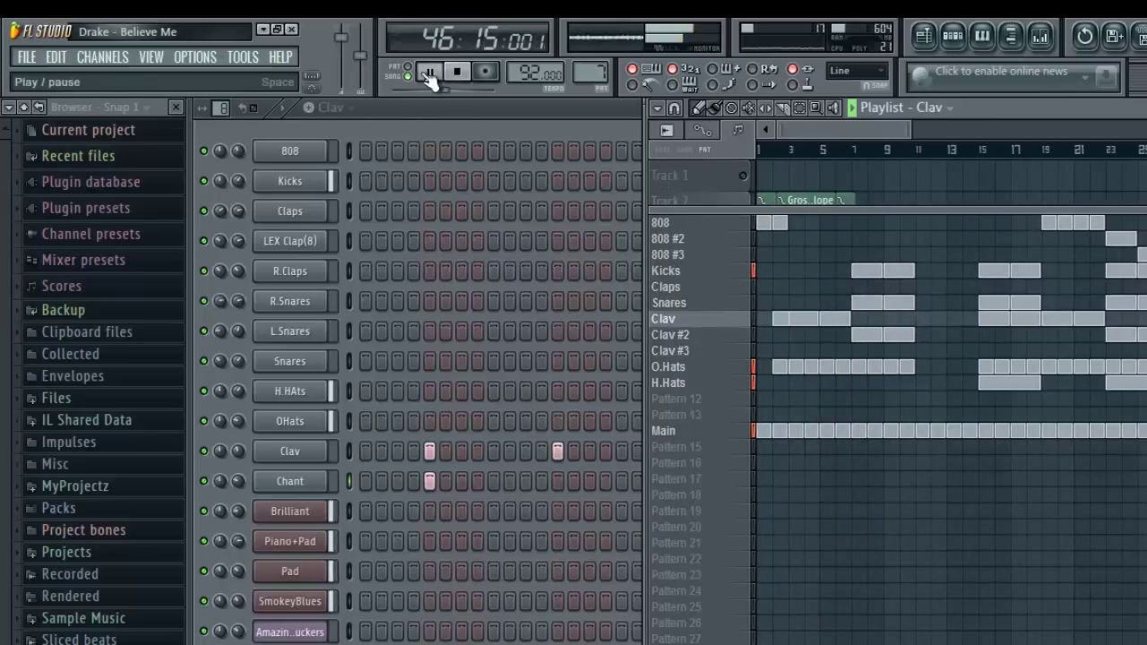
{"action": "left_click", "coordinate": [460, 74]}
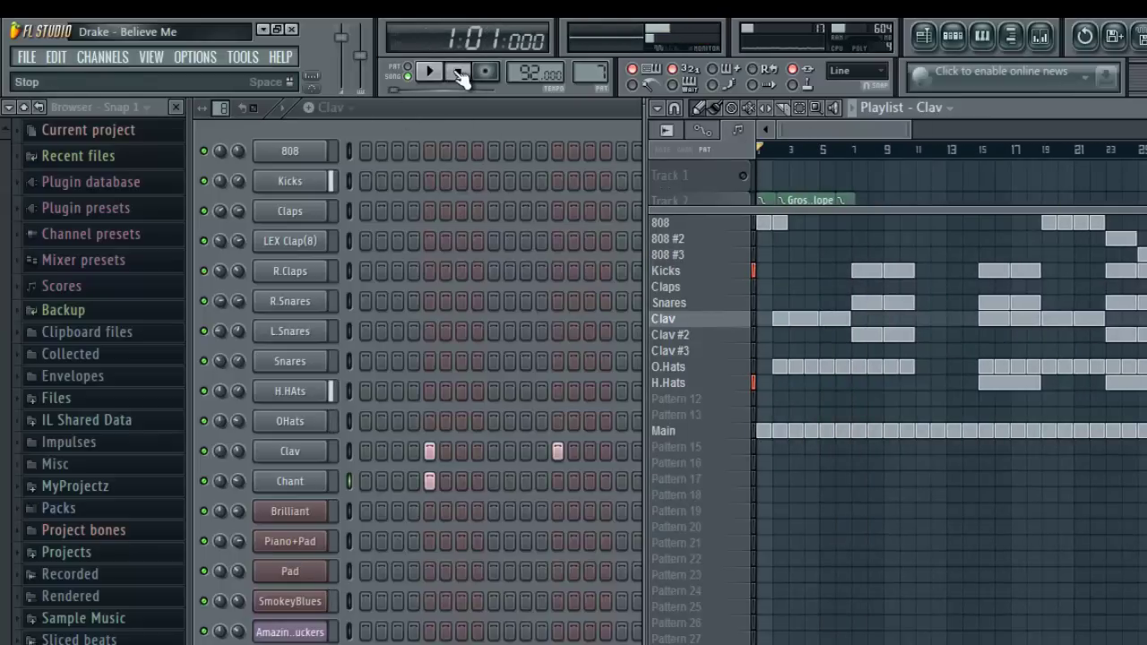
- Play the 808 pattern on its own and examine its notes in the piano roll
{"action": "left_click", "coordinate": [695, 227]}
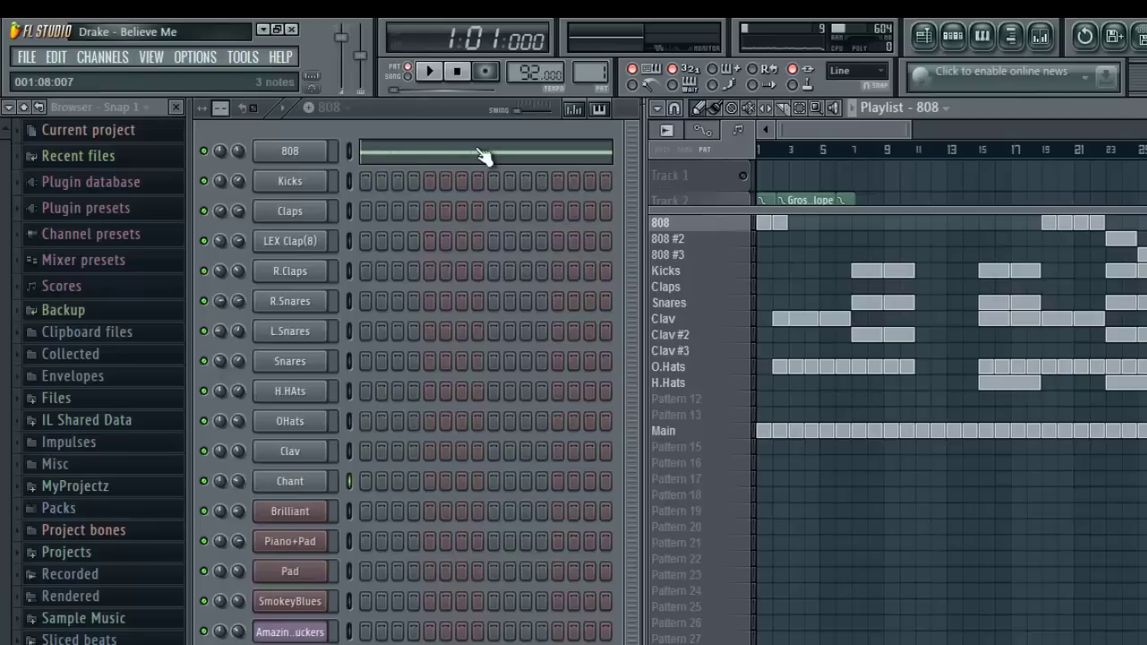
{"action": "key", "text": "space"}
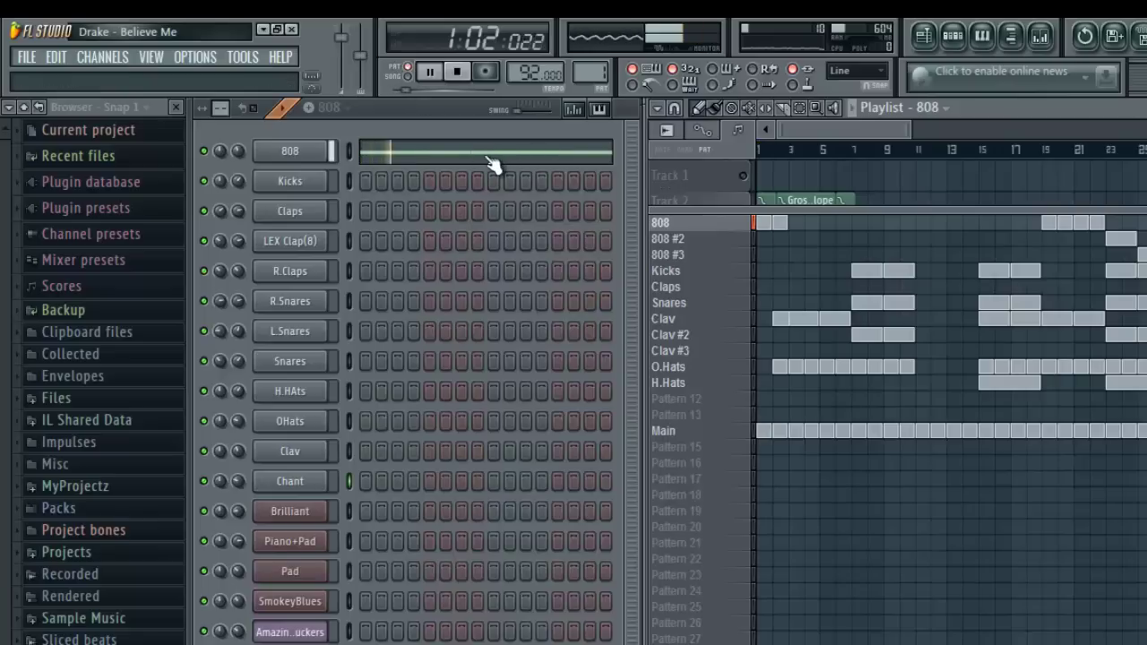
{"action": "left_click", "coordinate": [492, 165]}
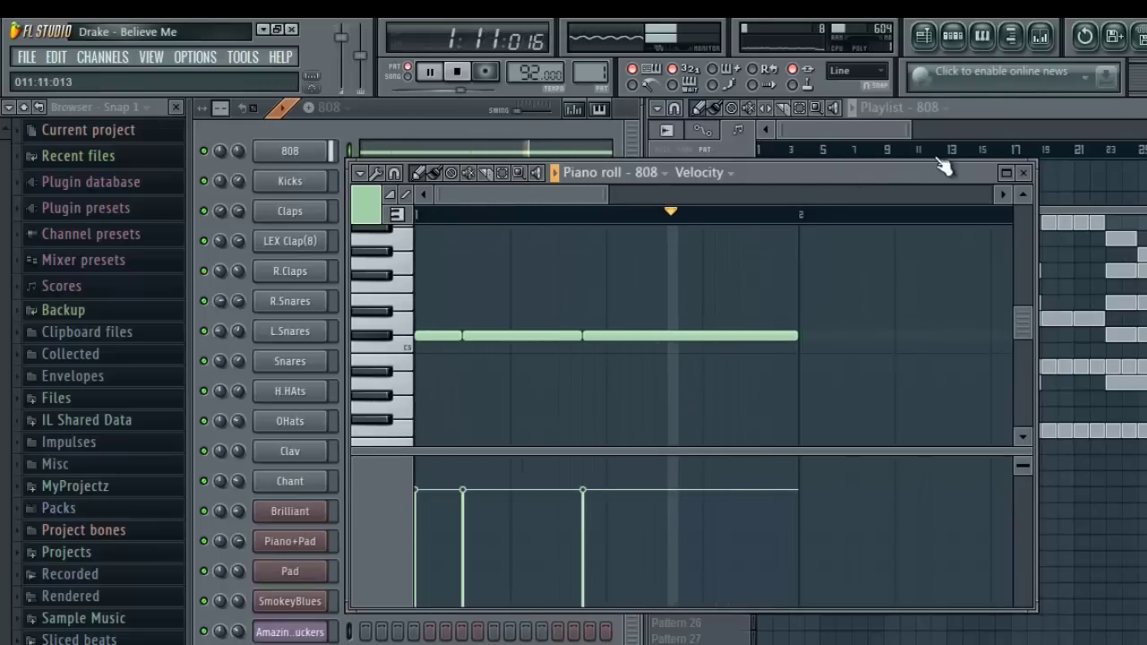
{"action": "left_click", "coordinate": [1026, 175]}
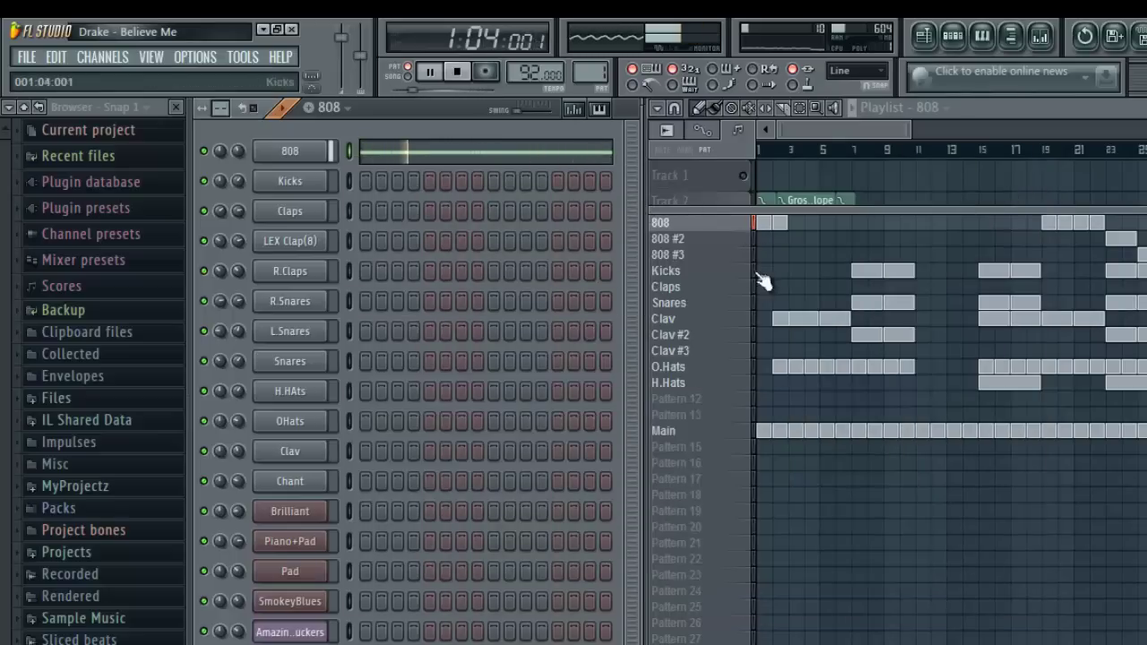
- Play the 808 #2 pattern and examine the 808 notes across its full length in the piano roll
{"action": "left_click", "coordinate": [697, 243]}
{"action": "key", "text": "space"}
{"action": "key", "text": "space"}
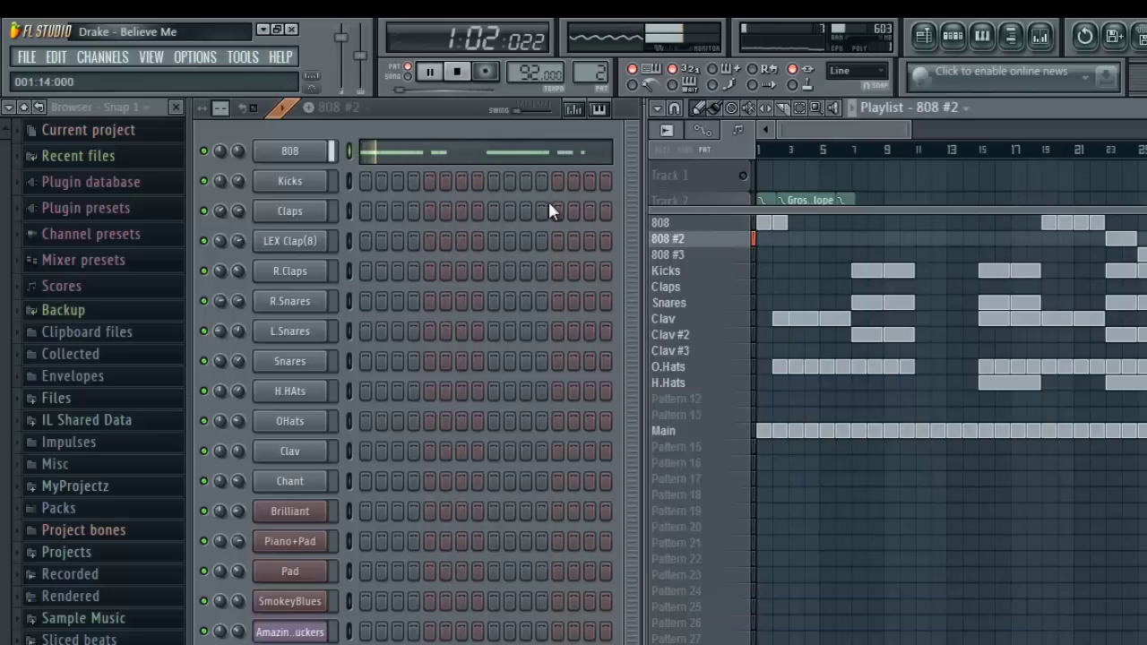
{"action": "left_click", "coordinate": [543, 154]}
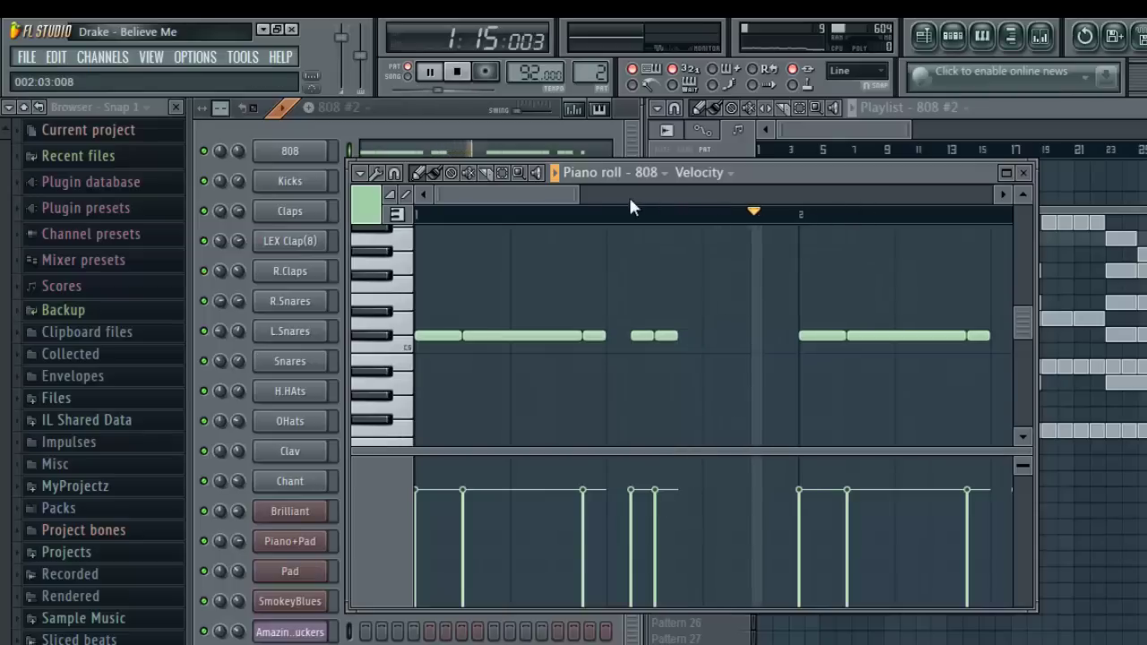
{"action": "left_click_drag", "start_coordinate": [580, 193], "coordinate": [636, 192]}
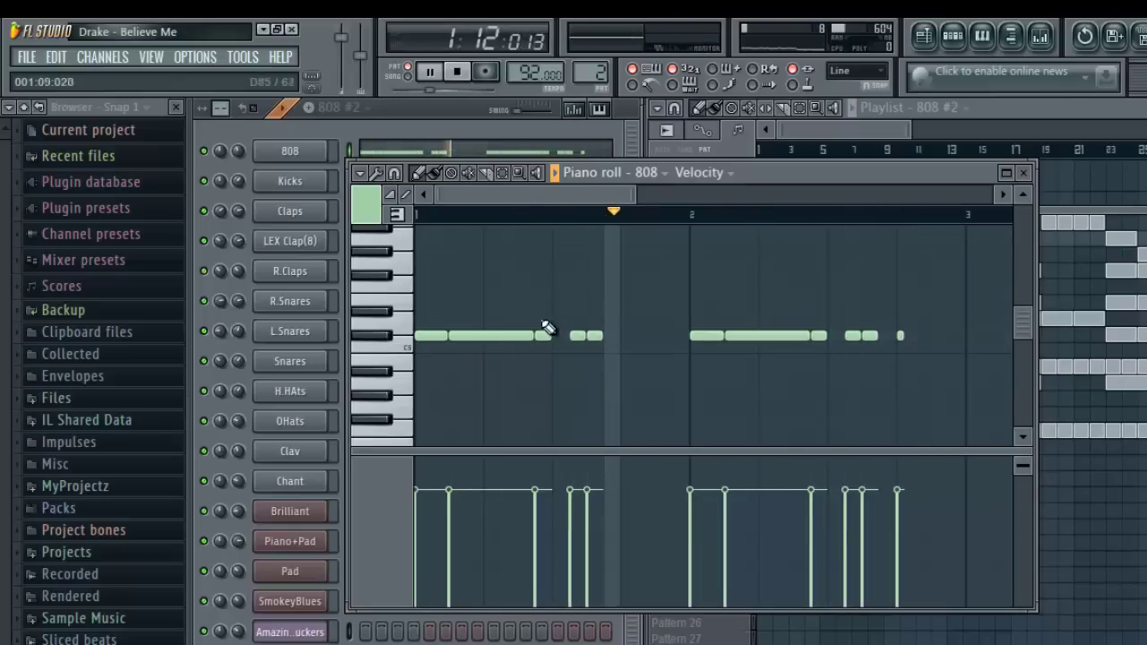
{"action": "key", "text": "space"}
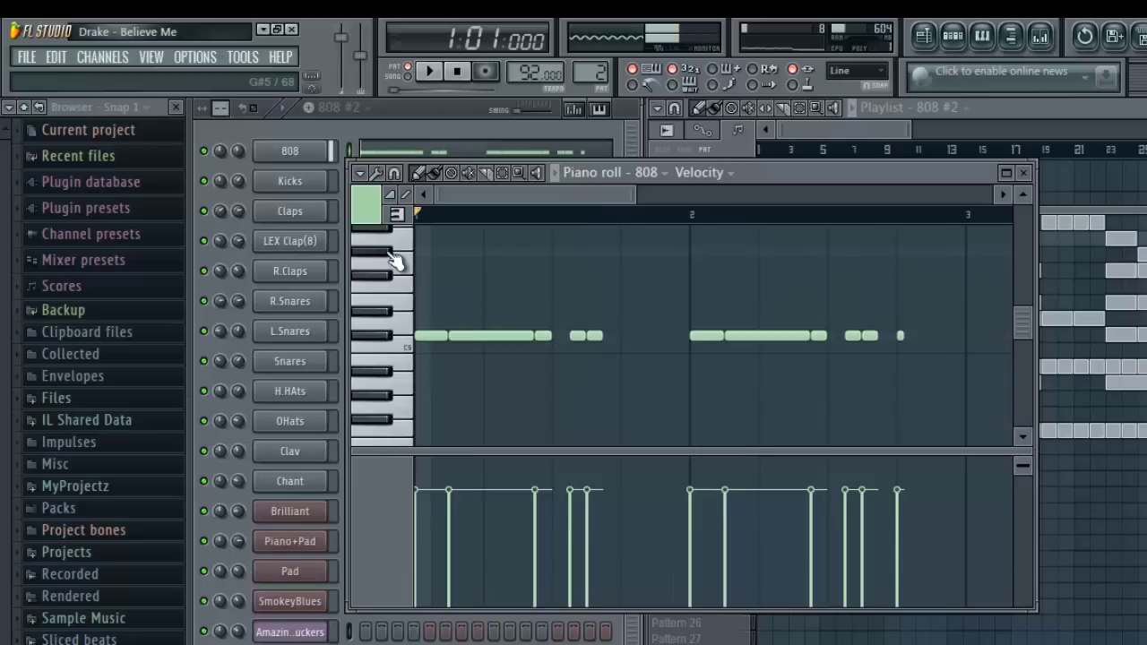
{"action": "key", "text": "space"}
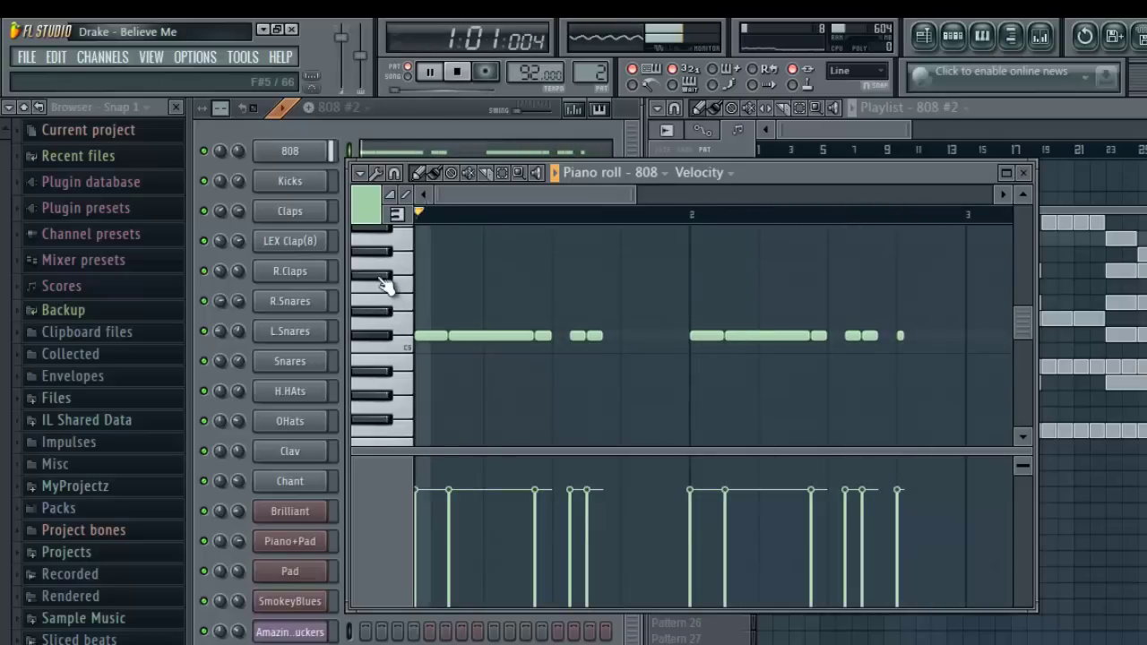
{"action": "key", "text": "space"}
{"action": "left_click", "coordinate": [420, 132]}
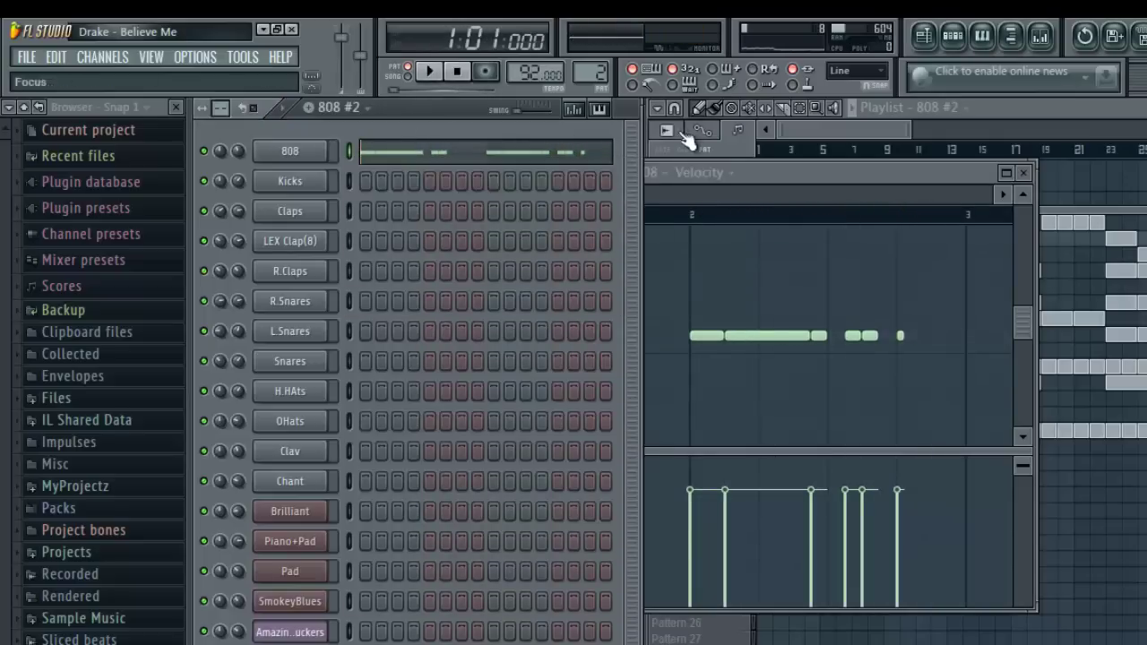
- Select the 808 #3 pattern, play it and examine its full note sequence in the piano roll
{"action": "left_click", "coordinate": [885, 130]}
{"action": "left_click", "coordinate": [696, 260]}
{"action": "left_click", "coordinate": [500, 146]}
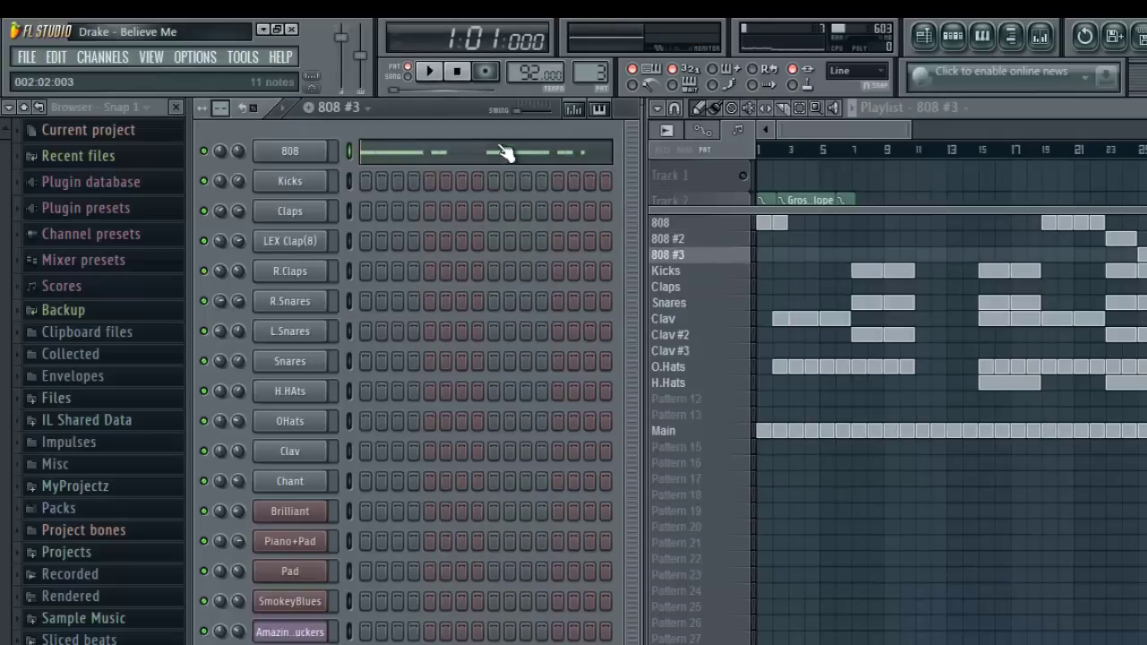
{"action": "key", "text": "space"}
{"action": "left_click", "coordinate": [507, 160]}
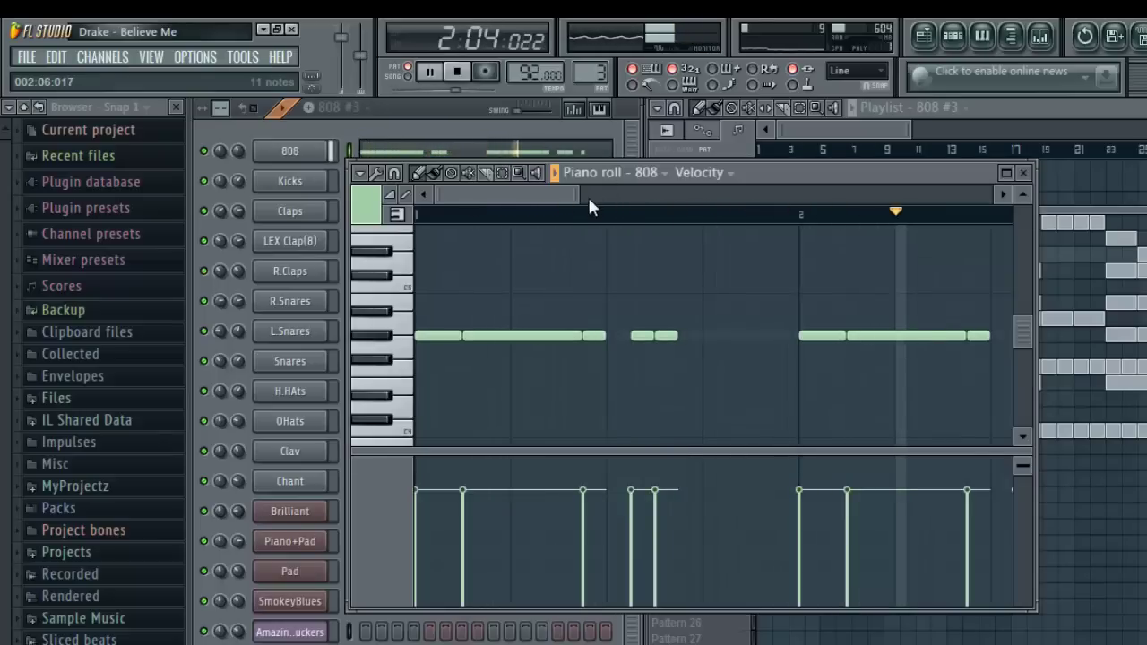
{"action": "left_click_drag", "start_coordinate": [574, 194], "coordinate": [613, 195]}
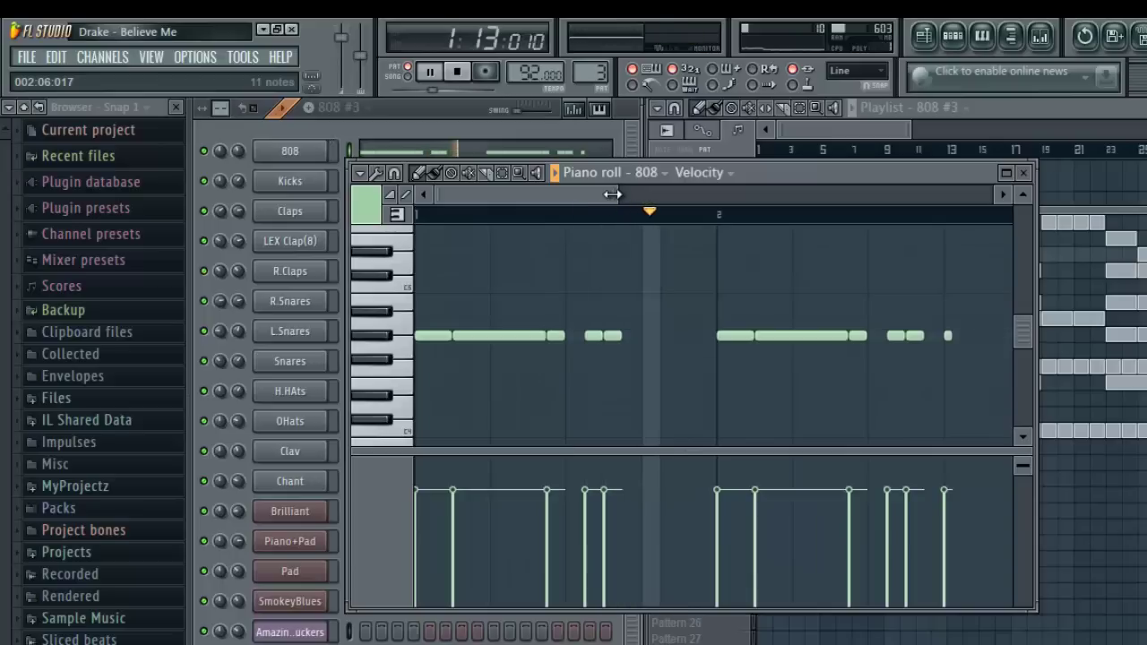
{"action": "left_click", "coordinate": [1022, 172]}
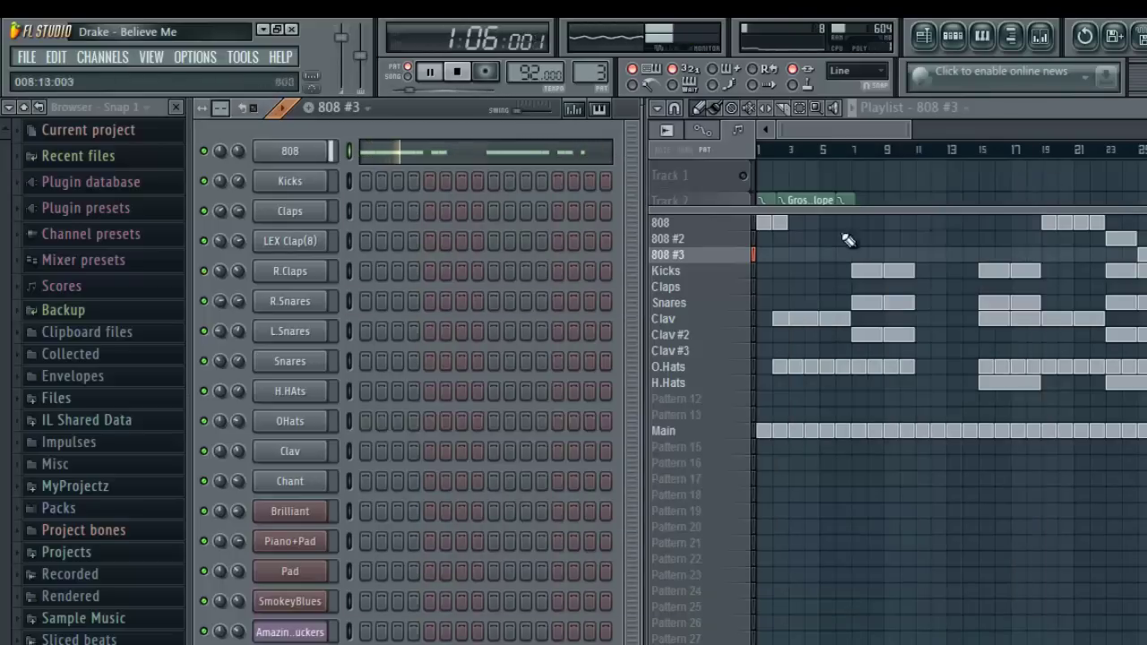
{"action": "key", "text": "space"}
- Audition the Kicks pattern and view its full step sequence in the channel rack
{"action": "left_click", "coordinate": [712, 280]}
{"action": "key", "text": "space"}
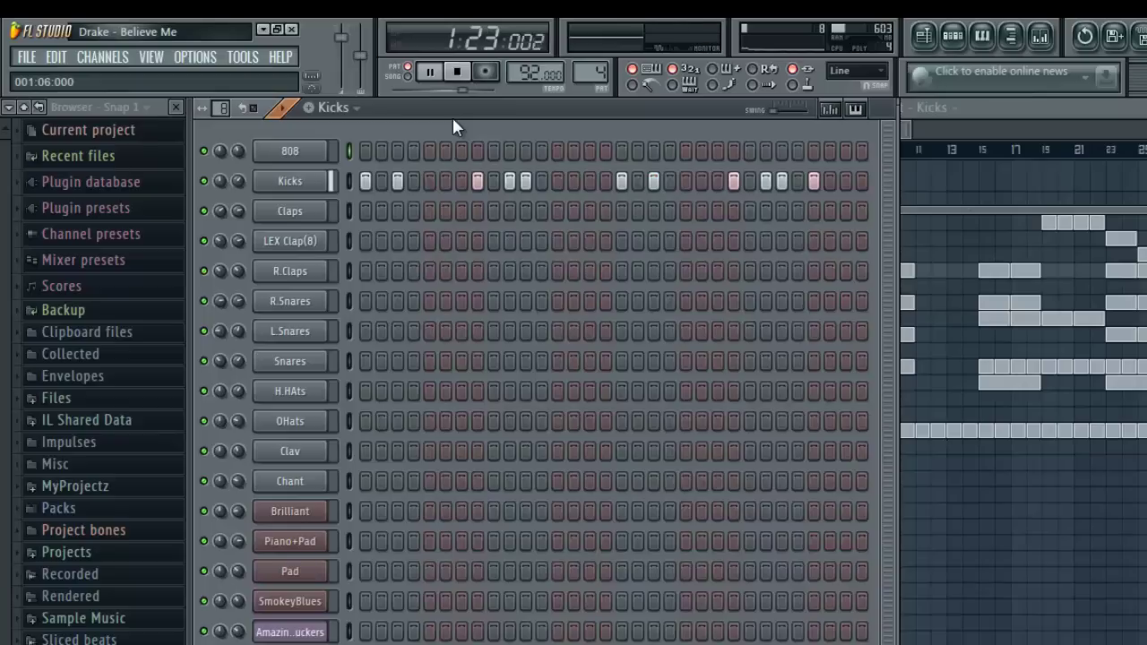
{"action": "key", "text": "space"}
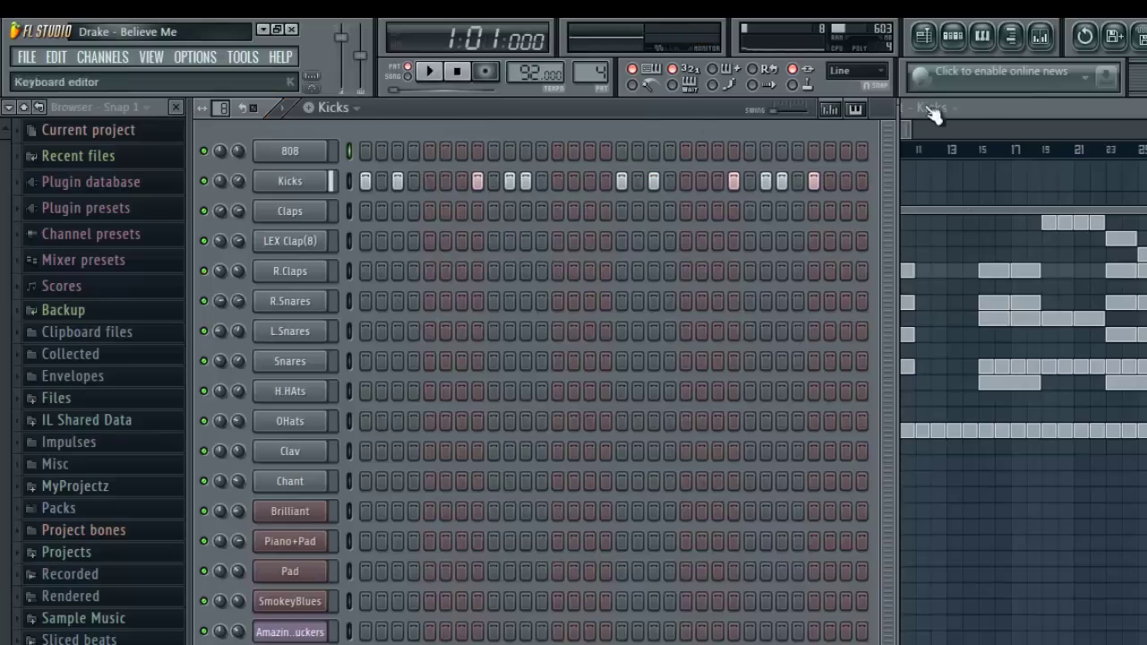
- Audition the Claps pattern and view its full step sequence in the channel rack
{"action": "left_click", "coordinate": [986, 107]}
{"action": "left_click", "coordinate": [690, 287]}
{"action": "key", "text": "space"}
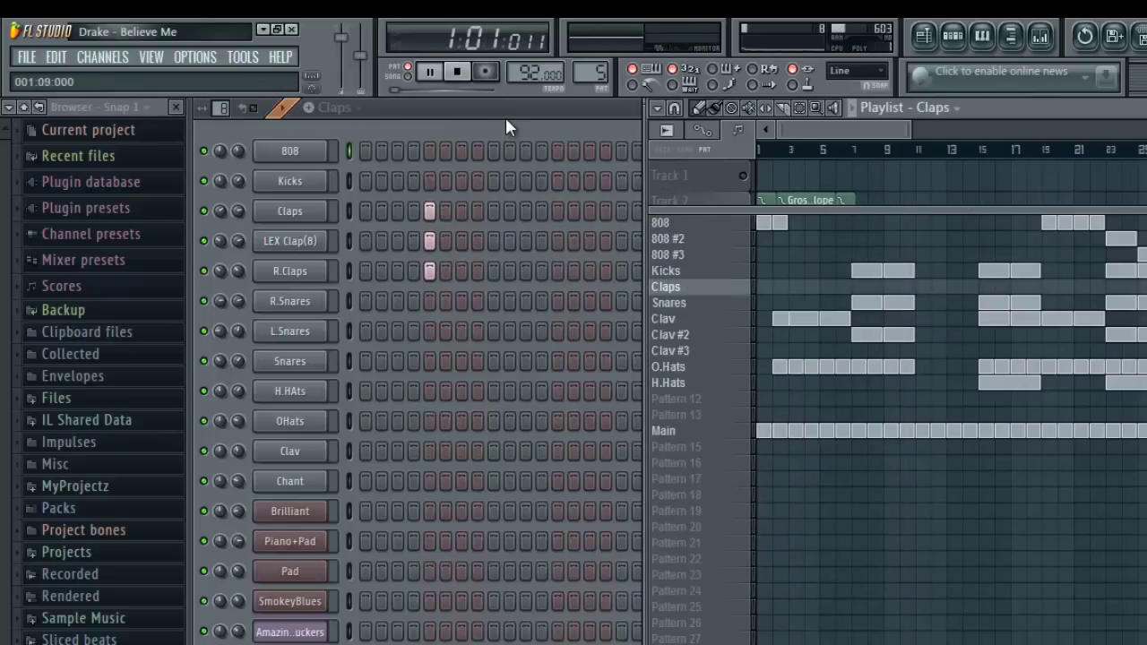
{"action": "left_click", "coordinate": [504, 114]}
{"action": "key", "text": "space"}
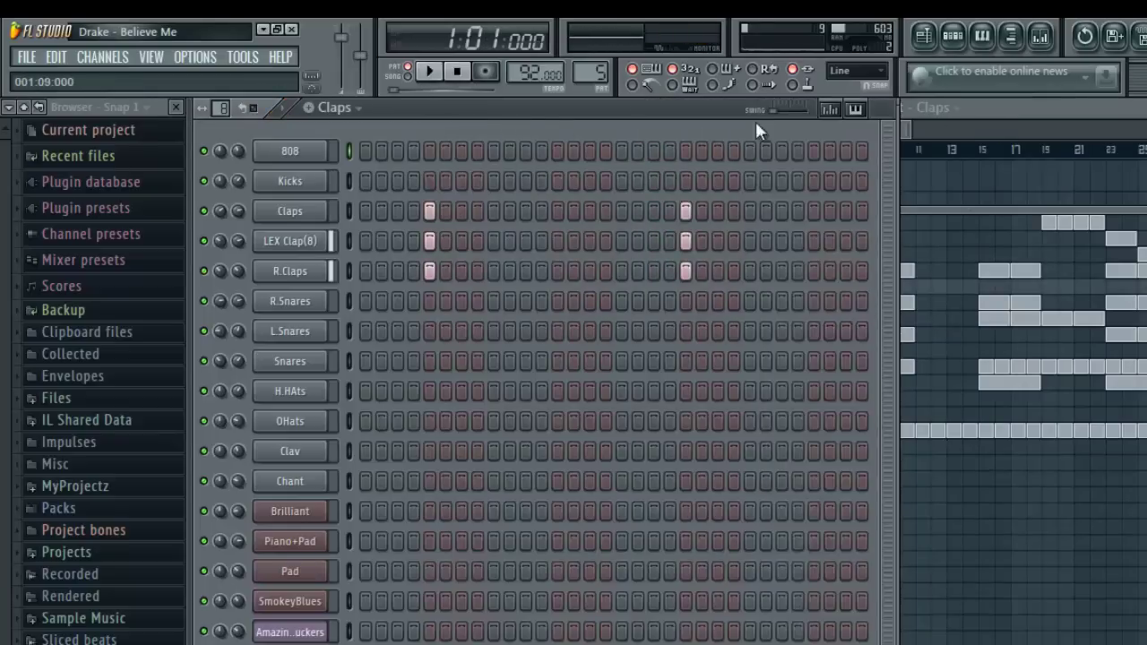
- Open the mixer to check the Claps track's level, and replay the Claps pattern
{"action": "left_click", "coordinate": [1008, 108]}
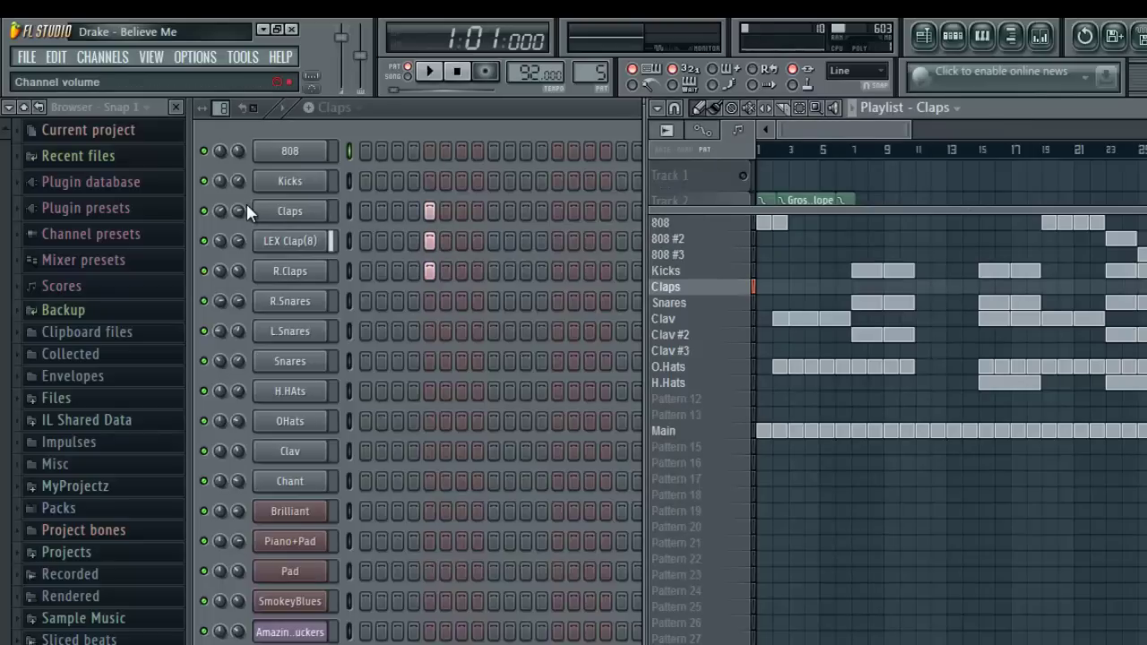
{"action": "left_click_drag", "start_coordinate": [242, 211], "coordinate": [263, 303]}
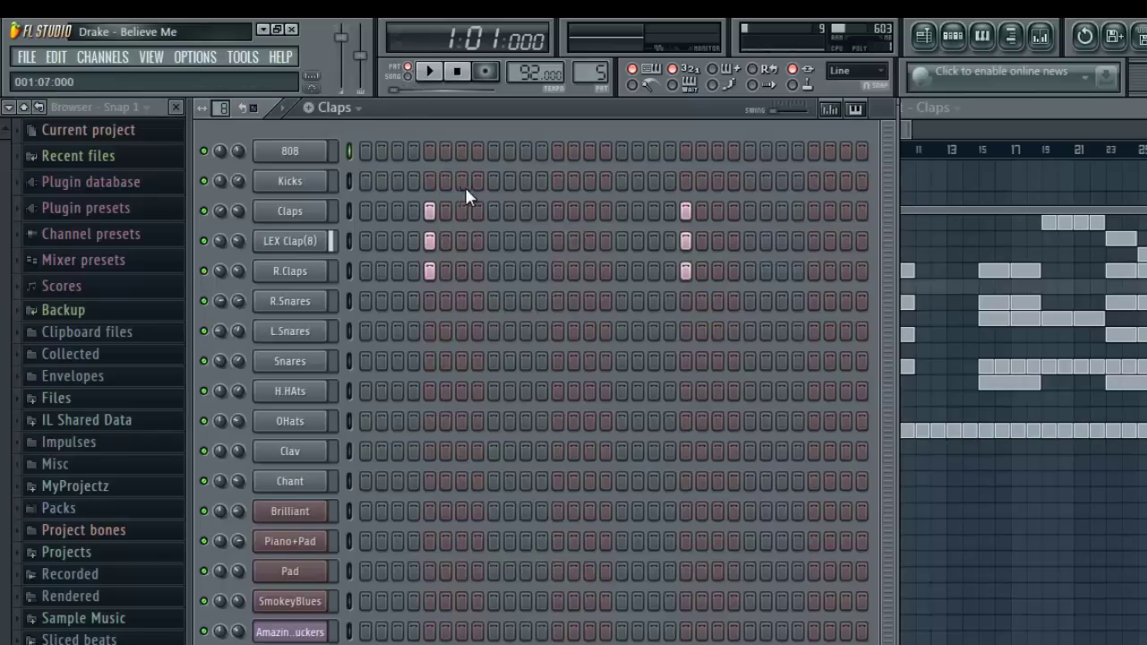
{"action": "left_click", "coordinate": [1039, 36]}
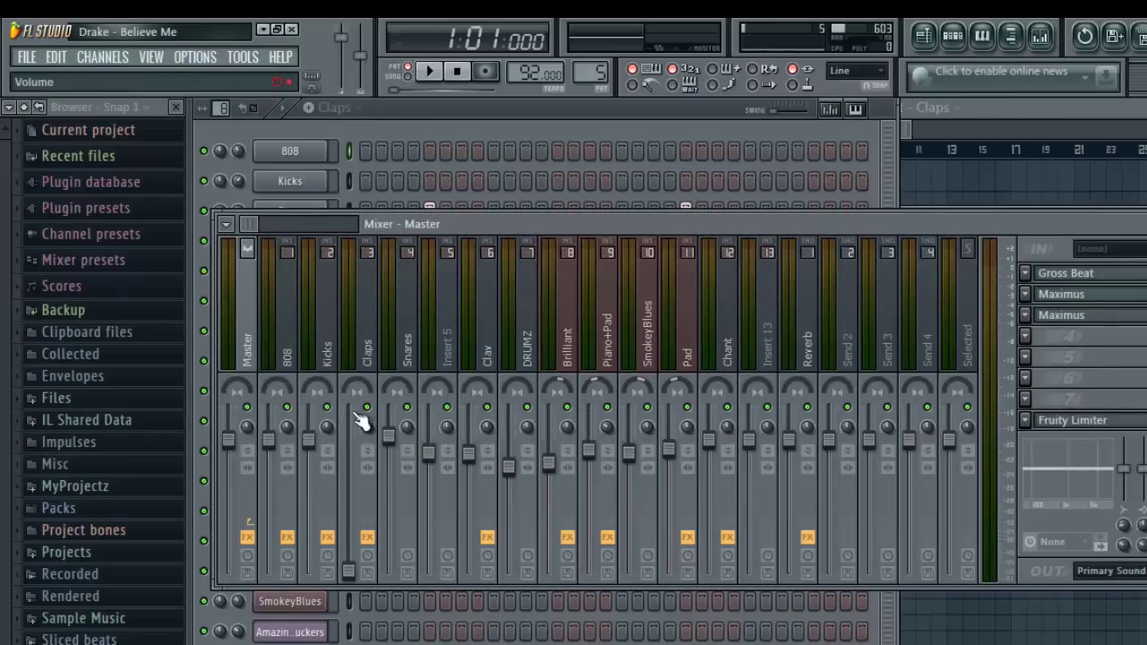
{"action": "key", "text": "space"}
{"action": "left_click", "coordinate": [703, 121]}
{"action": "key", "text": "space"}
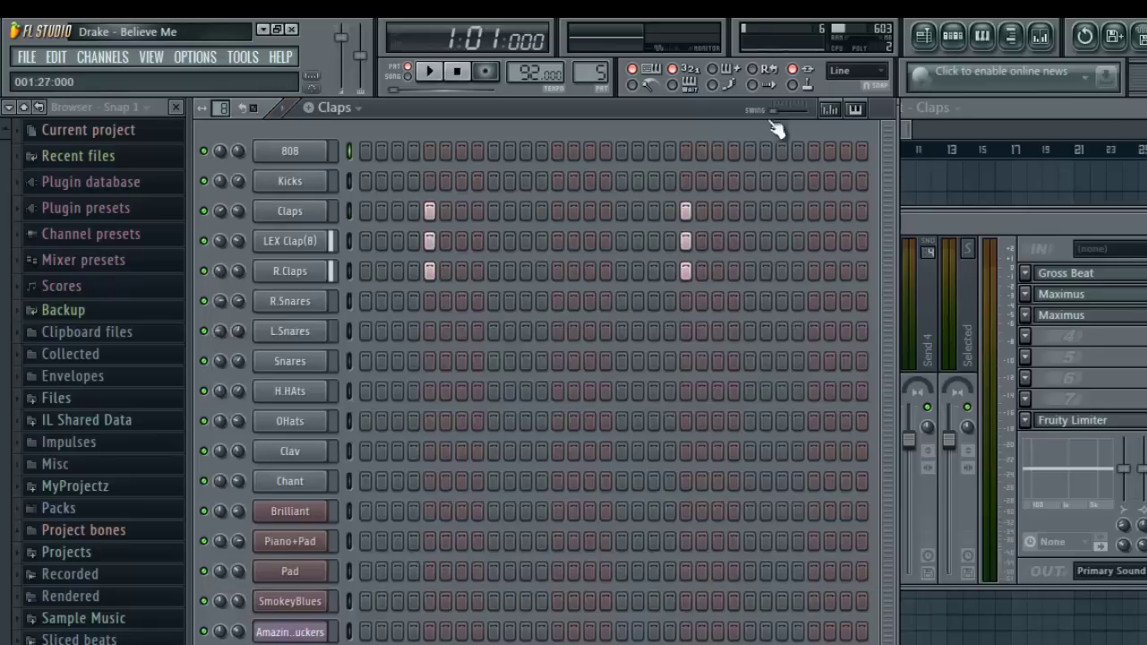
- Select the Claps track in the mixer to show its effects, and return to the playlist
{"action": "left_click", "coordinate": [1034, 232]}
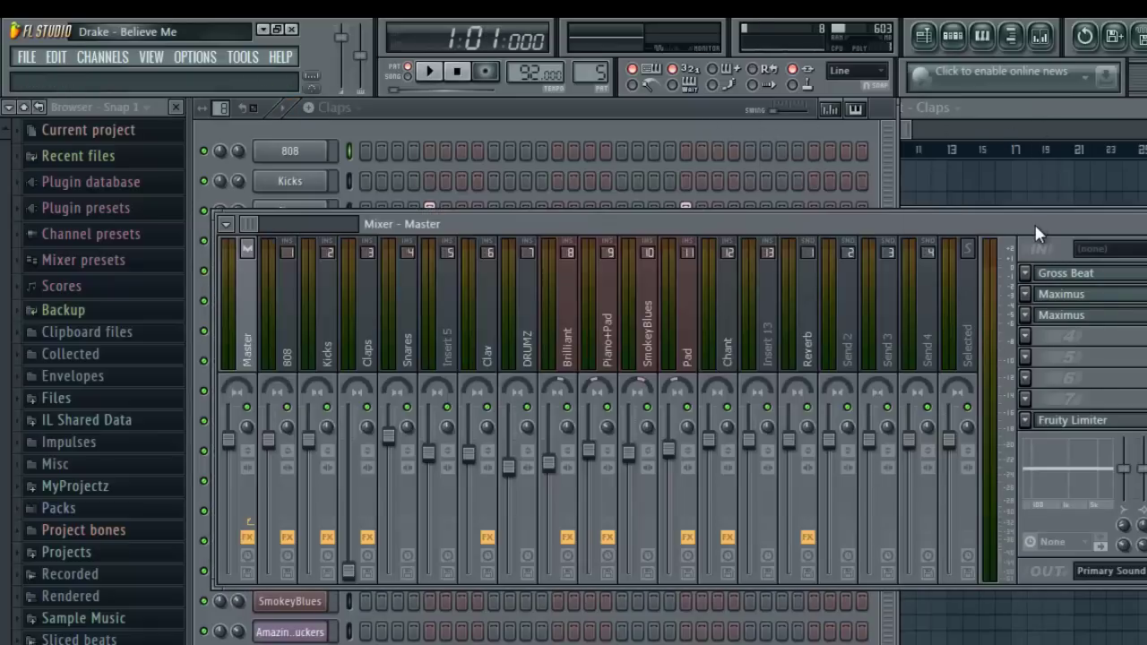
{"action": "left_click", "coordinate": [360, 327]}
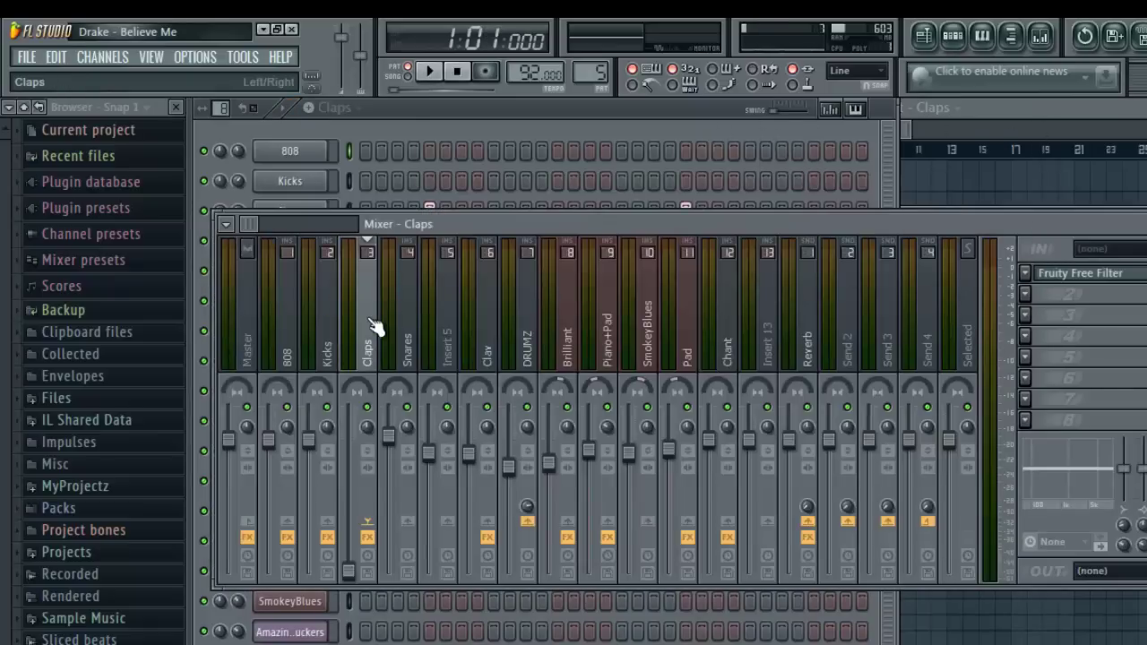
{"action": "left_click", "coordinate": [683, 126]}
{"action": "left_click", "coordinate": [1014, 104]}
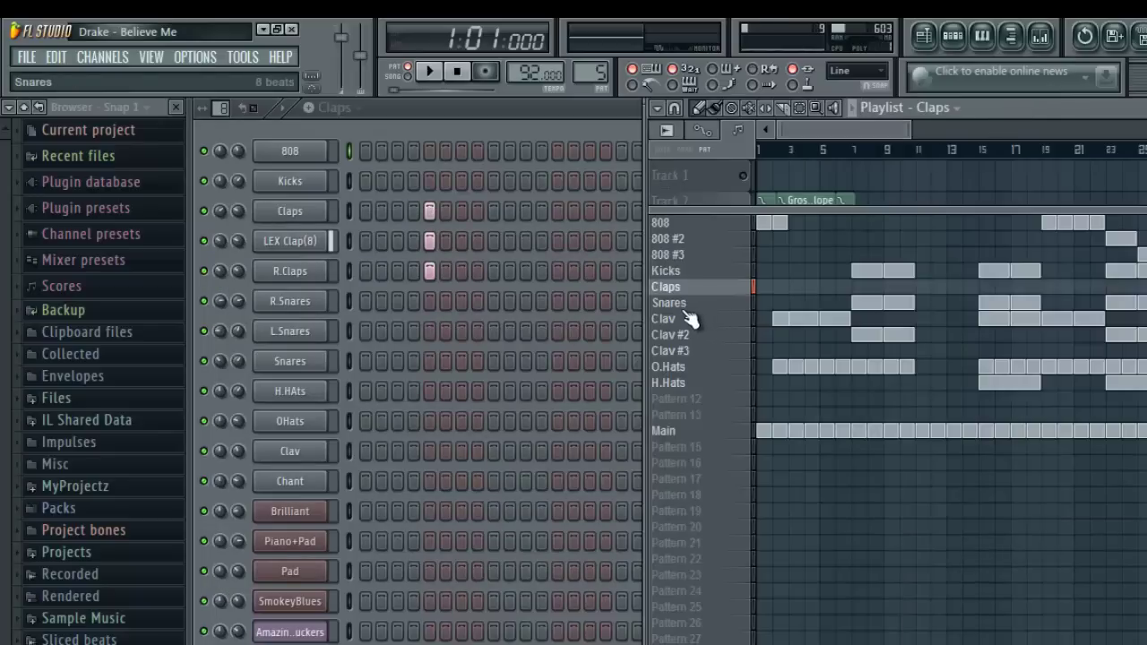
- Delete the Claps pattern from the project
{"action": "right_click", "coordinate": [674, 285]}
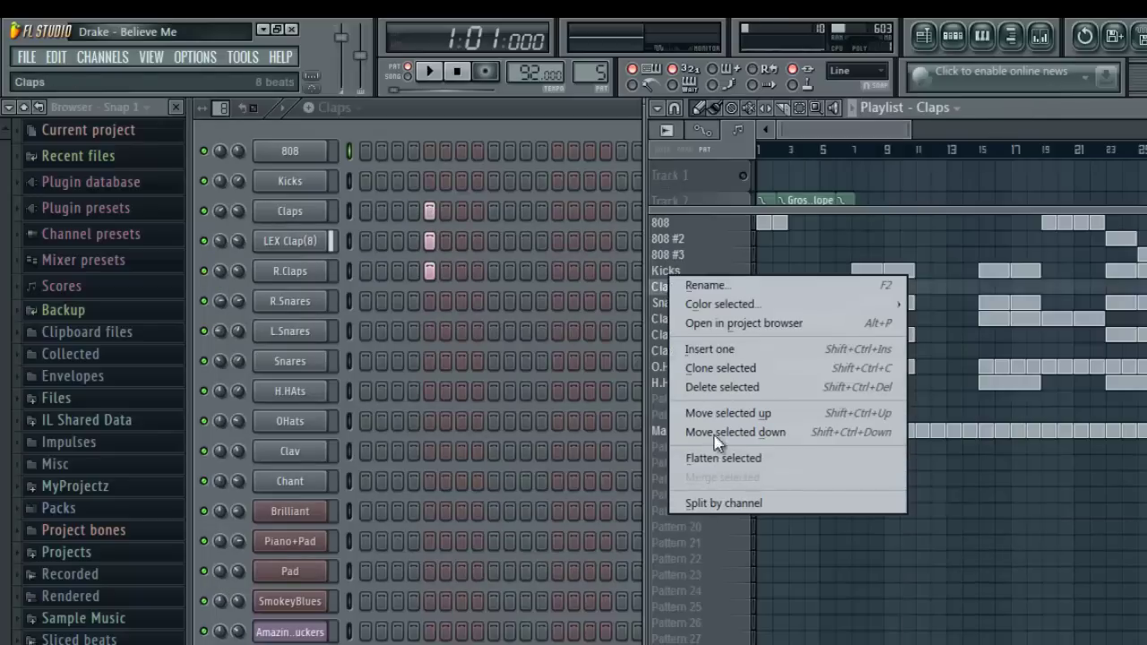
{"action": "left_click", "coordinate": [722, 387]}
{"action": "left_click", "coordinate": [738, 420]}
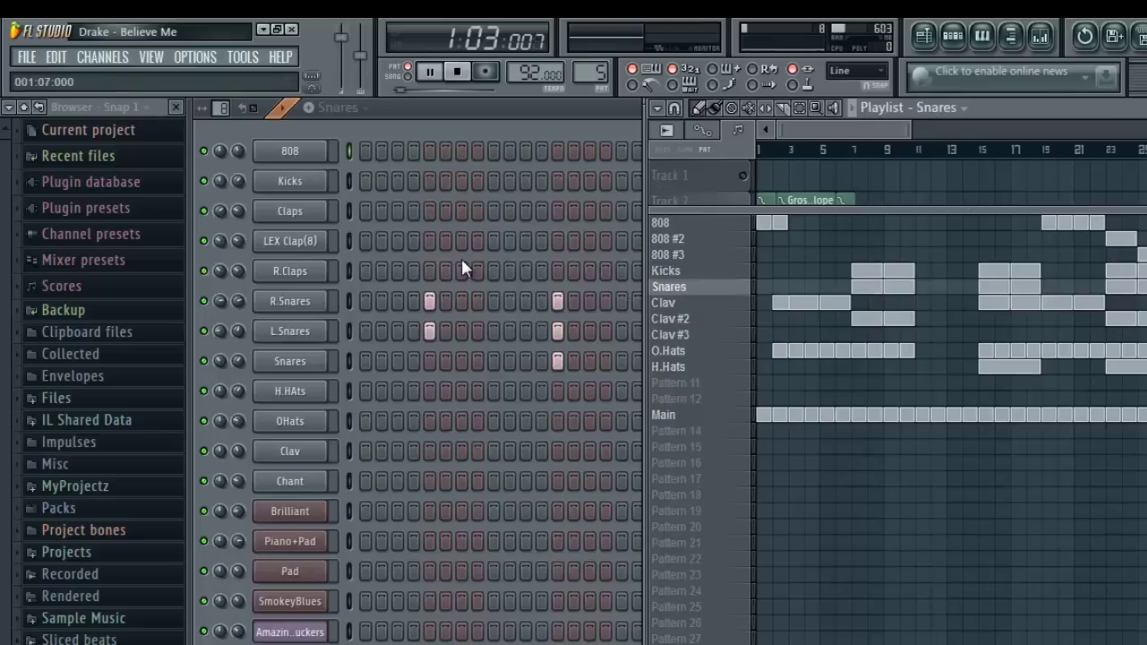
- Audition the Snares pattern, view its full step sequence in the channel rack, and return to the playlist
{"action": "left_click", "coordinate": [553, 109]}
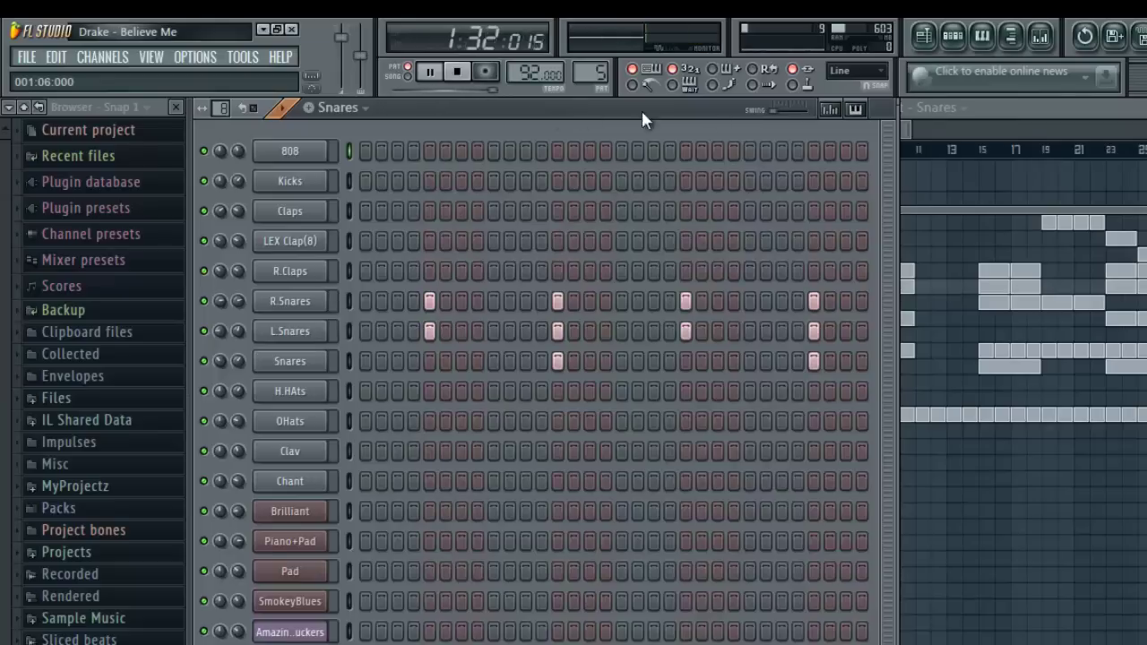
{"action": "key", "text": "space"}
{"action": "left_click", "coordinate": [990, 106]}
- Audition the Clav pattern and view its full step sequence in the channel rack
{"action": "left_click", "coordinate": [672, 308]}
{"action": "key", "text": "space"}
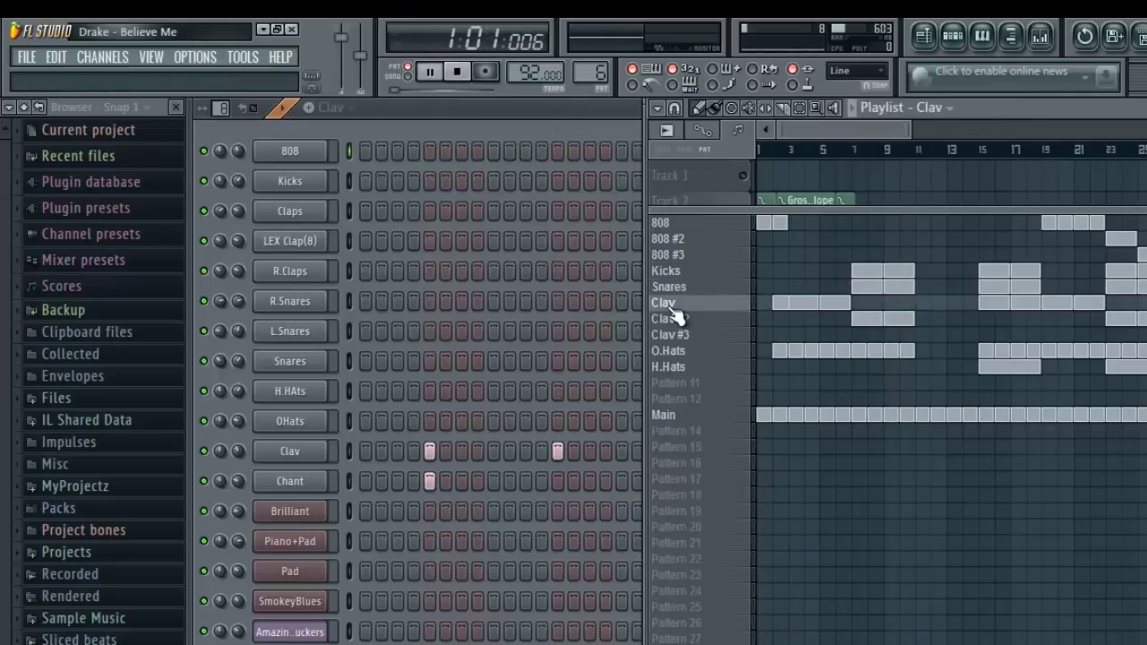
{"action": "left_click", "coordinate": [542, 119]}
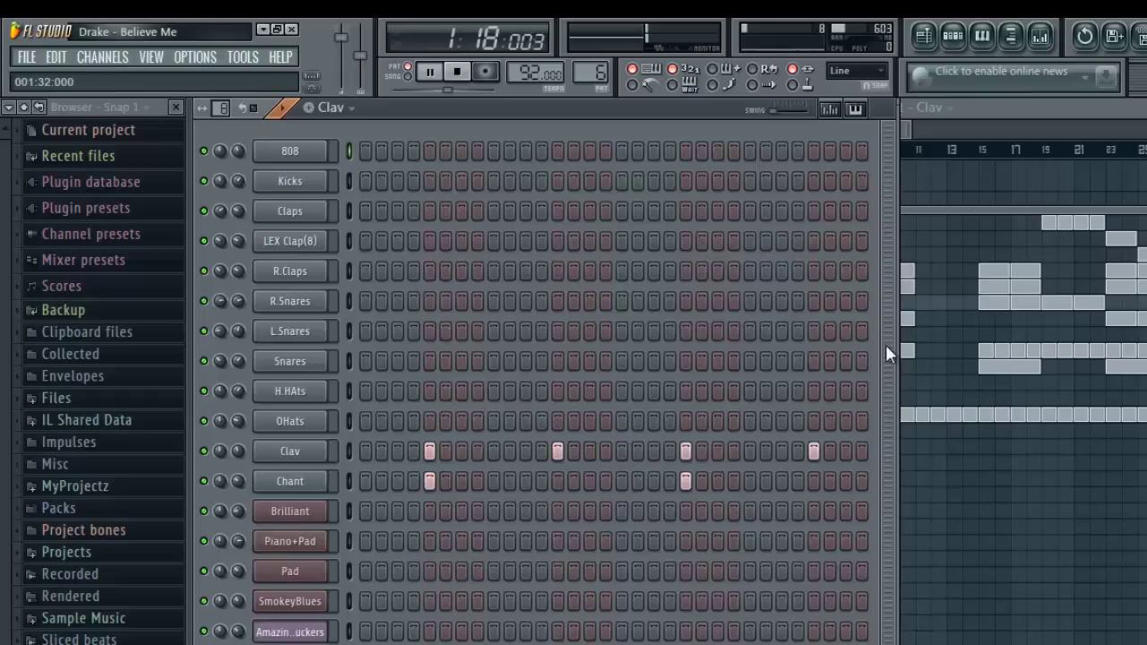
{"action": "left_click", "coordinate": [1013, 107]}
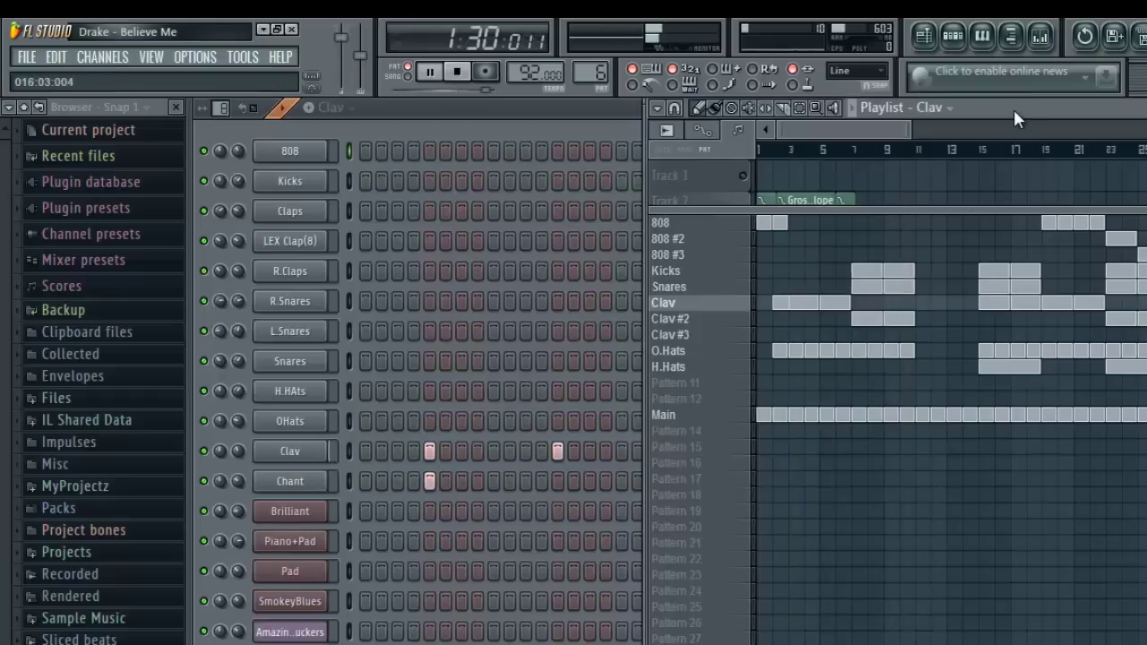
- Play the Clav #2 pattern and remove the extra Chant hit on step 6
{"action": "left_click", "coordinate": [714, 323]}
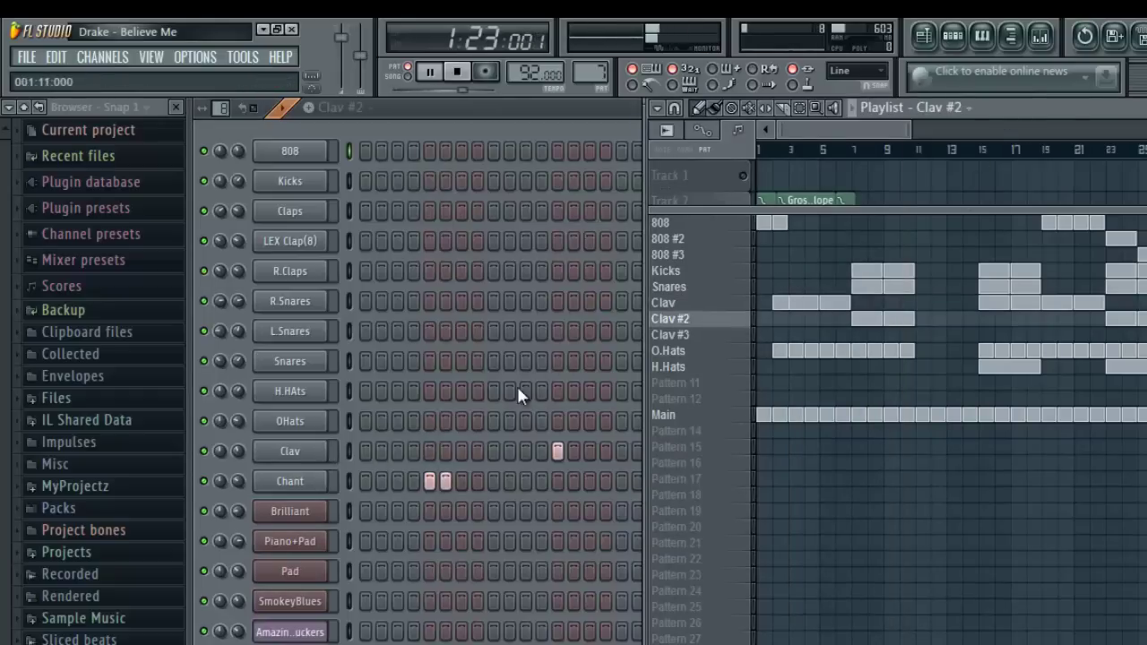
{"action": "left_click", "coordinate": [446, 481]}
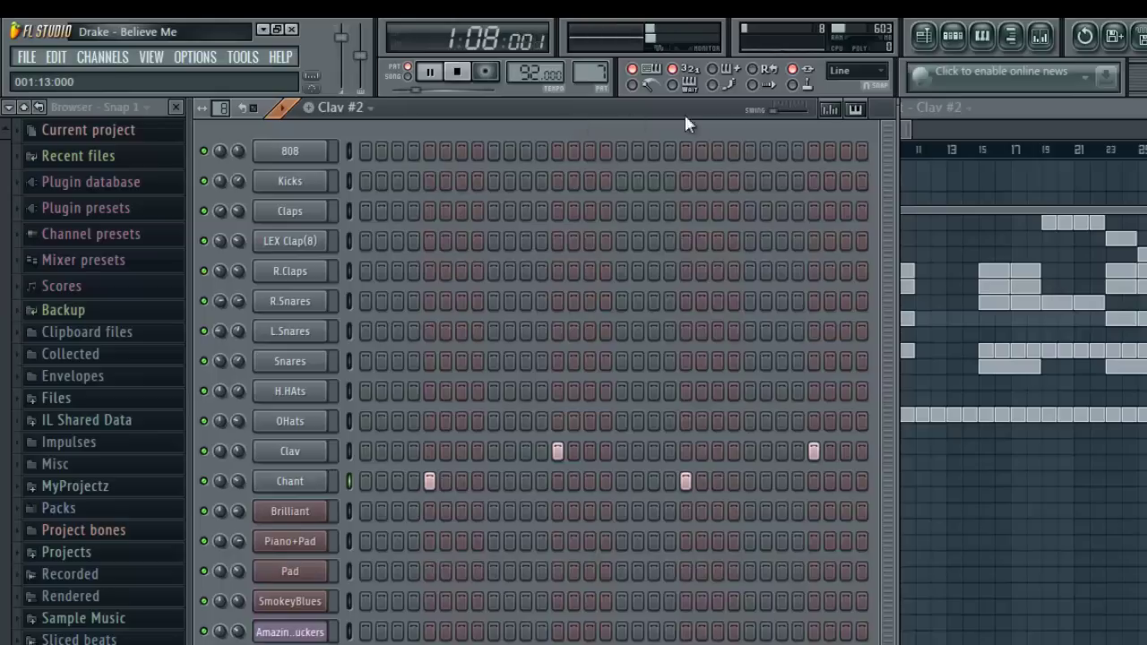
{"action": "left_click", "coordinate": [1034, 113]}
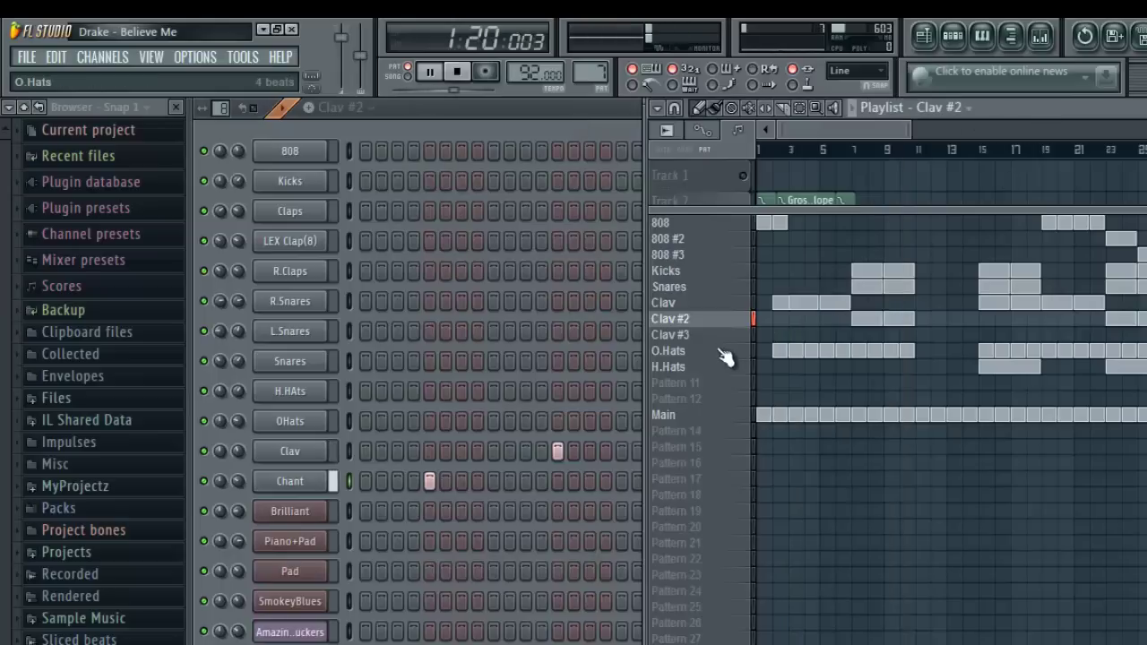
{"action": "key", "text": "space"}
- Audition the Clav #3 pattern and view its full step sequence in the channel rack
{"action": "left_click", "coordinate": [690, 337]}
{"action": "left_click", "coordinate": [547, 123]}
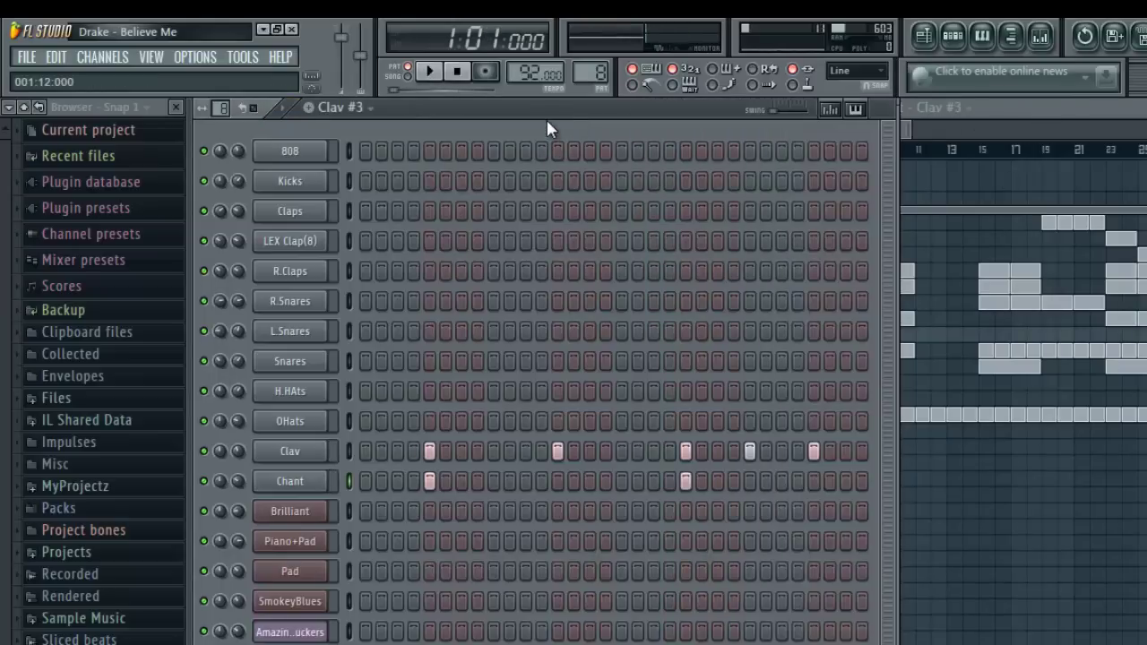
{"action": "key", "text": "space"}
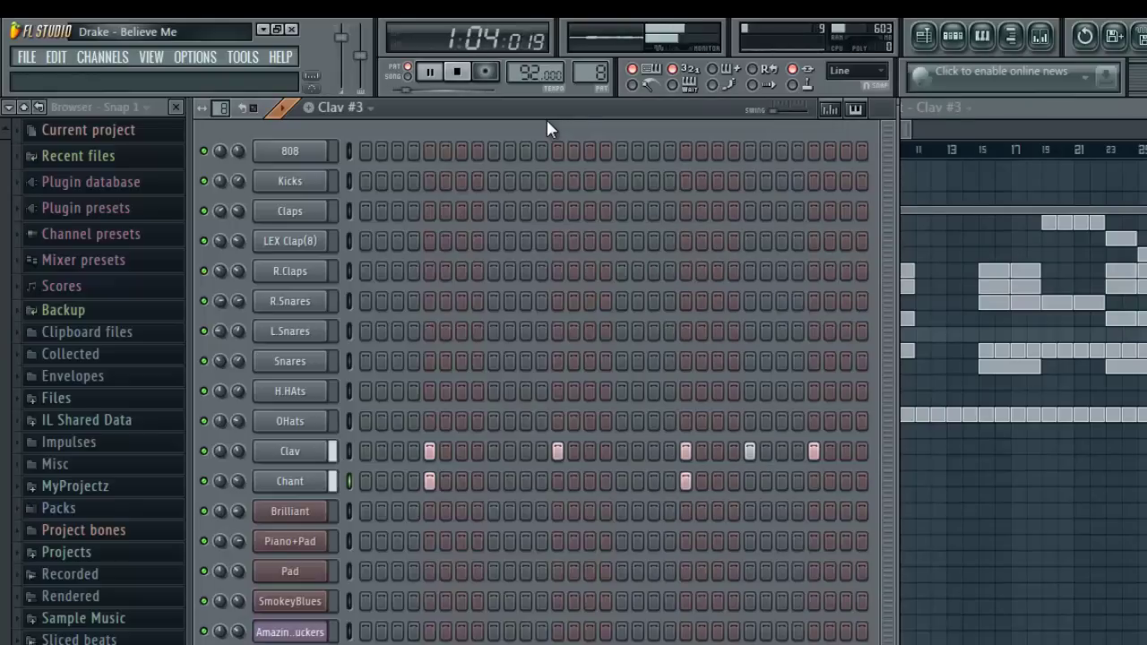
{"action": "left_click", "coordinate": [1054, 106]}
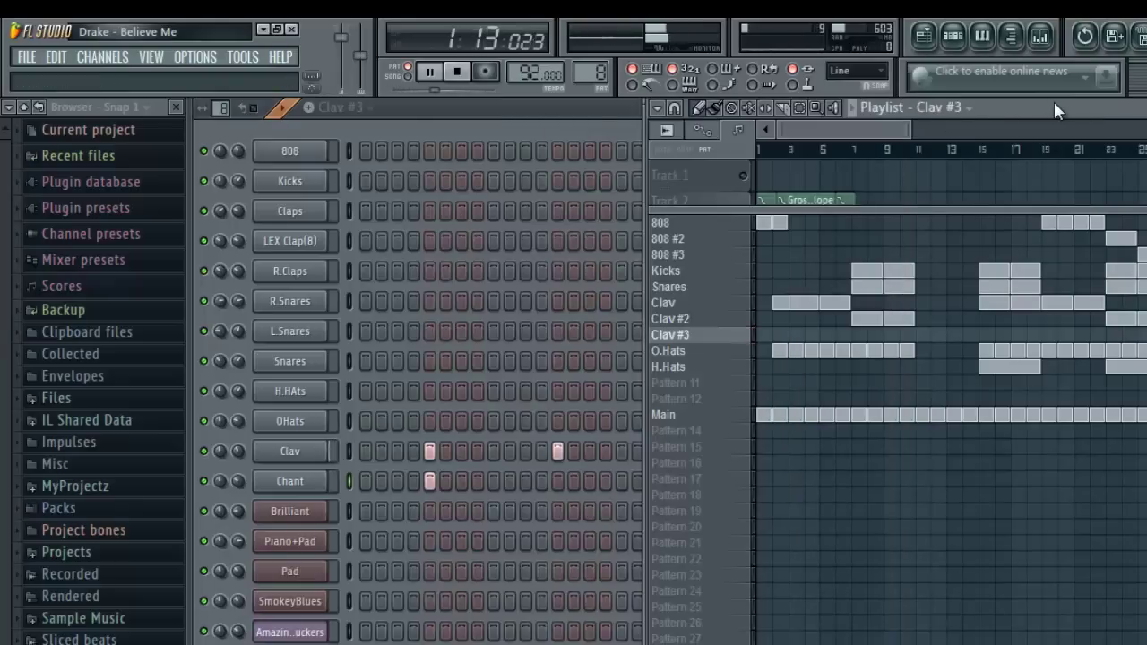
- Audition the O.Hats and H.Hats patterns one after the other
{"action": "left_click", "coordinate": [685, 352]}
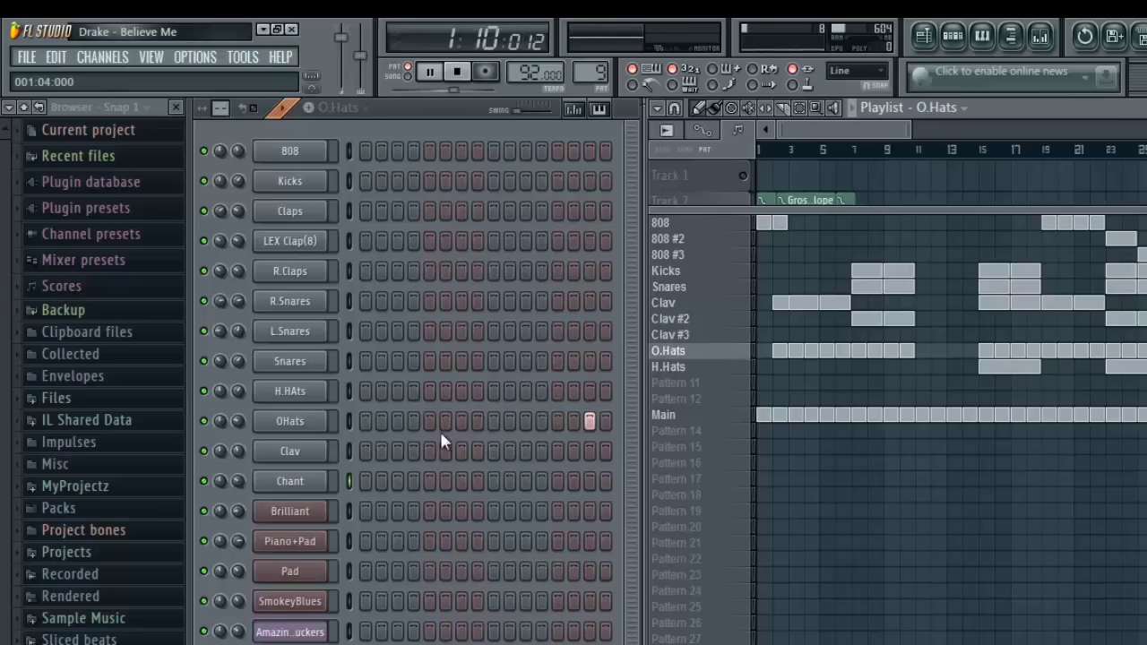
{"action": "left_click", "coordinate": [670, 369]}
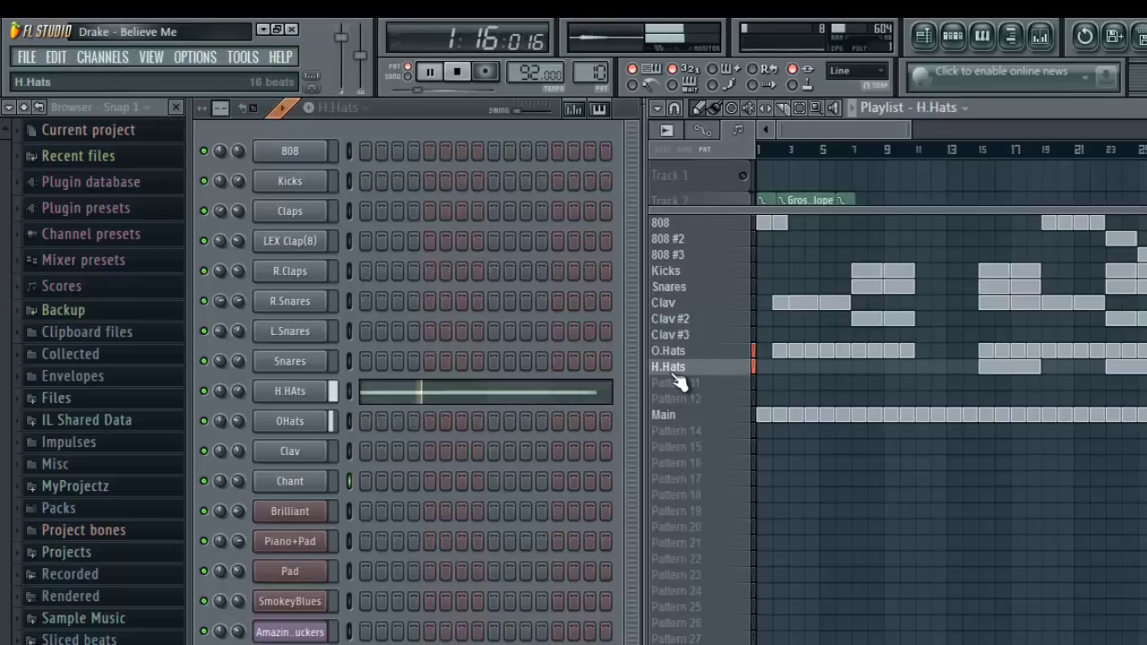
- Open the H.HAts notes in the piano roll and undo their lengthening to restore short hits
{"action": "left_click", "coordinate": [479, 394]}
{"action": "left_click_drag", "start_coordinate": [543, 191], "coordinate": [759, 212]}
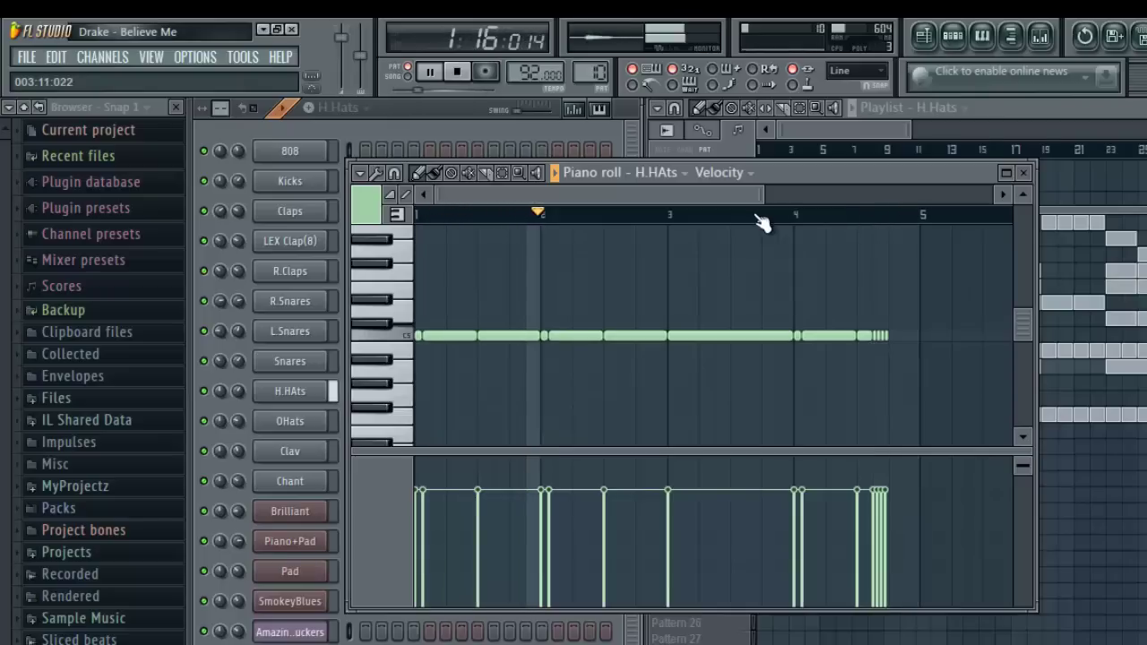
{"action": "left_click", "coordinate": [394, 173]}
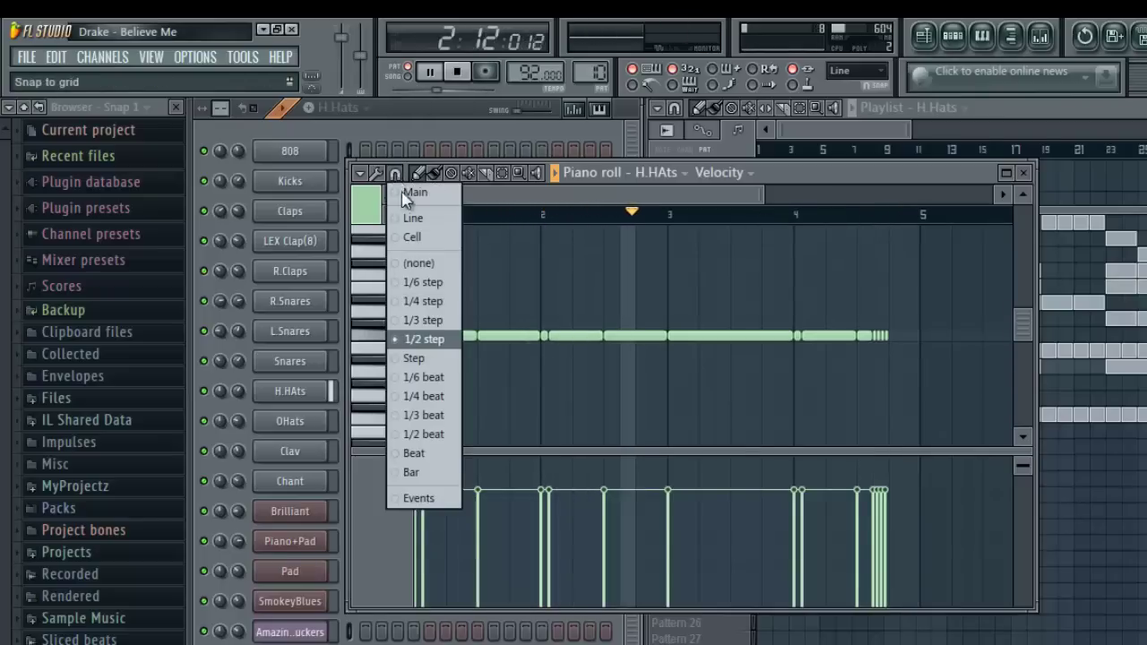
{"action": "left_click", "coordinate": [533, 188]}
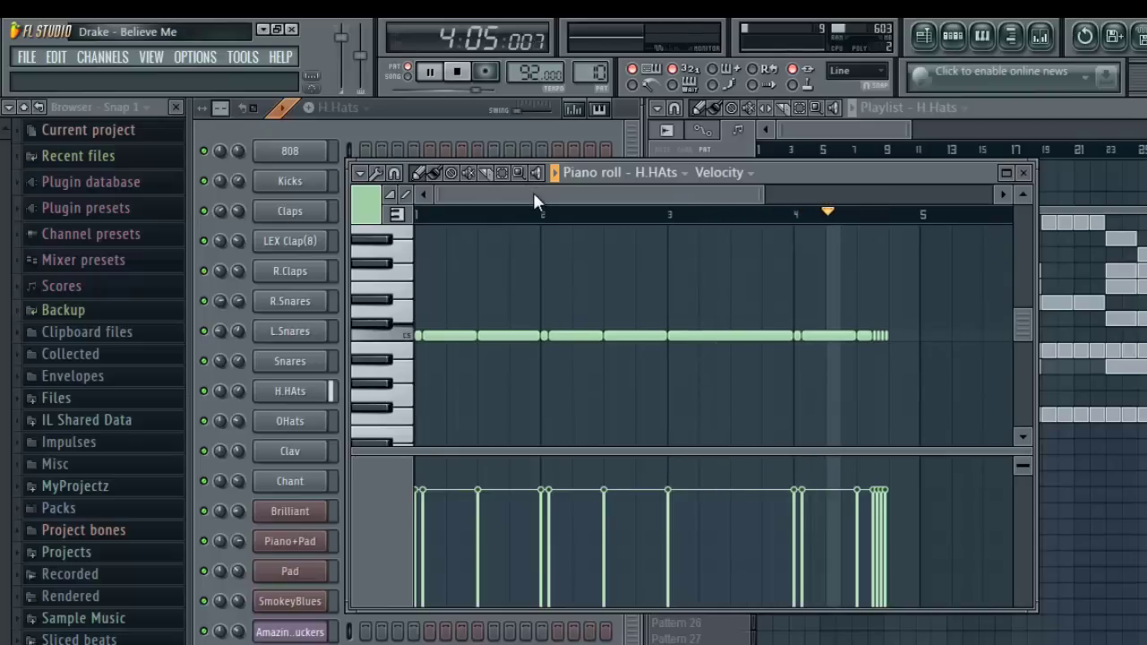
{"action": "key", "text": "ctrl+z"}
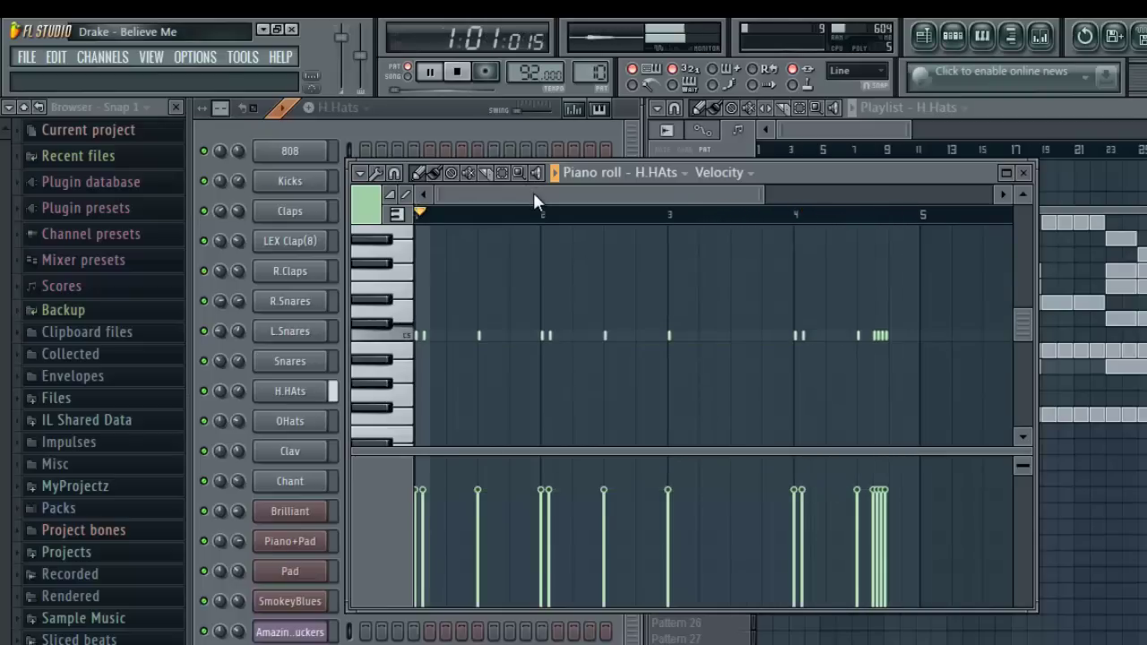
- Add one more half-step C5 note to the end of the bar 4 hi-hat roll, close the piano roll and stop playback
{"action": "left_click_drag", "start_coordinate": [763, 197], "coordinate": [579, 220]}
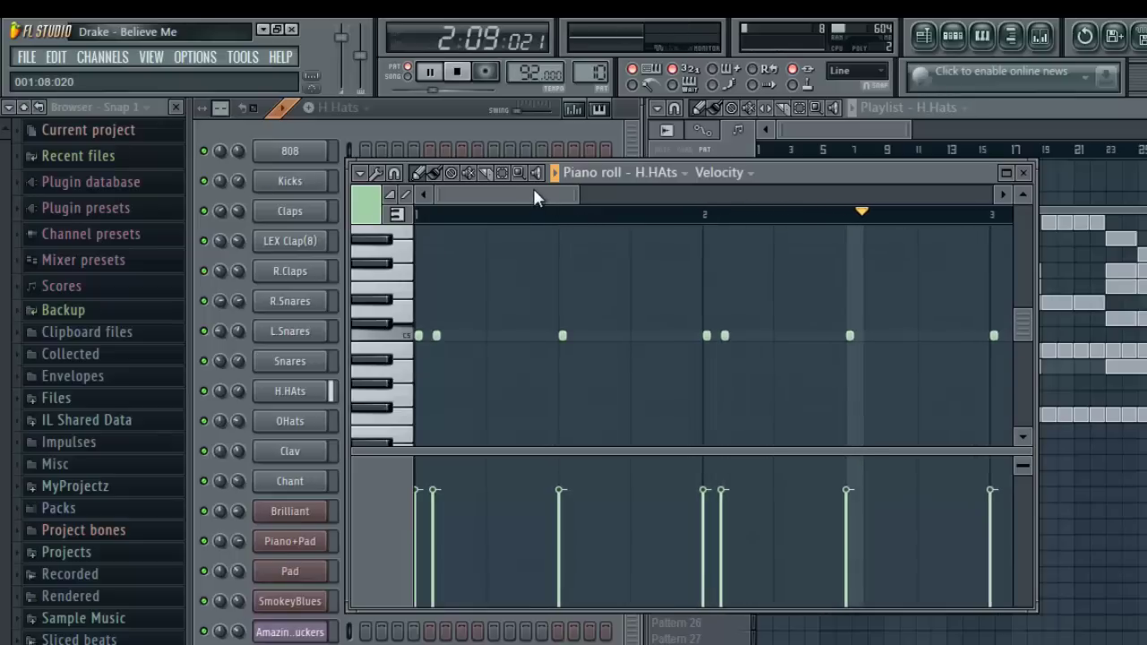
{"action": "left_click_drag", "start_coordinate": [534, 190], "coordinate": [747, 200]}
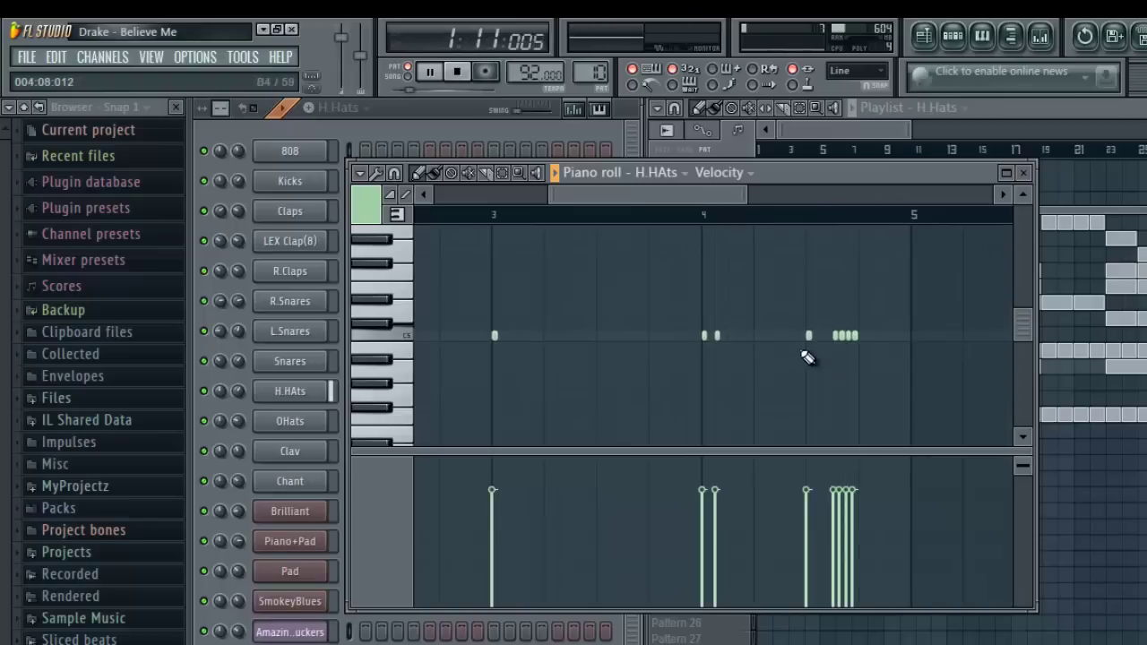
{"action": "left_click_drag", "start_coordinate": [747, 195], "coordinate": [706, 197]}
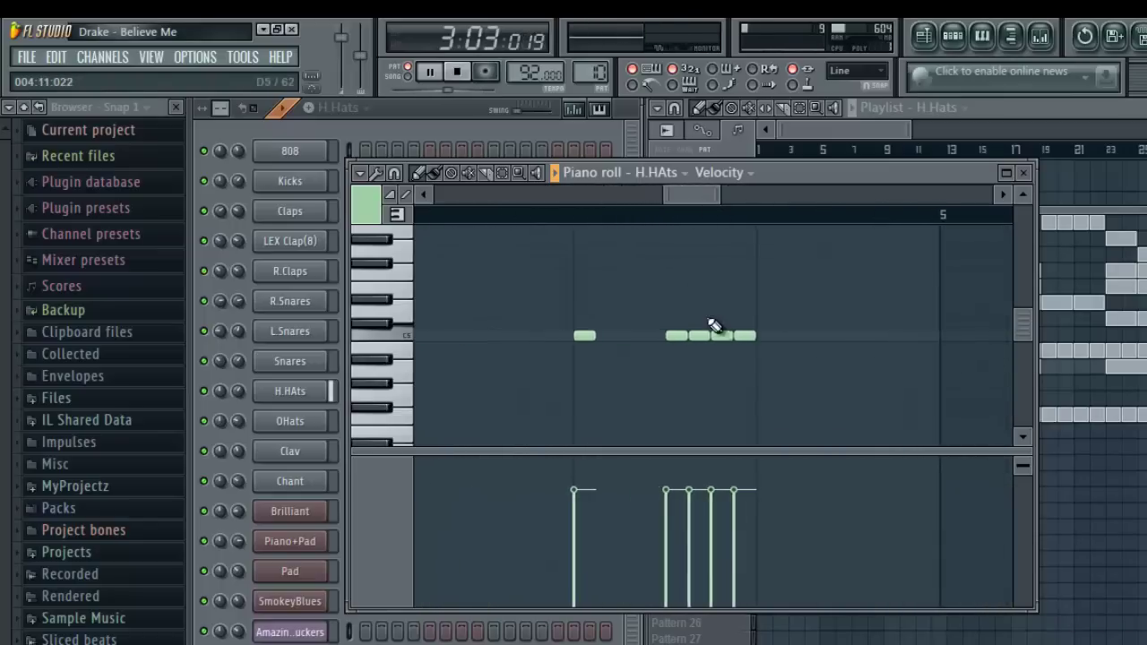
{"action": "left_click", "coordinate": [767, 336]}
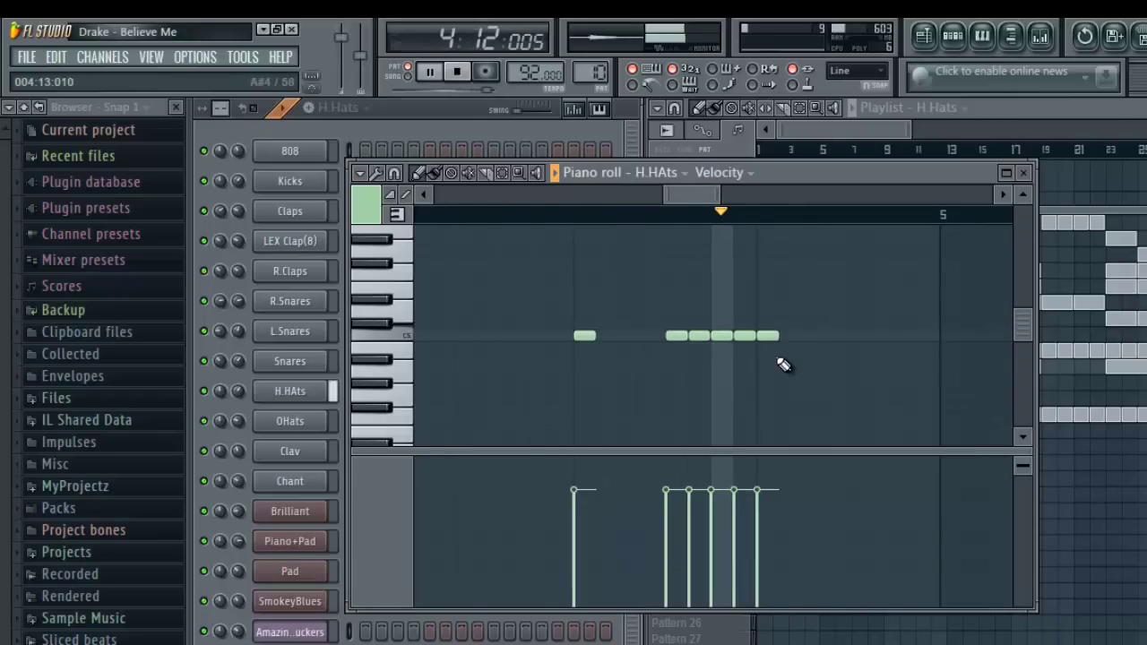
{"action": "left_click", "coordinate": [1023, 173]}
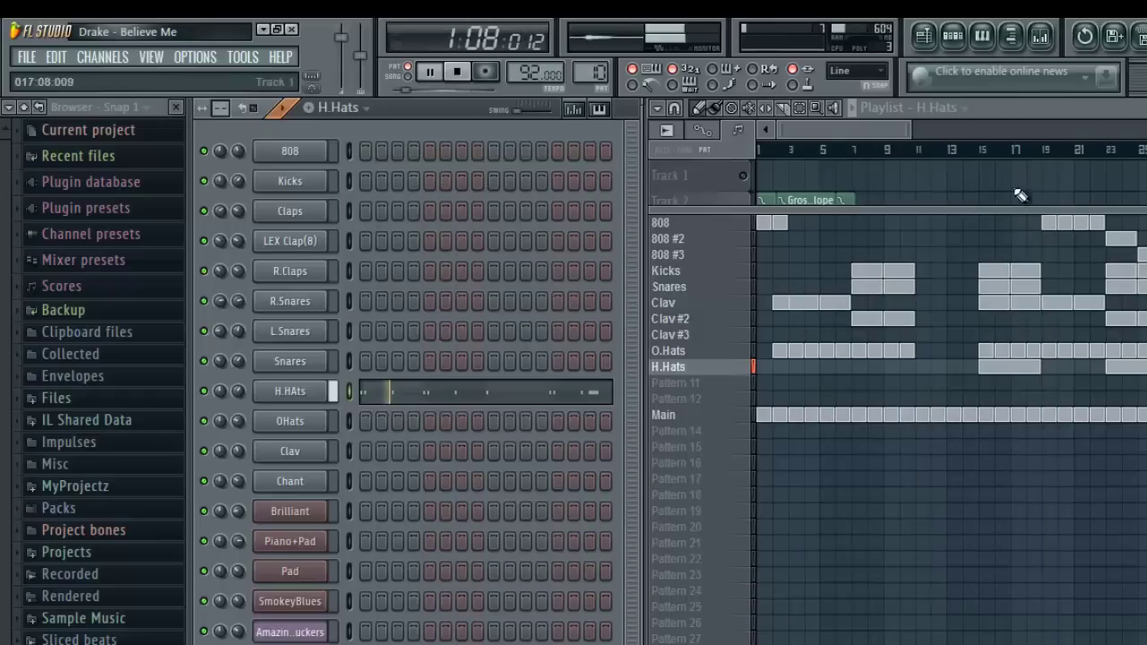
{"action": "key", "text": "space"}
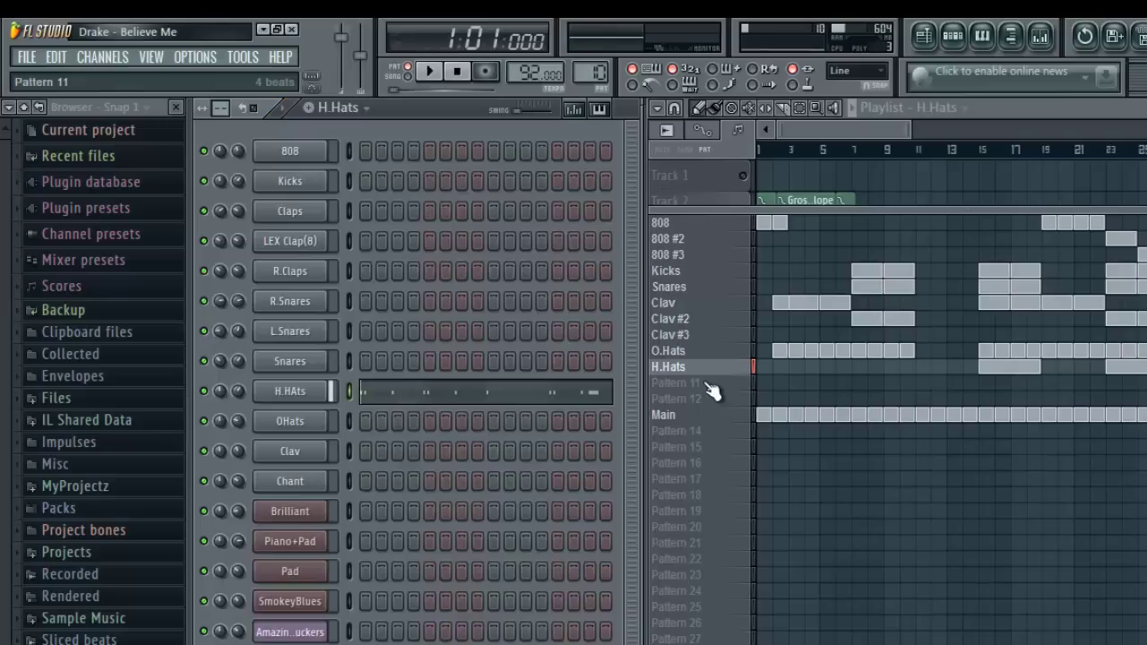
- Audition the Main pattern and view its Brilliant, Piano+Pad, Pad and SmokeyBlues parts in the channel rack
{"action": "left_click", "coordinate": [710, 383]}
{"action": "left_click", "coordinate": [708, 399]}
{"action": "left_click", "coordinate": [705, 415]}
{"action": "key", "text": "space"}
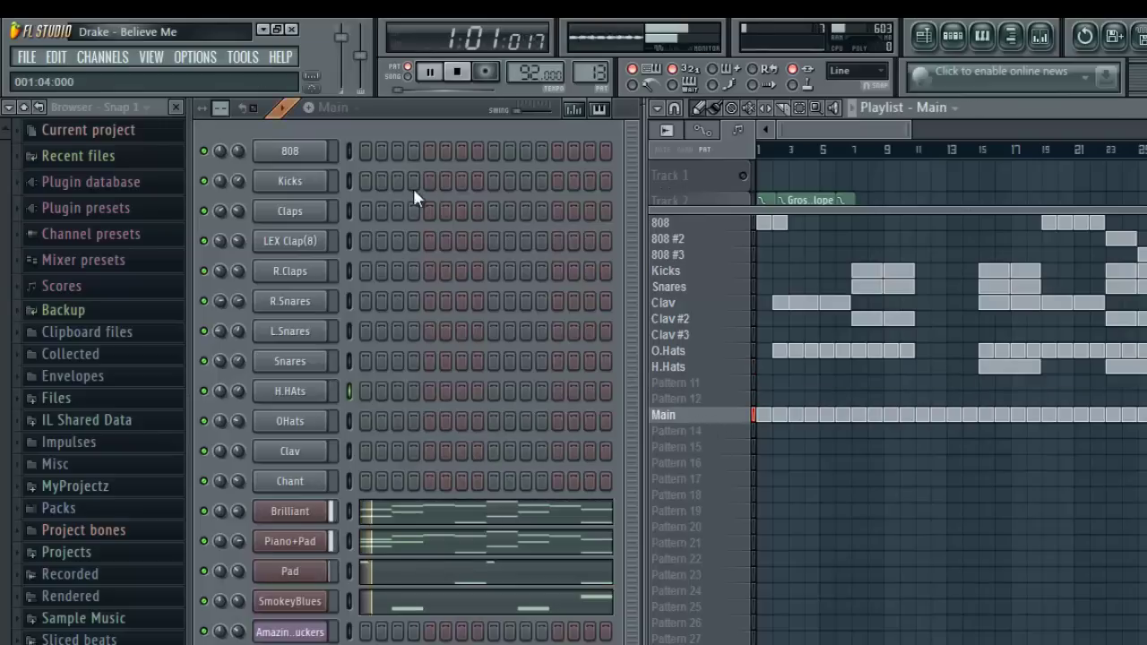
{"action": "left_click_drag", "start_coordinate": [630, 249], "coordinate": [628, 505]}
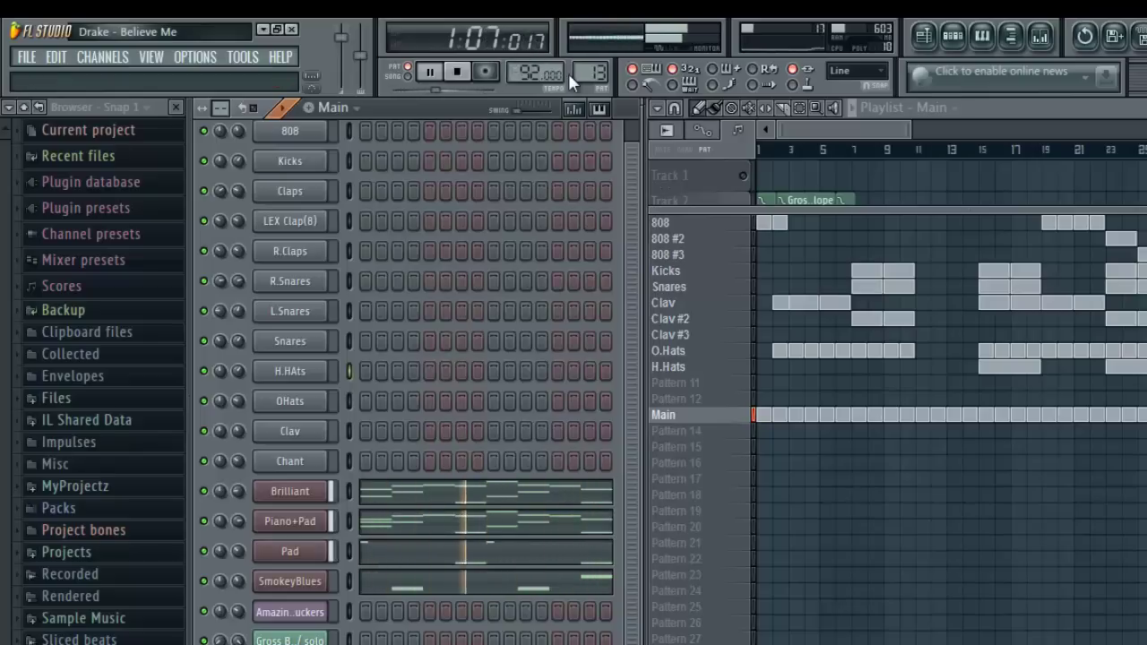
{"action": "key", "text": "space"}
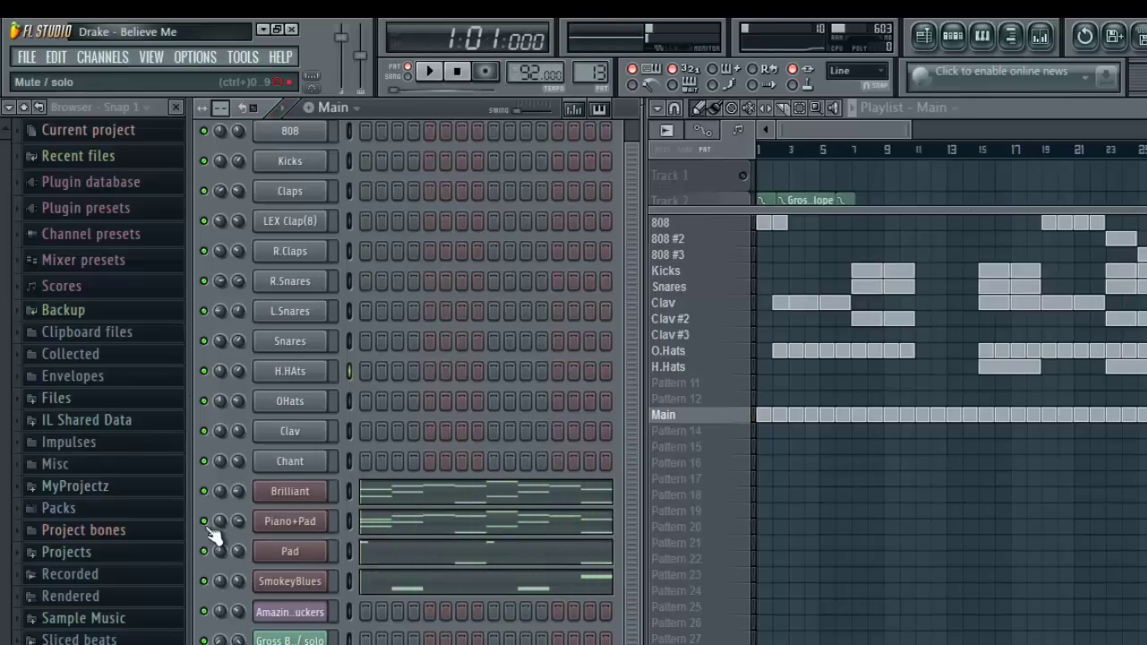
- Play the Brilliant part with Piano+Pad, Pad and SmokeyBlues muted, and open its Nexus plugin to view the preset
{"action": "key", "text": "space"}
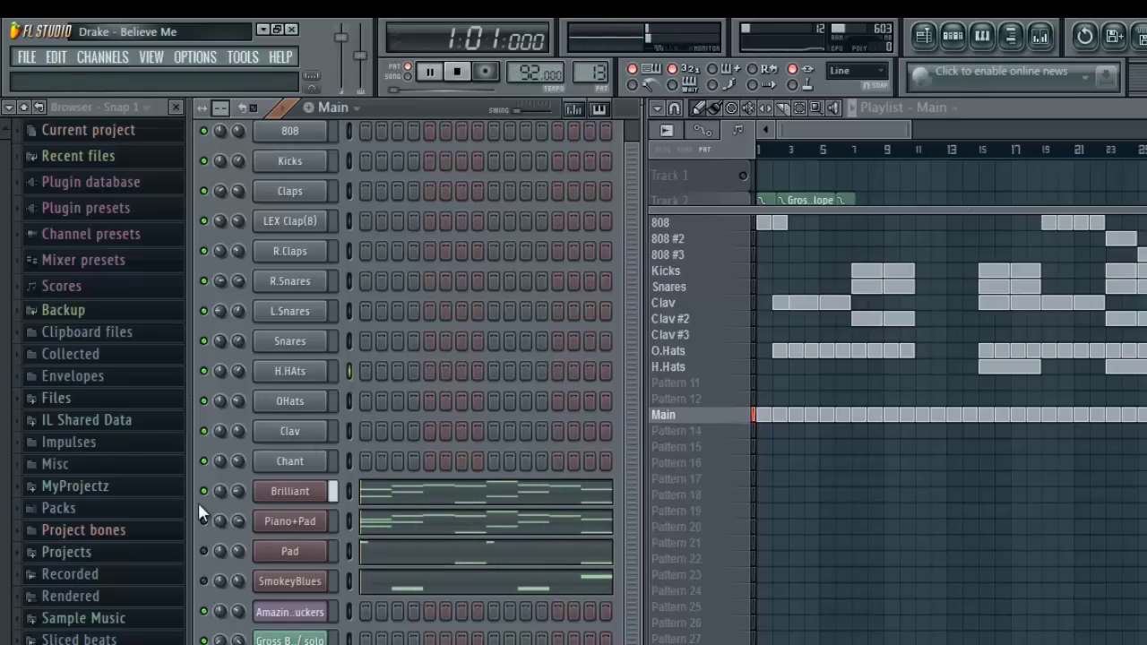
{"action": "left_click", "coordinate": [290, 492]}
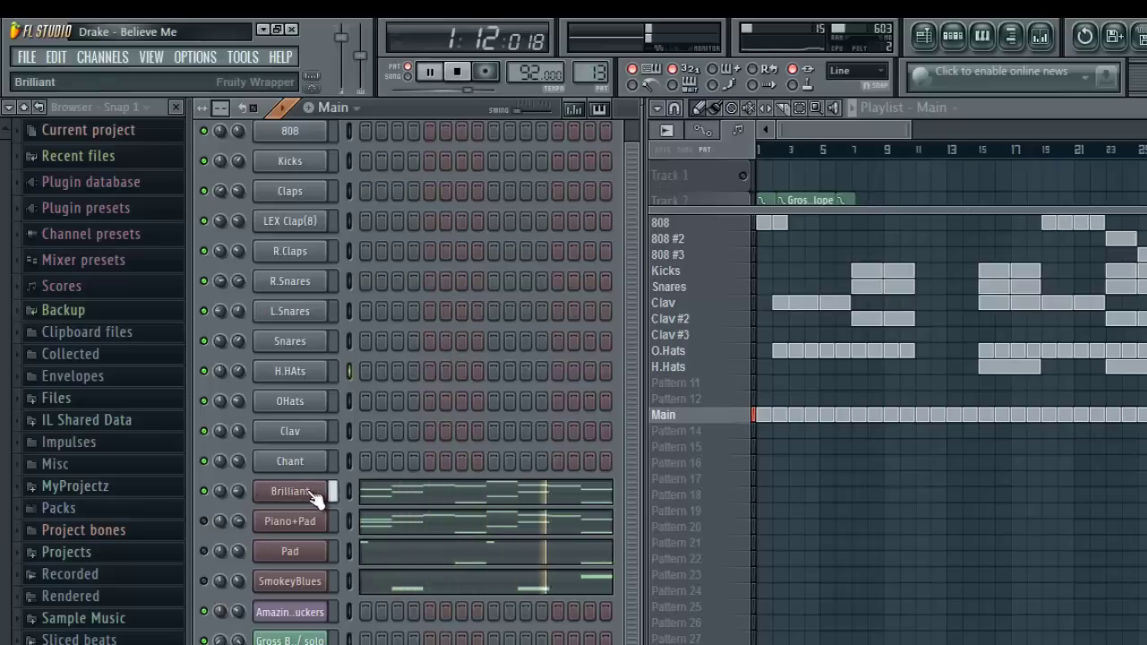
{"action": "left_click", "coordinate": [296, 494]}
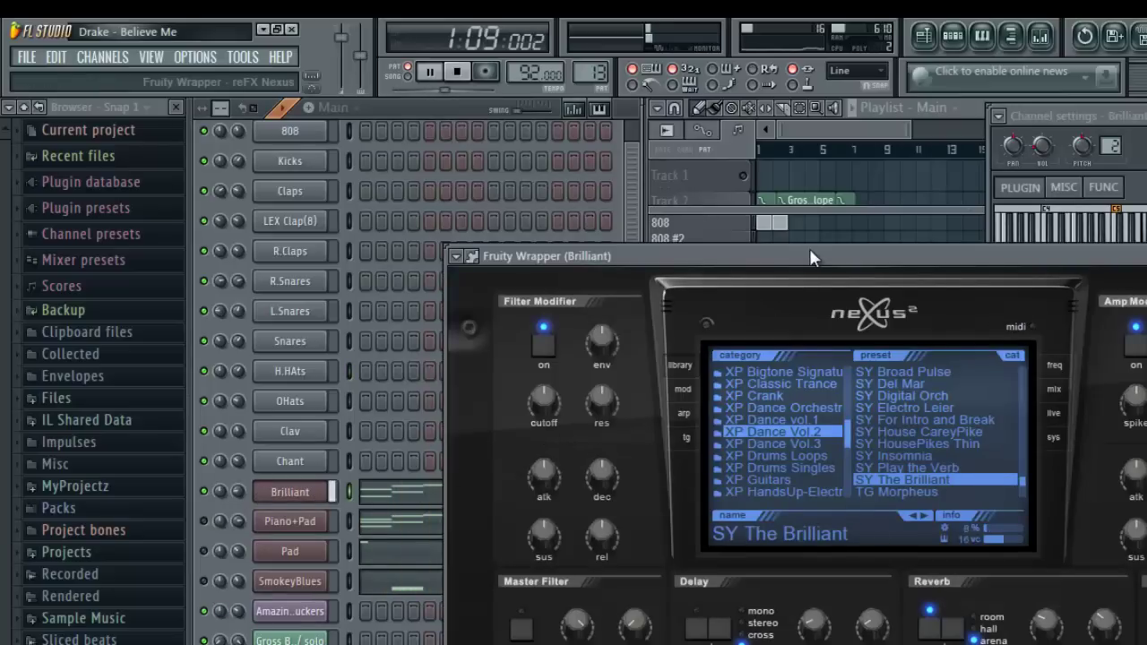
{"action": "left_click_drag", "start_coordinate": [809, 254], "coordinate": [775, 125]}
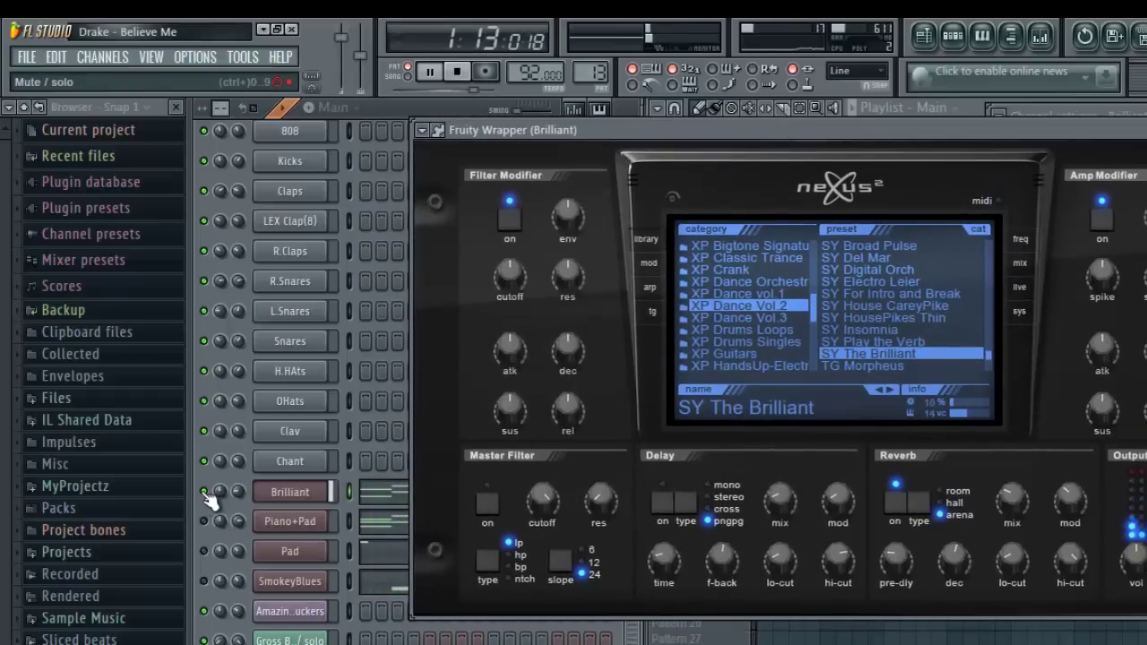
- Set the Brilliant channel's volume to 16% and open the mixer to show its track
{"action": "left_click", "coordinate": [238, 490]}
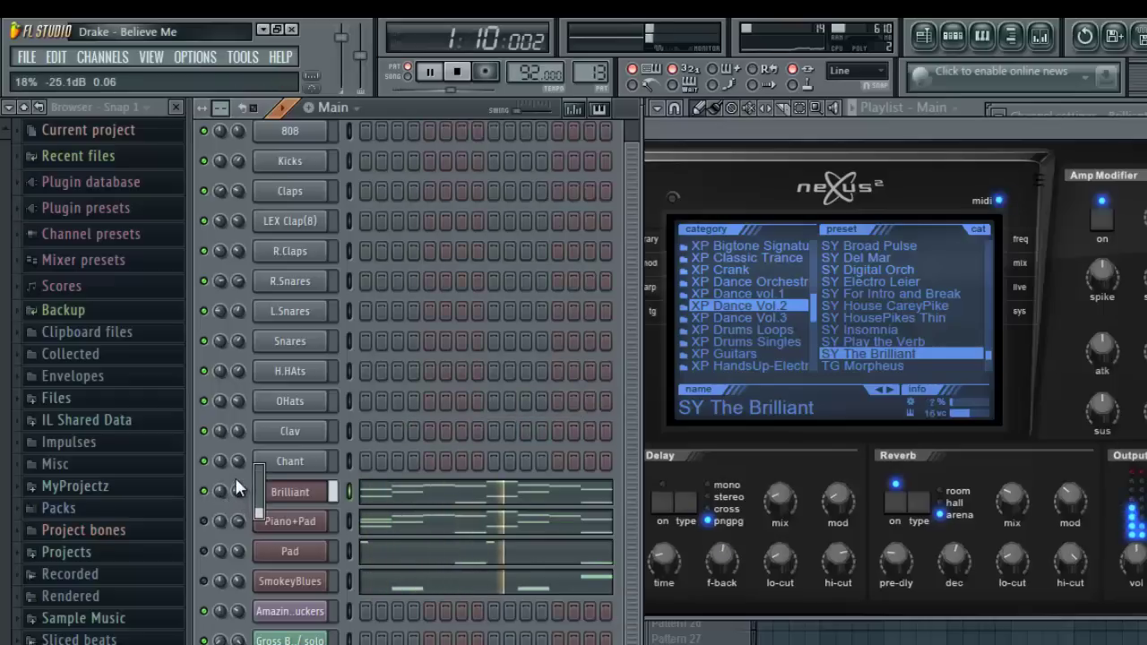
{"action": "left_click_drag", "start_coordinate": [237, 489], "coordinate": [240, 493]}
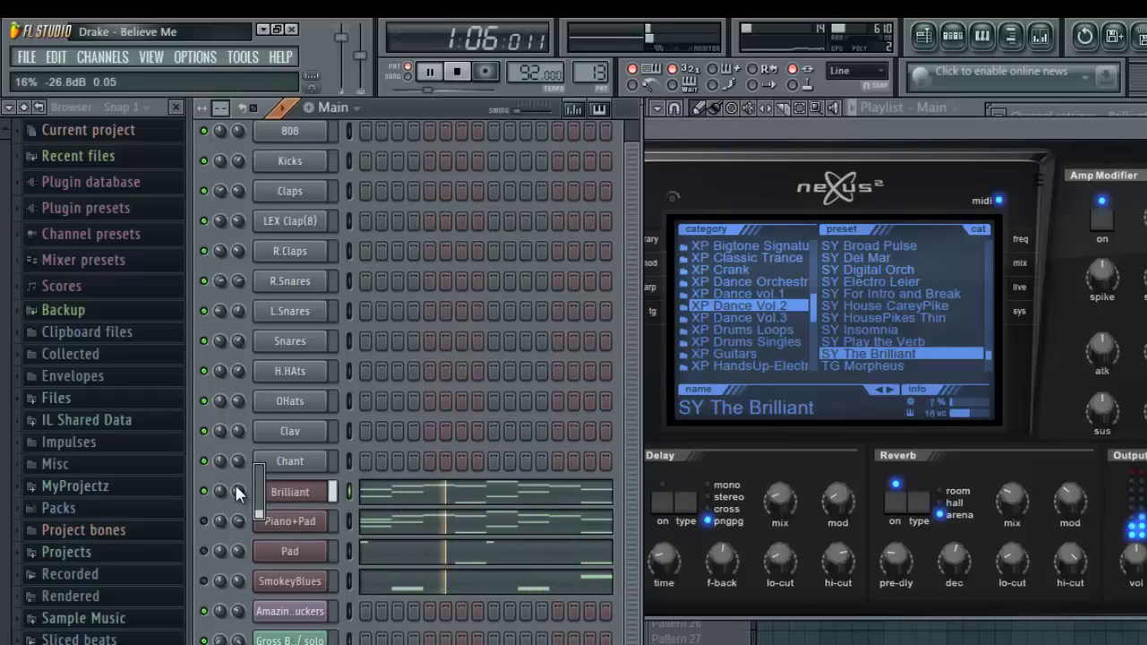
{"action": "left_click", "coordinate": [279, 492]}
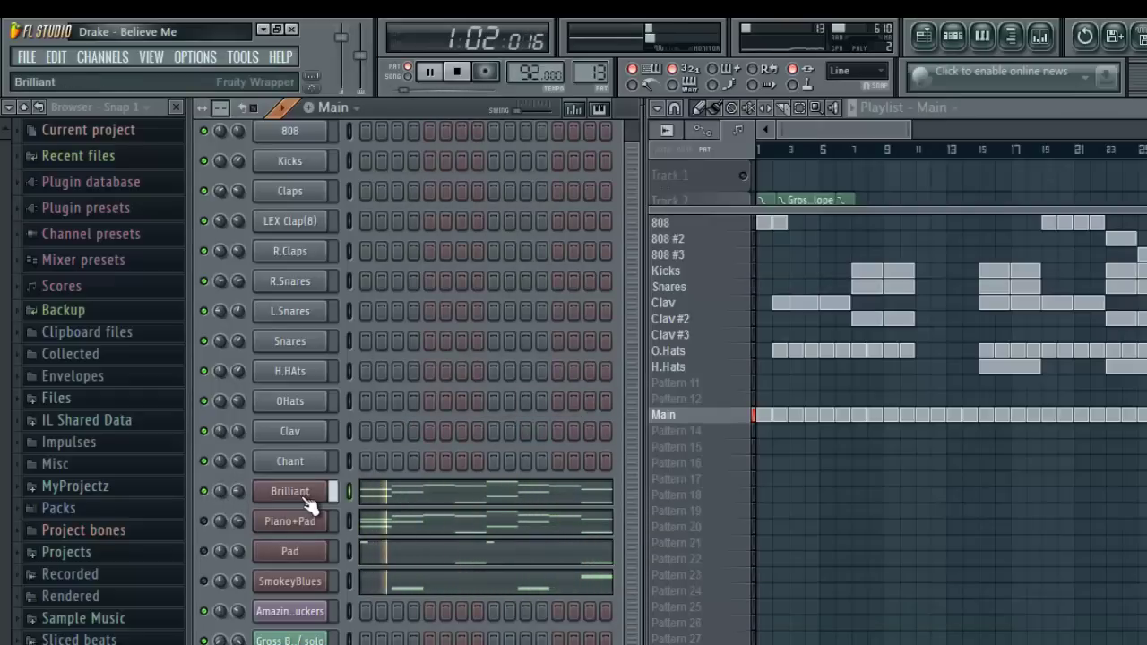
{"action": "left_click", "coordinate": [1042, 37]}
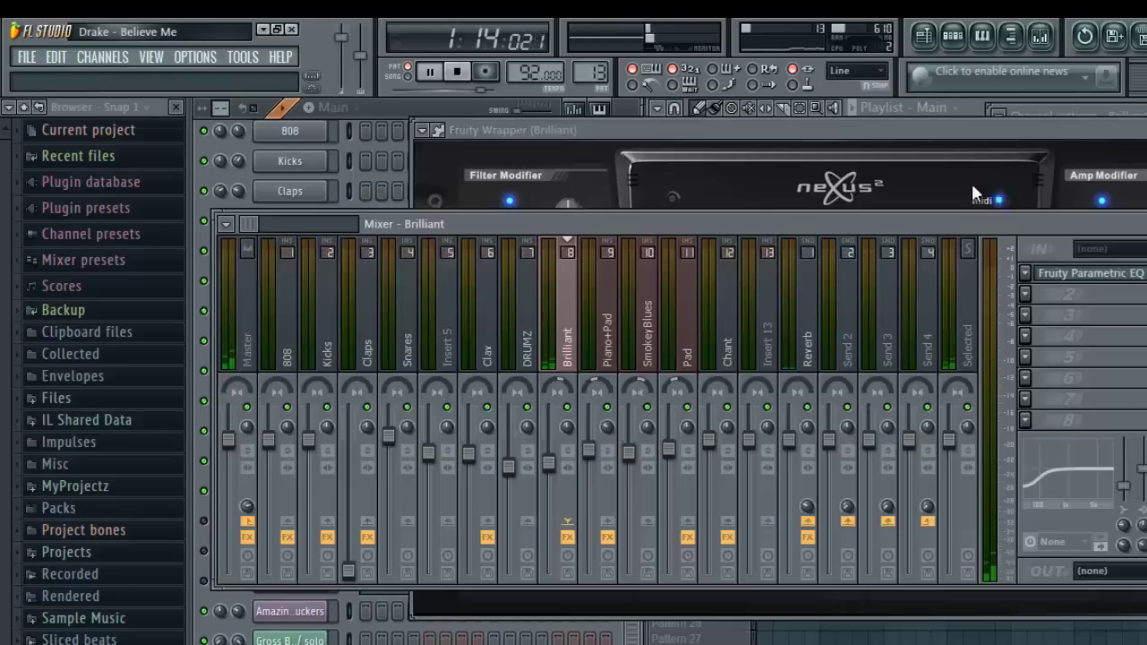
- Open the Brilliant track's Fruity Parametric EQ 2 and lower the band 7 high-cut frequency
{"action": "left_click", "coordinate": [1088, 273]}
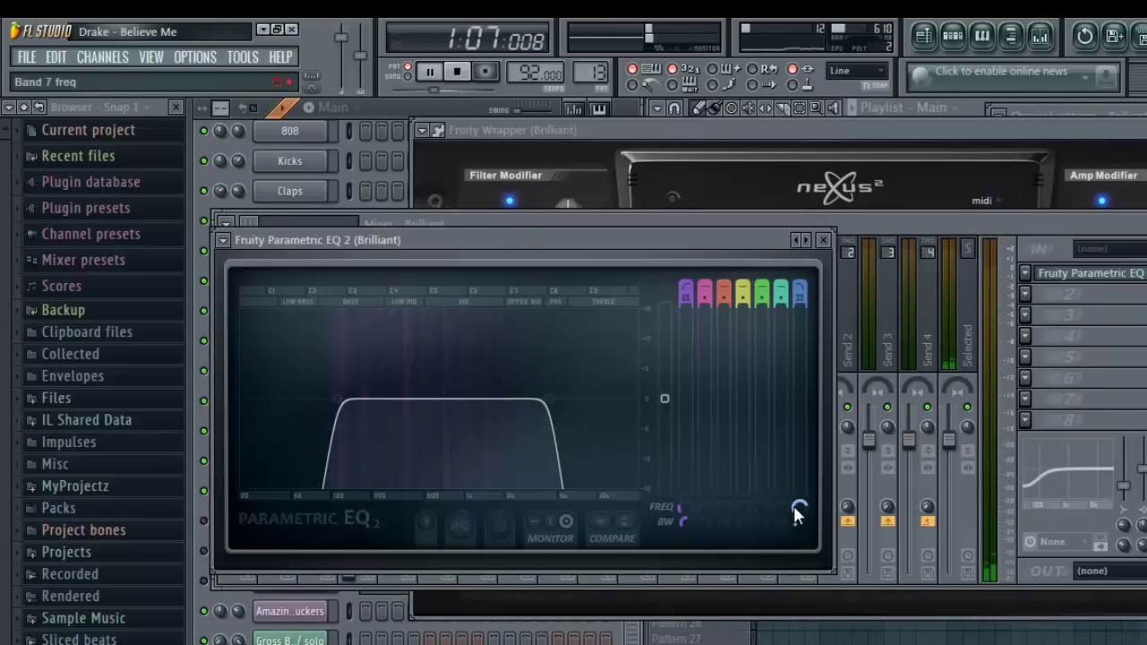
{"action": "left_click_drag", "start_coordinate": [793, 505], "coordinate": [784, 537]}
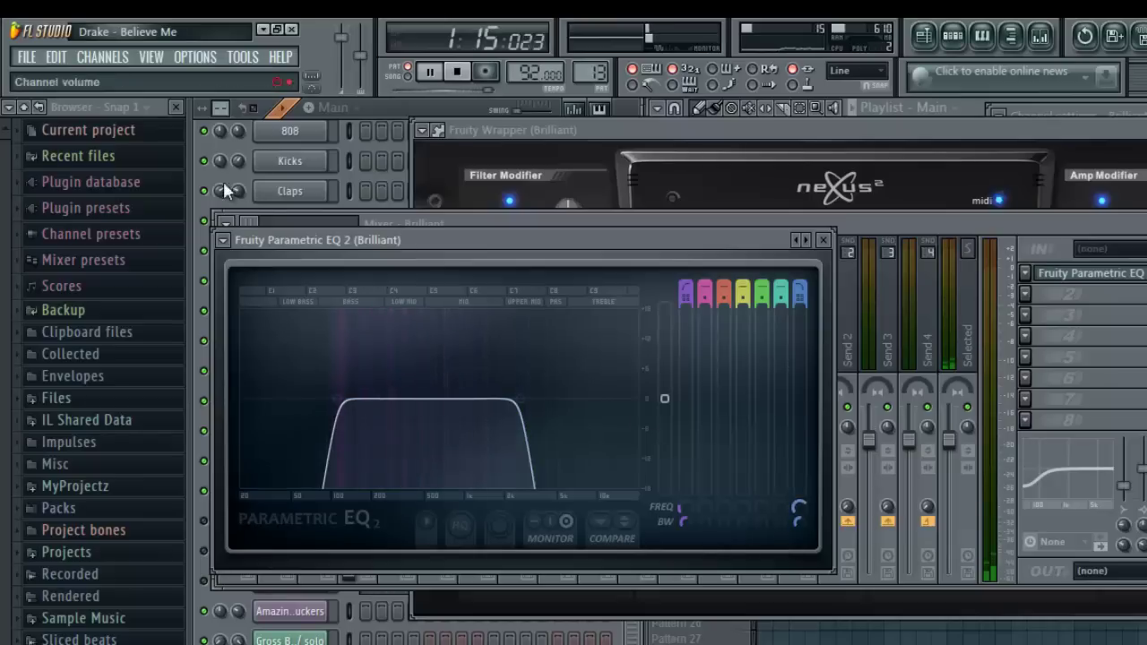
- Mute Brilliant, play the Piano+Pad part alone, and view its El Piano + Big Pad patch and patch browser in the plugin
{"action": "left_click", "coordinate": [204, 213]}
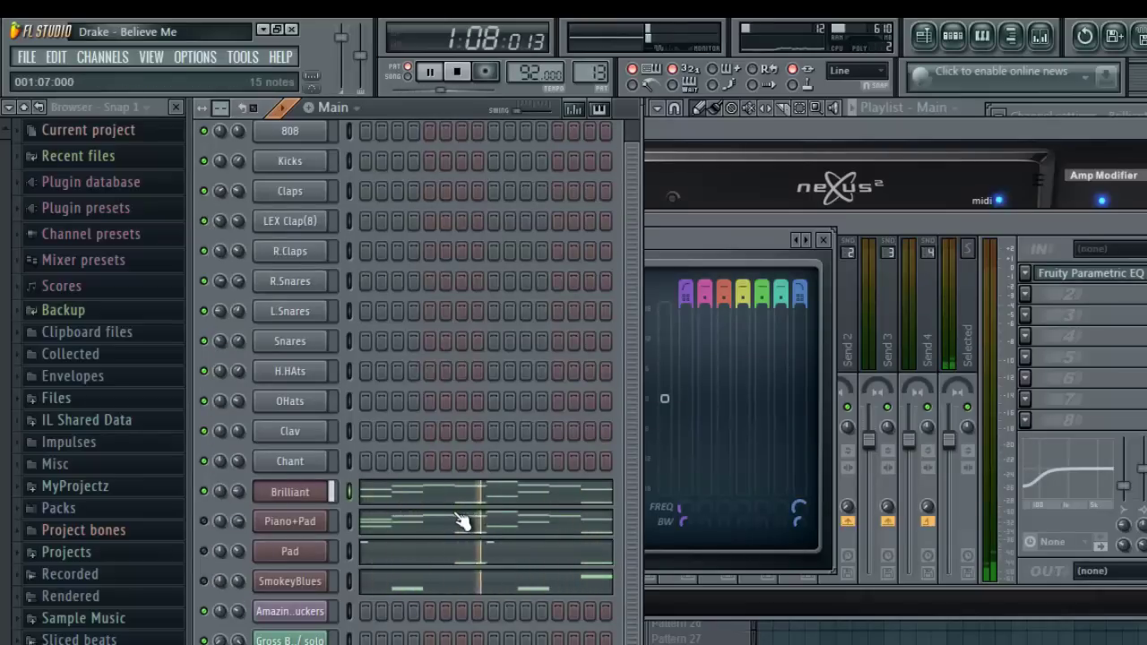
{"action": "key", "text": "space"}
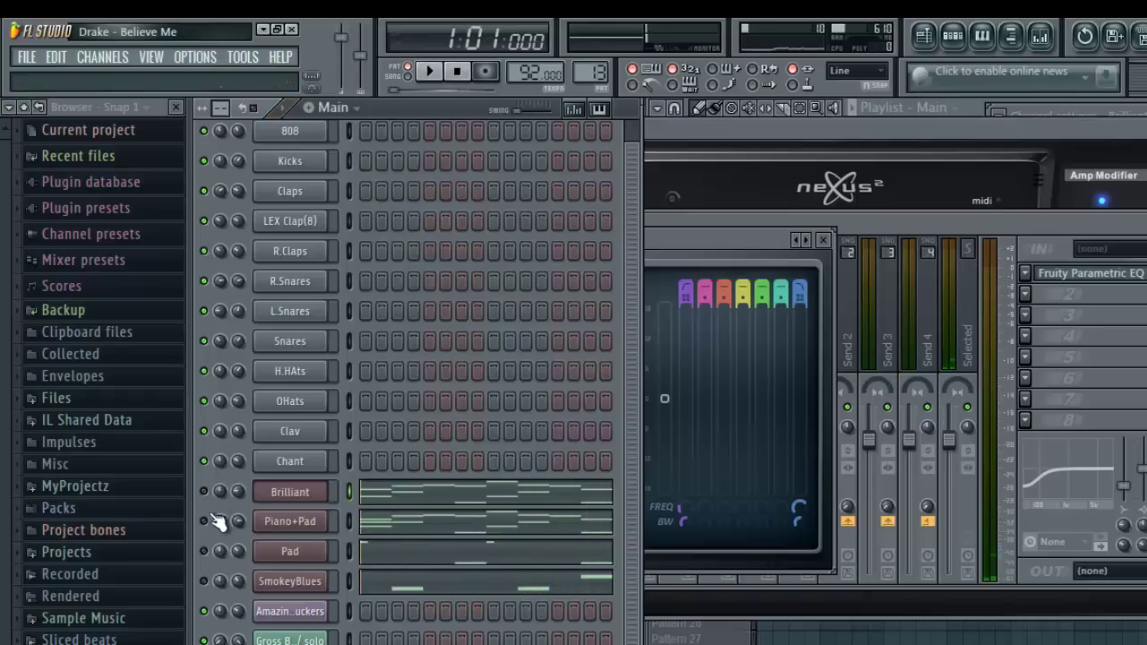
{"action": "key", "text": "space"}
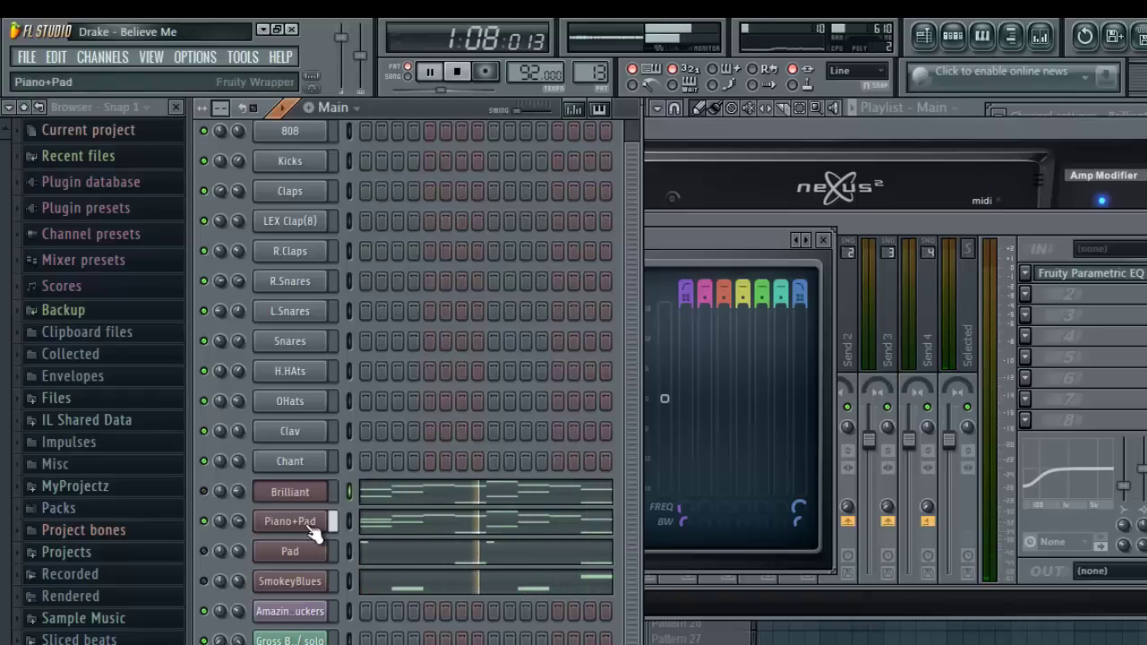
{"action": "left_click", "coordinate": [309, 531]}
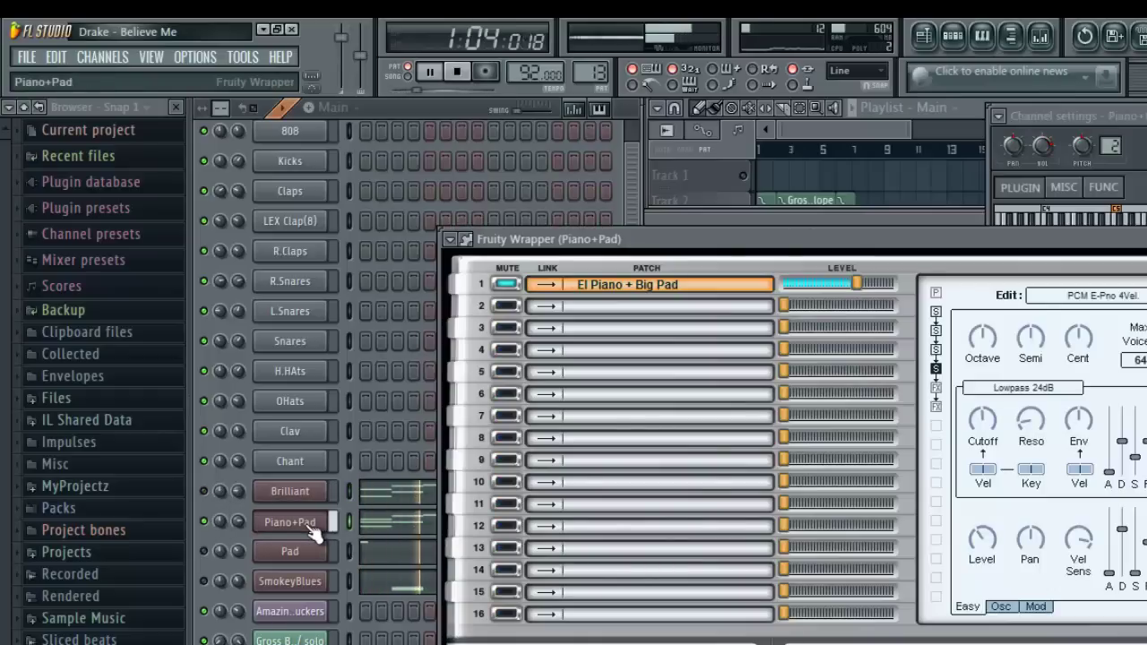
{"action": "left_click", "coordinate": [1146, 296]}
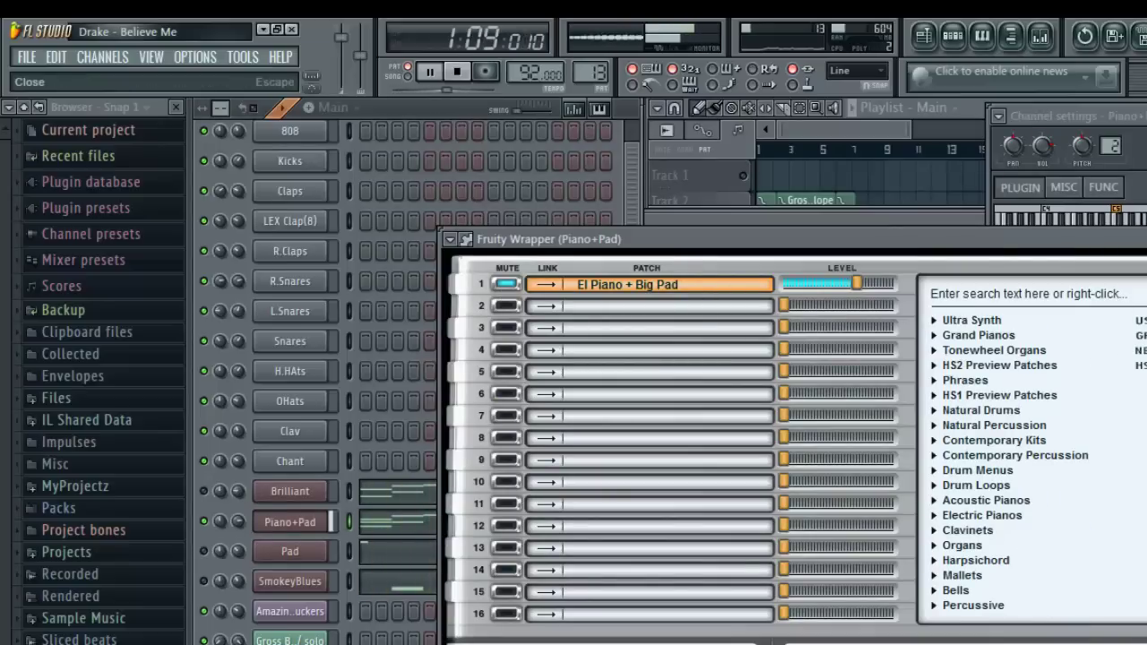
{"action": "key", "text": "Escape"}
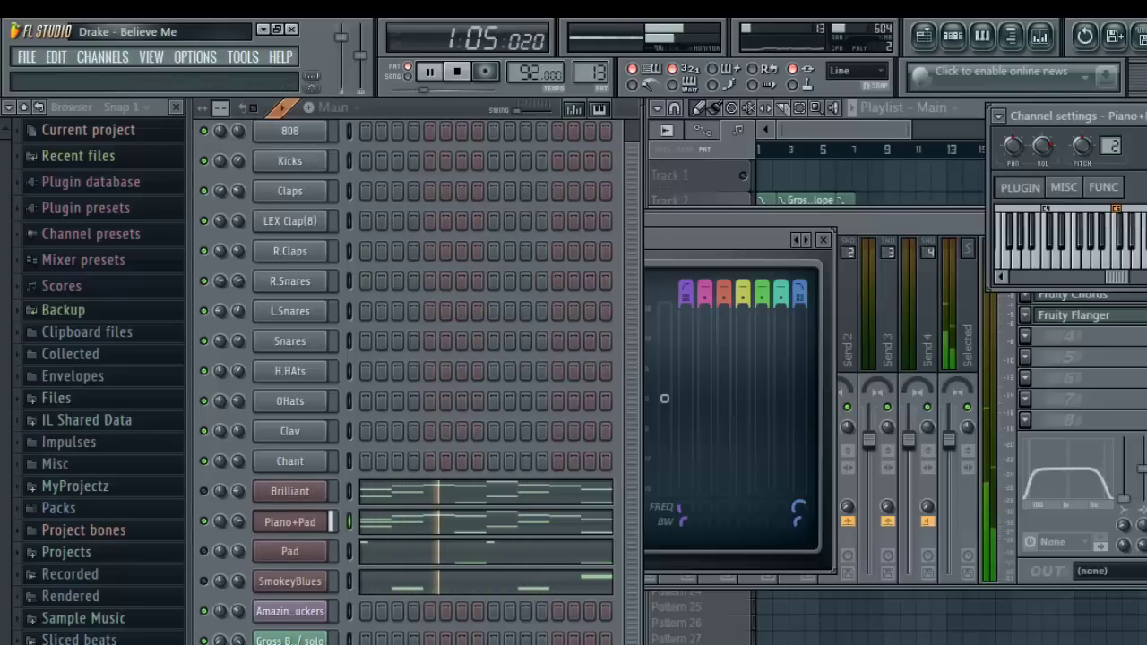
- Open the Piano+Pad piano roll and enlarge its note area to examine the full melody
{"action": "left_click", "coordinate": [427, 524]}
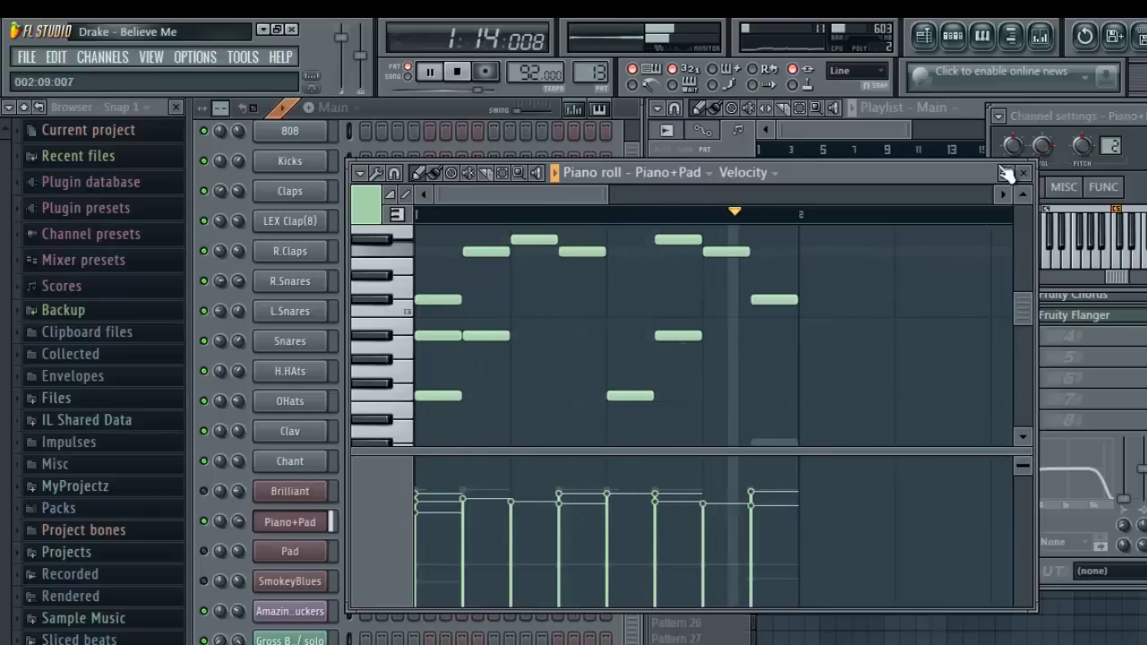
{"action": "left_click_drag", "start_coordinate": [1035, 165], "coordinate": [1136, 99]}
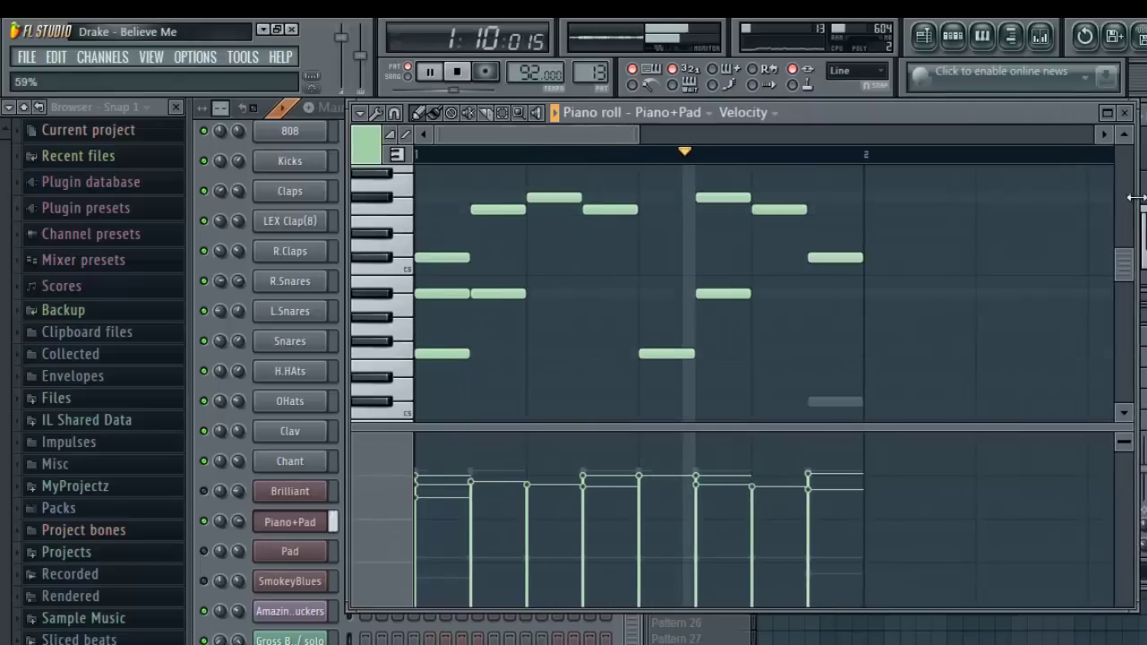
{"action": "scroll", "coordinate": [1126, 260], "scroll_direction": "up", "scroll_amount": 4}
{"action": "scroll", "coordinate": [1127, 271], "scroll_direction": "down", "scroll_amount": 3}
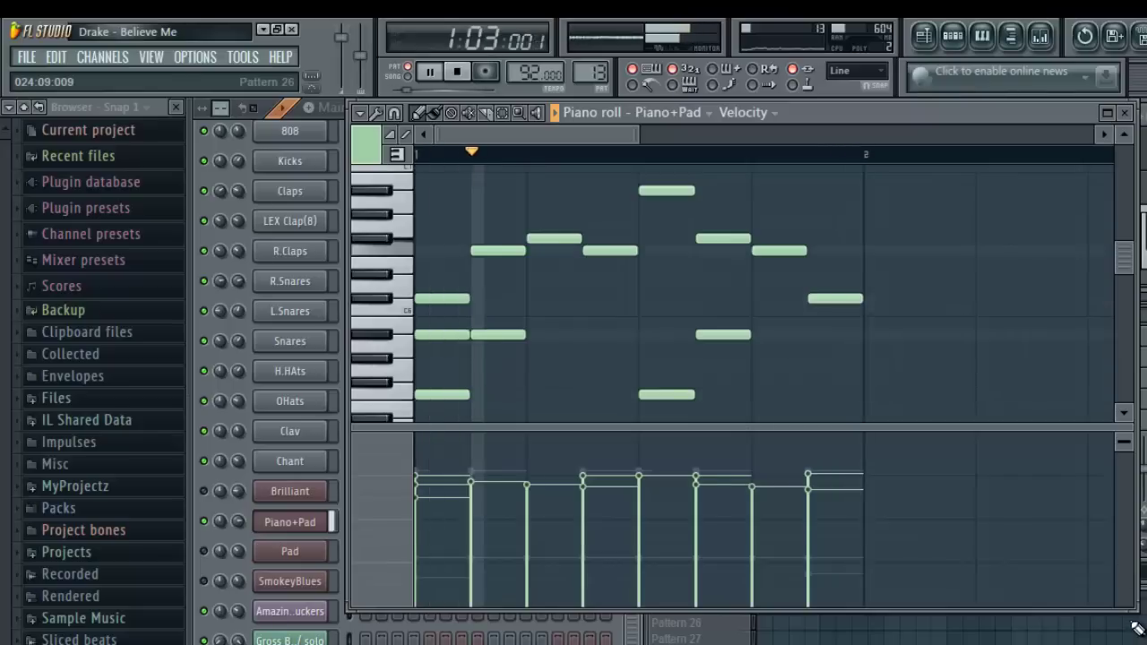
{"action": "left_click_drag", "start_coordinate": [1136, 612], "coordinate": [1146, 644]}
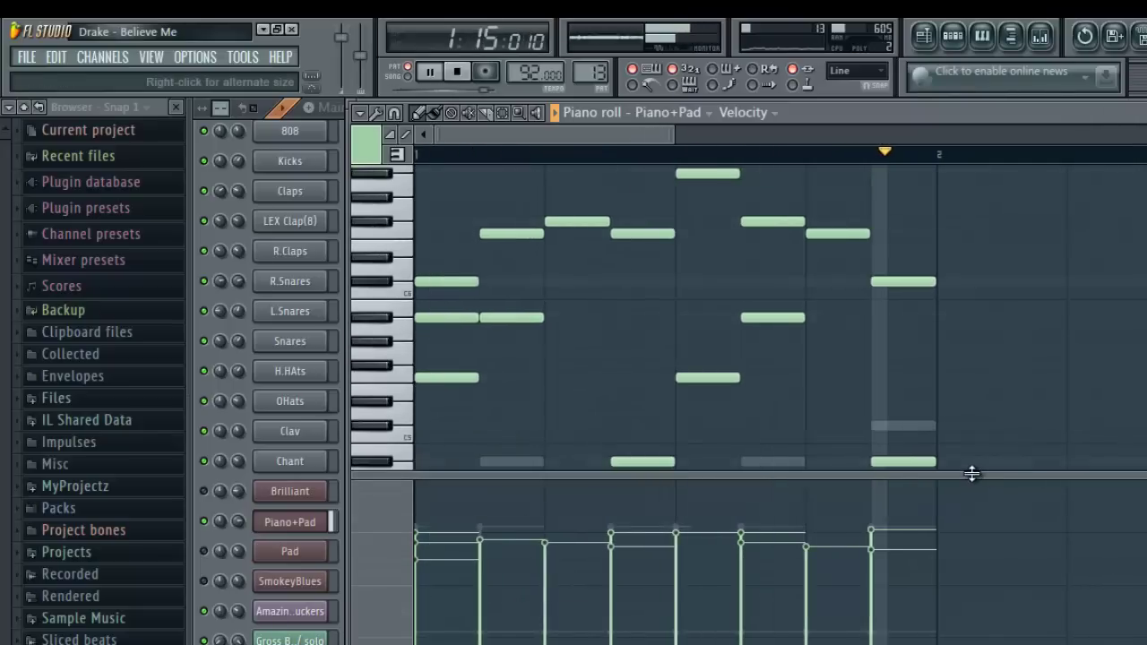
{"action": "left_click_drag", "start_coordinate": [973, 474], "coordinate": [973, 640]}
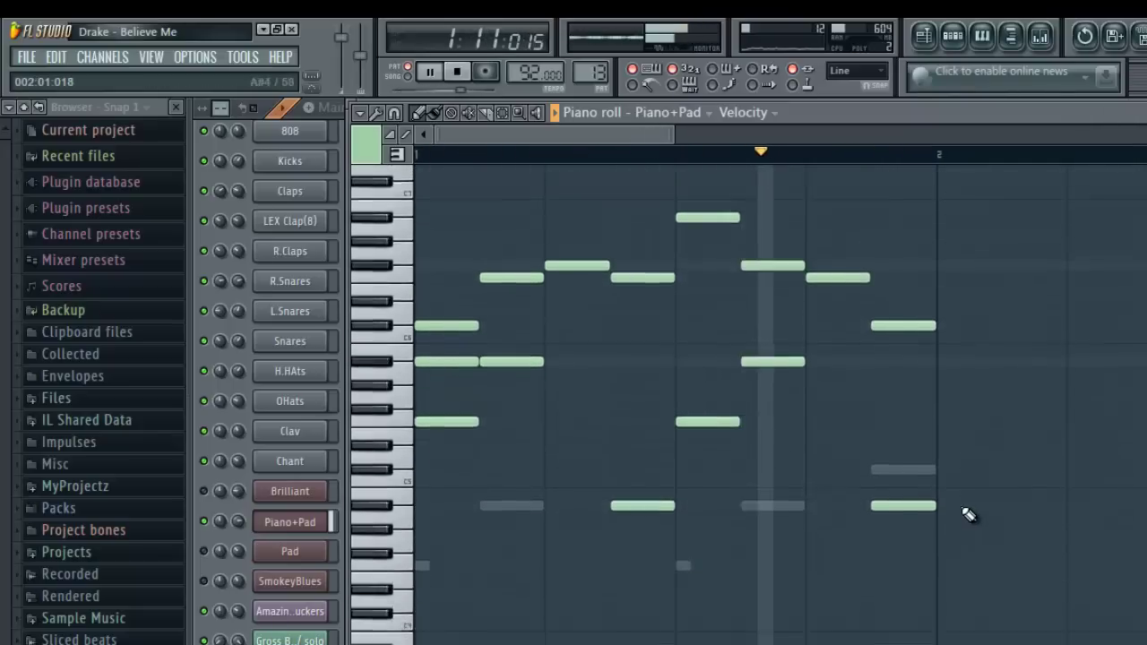
{"action": "scroll", "coordinate": [967, 524], "scroll_direction": "down", "scroll_amount": 1}
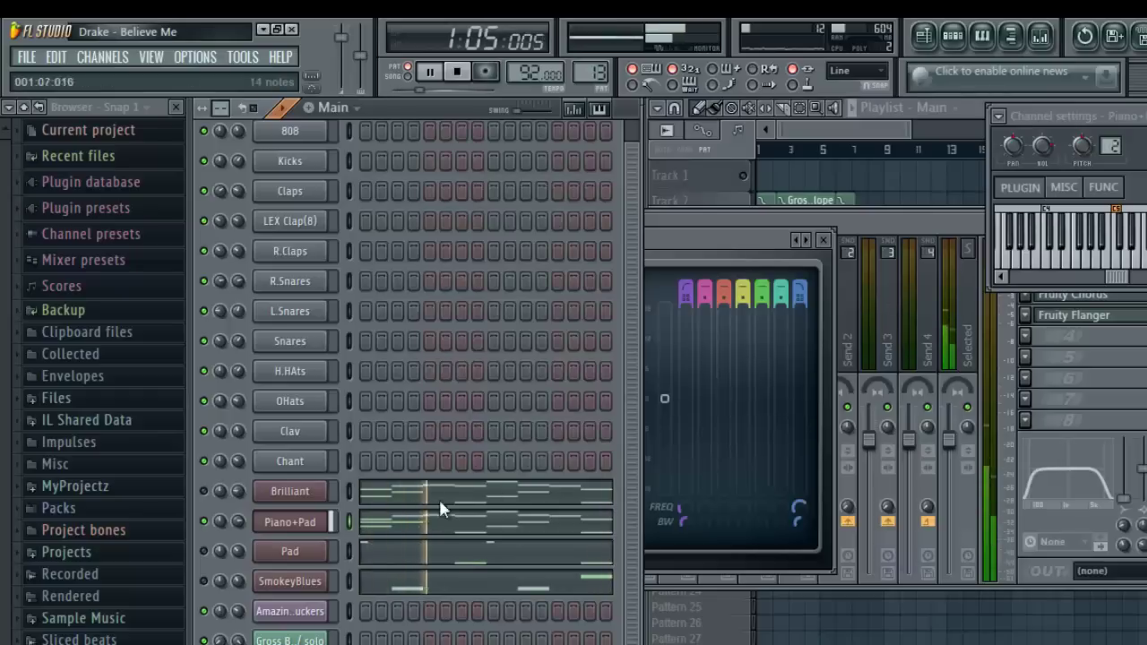
- Play the Pad part with Piano+Pad muted, and view its Analog PAD preset in the Luxonix plugin
{"action": "key", "text": "space"}
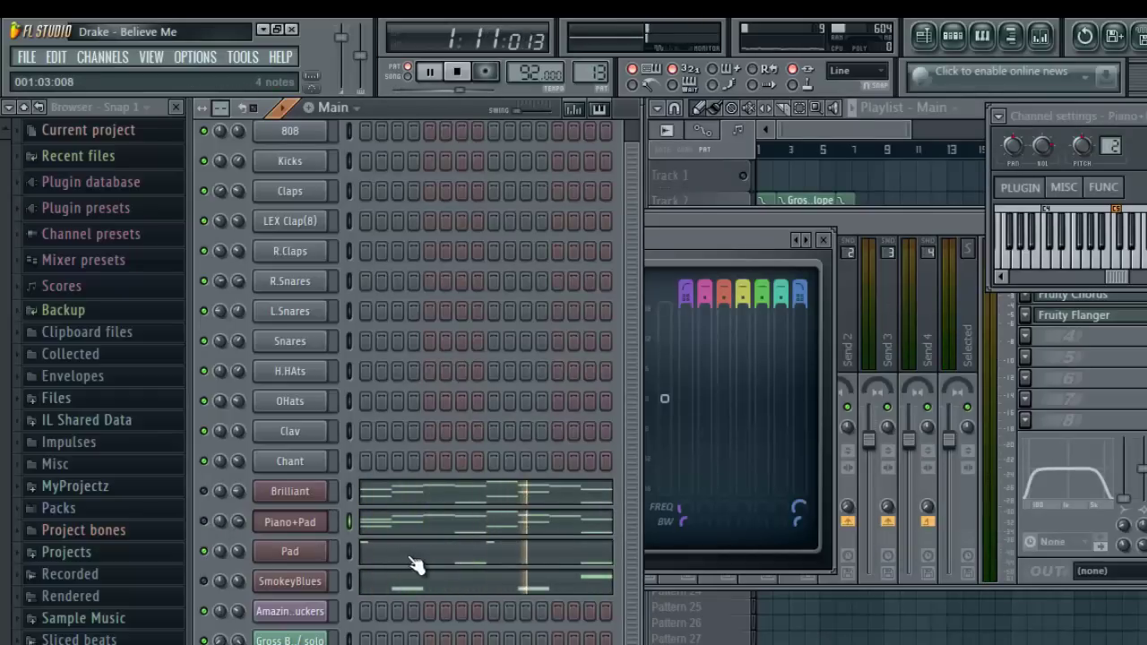
{"action": "left_click", "coordinate": [310, 556]}
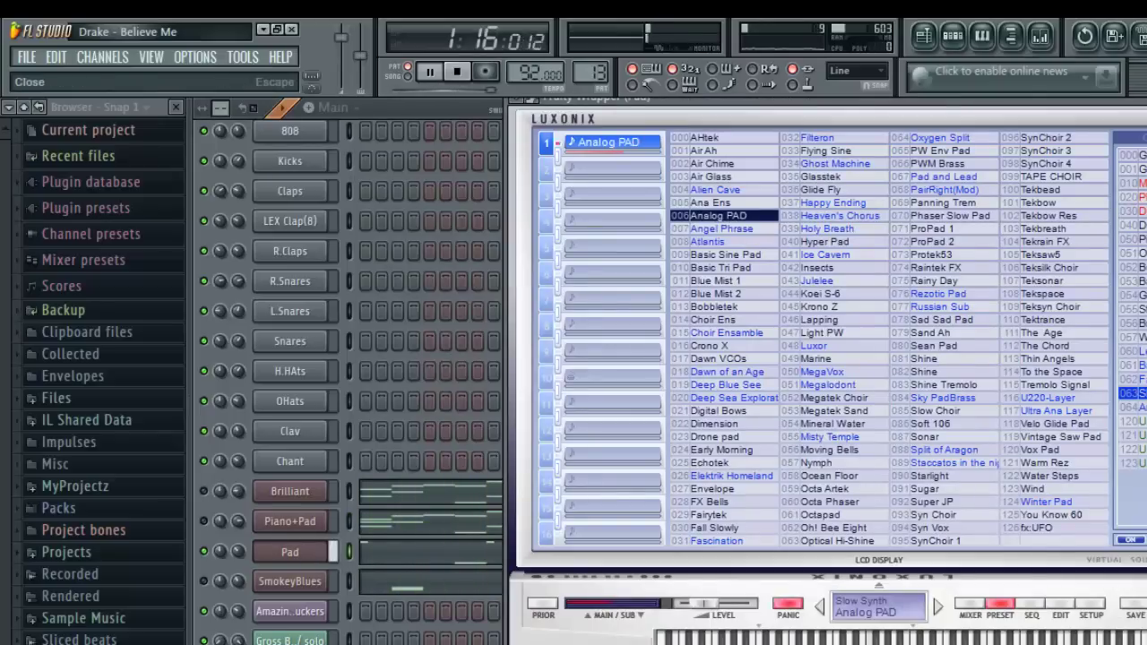
{"action": "left_click", "coordinate": [1145, 99]}
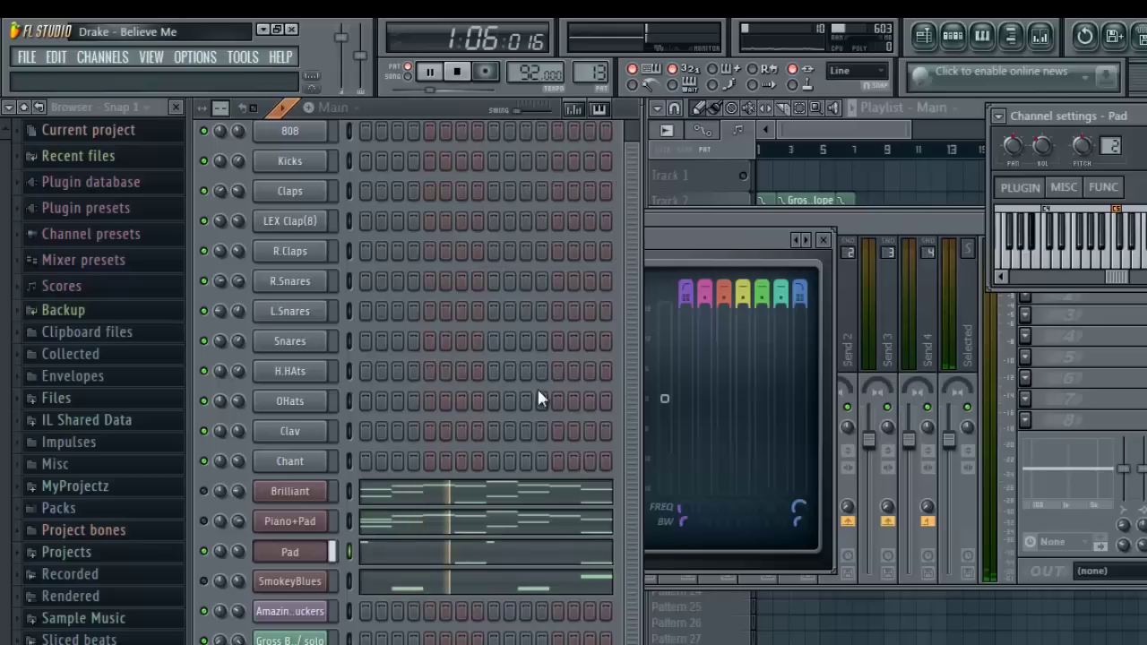
- Set the Pad channel's volume to 42% and stop playback
{"action": "left_click", "coordinate": [239, 517]}
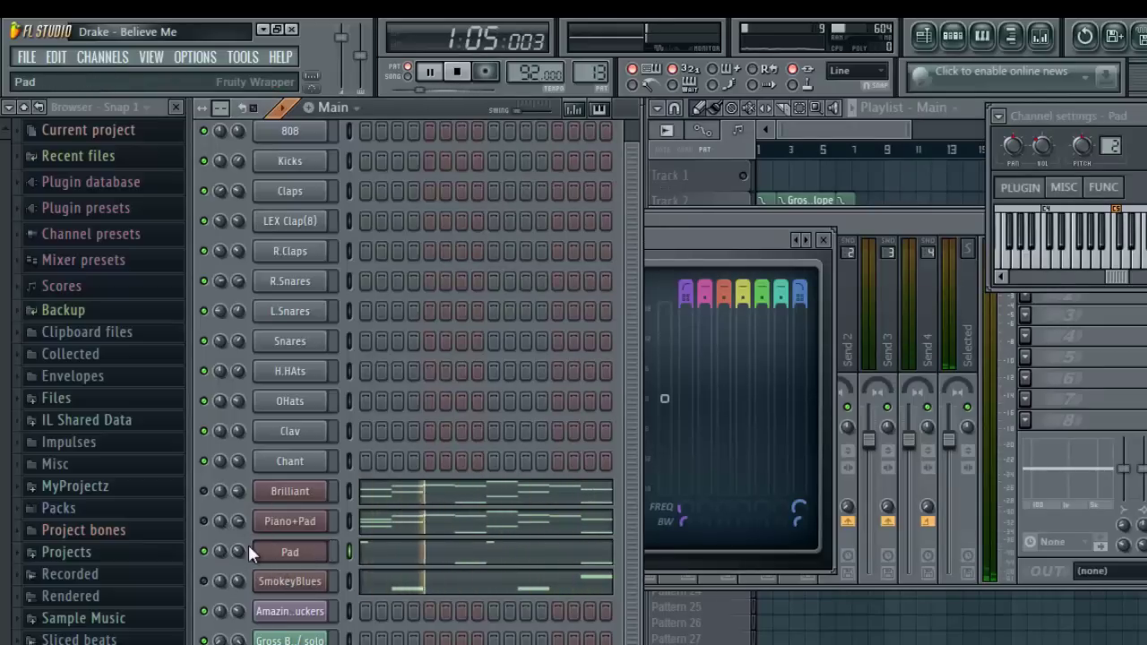
{"action": "left_click_drag", "start_coordinate": [236, 550], "coordinate": [237, 533]}
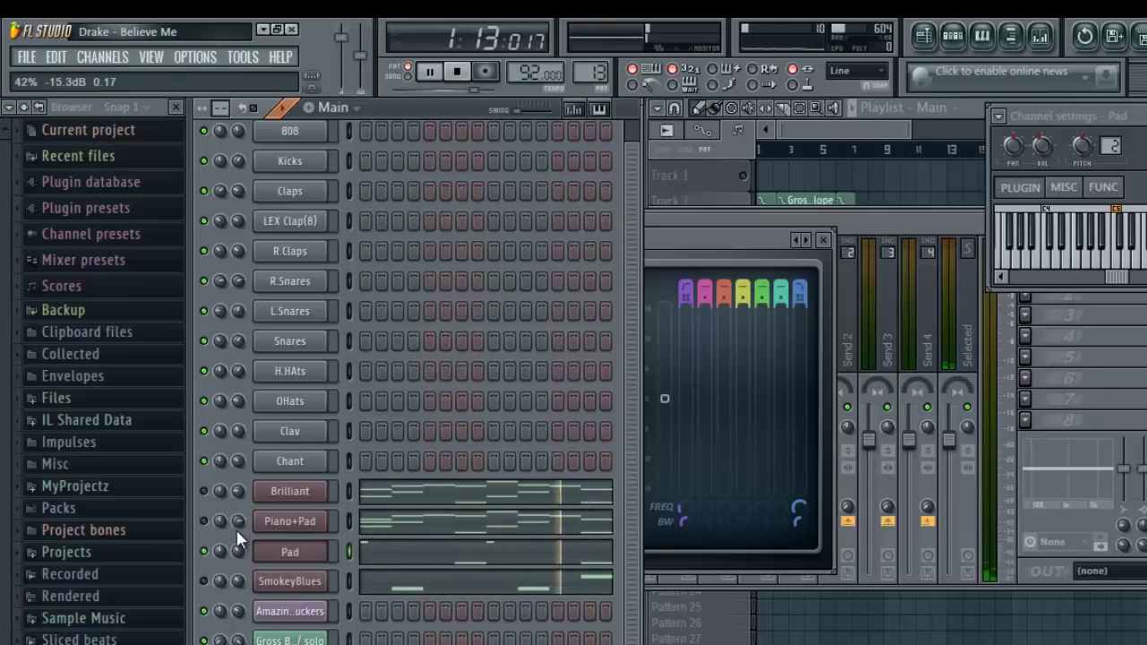
{"action": "key", "text": "space"}
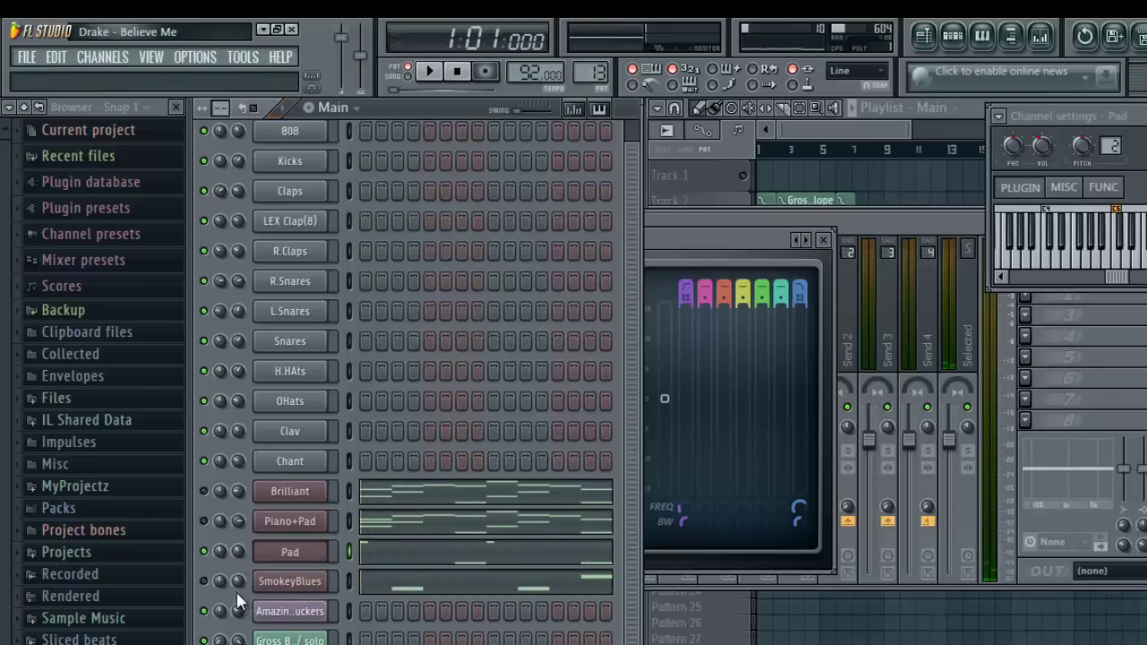
- Open the Pad piano roll and examine its notes while the unmuted Pad part plays, and stop playback
{"action": "left_click", "coordinate": [383, 552]}
{"action": "key", "text": "space"}
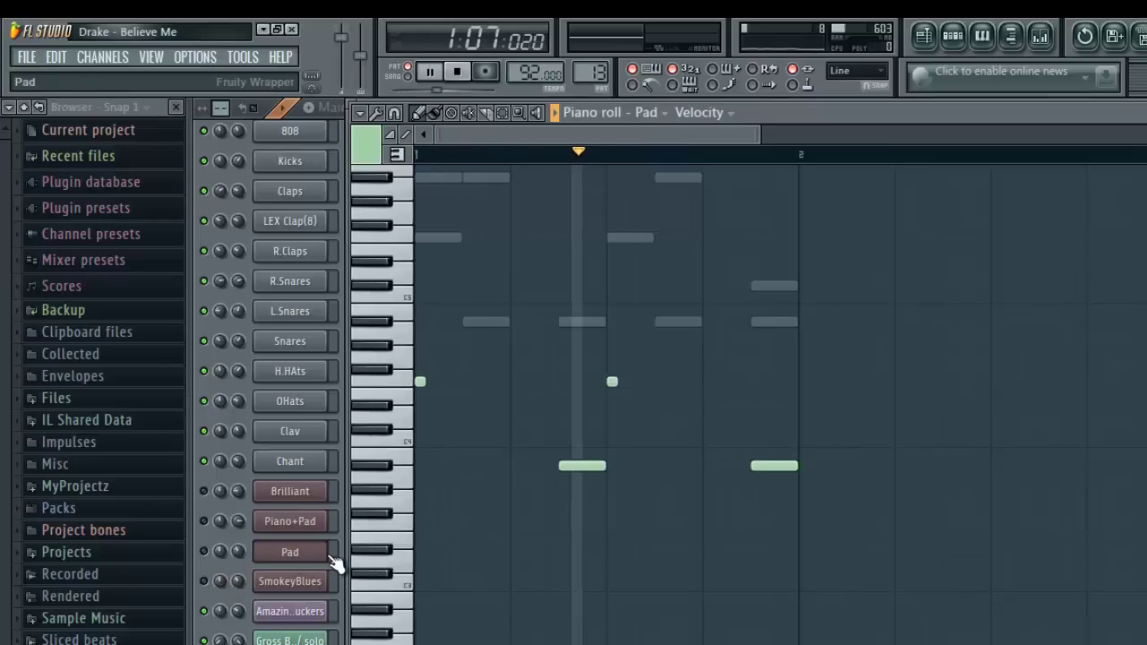
{"action": "left_click", "coordinate": [212, 554]}
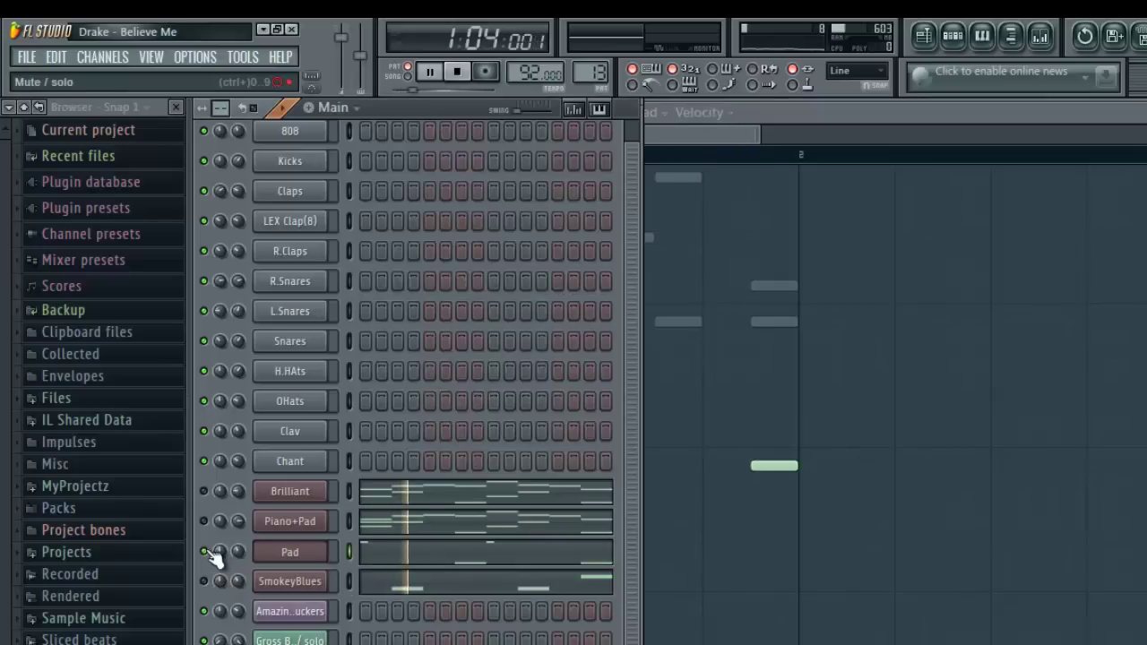
{"action": "left_click", "coordinate": [432, 560]}
{"action": "left_click", "coordinate": [508, 549]}
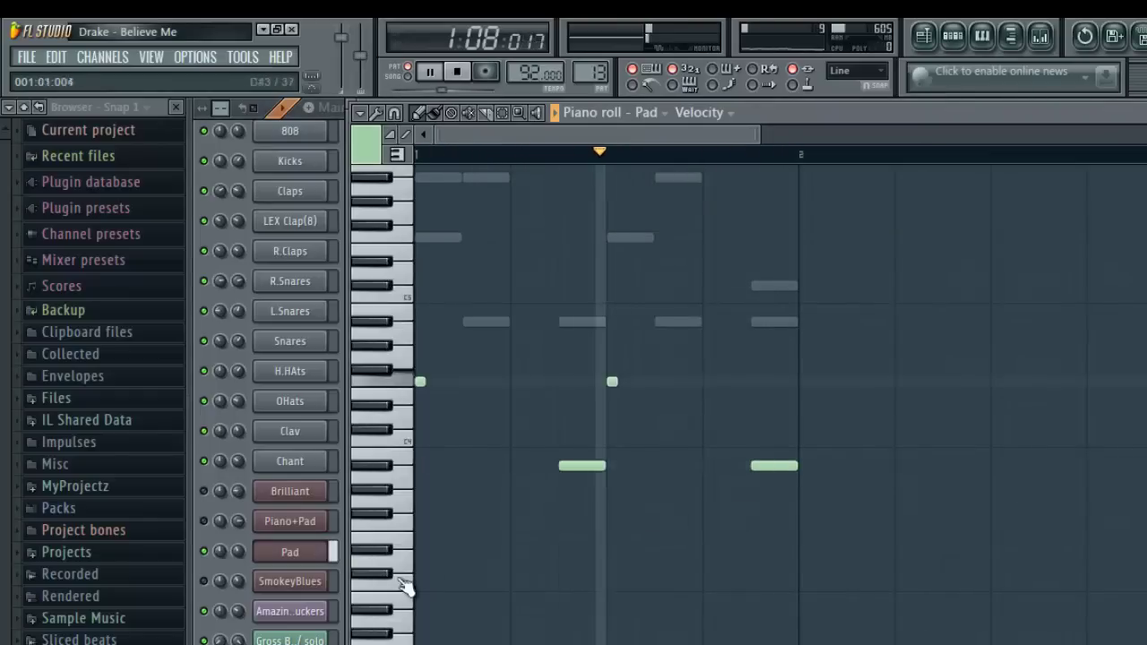
{"action": "key", "text": "space"}
- Unmute SmokeyBlues and add two-step F4 notes at the start and at the middle of the bar in its piano roll
{"action": "left_click", "coordinate": [208, 583]}
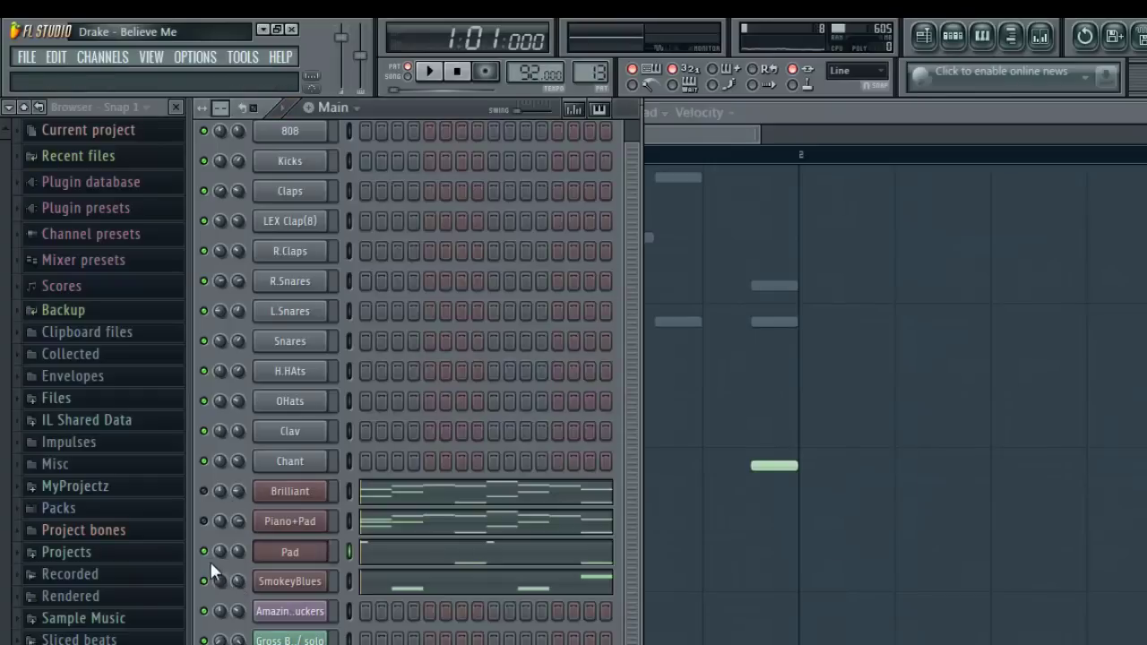
{"action": "left_click", "coordinate": [456, 588]}
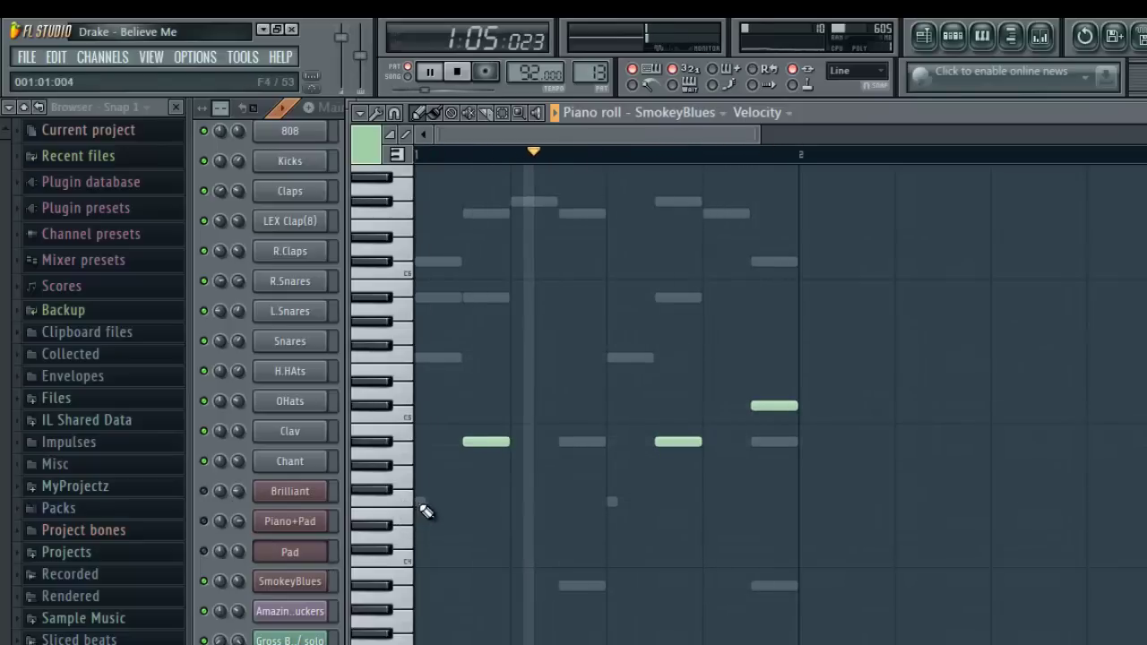
{"action": "left_click", "coordinate": [420, 504]}
{"action": "left_click_drag", "start_coordinate": [425, 502], "coordinate": [463, 503]}
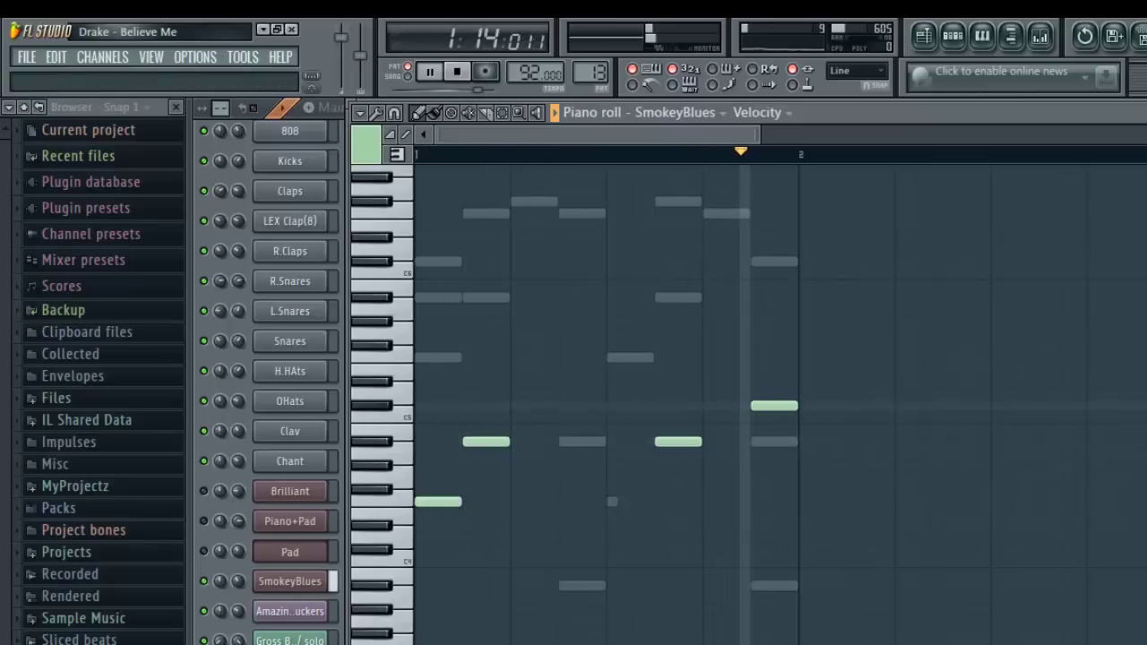
{"action": "left_click_drag", "start_coordinate": [563, 638], "coordinate": [570, 547]}
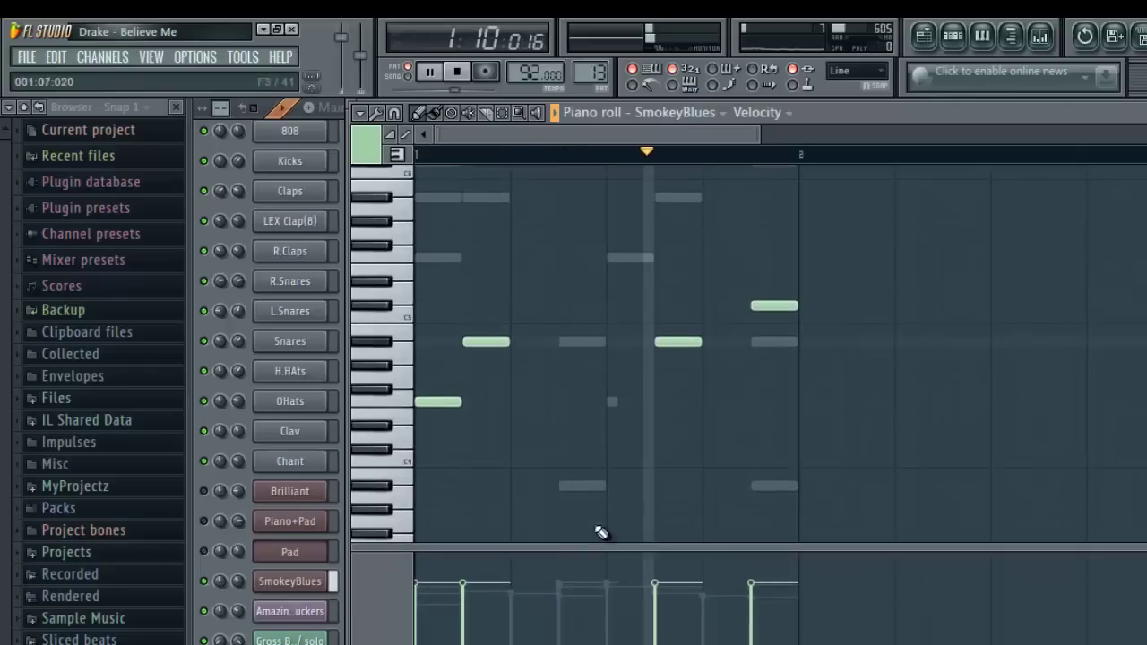
{"action": "left_click", "coordinate": [615, 402]}
- Lower the velocities of the two SmokeyBlues F4 notes and close the piano roll
{"action": "left_click_drag", "start_coordinate": [609, 596], "coordinate": [607, 607]}
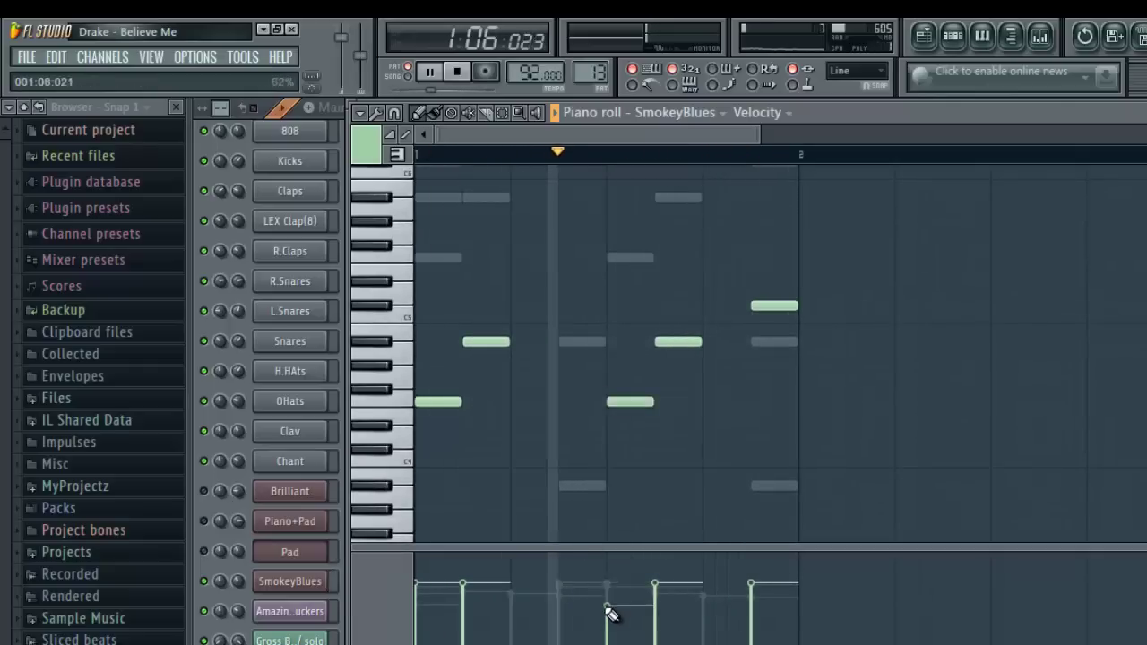
{"action": "left_click_drag", "start_coordinate": [417, 605], "coordinate": [417, 621]}
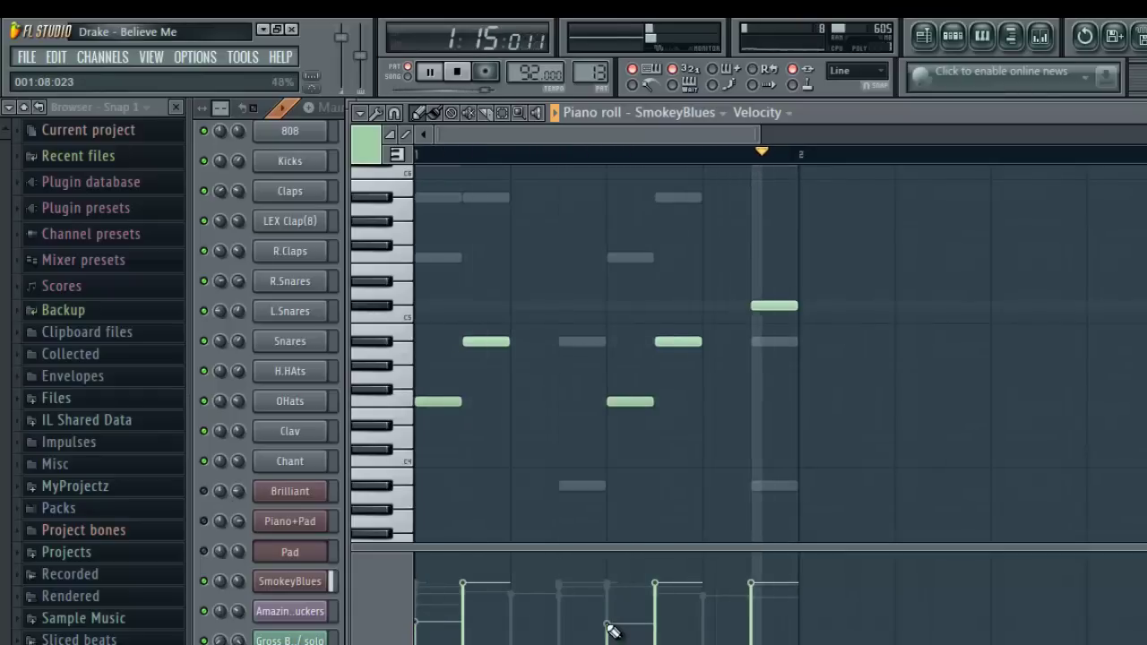
{"action": "left_click_drag", "start_coordinate": [609, 626], "coordinate": [608, 644]}
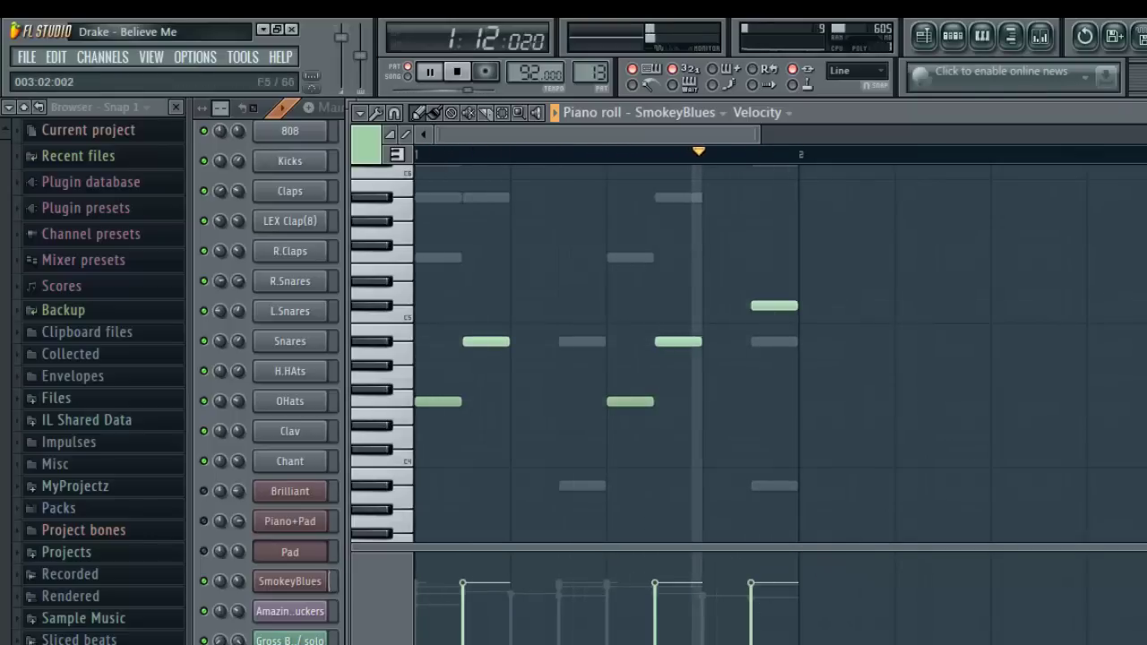
{"action": "left_click", "coordinate": [1146, 112]}
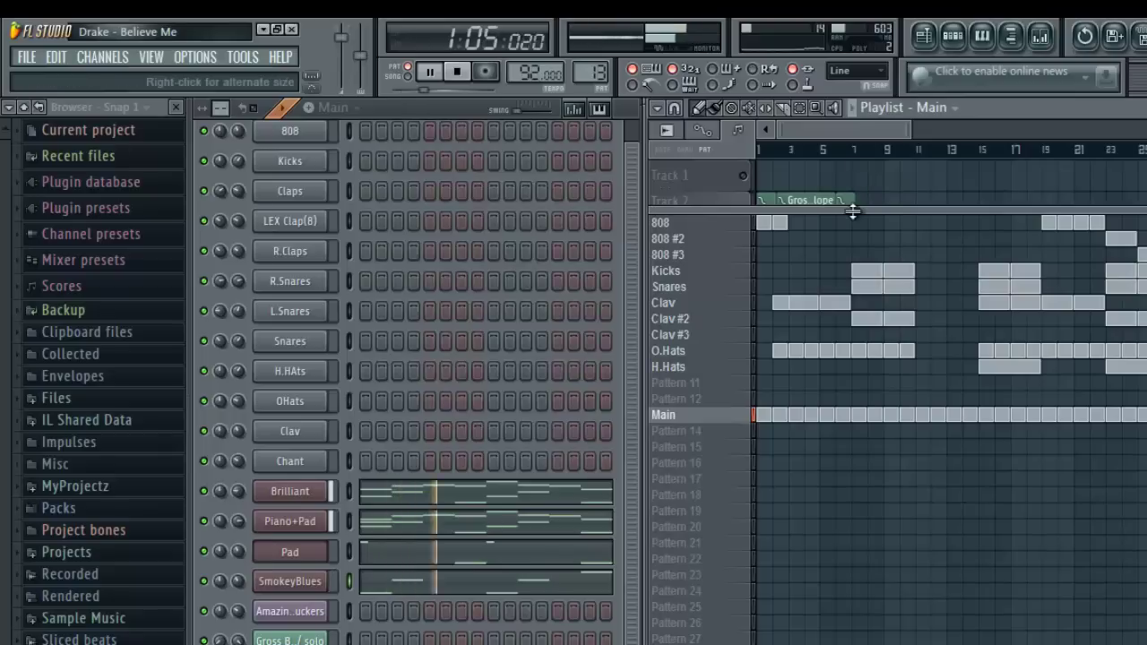
- Enlarge the playlist's track area and zoom in on the timeline to examine the clip and pattern arrangement
{"action": "left_click_drag", "start_coordinate": [852, 211], "coordinate": [845, 435]}
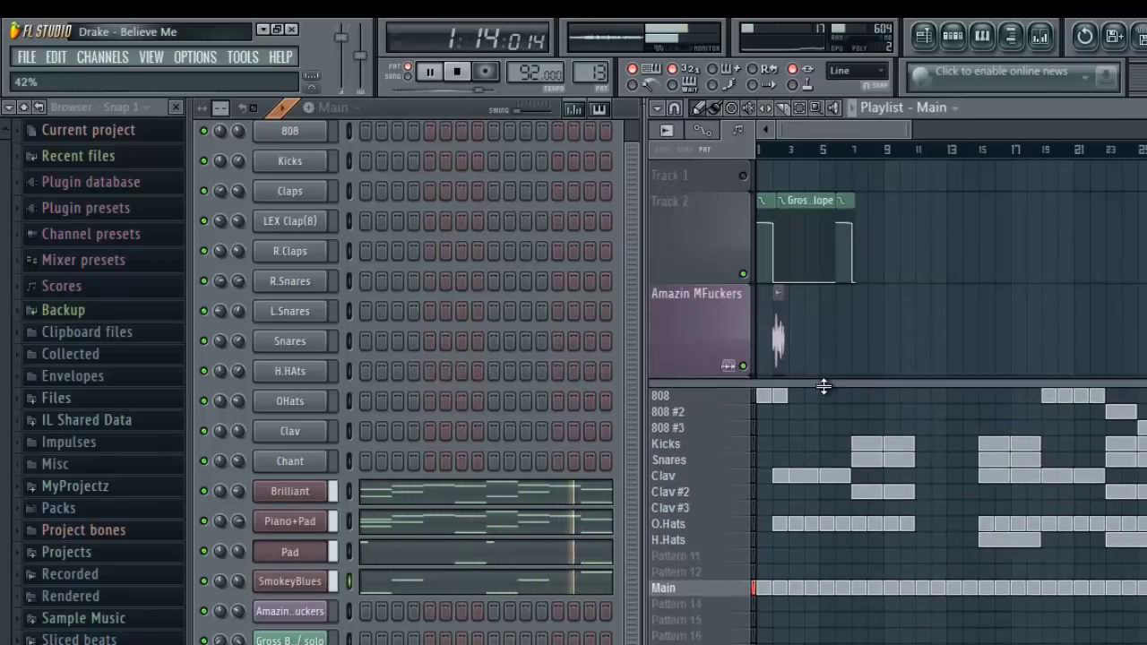
{"action": "left_click_drag", "start_coordinate": [824, 387], "coordinate": [794, 318]}
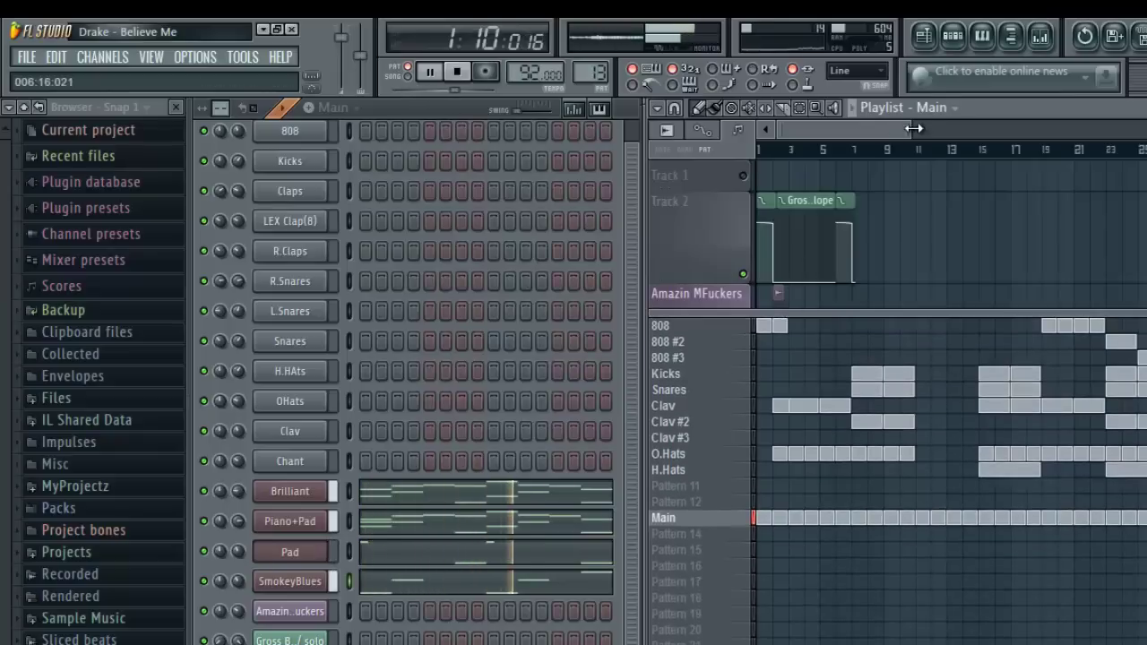
{"action": "left_click_drag", "start_coordinate": [913, 128], "coordinate": [873, 136]}
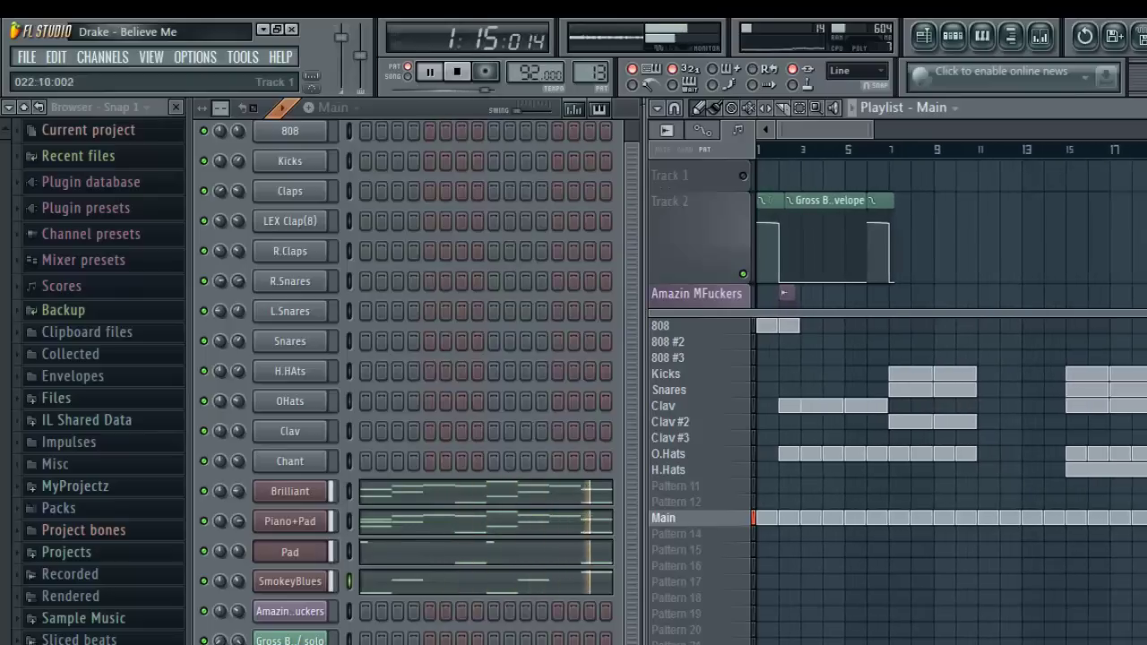
{"action": "scroll", "coordinate": [950, 235], "scroll_direction": "down", "scroll_amount": 4}
{"action": "scroll", "coordinate": [950, 235], "scroll_direction": "up", "scroll_amount": 4}
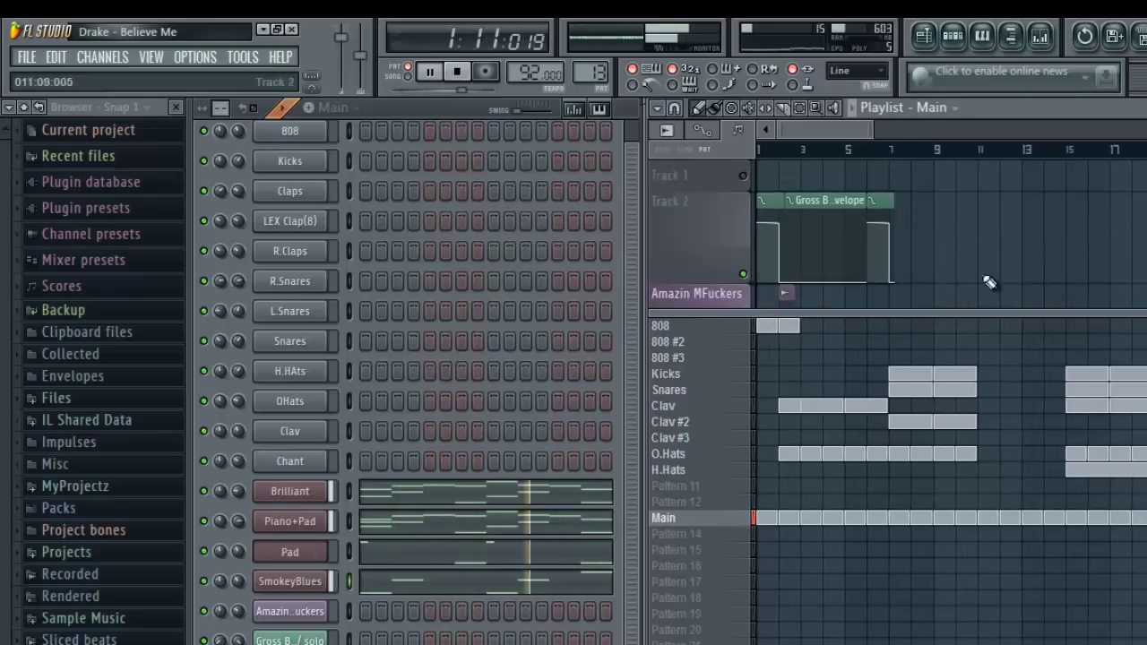
- Play the opening of the song while examining the playlist's pattern blocks, and bring the clip tracks back into view
{"action": "left_click_drag", "start_coordinate": [967, 313], "coordinate": [981, 143]}
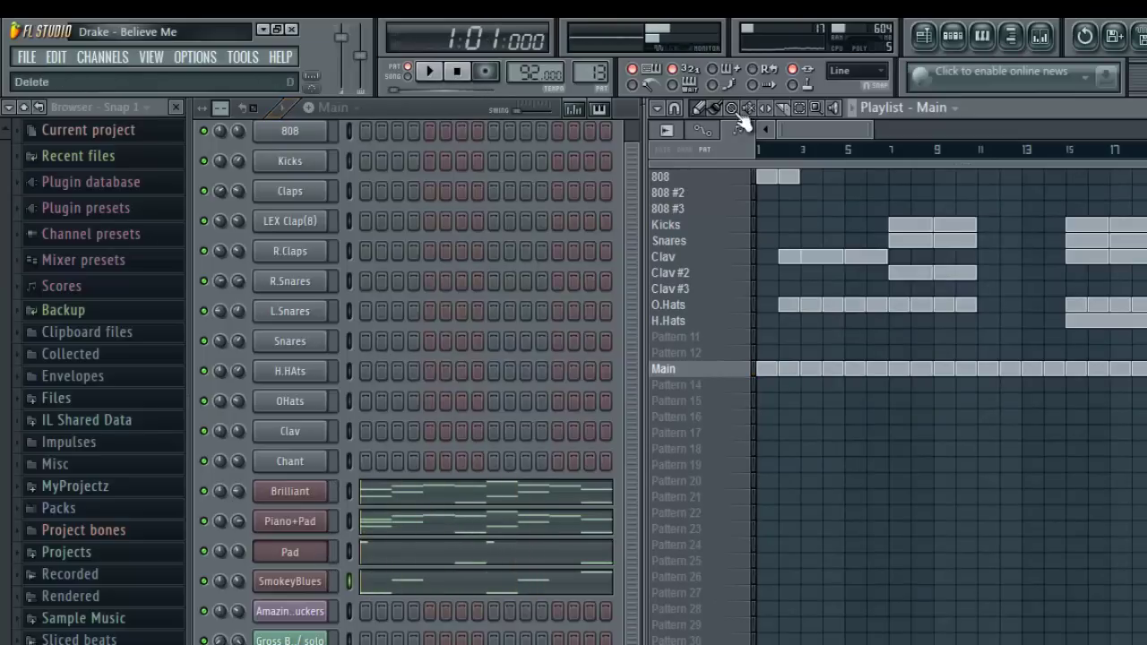
{"action": "left_click", "coordinate": [429, 74]}
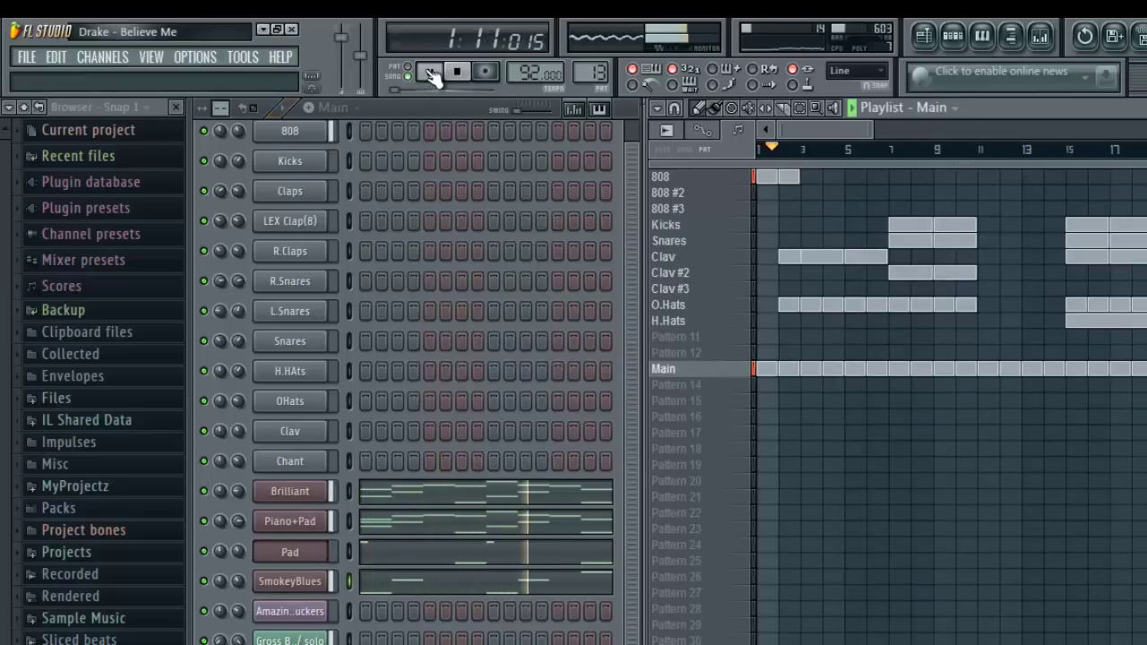
{"action": "left_click_drag", "start_coordinate": [852, 163], "coordinate": [852, 315]}
{"action": "key", "text": "space"}
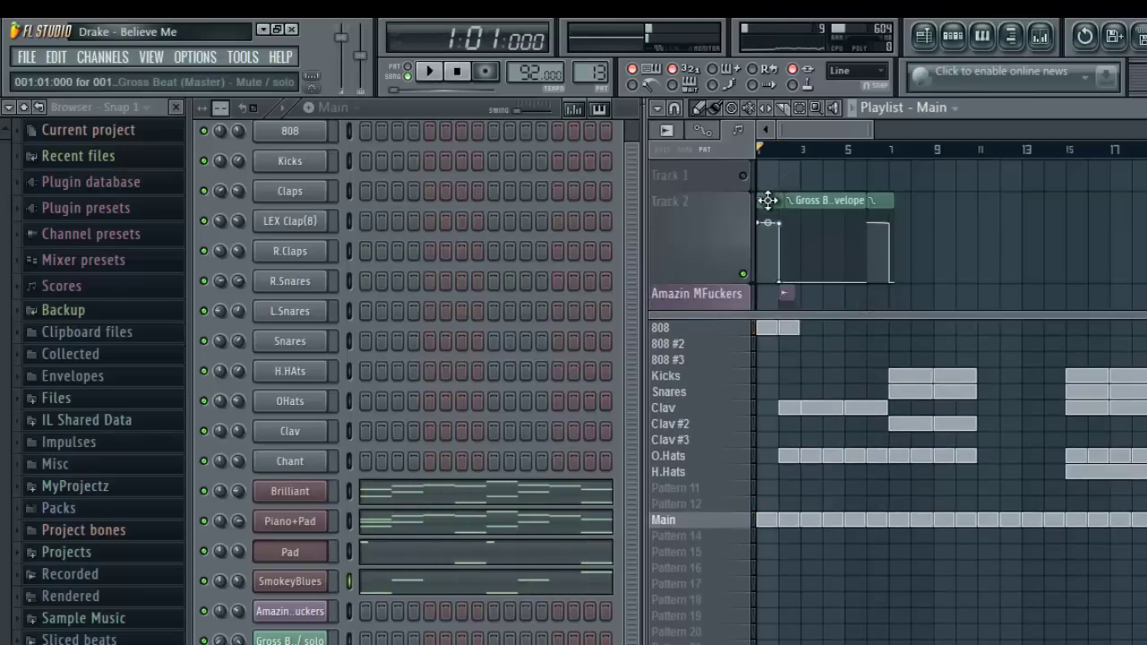
- Play the song from the start and examine the Gross Beat mute envelope clips on Track 2 over the first bars
{"action": "right_click", "coordinate": [768, 200]}
{"action": "left_click", "coordinate": [811, 186]}
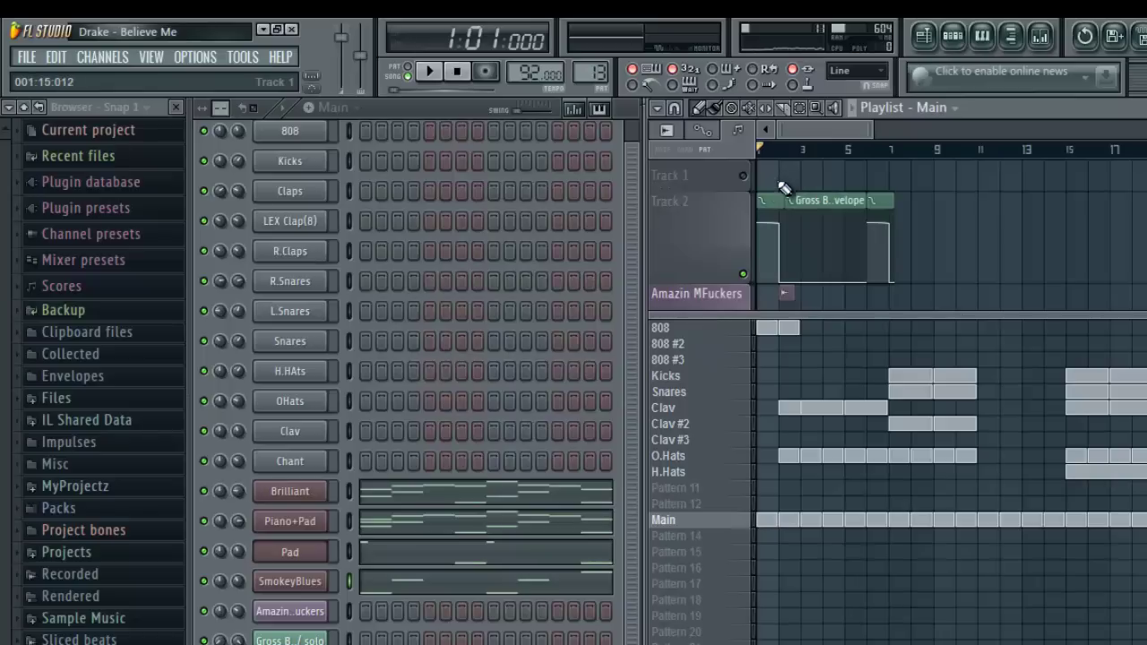
{"action": "key", "text": "space"}
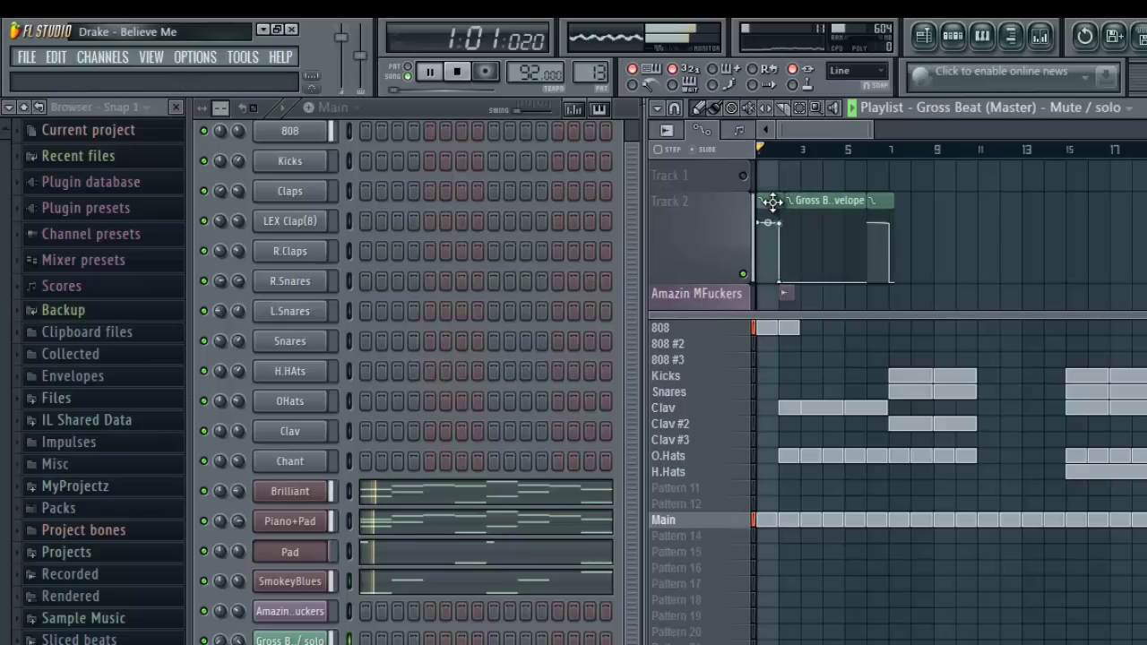
{"action": "left_click_drag", "start_coordinate": [873, 123], "coordinate": [795, 125]}
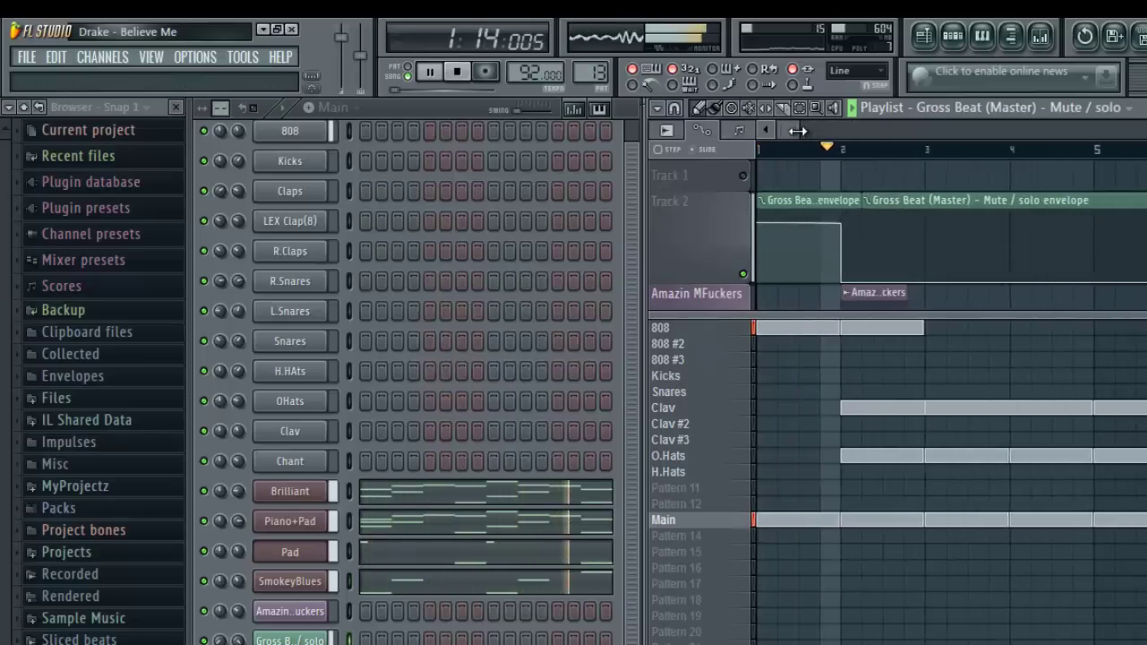
- Inspect the Gross Beat effect on the mixer's Master track, close it and play the song from the start
{"action": "left_click", "coordinate": [1042, 38]}
{"action": "key", "text": "space"}
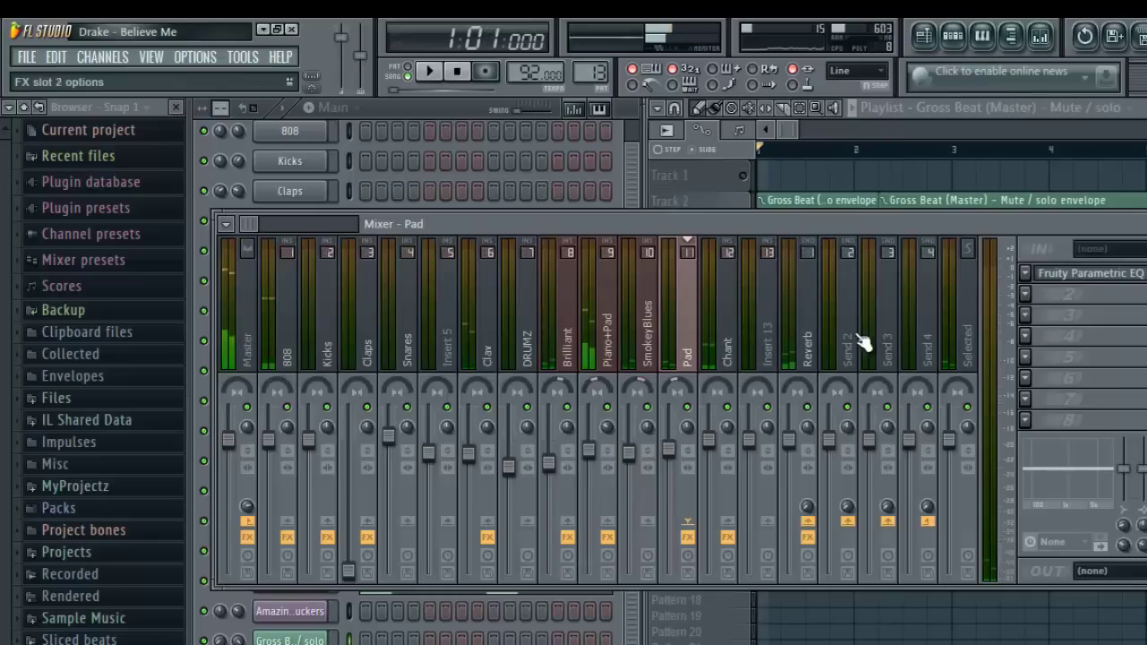
{"action": "left_click", "coordinate": [255, 359]}
{"action": "left_click", "coordinate": [1045, 298]}
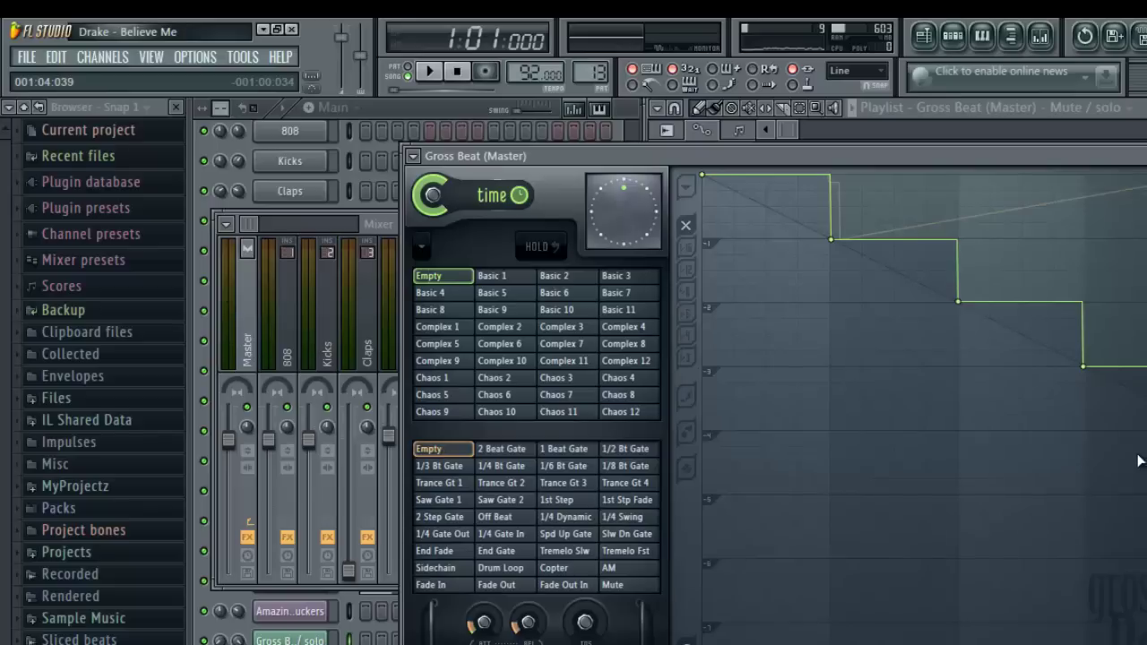
{"action": "key", "text": "space"}
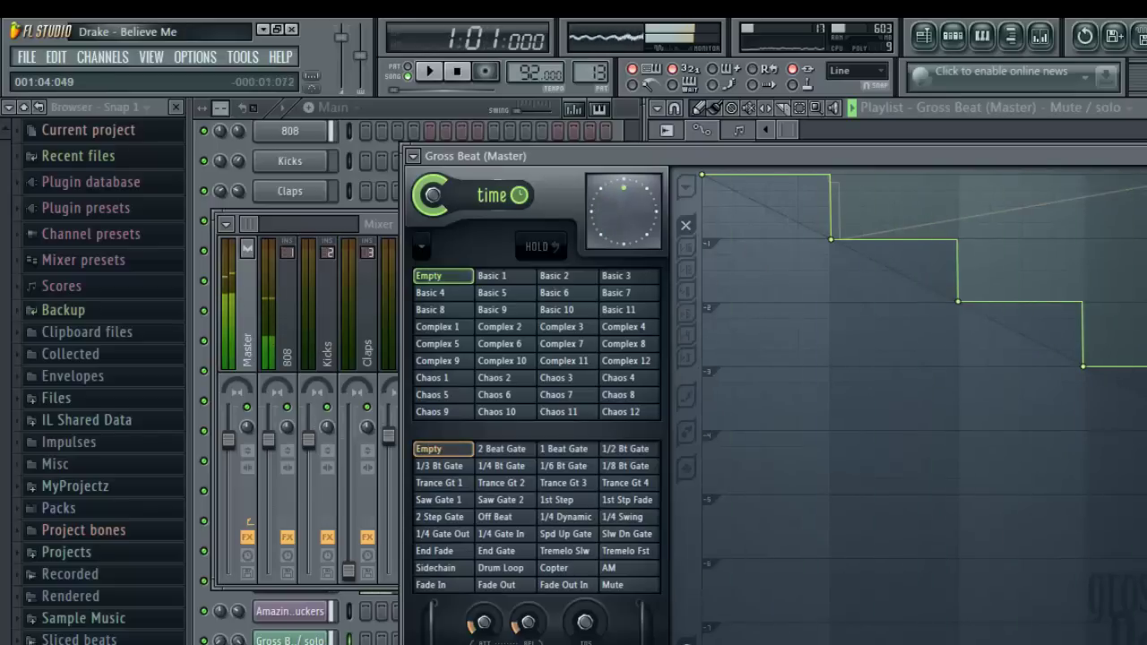
{"action": "key", "text": "Escape"}
{"action": "key", "text": "space"}
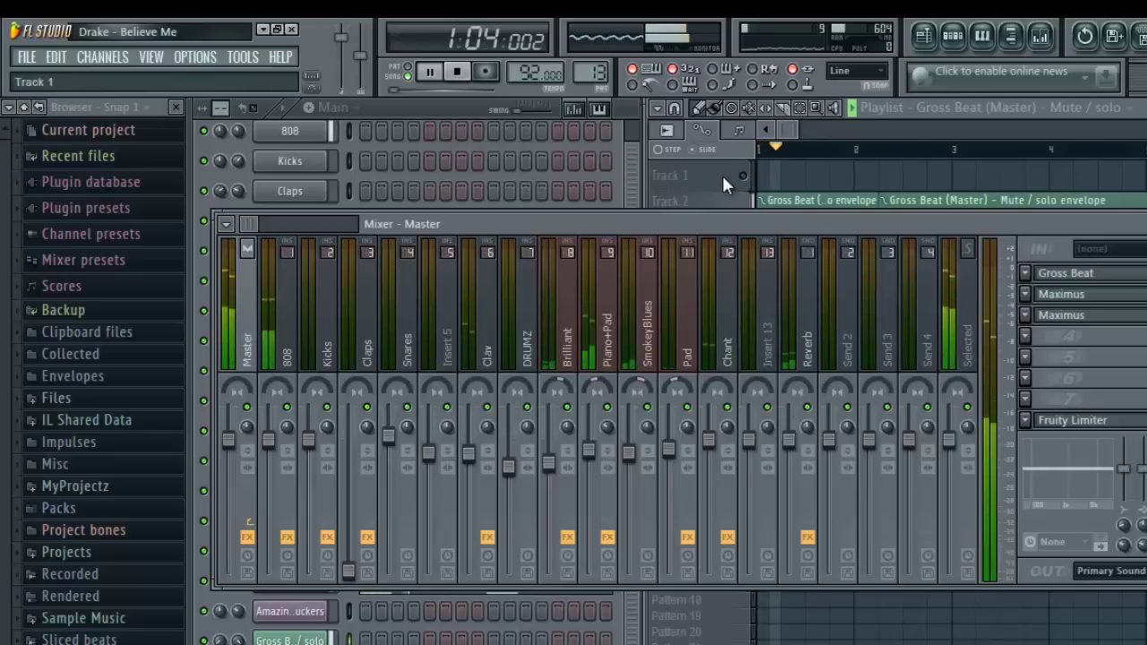
- Rename playlist Track 2 as "Bross Beat" and reduce the track's height
{"action": "left_click", "coordinate": [731, 199]}
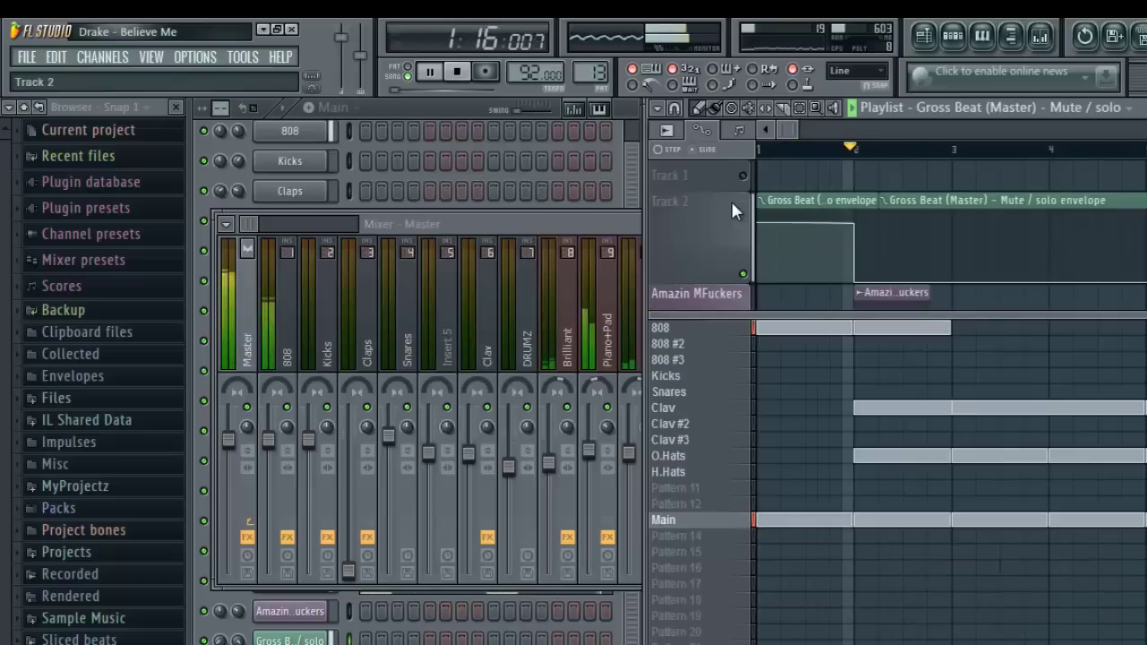
{"action": "double_click", "coordinate": [733, 213]}
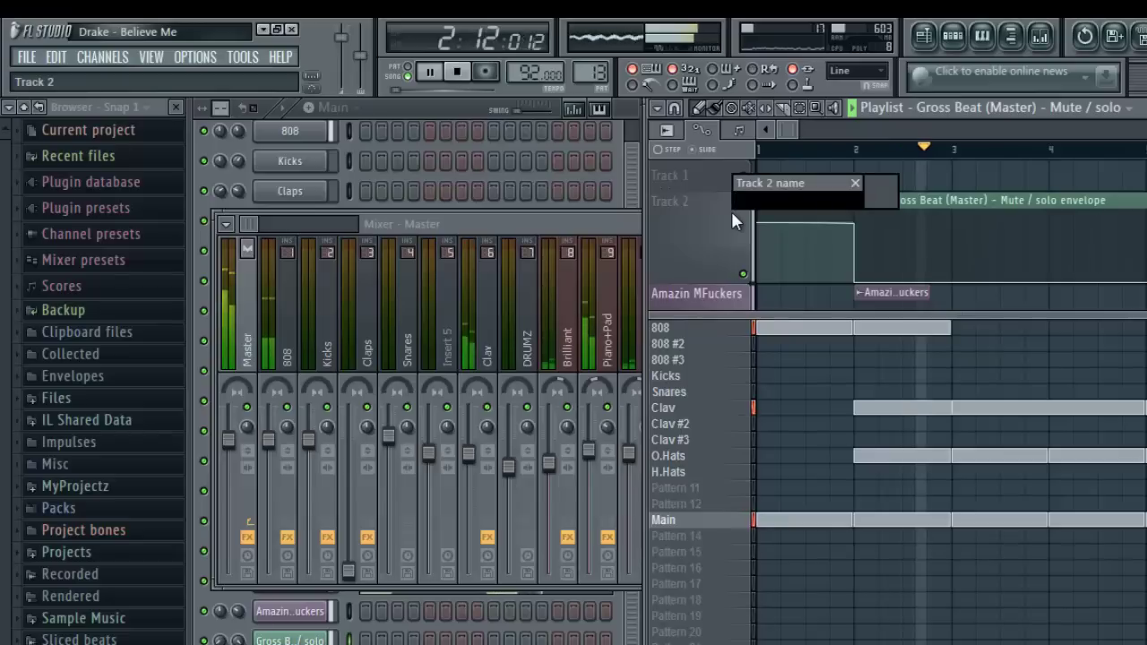
{"action": "type", "text": "Bross "}
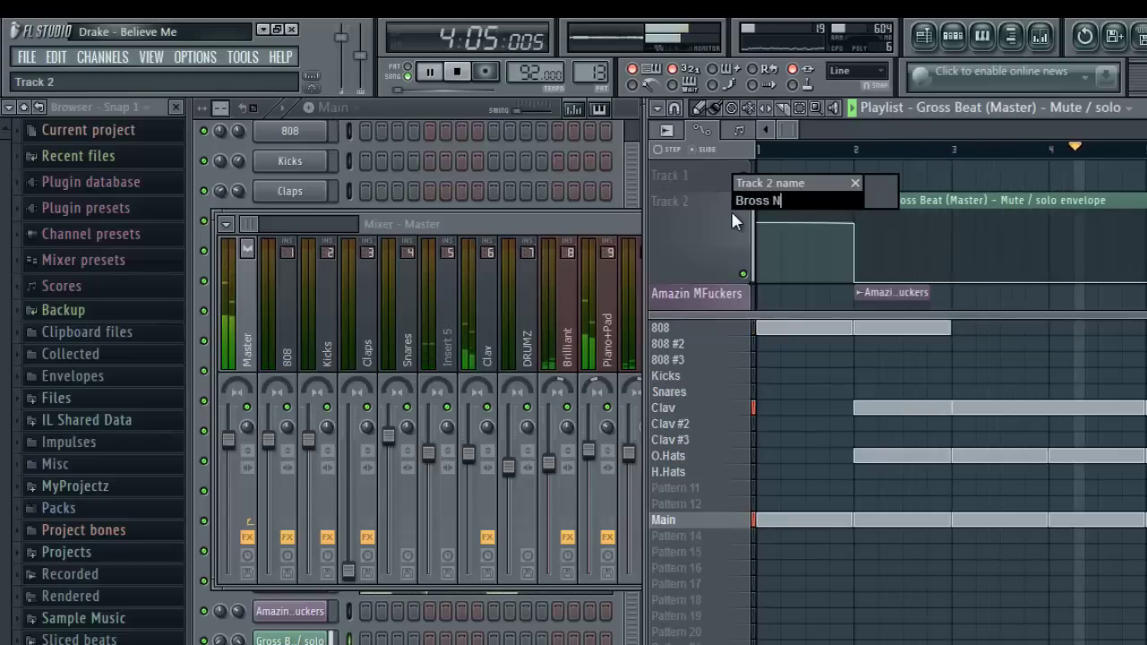
{"action": "type", "text": "Beat"}
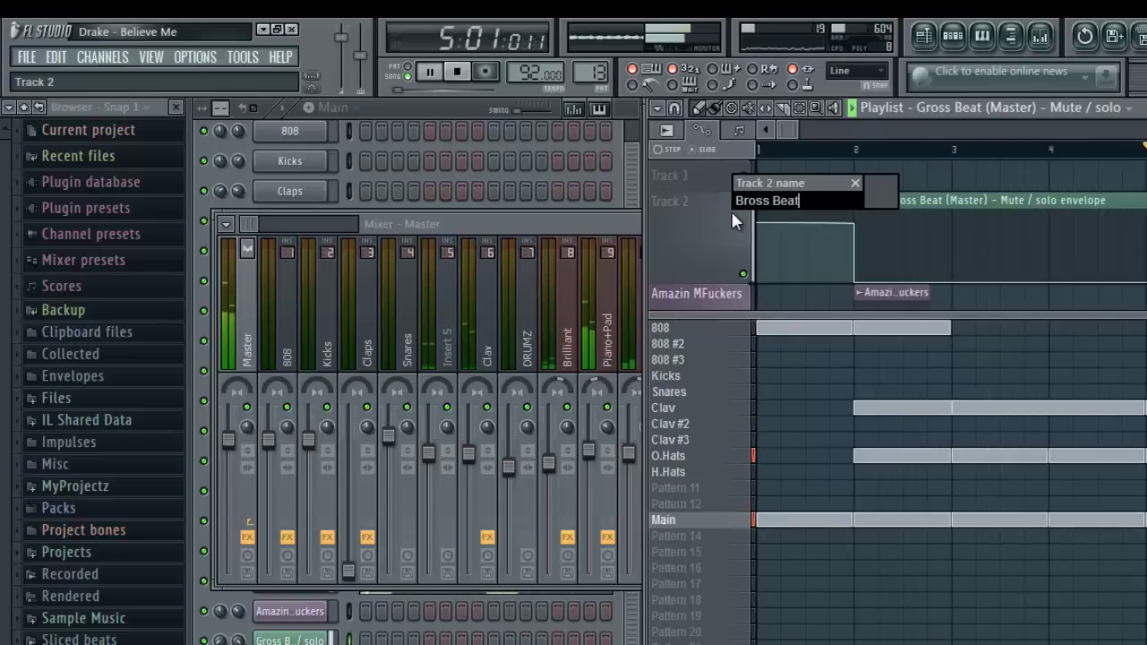
{"action": "key", "text": "Return"}
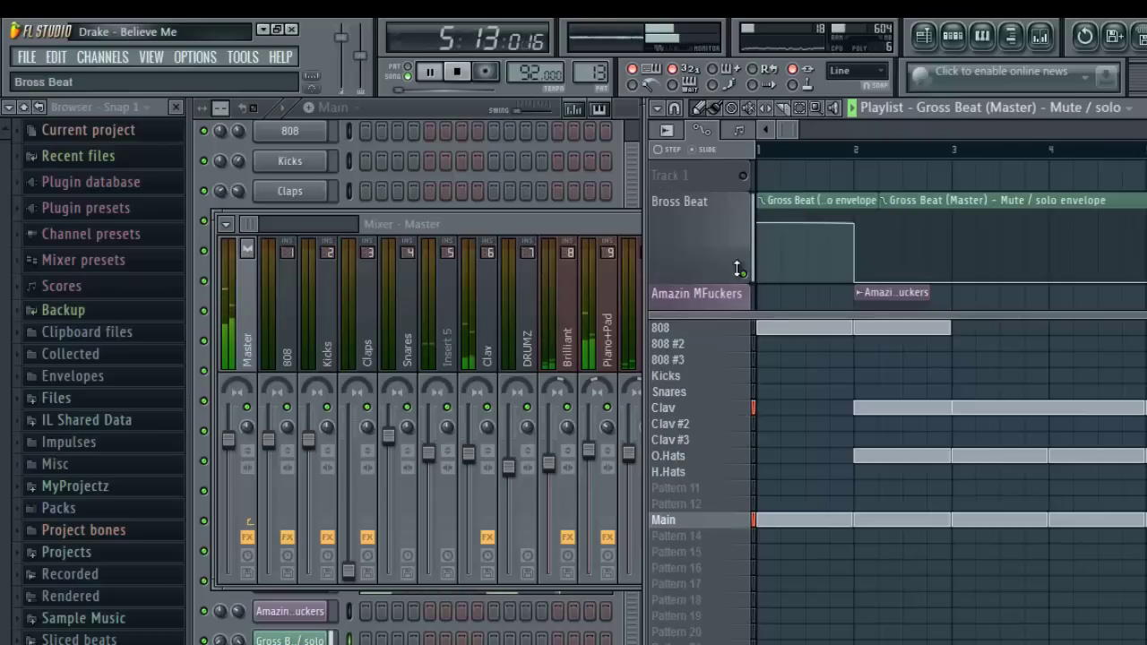
{"action": "left_click_drag", "start_coordinate": [724, 278], "coordinate": [730, 224]}
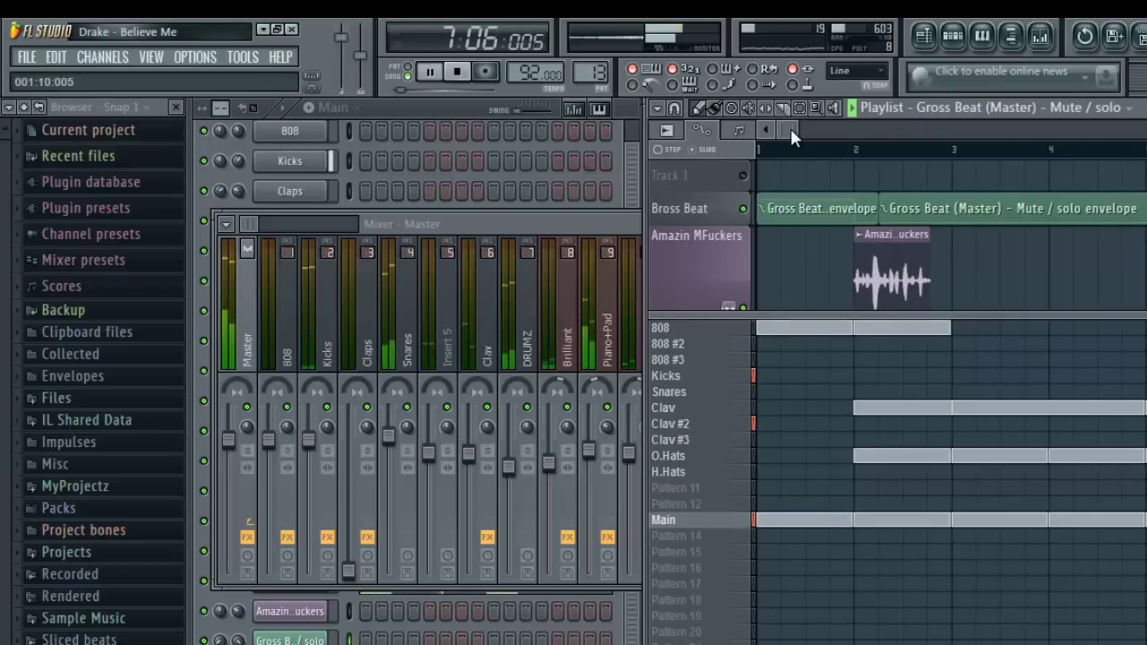
- Move the bar 6 Gross Beat envelope clip to Track 1 and audition the song from bar 5 without it
{"action": "left_click_drag", "start_coordinate": [790, 128], "coordinate": [809, 128]}
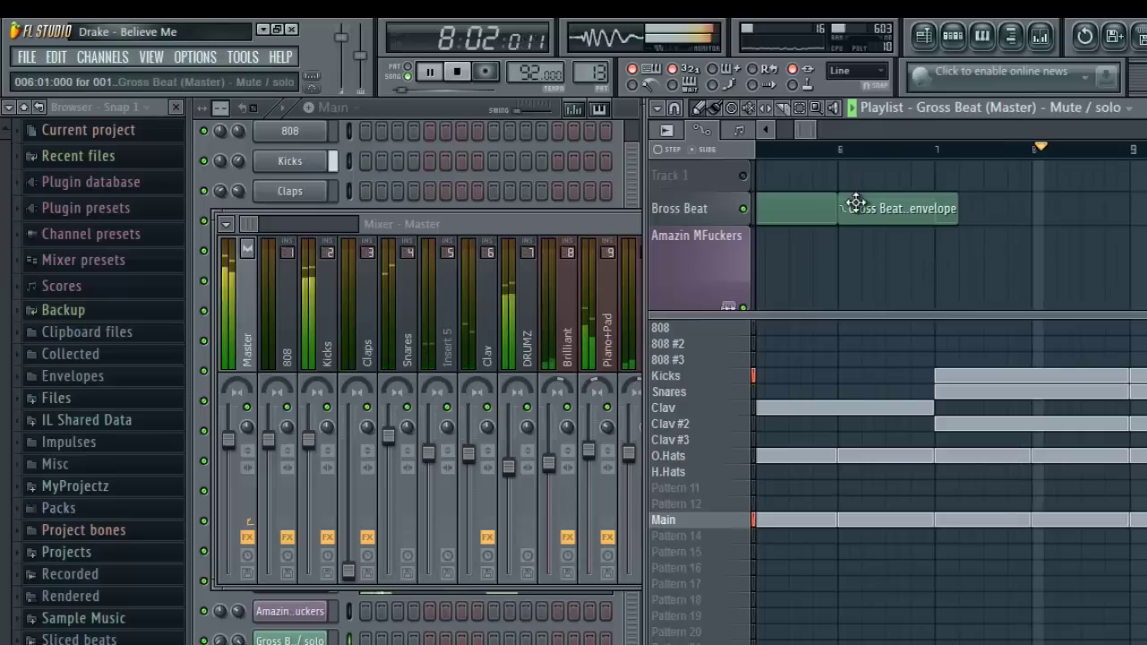
{"action": "left_click_drag", "start_coordinate": [857, 205], "coordinate": [855, 164]}
{"action": "key", "text": "space"}
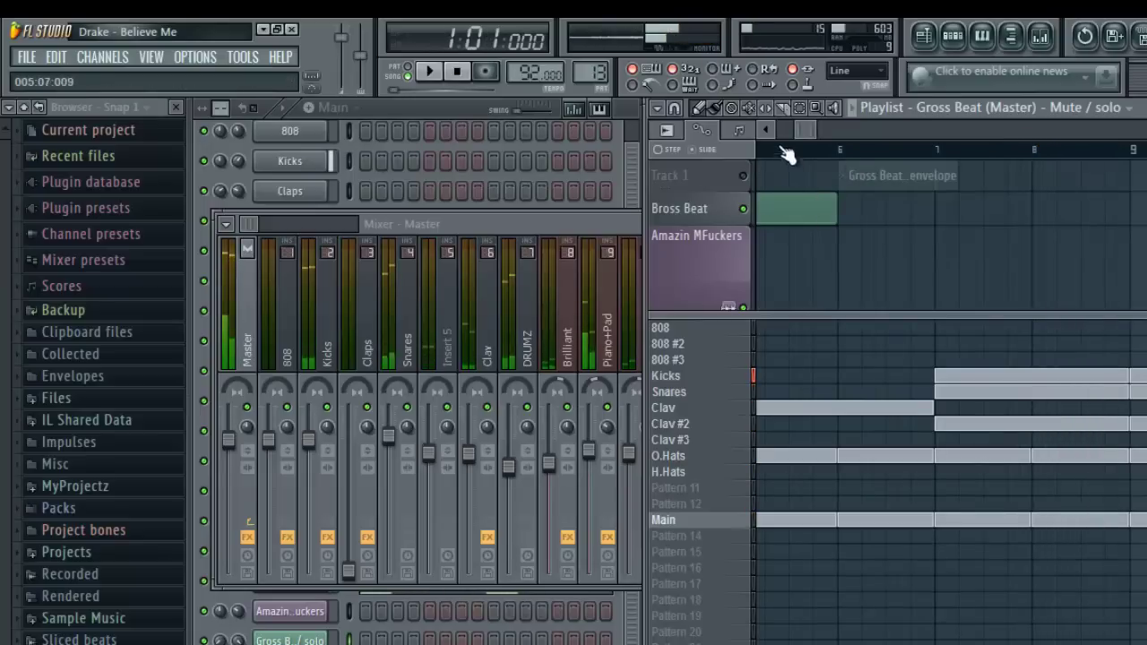
{"action": "left_click_drag", "start_coordinate": [808, 131], "coordinate": [821, 131]}
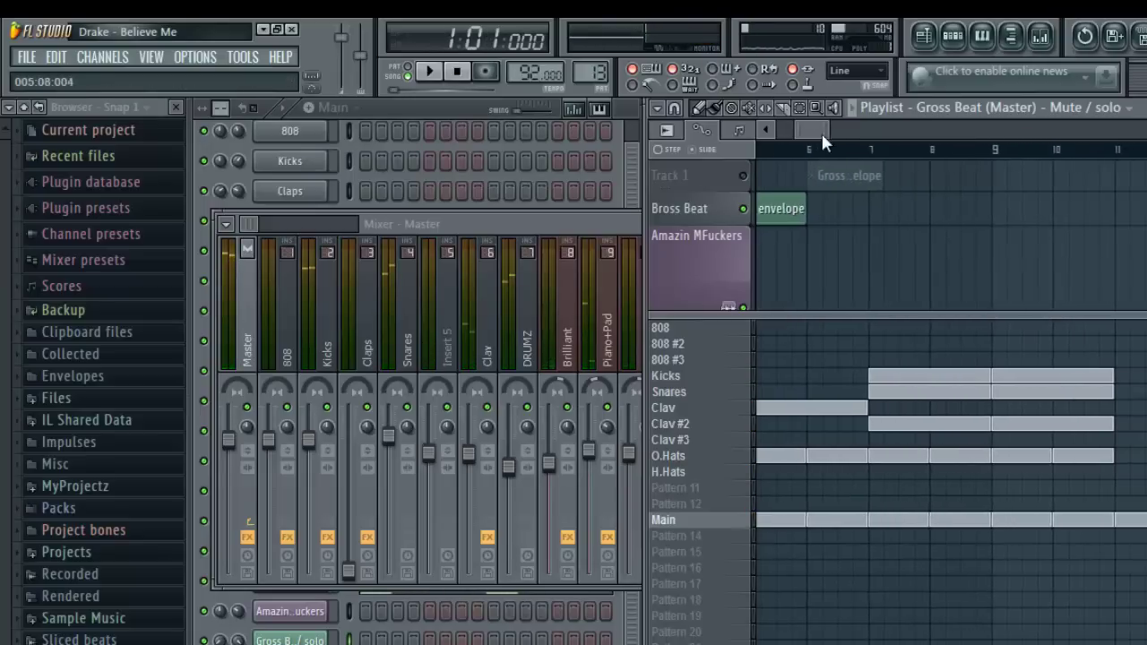
{"action": "left_click", "coordinate": [777, 152]}
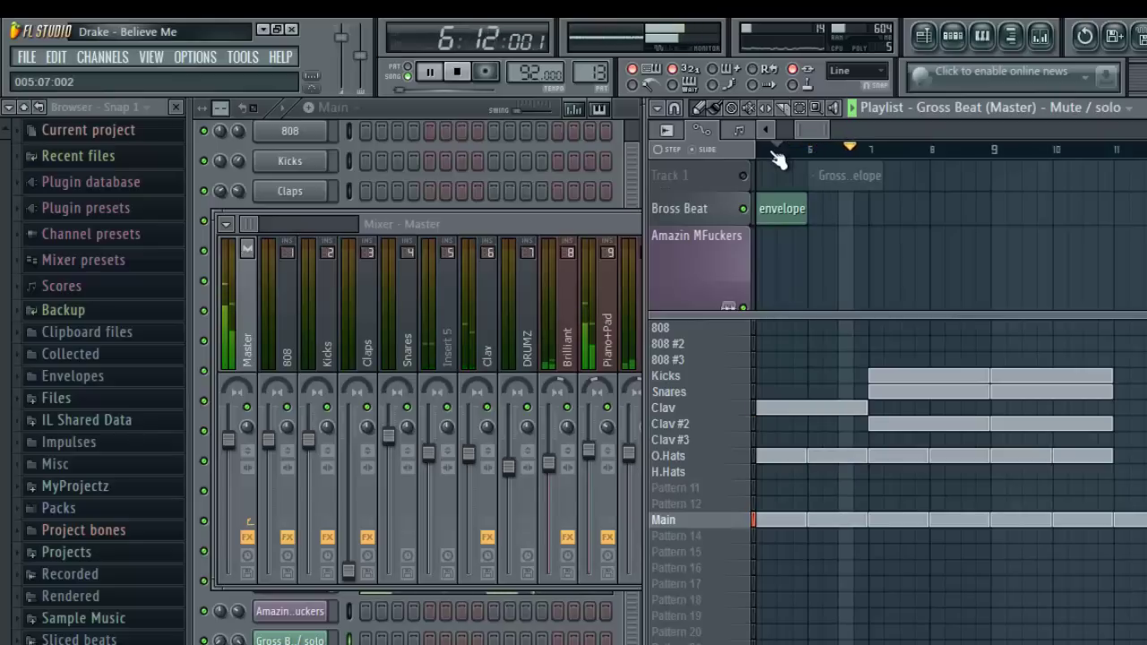
{"action": "key", "text": "space"}
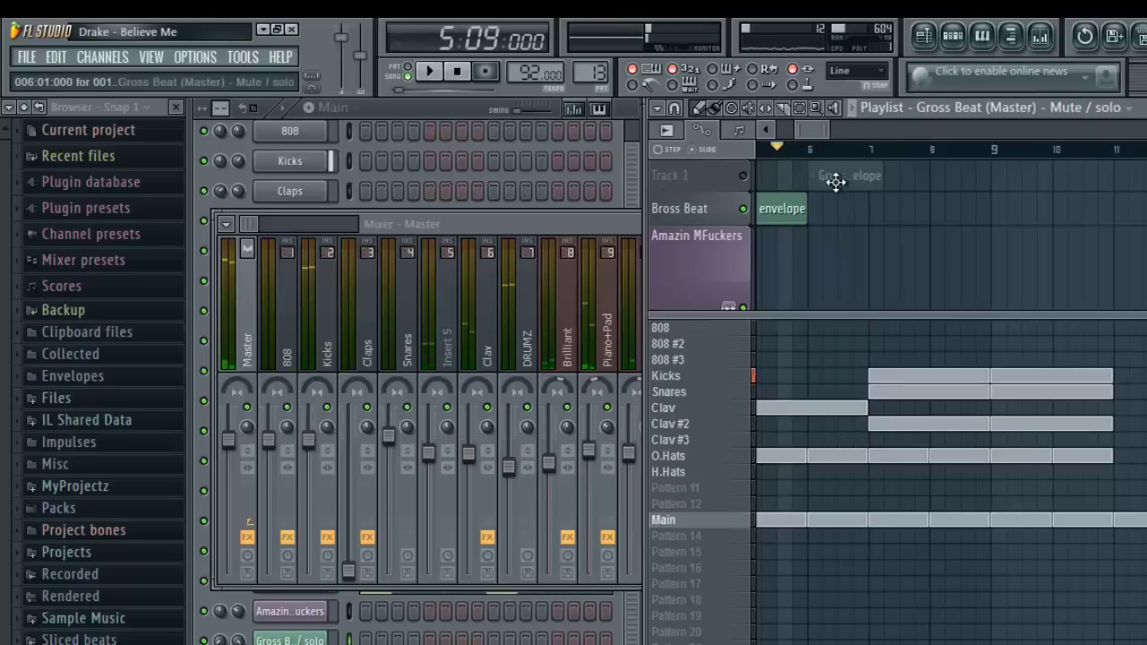
- Return the bar 6 Gross Beat envelope clip to the Bross Beat track and audition the mute before bar 7
{"action": "left_click", "coordinate": [836, 208]}
{"action": "key", "text": "space"}
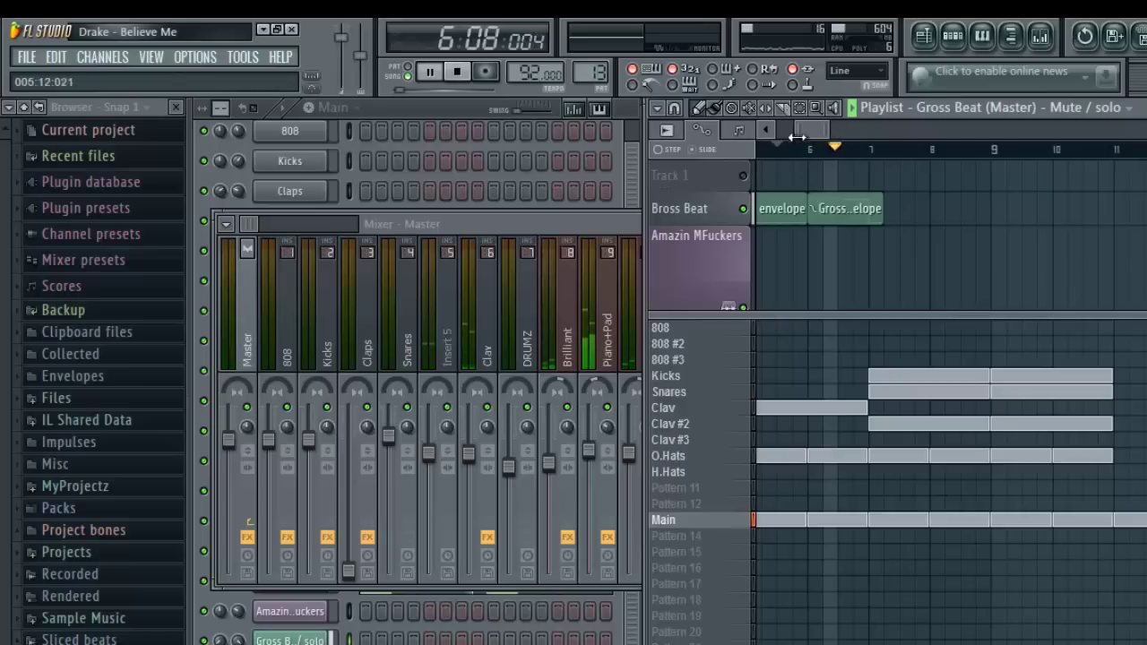
{"action": "left_click_drag", "start_coordinate": [809, 133], "coordinate": [804, 133]}
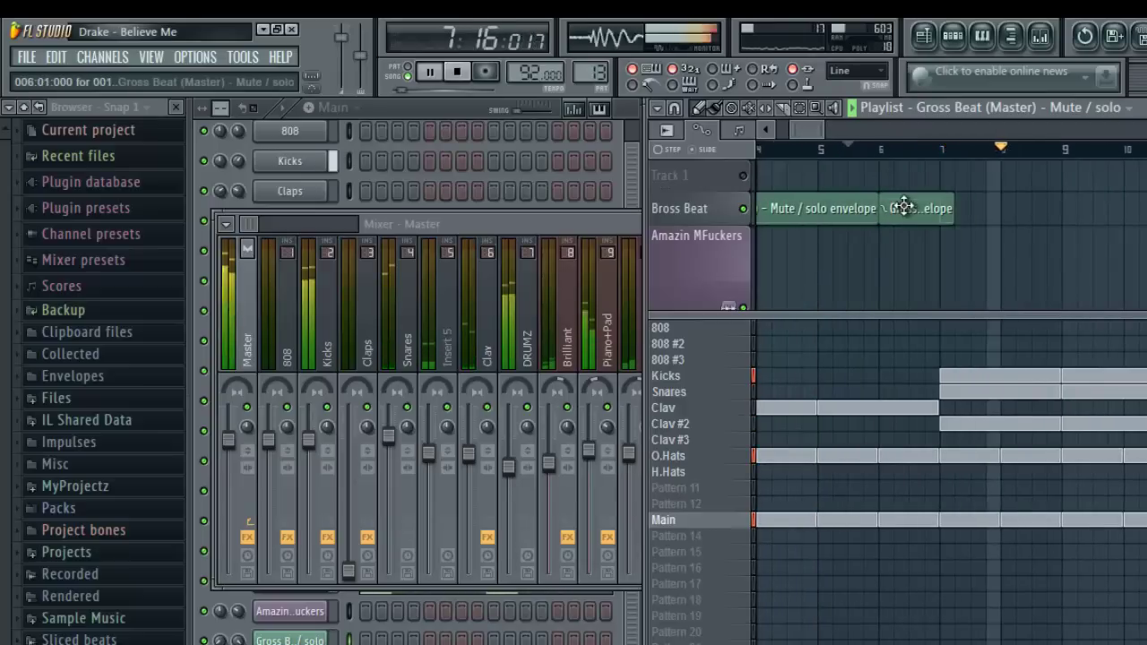
- Examine the pattern block arrangement across the whole song with the clip tracks collapsed, and stop playback
{"action": "left_click_drag", "start_coordinate": [820, 130], "coordinate": [1146, 130]}
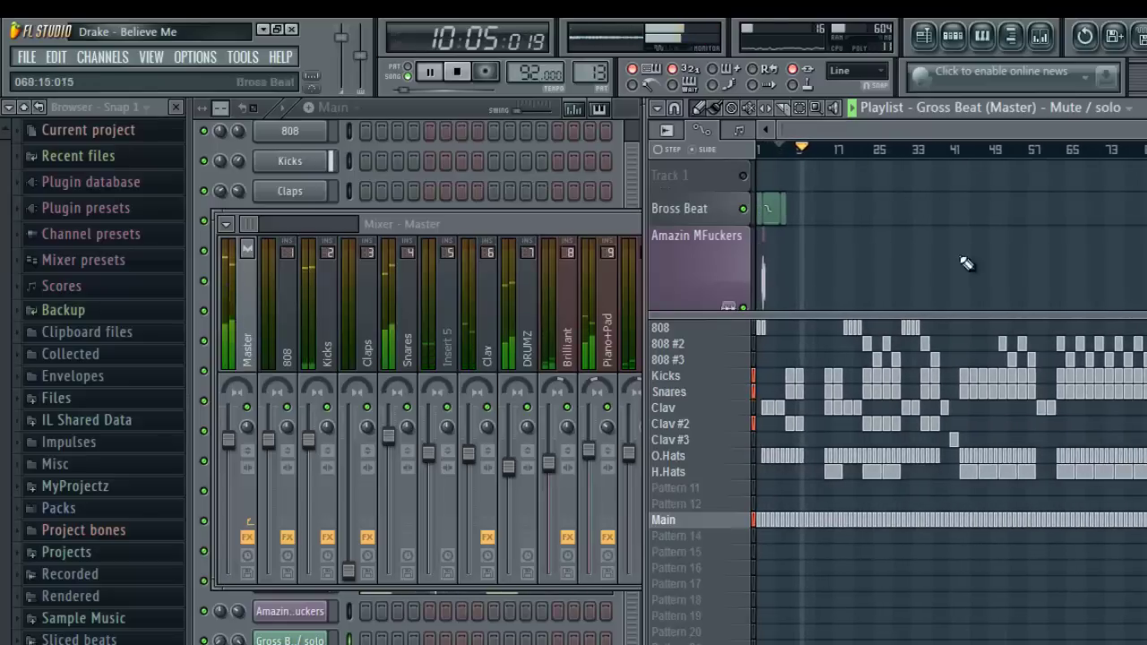
{"action": "left_click_drag", "start_coordinate": [724, 315], "coordinate": [737, 155]}
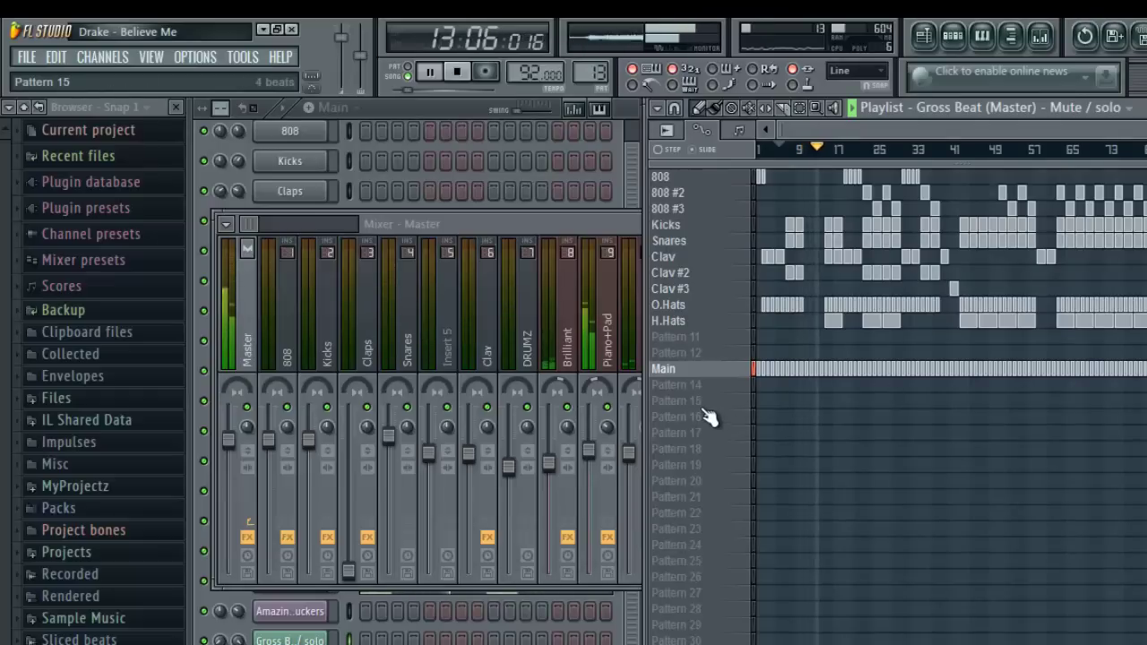
{"action": "left_click", "coordinate": [458, 75]}
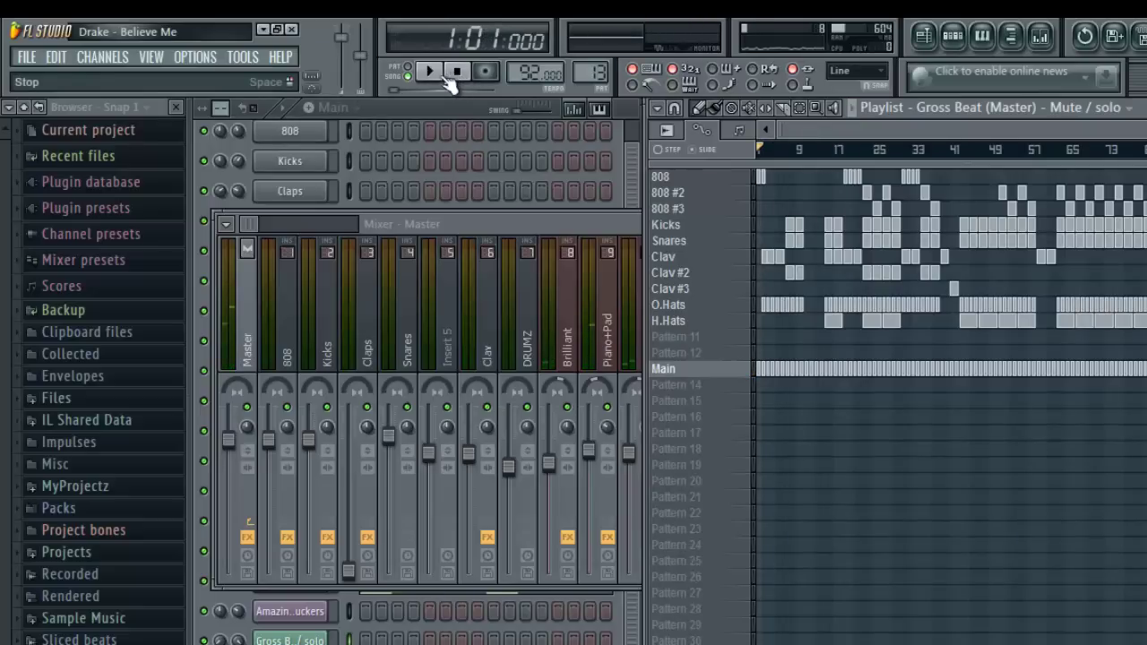
- Replay the song from the start and look over the channel list in front of the mixer
{"action": "left_click", "coordinate": [429, 73]}
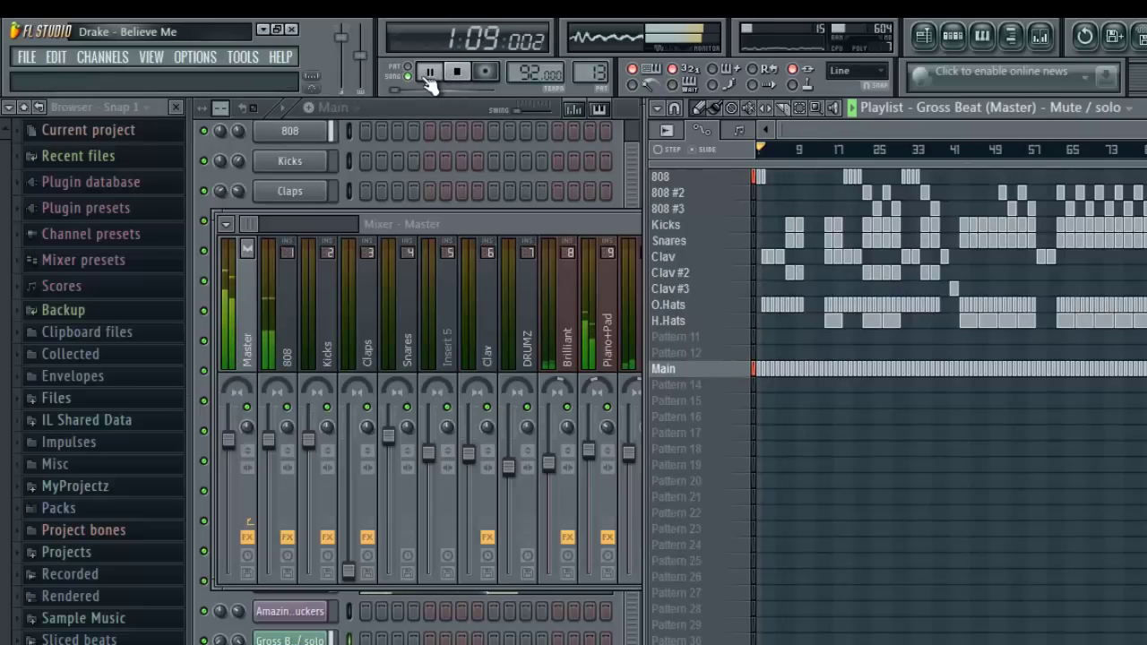
{"action": "left_click", "coordinate": [205, 212]}
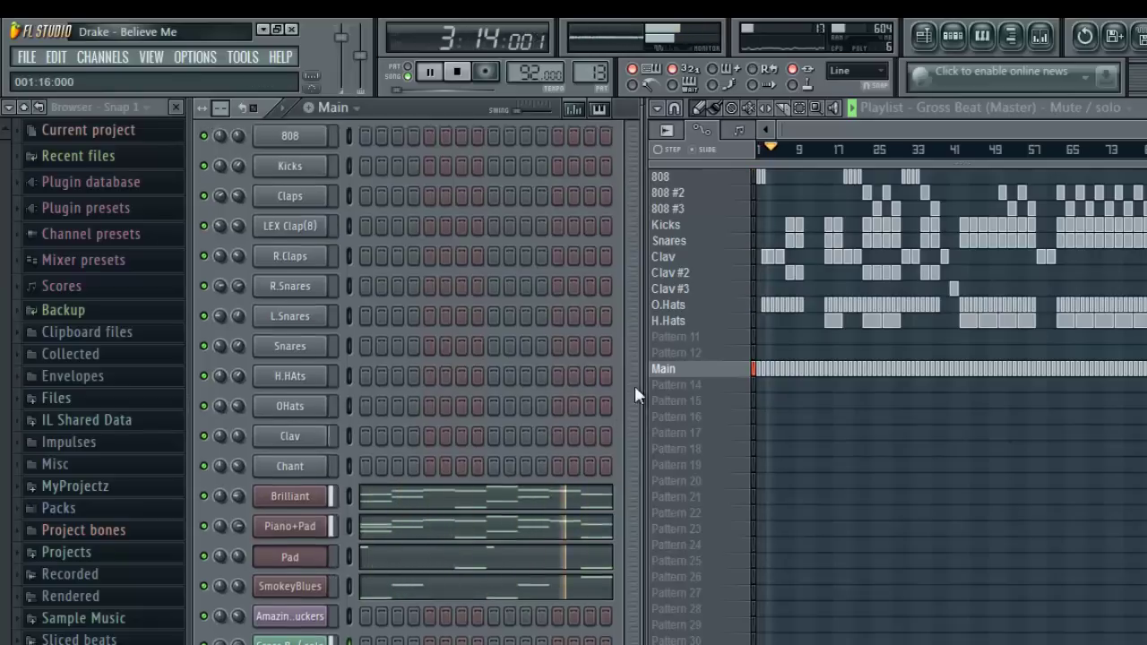
{"action": "scroll", "coordinate": [635, 385], "scroll_direction": "up", "scroll_amount": 1}
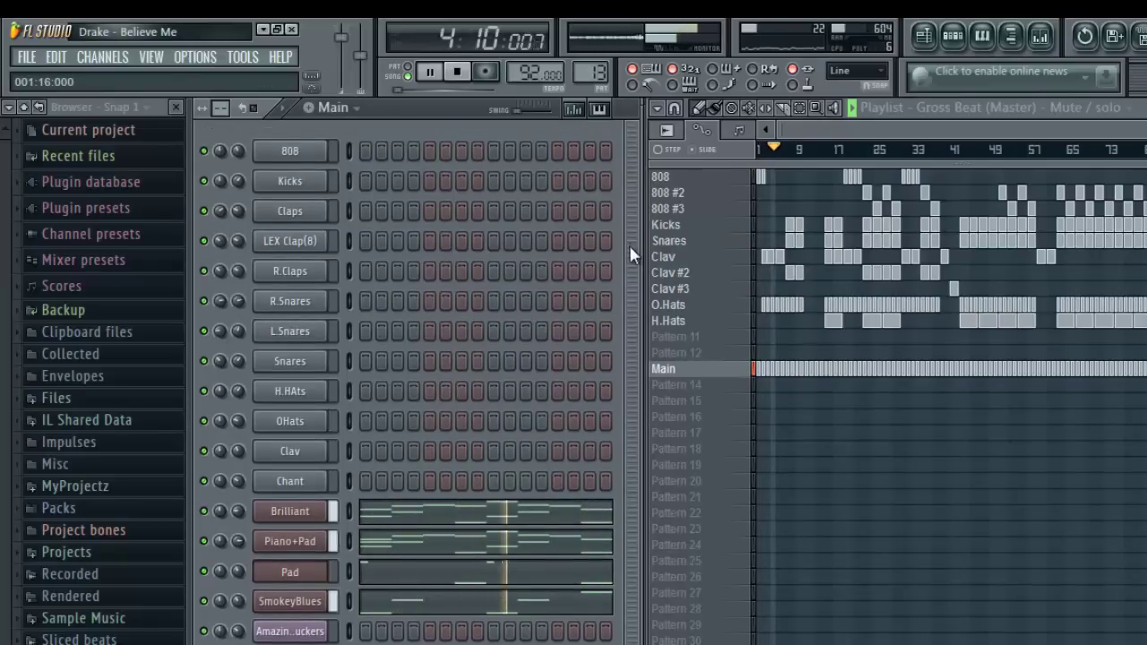
{"action": "scroll", "coordinate": [628, 305], "scroll_direction": "down", "scroll_amount": 1}
{"action": "scroll", "coordinate": [615, 233], "scroll_direction": "up", "scroll_amount": 1}
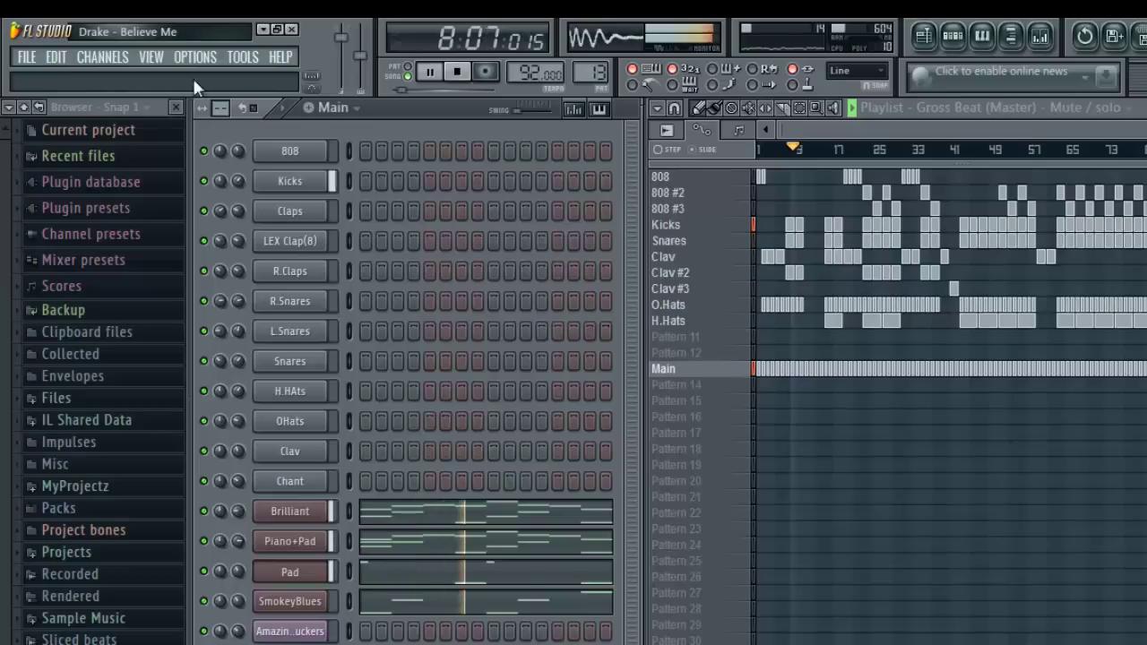
- Delete the unused channels Claps, LEX Clap(8) and R.Claps, and save the project
{"action": "left_click", "coordinate": [244, 57]}
{"action": "mouse_move", "coordinate": [260, 114]}
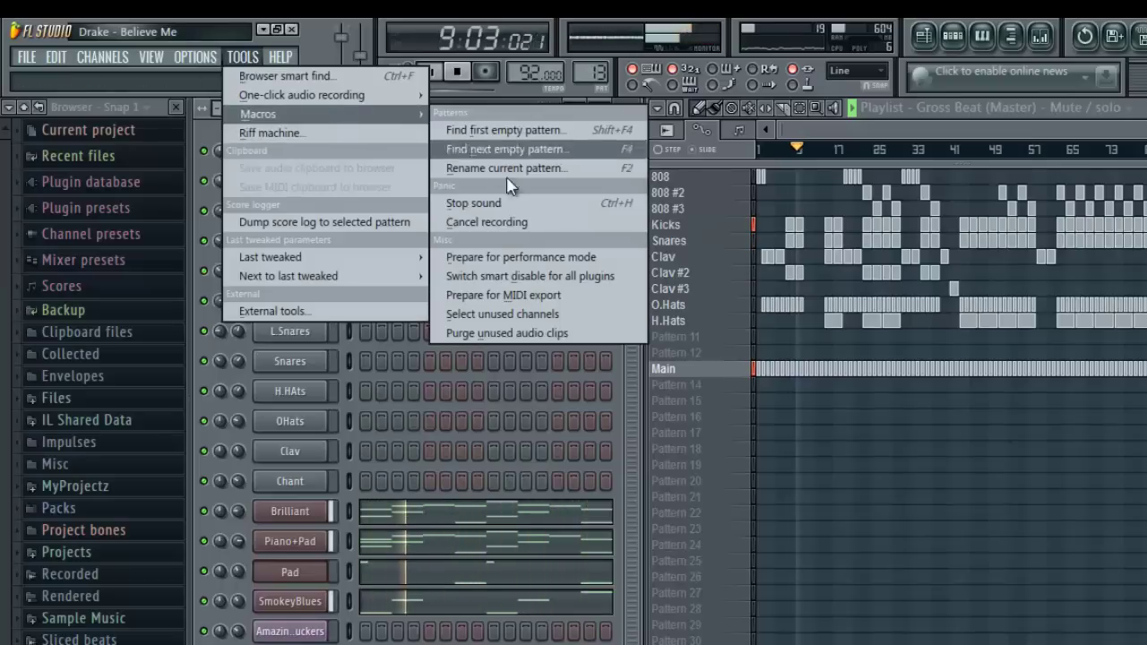
{"action": "left_click", "coordinate": [556, 314]}
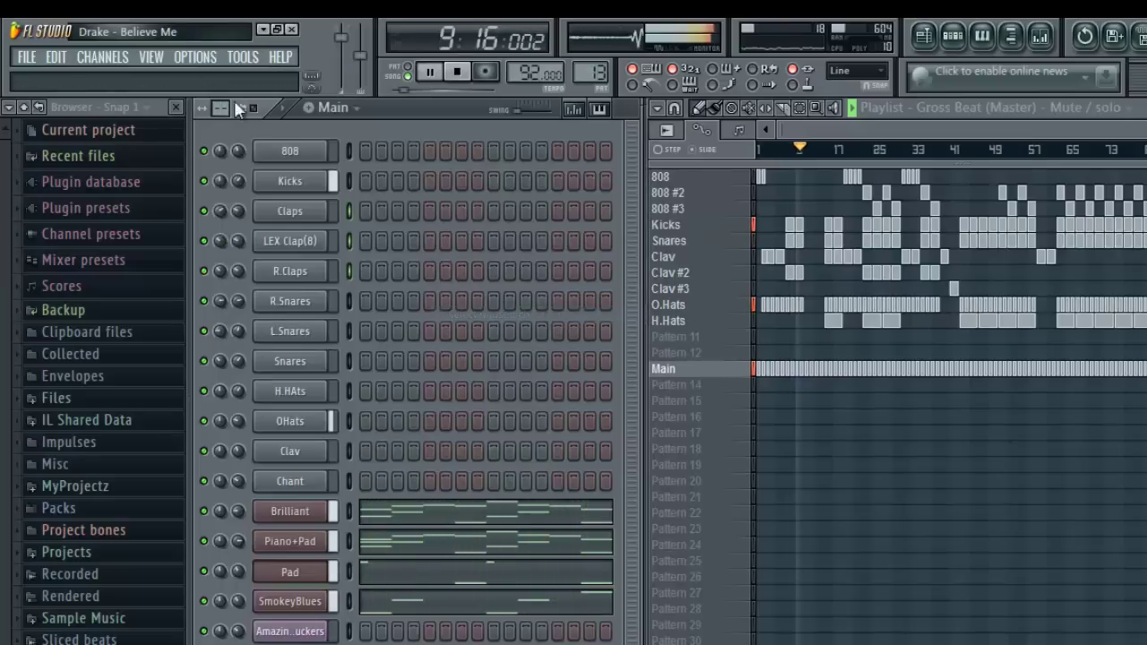
{"action": "left_click", "coordinate": [102, 56]}
{"action": "left_click", "coordinate": [130, 115]}
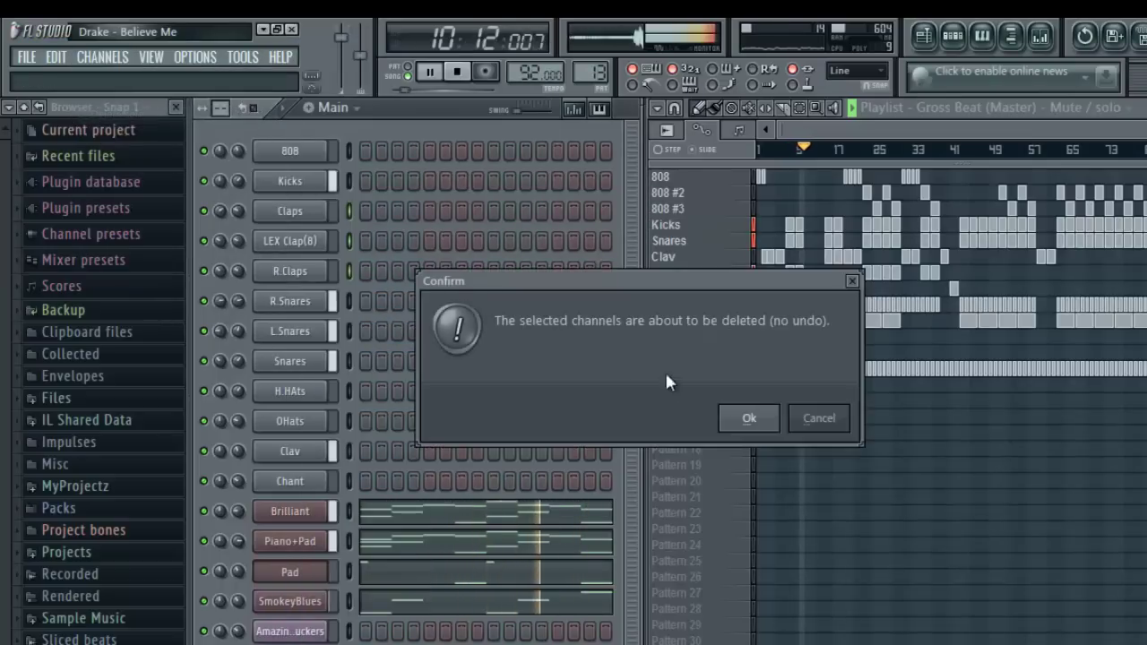
{"action": "left_click", "coordinate": [749, 418]}
{"action": "left_click", "coordinate": [27, 56]}
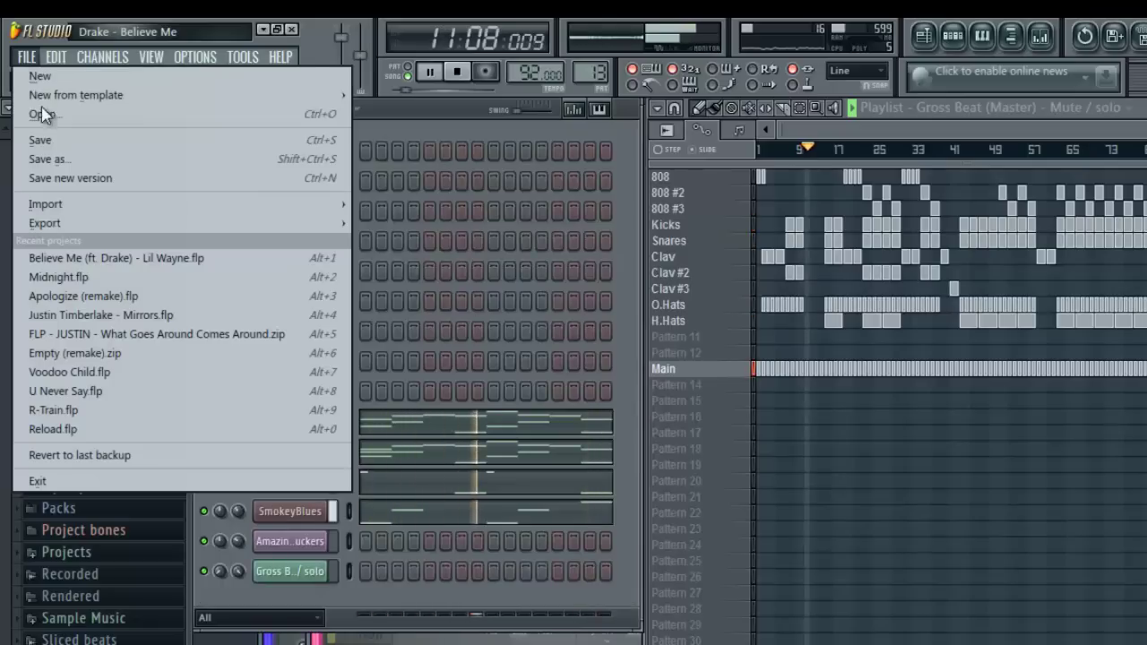
{"action": "left_click", "coordinate": [46, 143]}
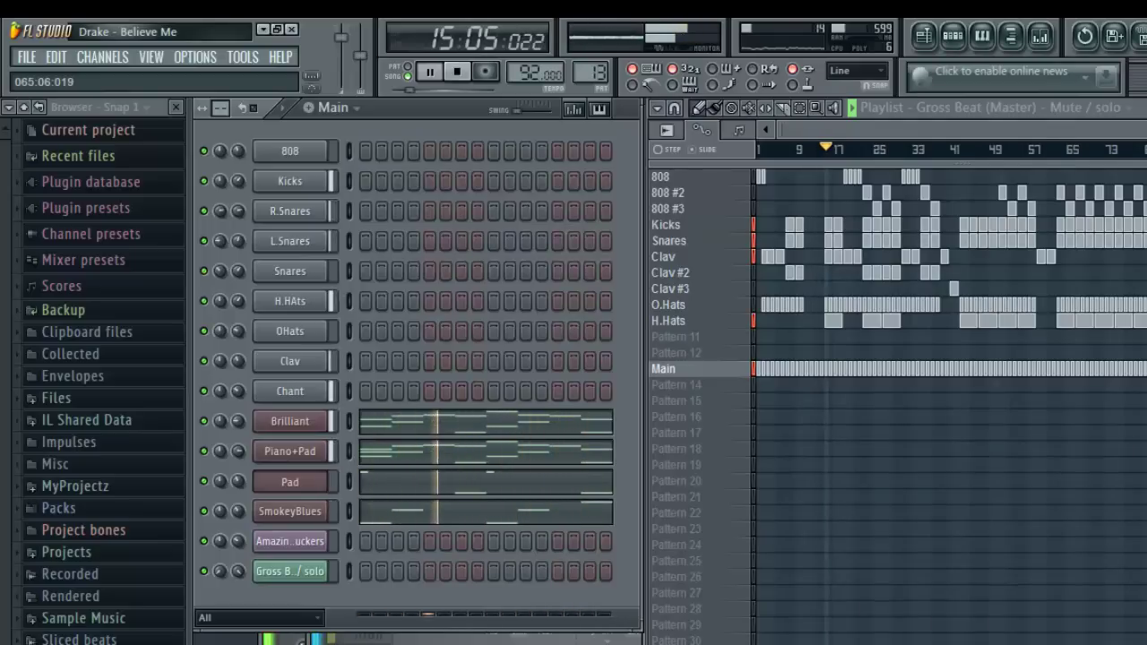
{"action": "left_click_drag", "start_coordinate": [241, 304], "coordinate": [252, 367]}
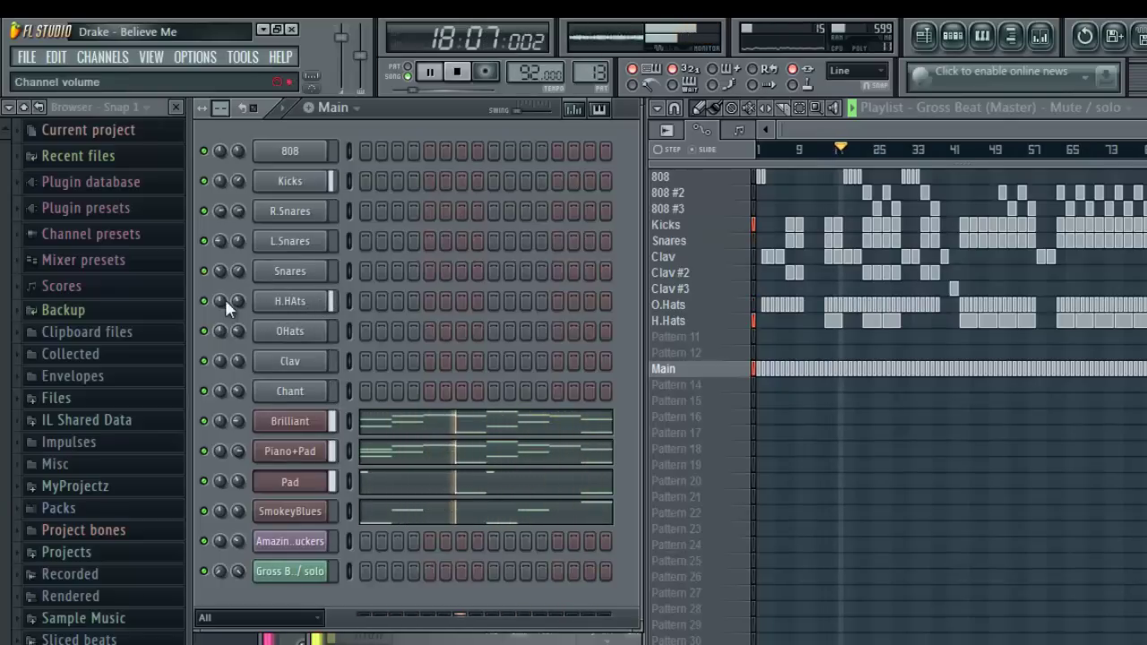
{"action": "left_click_drag", "start_coordinate": [238, 303], "coordinate": [236, 329]}
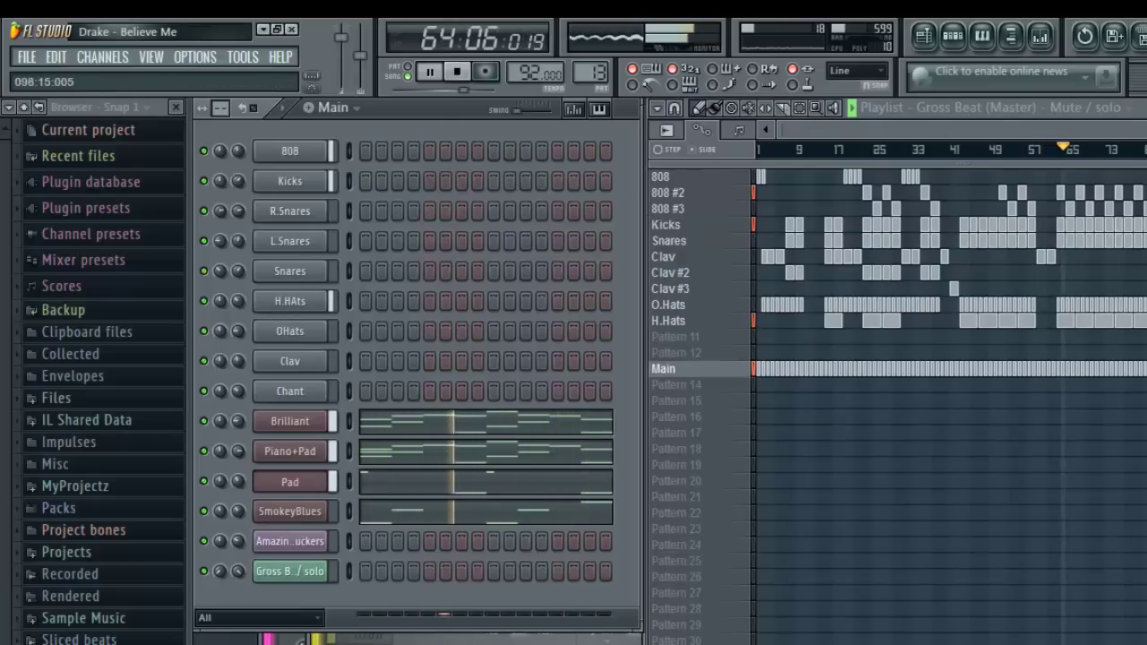
- Select bars 63 to 68 of the playlist as the time range and stop playback
{"action": "left_click_drag", "start_coordinate": [1146, 135], "coordinate": [1089, 122]}
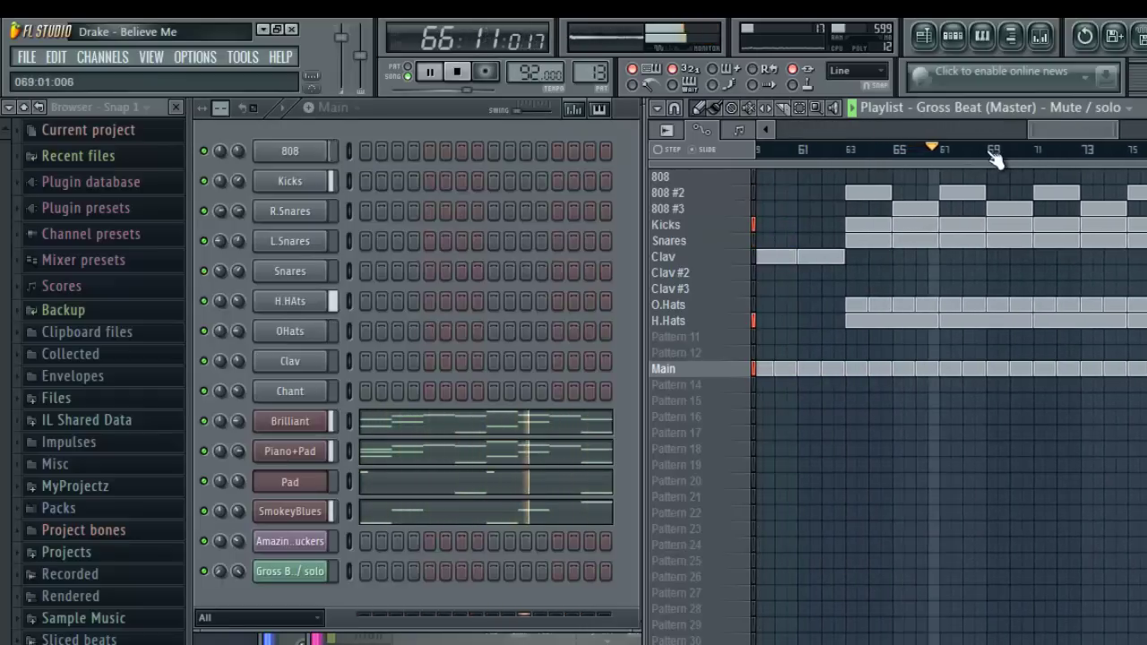
{"action": "left_click_drag", "start_coordinate": [995, 159], "coordinate": [855, 155]}
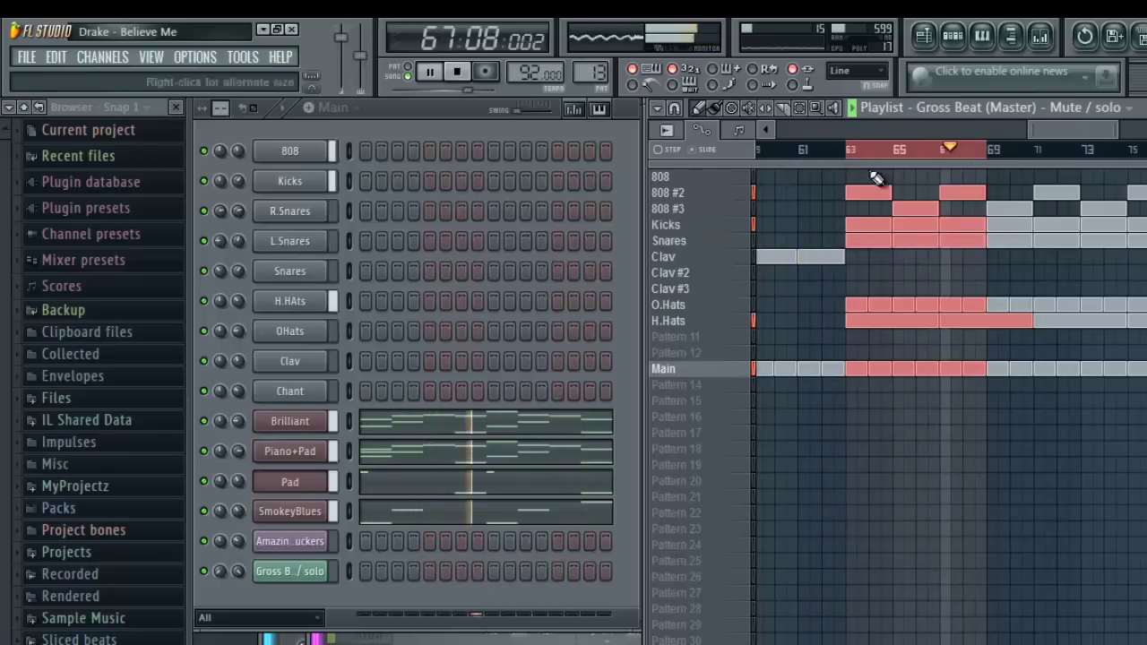
{"action": "key", "text": "space"}
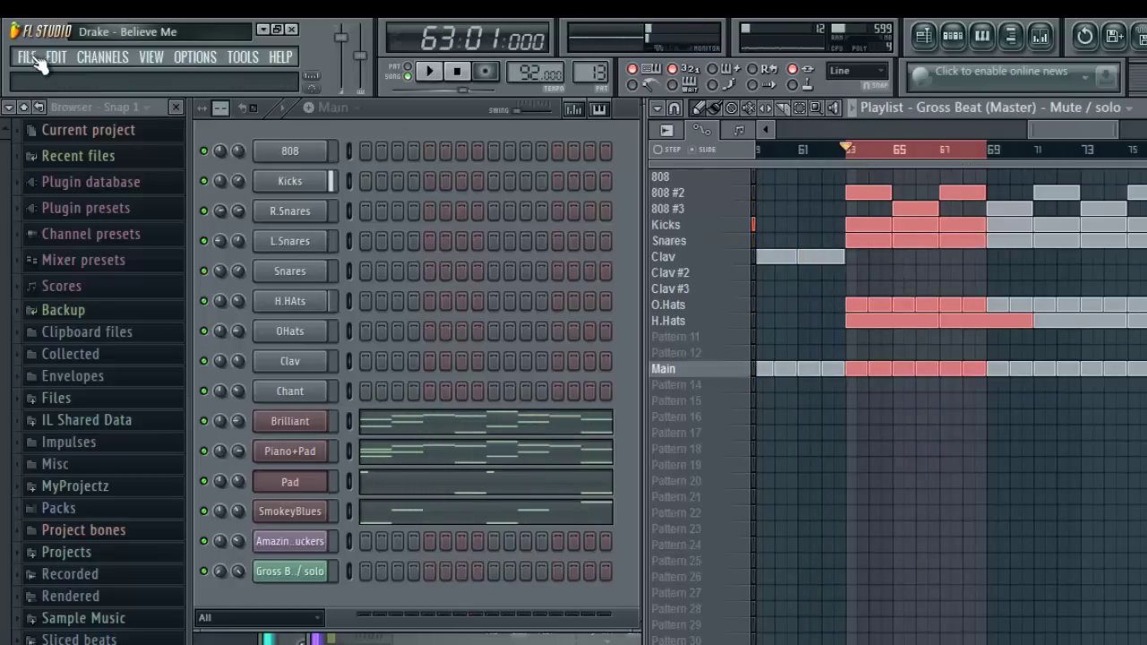
- Export the selected bars to the desktop as the wave file "Believe Me (ft. Drake) - Lil Wayne" and start rendering with the current settings
{"action": "left_click", "coordinate": [27, 57]}
{"action": "mouse_move", "coordinate": [126, 224]}
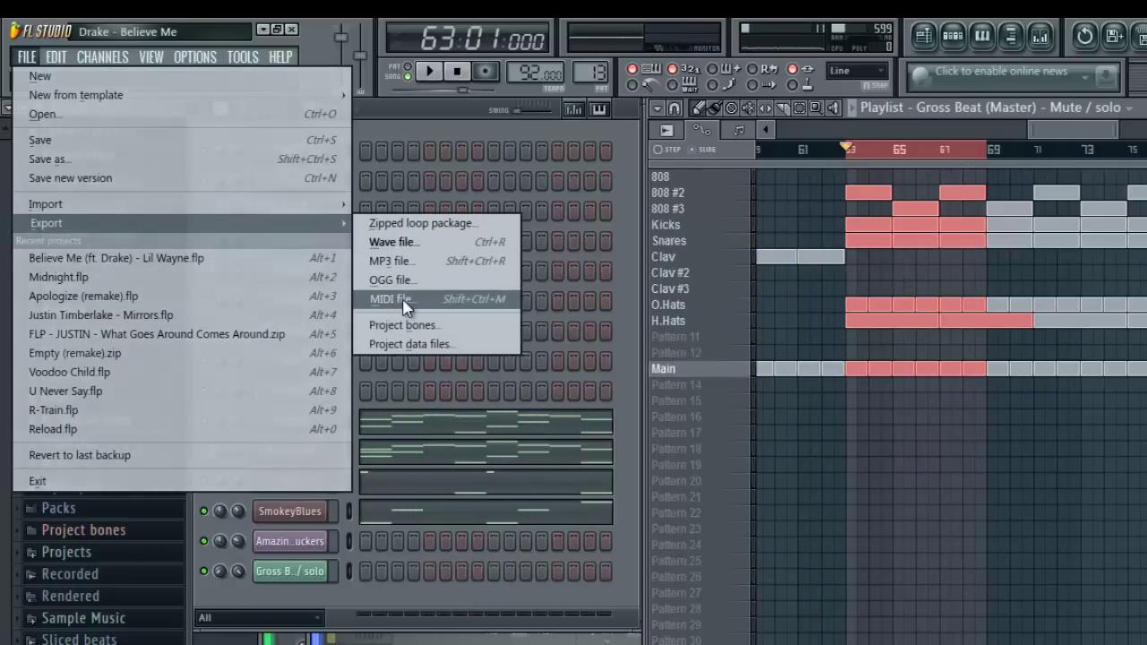
{"action": "left_click", "coordinate": [410, 244]}
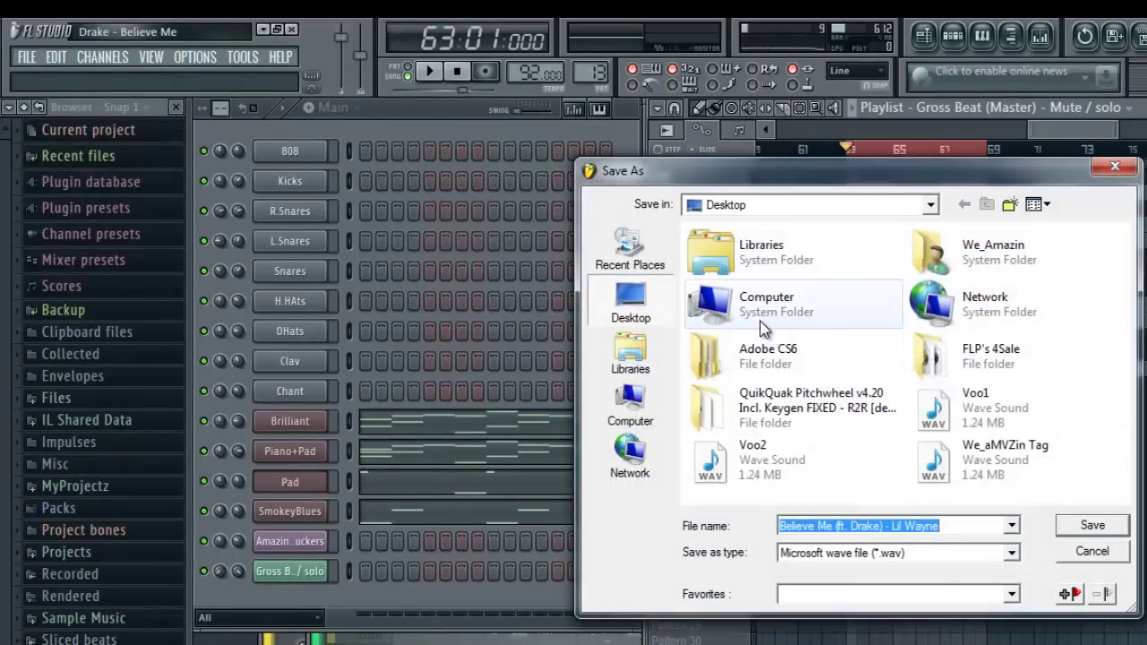
{"action": "left_click", "coordinate": [629, 309]}
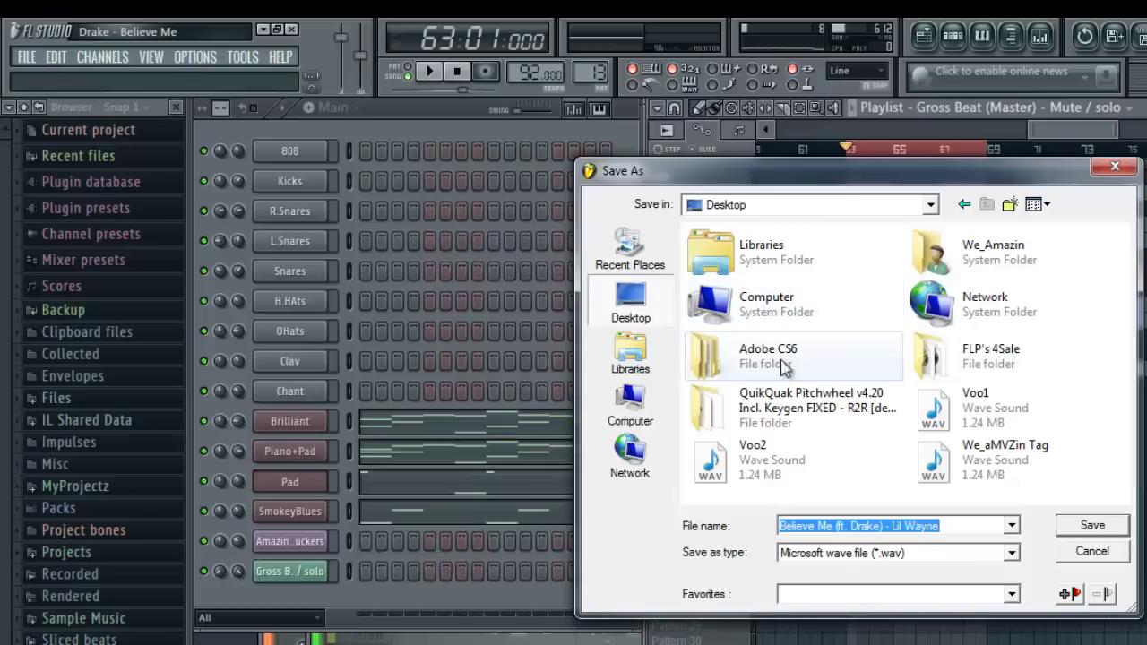
{"action": "left_click", "coordinate": [1074, 528]}
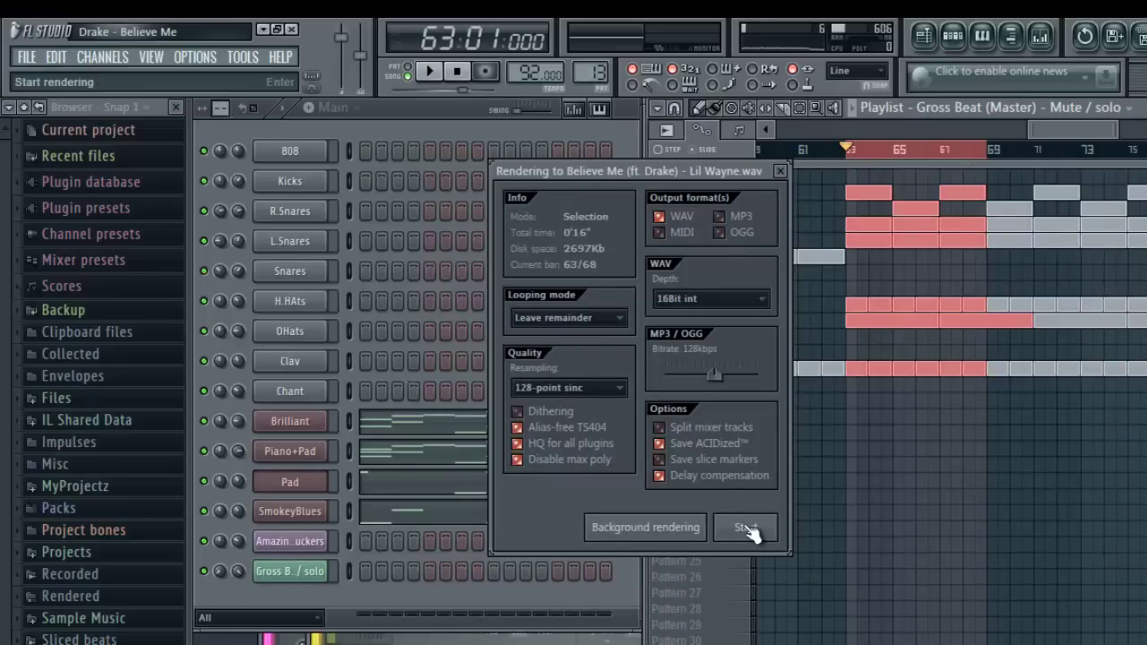
{"action": "left_click", "coordinate": [746, 529]}
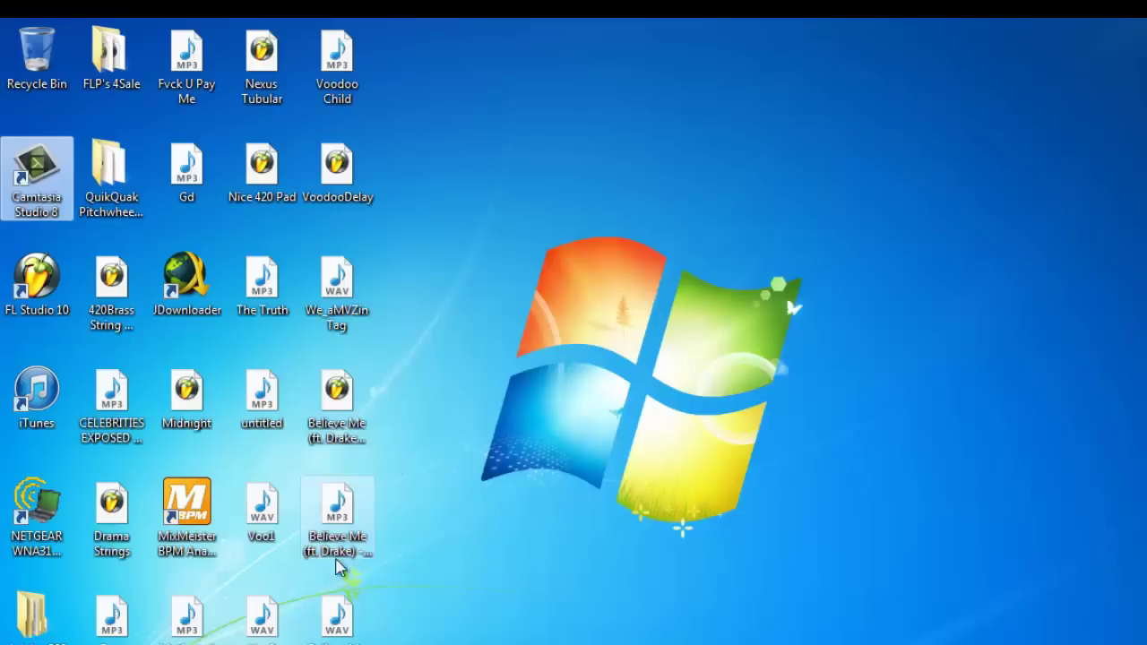
- Bring the rendered WAV from the desktop into the playlist's Track 1 and place the clip at bar 91, after the pattern blocks
{"action": "left_click_drag", "start_coordinate": [337, 614], "coordinate": [778, 405]}
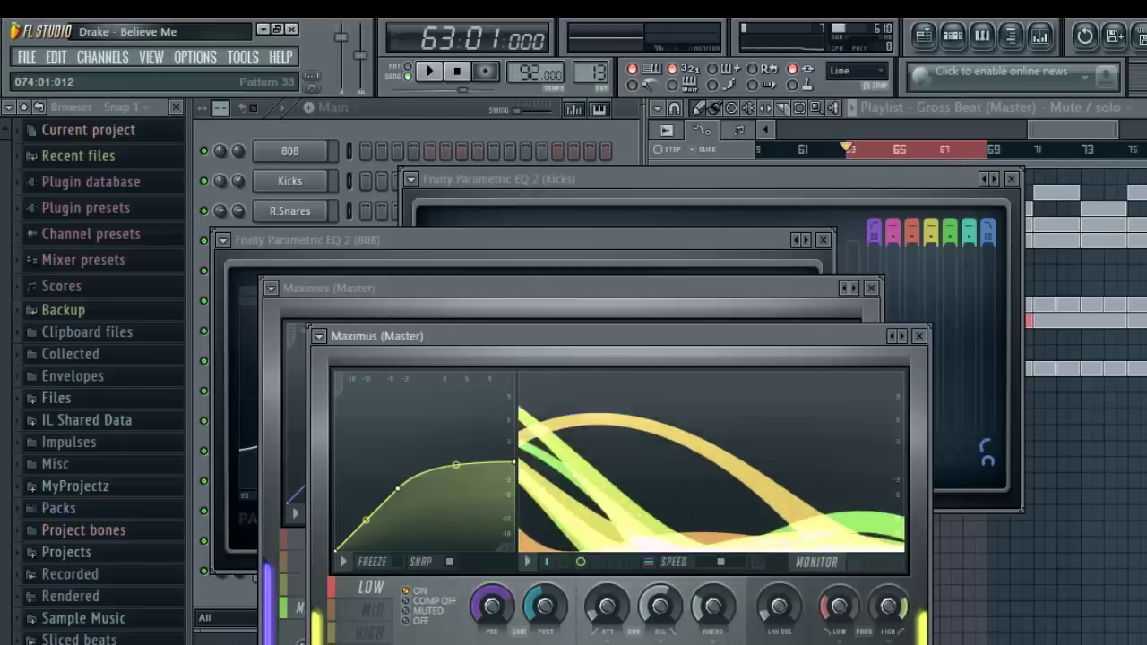
{"action": "left_click_drag", "start_coordinate": [1146, 269], "coordinate": [811, 379]}
{"action": "left_click_drag", "start_coordinate": [1045, 163], "coordinate": [1058, 192]}
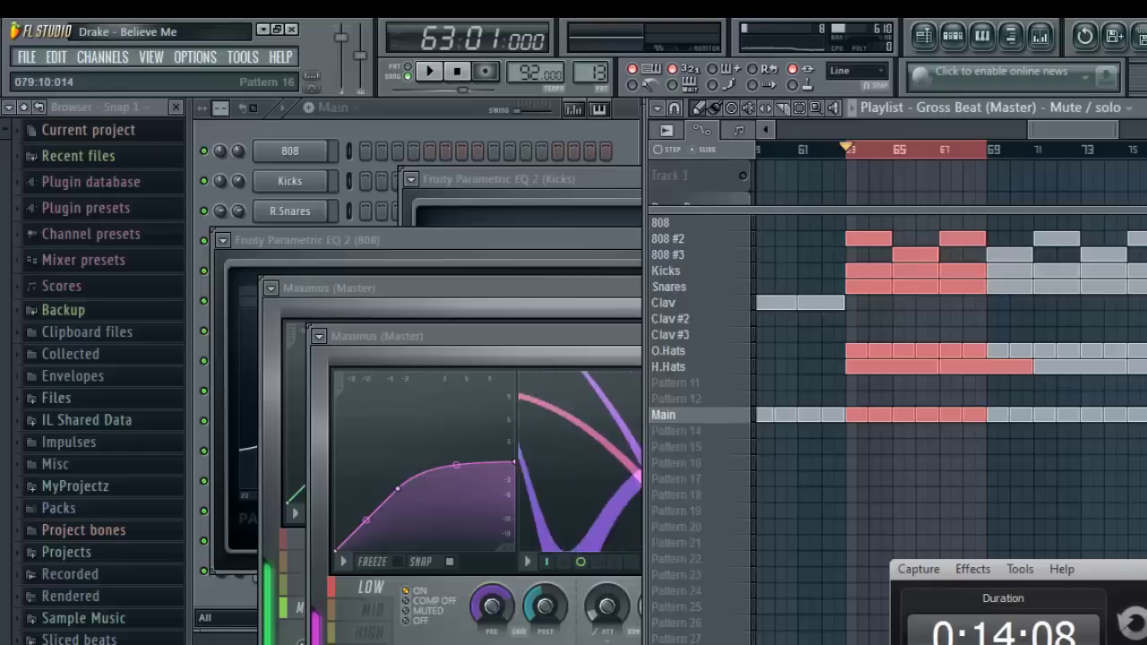
{"action": "left_click_drag", "start_coordinate": [786, 394], "coordinate": [1039, 185]}
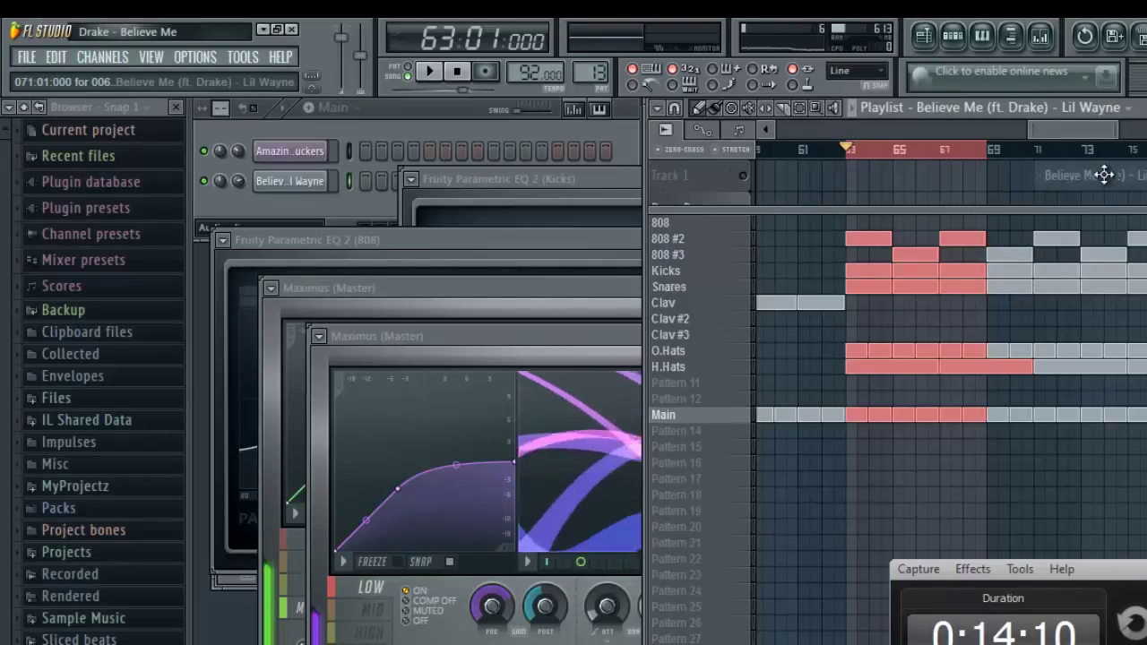
{"action": "scroll", "coordinate": [1102, 175], "scroll_direction": "down", "scroll_amount": 4}
{"action": "left_click_drag", "start_coordinate": [901, 176], "coordinate": [1144, 146]}
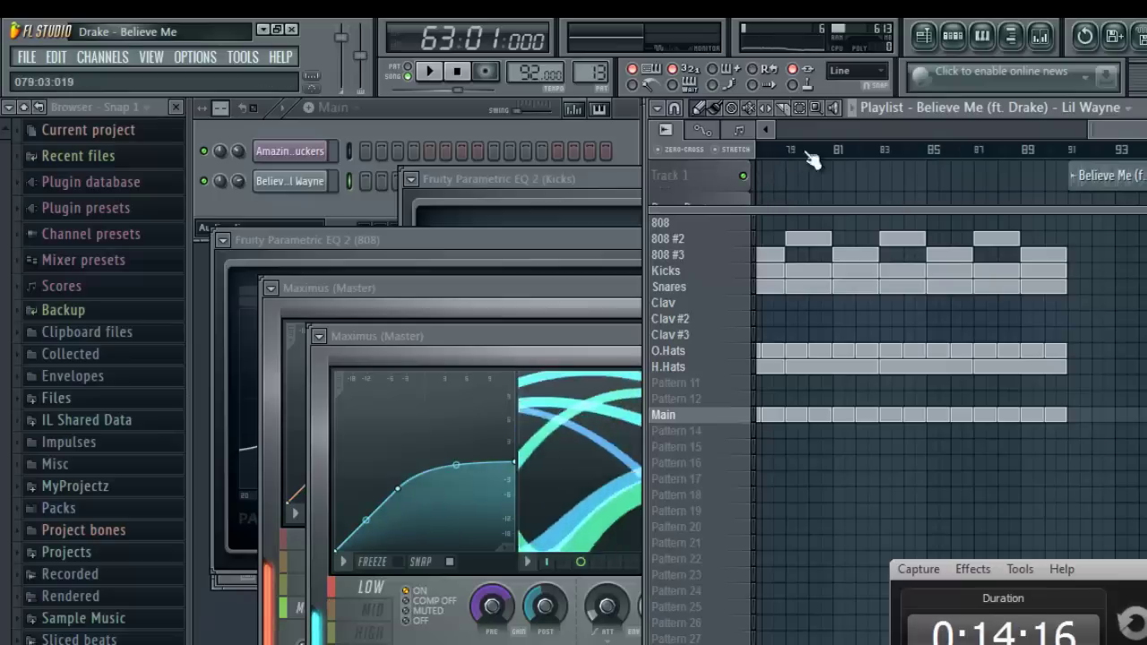
- Audition the transition from the last pattern blocks into the rendered clip, starting playback shortly before bar 91
{"action": "key", "text": "space"}
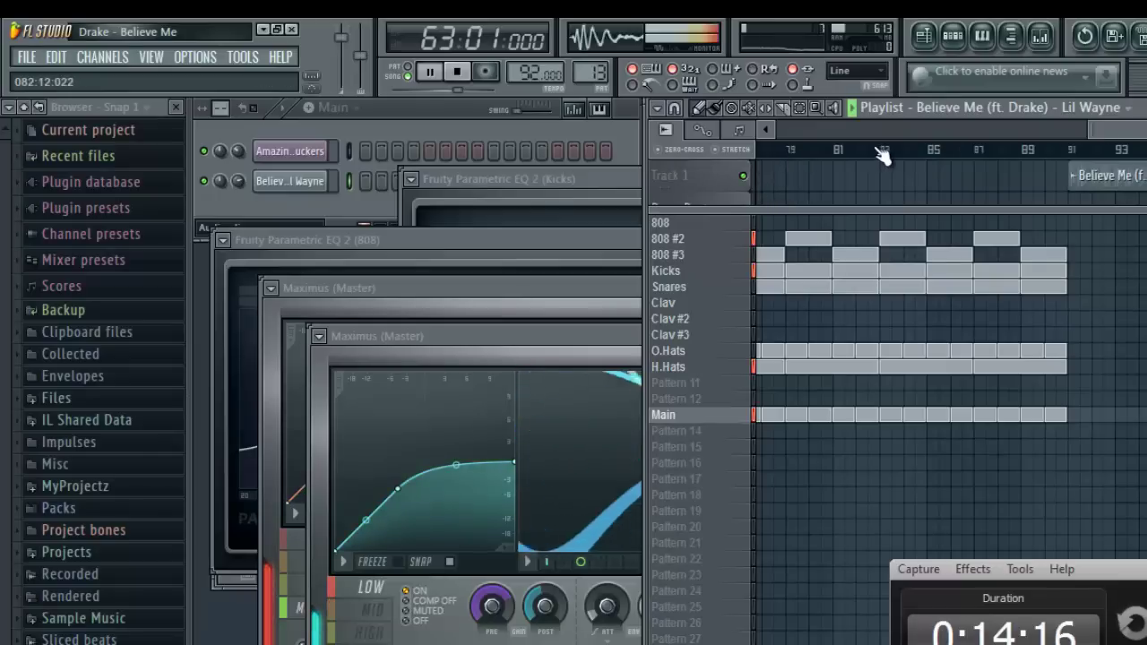
{"action": "left_click", "coordinate": [1014, 150]}
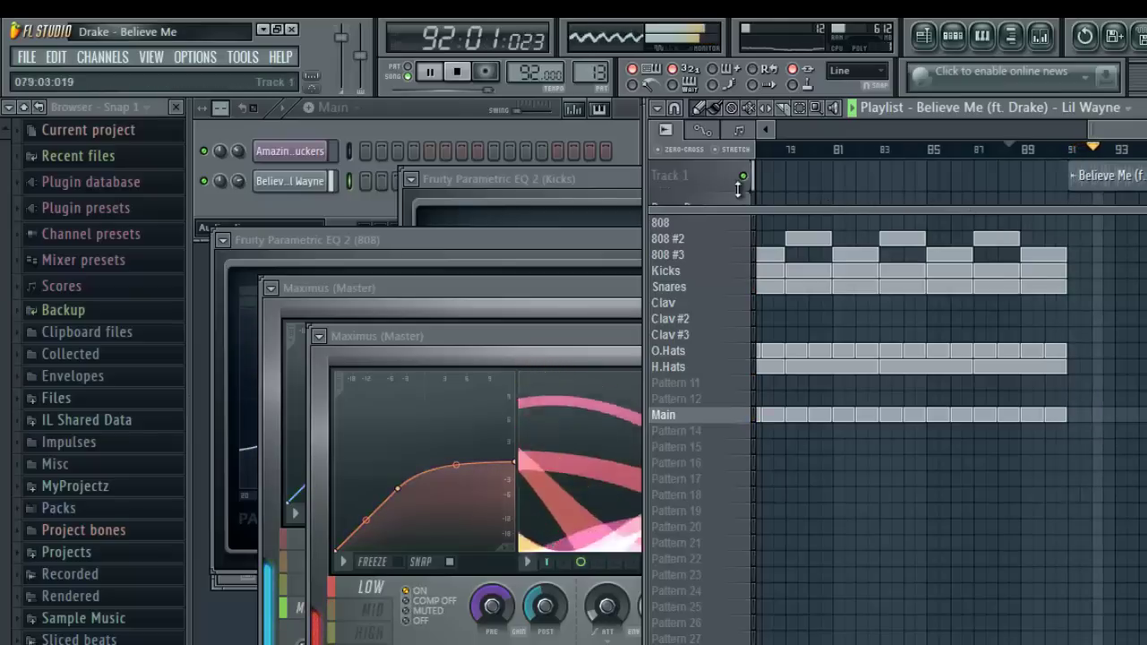
{"action": "left_click", "coordinate": [363, 128]}
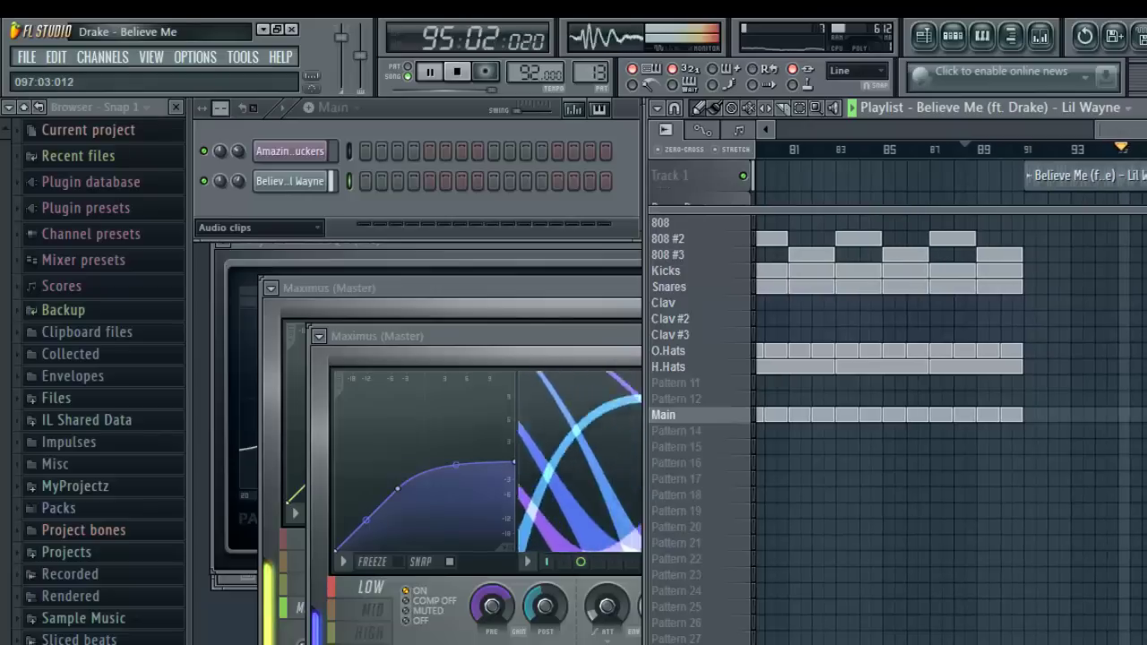
- Select bars 91 to 97 around the rendered clip and open its channel settings, playing the clip from bar 91
{"action": "left_click", "coordinate": [1031, 177]}
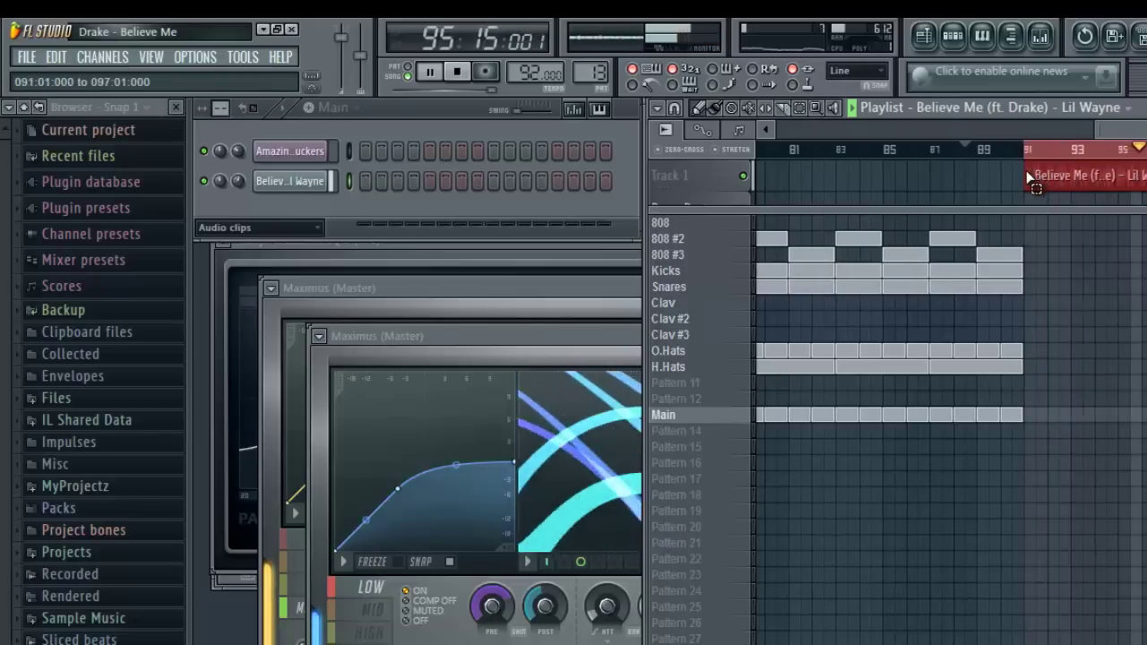
{"action": "key", "text": "space"}
{"action": "double_click", "coordinate": [1091, 179]}
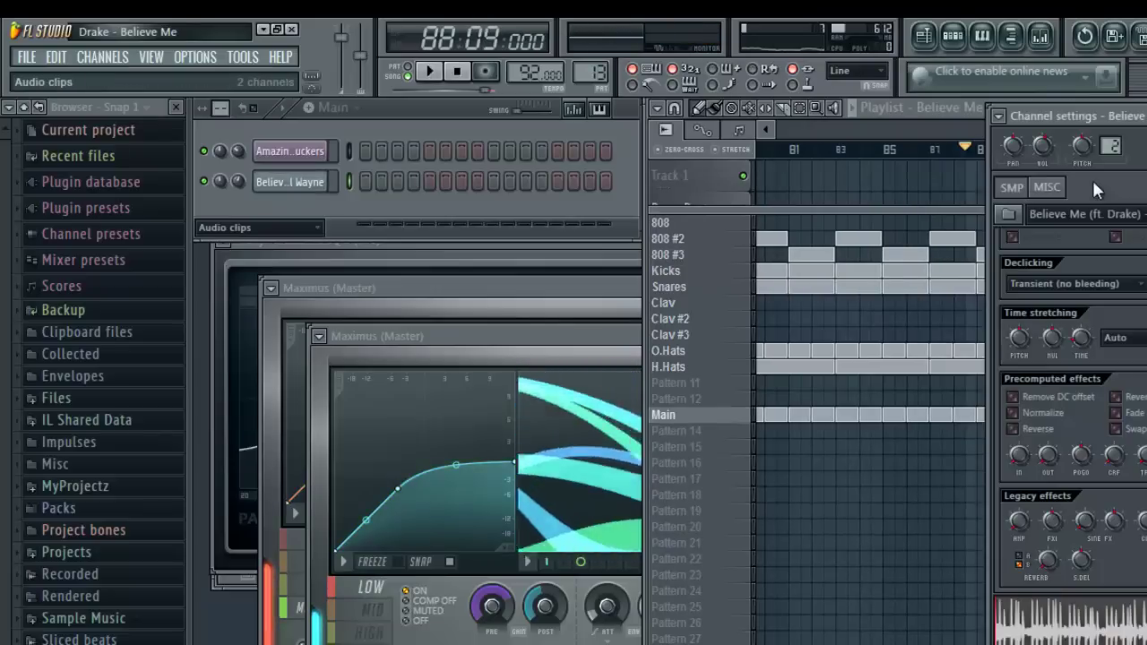
{"action": "left_click_drag", "start_coordinate": [1087, 120], "coordinate": [503, 118]}
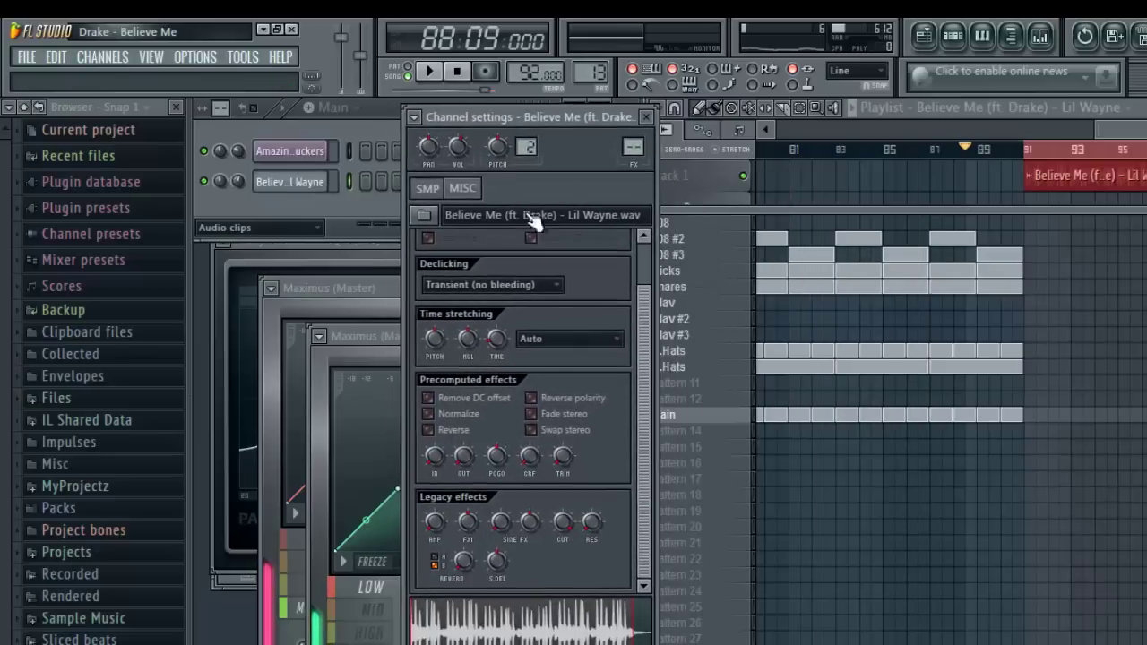
{"action": "left_click", "coordinate": [1028, 150]}
- Increase the clip's time stretch until it is about 14 bars long, giving a slowed-down version
{"action": "right_click", "coordinate": [497, 338]}
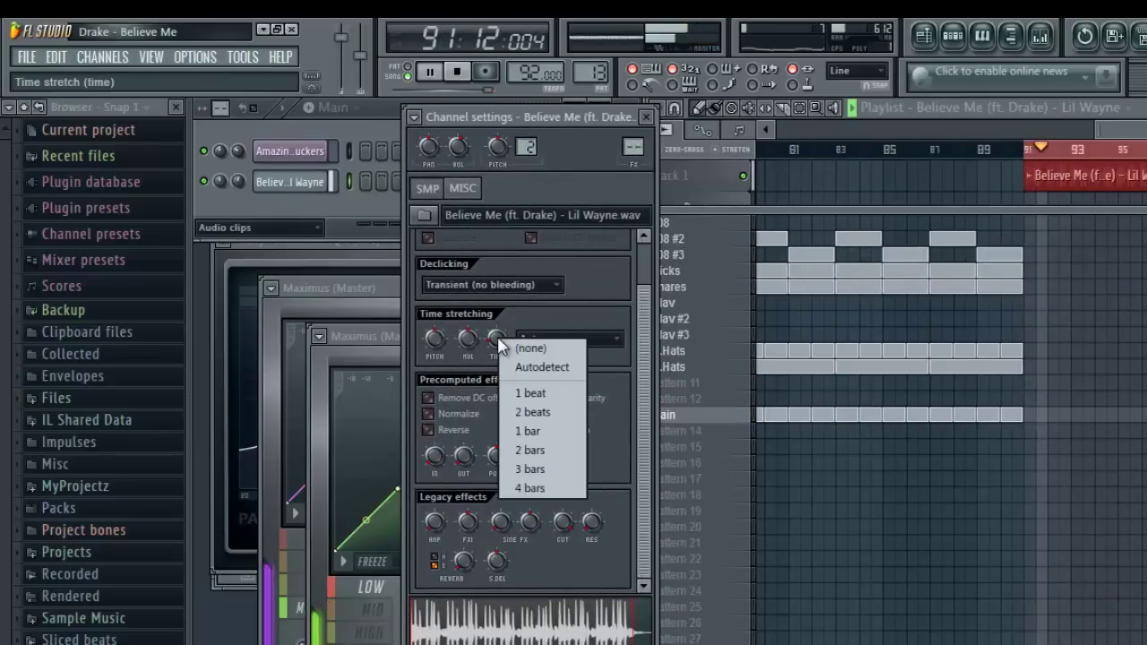
{"action": "left_click", "coordinate": [566, 315]}
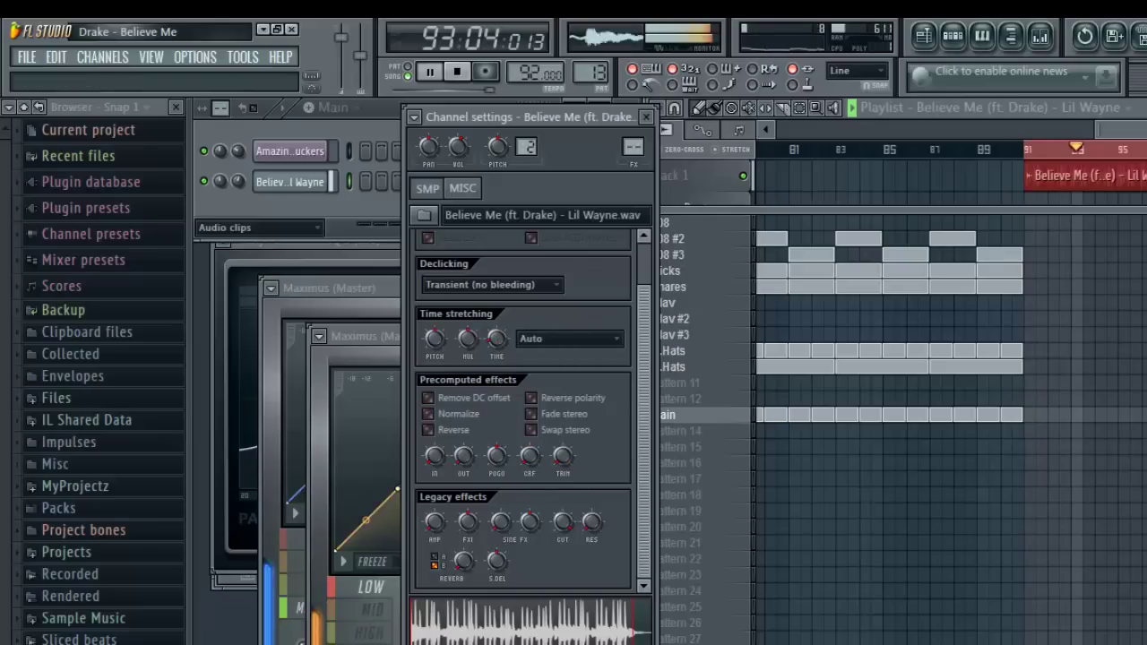
{"action": "left_click_drag", "start_coordinate": [1139, 130], "coordinate": [1146, 130]}
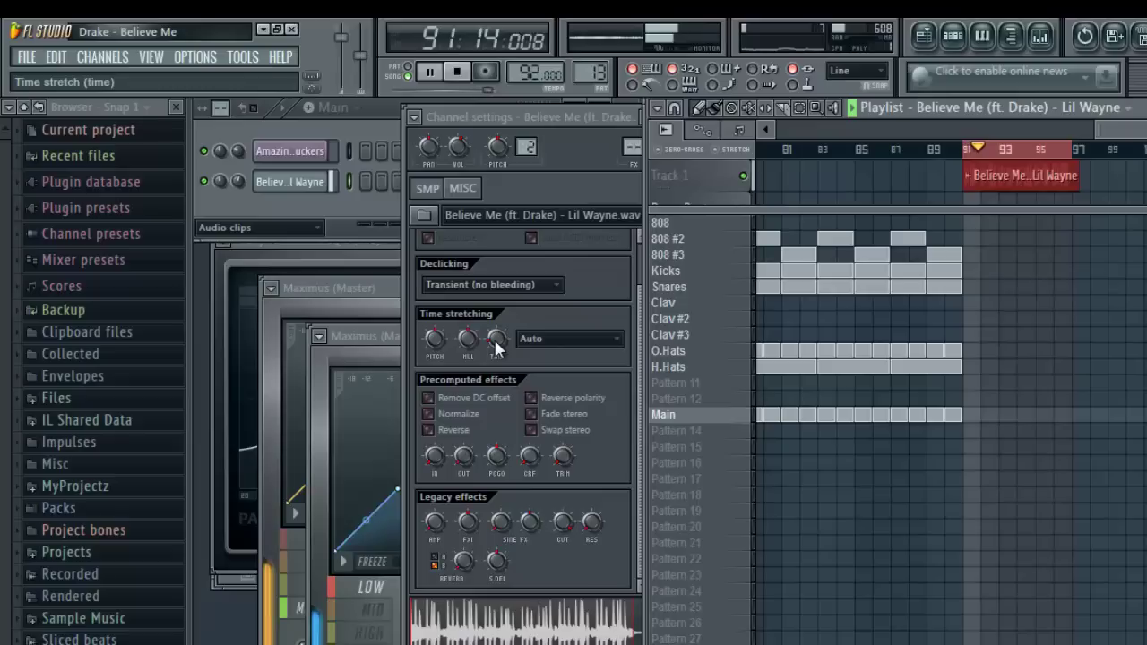
{"action": "left_click_drag", "start_coordinate": [493, 338], "coordinate": [521, 99]}
{"action": "left_click_drag", "start_coordinate": [535, 53], "coordinate": [537, 41]}
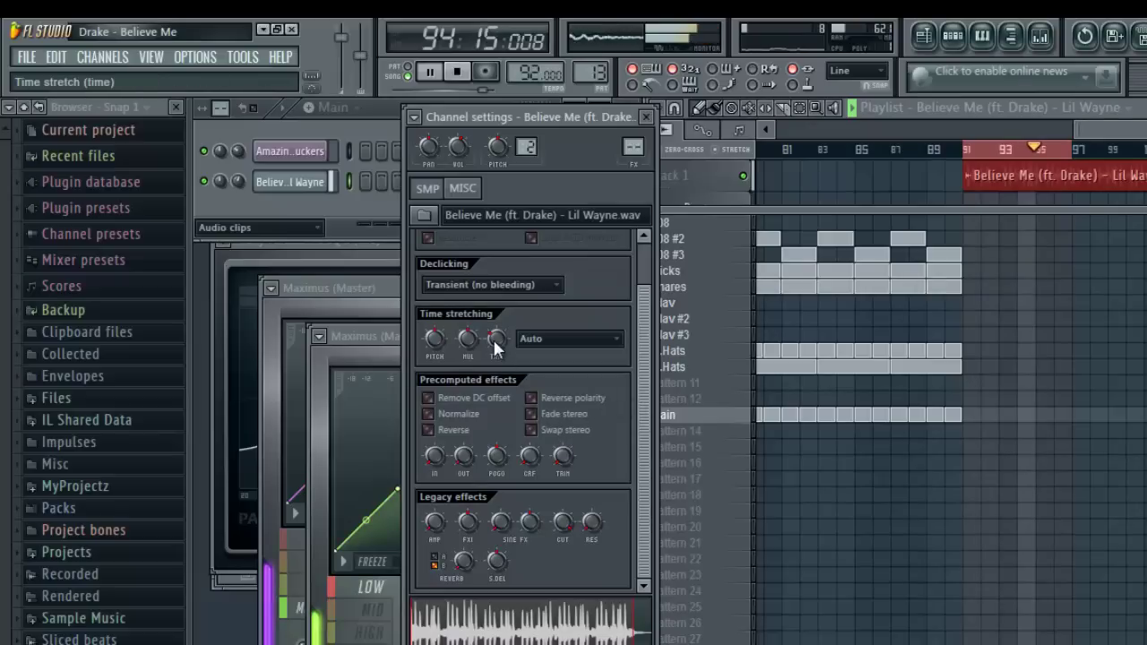
{"action": "left_click_drag", "start_coordinate": [493, 339], "coordinate": [497, 363]}
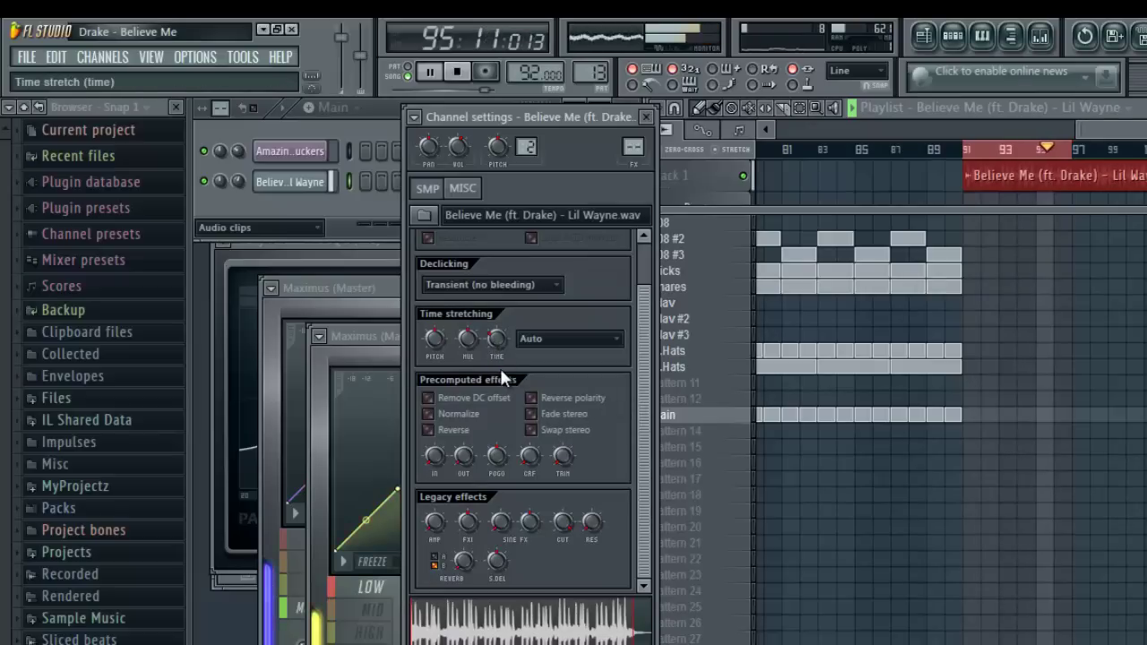
- Try the Resample stretching method on the slowed clip, and set the method to Pro default
{"action": "left_click", "coordinate": [564, 344]}
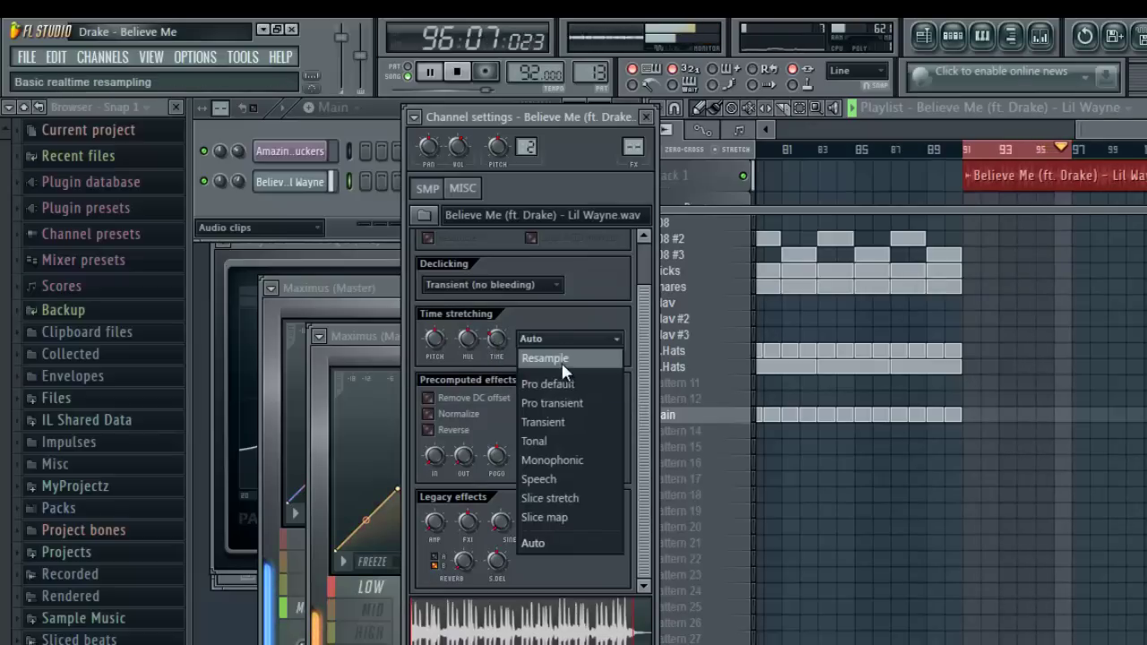
{"action": "left_click", "coordinate": [559, 359]}
{"action": "left_click", "coordinate": [581, 337]}
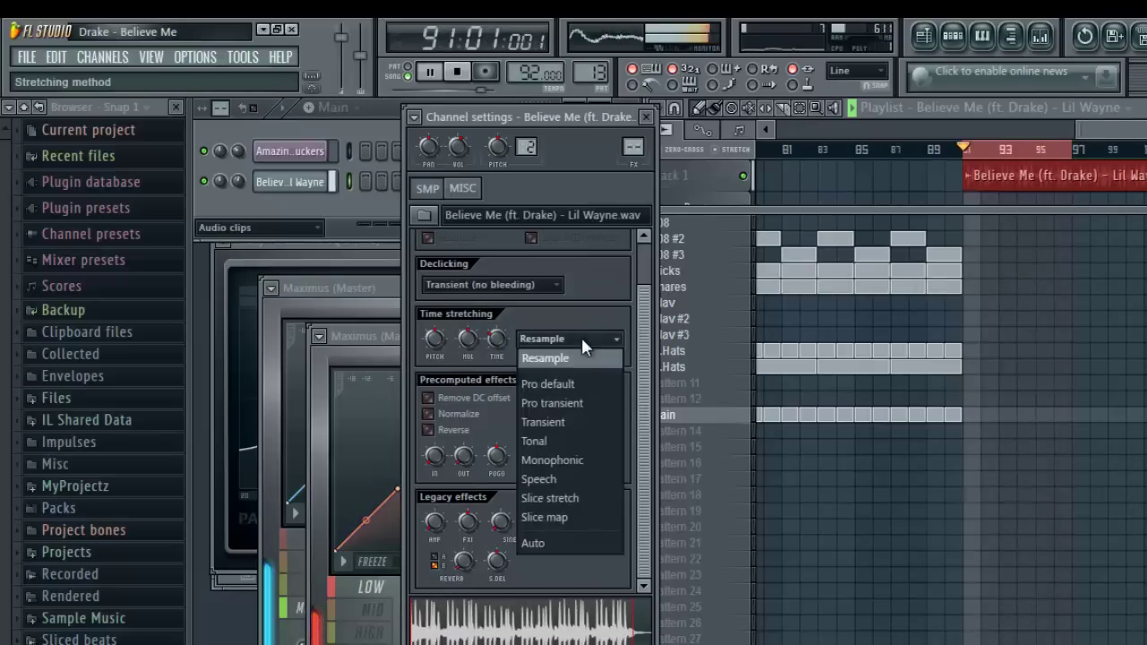
{"action": "left_click", "coordinate": [576, 384]}
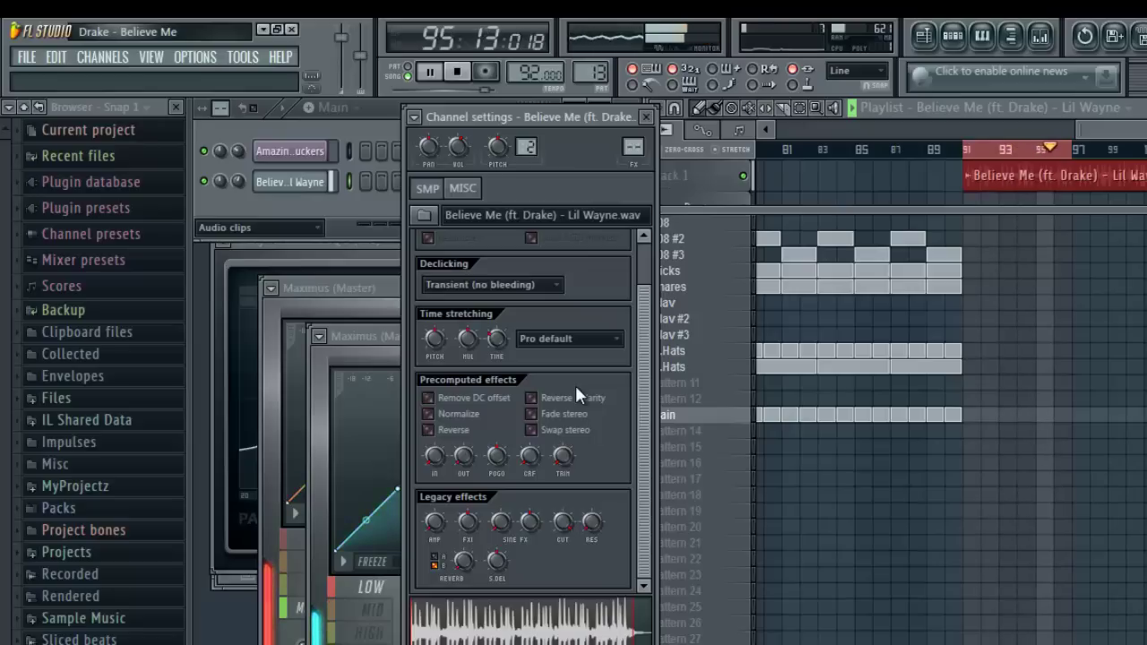
- Clear the time selection, place a copy of the stretched clip at bar 104 on Track 1, and select bars 104 to 112
{"action": "left_click", "coordinate": [1019, 160]}
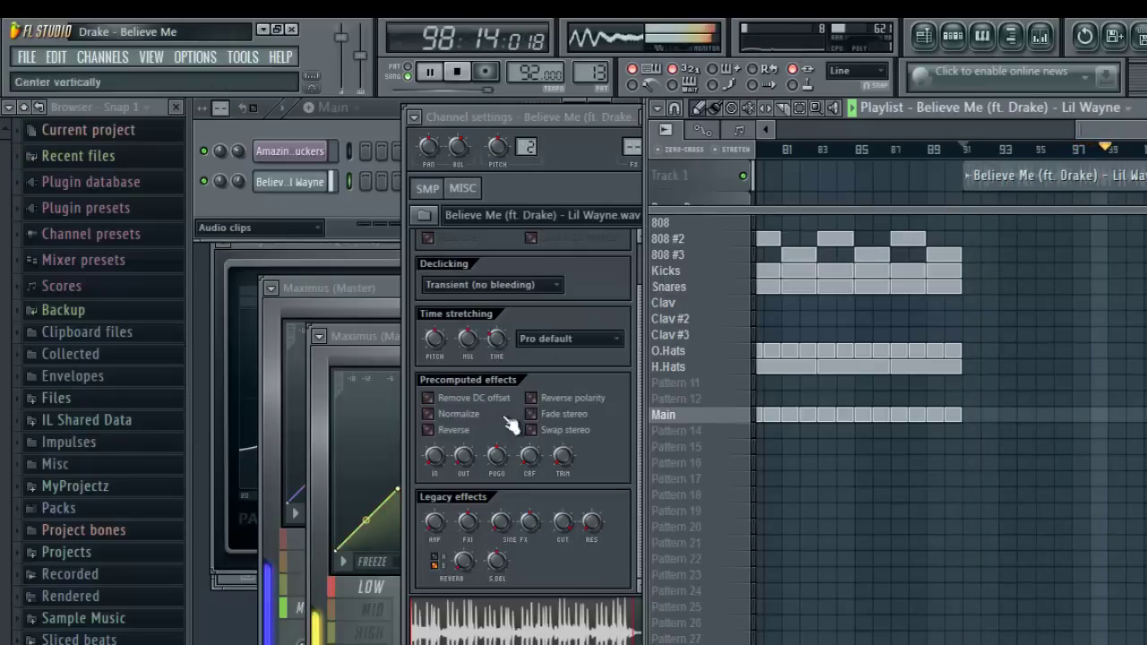
{"action": "left_click", "coordinate": [578, 373]}
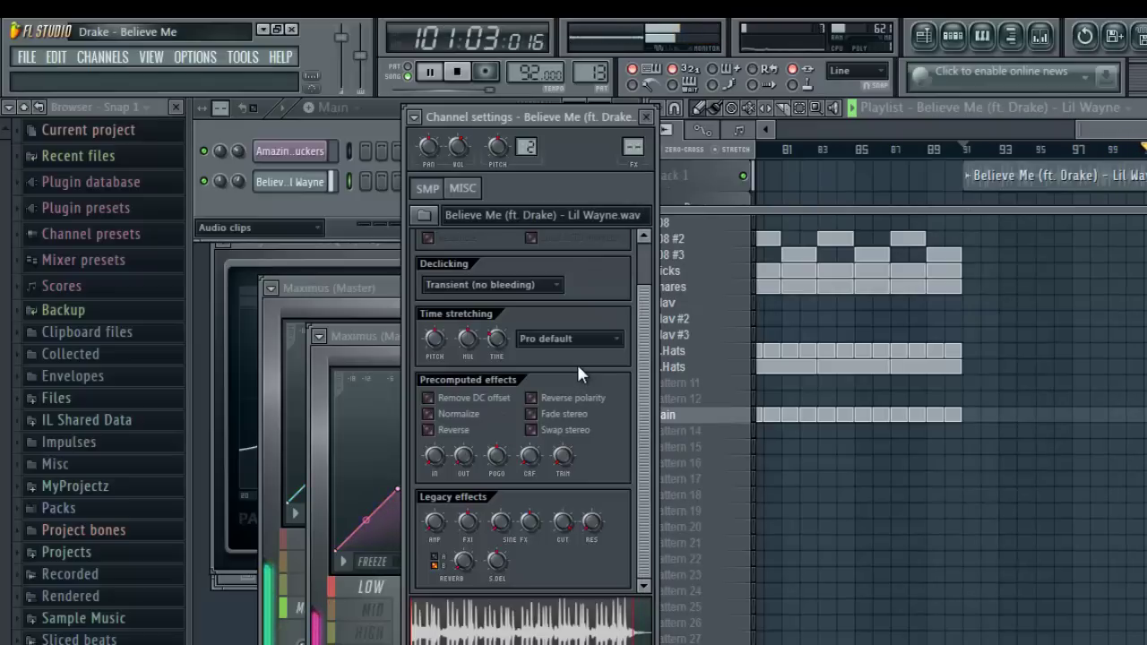
{"action": "left_click", "coordinate": [1127, 133]}
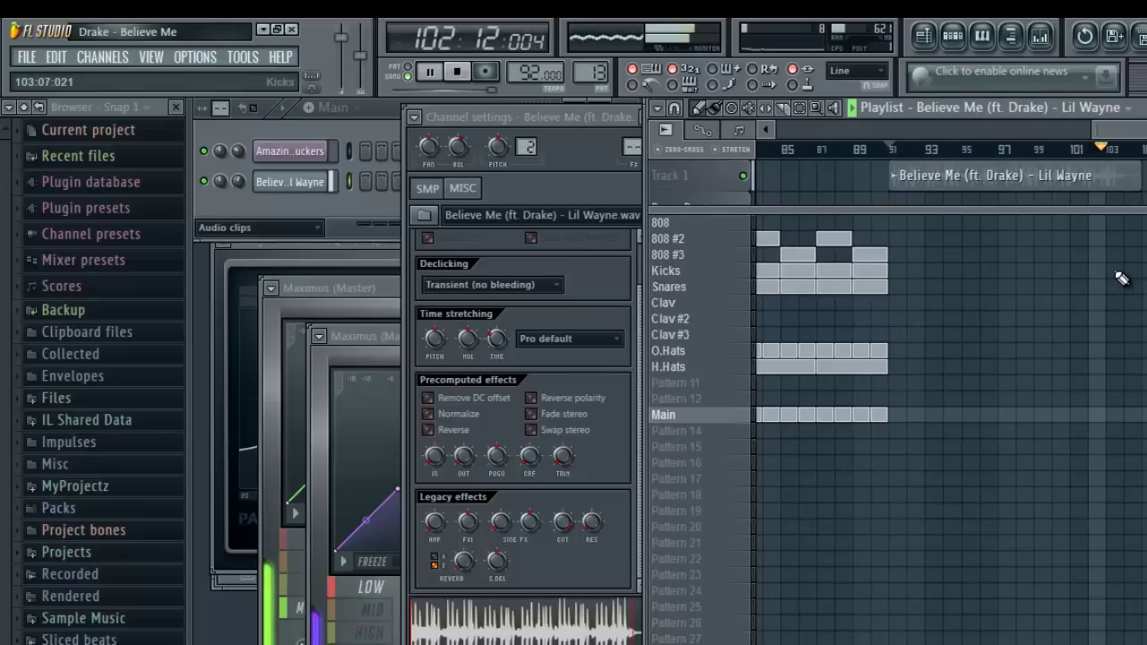
{"action": "left_click", "coordinate": [971, 182], "text": "ctrl"}
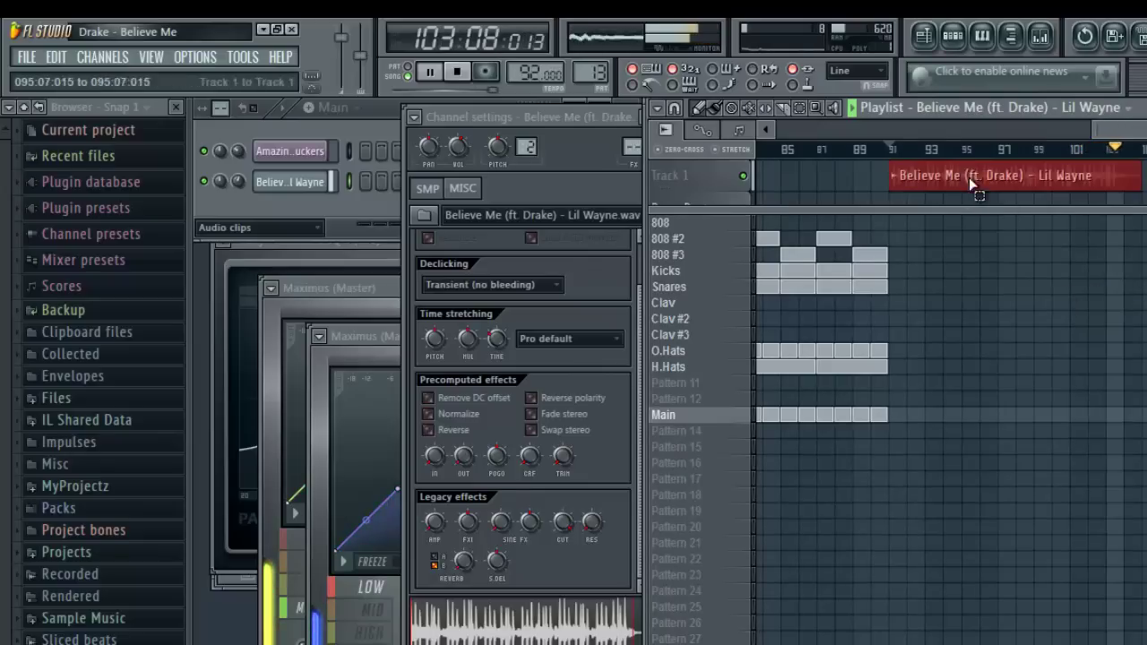
{"action": "left_click_drag", "start_coordinate": [958, 179], "coordinate": [1146, 179]}
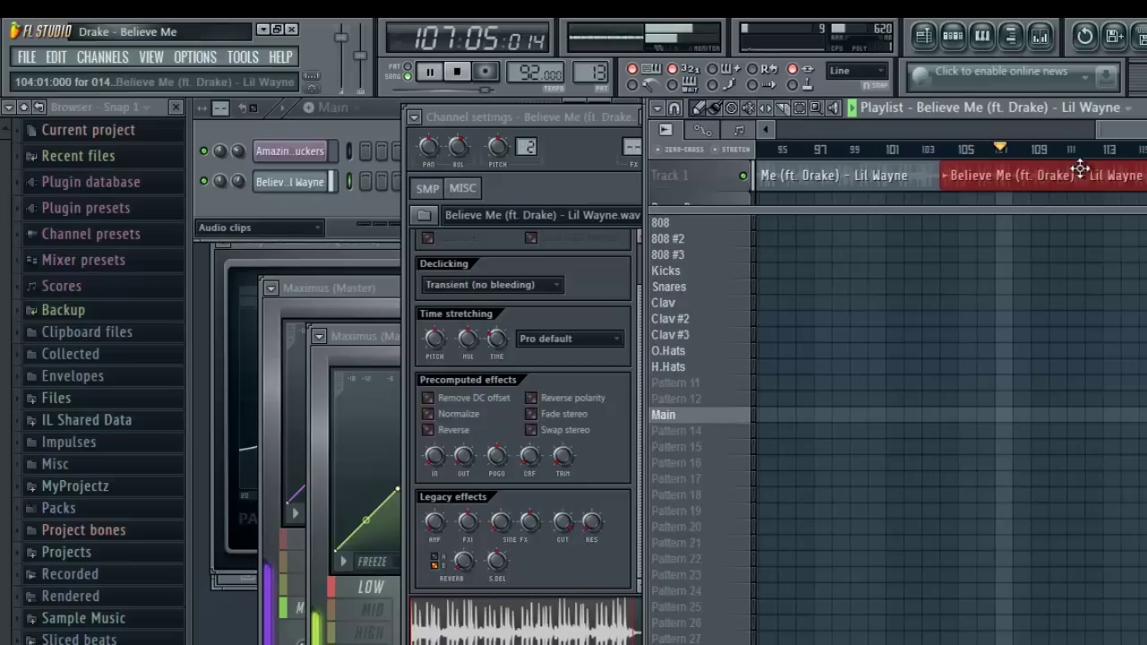
{"action": "left_click_drag", "start_coordinate": [1111, 156], "coordinate": [951, 179]}
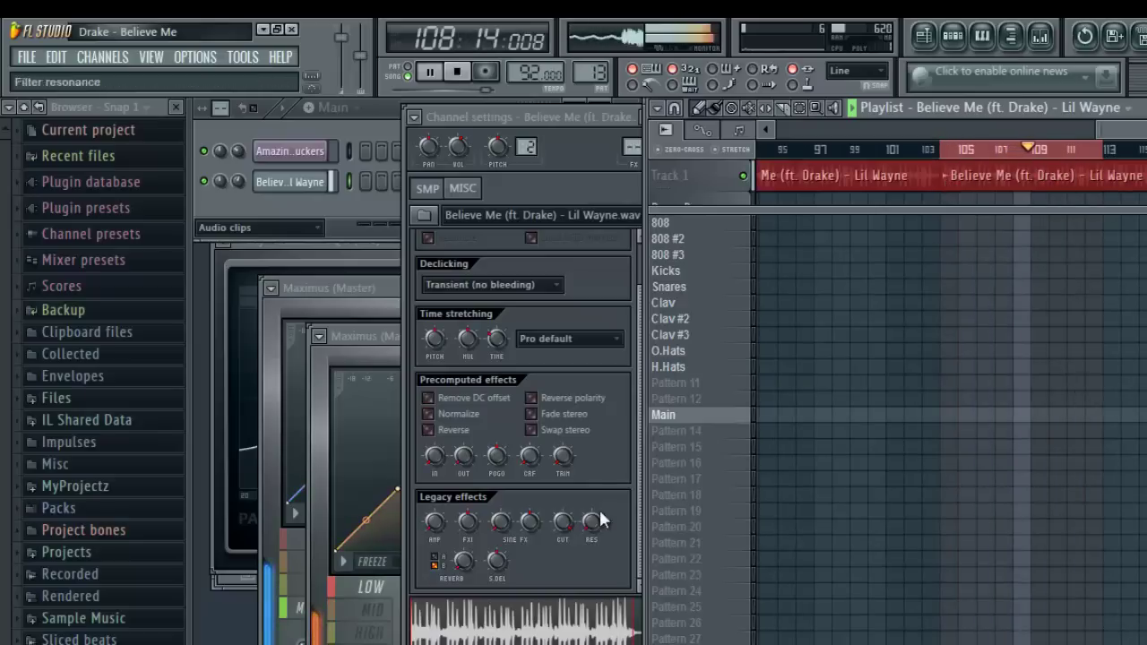
- Rename Pattern 16 as "Lets Have Fun"
{"action": "left_click", "coordinate": [690, 448]}
{"action": "middle_click", "coordinate": [678, 458]}
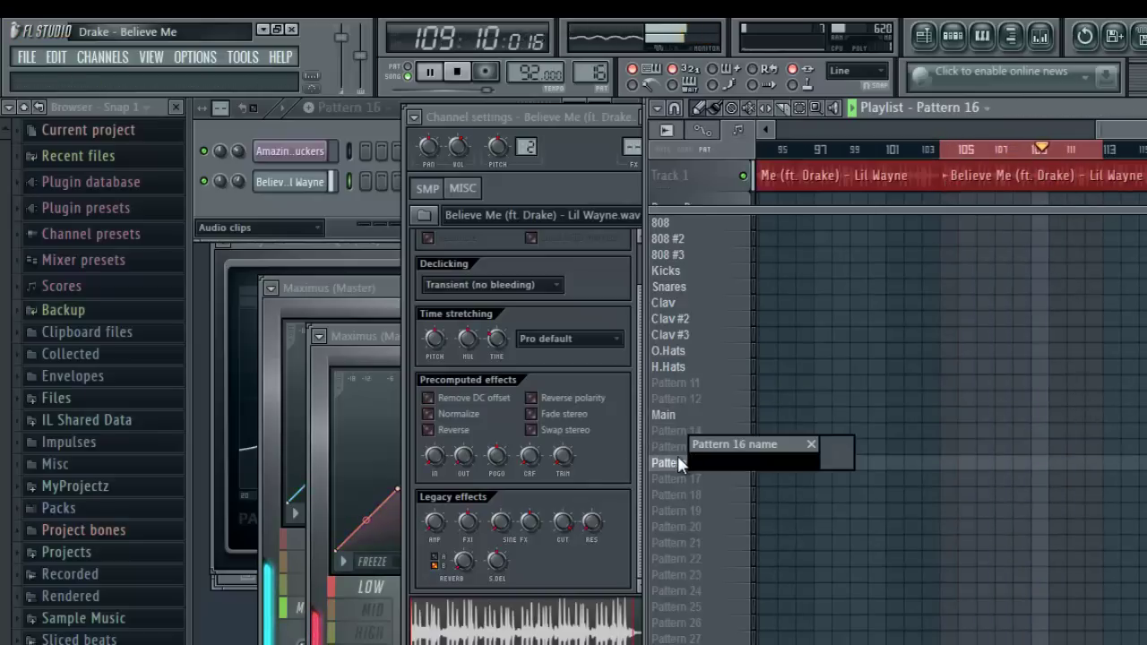
{"action": "type", "text": "Lets HAve"}
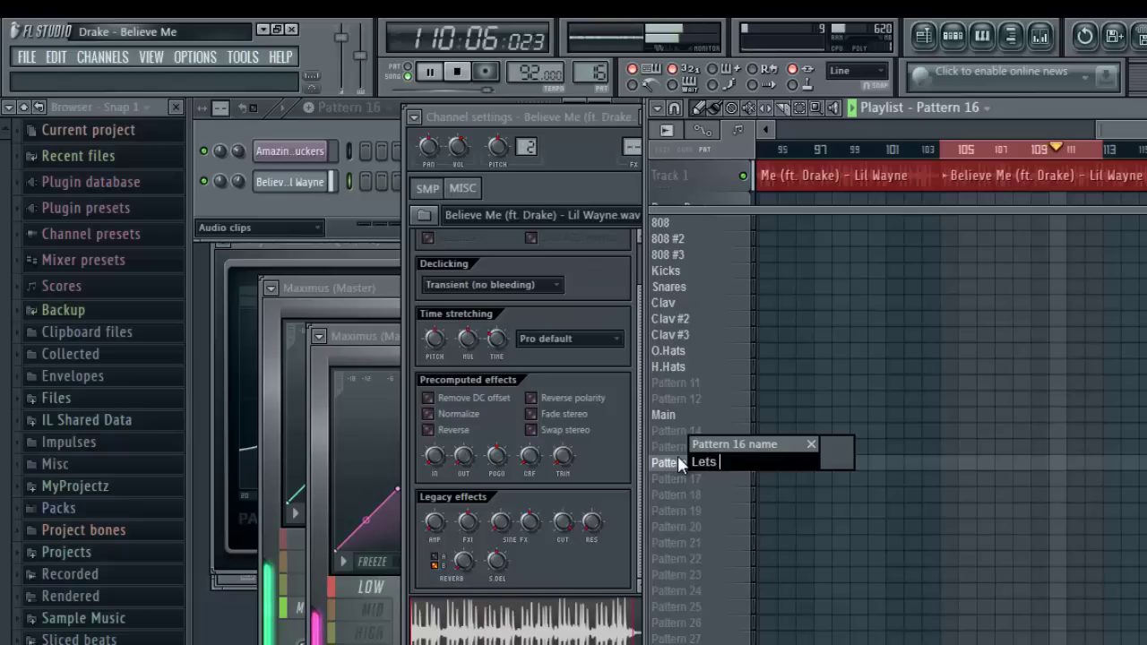
{"action": "key", "text": "BackSpace"}
{"action": "key", "text": "BackSpace"}
{"action": "key", "text": "BackSpace"}
{"action": "key", "text": "BackSpace"}
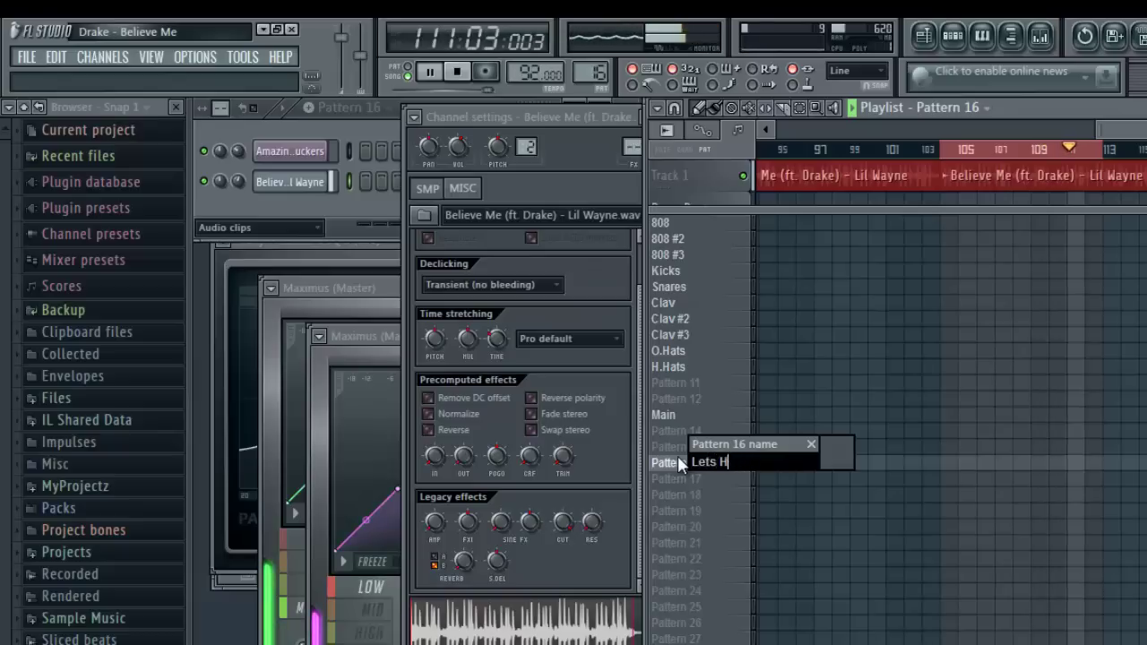
{"action": "type", "text": "ave Fun"}
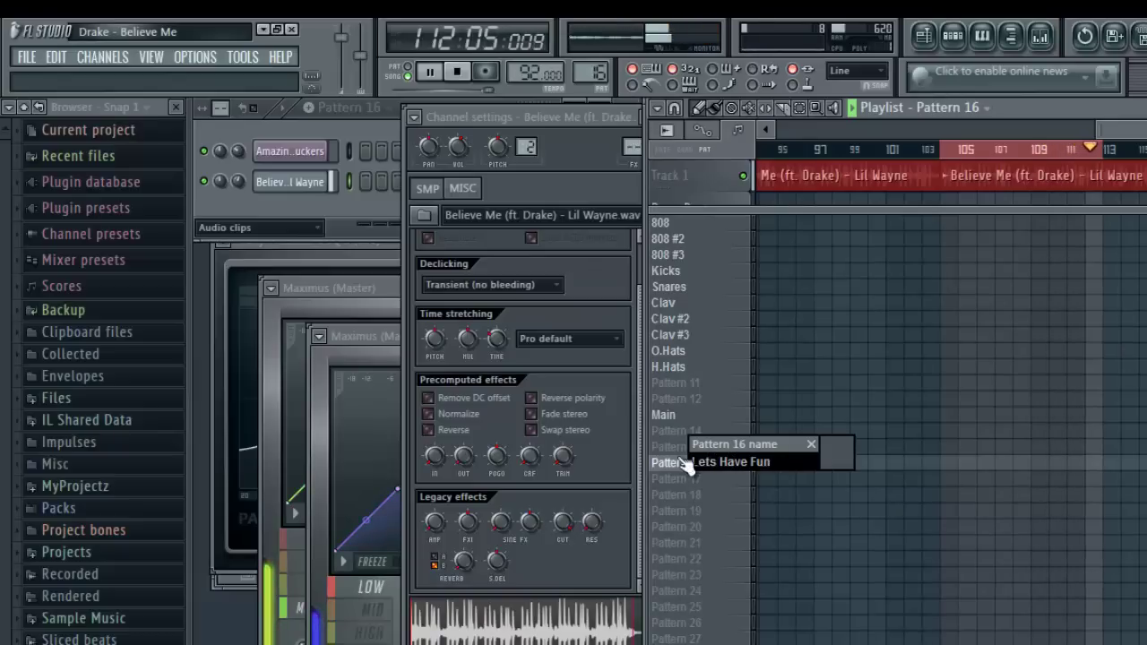
{"action": "key", "text": "Return"}
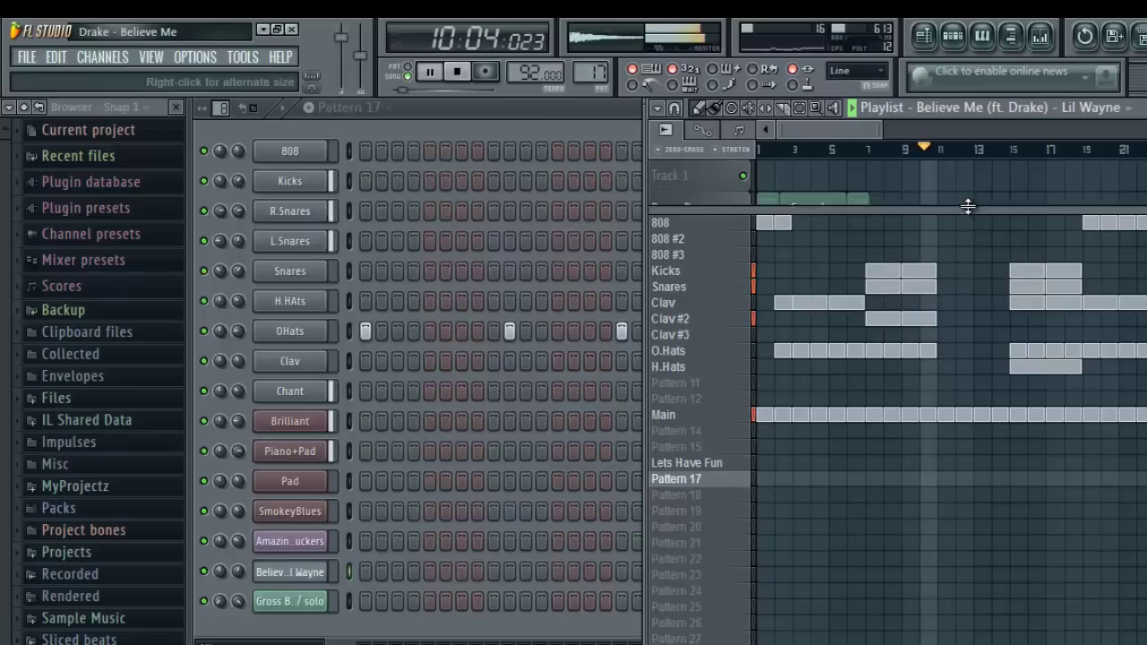
- Enlarge the playlist's clip track area, select bars 11 to 15, and try removing the Main pattern clips there before restoring them
{"action": "left_click_drag", "start_coordinate": [968, 205], "coordinate": [978, 334]}
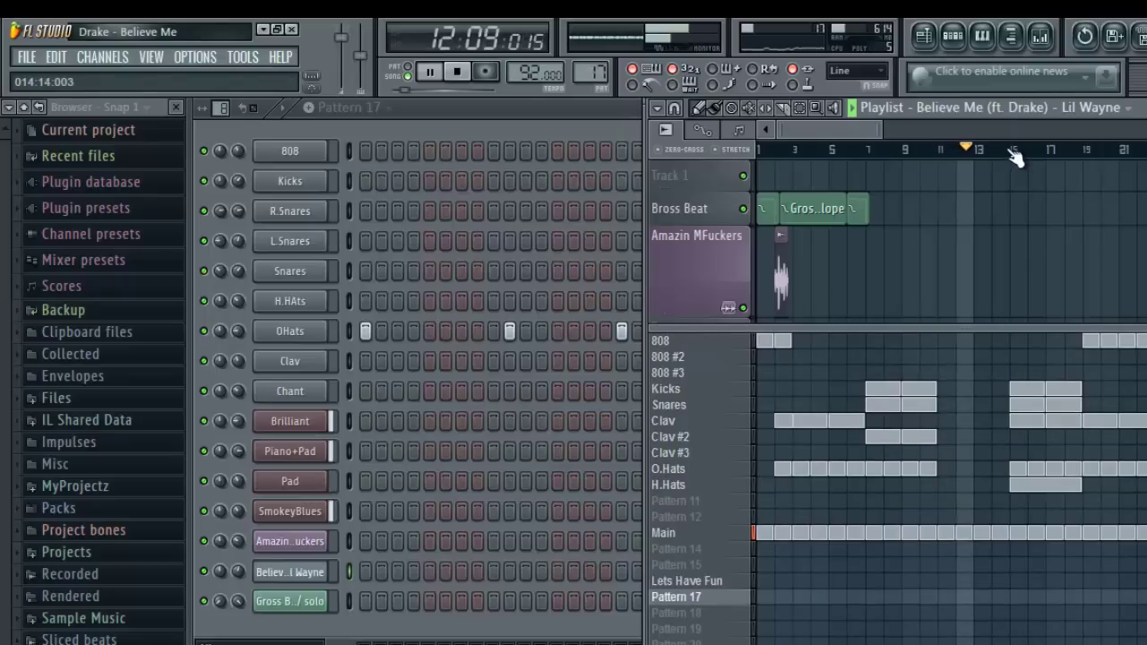
{"action": "left_click_drag", "start_coordinate": [1012, 156], "coordinate": [945, 163]}
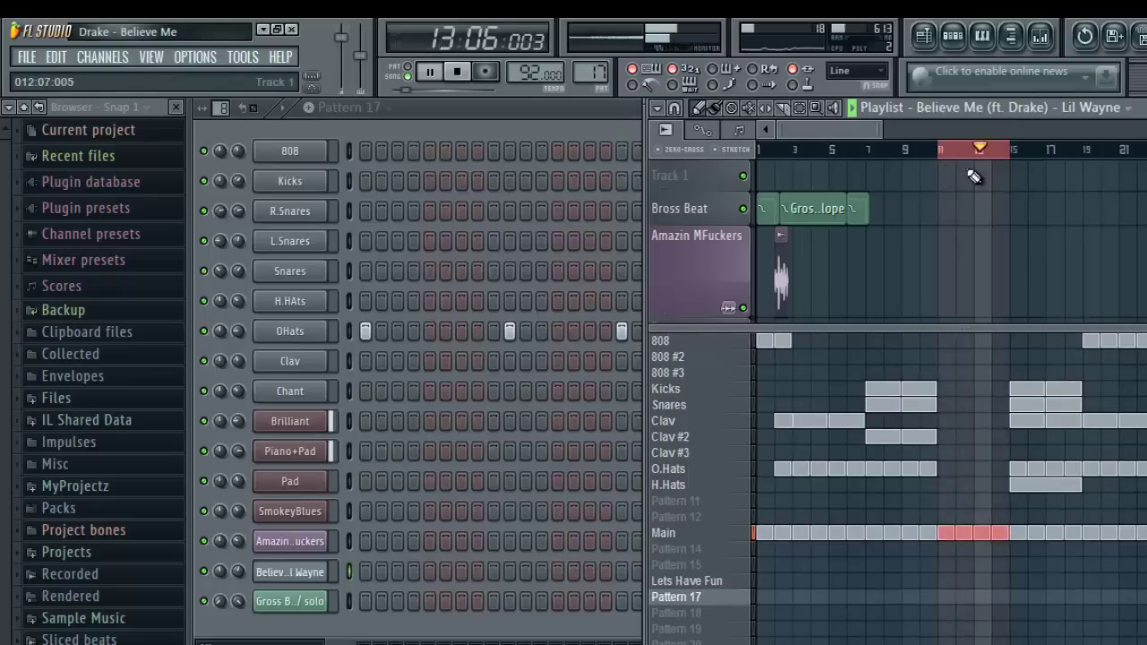
{"action": "left_click_drag", "start_coordinate": [851, 130], "coordinate": [866, 125]}
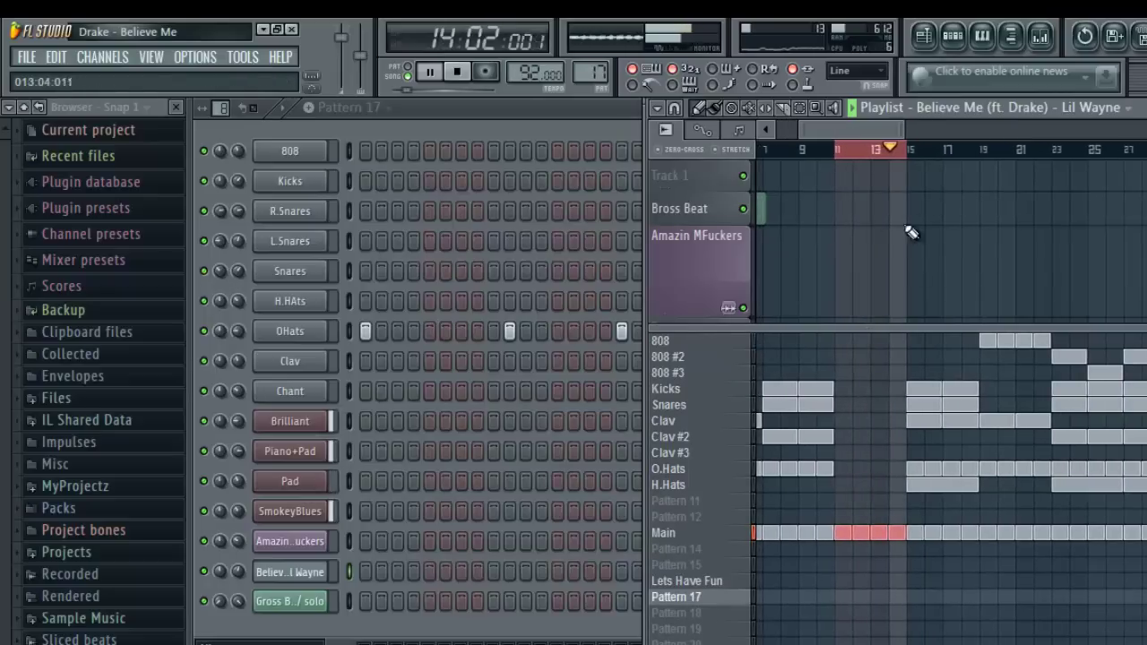
{"action": "left_click_drag", "start_coordinate": [889, 329], "coordinate": [888, 270]}
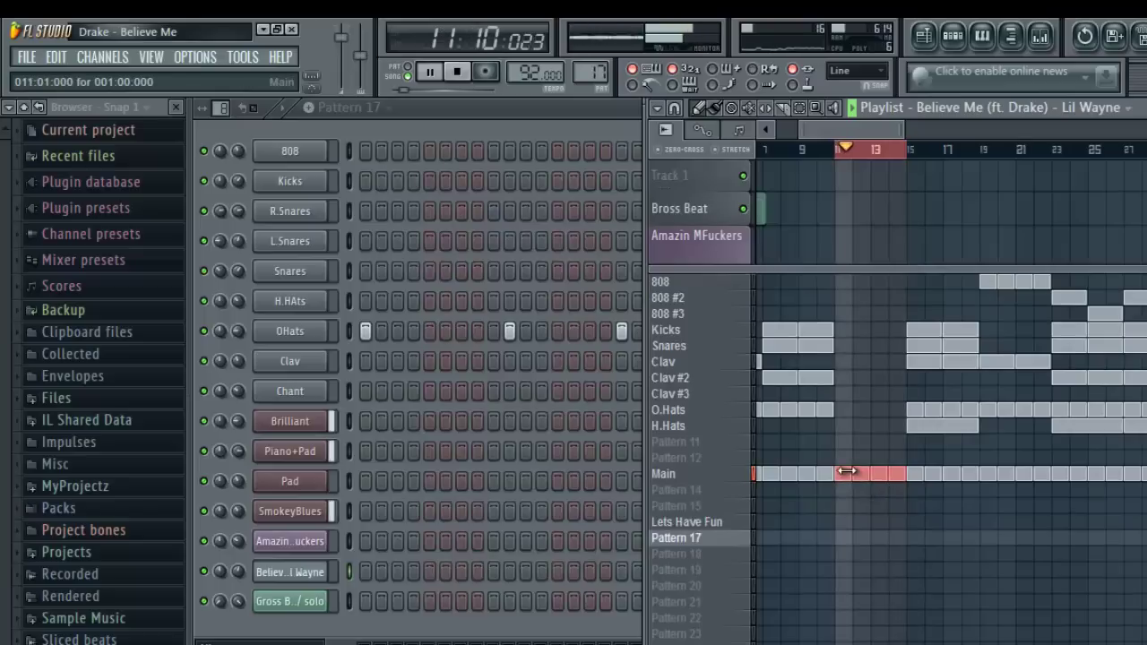
{"action": "right_click", "coordinate": [878, 475]}
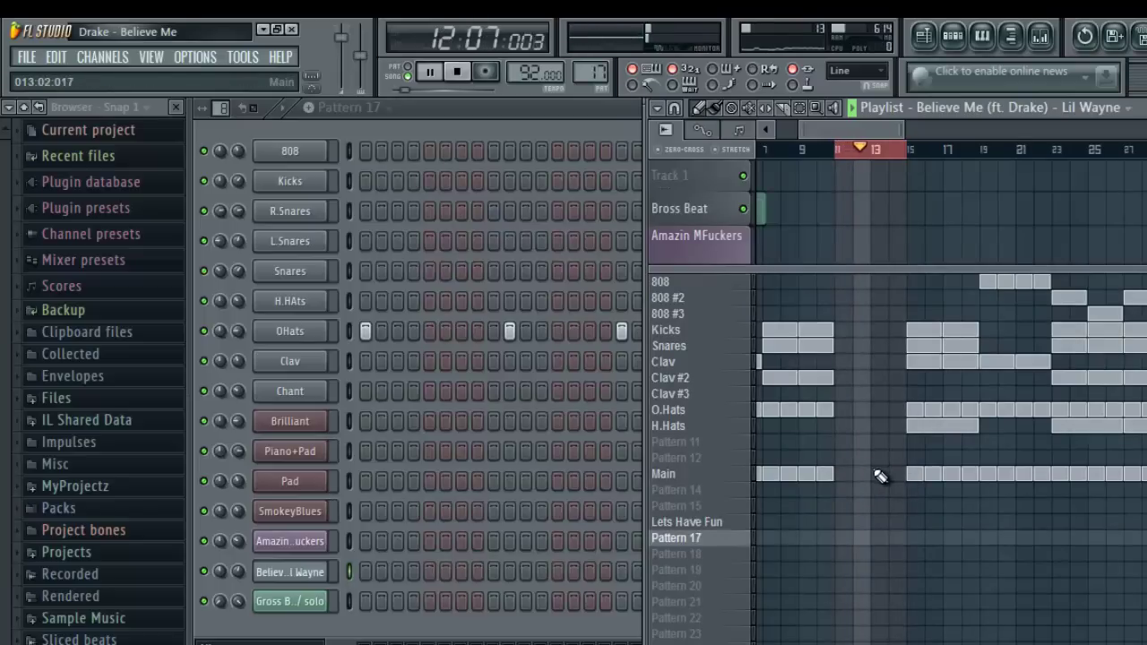
{"action": "left_click", "coordinate": [881, 477]}
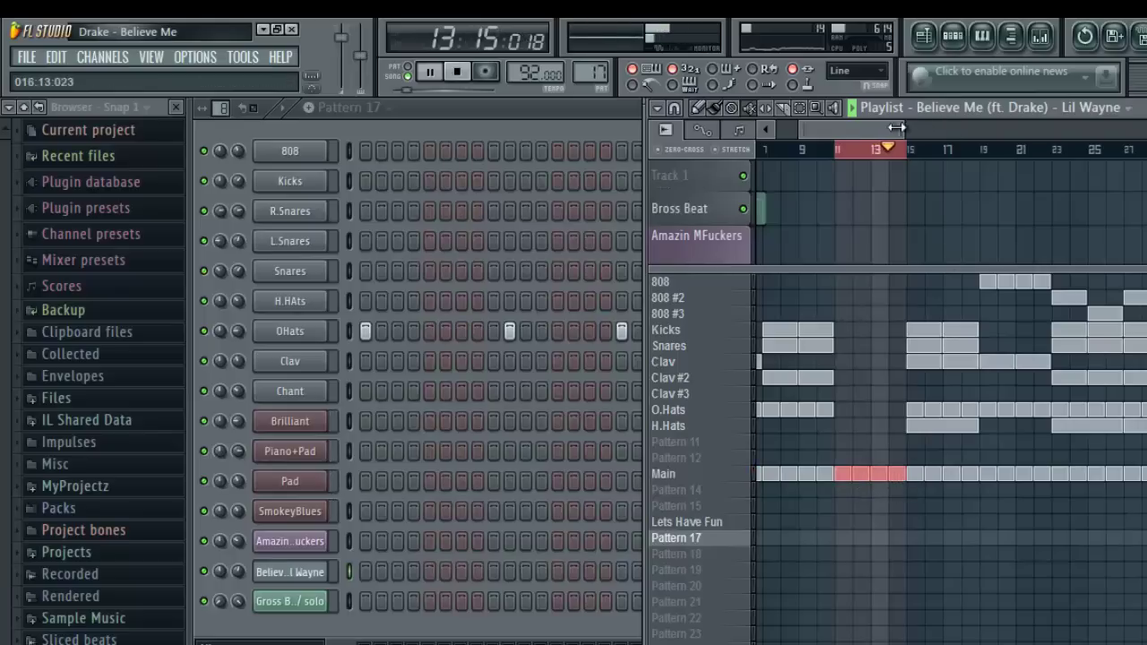
- Place the stretched Believe Me clip at bar 11 on Track 1 over the muted Main clips, and cut it off at bar 15
{"action": "left_click_drag", "start_coordinate": [910, 125], "coordinate": [1095, 130]}
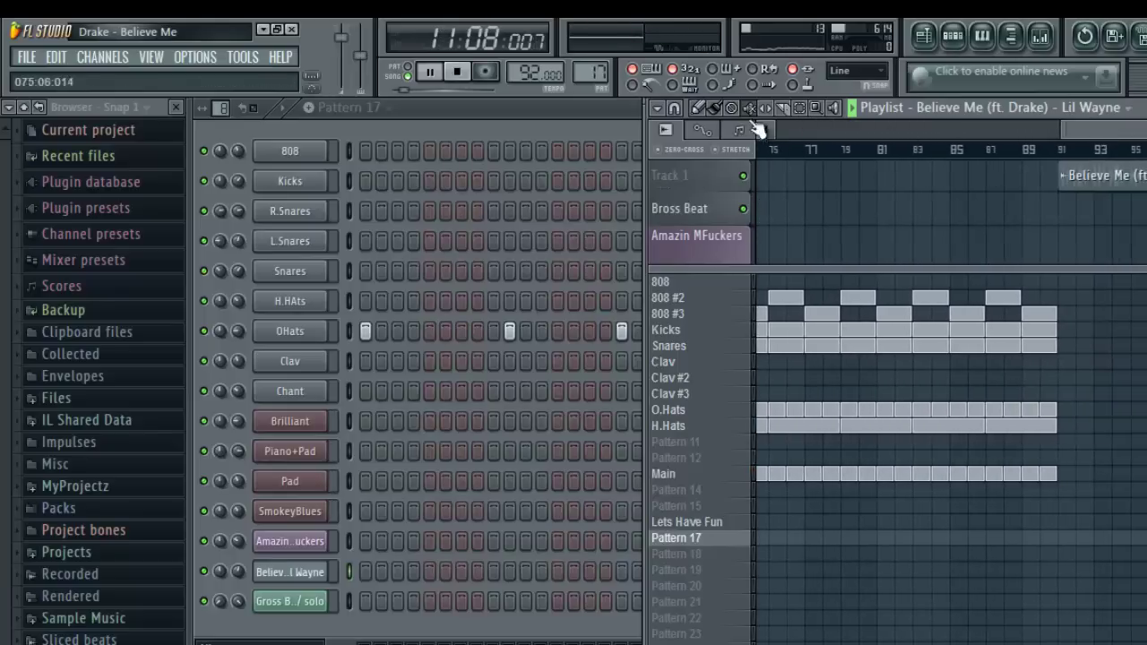
{"action": "mouse_move", "coordinate": [1111, 177]}
{"action": "left_mouse_down"}
{"action": "mouse_move", "coordinate": [455, 182]}
{"action": "mouse_move", "coordinate": [543, 185]}
{"action": "mouse_move", "coordinate": [681, 164]}
{"action": "mouse_move", "coordinate": [991, 197]}
{"action": "mouse_move", "coordinate": [881, 205]}
{"action": "left_mouse_up"}
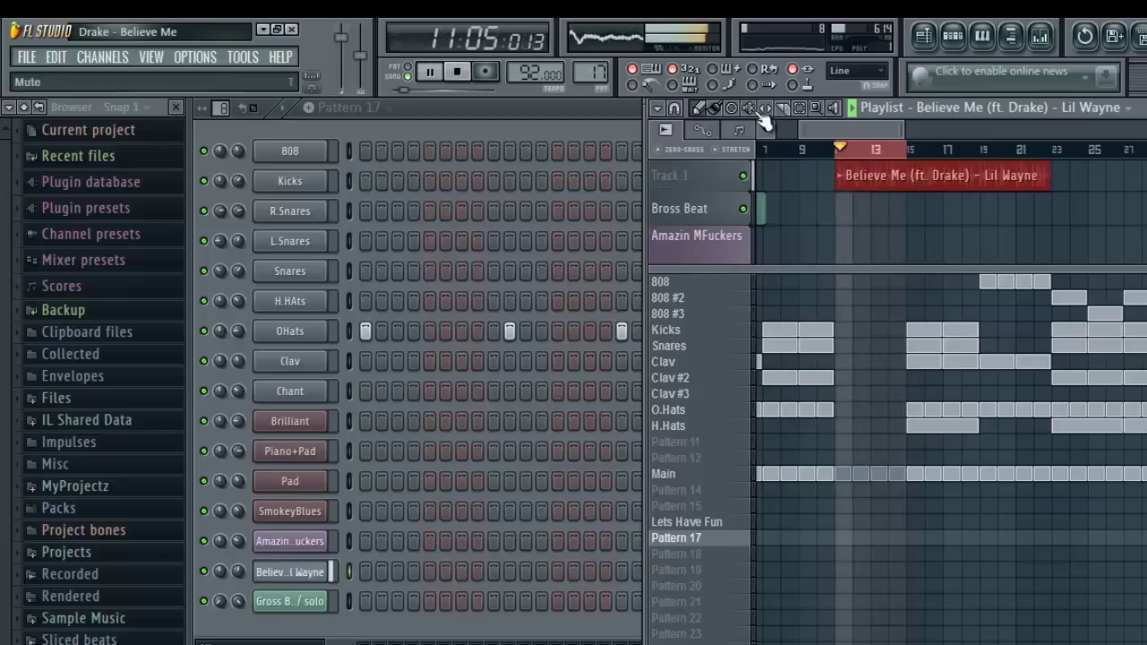
{"action": "left_click_drag", "start_coordinate": [908, 204], "coordinate": [908, 150]}
{"action": "left_click", "coordinate": [716, 109]}
{"action": "right_click", "coordinate": [973, 180]}
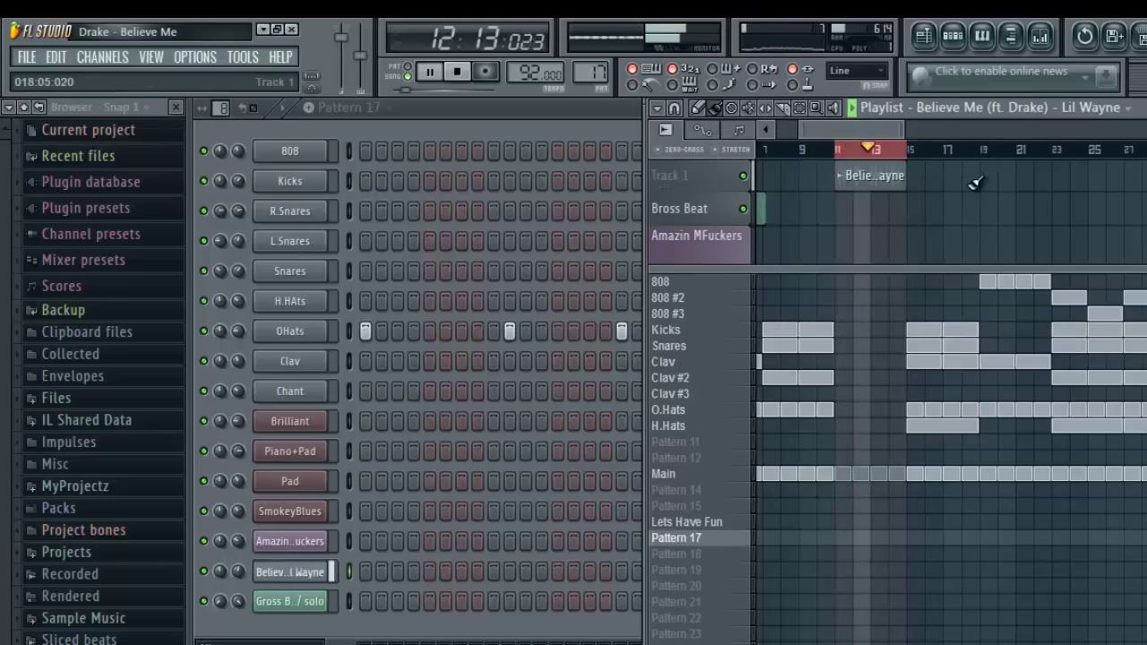
- Clear the time selection, play from bar 10, and lower the channel volume of the Believe Me clip
{"action": "right_click", "coordinate": [863, 155]}
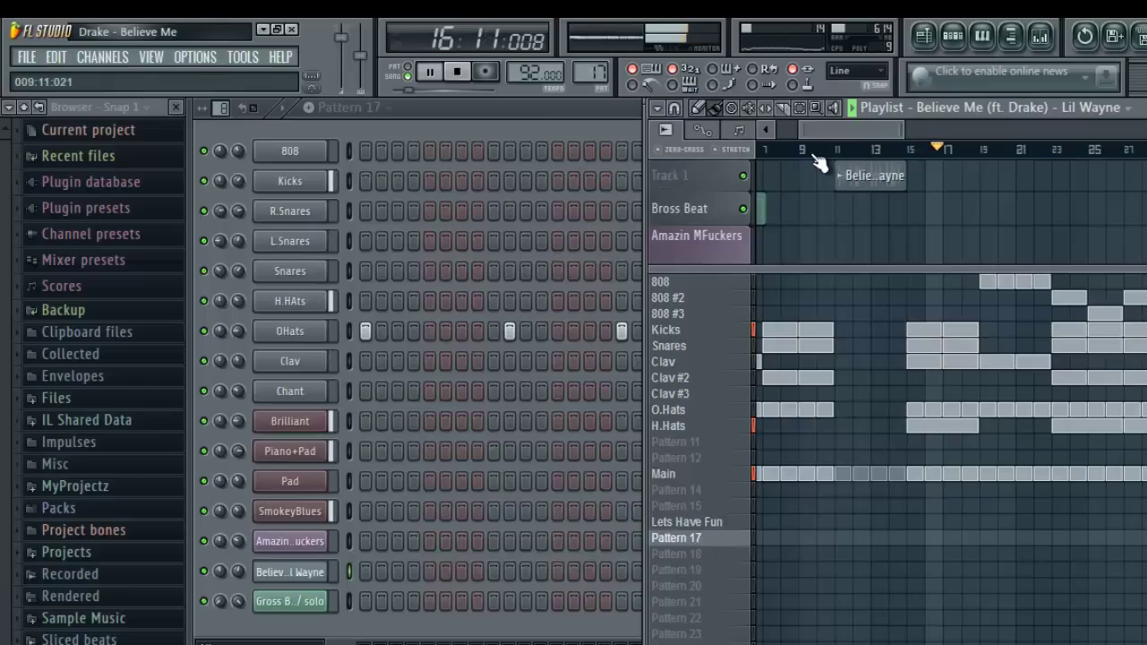
{"action": "left_click", "coordinate": [825, 154]}
{"action": "double_click", "coordinate": [870, 176]}
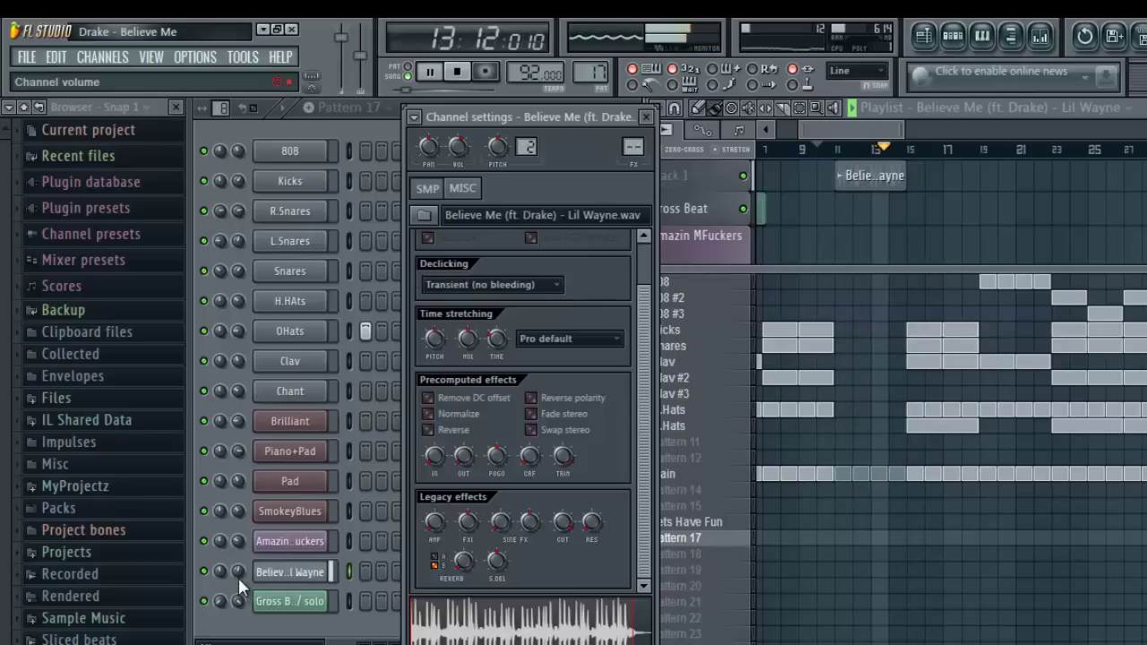
{"action": "left_click_drag", "start_coordinate": [239, 578], "coordinate": [254, 620]}
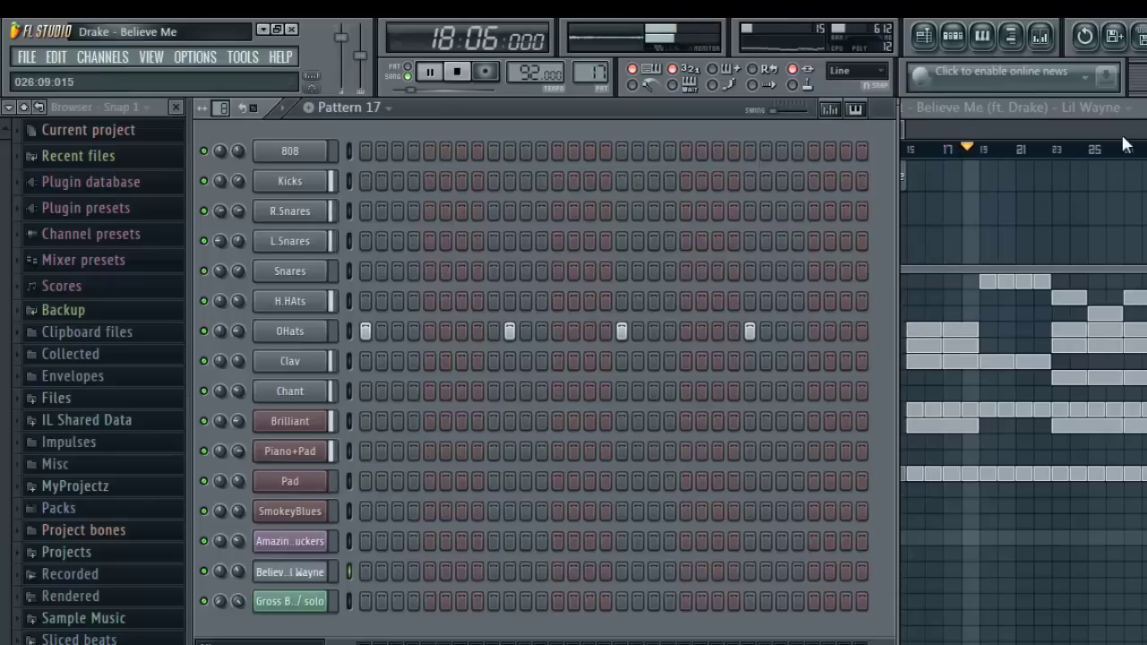
{"action": "left_click", "coordinate": [1131, 109]}
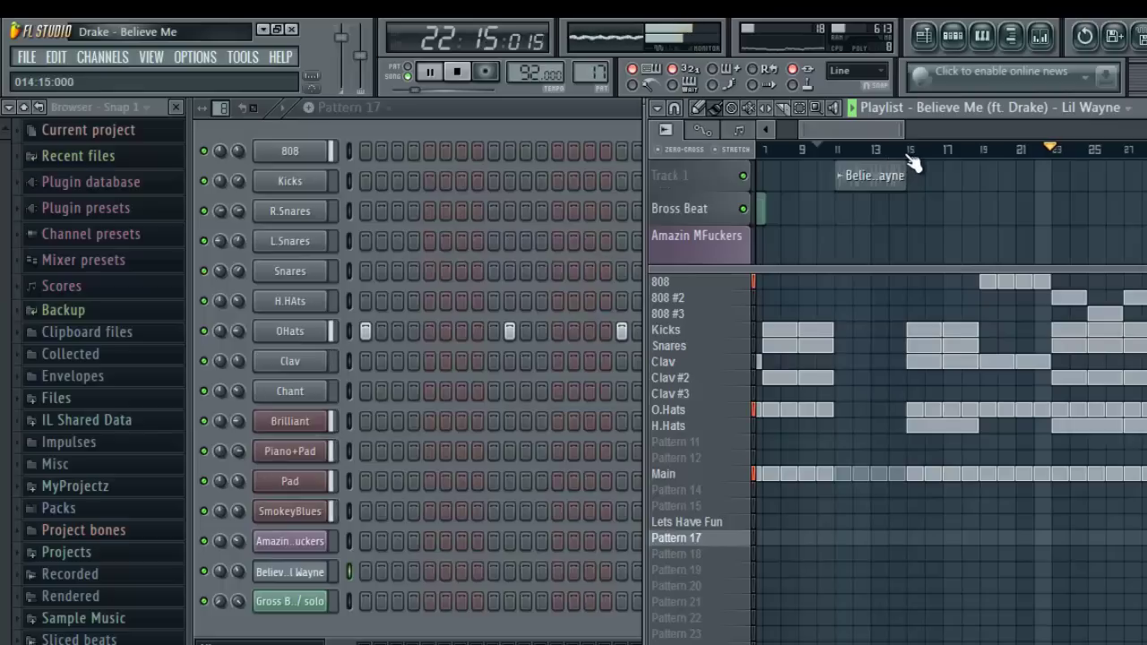
- Select bars 11 to 15, stop playback, and make Main the active pattern in pattern mode
{"action": "left_click_drag", "start_coordinate": [905, 165], "coordinate": [835, 170]}
{"action": "key", "text": "space"}
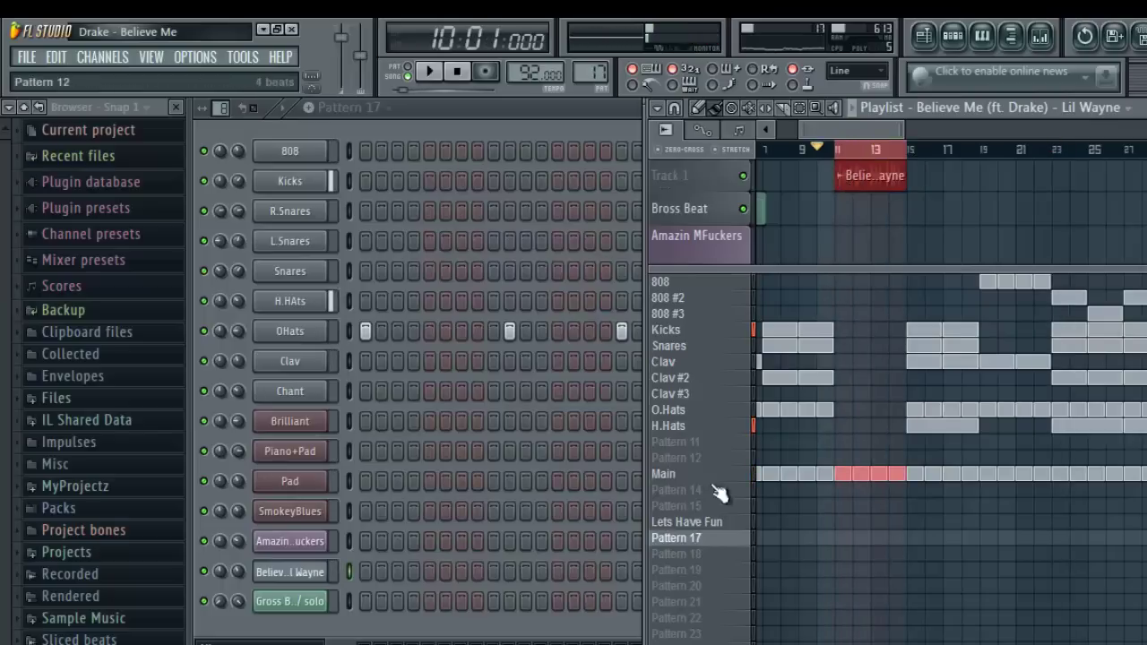
{"action": "left_click", "coordinate": [697, 478]}
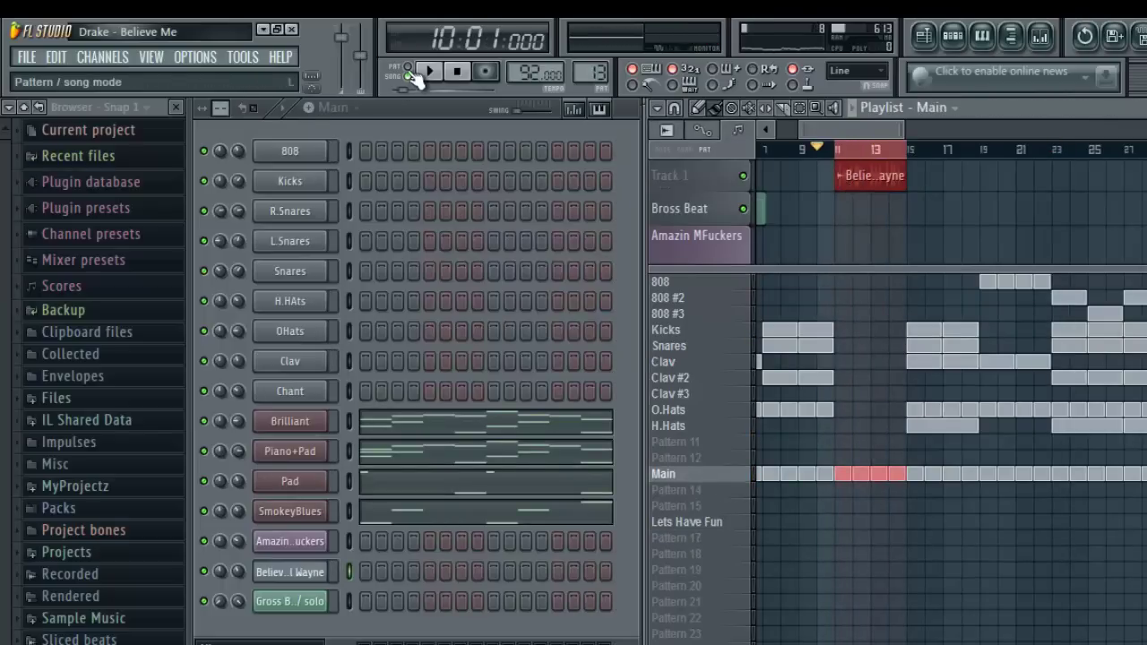
- Export the Main pattern to the Desktop as a wave file named "Believe Me Sample" and start the rendering
{"action": "left_click", "coordinate": [27, 56]}
{"action": "mouse_move", "coordinate": [112, 232]}
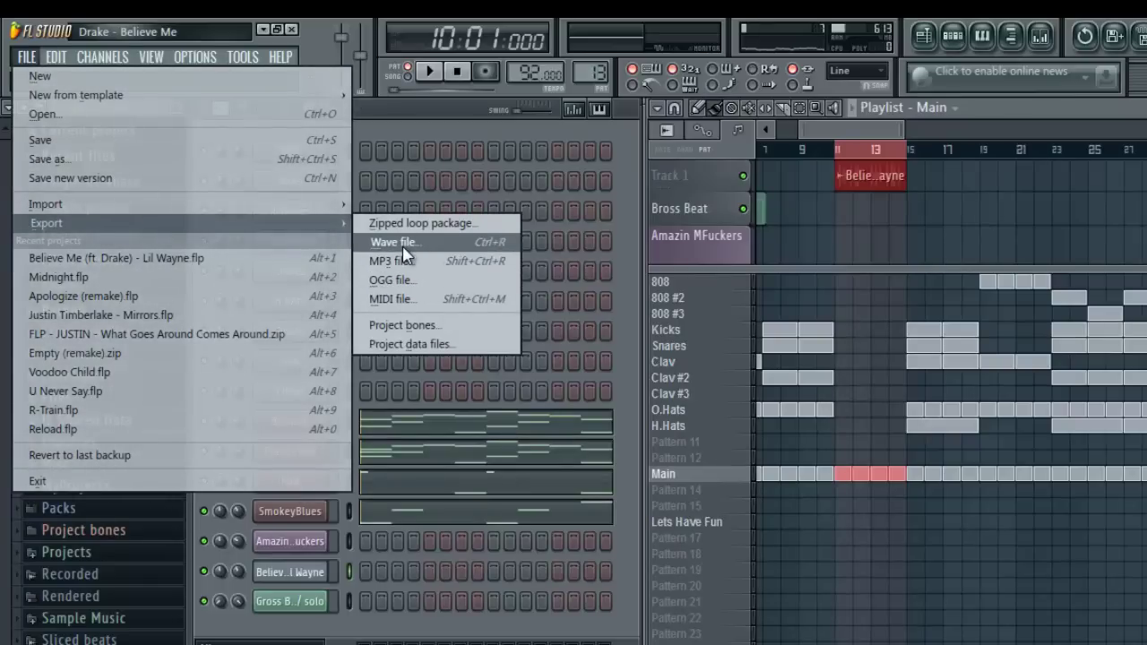
{"action": "left_click", "coordinate": [401, 248]}
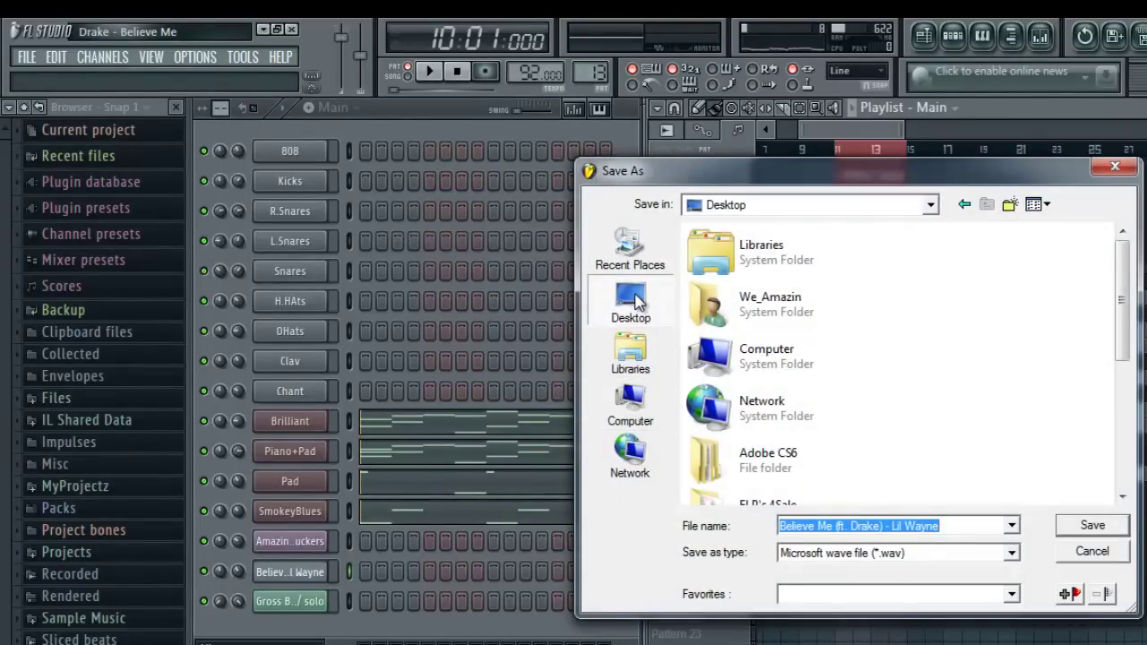
{"action": "left_click_drag", "start_coordinate": [943, 531], "coordinate": [727, 535]}
{"action": "left_click_drag", "start_coordinate": [835, 529], "coordinate": [992, 526]}
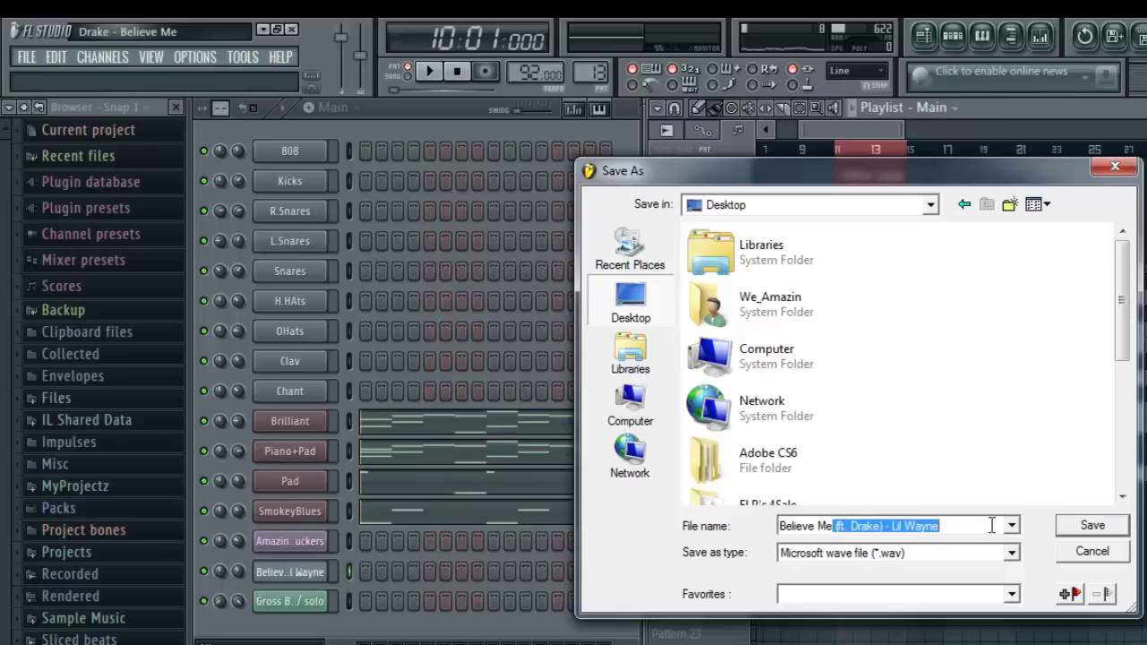
{"action": "type", "text": "Sample"}
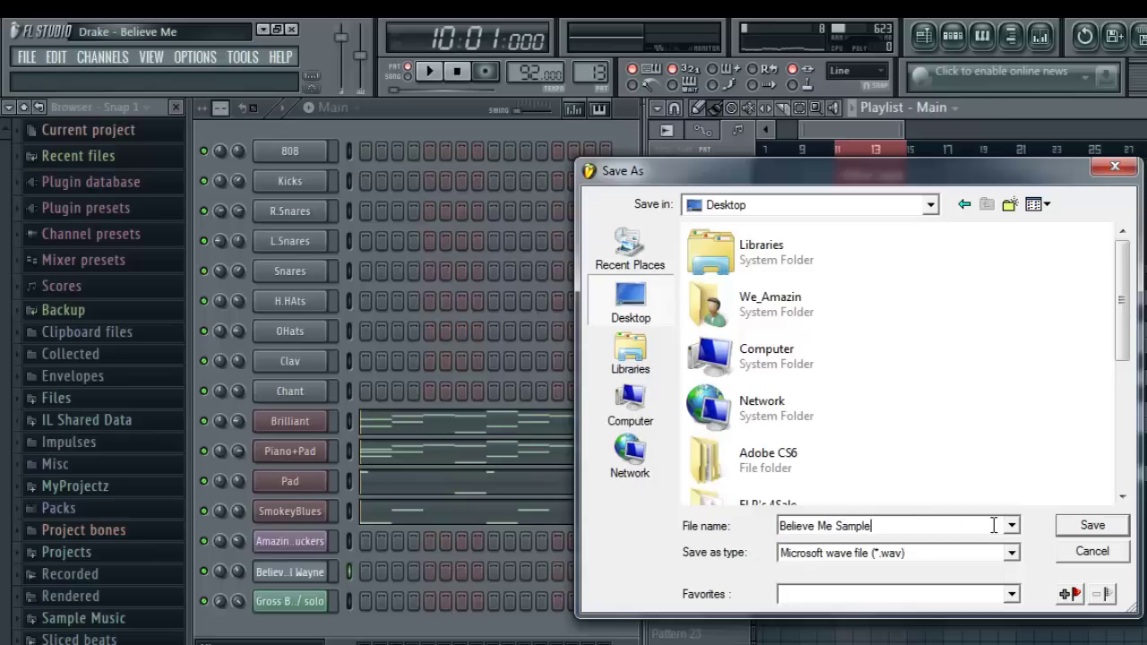
{"action": "left_click", "coordinate": [1116, 527]}
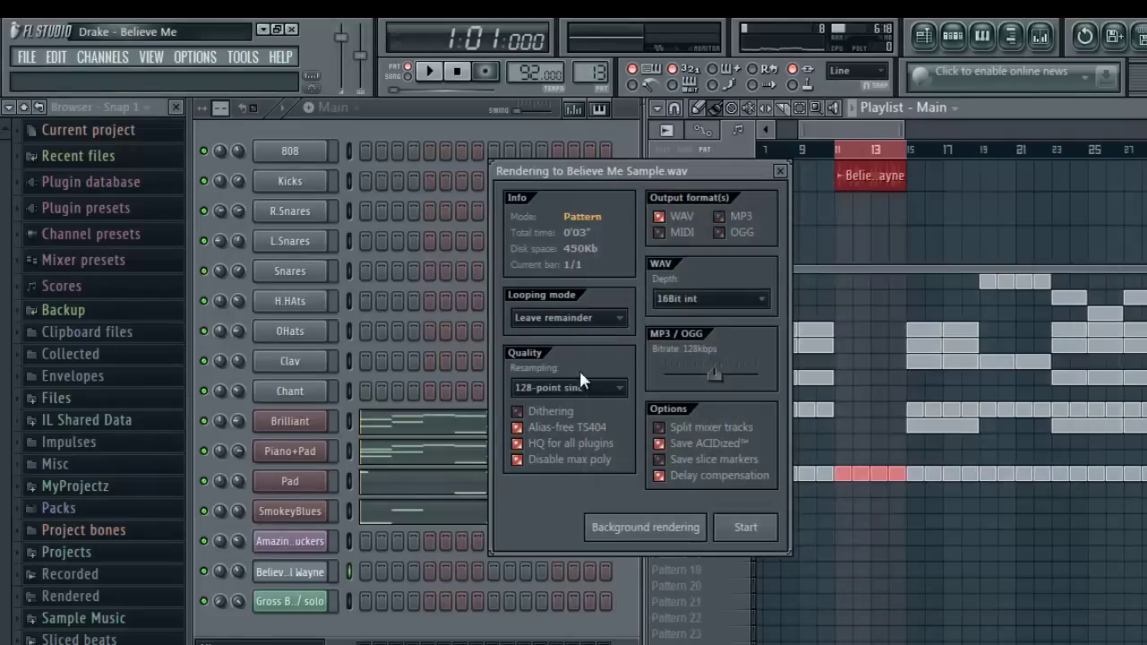
{"action": "left_click", "coordinate": [748, 529]}
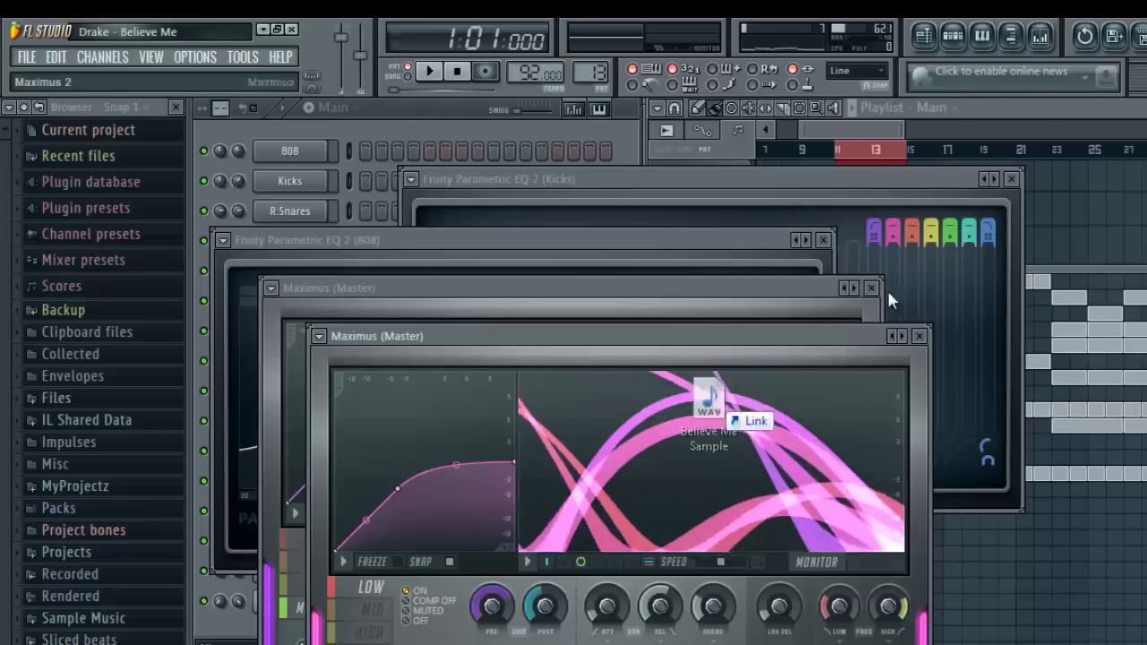
- Import the rendered Believe Me Sample at bar 11 on the Bross Beat track, mute Track 1, and play from bar 11
{"action": "left_click_drag", "start_coordinate": [890, 300], "coordinate": [847, 220]}
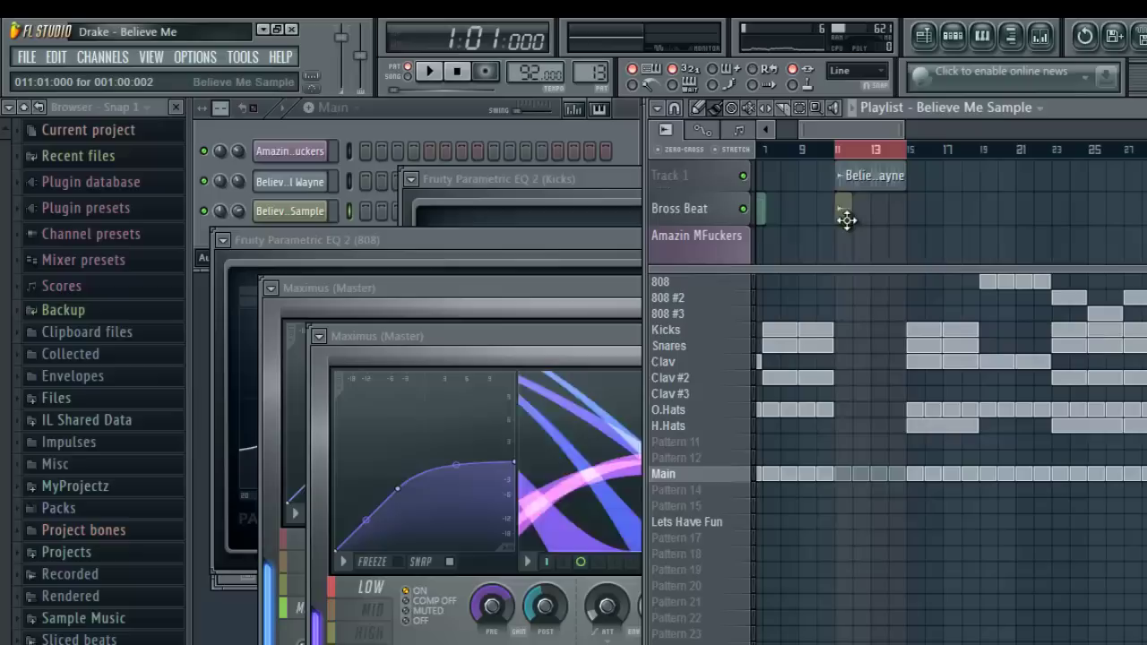
{"action": "left_click", "coordinate": [744, 176]}
{"action": "key", "text": "space"}
{"action": "left_click", "coordinate": [842, 152]}
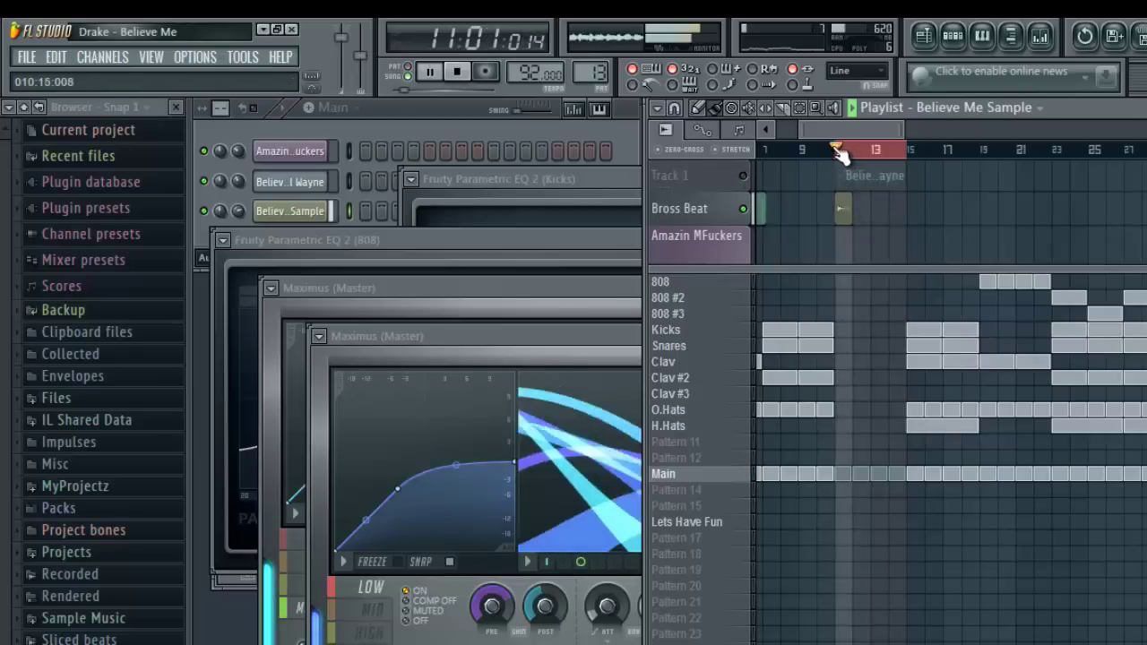
- Add a second copy of the Believe Me Sample clip at bar 13 on the Bross Beat track
{"action": "left_click", "coordinate": [845, 213]}
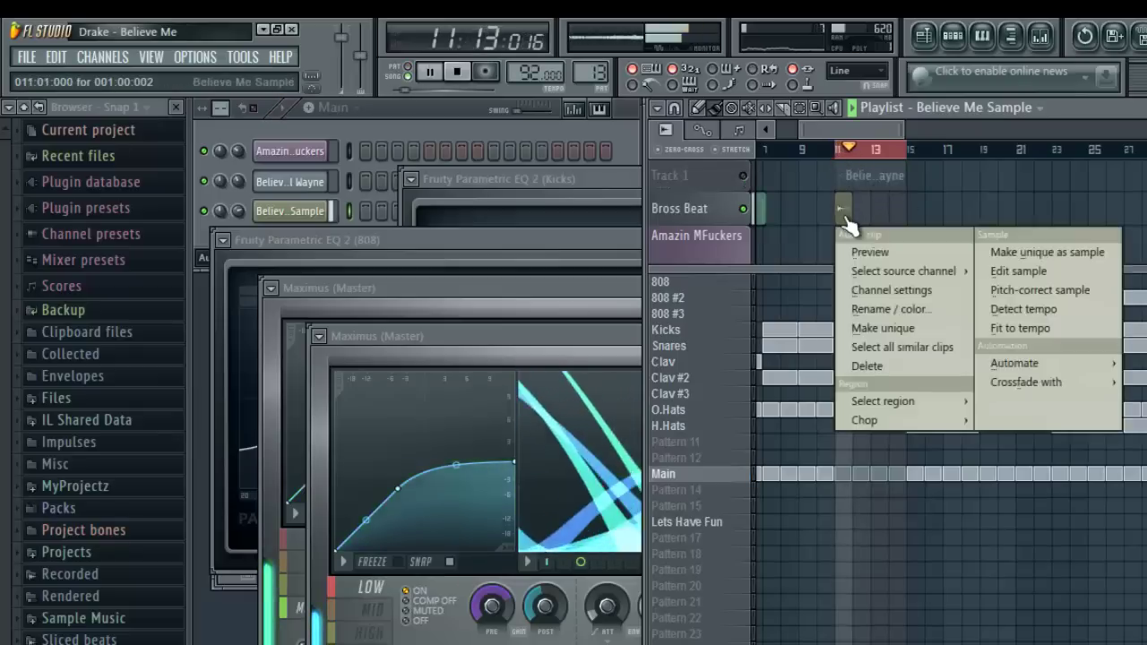
{"action": "left_click", "coordinate": [843, 203]}
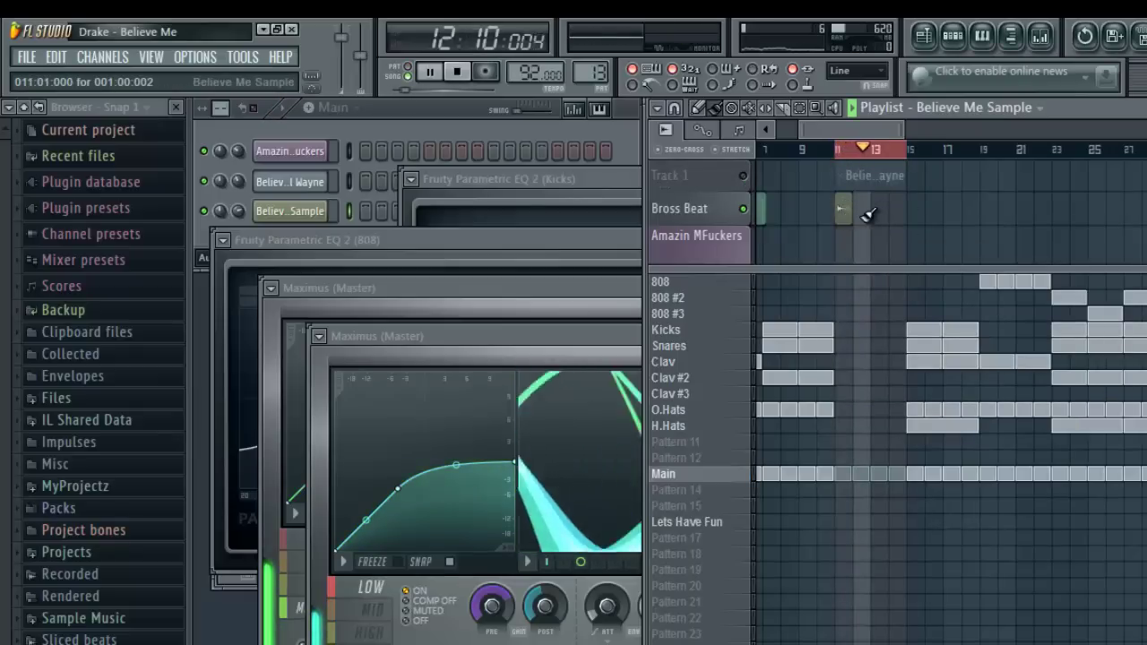
{"action": "left_click", "coordinate": [871, 212]}
- Open the Believe Me Sample clip's channel settings and try a time-stretch length of 2 beats
{"action": "double_click", "coordinate": [843, 215]}
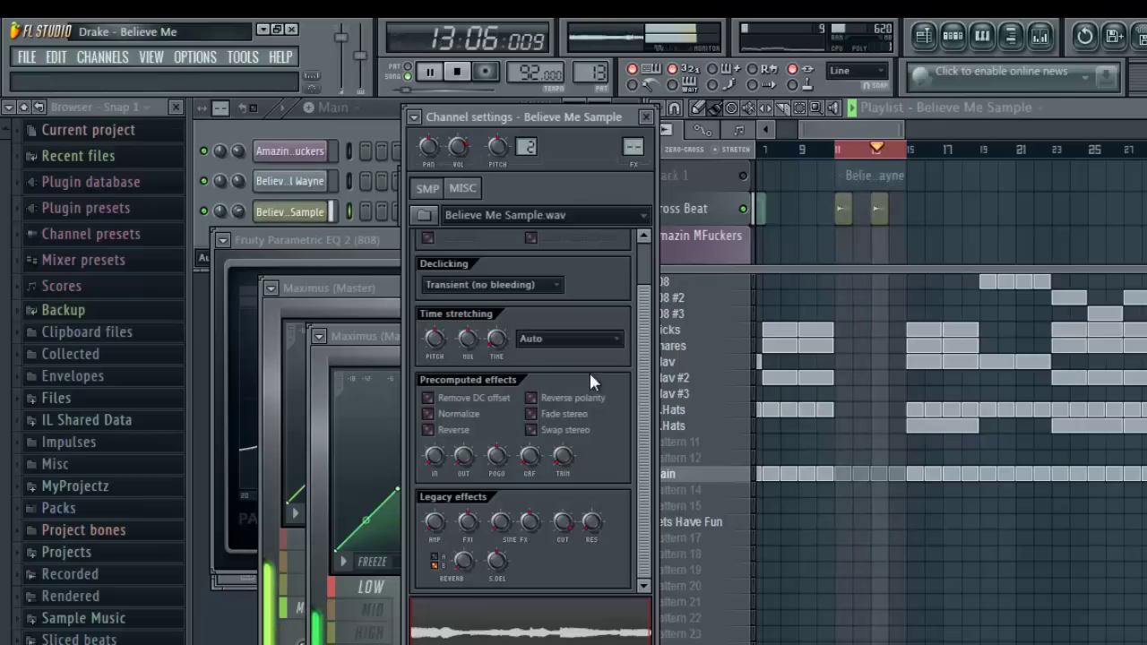
{"action": "right_click", "coordinate": [495, 340]}
{"action": "left_click", "coordinate": [534, 436]}
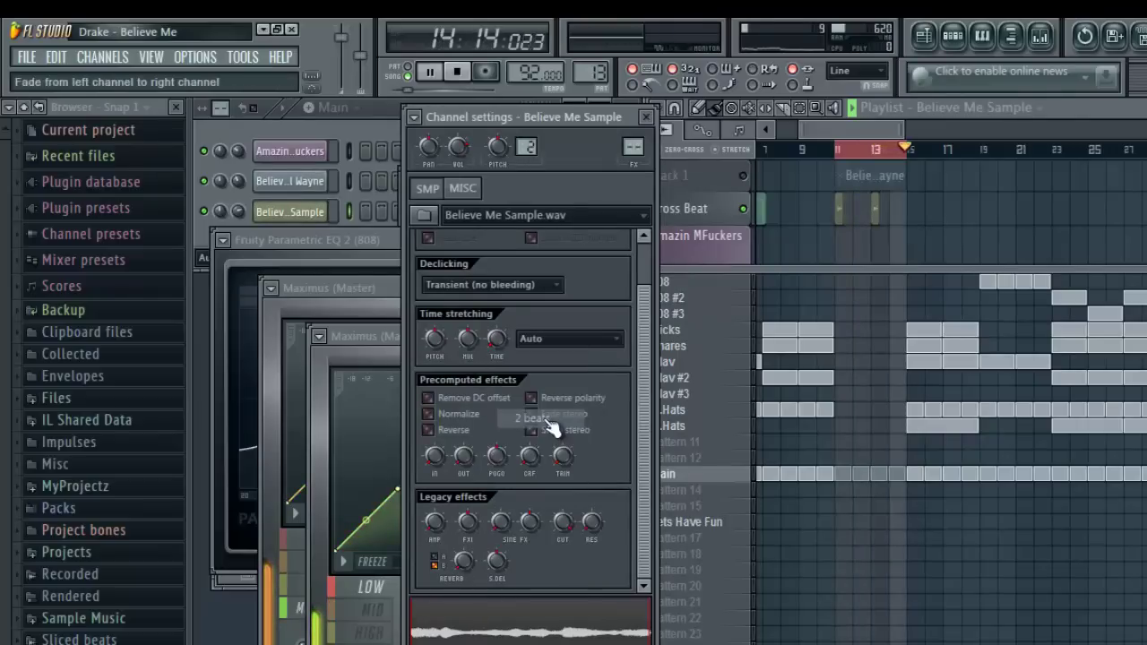
- Set the Believe Me Sample's time-stretch length to 4 bars and delete the extra copy at bar 13
{"action": "right_click", "coordinate": [499, 337]}
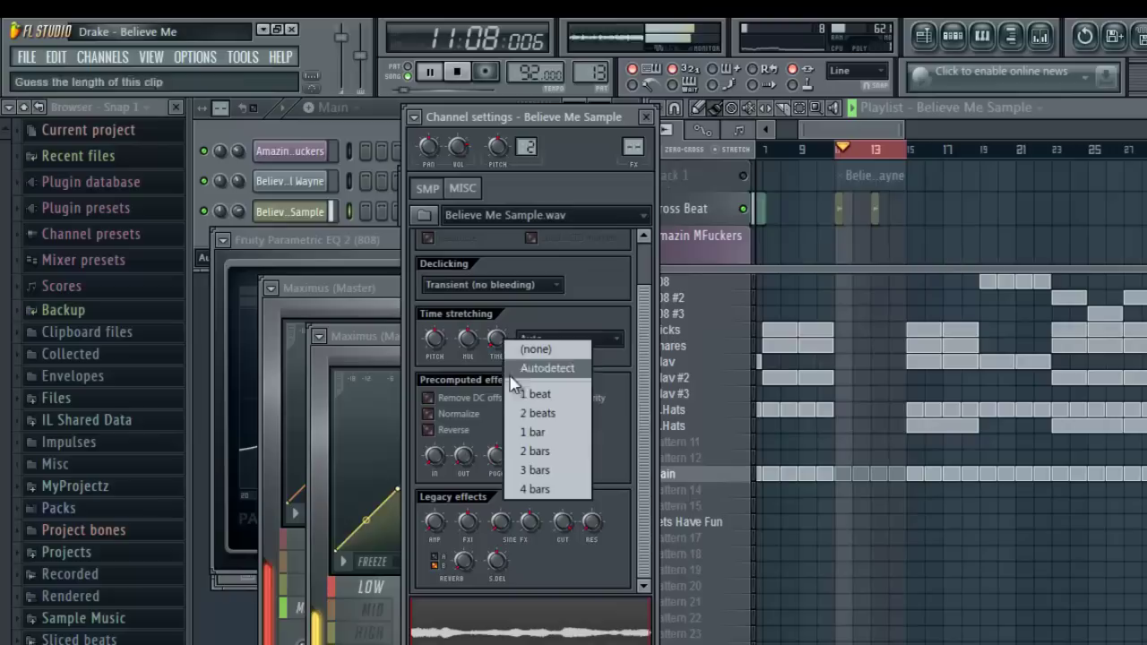
{"action": "left_click", "coordinate": [544, 478]}
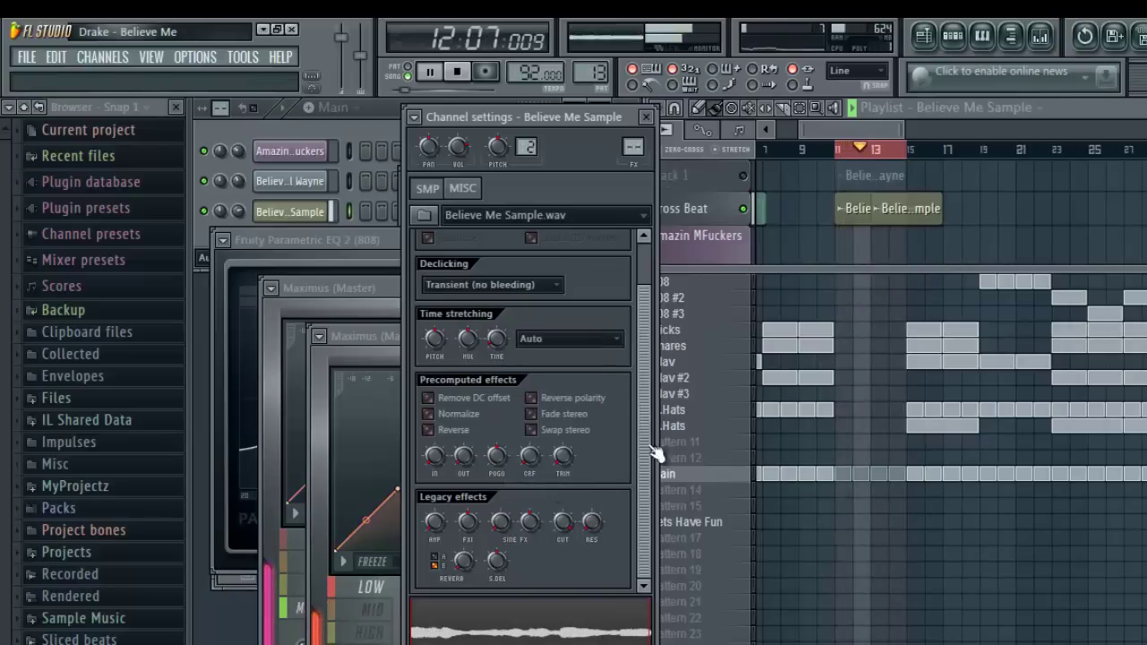
{"action": "right_click", "coordinate": [916, 221]}
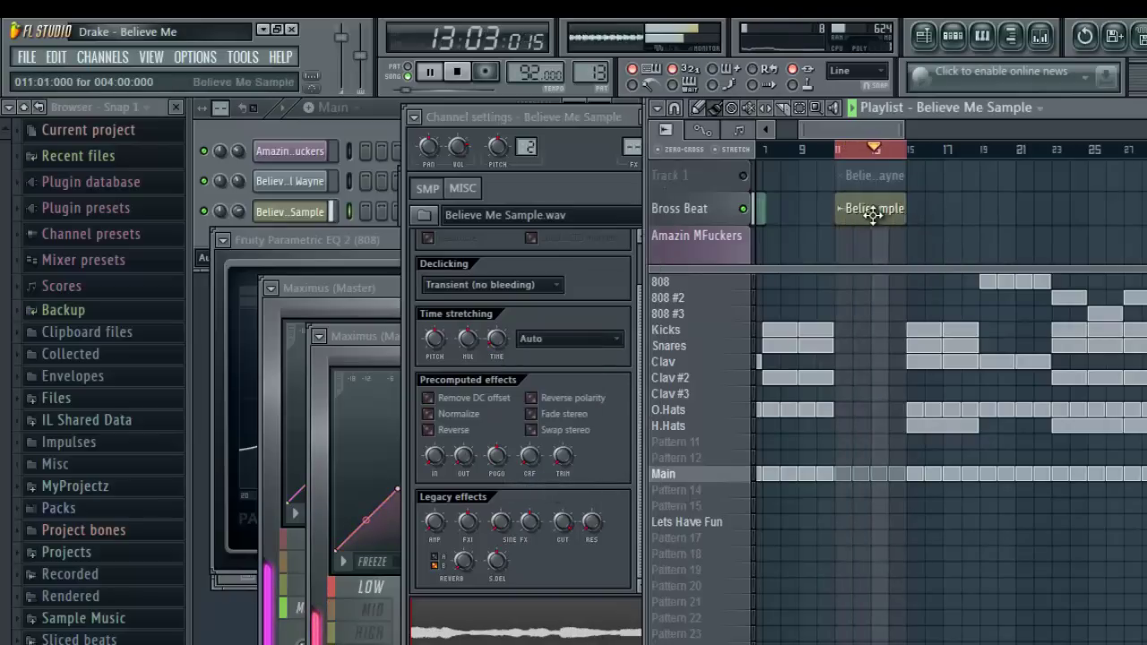
- Set the Believe Me Sample's time-stretch length to 2 bars and place a second copy at bar 13 on the Bross Beat track
{"action": "right_click", "coordinate": [496, 338]}
{"action": "left_click", "coordinate": [544, 453]}
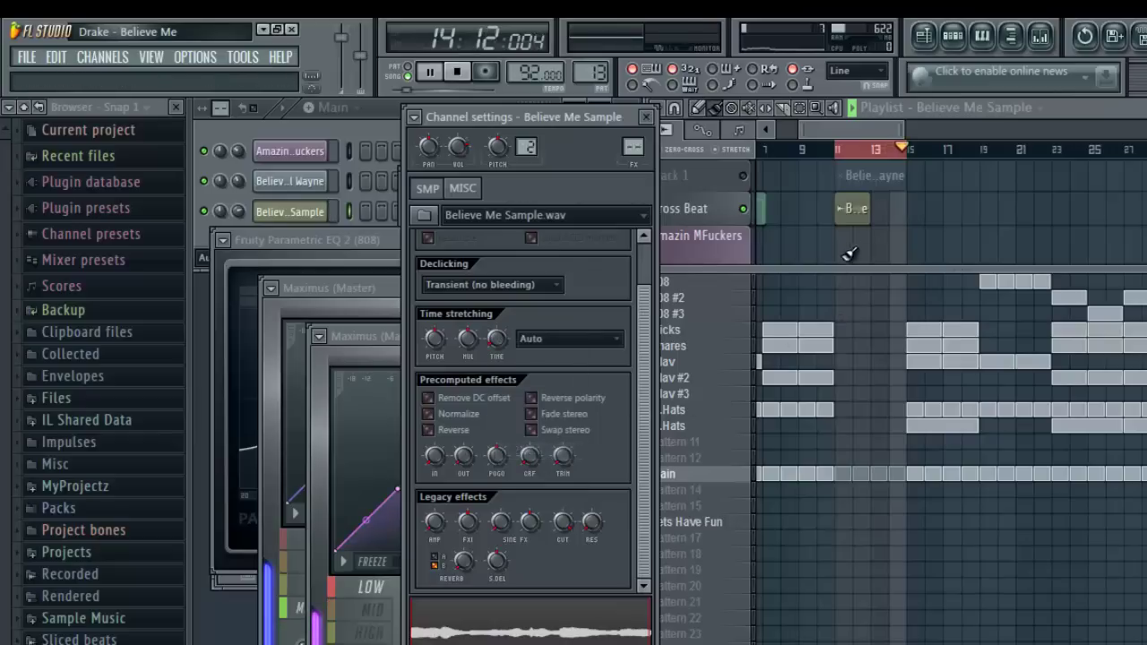
{"action": "left_click", "coordinate": [857, 209]}
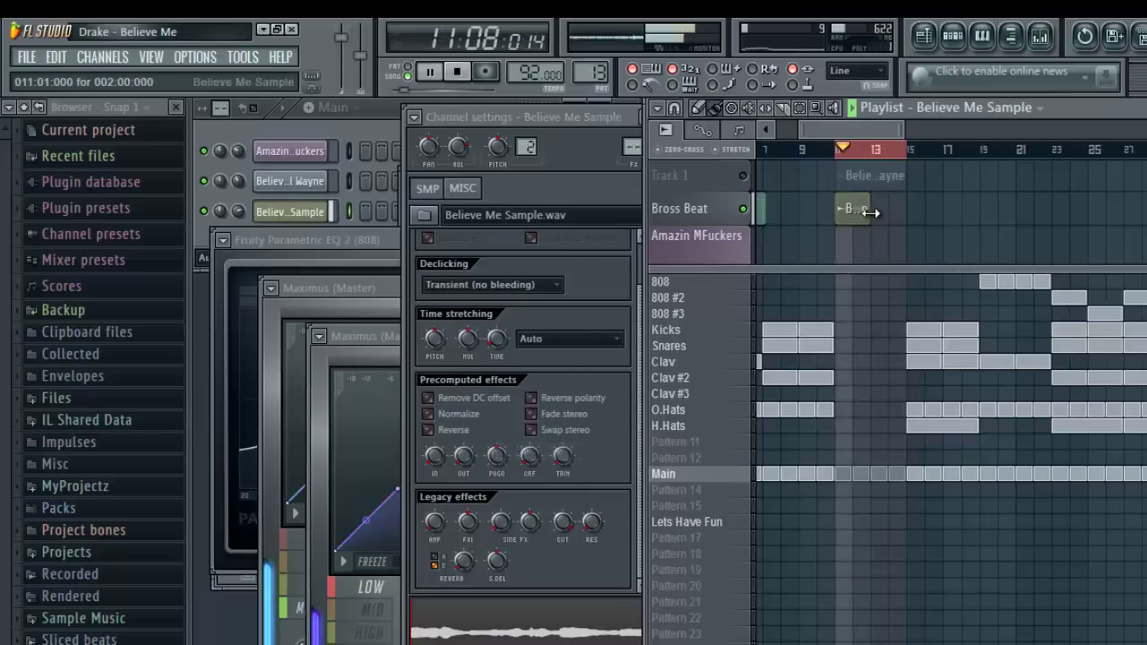
{"action": "left_click", "coordinate": [886, 210]}
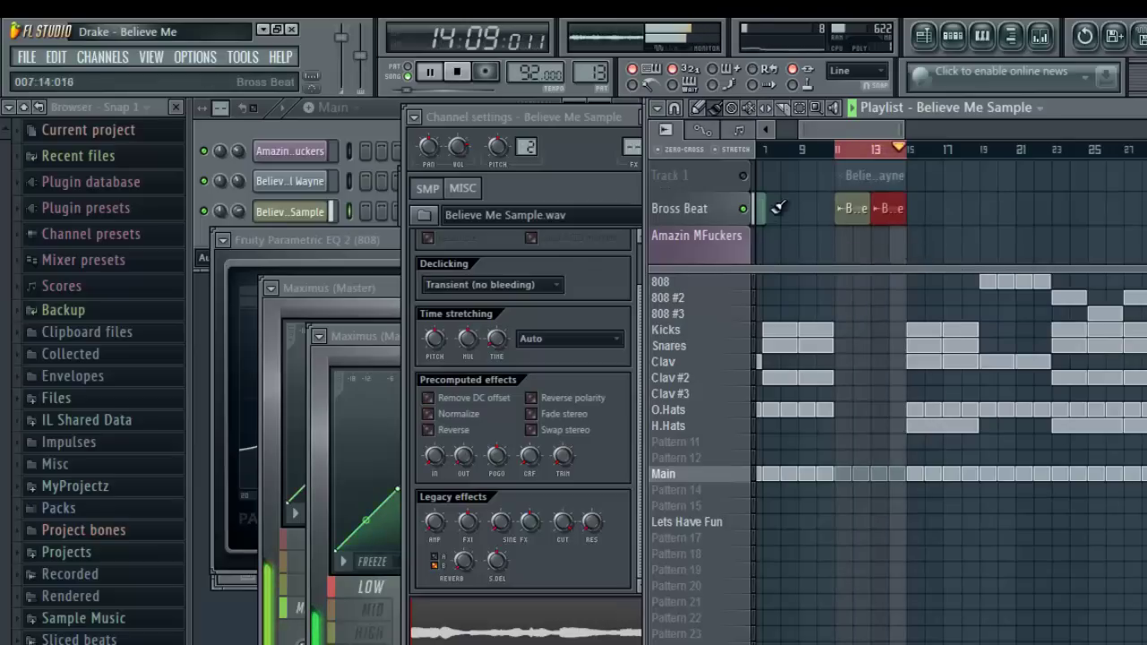
- Compare the stretched sample with Track 1 by briefly unmuting it, clear the loop selection, and play from bar 9
{"action": "left_click", "coordinate": [744, 176]}
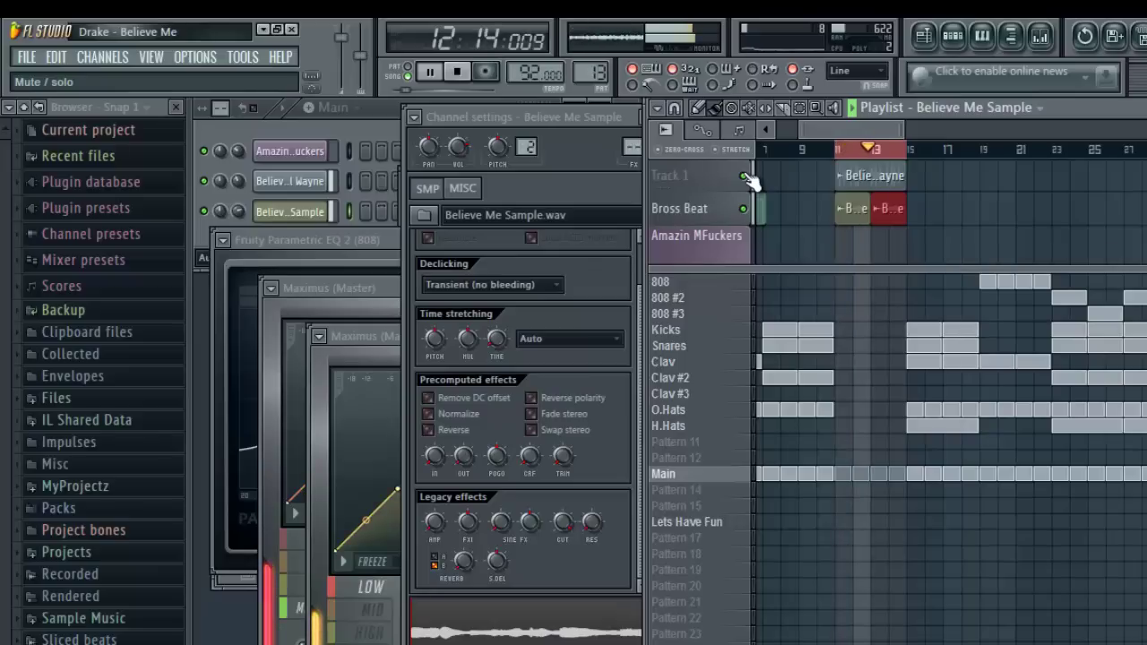
{"action": "left_click", "coordinate": [744, 176]}
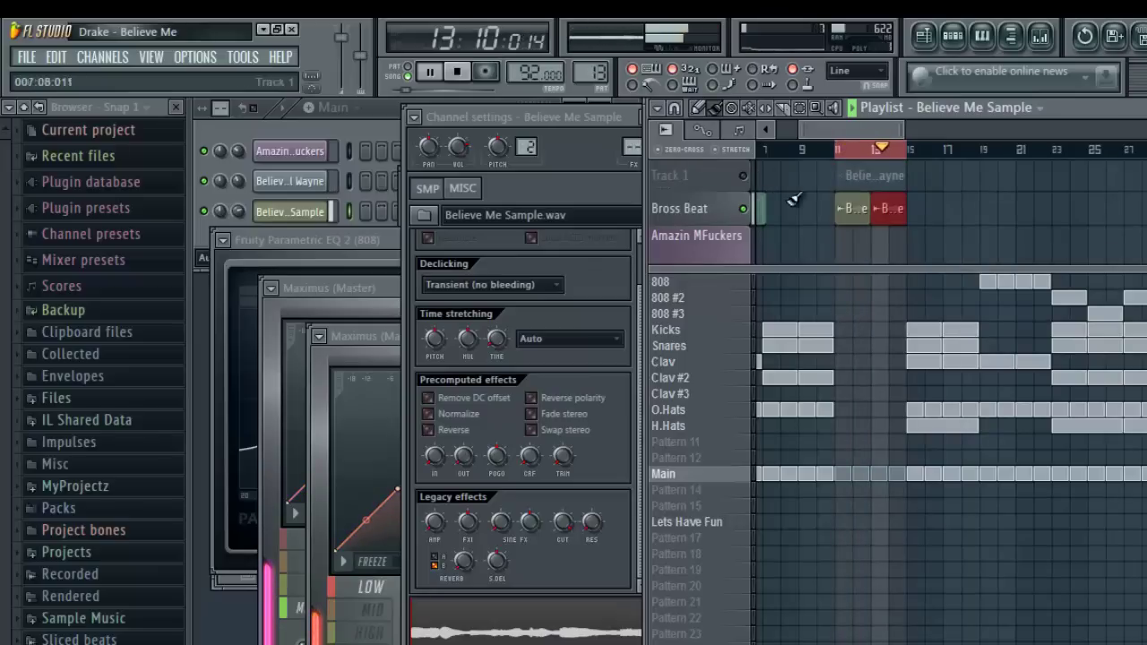
{"action": "right_click", "coordinate": [803, 155]}
{"action": "left_click", "coordinate": [804, 157]}
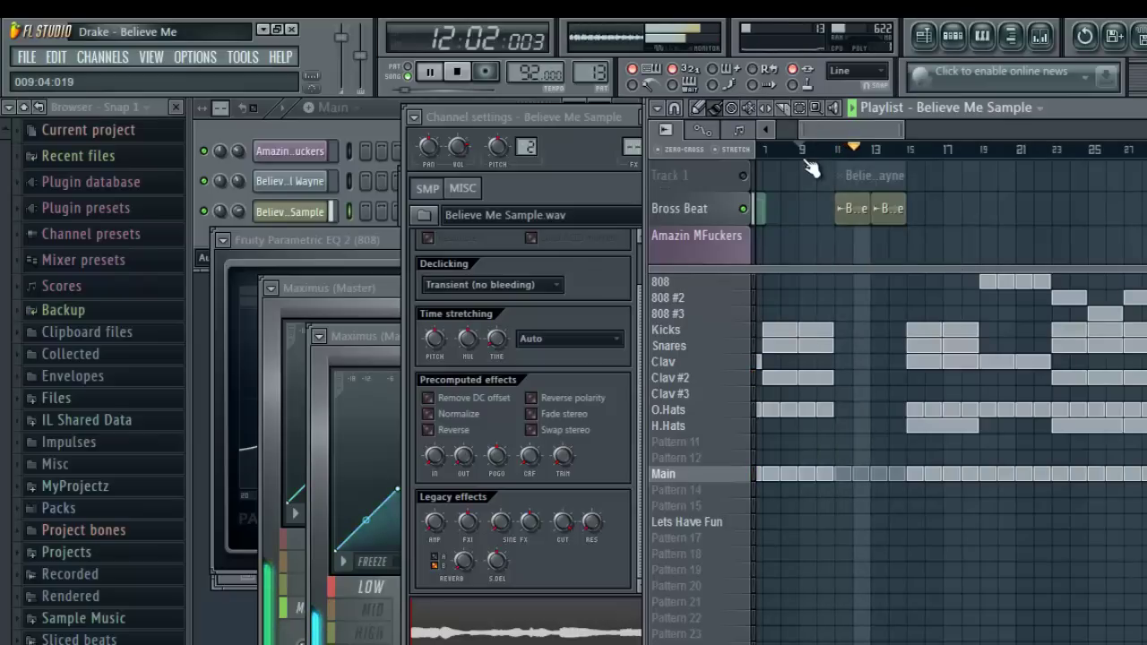
- Adjust the Believe Me Sample channel's volume and delete the original song clip at bar 11 on Track 1
{"action": "left_click", "coordinate": [355, 144]}
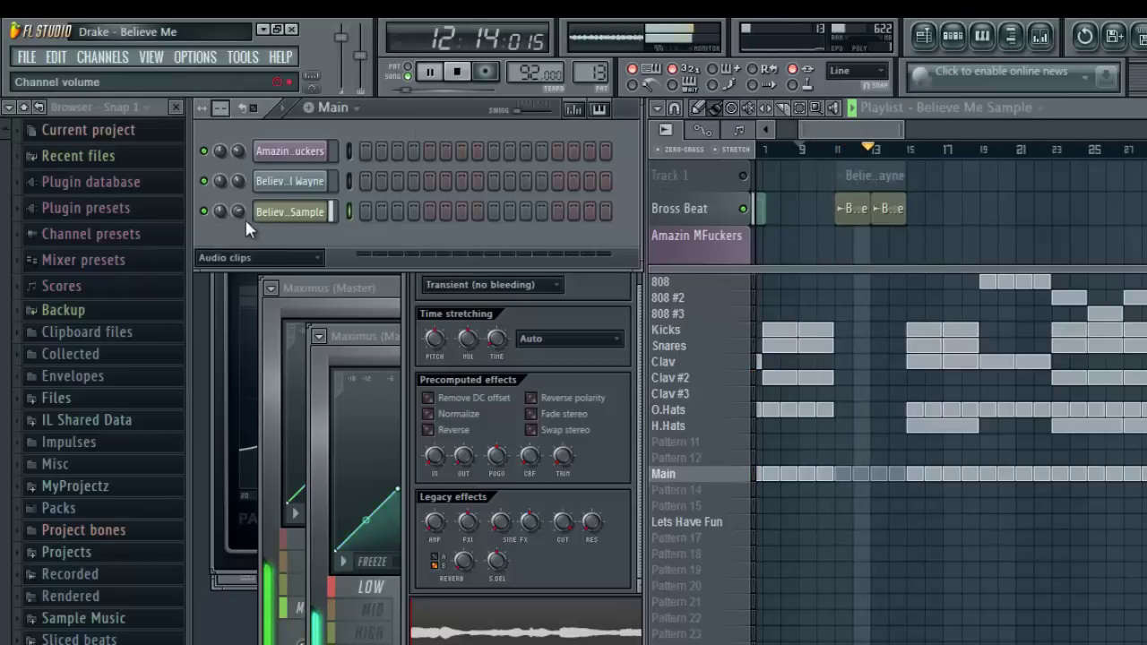
{"action": "left_click_drag", "start_coordinate": [243, 215], "coordinate": [248, 211]}
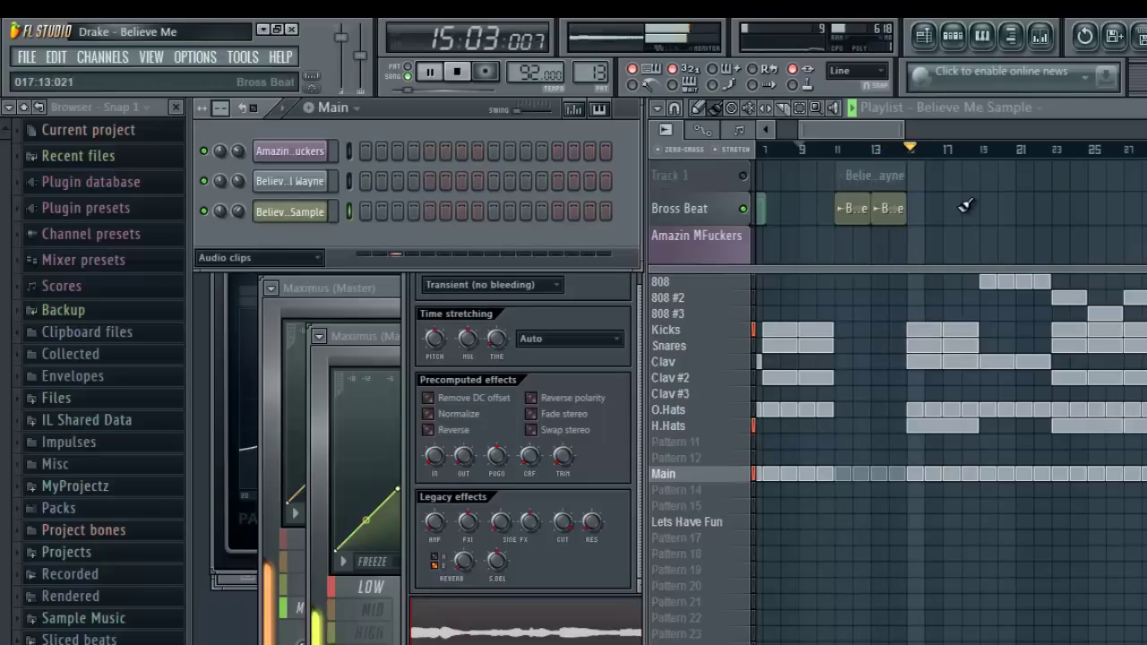
{"action": "right_click", "coordinate": [900, 184]}
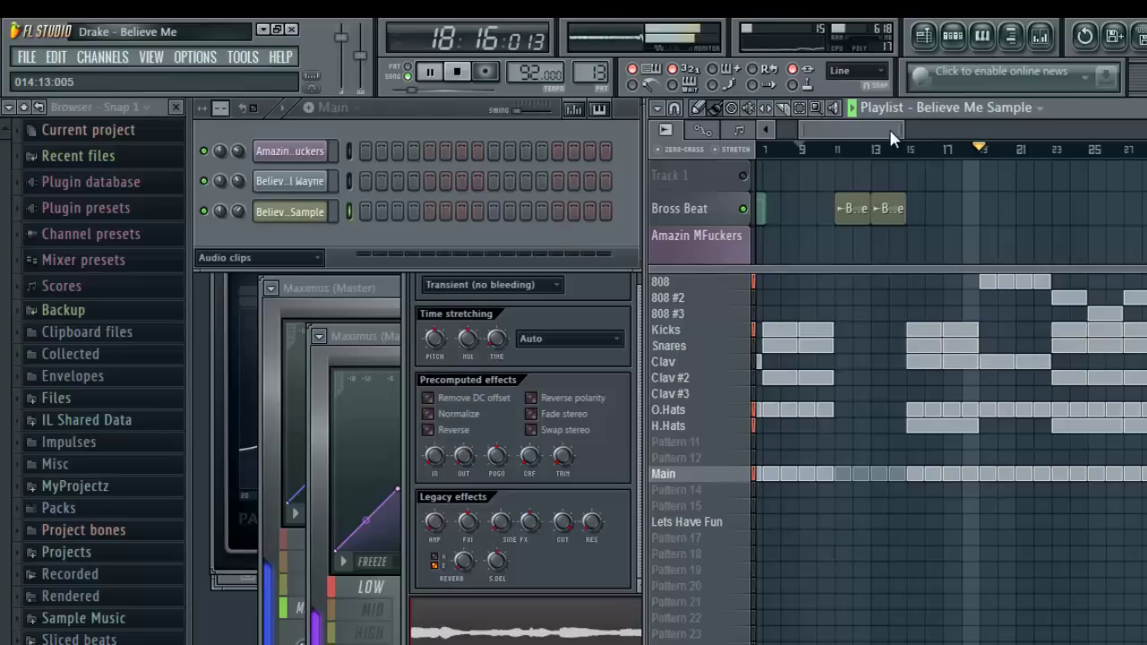
- Loop bars 19 to 23 and remove the Main pattern blocks at bars 21 and 22
{"action": "left_click_drag", "start_coordinate": [892, 128], "coordinate": [912, 125]}
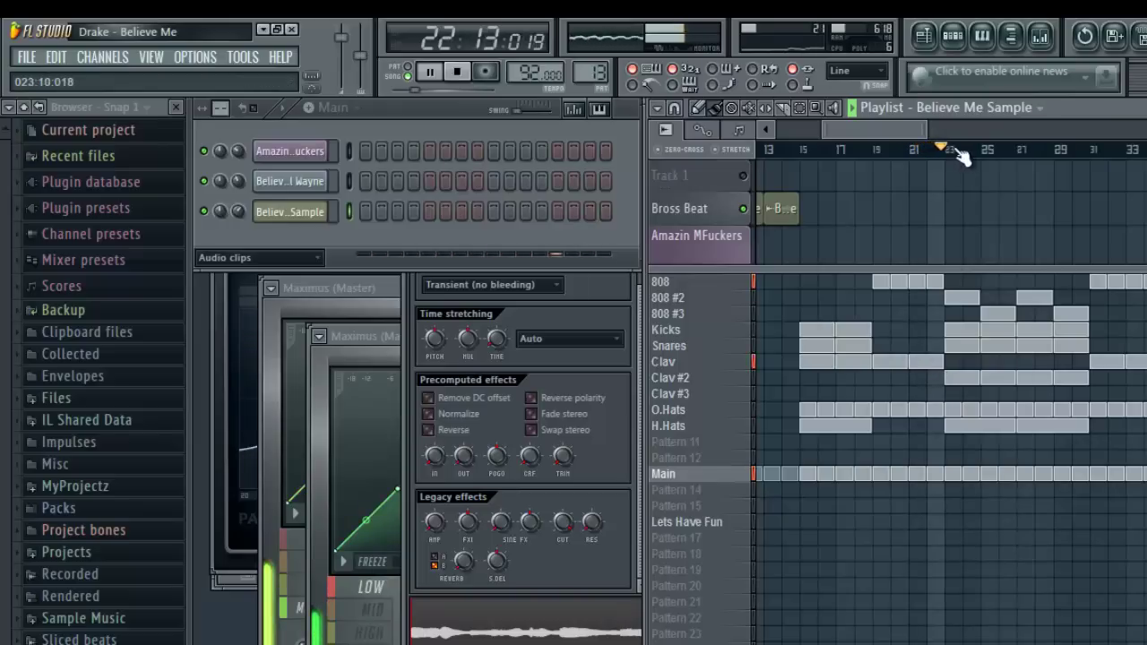
{"action": "left_click_drag", "start_coordinate": [946, 154], "coordinate": [878, 168]}
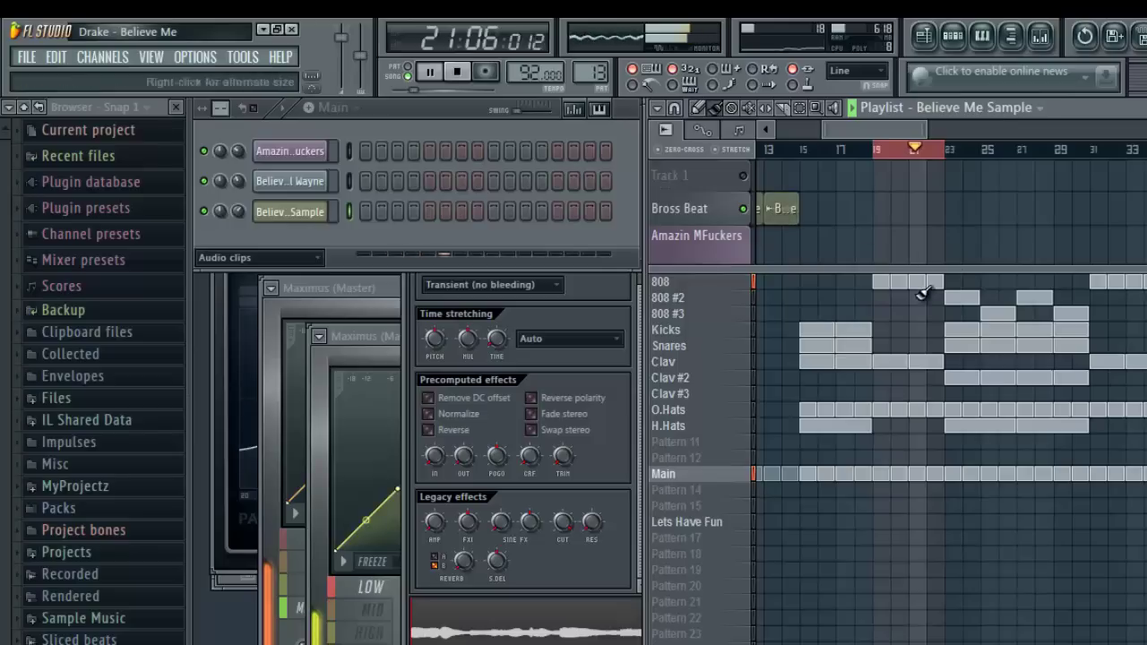
{"action": "right_click", "coordinate": [921, 472]}
{"action": "right_click", "coordinate": [934, 472]}
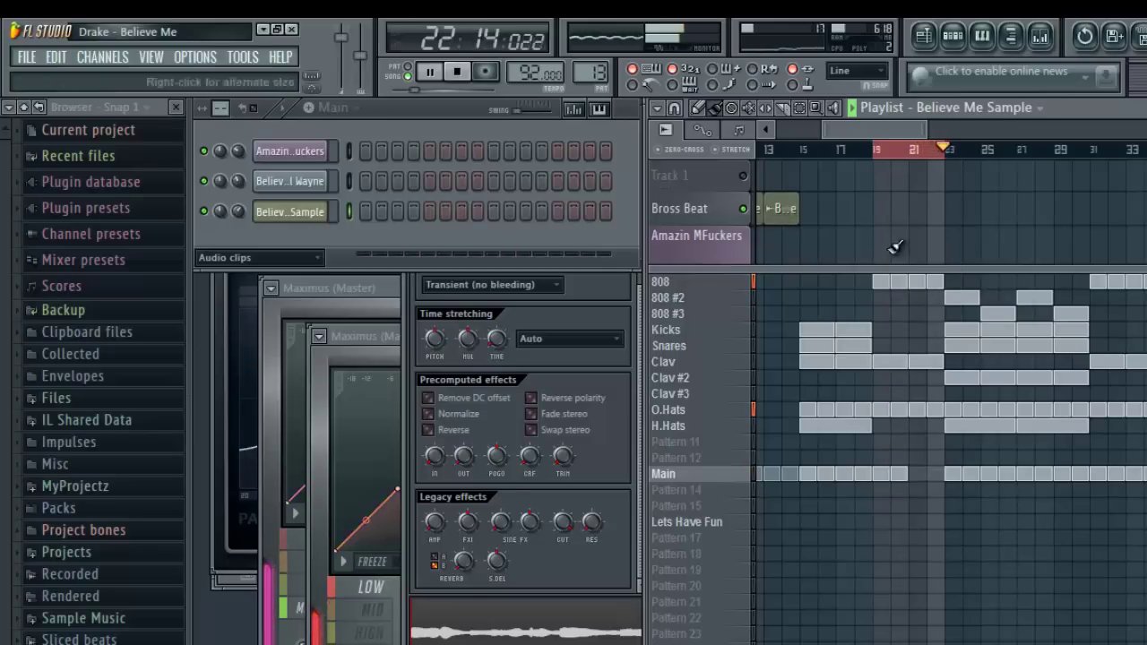
- Place a Believe Me Sample clip at bar 19 on Bross Beat, shift the two Main blocks to bars 21–22, and clear the loop
{"action": "left_click", "coordinate": [918, 207]}
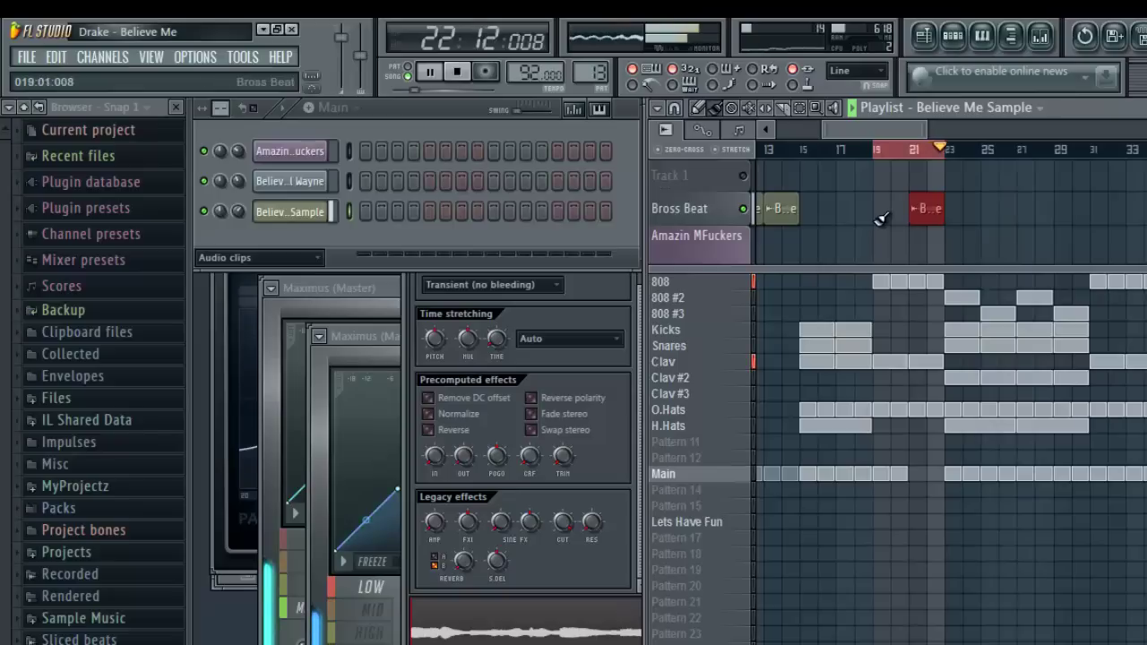
{"action": "left_click_drag", "start_coordinate": [927, 210], "coordinate": [887, 213]}
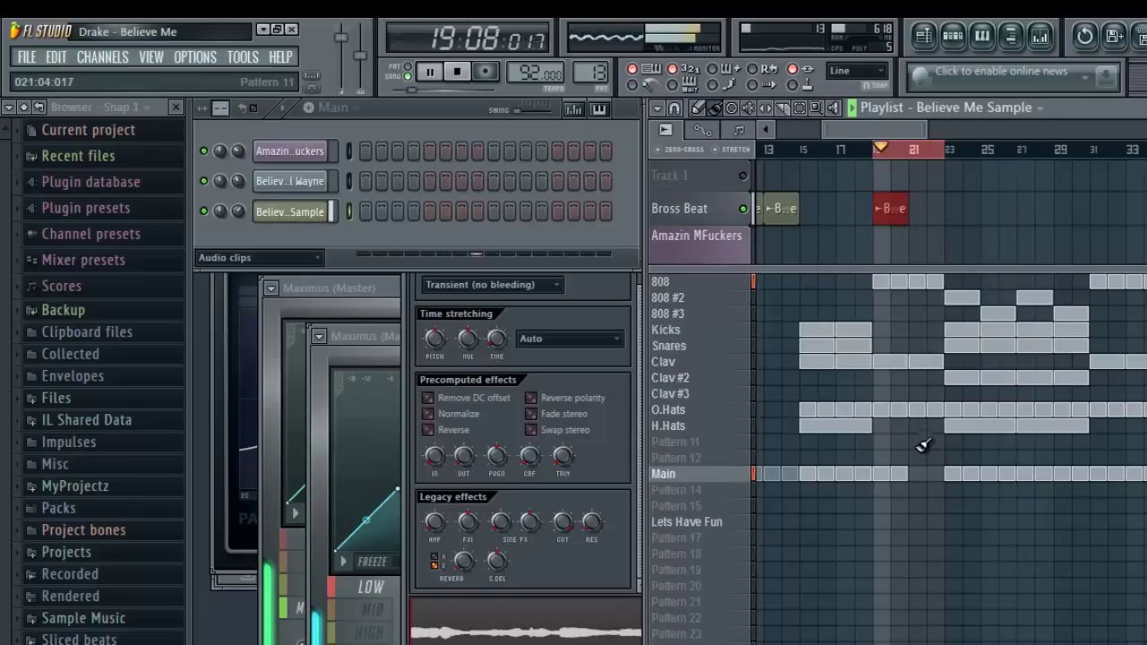
{"action": "left_click_drag", "start_coordinate": [887, 469], "coordinate": [919, 464]}
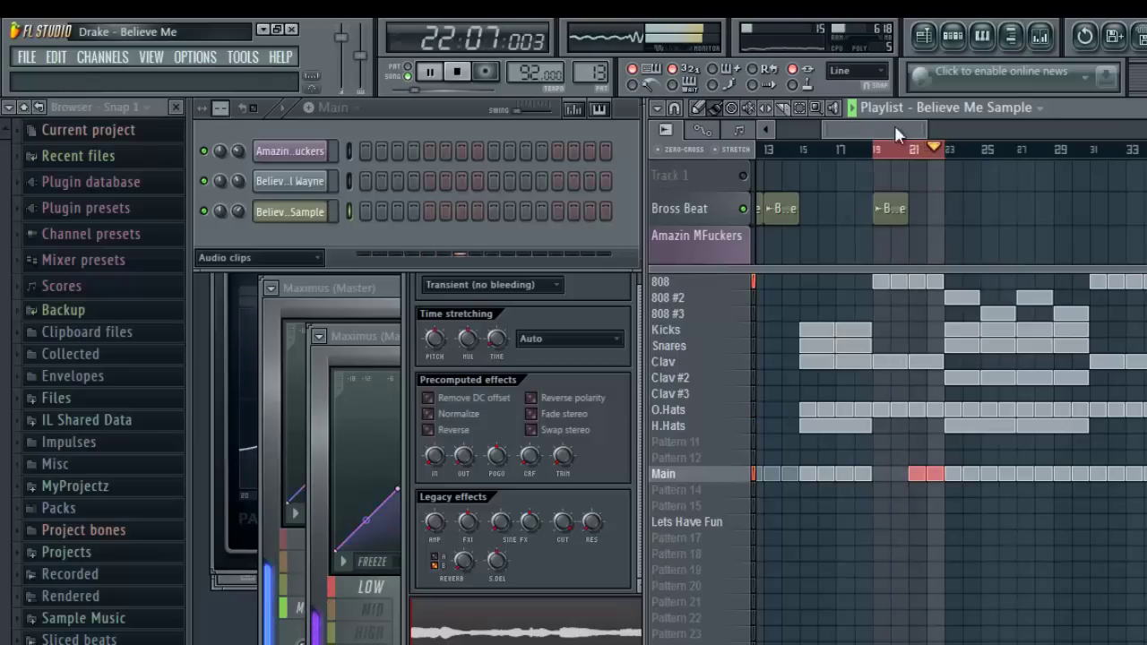
{"action": "right_click", "coordinate": [909, 154]}
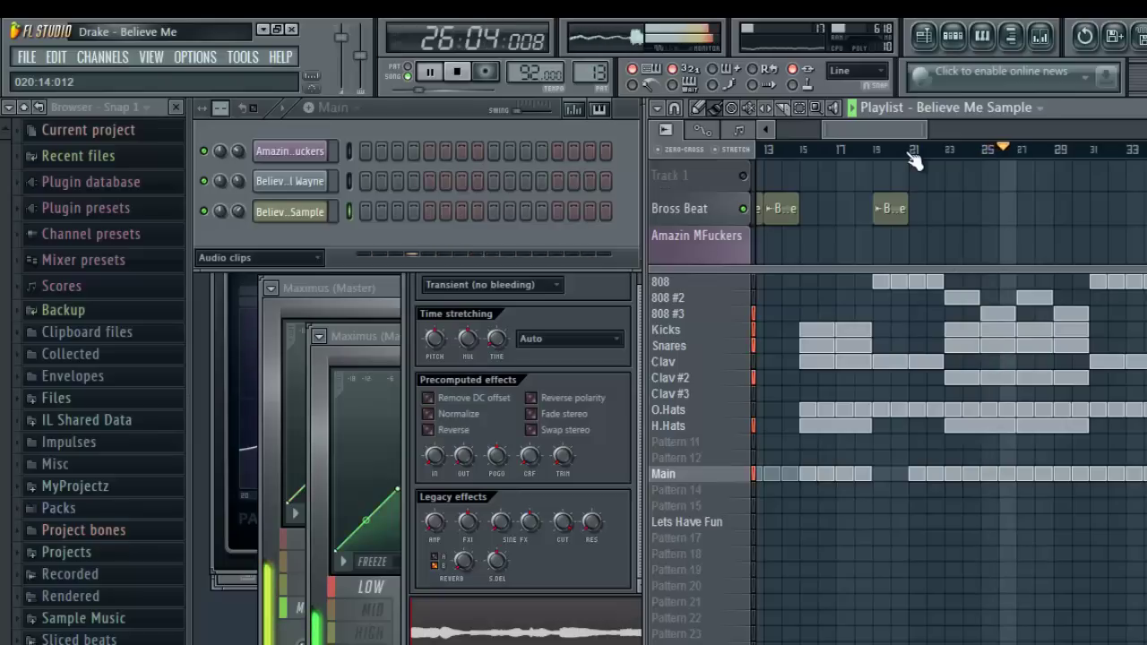
- Move the Believe Me (ft. Drake) - Lil Wayne clip at bar 91 from Track 1 to Bross Beat and play from bar 88
{"action": "left_click_drag", "start_coordinate": [904, 128], "coordinate": [1146, 125]}
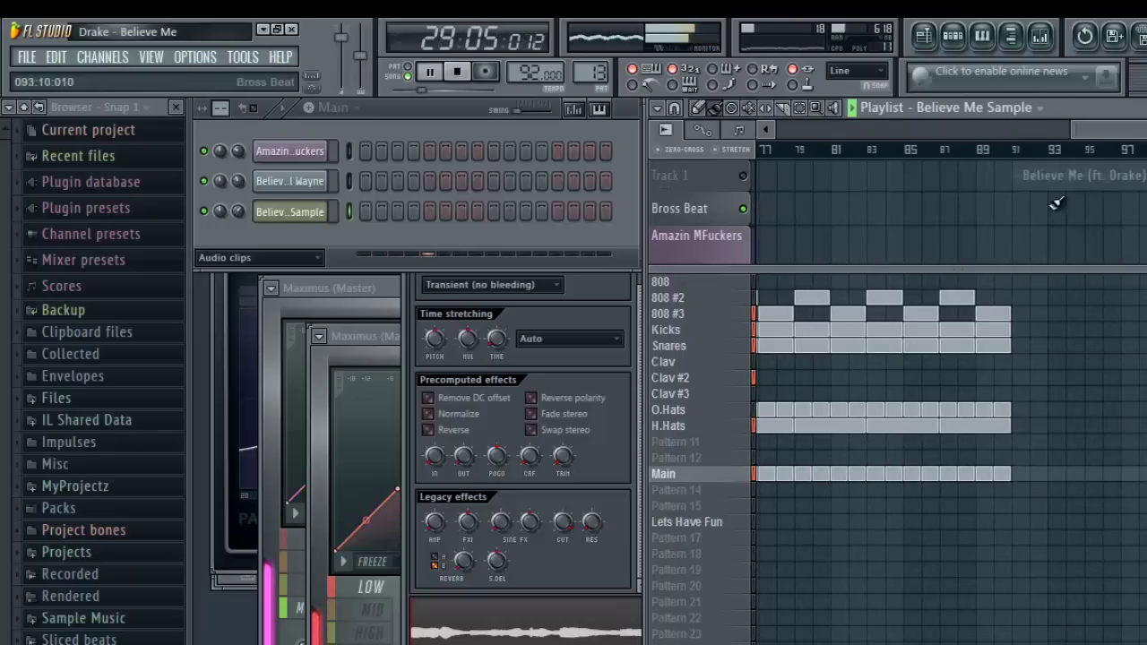
{"action": "left_click_drag", "start_coordinate": [1037, 175], "coordinate": [1045, 216]}
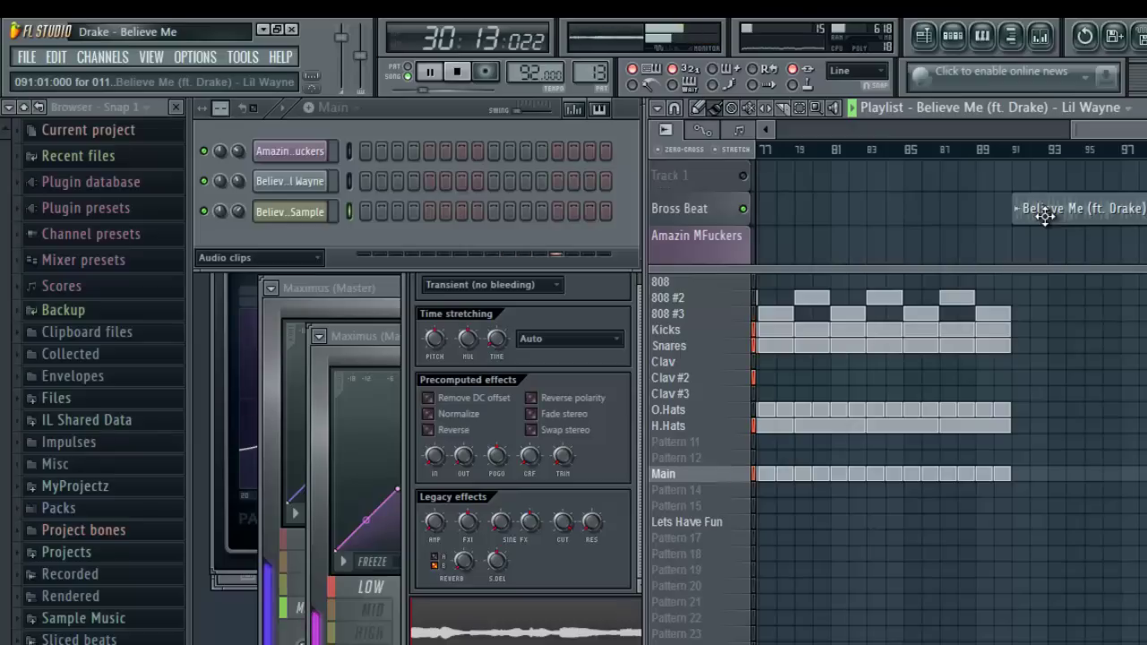
{"action": "left_click", "coordinate": [964, 148]}
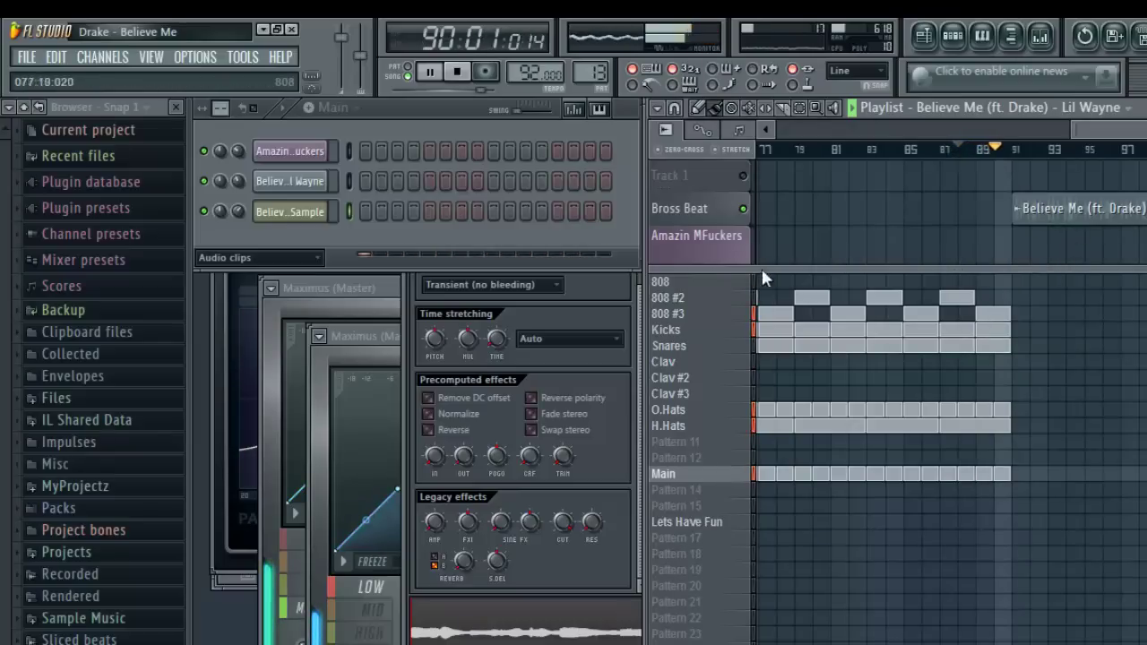
- Place a Believe Me Sample clip at bar 95 on the Amazin MFuckers track, and slice the song clip there, deleting its remainder
{"action": "left_click_drag", "start_coordinate": [1102, 130], "coordinate": [1146, 150]}
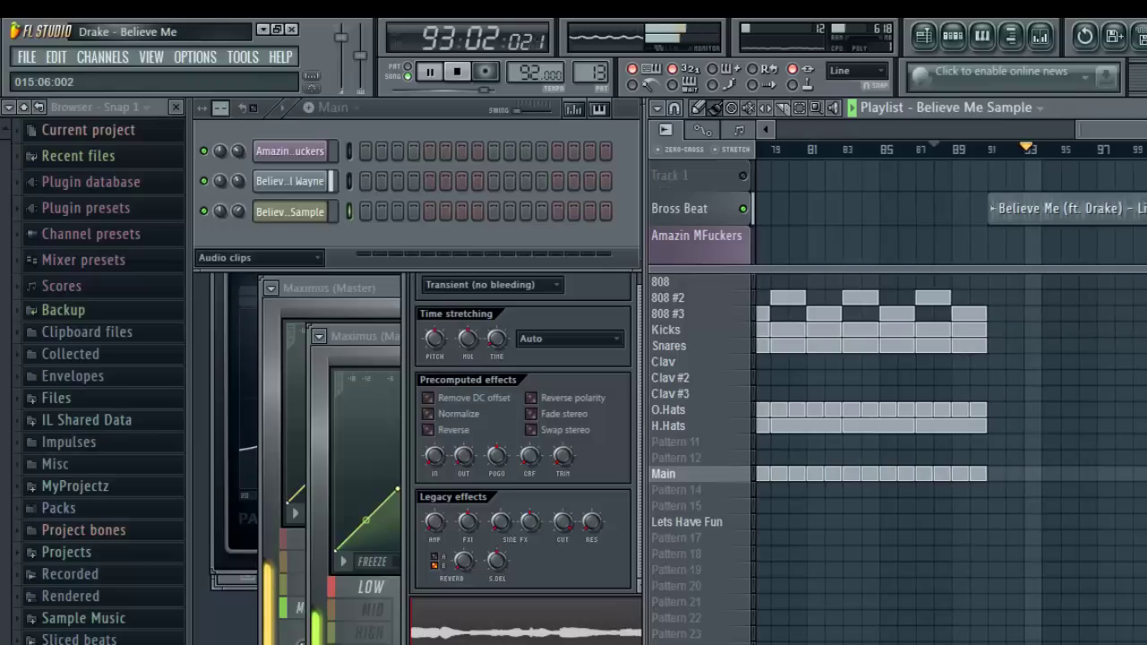
{"action": "left_click", "coordinate": [1069, 247]}
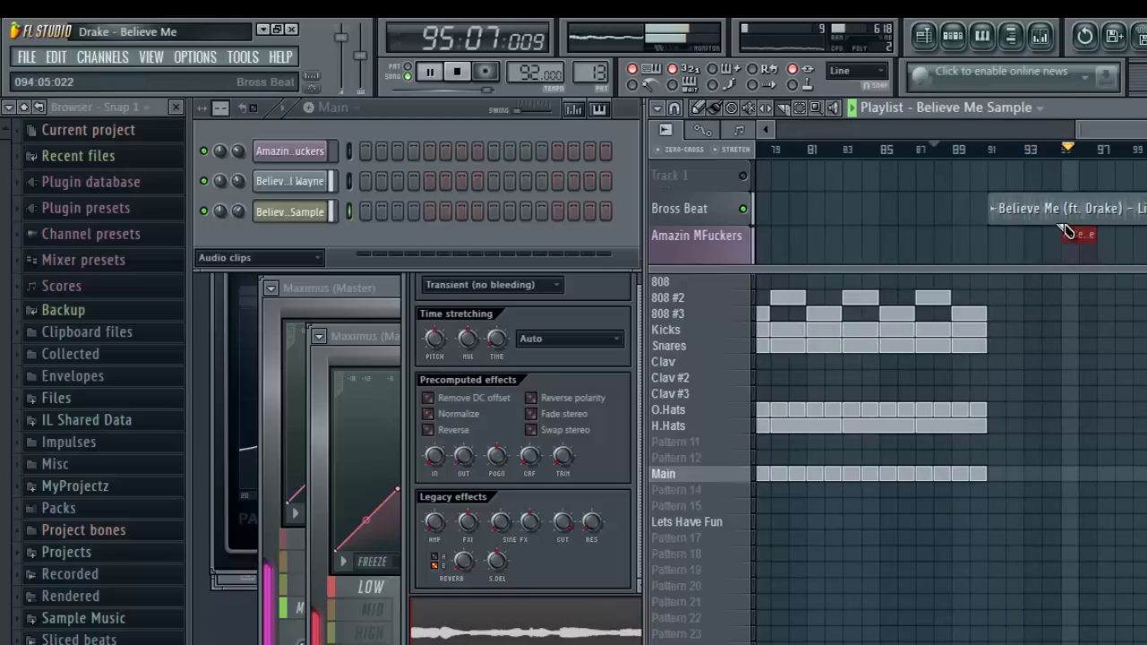
{"action": "left_click_drag", "start_coordinate": [1066, 228], "coordinate": [1064, 182]}
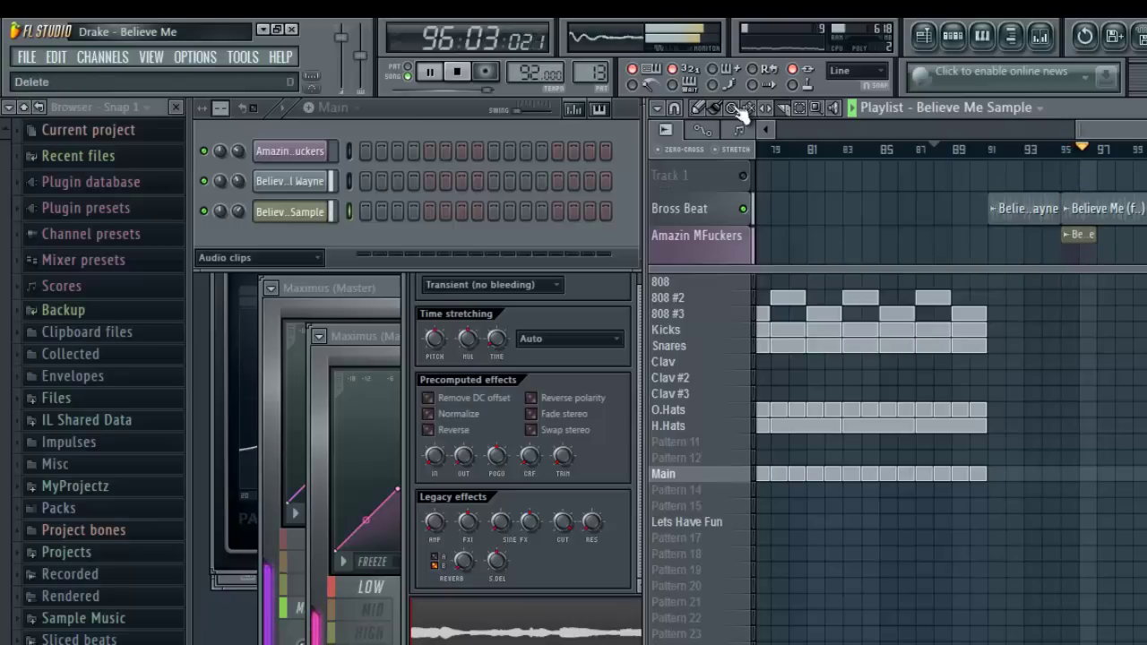
{"action": "left_click", "coordinate": [701, 108]}
{"action": "right_click", "coordinate": [1107, 212]}
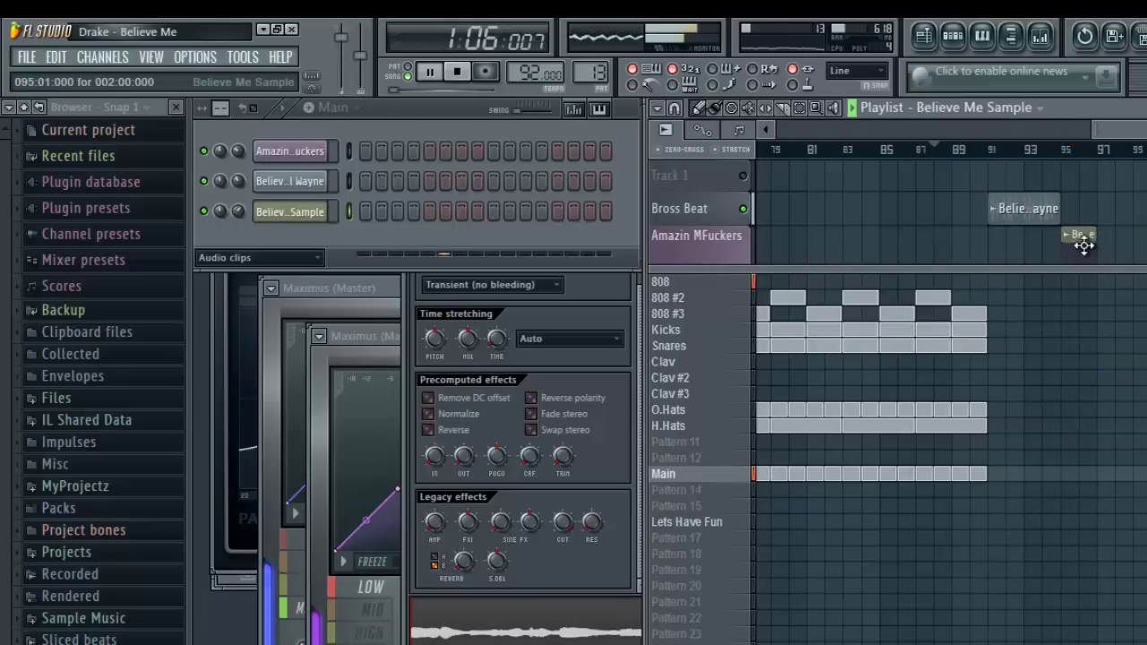
- Add a second Believe Me Sample clip at bar 97, enlarge the audio track area, and loop bars 95 to 99
{"action": "left_click", "coordinate": [1105, 242]}
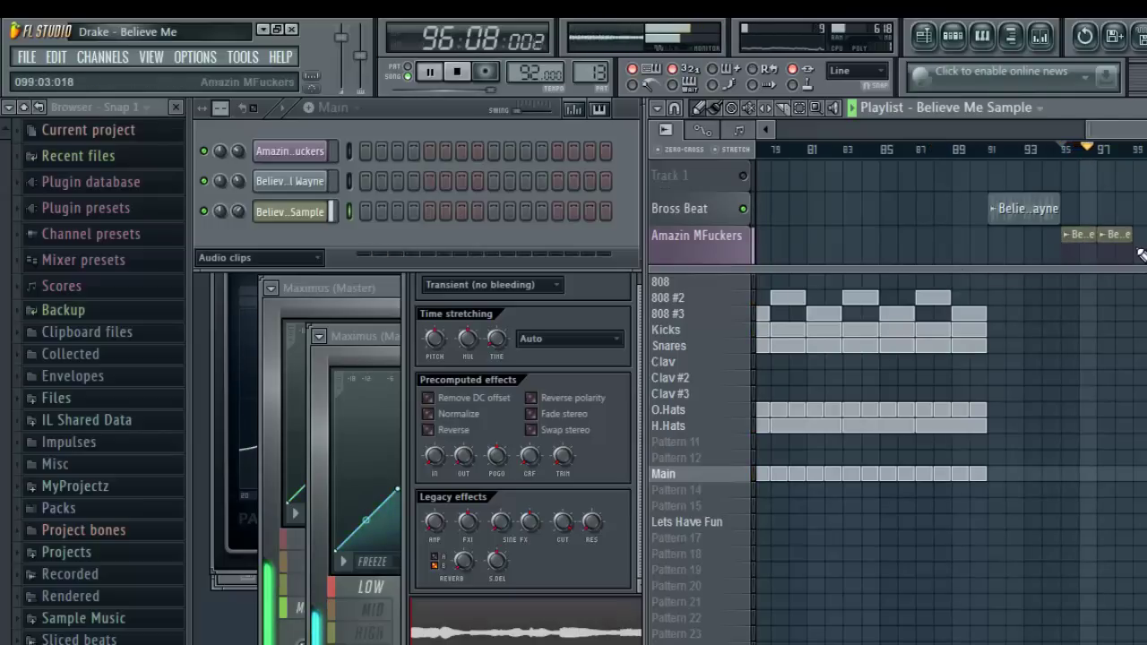
{"action": "left_click_drag", "start_coordinate": [1132, 263], "coordinate": [1130, 294]}
{"action": "left_click_drag", "start_coordinate": [1133, 153], "coordinate": [1066, 172]}
- Place Pattern 17 at bars 95 and 97 and move its second OHats hit to step 9
{"action": "left_click", "coordinate": [708, 567]}
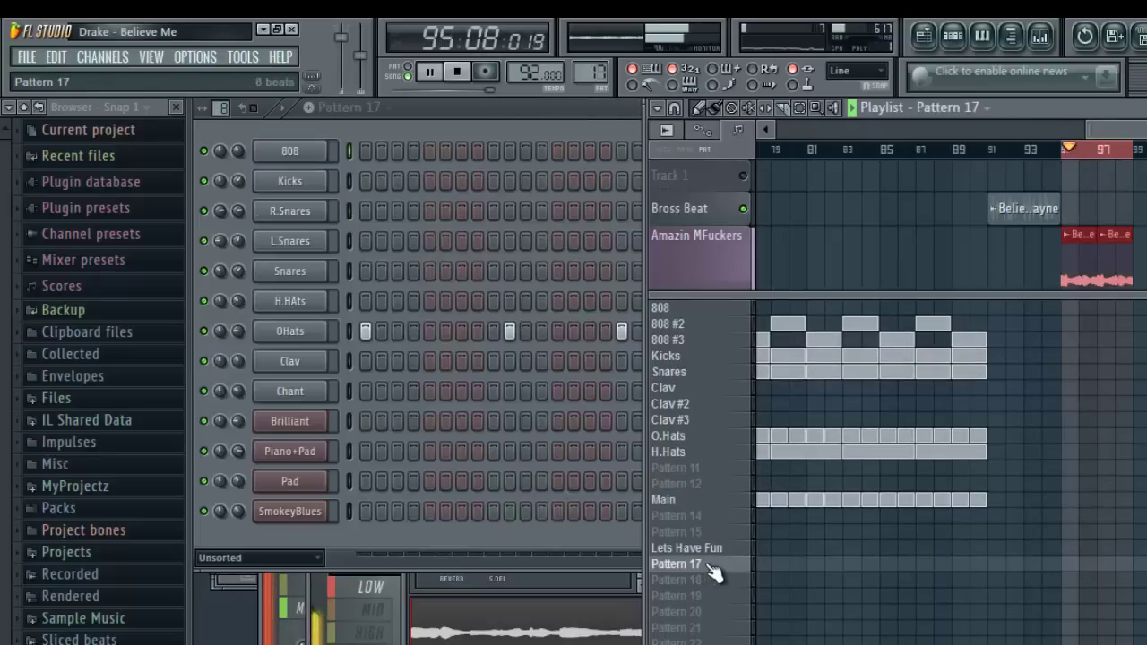
{"action": "left_click", "coordinate": [1064, 563]}
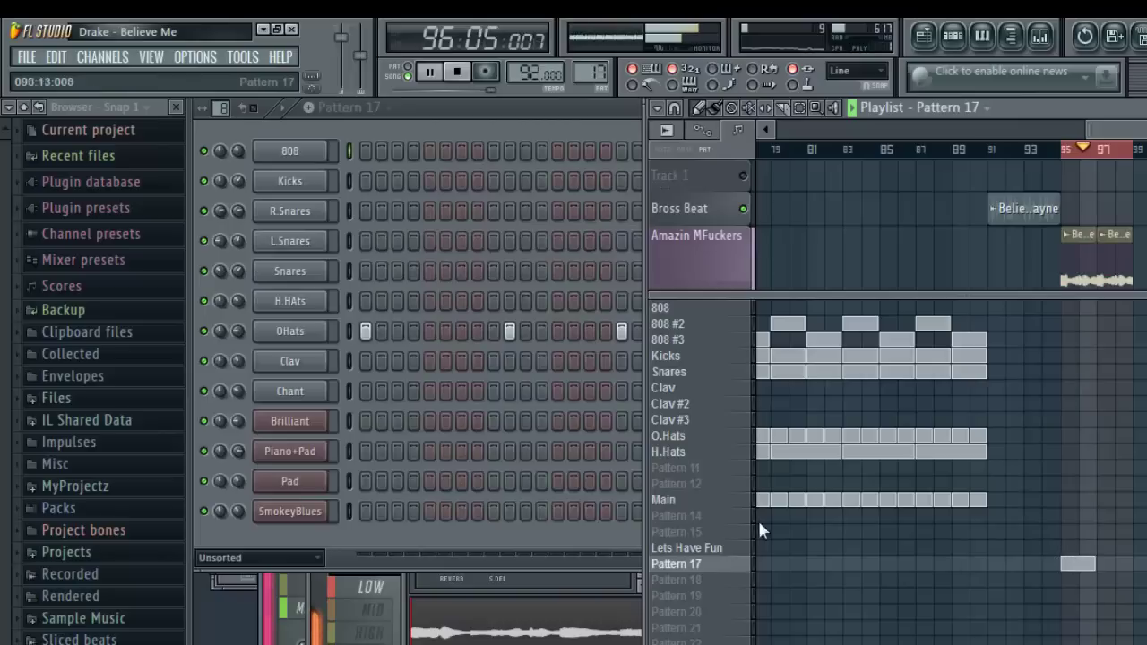
{"action": "left_click", "coordinate": [507, 332]}
{"action": "left_click", "coordinate": [494, 331]}
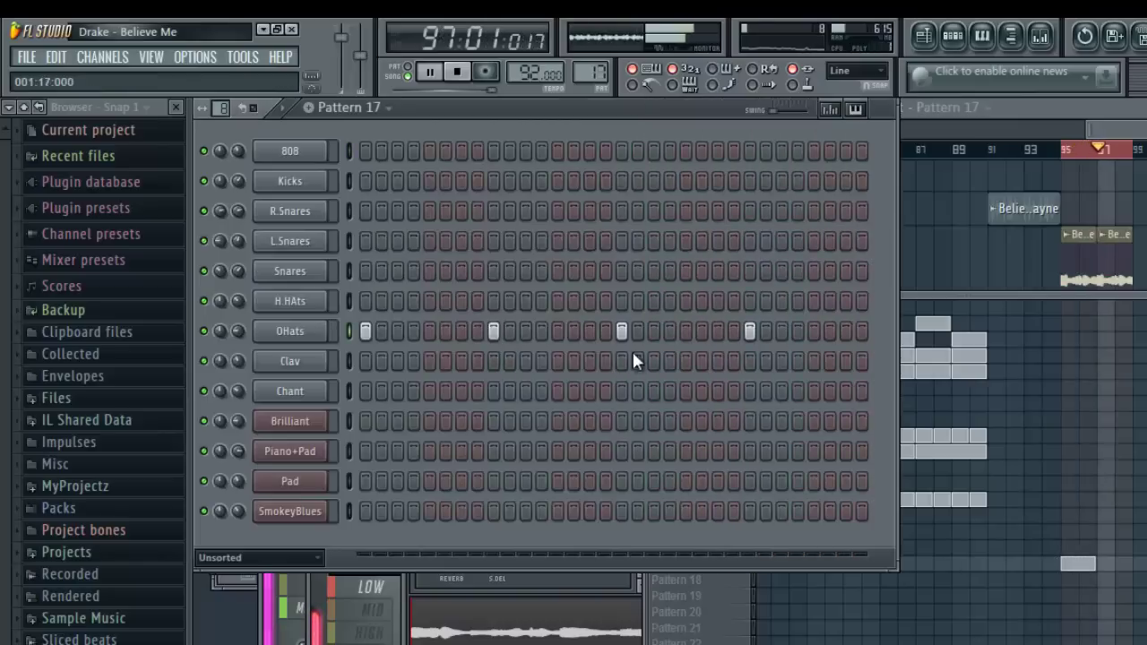
{"action": "left_click", "coordinate": [1108, 571]}
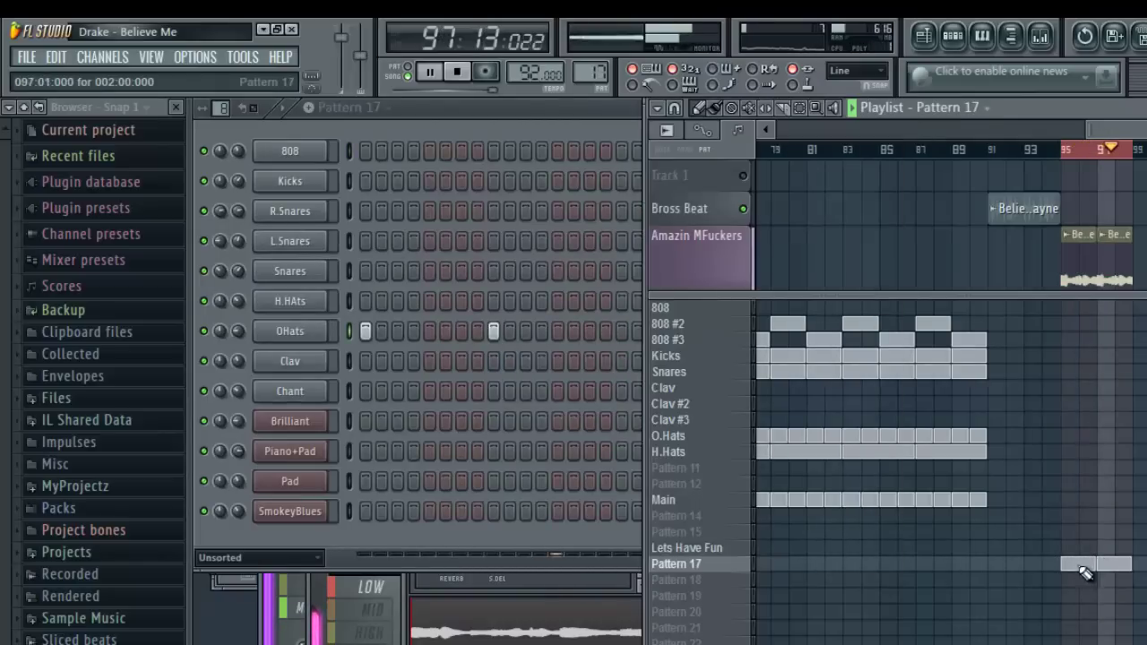
- Clone the OHats channel in Pattern 17, close the clone's settings, and cut the steps from the original OHats channel
{"action": "left_click", "coordinate": [551, 541]}
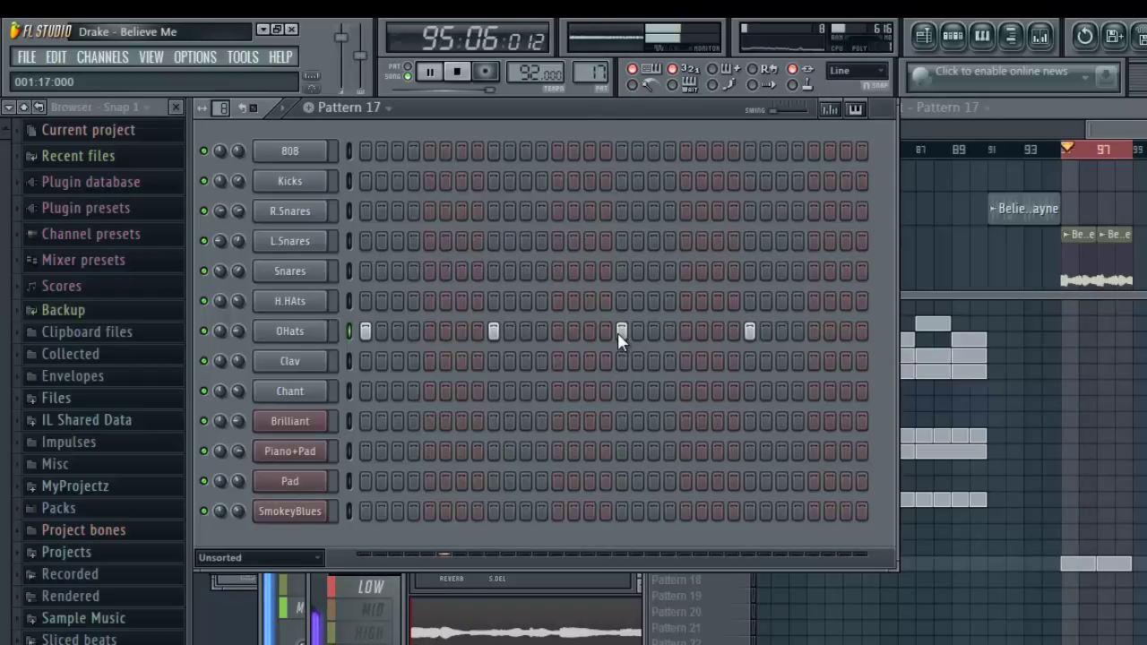
{"action": "right_click", "coordinate": [299, 332]}
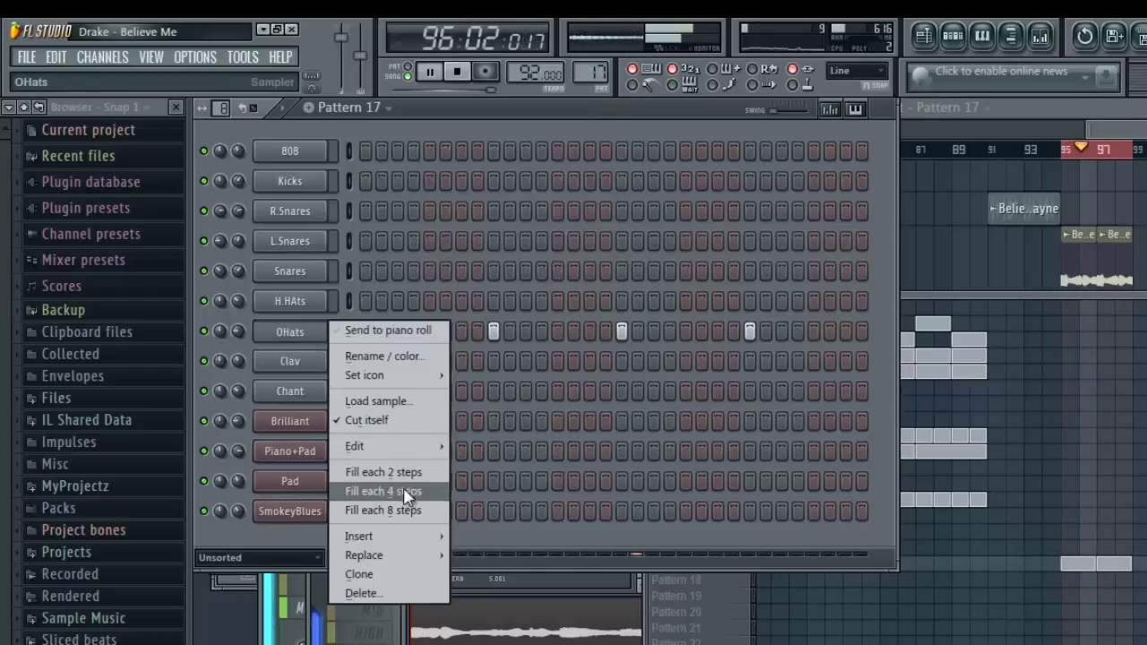
{"action": "left_click", "coordinate": [393, 571]}
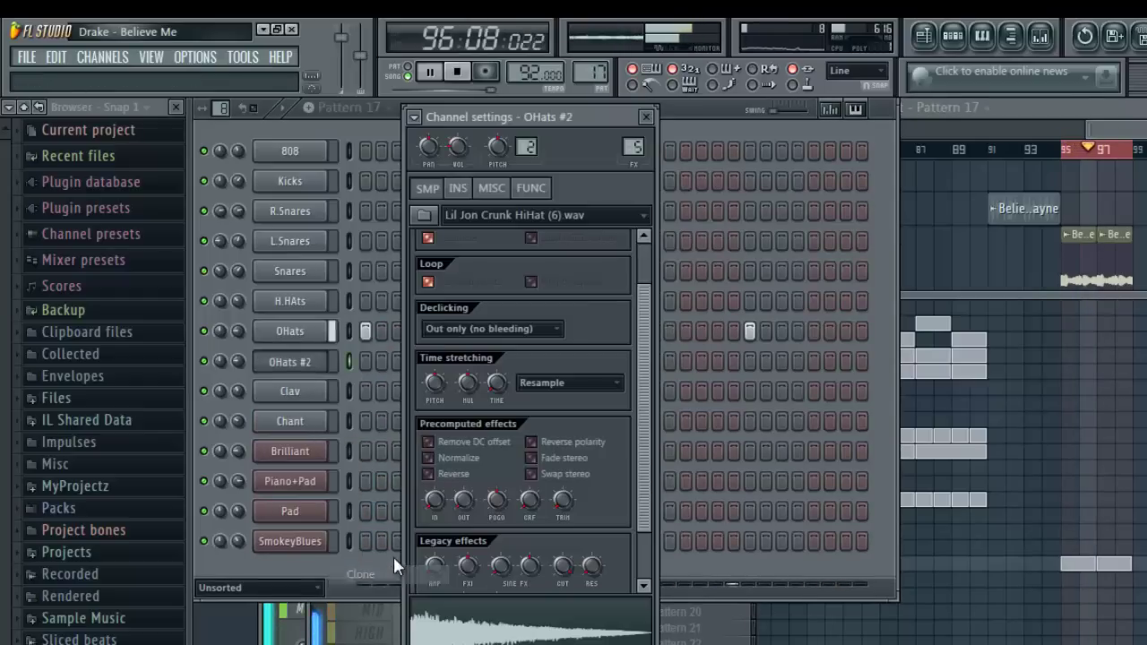
{"action": "left_click", "coordinate": [361, 125]}
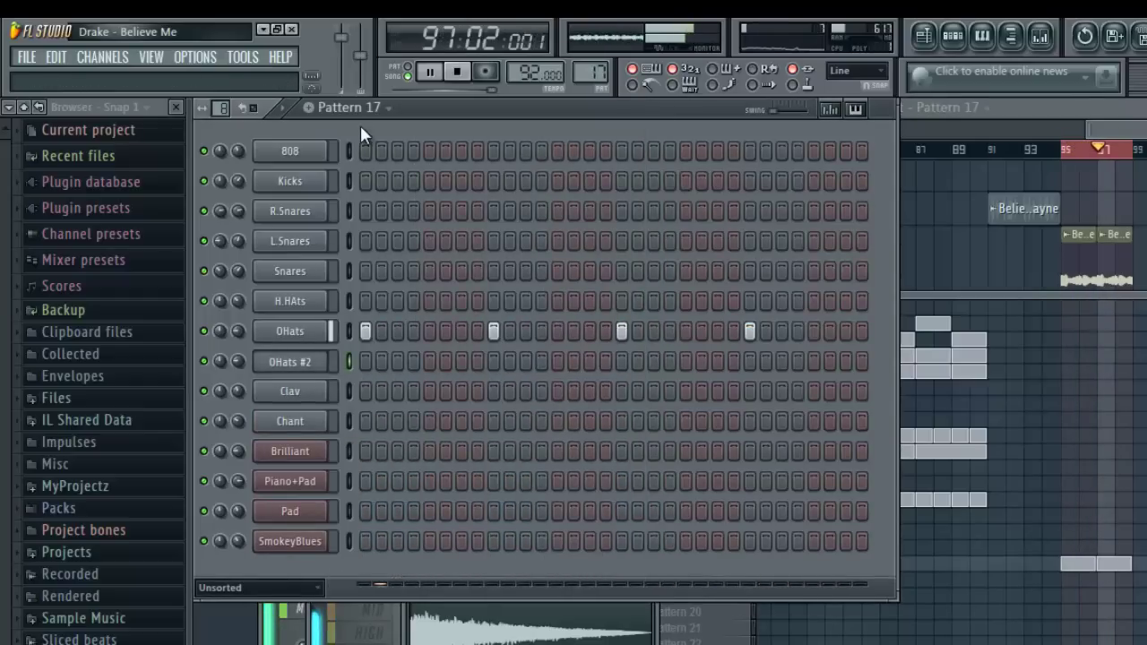
{"action": "right_click", "coordinate": [304, 332]}
{"action": "mouse_move", "coordinate": [397, 451]}
{"action": "left_click", "coordinate": [472, 443]}
- Fill OHats #2 every 2 steps in Pattern 17, and thin the hits to steps 1, 9, 17, 25 and 29
{"action": "right_click", "coordinate": [298, 364]}
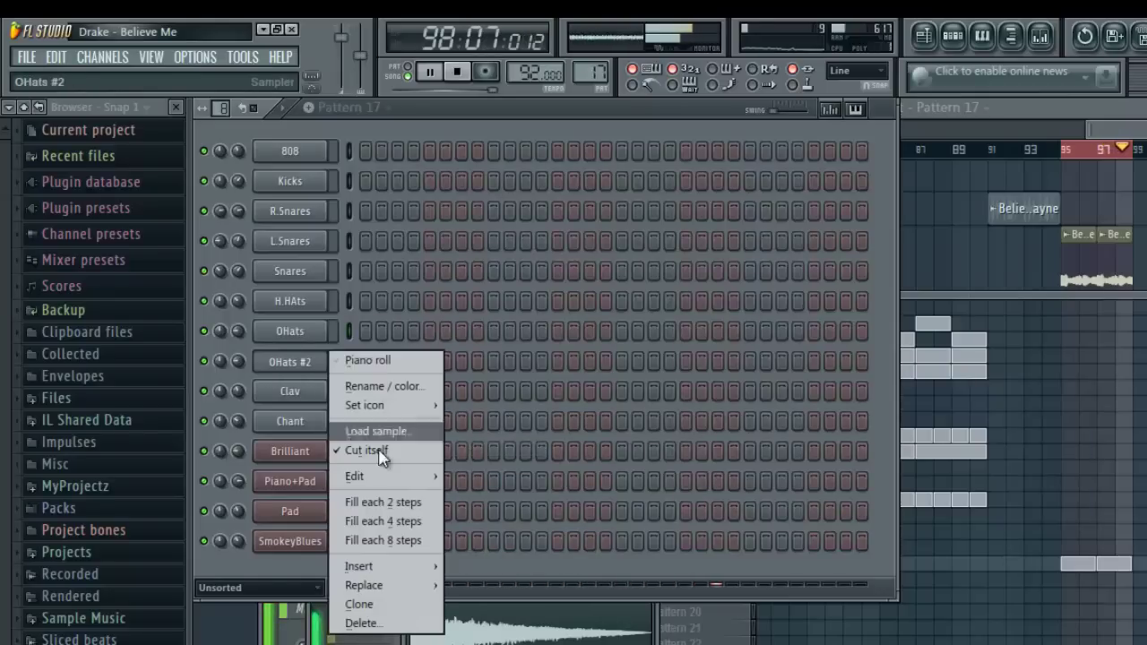
{"action": "left_click", "coordinate": [385, 448]}
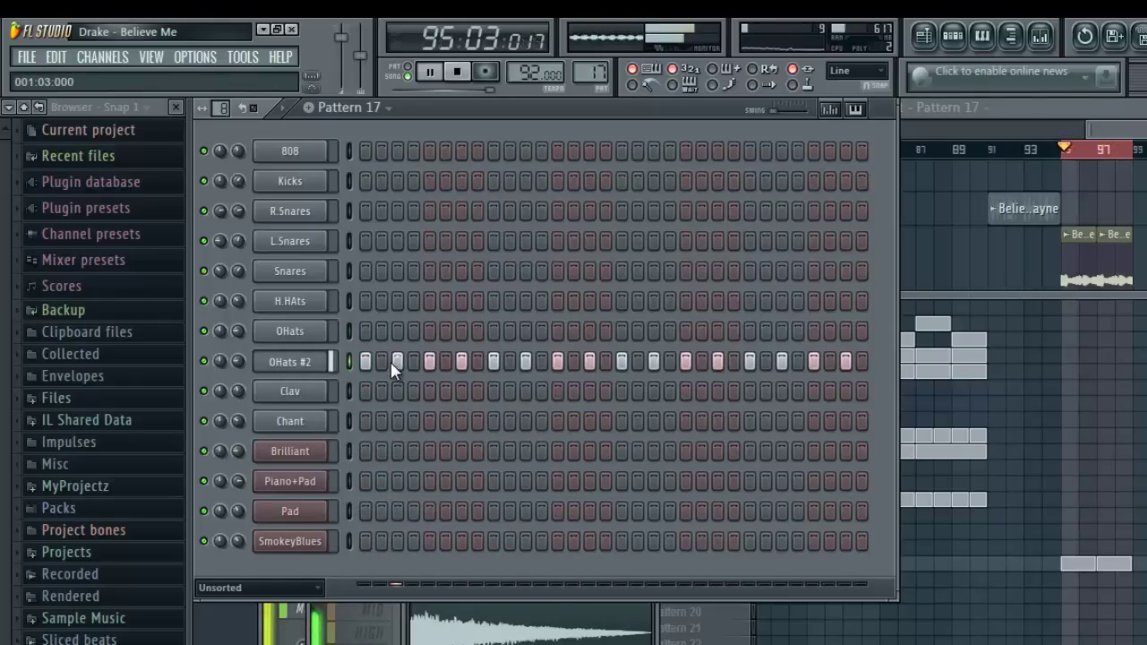
{"action": "left_click", "coordinate": [456, 367]}
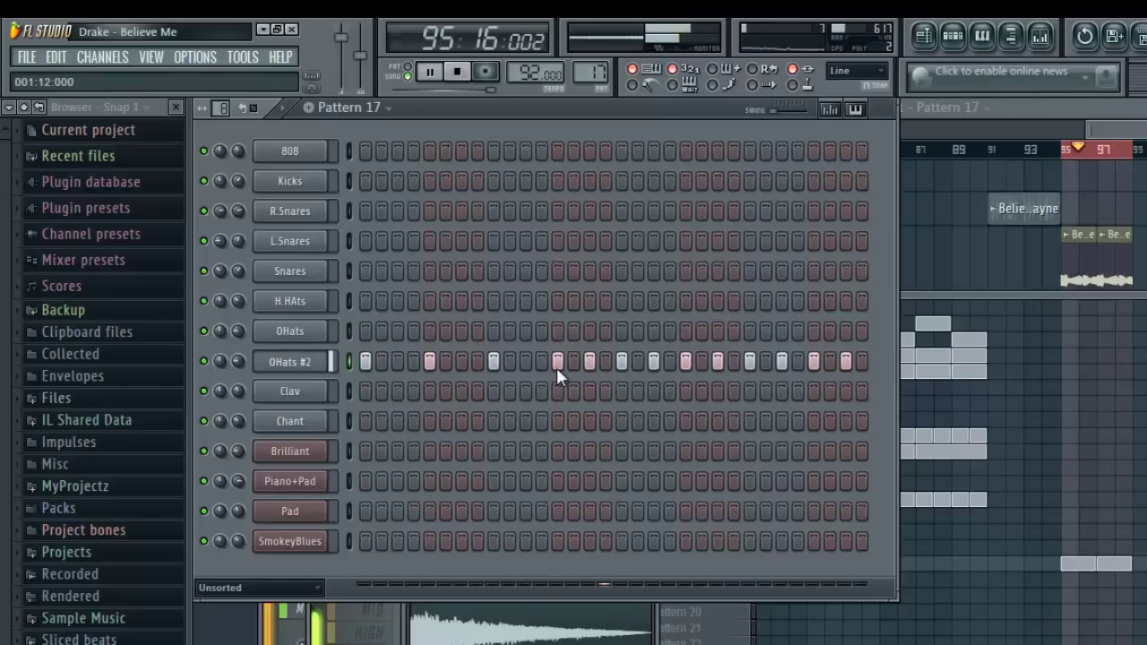
{"action": "left_click", "coordinate": [589, 367]}
{"action": "left_click", "coordinate": [659, 359]}
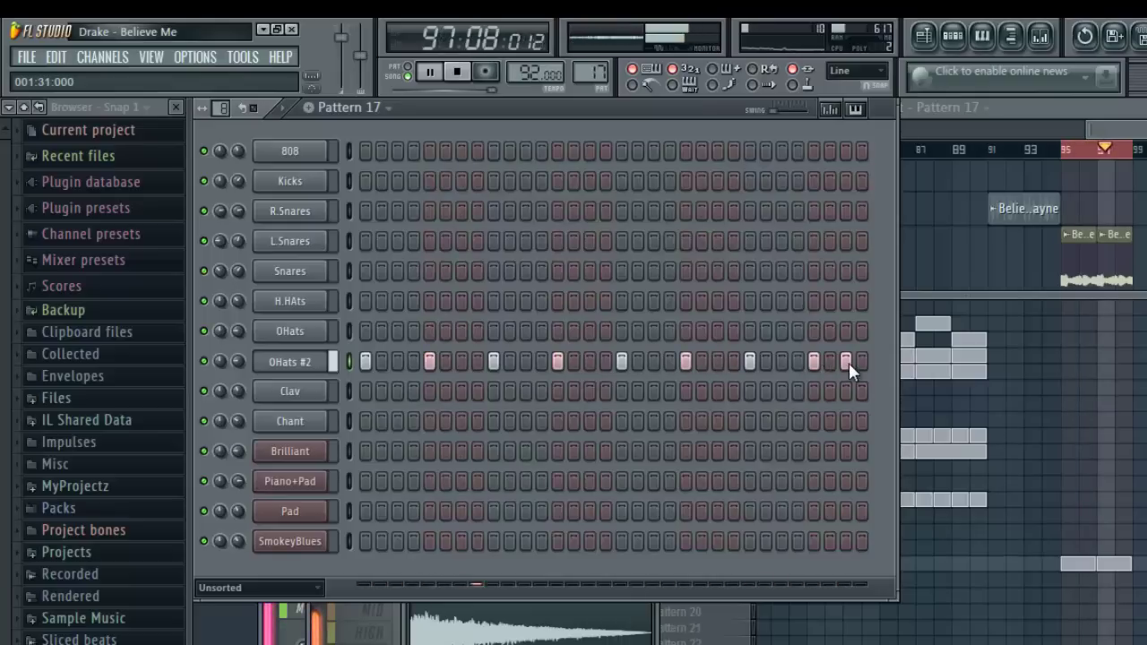
{"action": "left_click", "coordinate": [430, 361]}
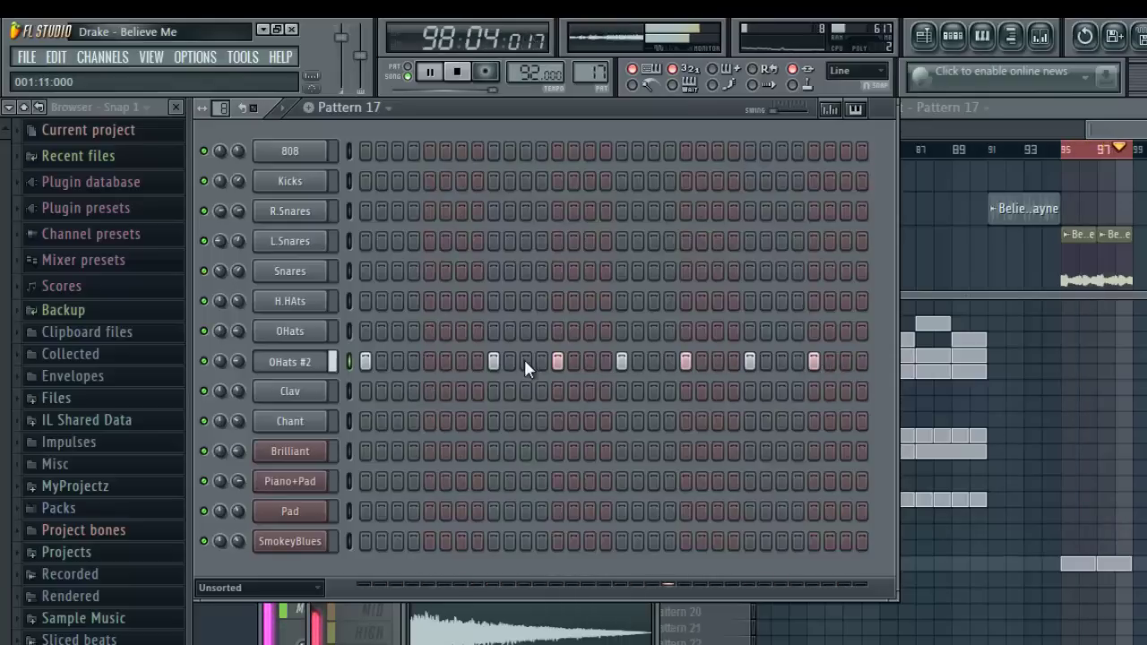
{"action": "left_click", "coordinate": [558, 361]}
{"action": "left_click", "coordinate": [686, 361]}
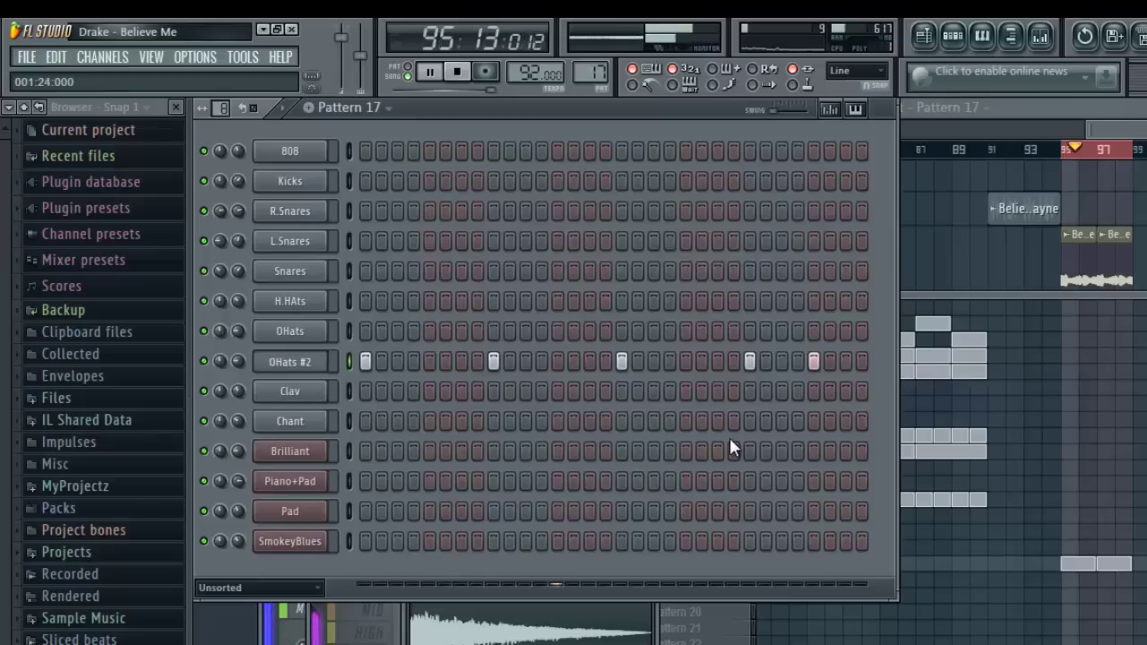
- Shape the OHats #2 volume envelope to a short hold, and move the step 29 hit to the OHats channel
{"action": "left_click", "coordinate": [280, 362]}
{"action": "left_click", "coordinate": [281, 362]}
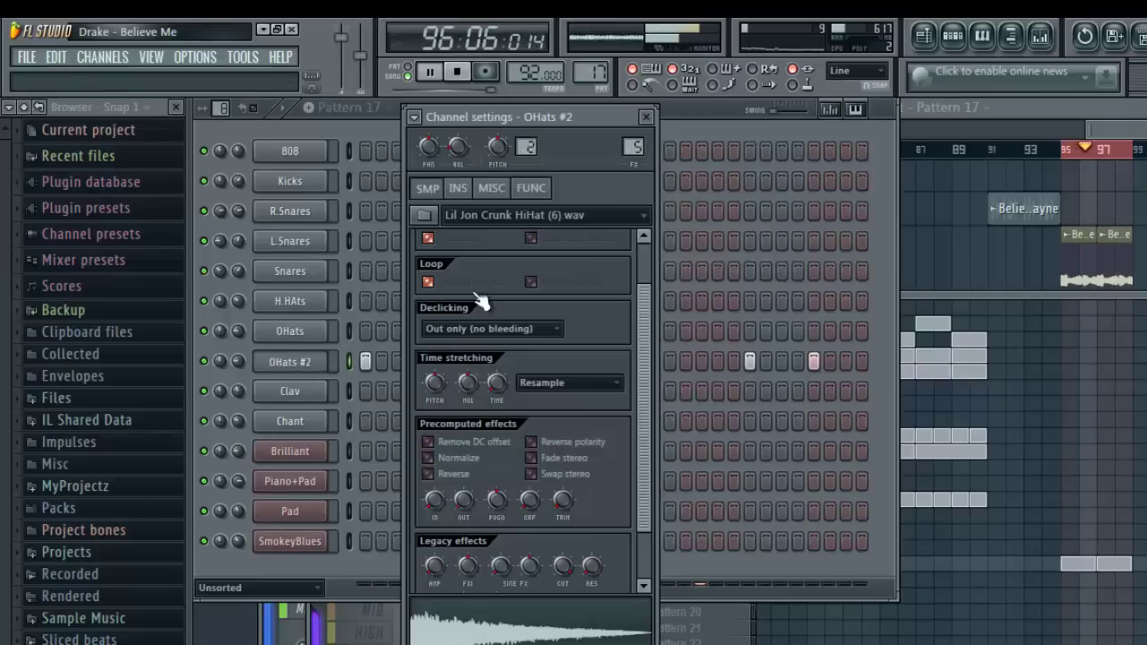
{"action": "left_click", "coordinate": [459, 188]}
{"action": "left_click_drag", "start_coordinate": [458, 307], "coordinate": [487, 262]}
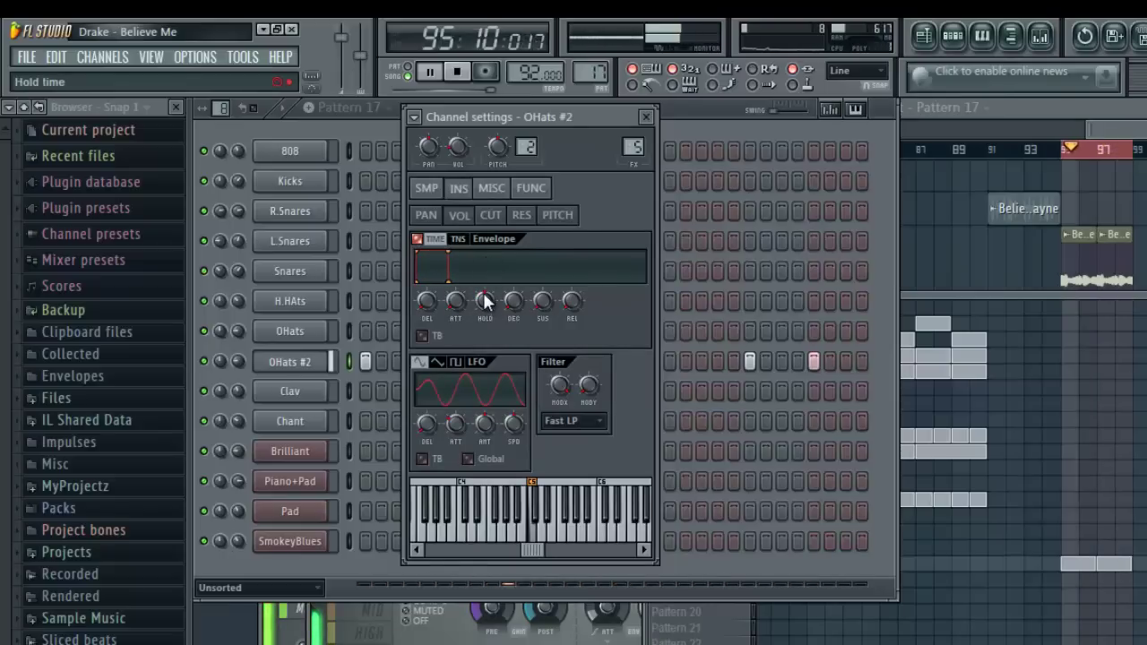
{"action": "left_click", "coordinate": [377, 564]}
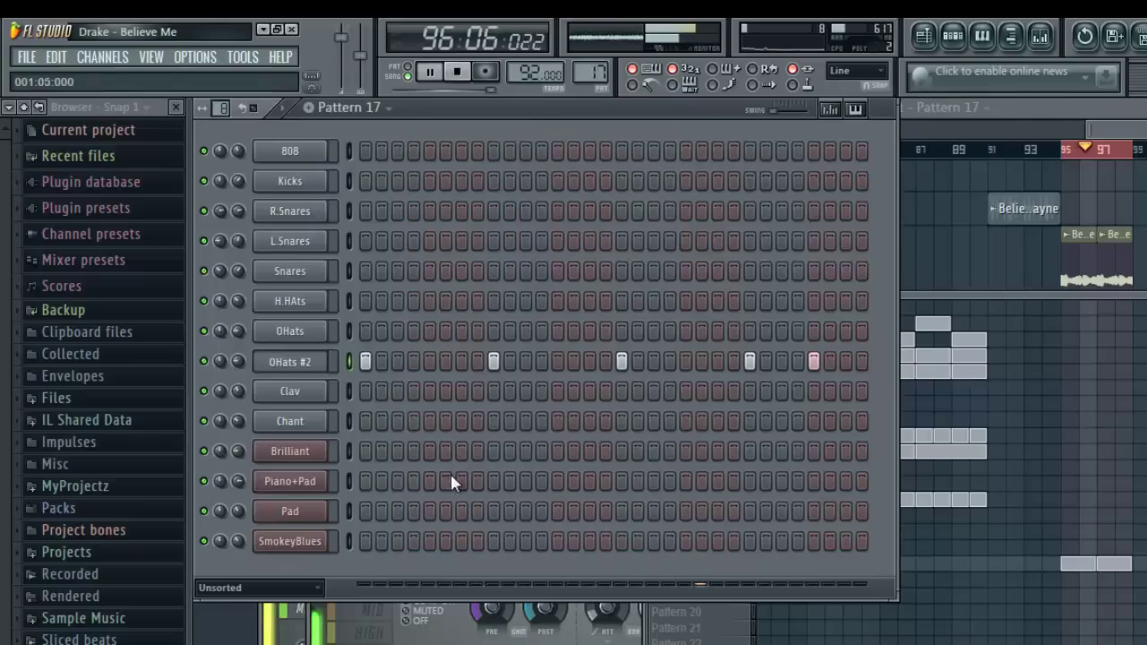
{"action": "left_click", "coordinate": [815, 332]}
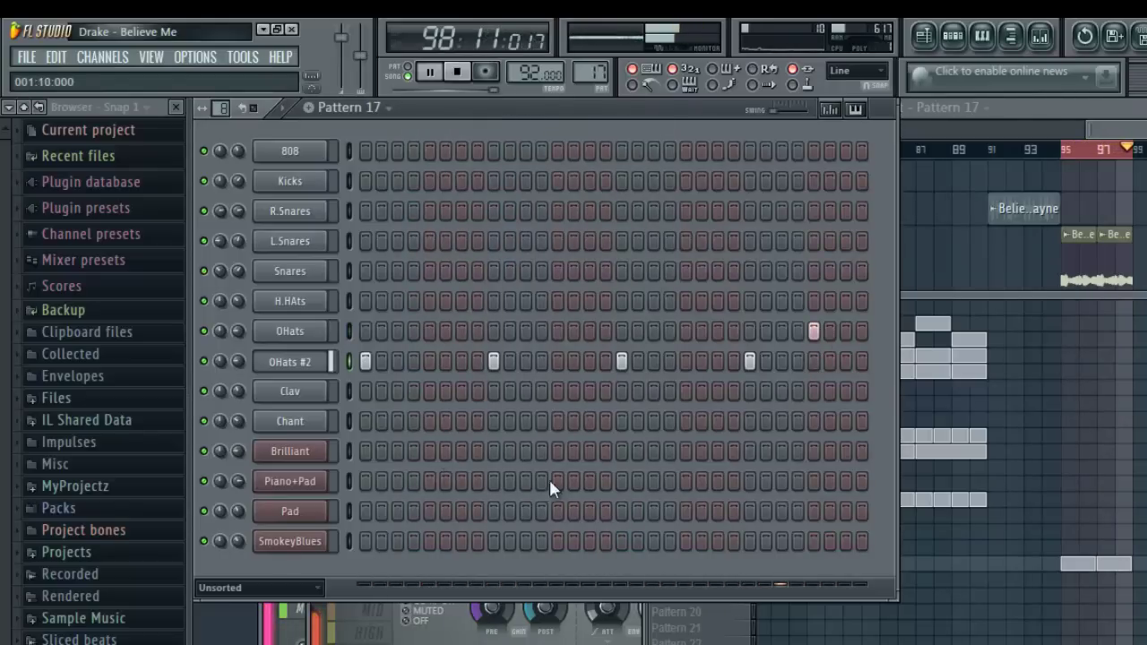
- Place Believe Me Sample clips at bars 99, 101 and 103 on the Amazin MFuckers track
{"action": "left_click", "coordinate": [1116, 133]}
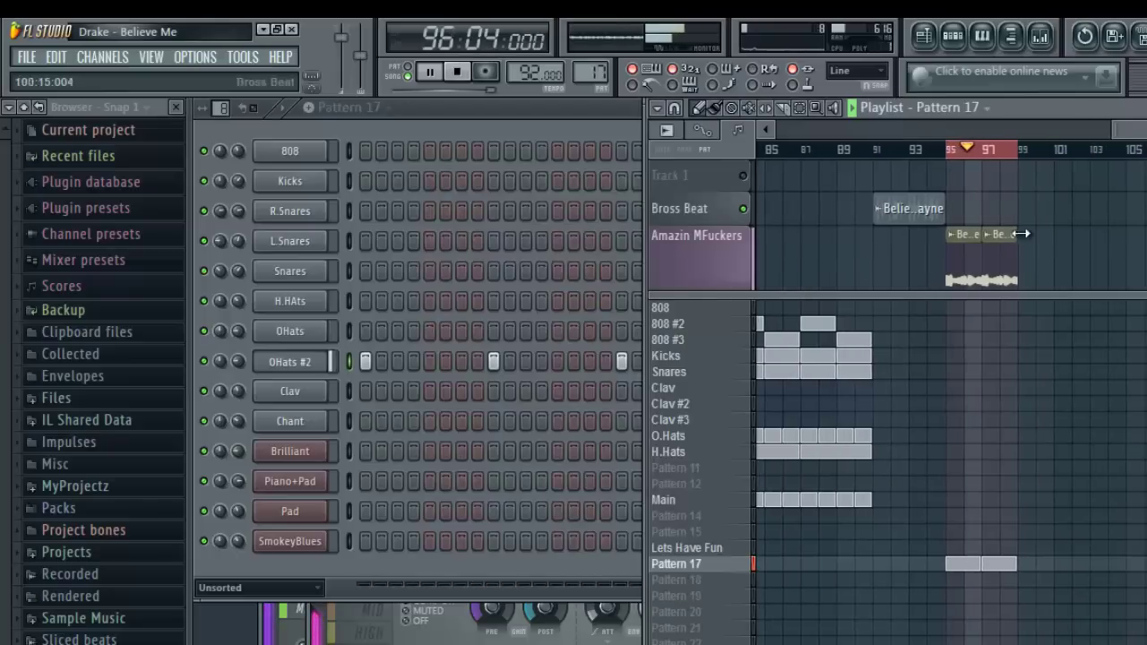
{"action": "left_click", "coordinate": [999, 248]}
{"action": "left_click", "coordinate": [1035, 259]}
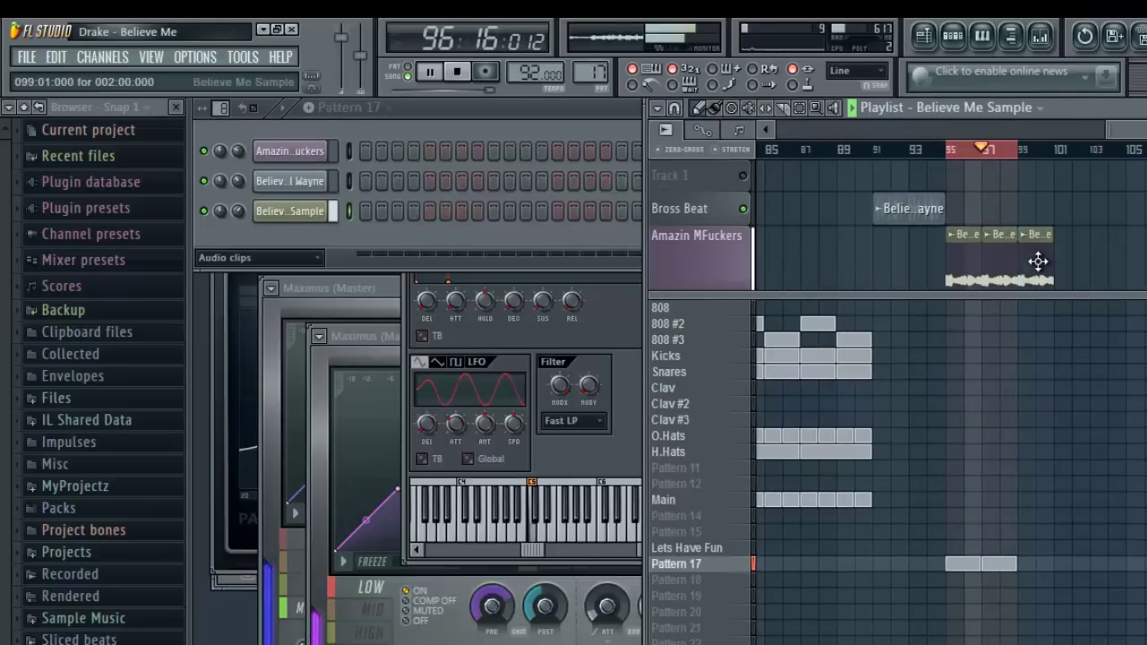
{"action": "left_click", "coordinate": [1063, 260]}
{"action": "left_click", "coordinate": [1095, 269]}
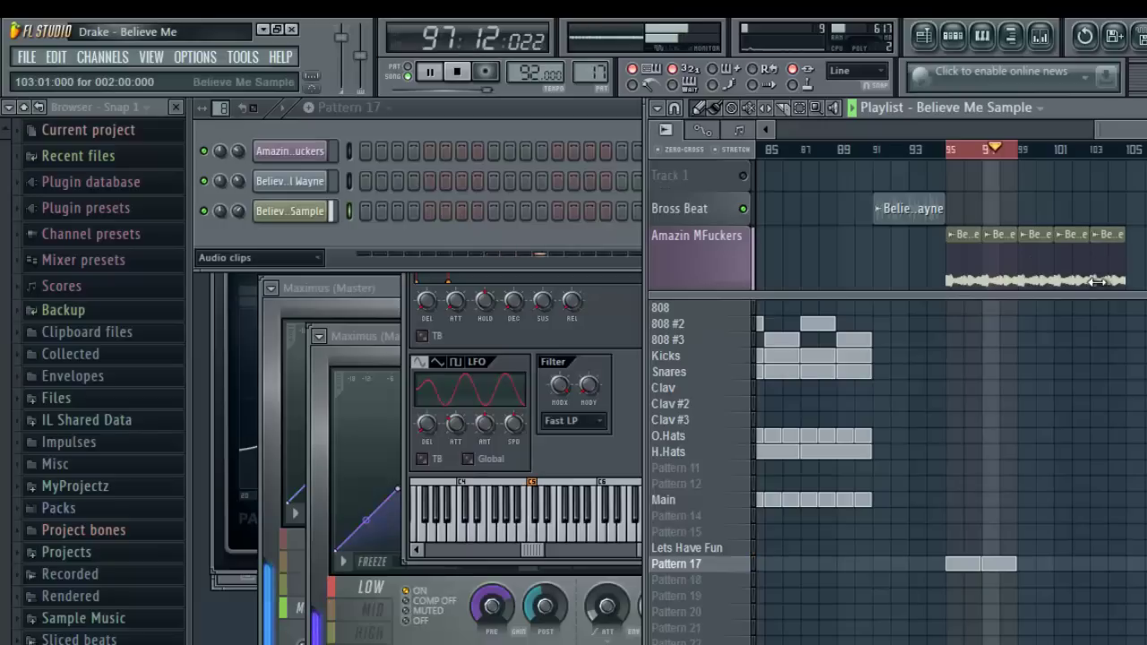
- Place the Kicks pattern at bars 99, 101 and 103, and loop bars 95 to 105
{"action": "left_click", "coordinate": [697, 358]}
{"action": "left_click", "coordinate": [1021, 357]}
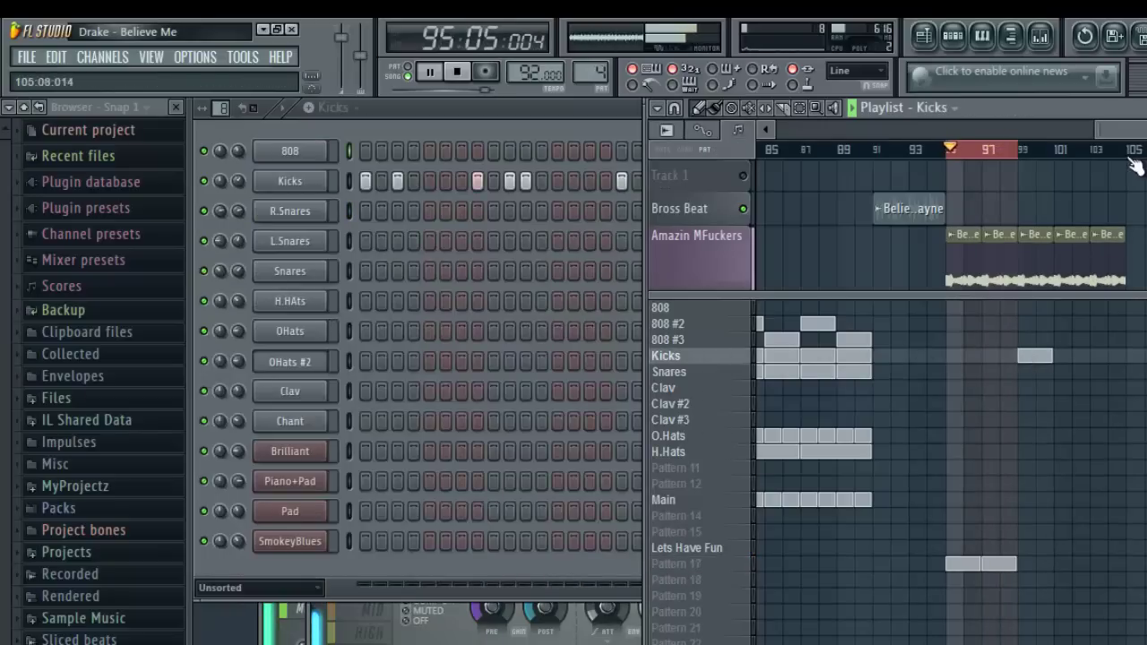
{"action": "left_click_drag", "start_coordinate": [1127, 152], "coordinate": [952, 190]}
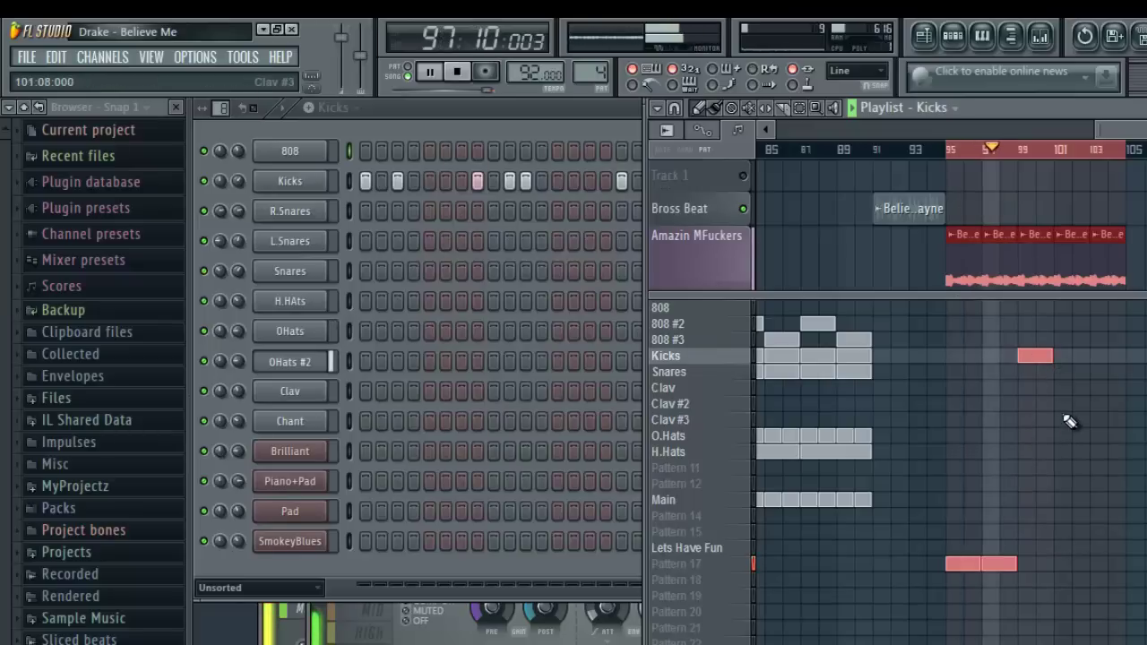
{"action": "left_click", "coordinate": [1066, 360]}
{"action": "left_click", "coordinate": [1098, 363]}
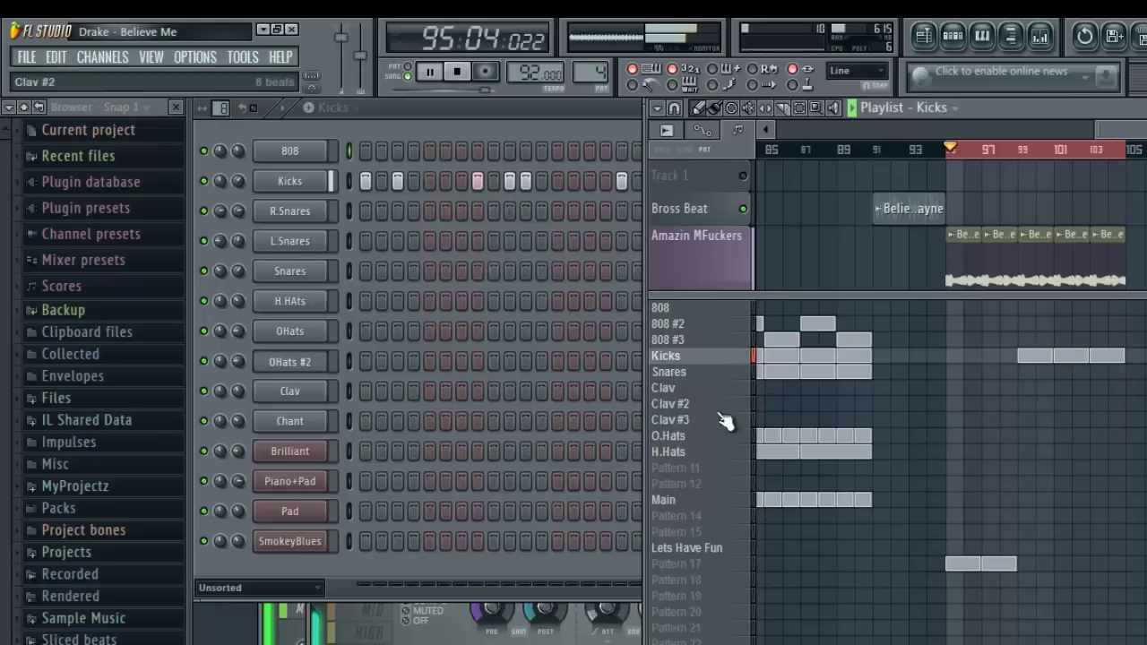
- Clone the Snares pattern
{"action": "left_click", "coordinate": [708, 373]}
{"action": "right_click", "coordinate": [711, 376]}
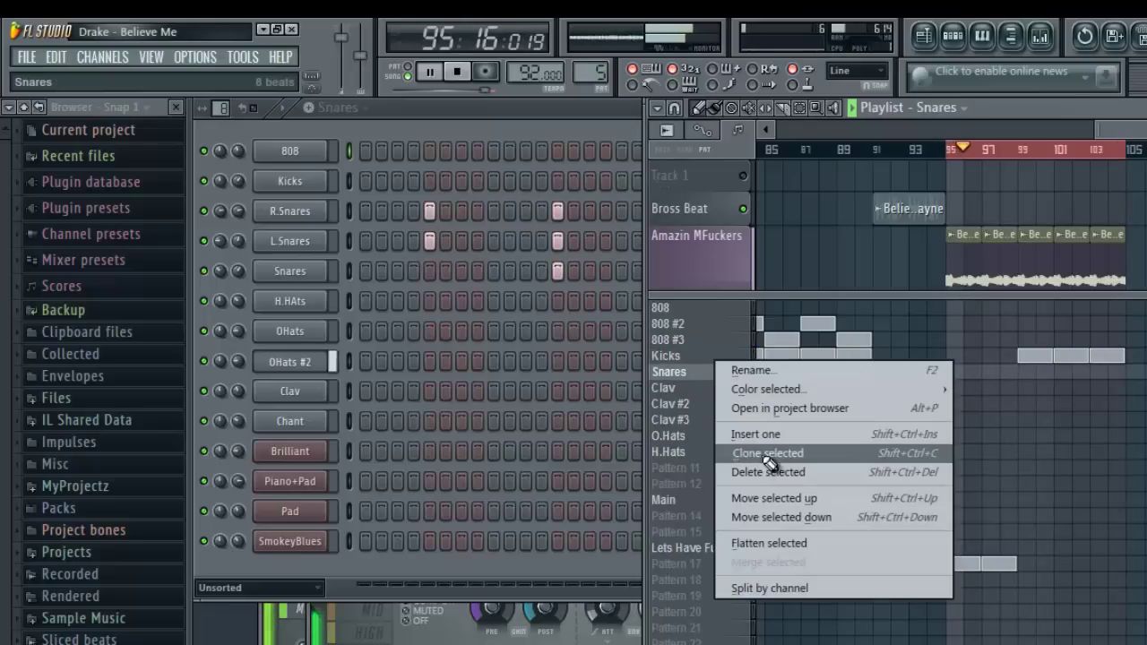
{"action": "left_click", "coordinate": [767, 453]}
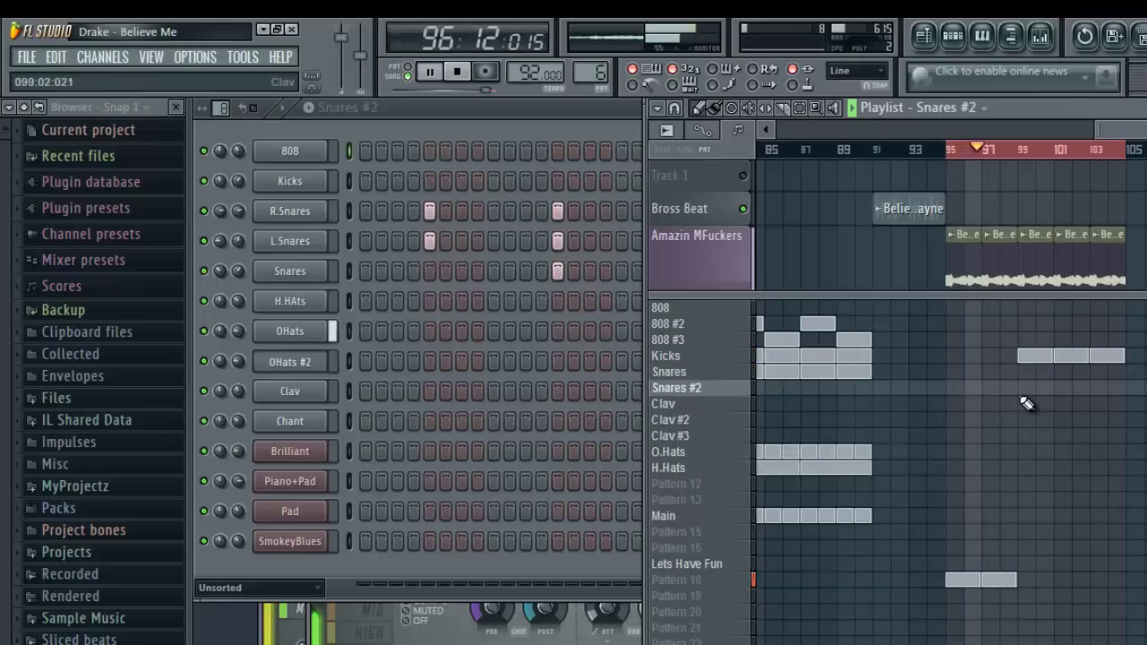
- Place Snares #2 at bars 99, 101 and 103, and add R.Snares and L.Snares hits at step 26
{"action": "left_click", "coordinate": [1027, 391]}
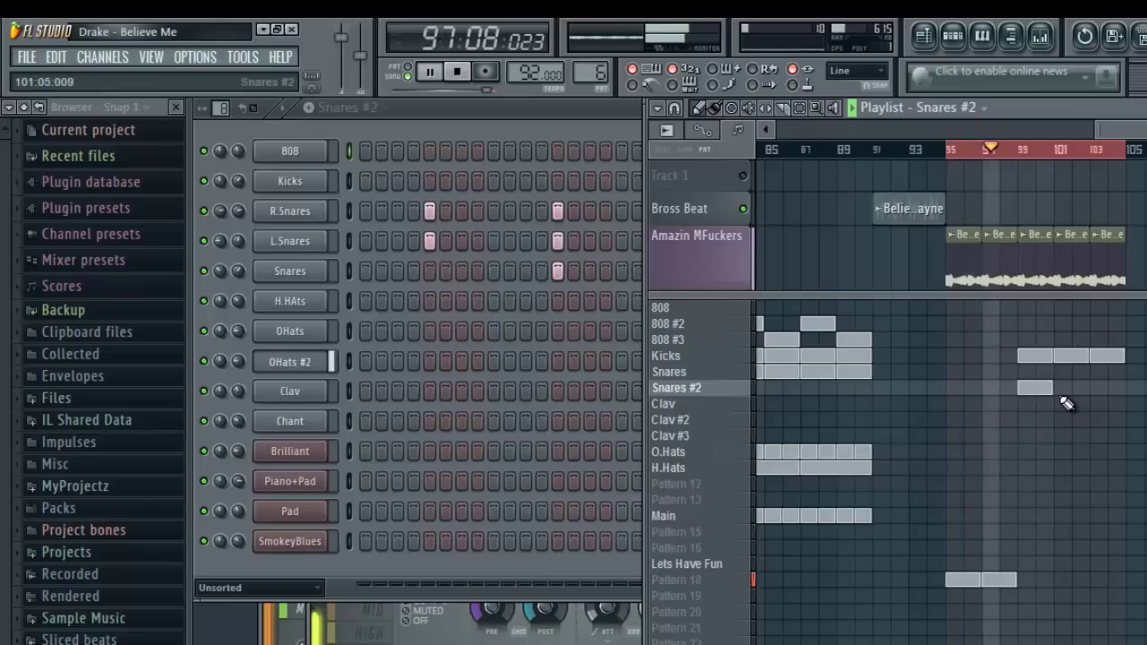
{"action": "left_click", "coordinate": [1062, 391]}
{"action": "left_click", "coordinate": [1097, 390]}
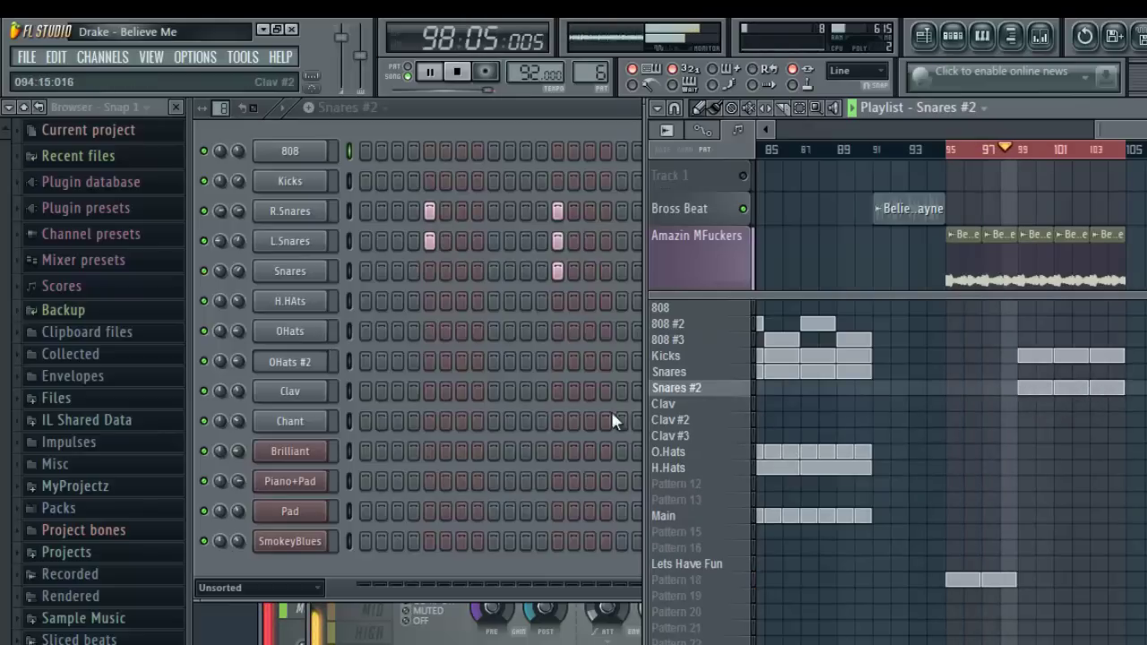
{"action": "left_click", "coordinate": [467, 125]}
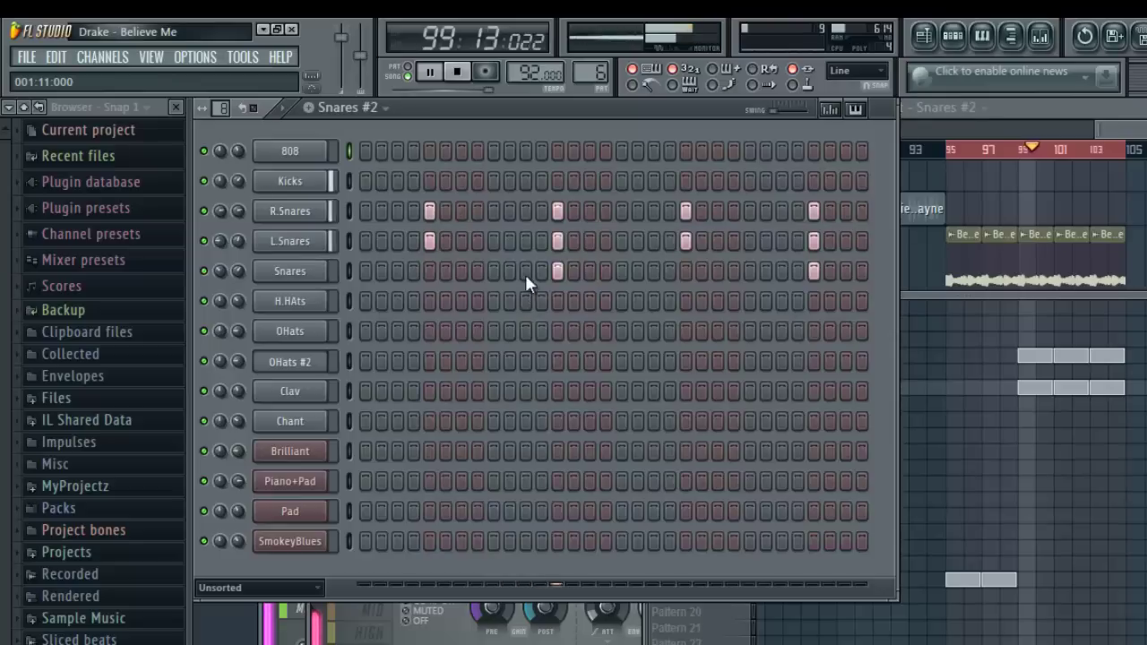
{"action": "left_click", "coordinate": [750, 240]}
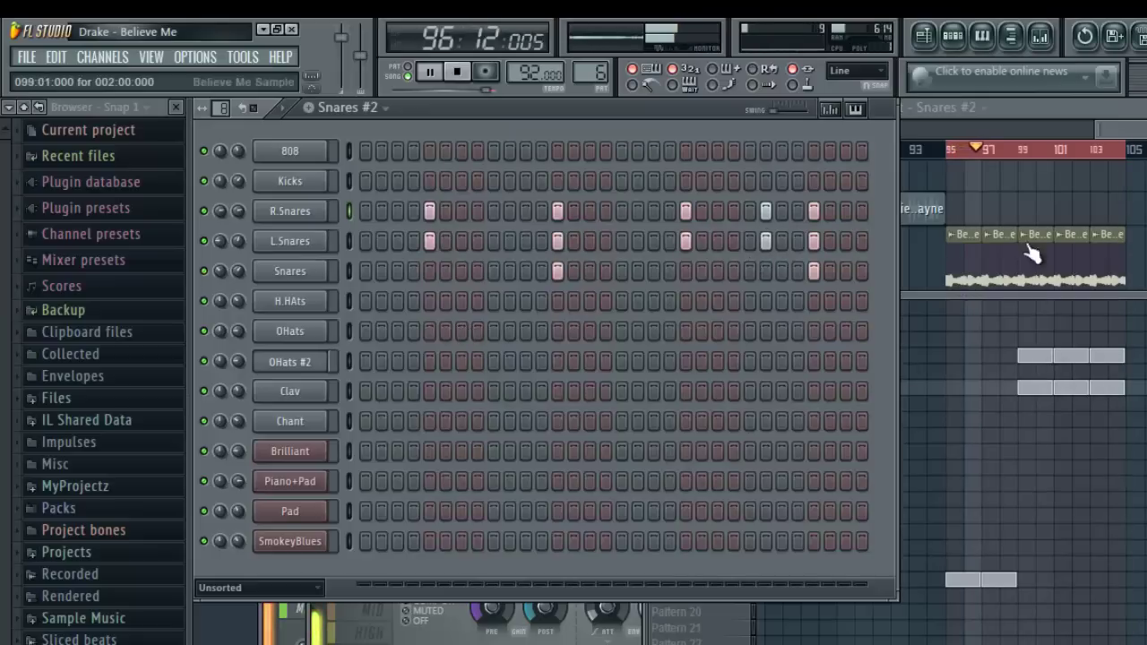
- Extend the open-hat pattern, Pattern 18, with clips at bars 99, 101 and 103
{"action": "left_click", "coordinate": [1144, 131]}
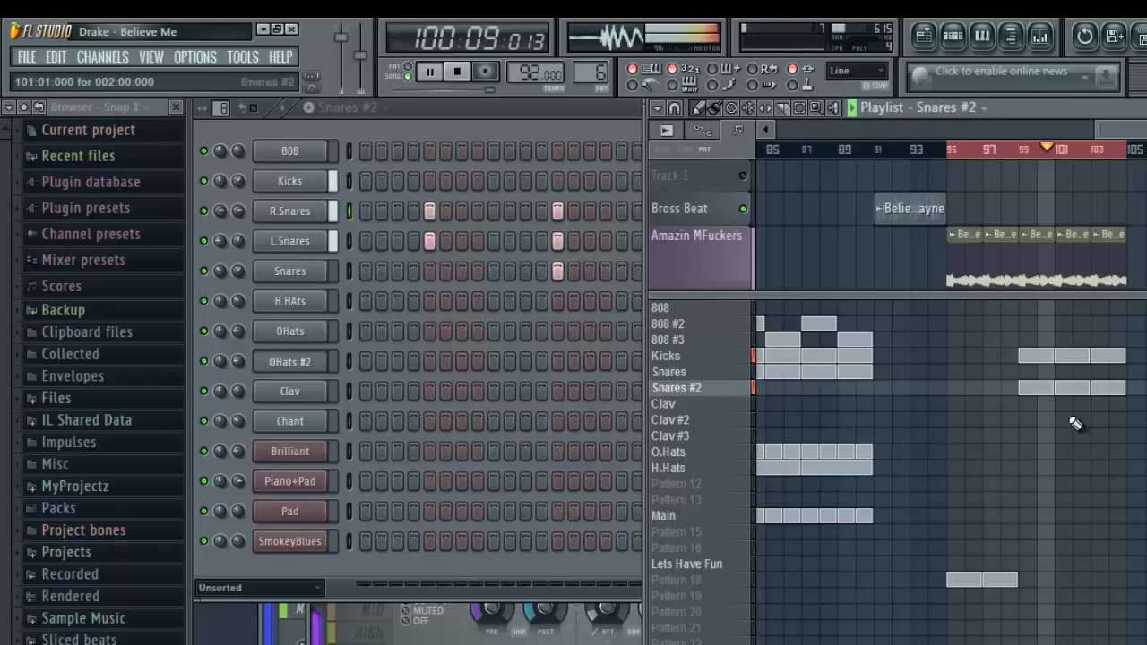
{"action": "left_click", "coordinate": [1030, 579]}
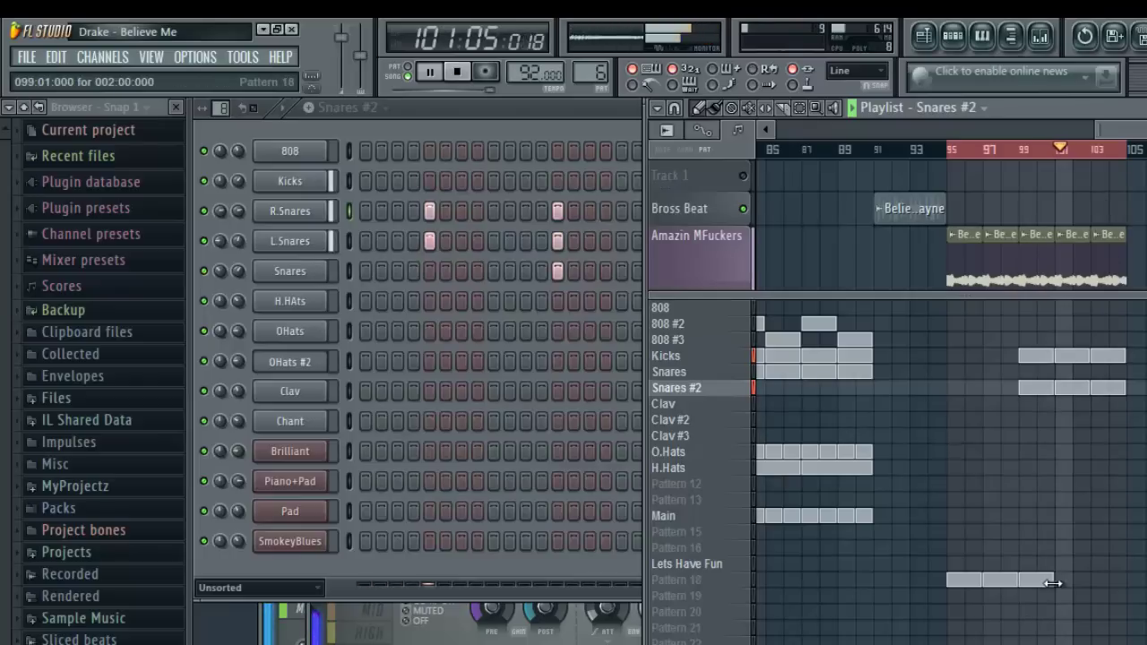
{"action": "left_click", "coordinate": [1071, 580]}
{"action": "left_click", "coordinate": [1100, 581]}
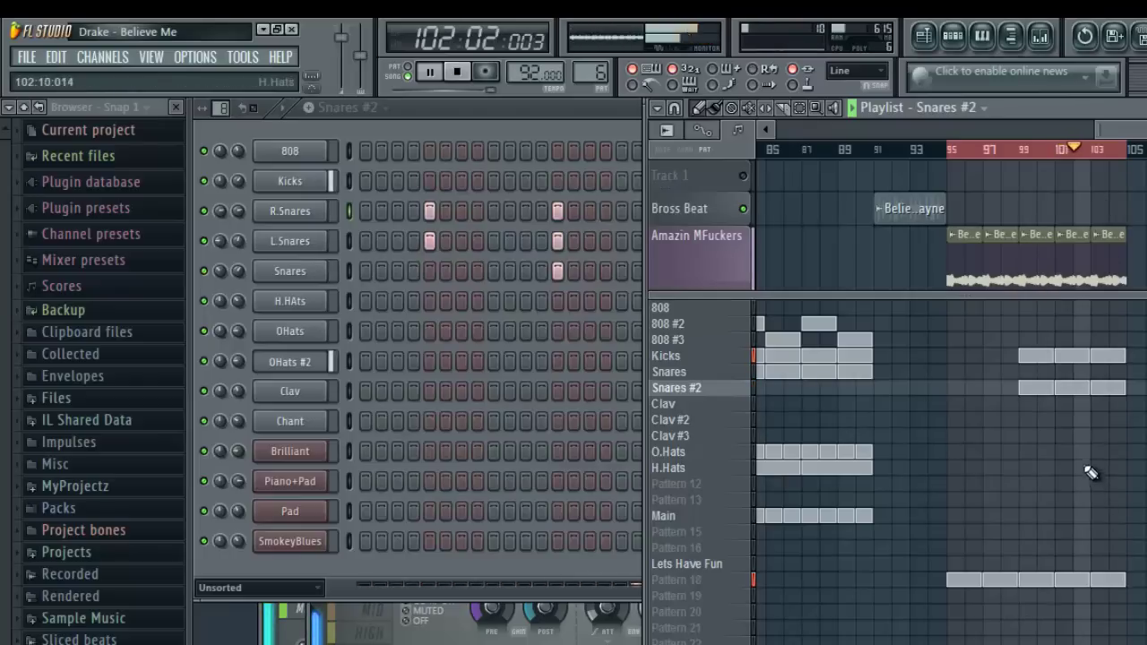
- Delete the Snares #2 pattern
{"action": "right_click", "coordinate": [672, 388]}
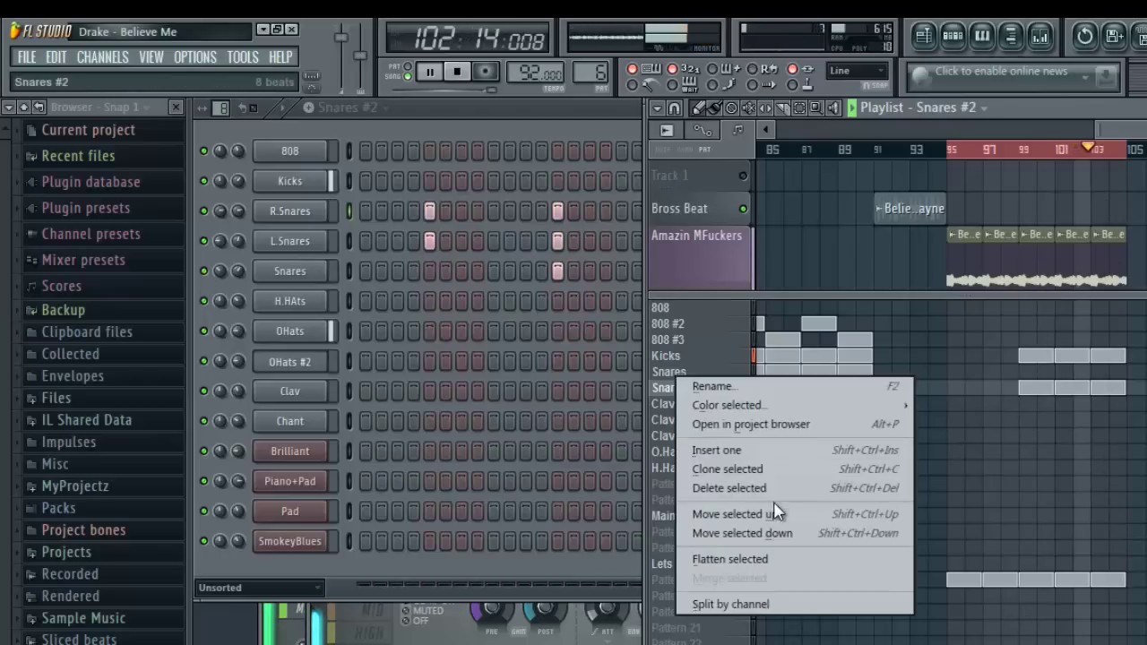
{"action": "left_click", "coordinate": [731, 488]}
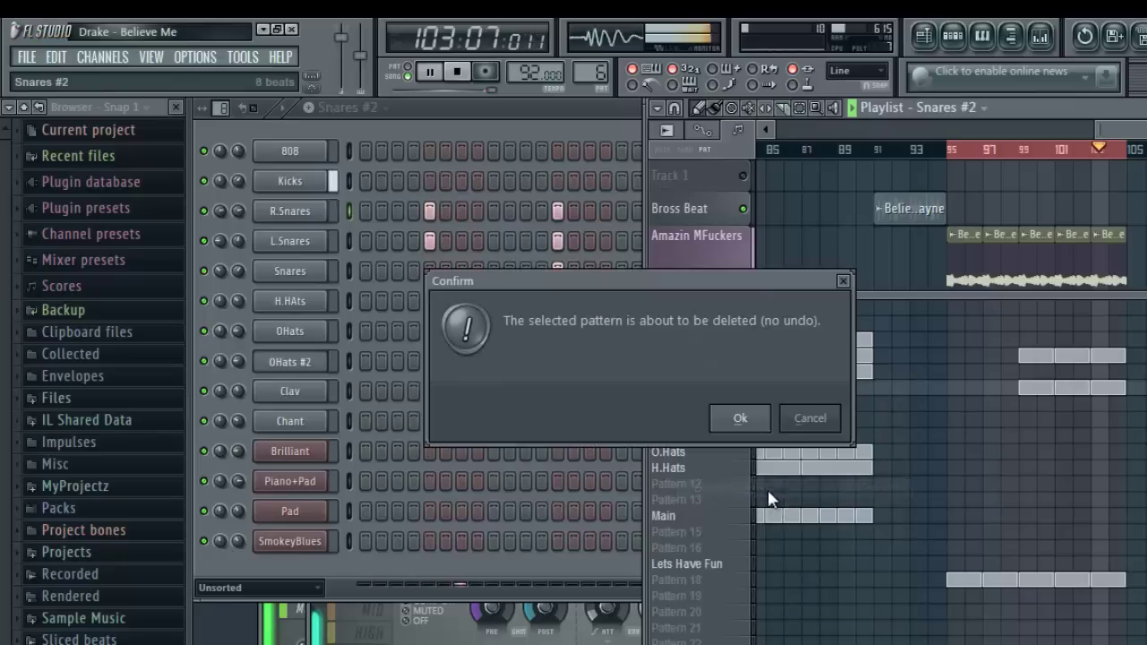
{"action": "left_click", "coordinate": [741, 419]}
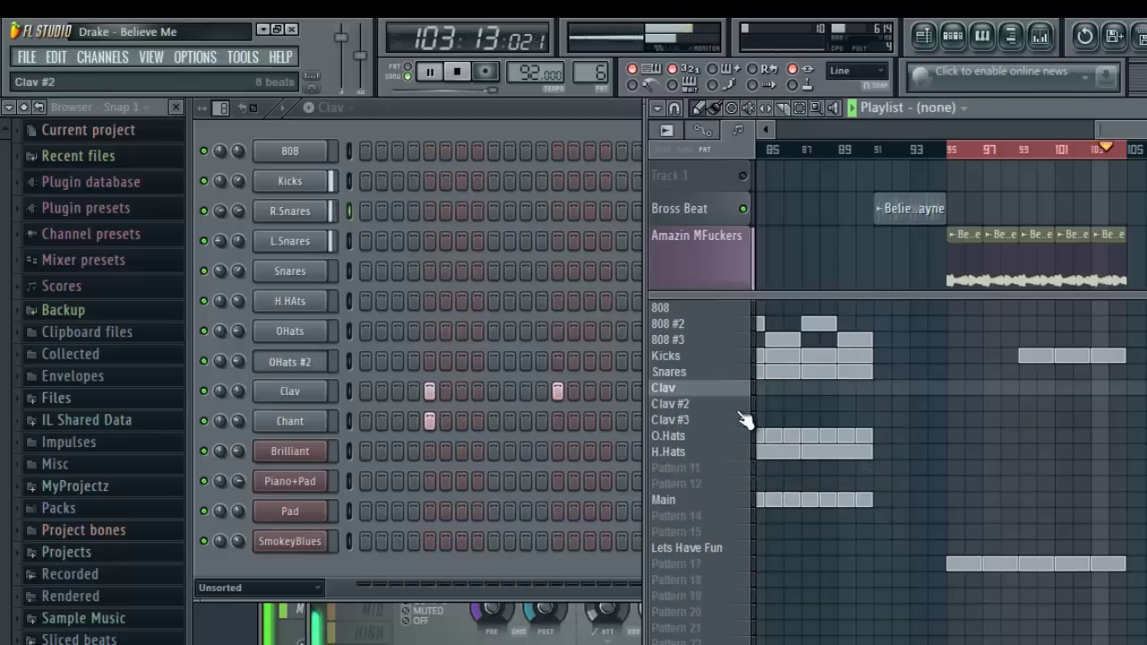
- Clone the Kicks pattern
{"action": "left_click", "coordinate": [696, 361]}
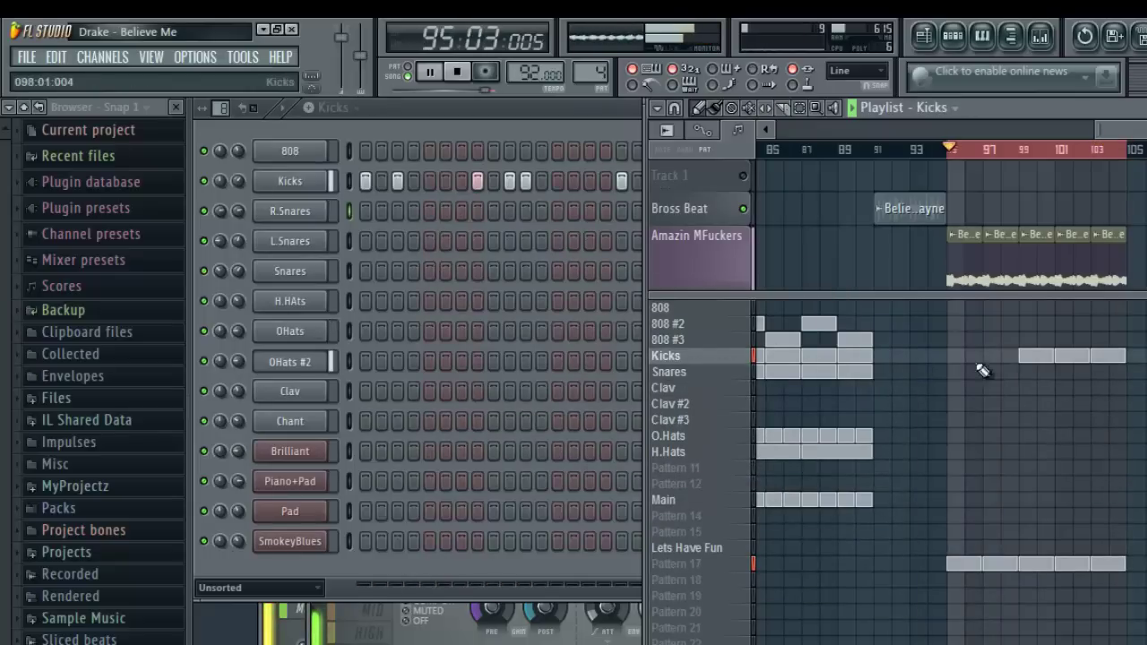
{"action": "right_click", "coordinate": [691, 363]}
{"action": "left_click", "coordinate": [743, 427]}
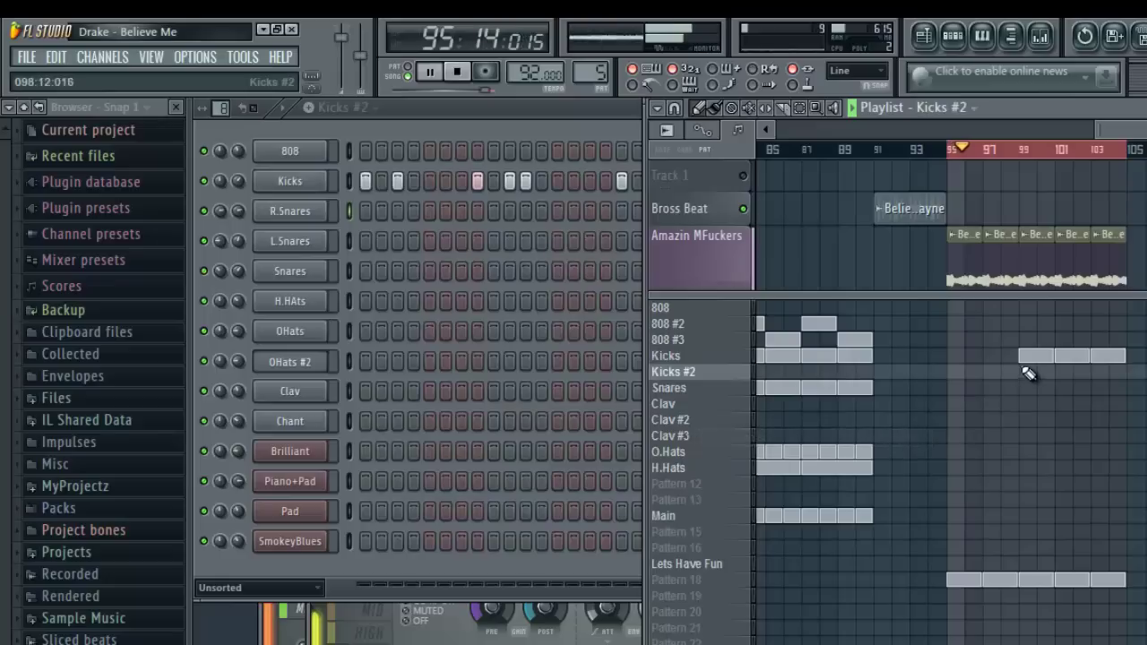
- Replace the Kicks clips at bars 99, 101 and 103 with Kicks #2 clips
{"action": "left_click", "coordinate": [1025, 372]}
{"action": "right_click", "coordinate": [1030, 359]}
{"action": "left_click", "coordinate": [1061, 373]}
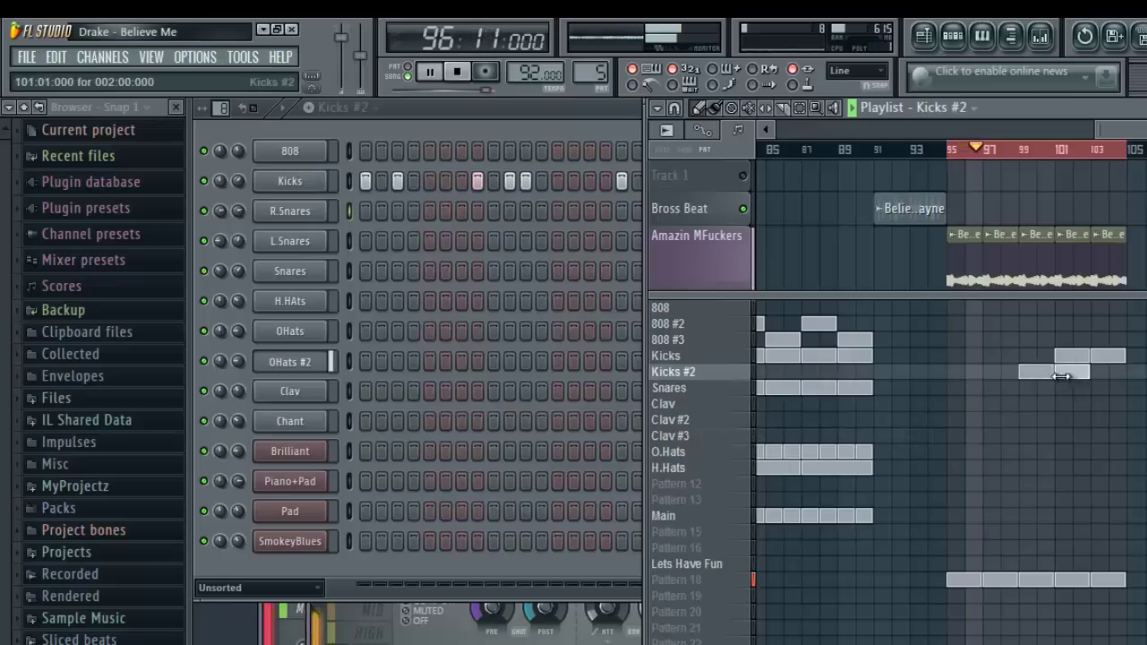
{"action": "right_click", "coordinate": [1078, 355]}
{"action": "right_click", "coordinate": [1104, 361]}
{"action": "left_click", "coordinate": [1108, 371]}
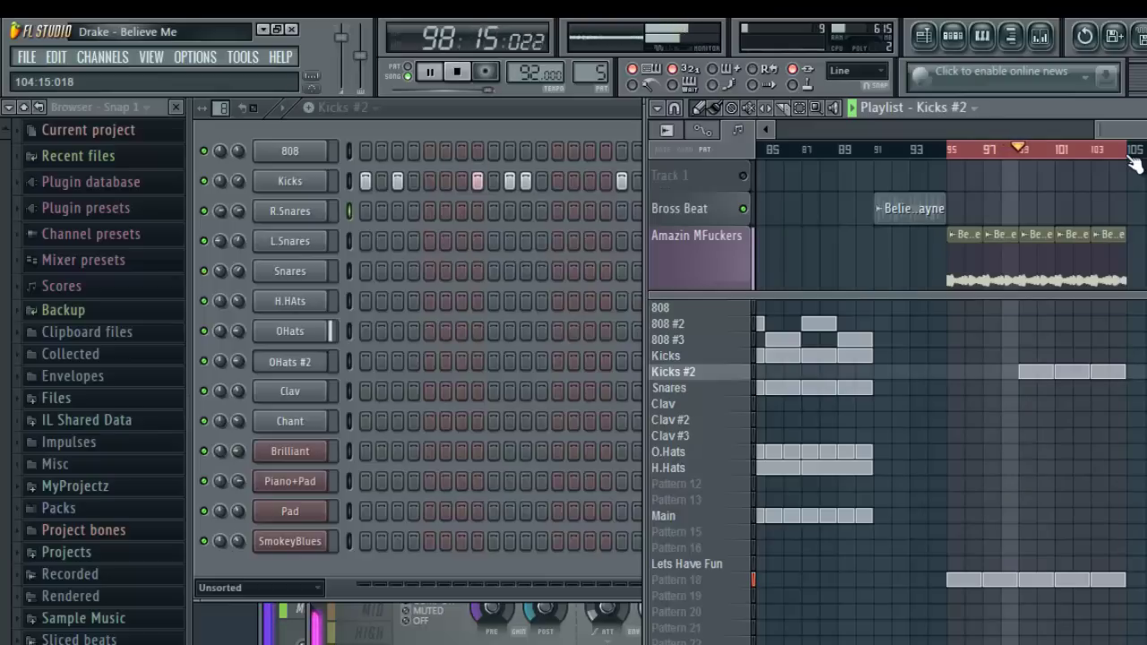
- Select bars 99 through 104 in the playlist timeline so playback loops over the Kicks #2 section
{"action": "left_click_drag", "start_coordinate": [1128, 156], "coordinate": [1012, 187]}
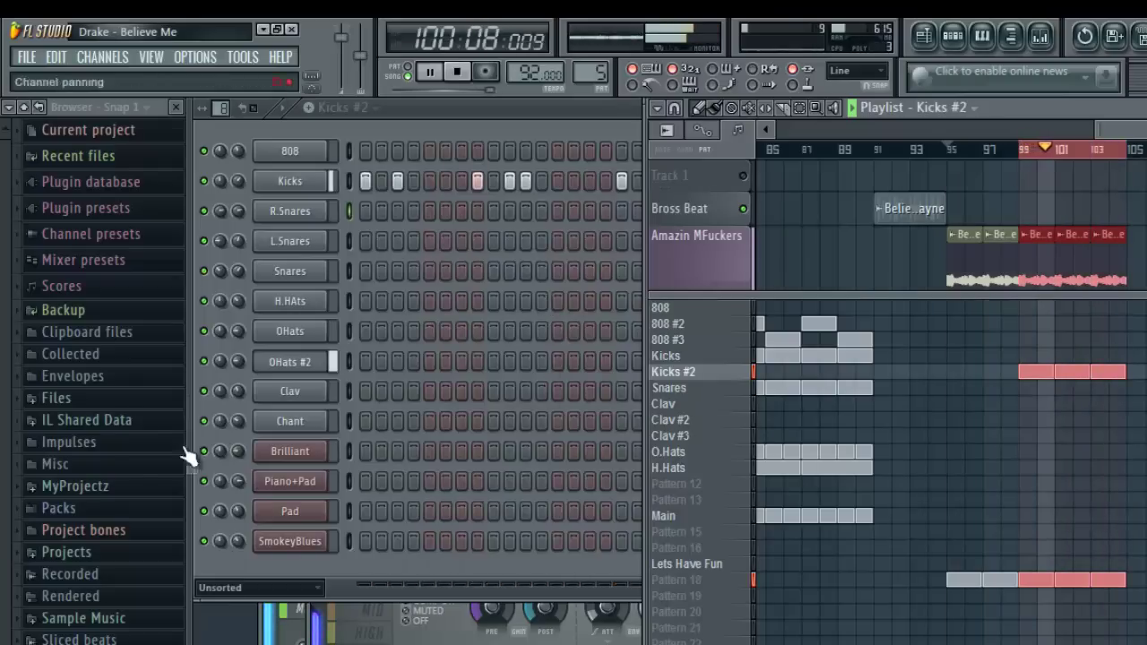
- Browse the sample files to the Clapz folder in the Youn Soulja collection of SoundBank
{"action": "left_click", "coordinate": [101, 404]}
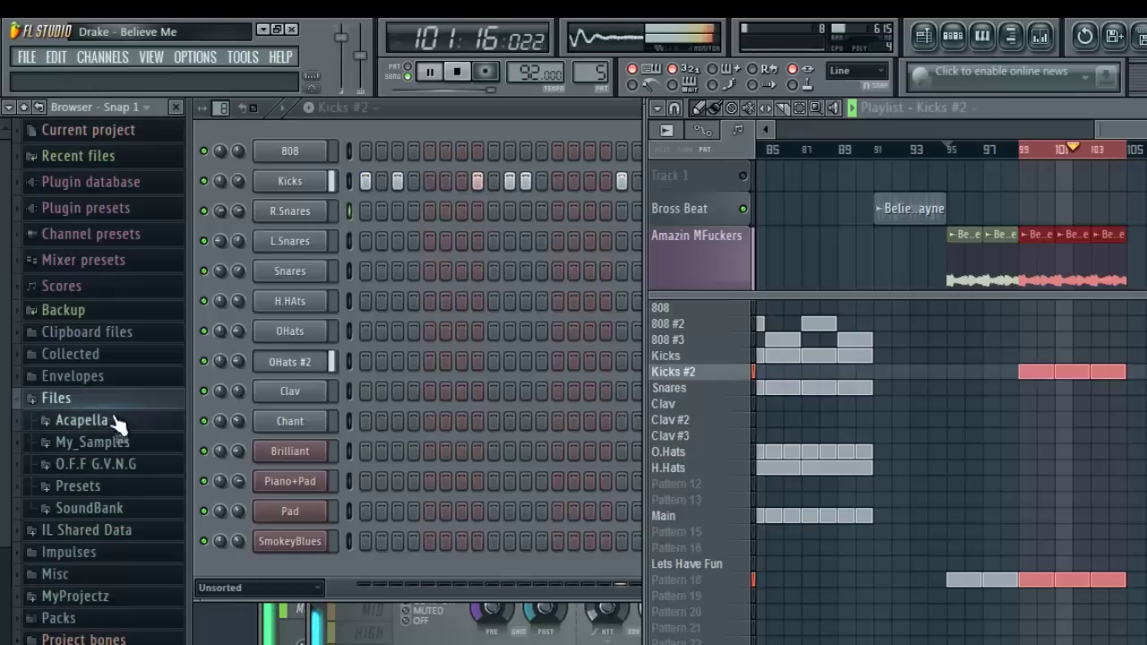
{"action": "left_click", "coordinate": [133, 511]}
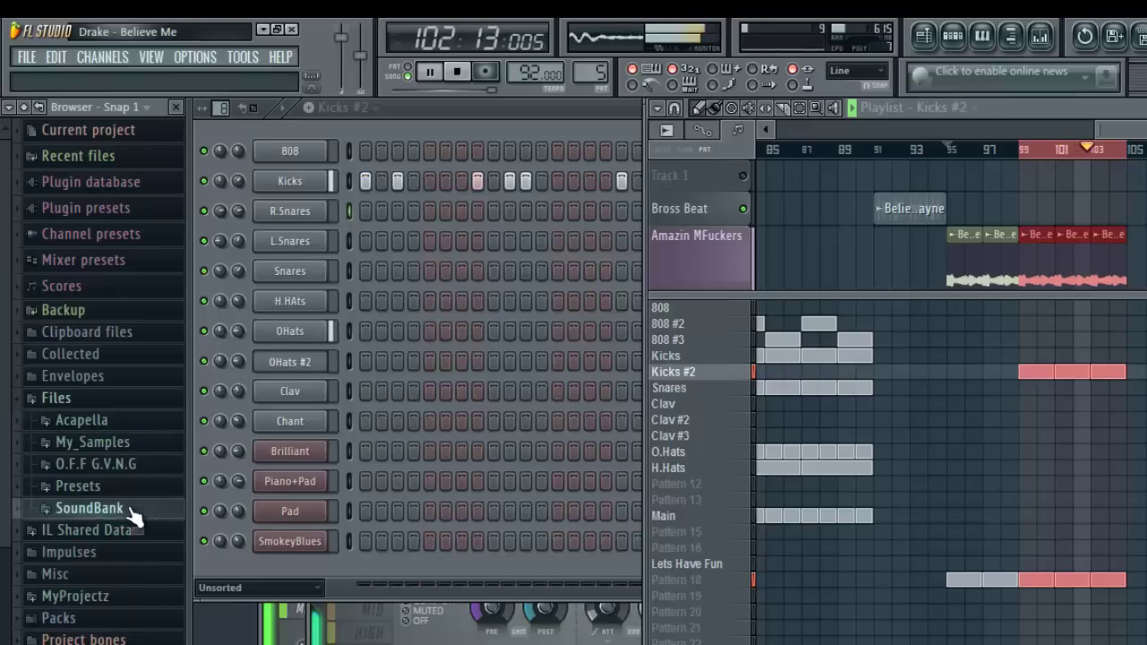
{"action": "left_click", "coordinate": [143, 628]}
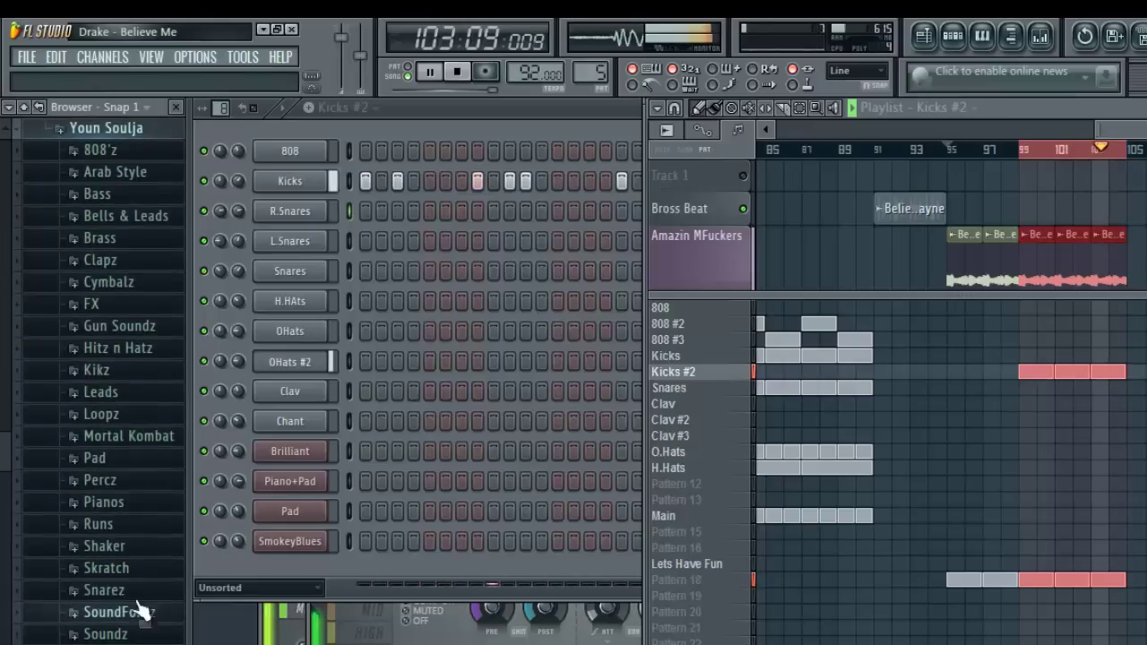
{"action": "left_click", "coordinate": [129, 260]}
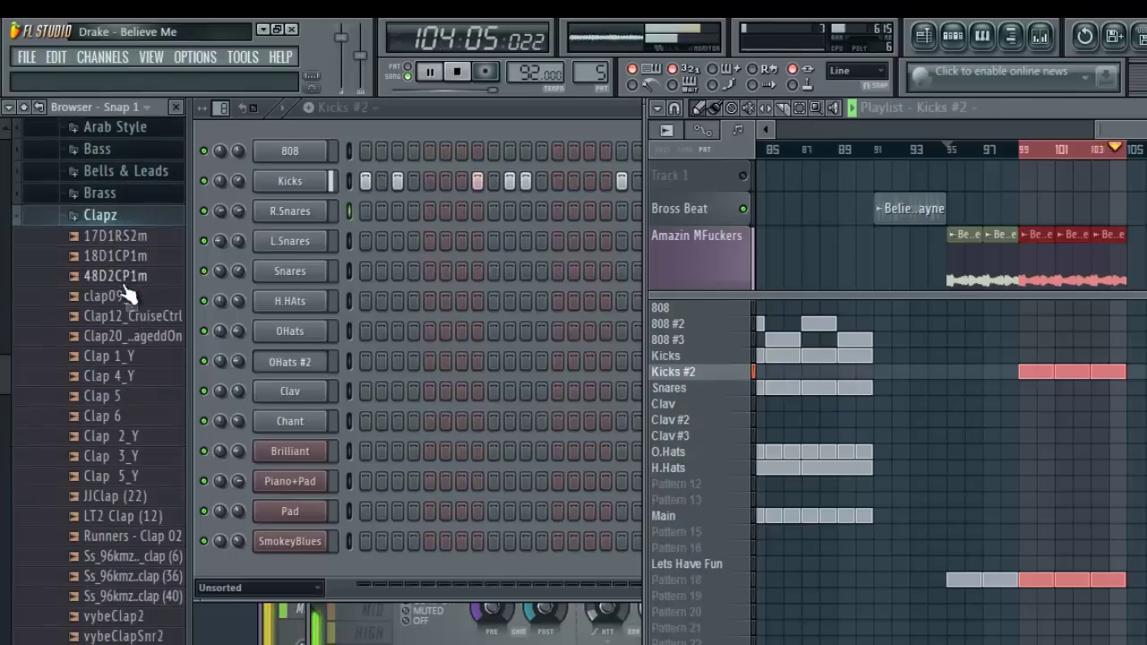
- Audition the clap samples in the Clapz folder against the looping section, from 17D1RS2m through vybeClapSnr2
{"action": "left_click", "coordinate": [126, 288]}
{"action": "left_click", "coordinate": [127, 267]}
{"action": "left_click", "coordinate": [130, 249]}
{"action": "left_click", "coordinate": [129, 233]}
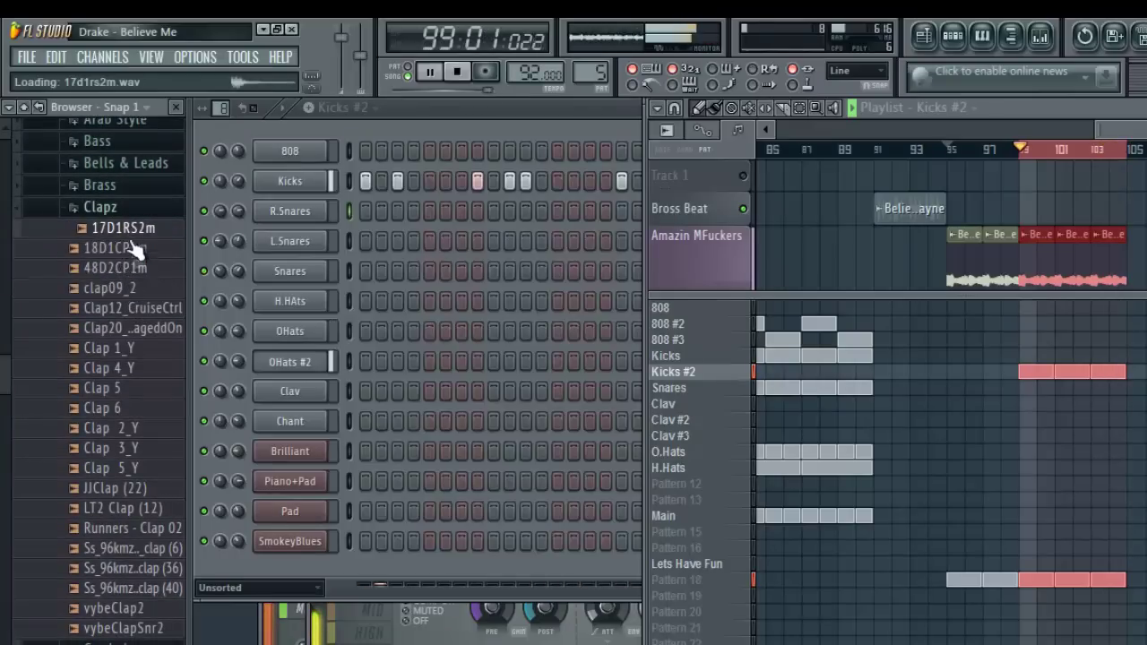
{"action": "left_click", "coordinate": [132, 250]}
{"action": "left_click", "coordinate": [134, 289]}
{"action": "left_click", "coordinate": [135, 308]}
{"action": "left_click", "coordinate": [135, 292]}
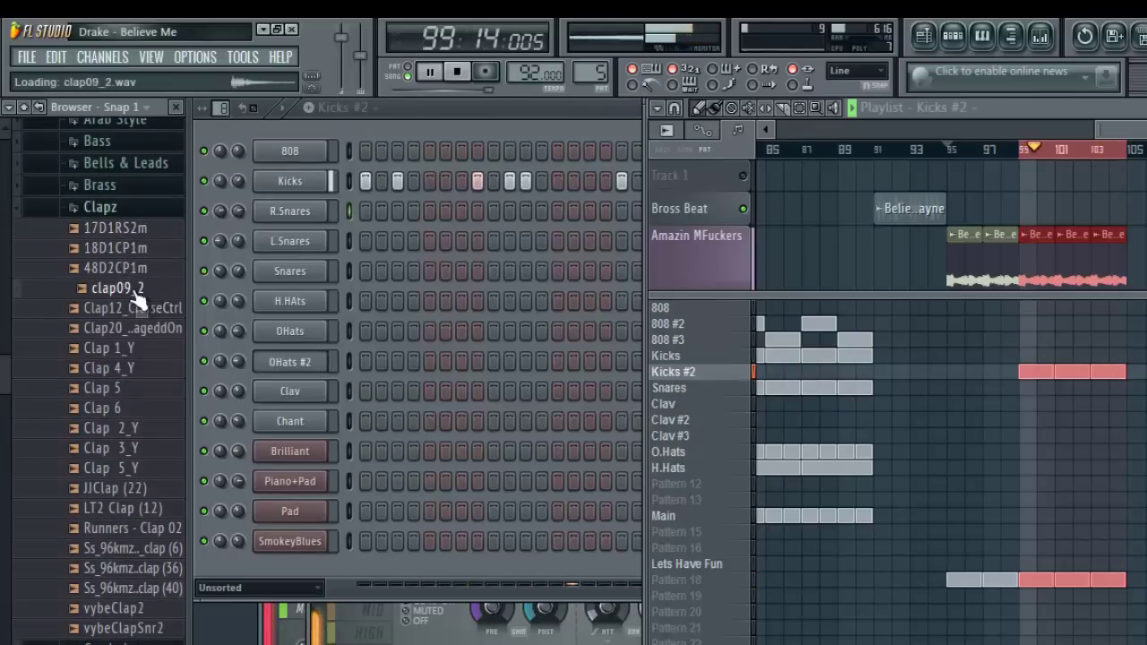
{"action": "left_click", "coordinate": [128, 408]}
{"action": "left_click", "coordinate": [126, 388]}
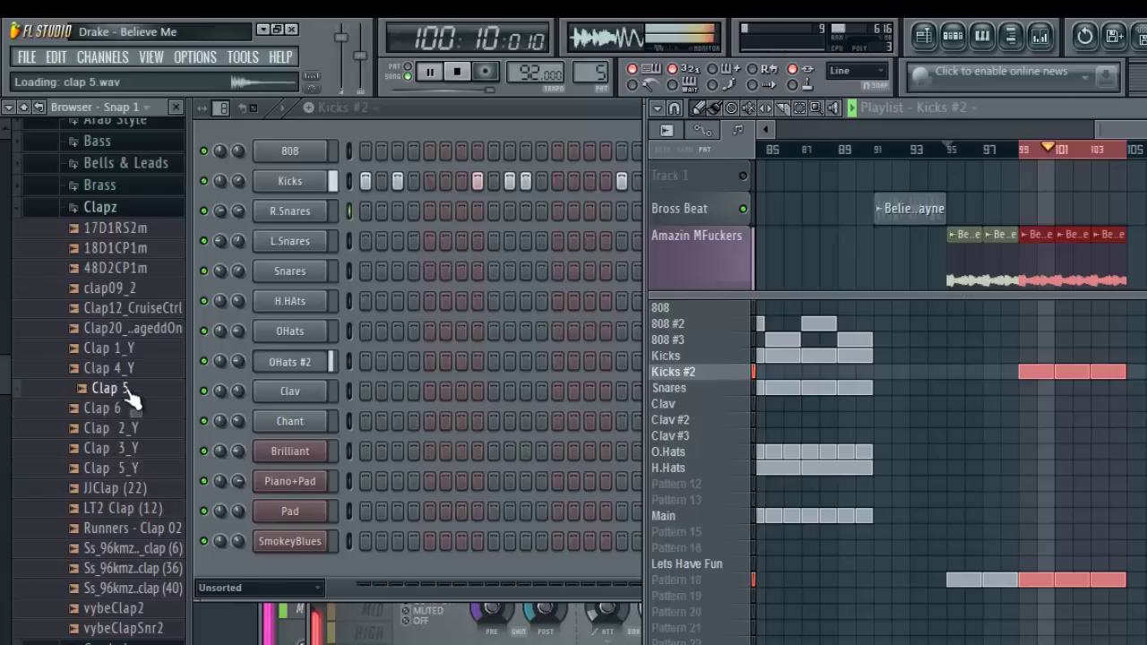
{"action": "left_click", "coordinate": [125, 367]}
{"action": "left_click", "coordinate": [139, 508]}
{"action": "left_click", "coordinate": [131, 488]}
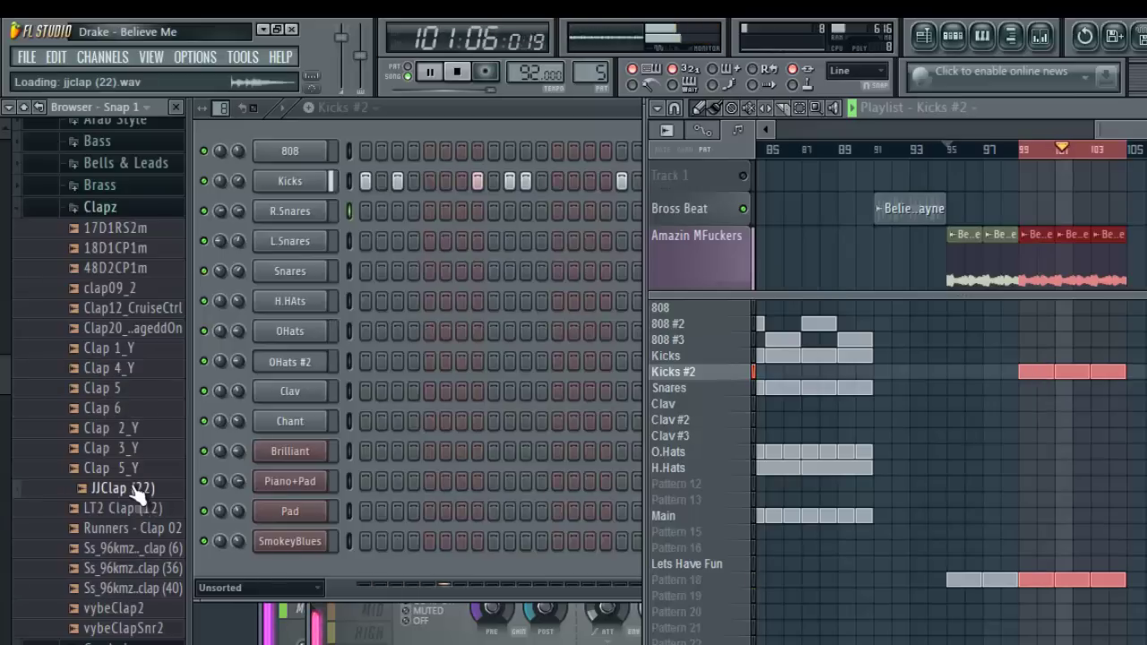
{"action": "left_click", "coordinate": [117, 528]}
{"action": "left_click", "coordinate": [134, 547]}
{"action": "left_click", "coordinate": [141, 588]}
{"action": "left_click", "coordinate": [143, 610]}
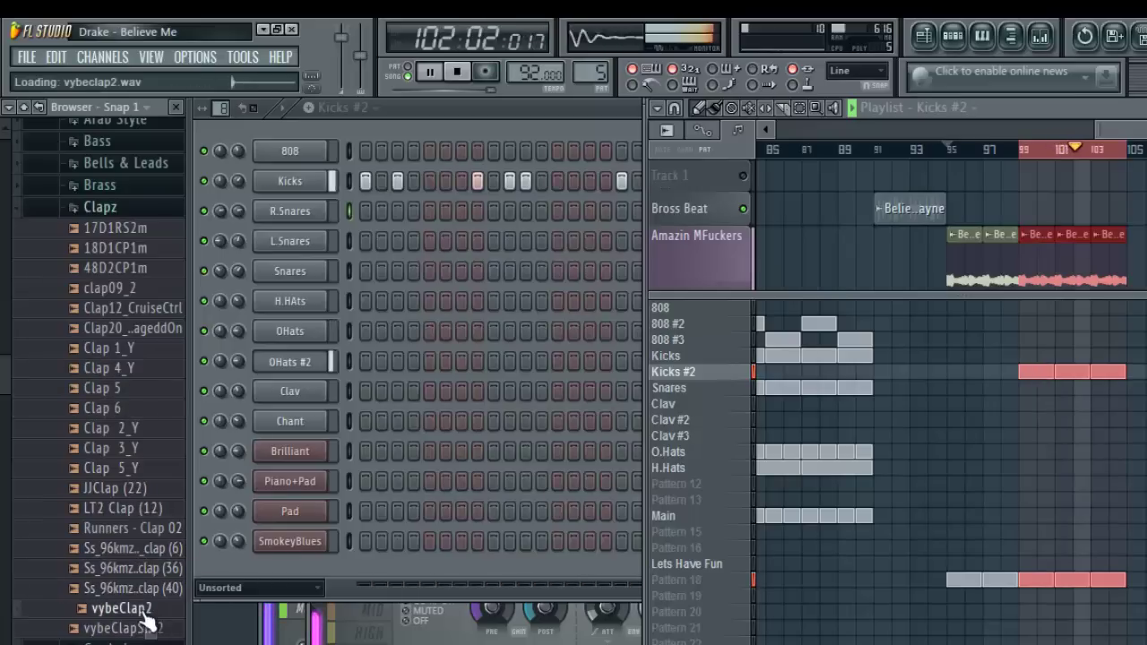
{"action": "left_click", "coordinate": [145, 628]}
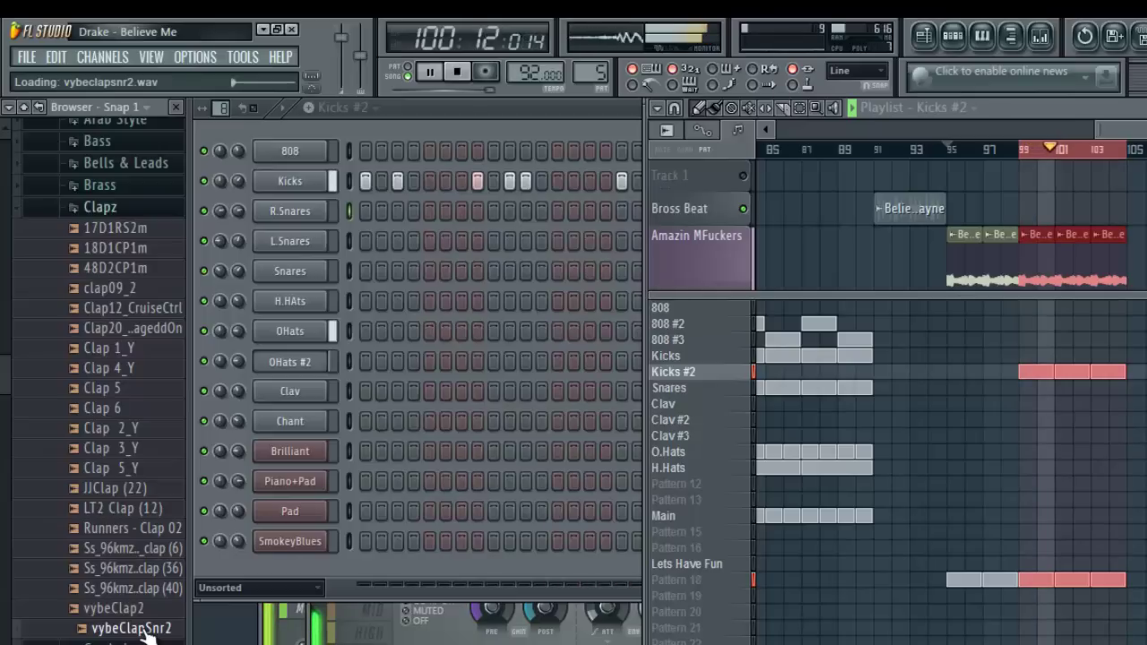
- Rework the Kicks row of the Kicks #2 pattern so only steps 1, 7, 13 and 21 are active
{"action": "left_click", "coordinate": [344, 135]}
{"action": "left_click", "coordinate": [397, 180]}
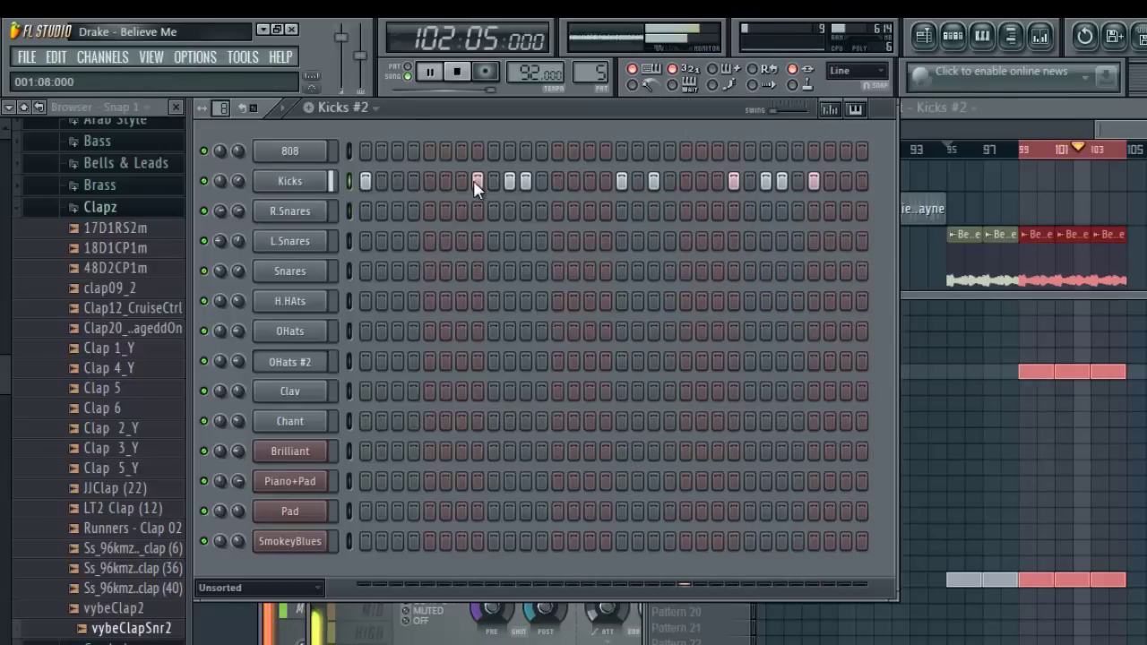
{"action": "left_click_drag", "start_coordinate": [473, 180], "coordinate": [521, 178]}
{"action": "left_click", "coordinate": [653, 180]}
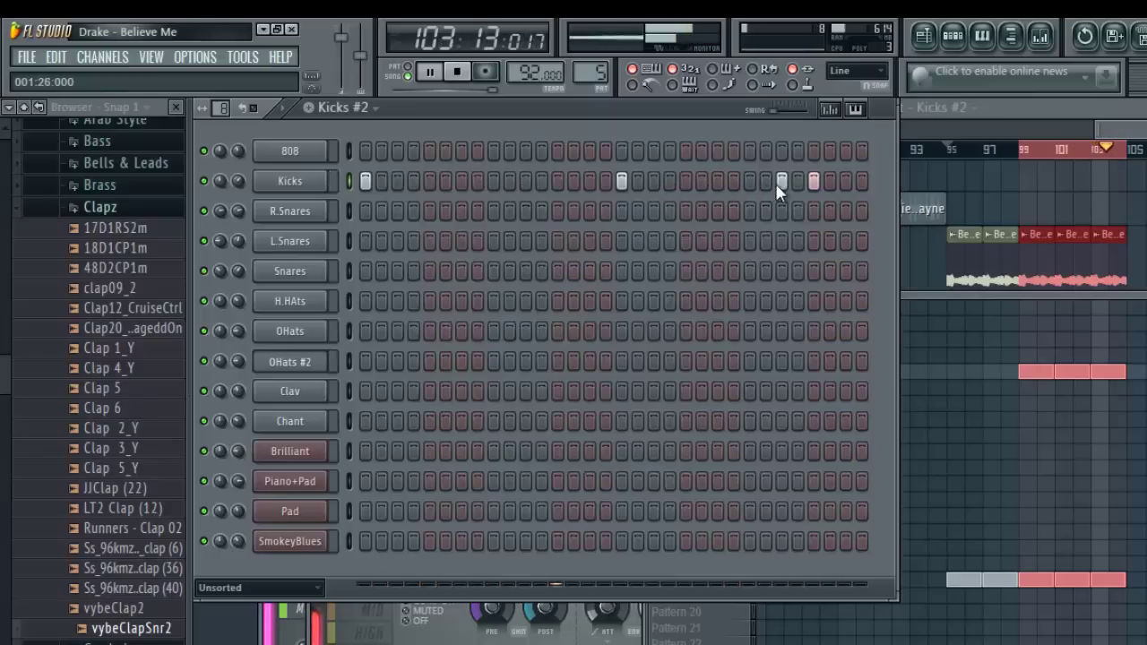
{"action": "left_click", "coordinate": [811, 181]}
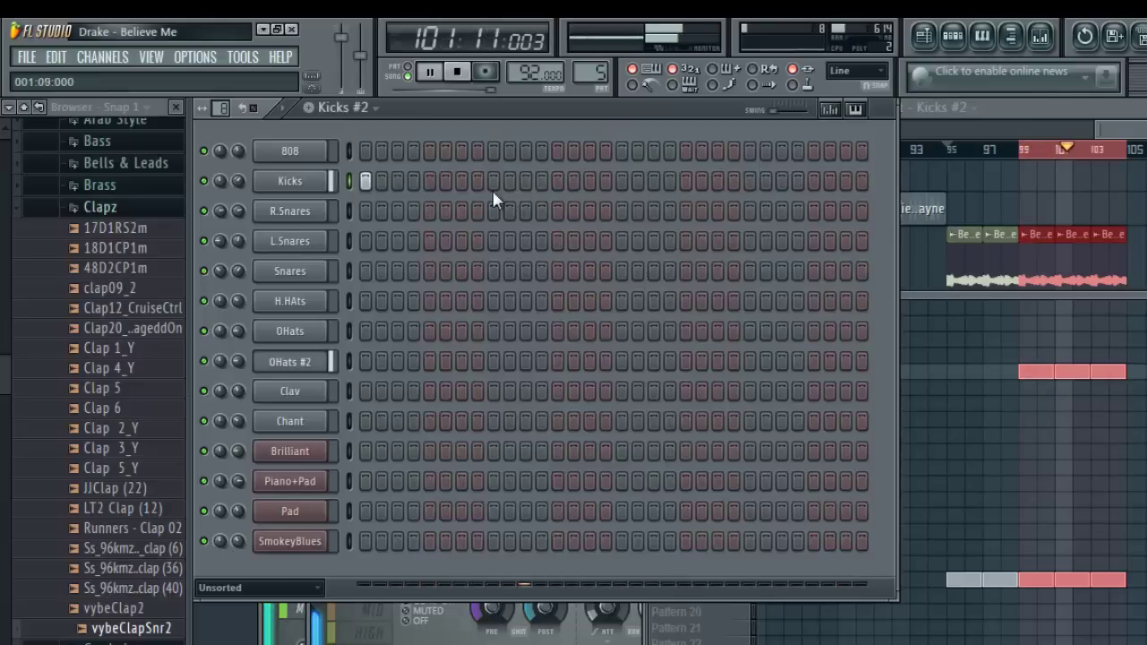
{"action": "left_click", "coordinate": [458, 179]}
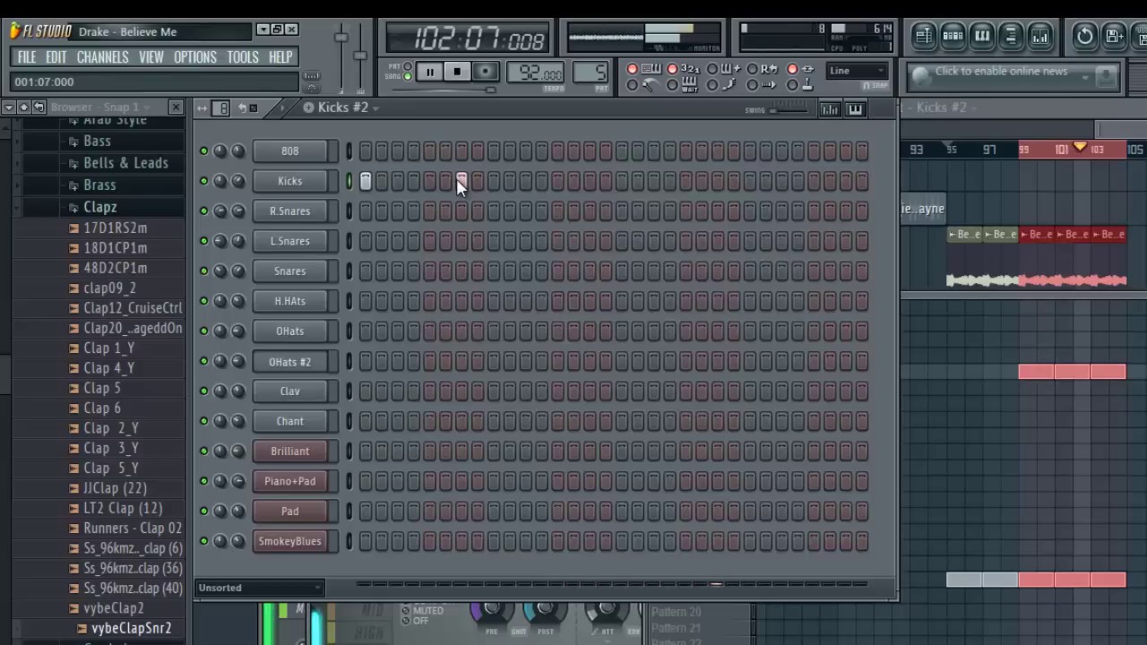
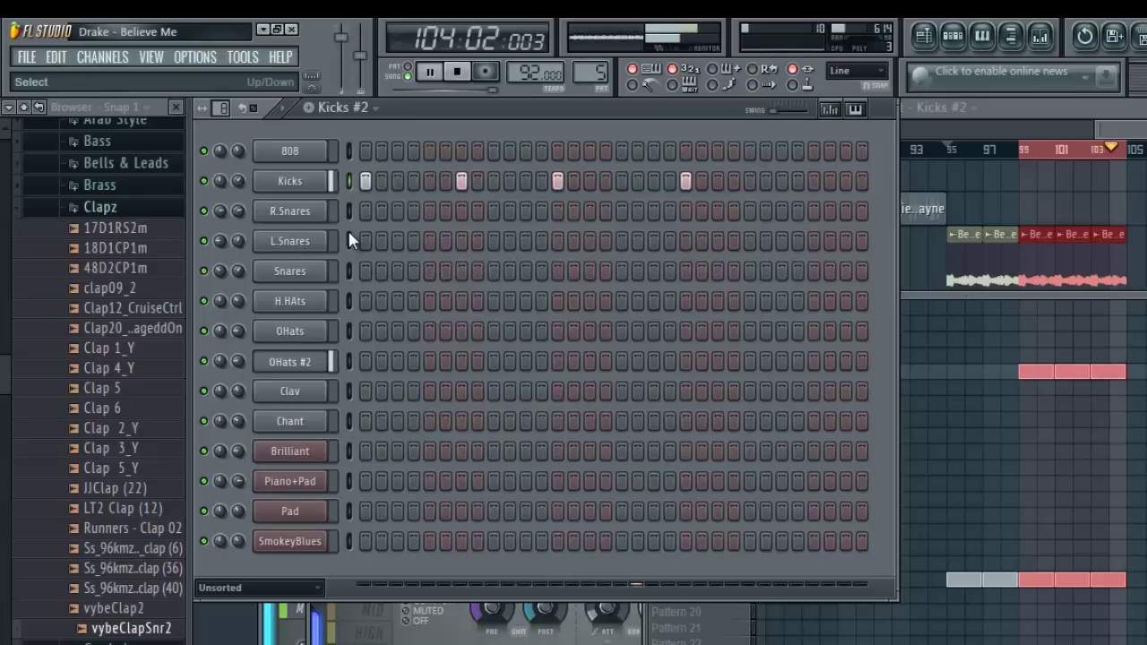
{"action": "left_click", "coordinate": [398, 211]}
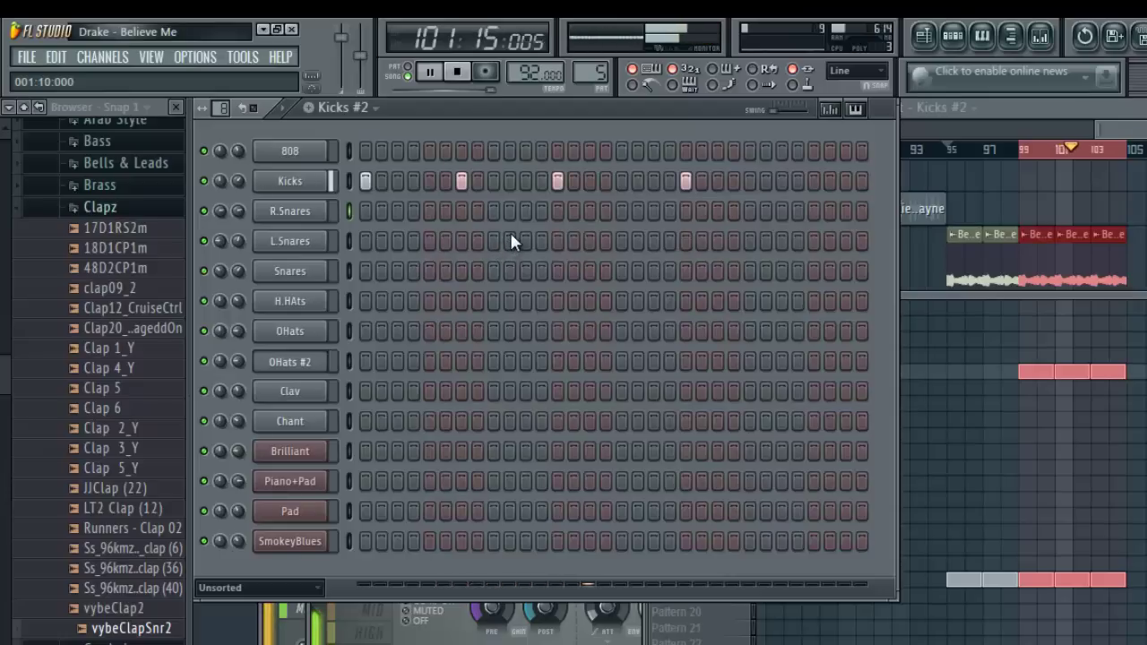
- Place a C5 note at the start of the H.HAts piano roll, shorten it to 1.5 steps and raise its velocity
{"action": "right_click", "coordinate": [310, 303]}
{"action": "left_click", "coordinate": [344, 298]}
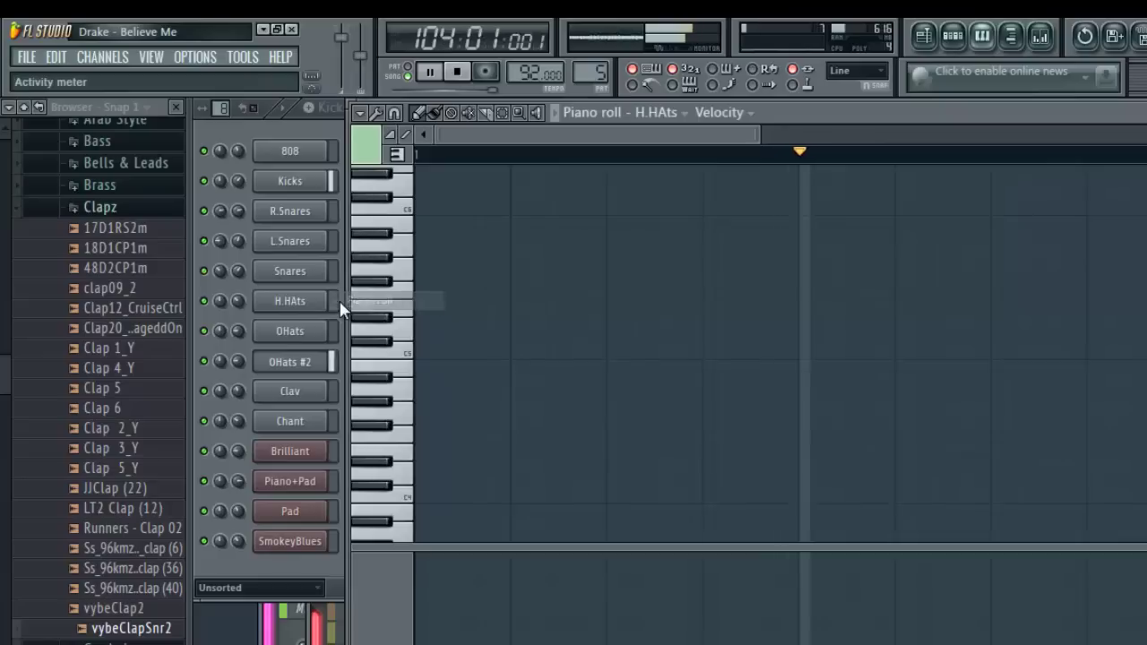
{"action": "left_click", "coordinate": [425, 354]}
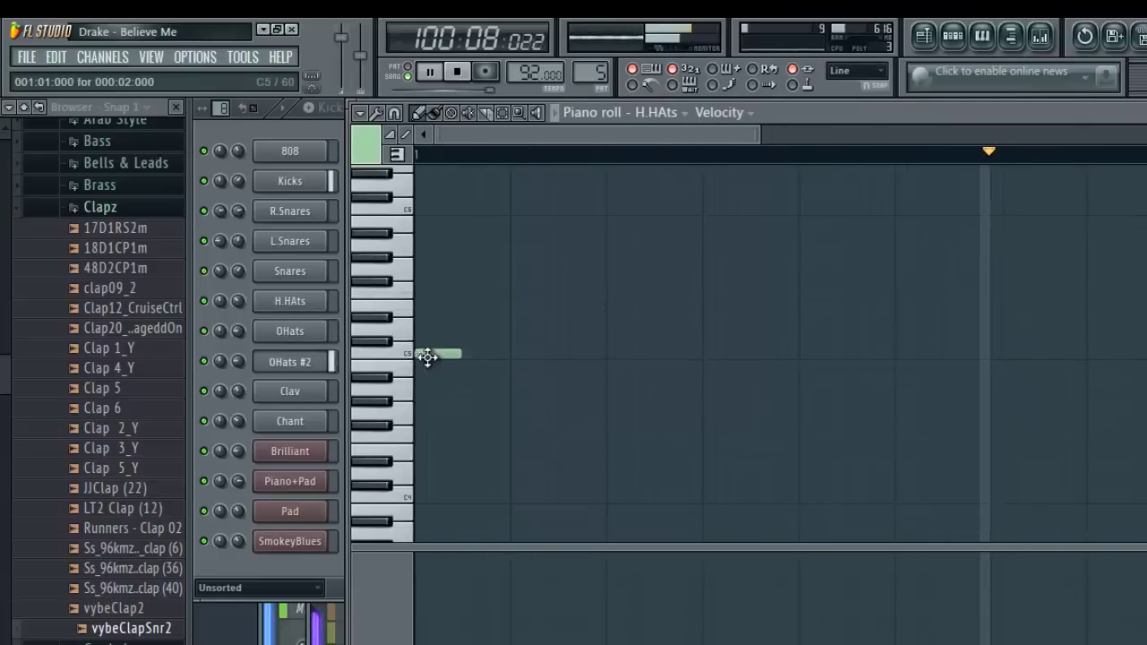
{"action": "left_click_drag", "start_coordinate": [459, 357], "coordinate": [449, 358]}
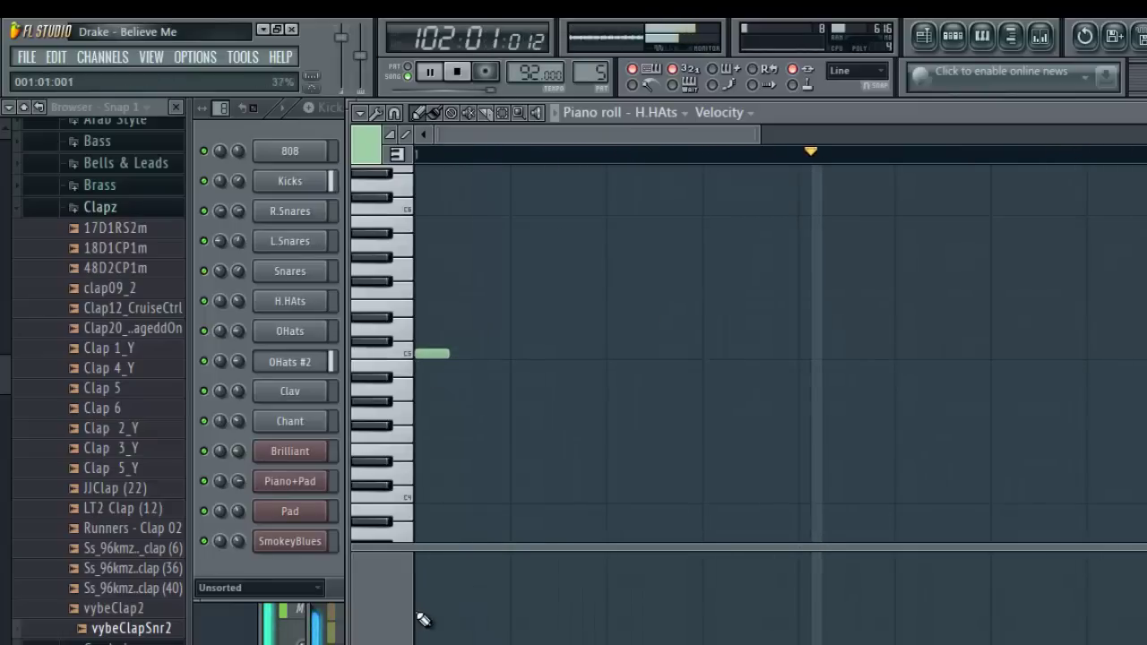
{"action": "left_click_drag", "start_coordinate": [427, 617], "coordinate": [423, 587]}
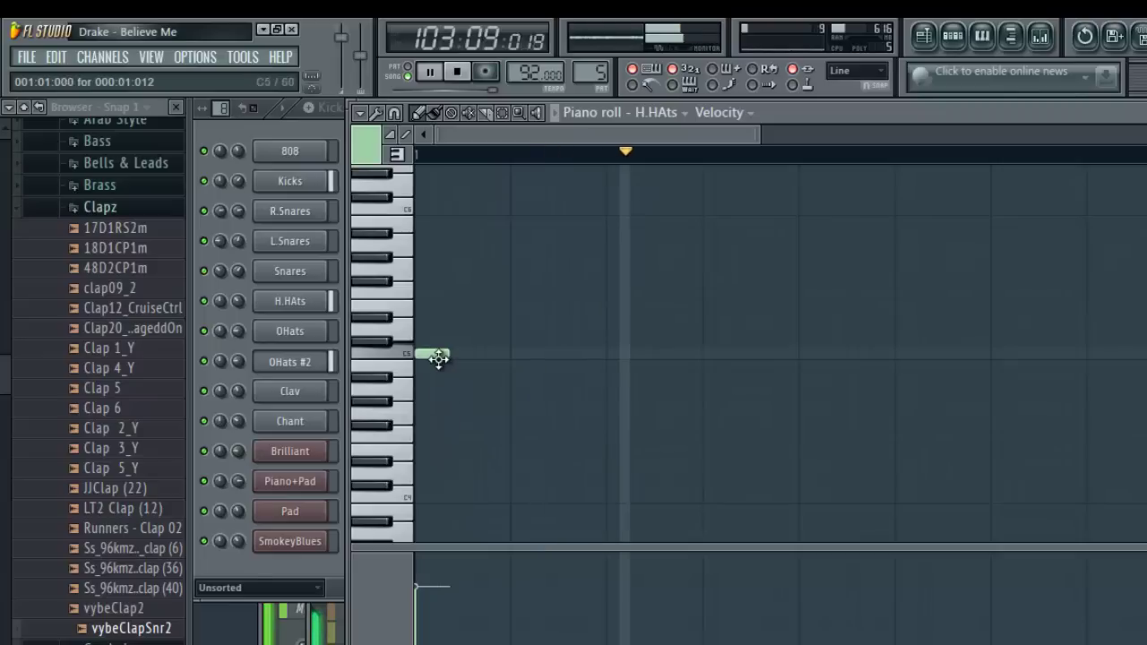
{"action": "left_click", "coordinate": [322, 303]}
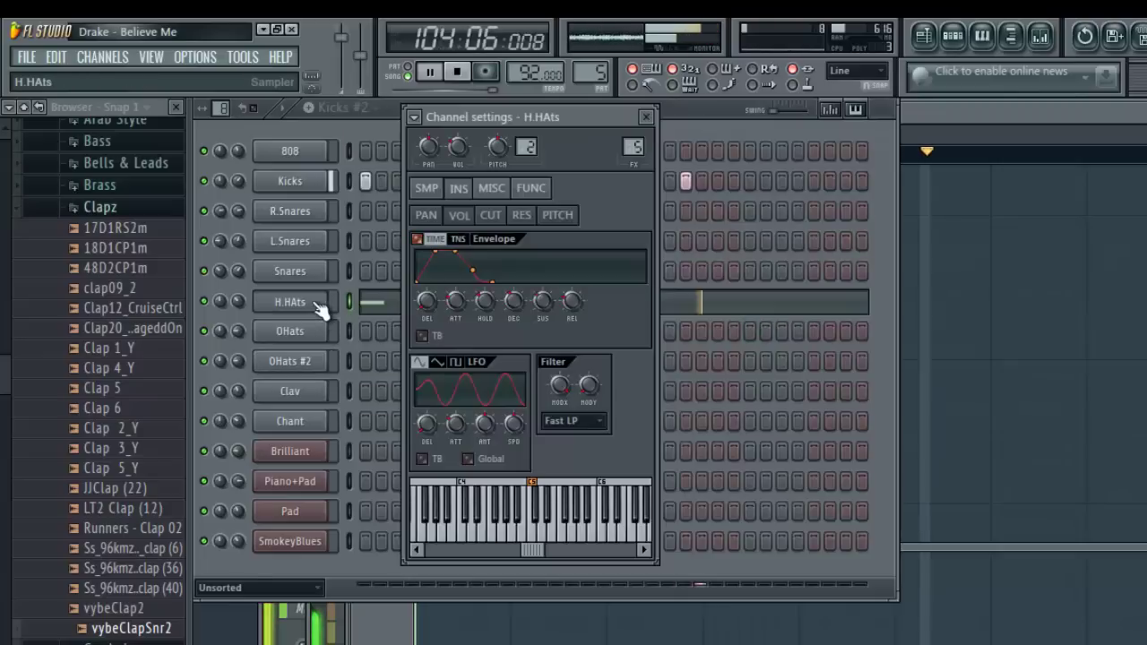
{"action": "left_click", "coordinate": [1077, 110]}
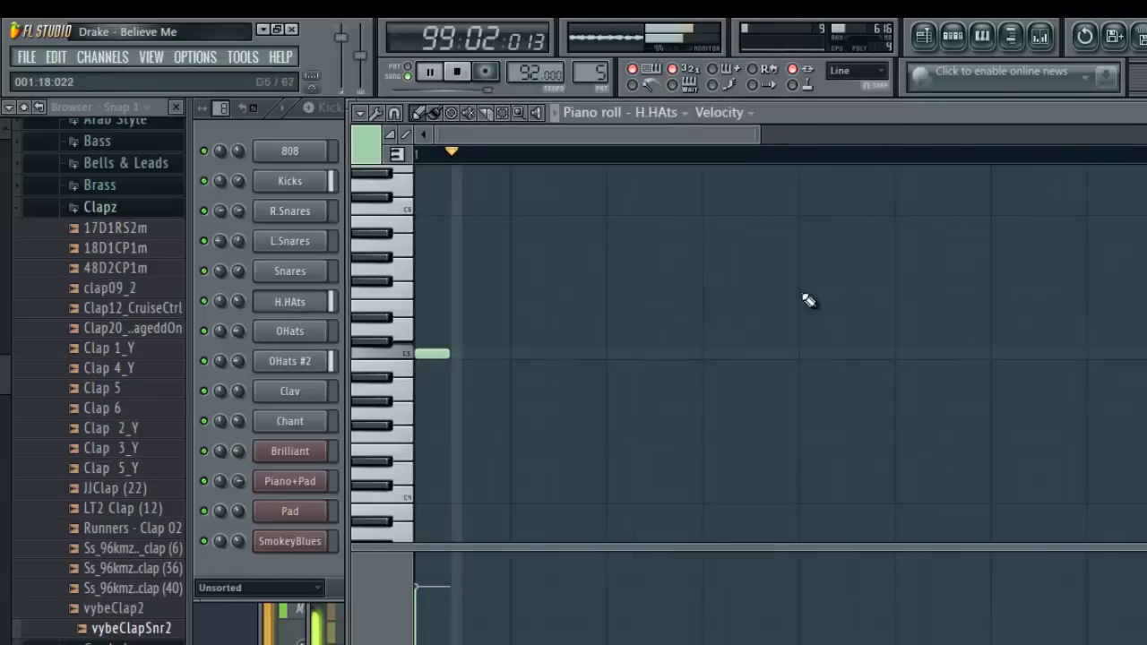
- Add C5 hi-hat notes on steps 5, 9, 17 and 19, with the step 17 note lasting 2 steps
{"action": "left_click", "coordinate": [512, 353]}
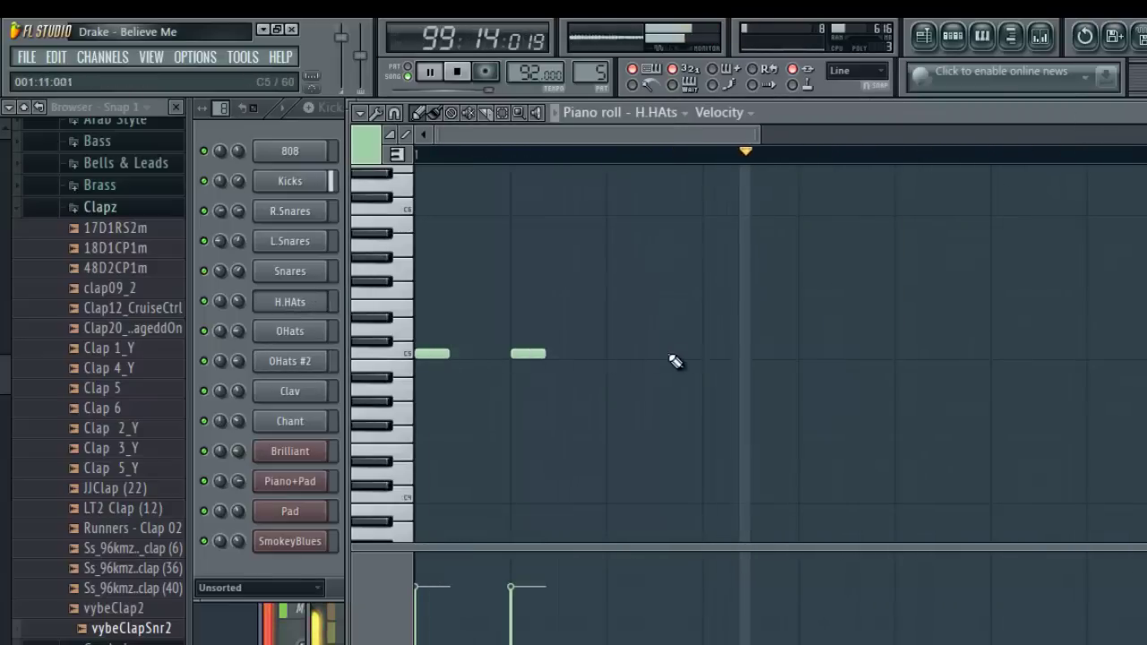
{"action": "left_click", "coordinate": [810, 356]}
{"action": "left_click", "coordinate": [832, 364]}
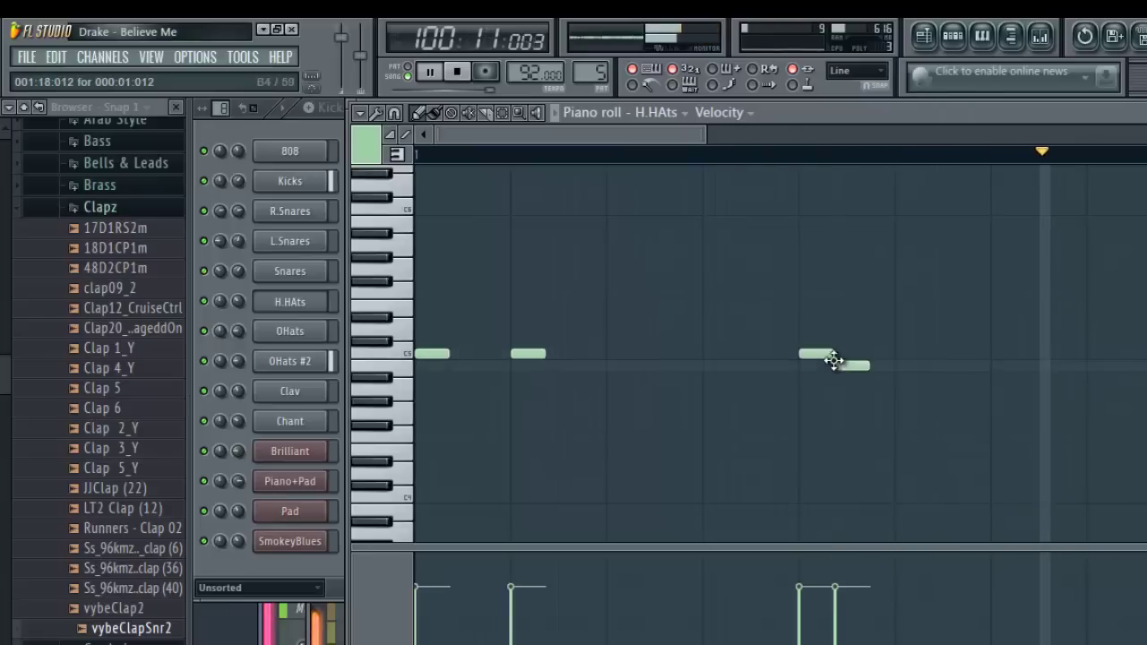
{"action": "left_click_drag", "start_coordinate": [834, 364], "coordinate": [832, 354]}
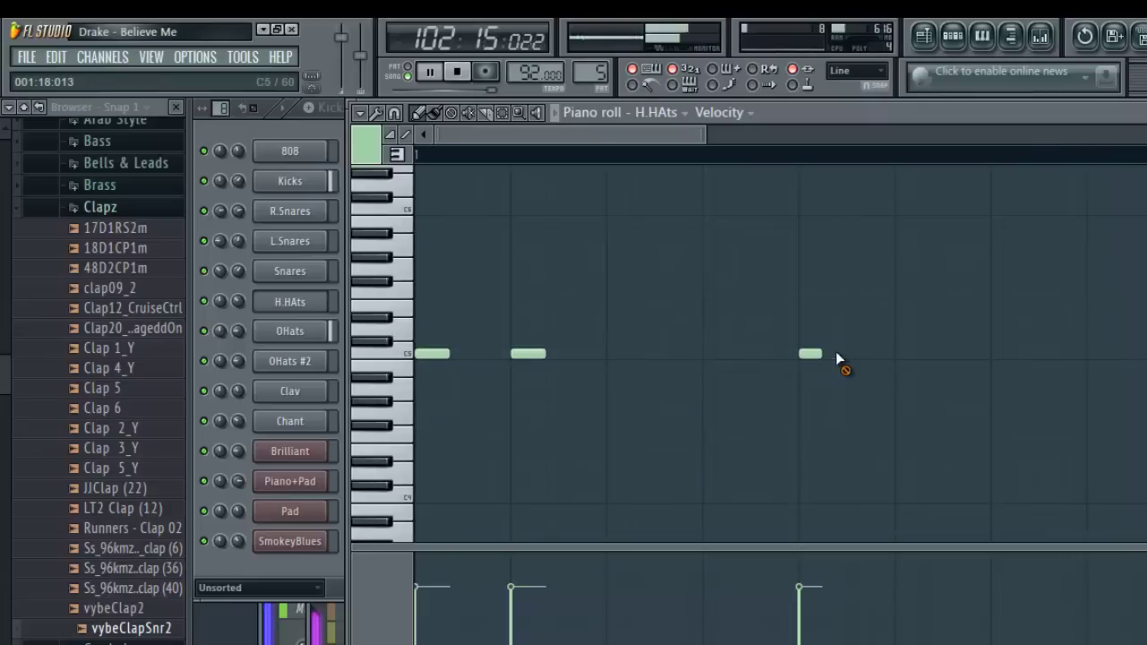
{"action": "left_click_drag", "start_coordinate": [824, 355], "coordinate": [835, 352]}
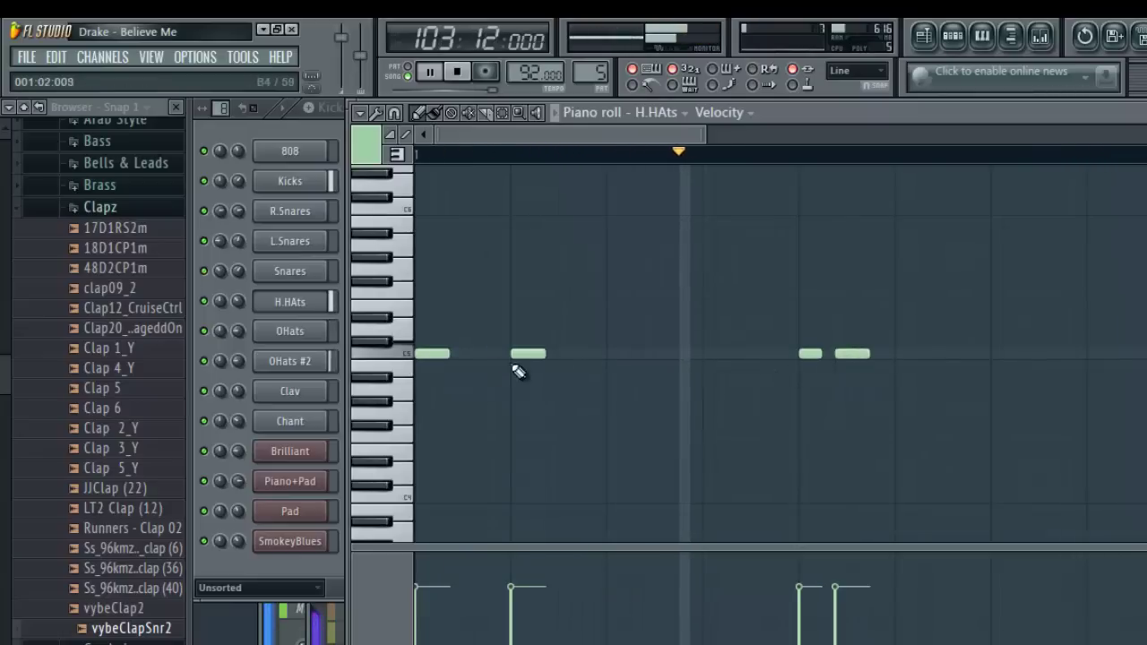
{"action": "left_click", "coordinate": [620, 355]}
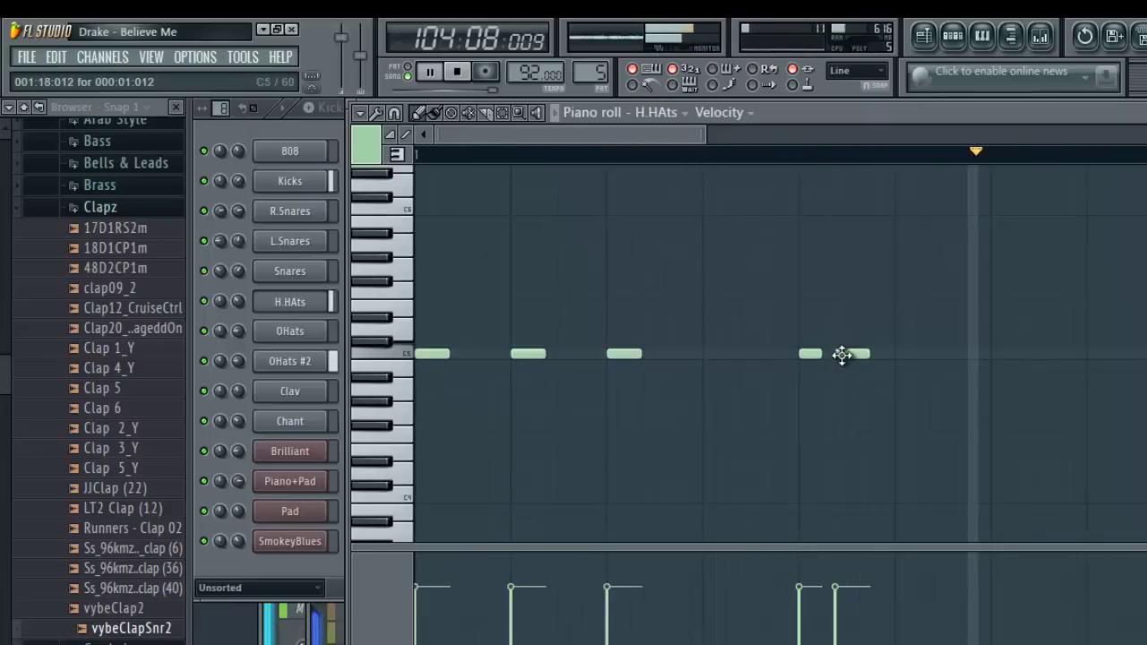
{"action": "left_click_drag", "start_coordinate": [837, 351], "coordinate": [858, 352]}
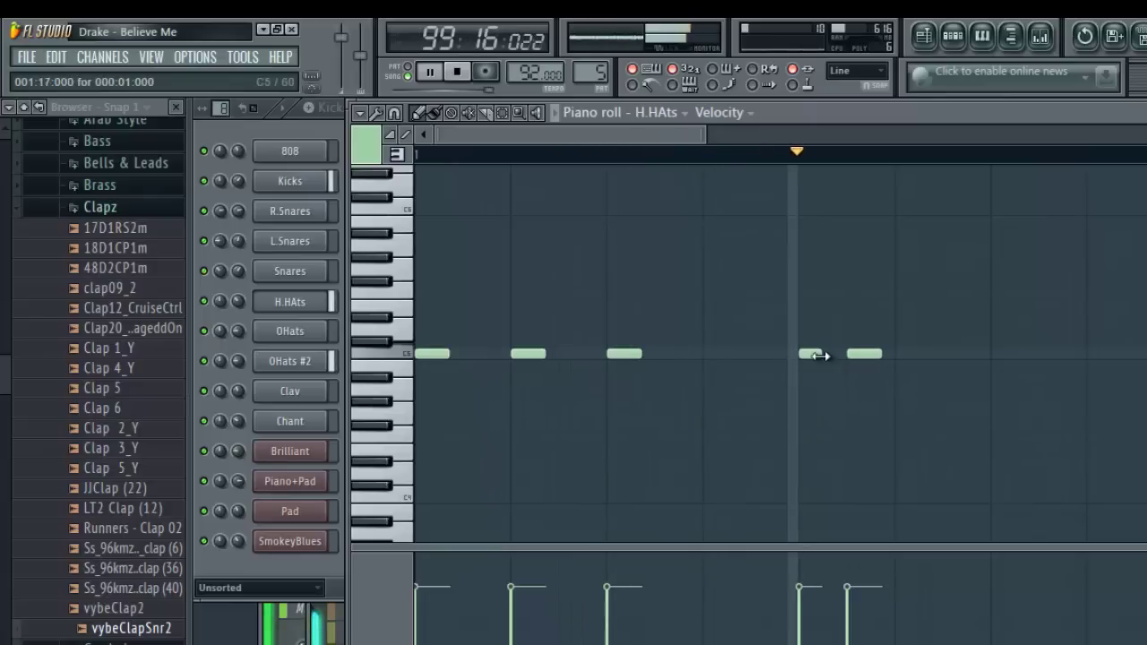
{"action": "left_click_drag", "start_coordinate": [817, 355], "coordinate": [840, 354]}
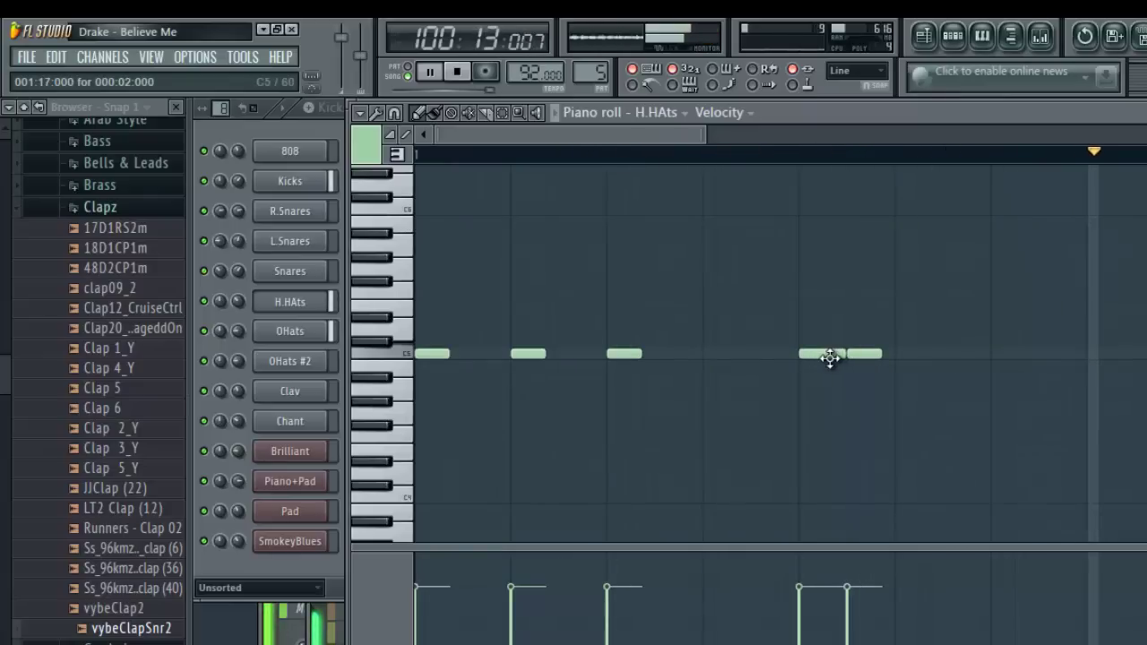
- Lengthen the first hi-hat note to 2 steps and put 2-step C5 notes on steps 3, 13, 19 and 21, replacing the shorter step 19 note
{"action": "left_click_drag", "start_coordinate": [419, 352], "coordinate": [415, 351]}
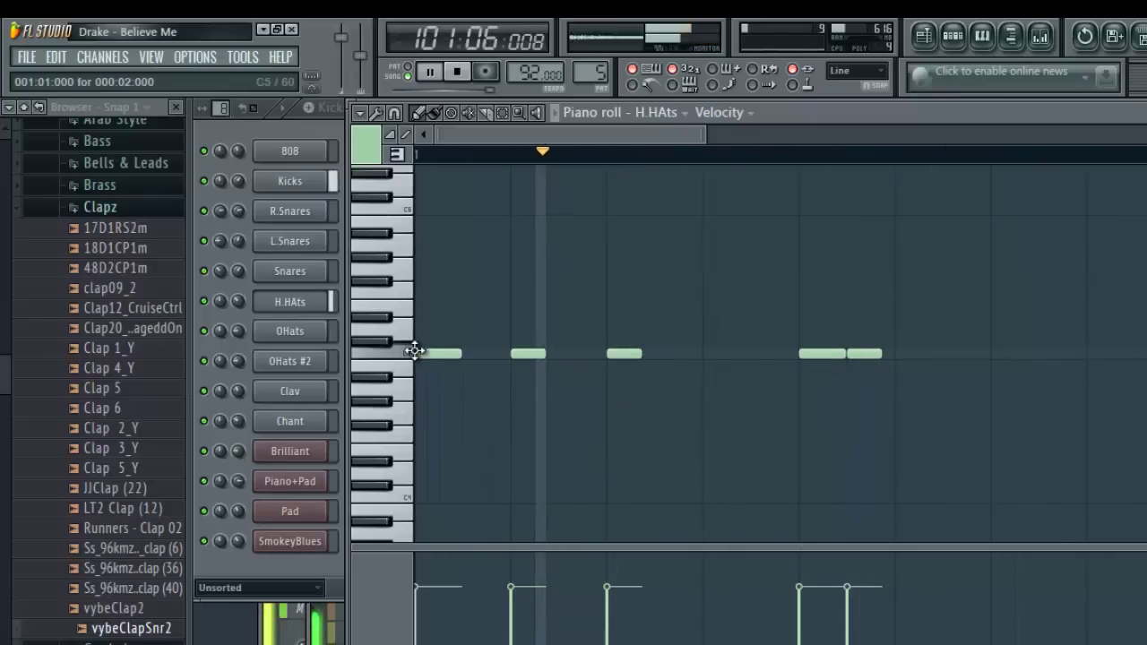
{"action": "left_click", "coordinate": [480, 353]}
{"action": "right_click", "coordinate": [820, 354]}
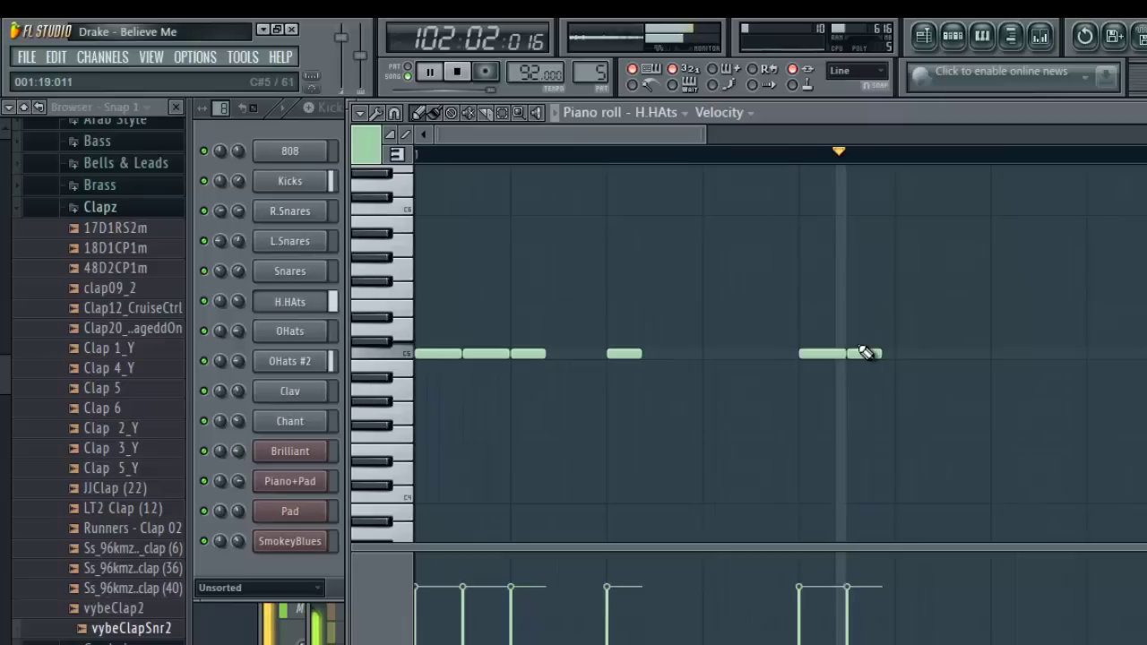
{"action": "left_click", "coordinate": [804, 357]}
{"action": "right_click", "coordinate": [852, 357]}
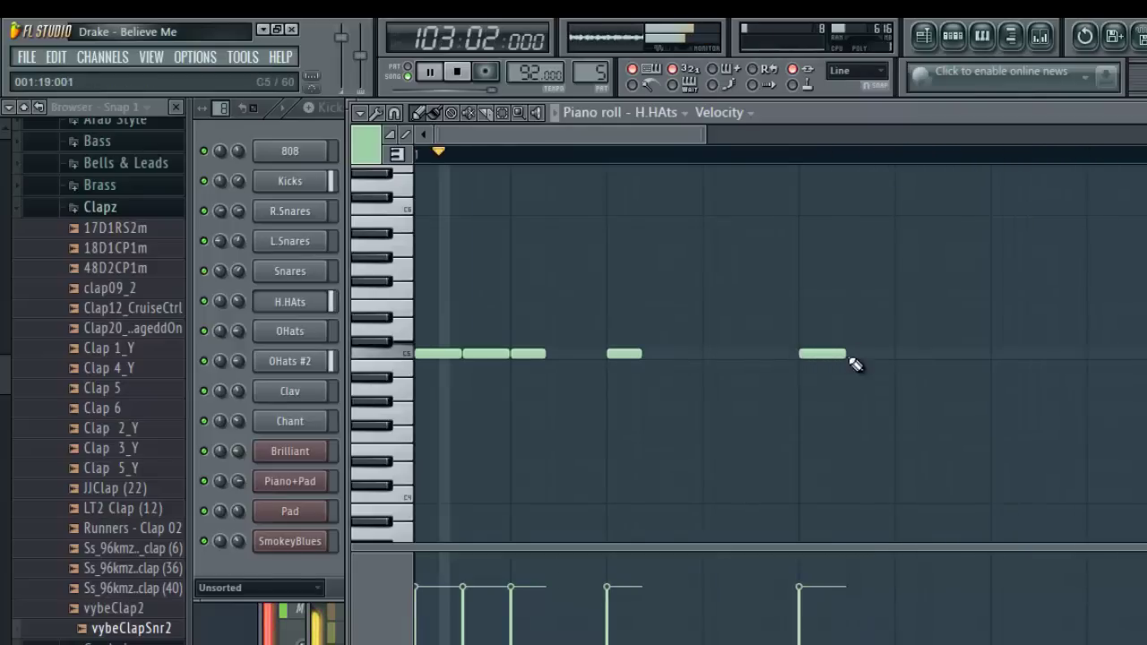
{"action": "left_click", "coordinate": [851, 357]}
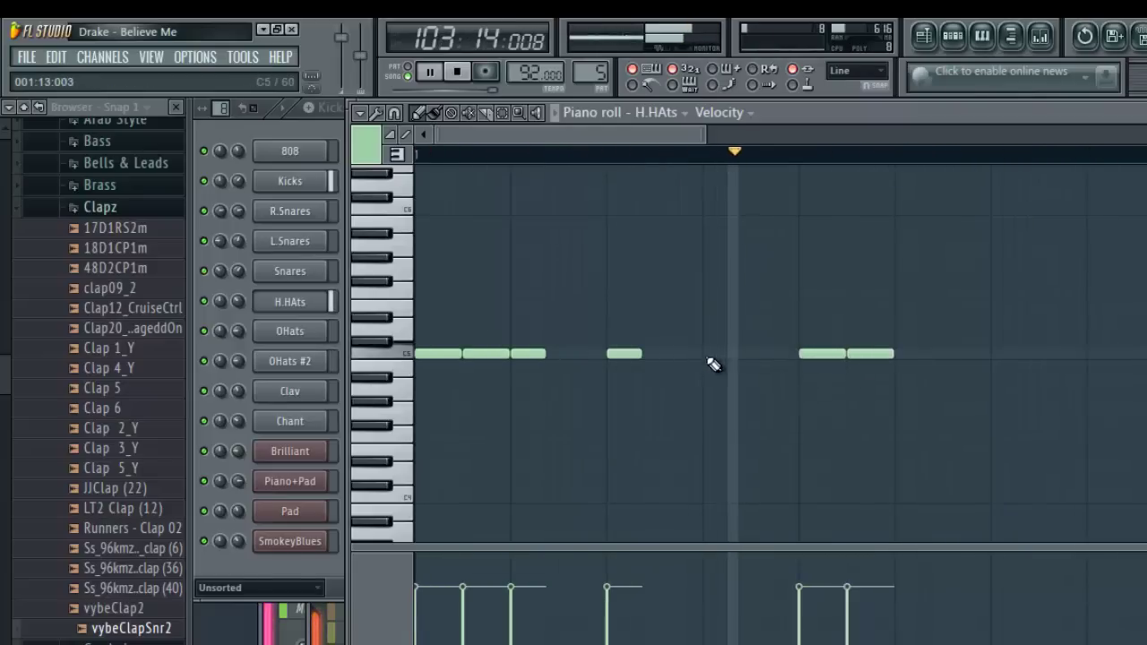
{"action": "left_click", "coordinate": [712, 356]}
{"action": "left_click", "coordinate": [898, 354]}
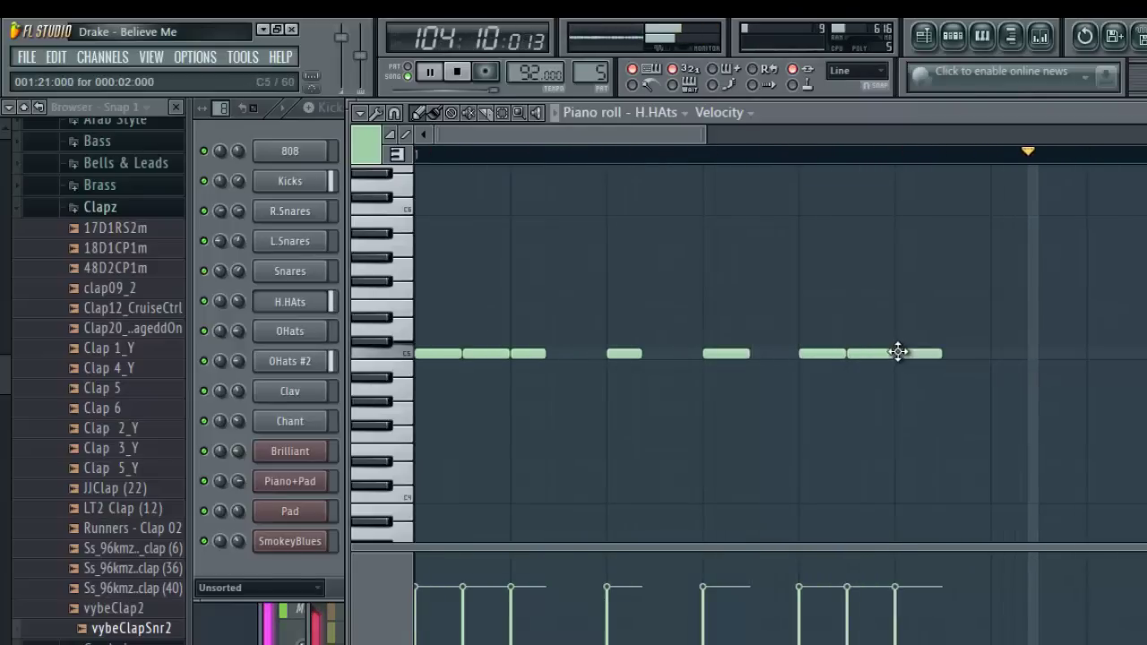
- Add a 2-step C5 hi-hat note on step 25 and half-step C5 notes on steps 29, 30 and 31
{"action": "left_click", "coordinate": [993, 356]}
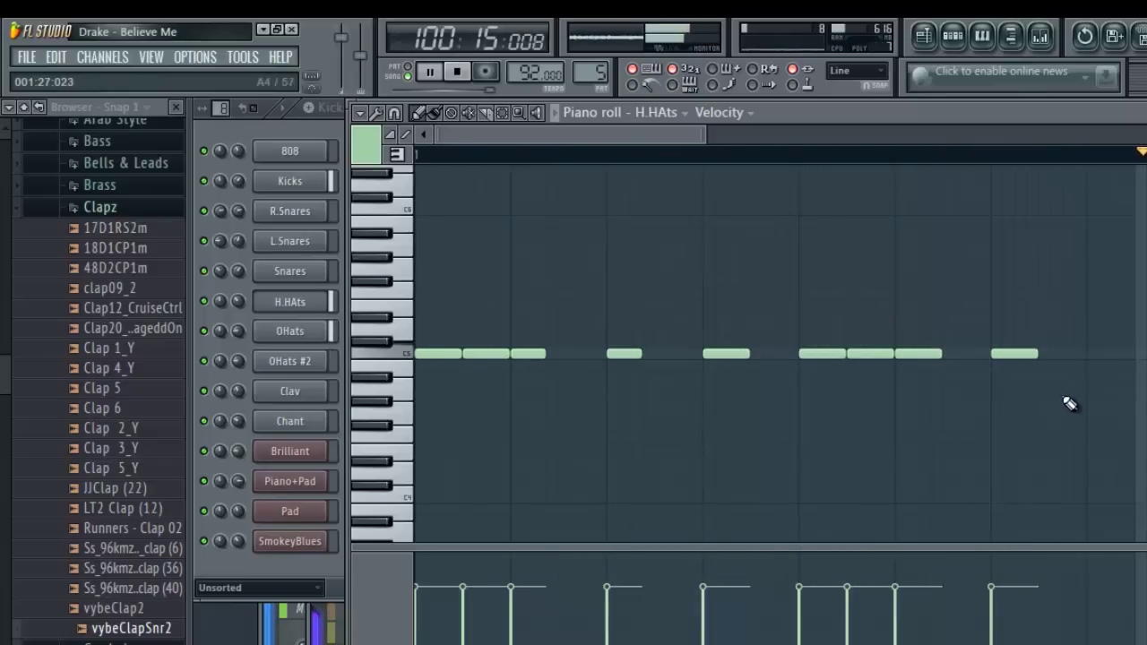
{"action": "left_click", "coordinate": [1092, 356]}
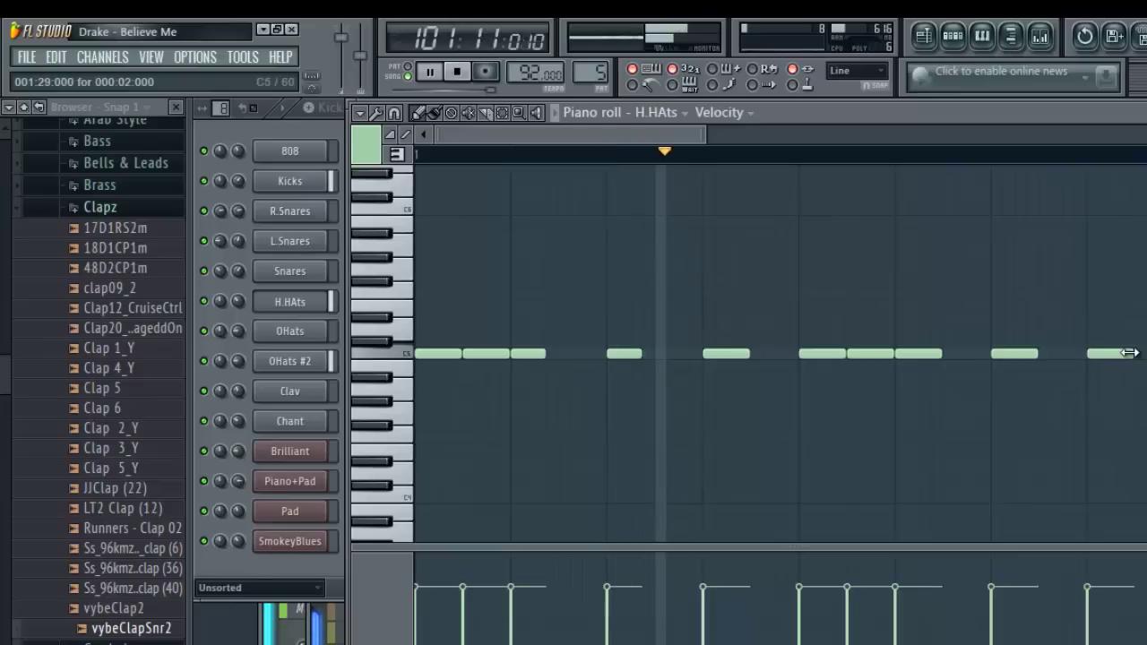
{"action": "left_click_drag", "start_coordinate": [1103, 356], "coordinate": [1095, 357]}
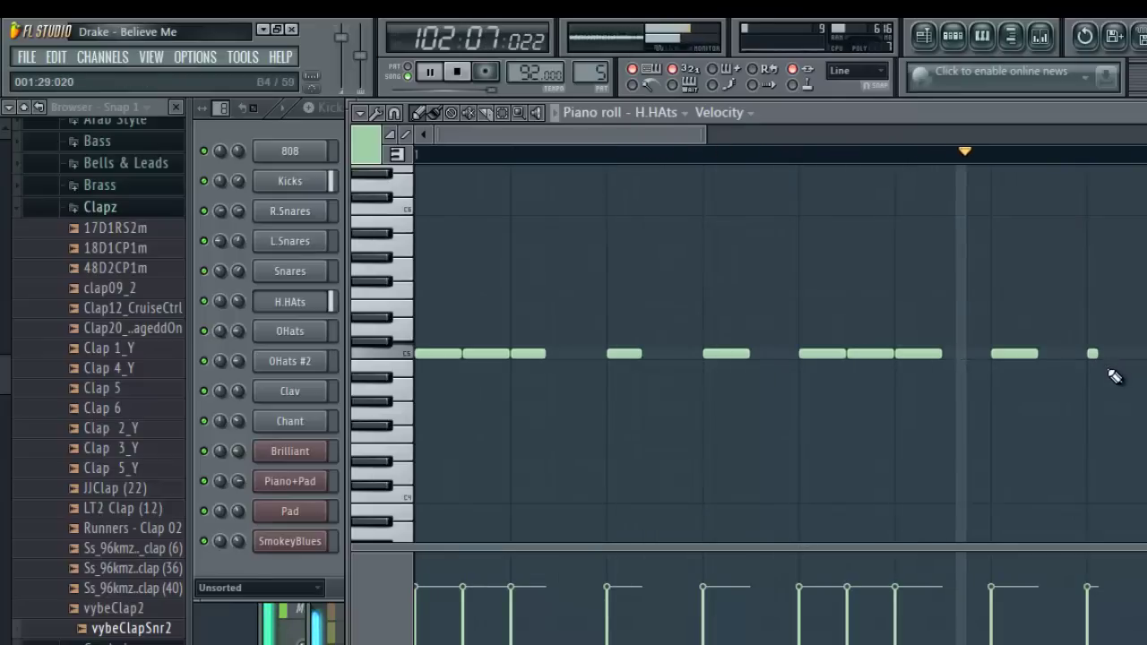
{"action": "left_click", "coordinate": [1111, 356]}
{"action": "left_click", "coordinate": [1136, 356]}
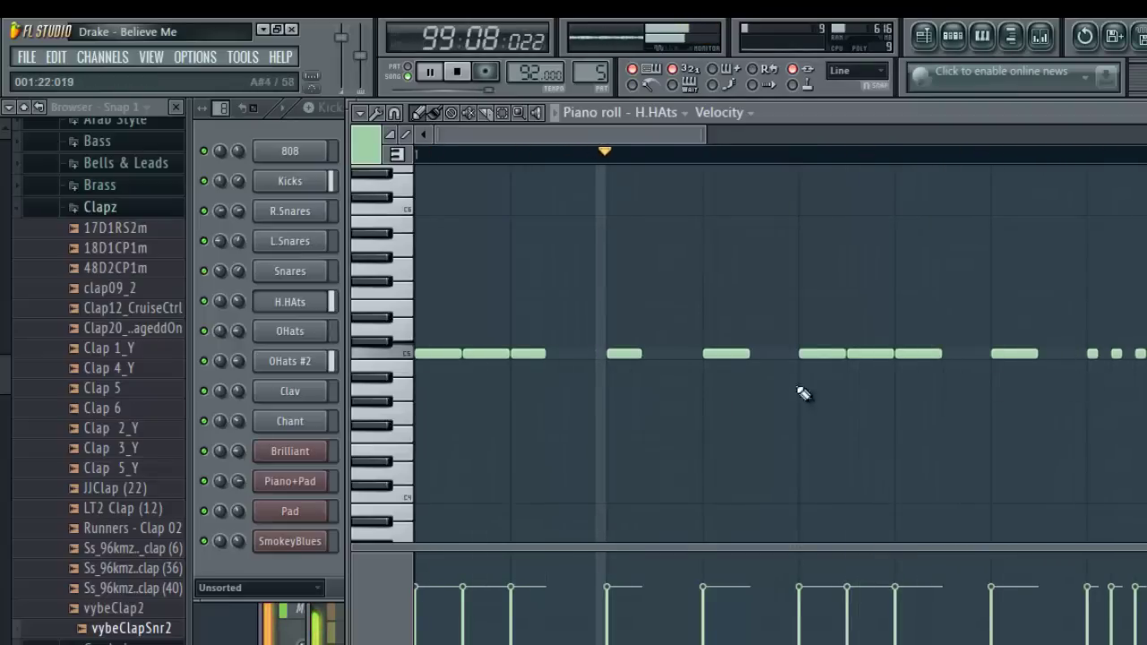
- Shorten the step 5 hi-hat note to a half step and extend it into a roll of six half-step C5 notes
{"action": "left_click_drag", "start_coordinate": [538, 353], "coordinate": [517, 353]}
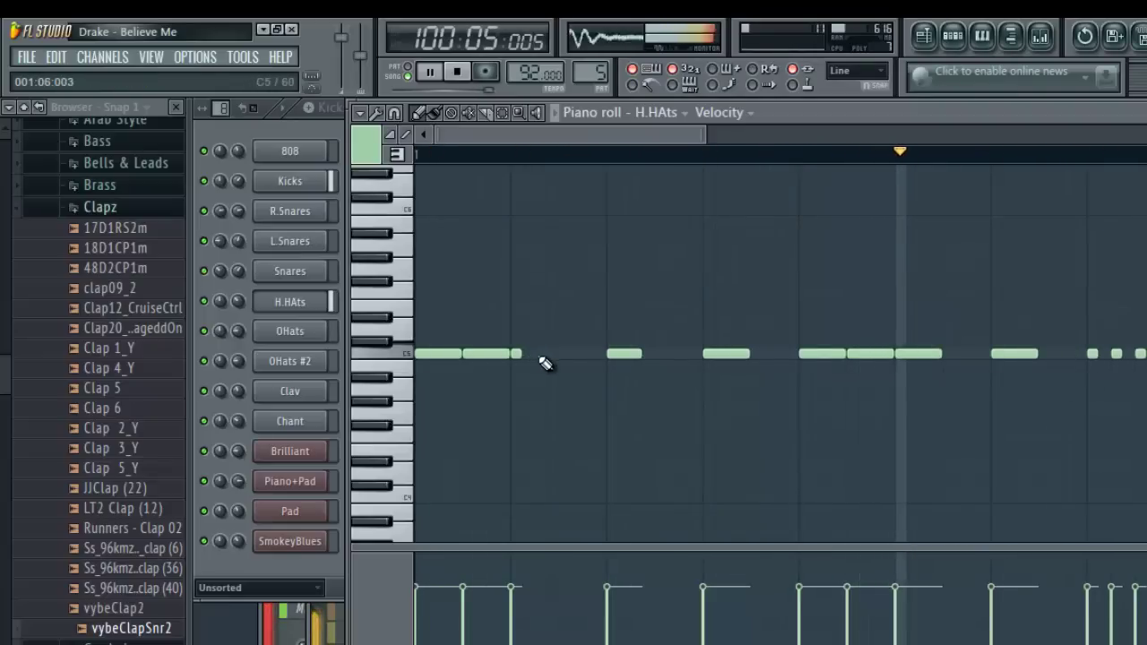
{"action": "left_click", "coordinate": [525, 357]}
{"action": "left_click", "coordinate": [539, 355]}
{"action": "left_click", "coordinate": [561, 354]}
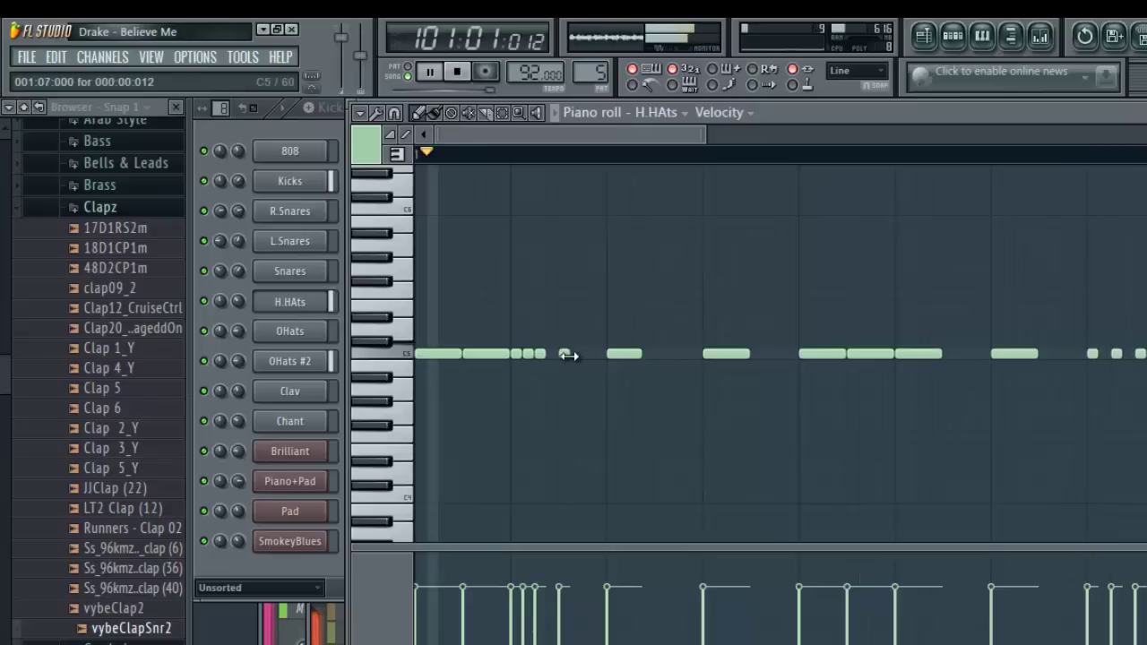
{"action": "left_click", "coordinate": [550, 355]}
{"action": "left_click", "coordinate": [584, 356]}
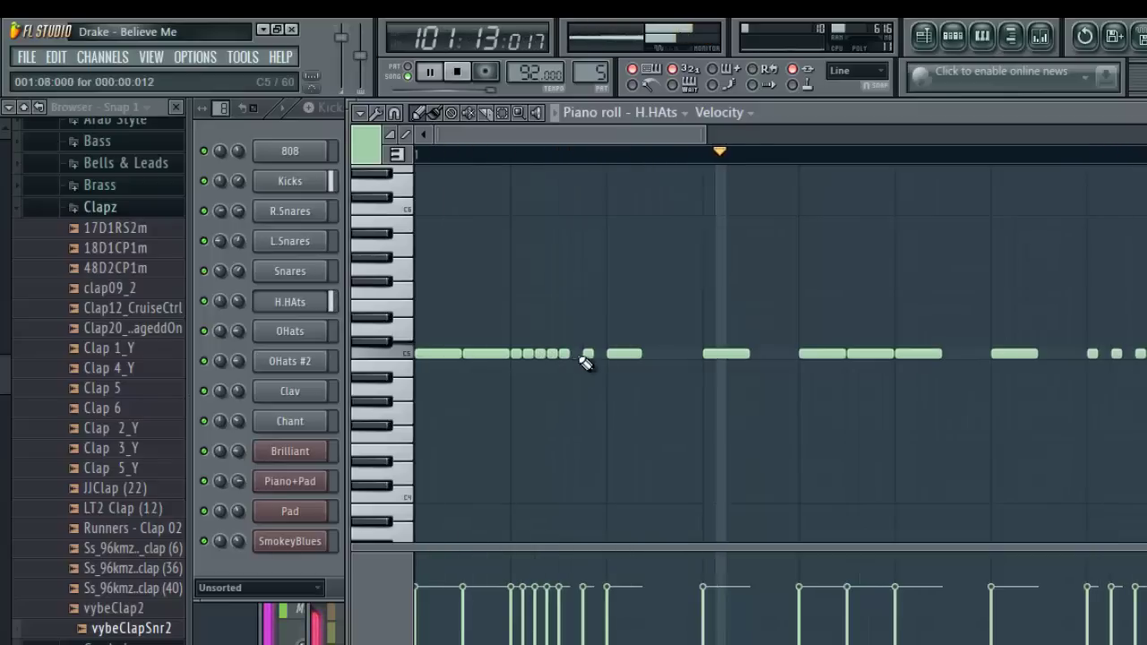
{"action": "left_click", "coordinate": [599, 355]}
{"action": "left_click", "coordinate": [576, 354]}
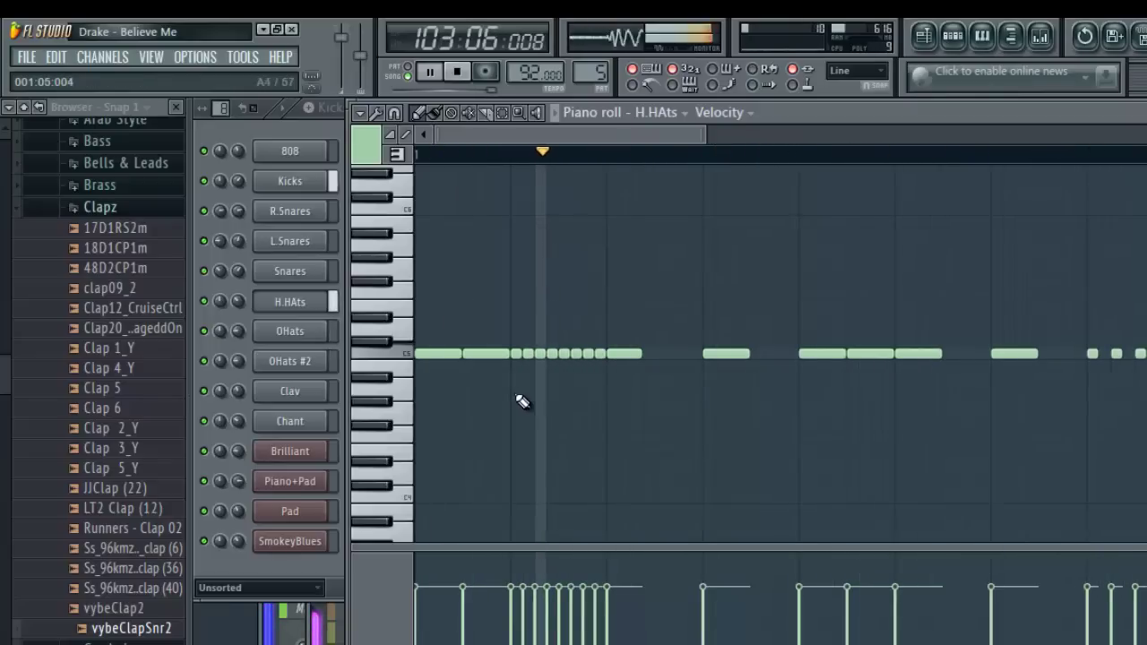
{"action": "right_click", "coordinate": [599, 354]}
{"action": "right_click", "coordinate": [587, 354]}
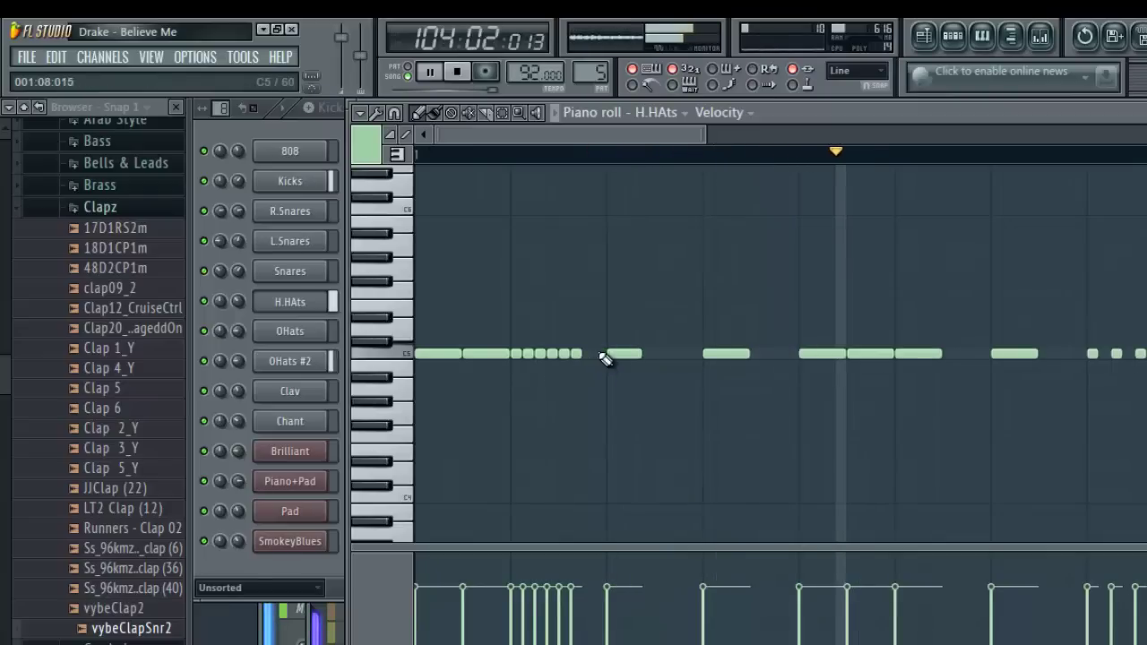
- Replace the step 21 hi-hat note with a roll of four half-step C5 notes and trim the step 5 roll to four notes
{"action": "right_click", "coordinate": [909, 355]}
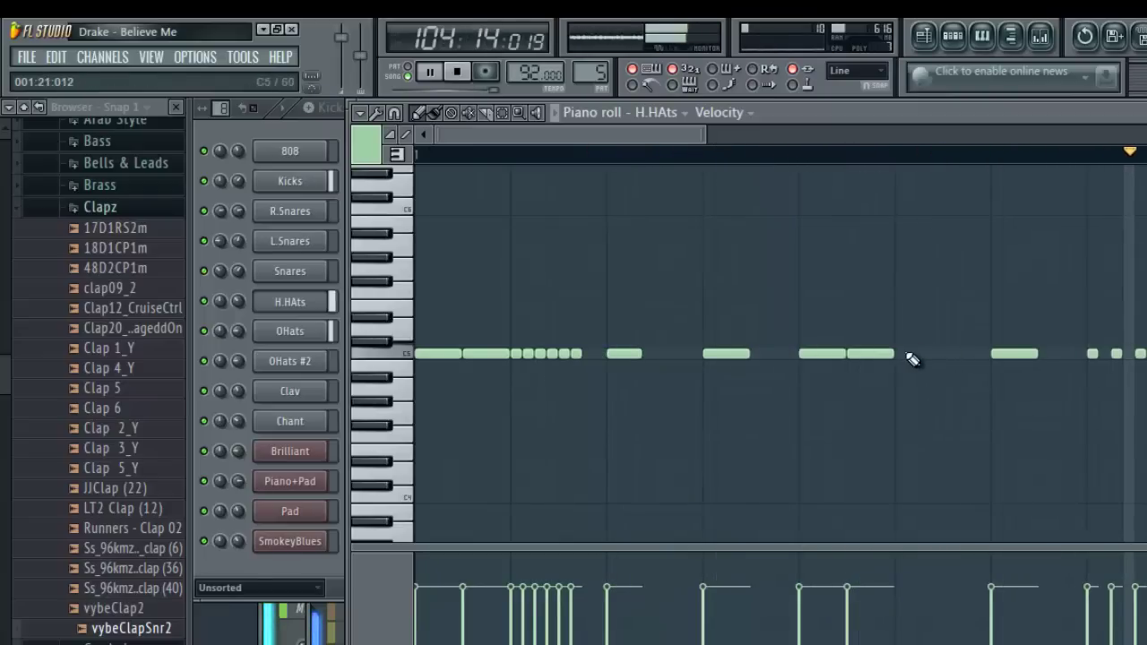
{"action": "left_click", "coordinate": [912, 355]}
{"action": "left_click", "coordinate": [924, 355]}
{"action": "left_click", "coordinate": [936, 356]}
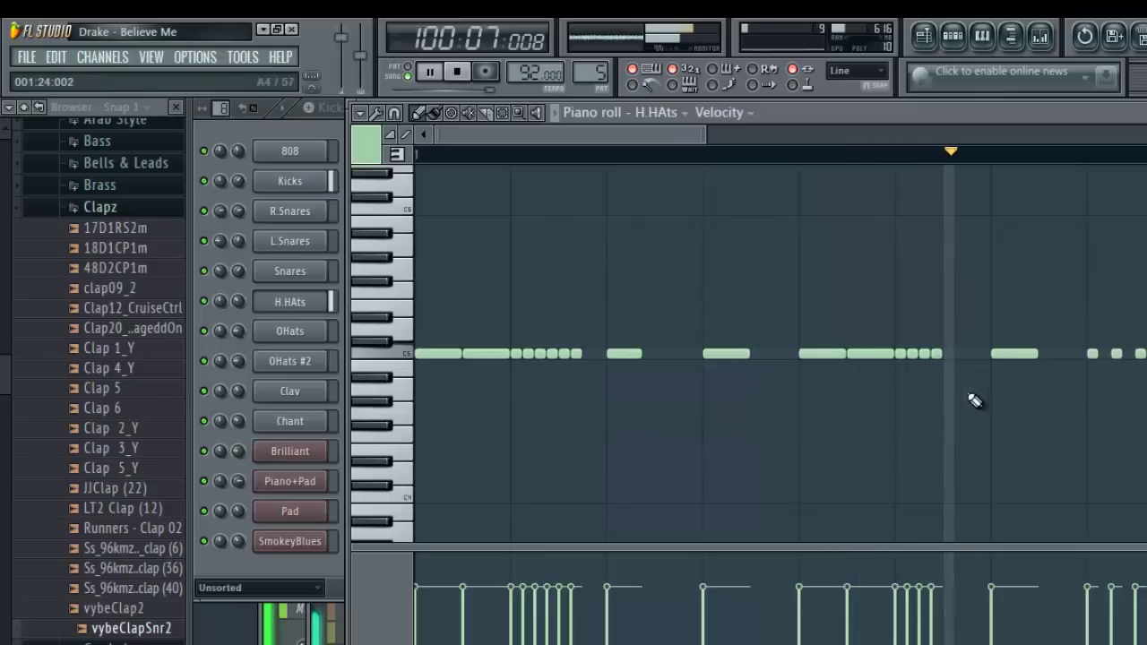
{"action": "right_click", "coordinate": [575, 355]}
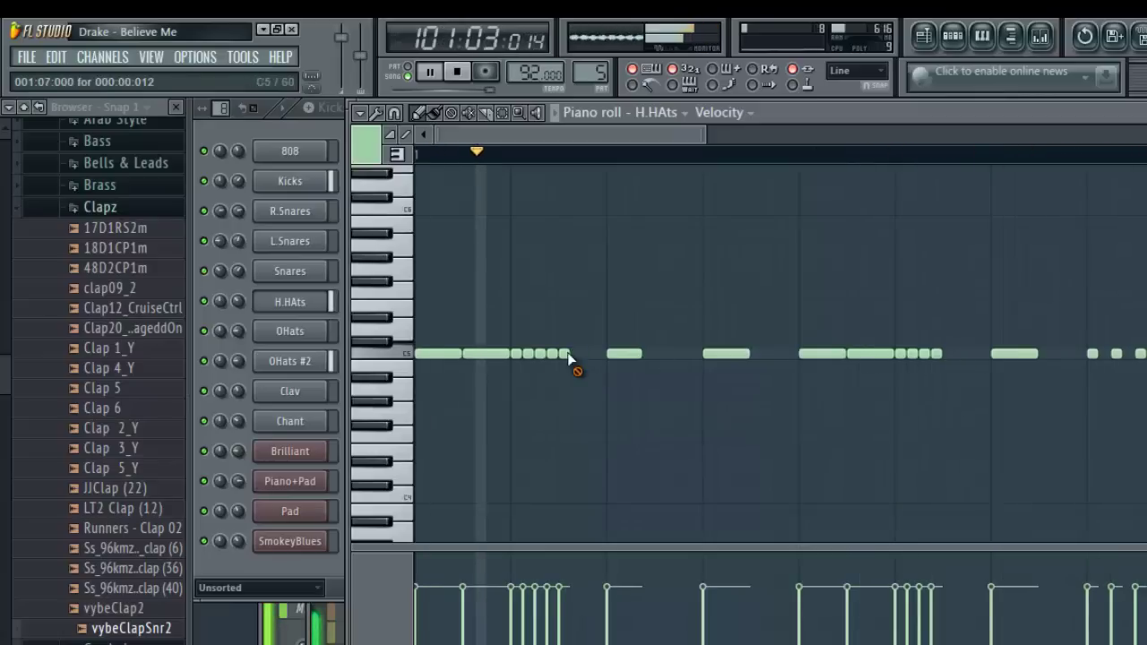
{"action": "right_click", "coordinate": [566, 354]}
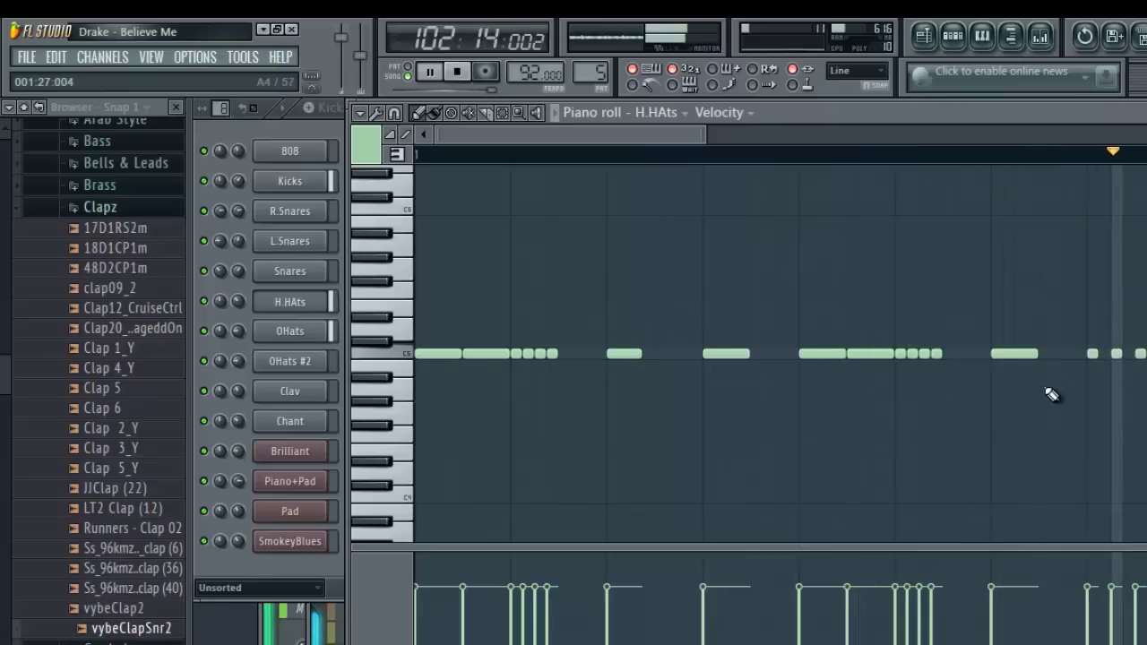
- Close the H.HAts piano roll and channel settings, then cut the hi-hat notes out of the Kicks #2 pattern
{"action": "key", "text": "F7"}
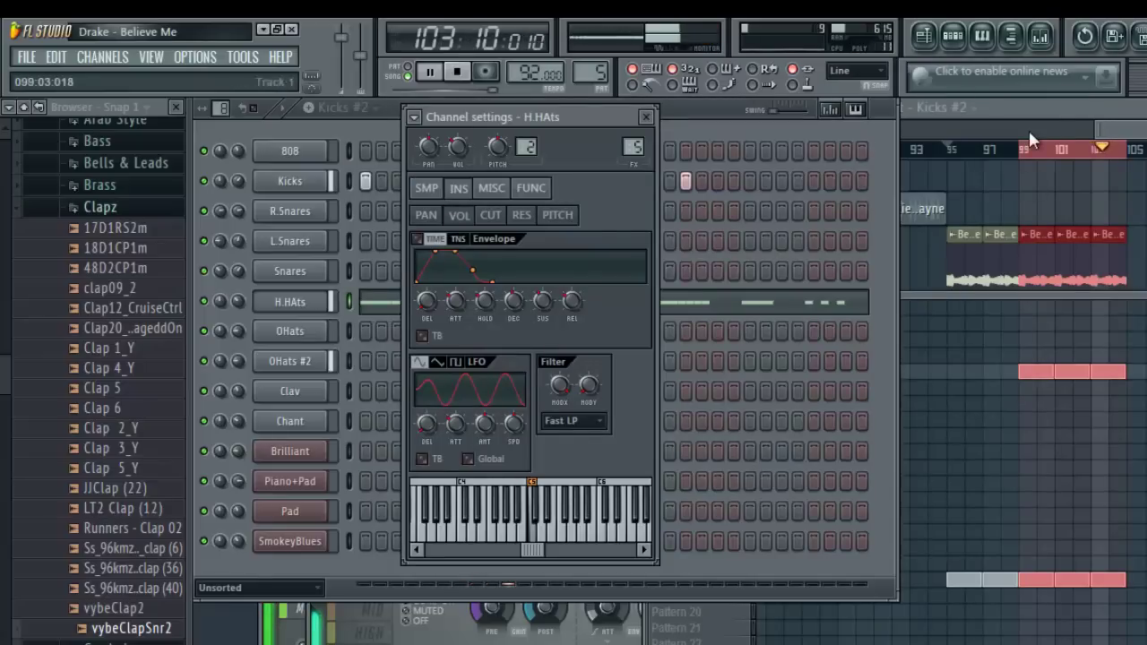
{"action": "left_click", "coordinate": [1122, 134]}
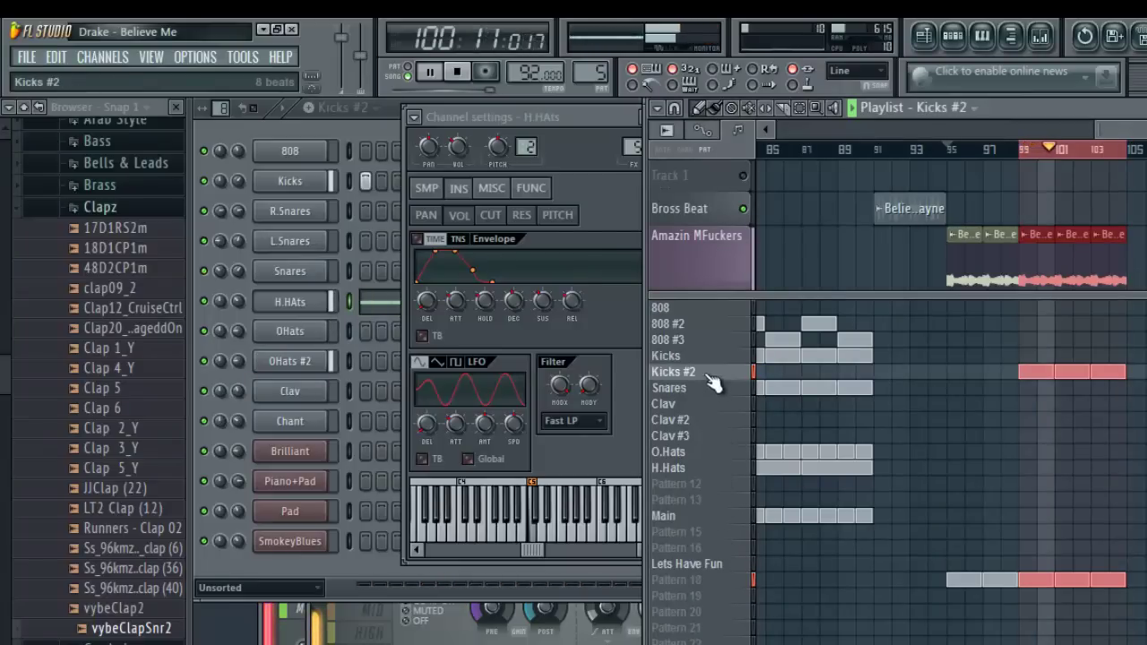
{"action": "left_click", "coordinate": [383, 562]}
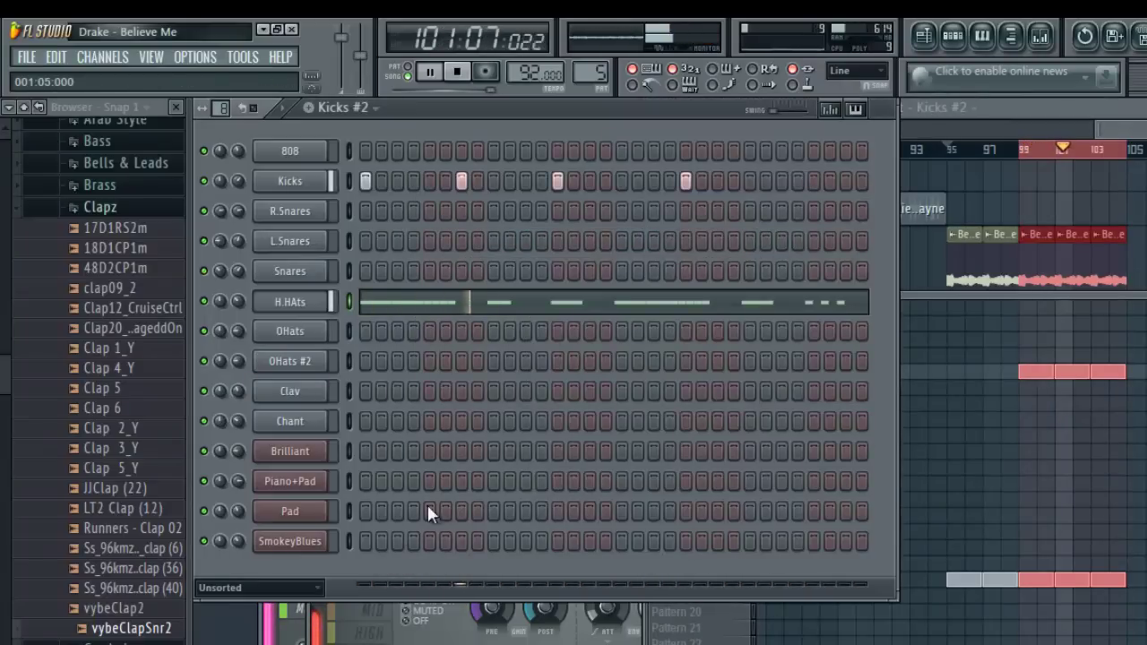
{"action": "left_click", "coordinate": [1104, 132]}
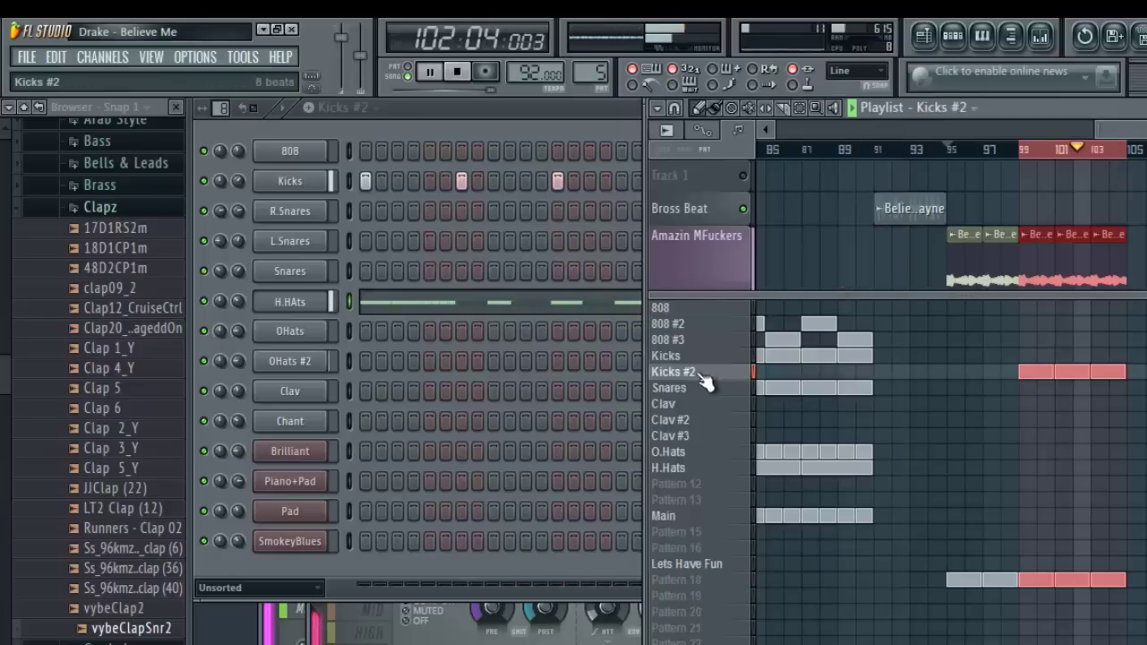
{"action": "right_click", "coordinate": [301, 301]}
{"action": "mouse_move", "coordinate": [384, 418]}
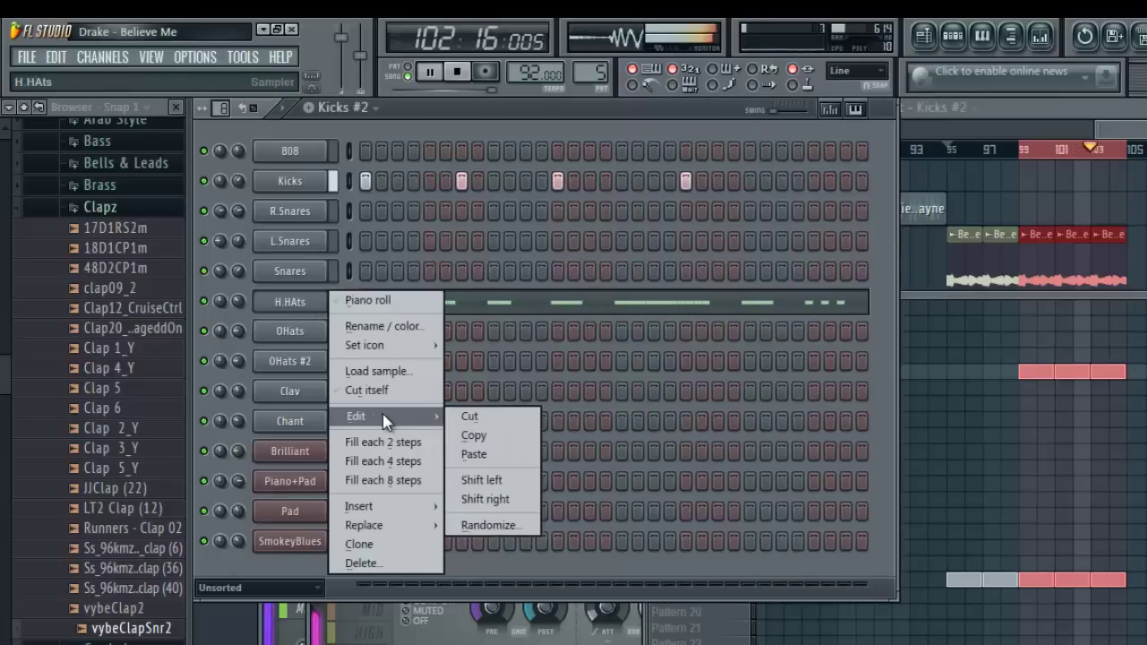
{"action": "left_click", "coordinate": [461, 417]}
- Insert a new pattern at the Pattern 18 slot and name it Kicks
{"action": "left_click", "coordinate": [717, 616]}
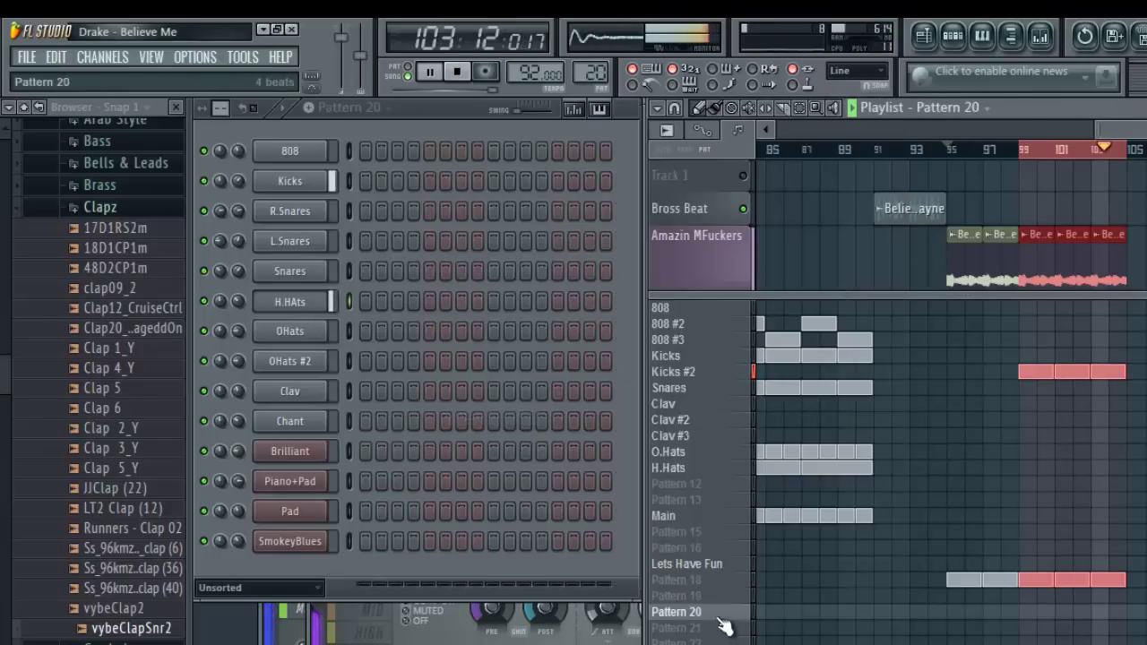
{"action": "left_click", "coordinate": [710, 580]}
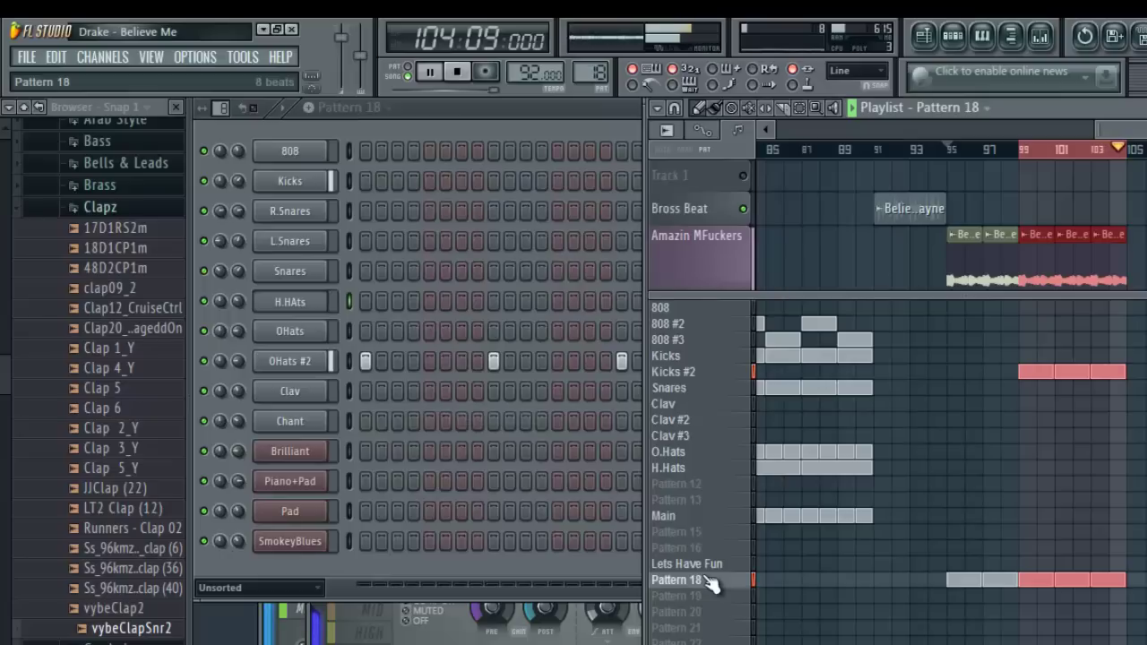
{"action": "right_click", "coordinate": [703, 581]}
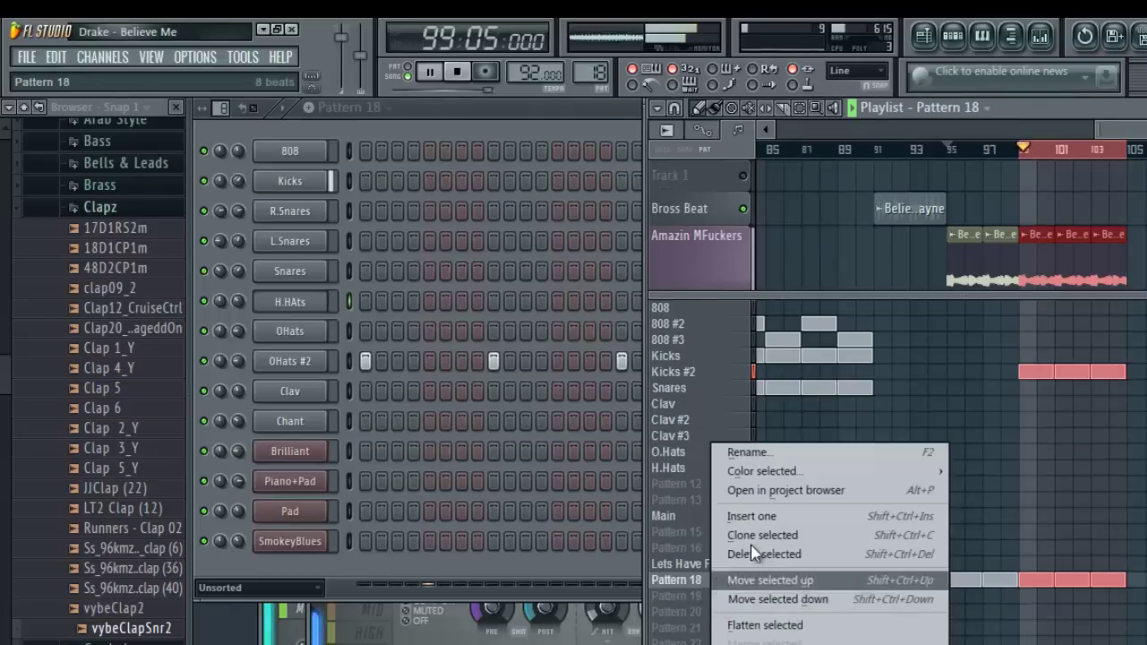
{"action": "left_click", "coordinate": [760, 514]}
{"action": "type", "text": "Kicks"}
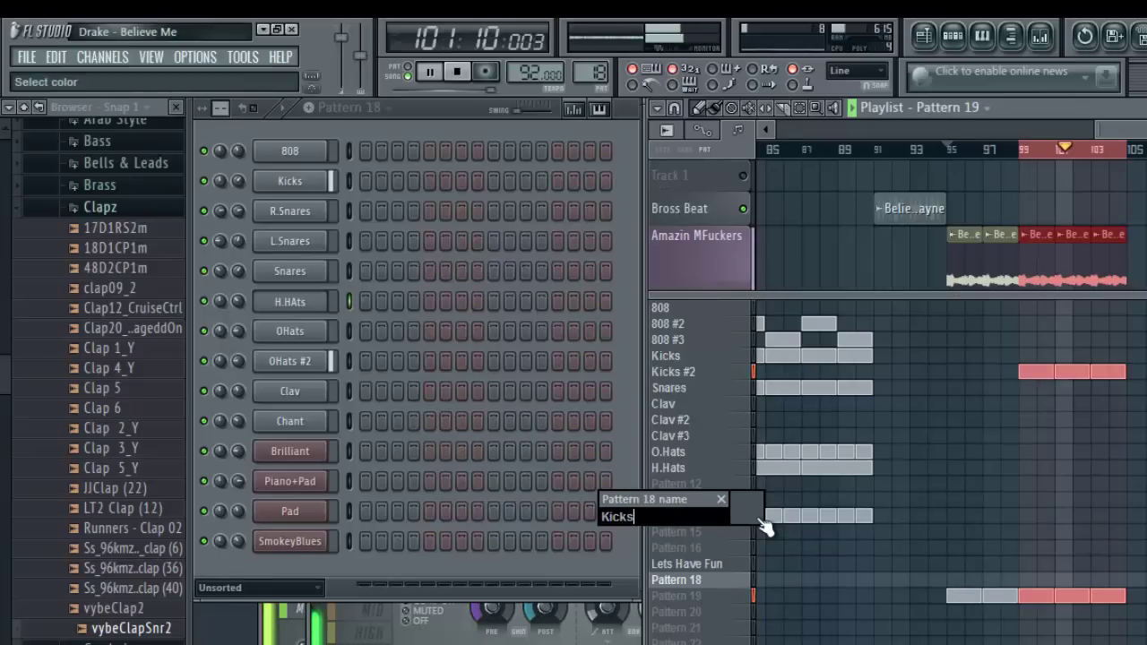
{"action": "key", "text": "Return"}
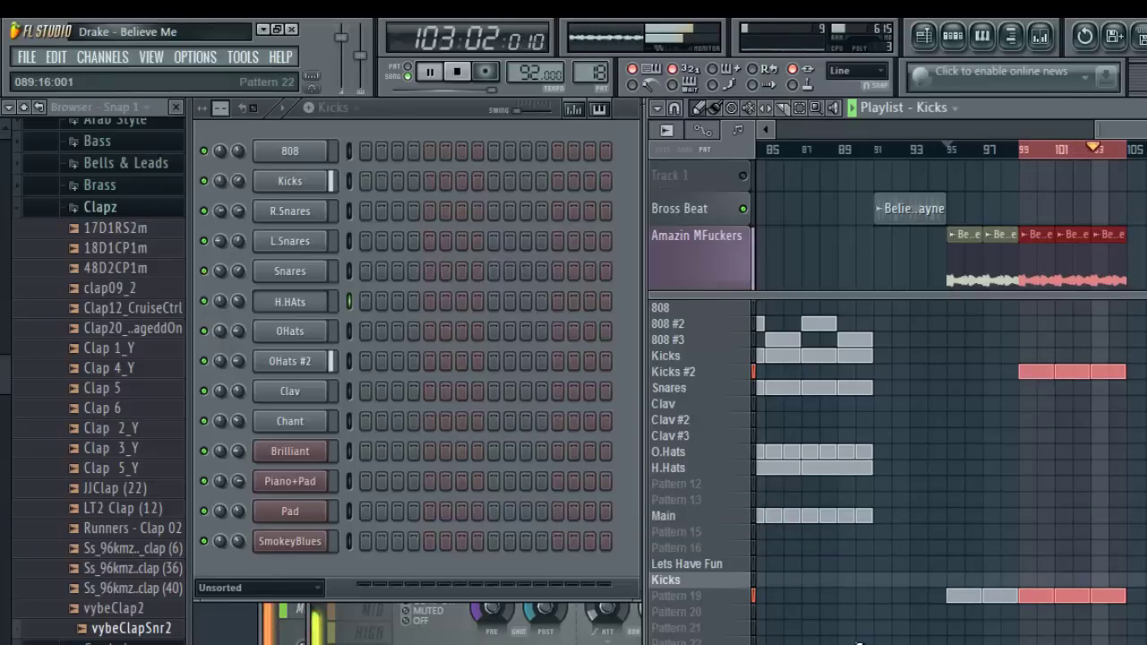
- Select the empty patterns below Pattern 19 and move them up above the open-hat pattern
{"action": "left_click", "coordinate": [718, 630]}
{"action": "left_click_drag", "start_coordinate": [722, 613], "coordinate": [722, 644]}
{"action": "key", "text": "ctrl+shift+Up"}
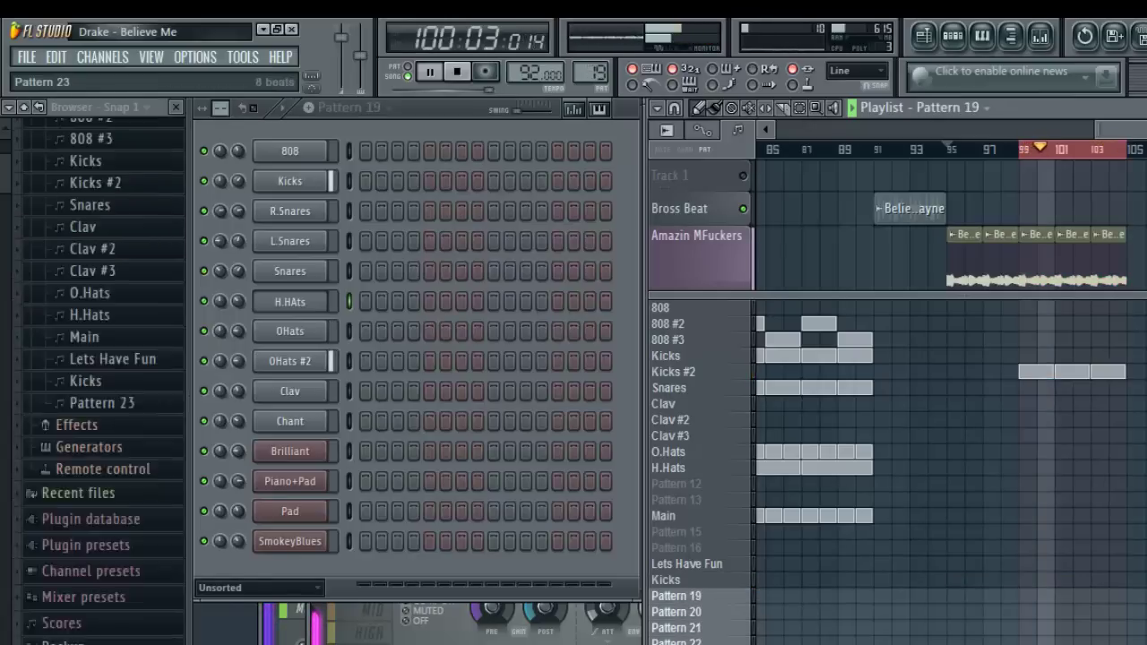
- Place Pattern 19 in the playlist from bar 99 and paste the cut hi-hat notes into its H.HAts channel
{"action": "left_click", "coordinate": [712, 602]}
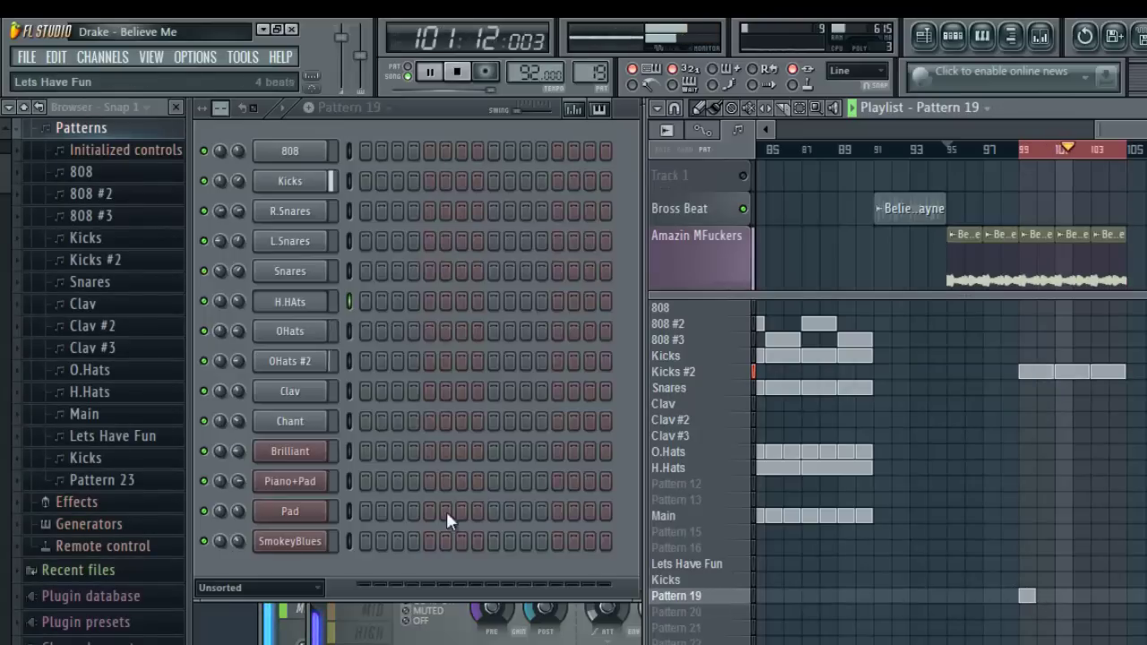
{"action": "right_click", "coordinate": [324, 296]}
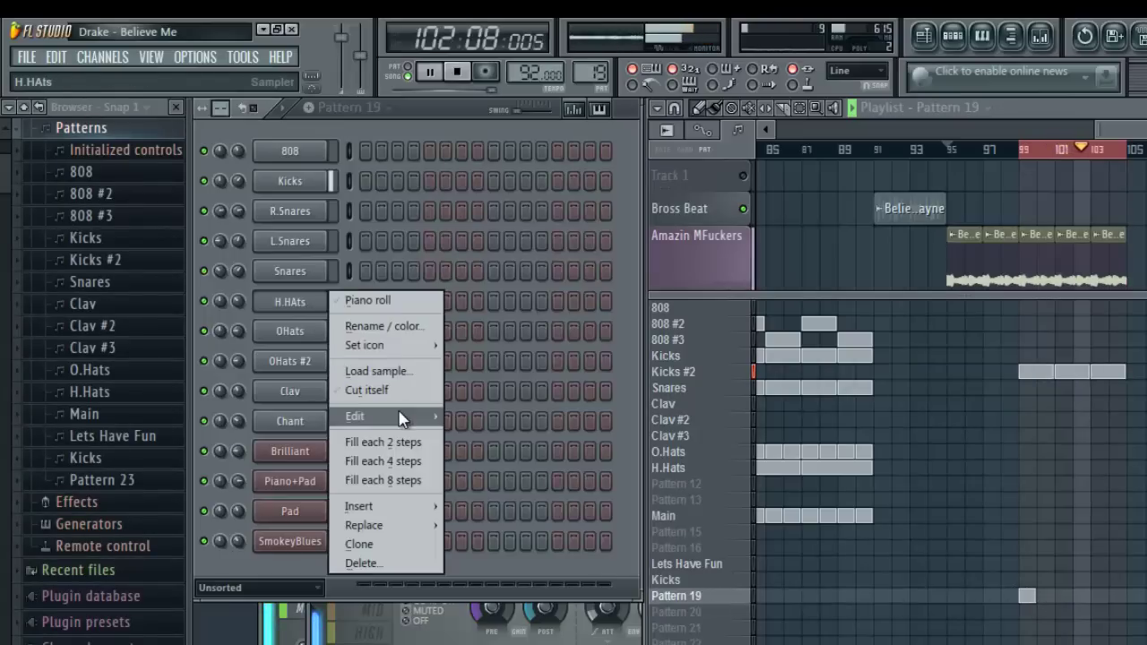
{"action": "mouse_move", "coordinate": [401, 419]}
{"action": "left_click", "coordinate": [497, 455]}
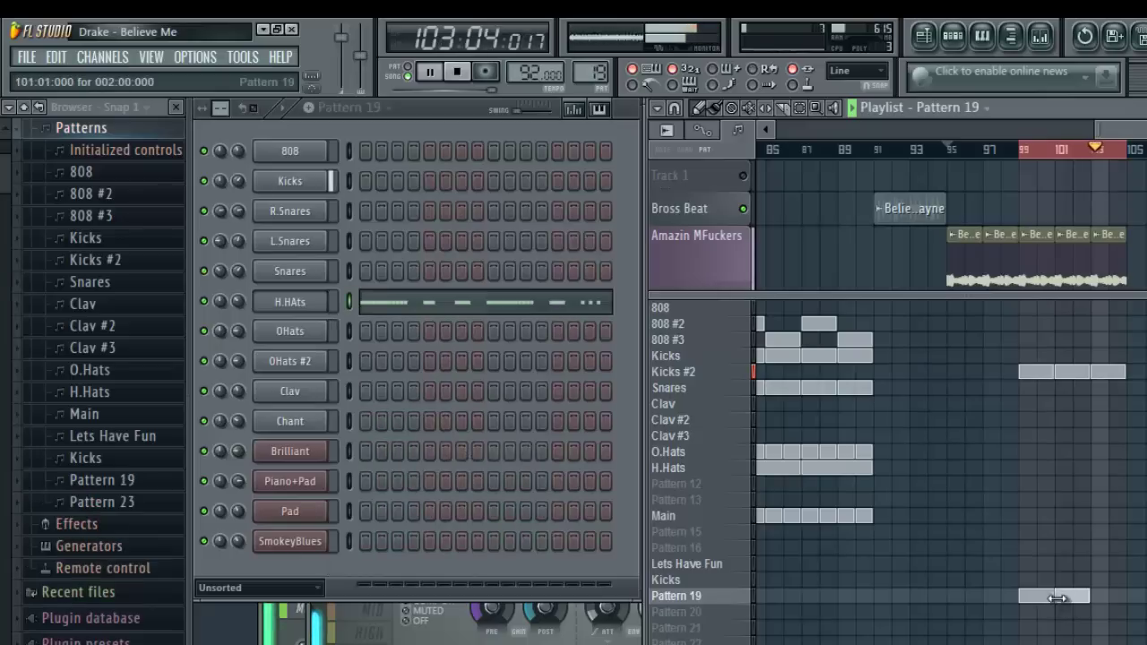
- Clone Pattern 19 and cut the H.HAts notes out of Pattern 20
{"action": "right_click", "coordinate": [690, 599]}
{"action": "left_click", "coordinate": [787, 537]}
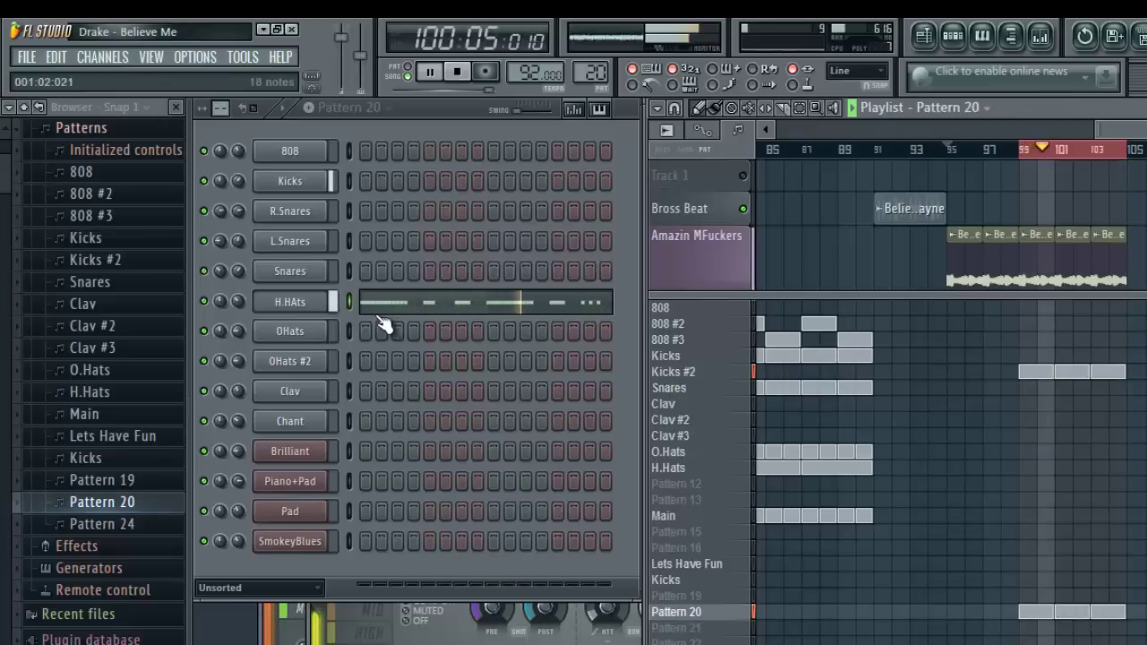
{"action": "right_click", "coordinate": [321, 302]}
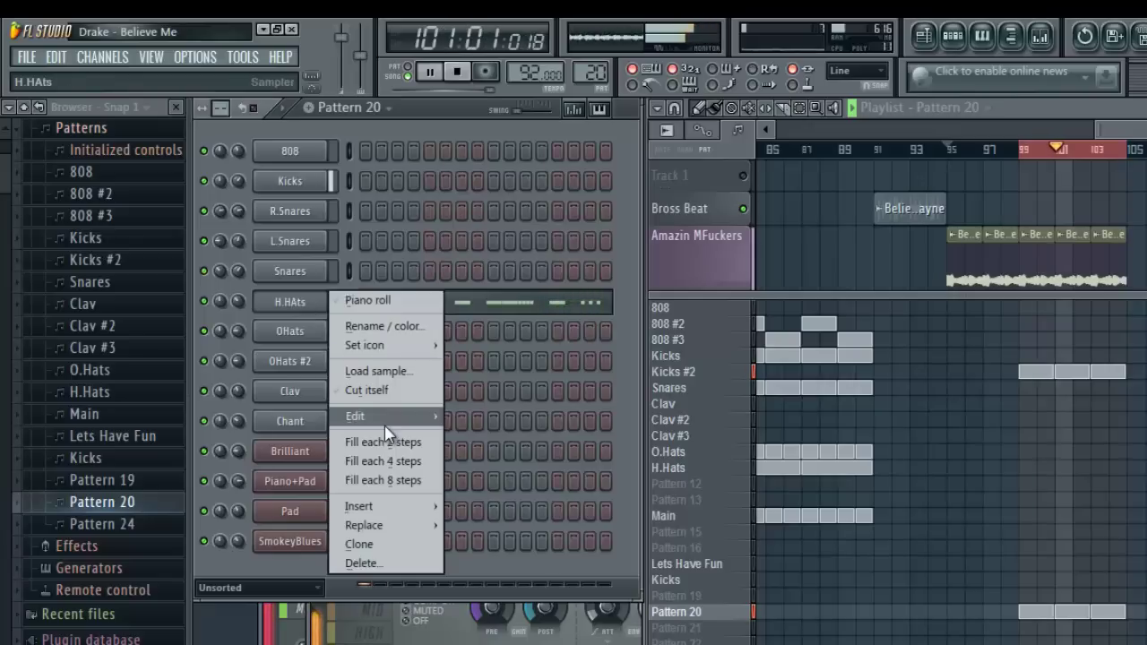
{"action": "left_click", "coordinate": [466, 418]}
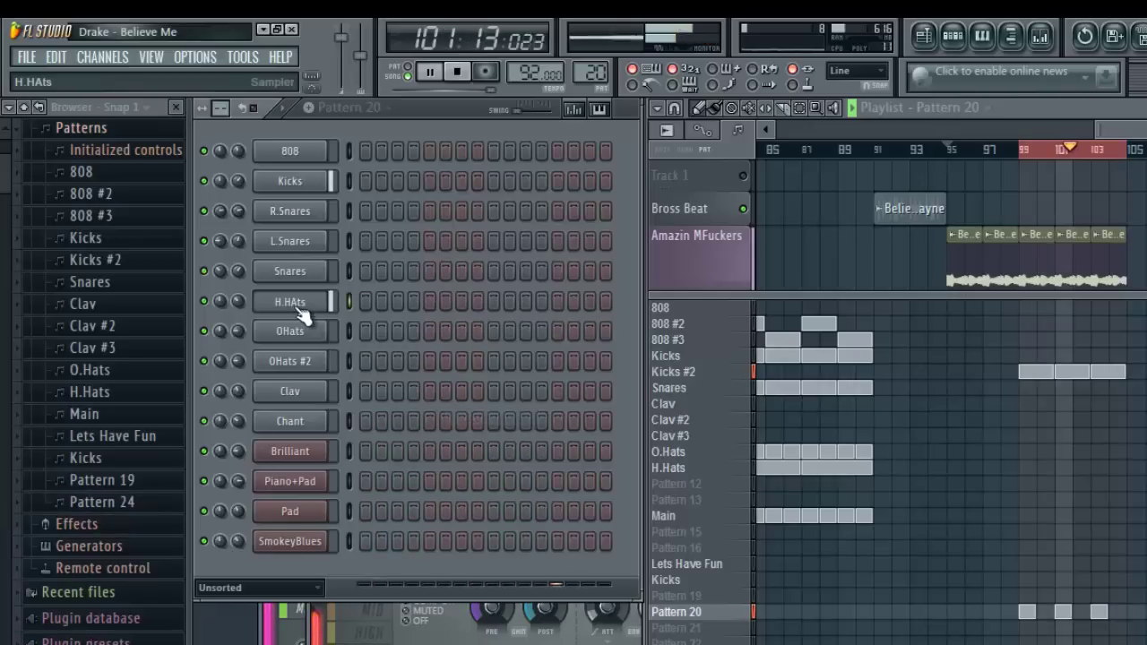
- Set the snap of Pattern 20's H.HAts piano roll to 1/3 step and place half-step C5 notes a third of a beat apart from bars 1 and 2
{"action": "right_click", "coordinate": [324, 302]}
{"action": "left_click", "coordinate": [354, 299]}
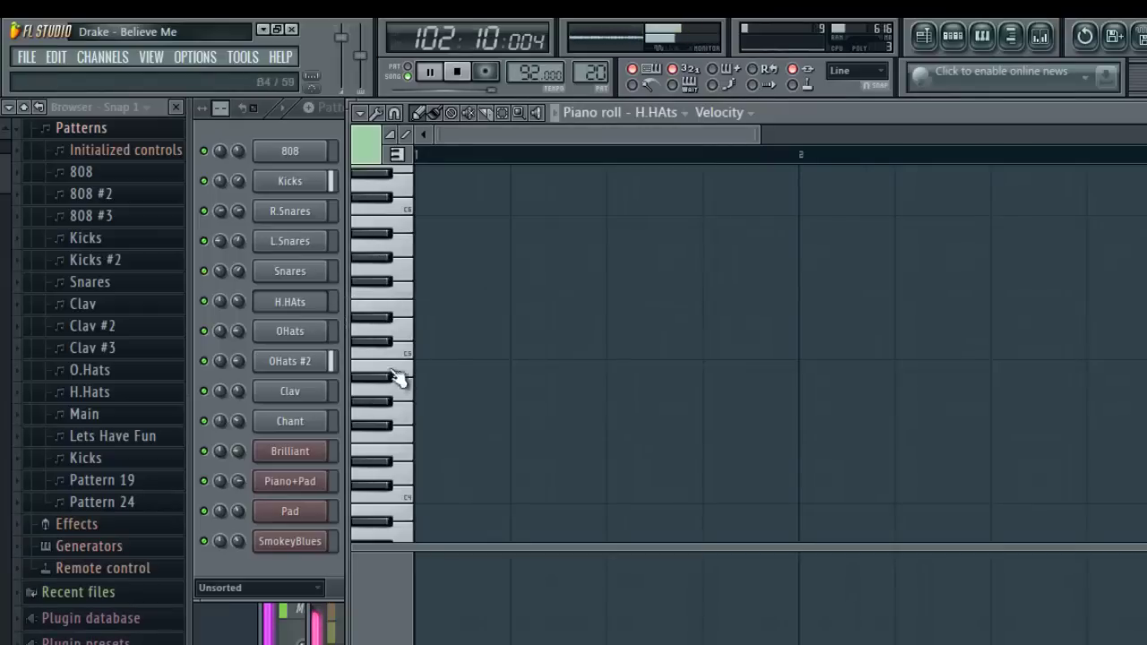
{"action": "left_click", "coordinate": [372, 131]}
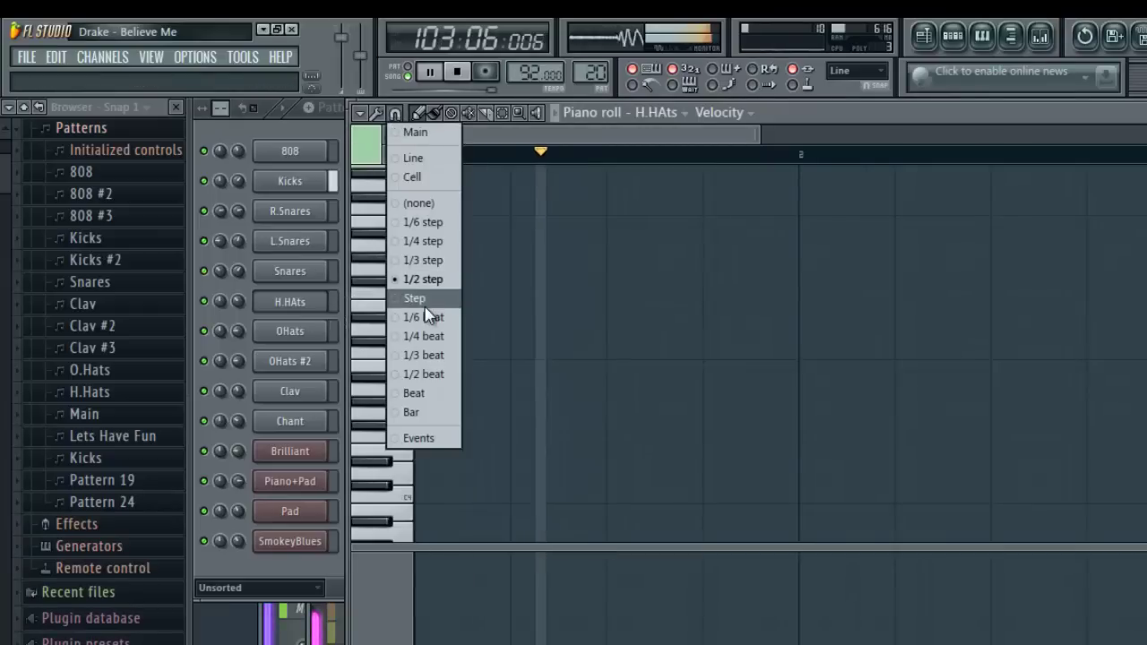
{"action": "left_click", "coordinate": [430, 278]}
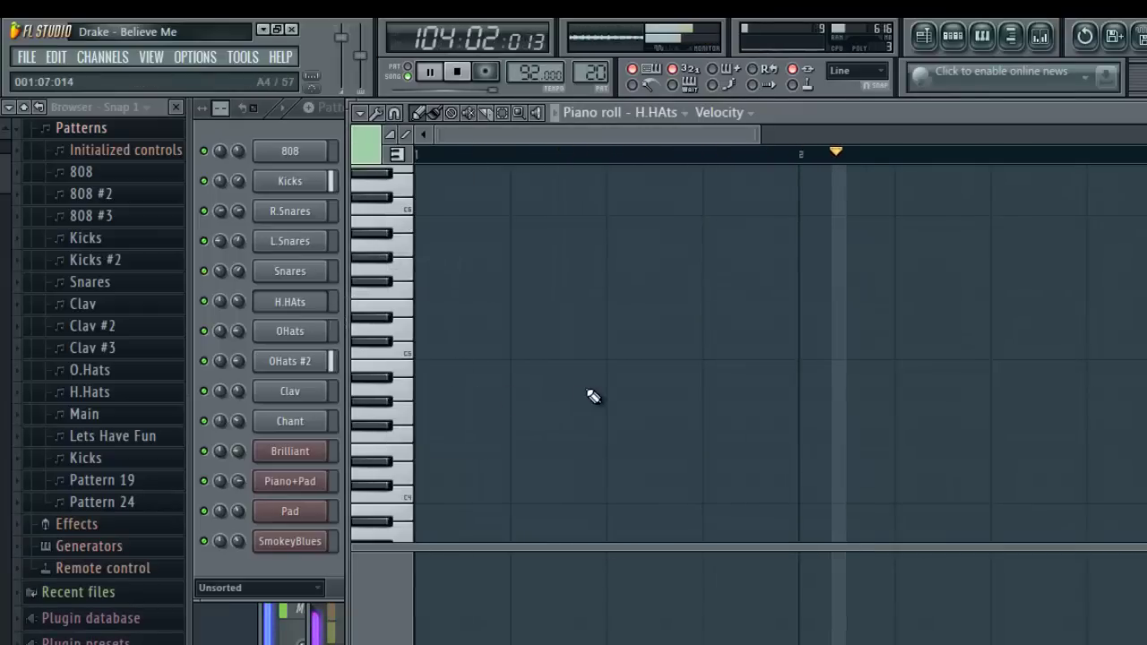
{"action": "left_click", "coordinate": [428, 354]}
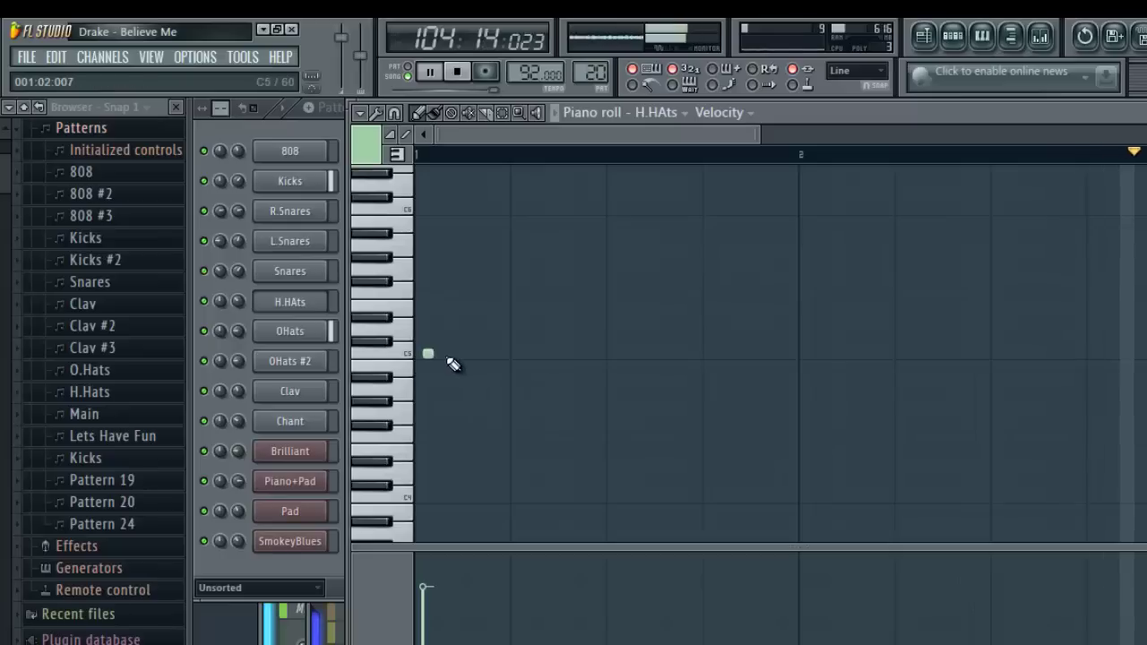
{"action": "left_click", "coordinate": [451, 354]}
{"action": "left_click", "coordinate": [484, 354]}
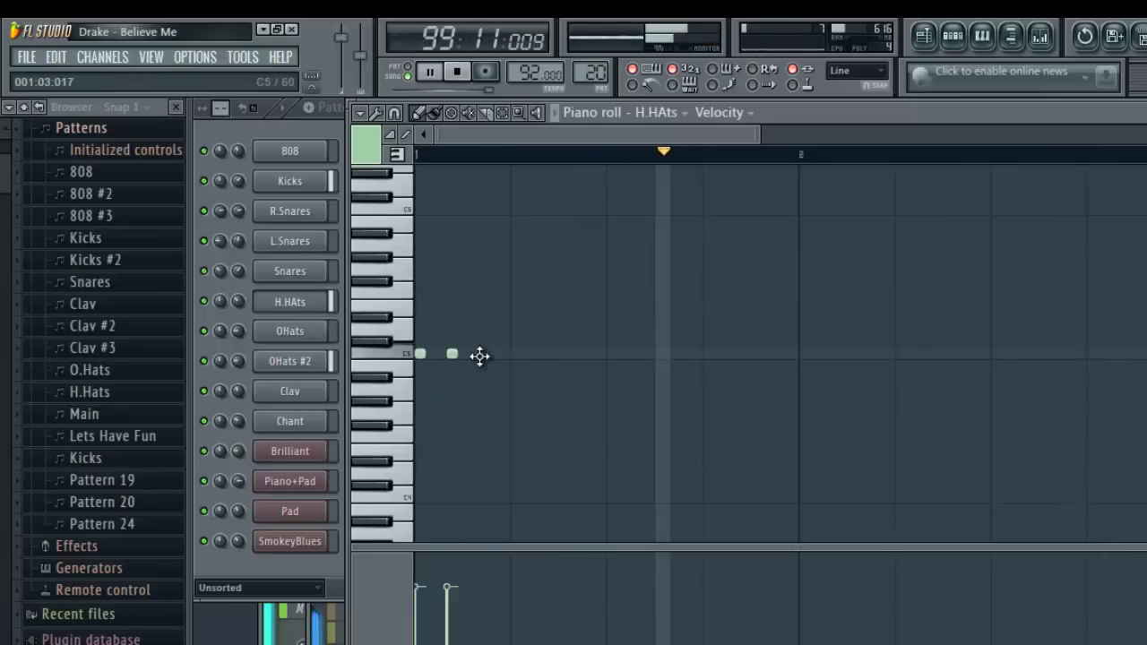
{"action": "left_click", "coordinate": [804, 353]}
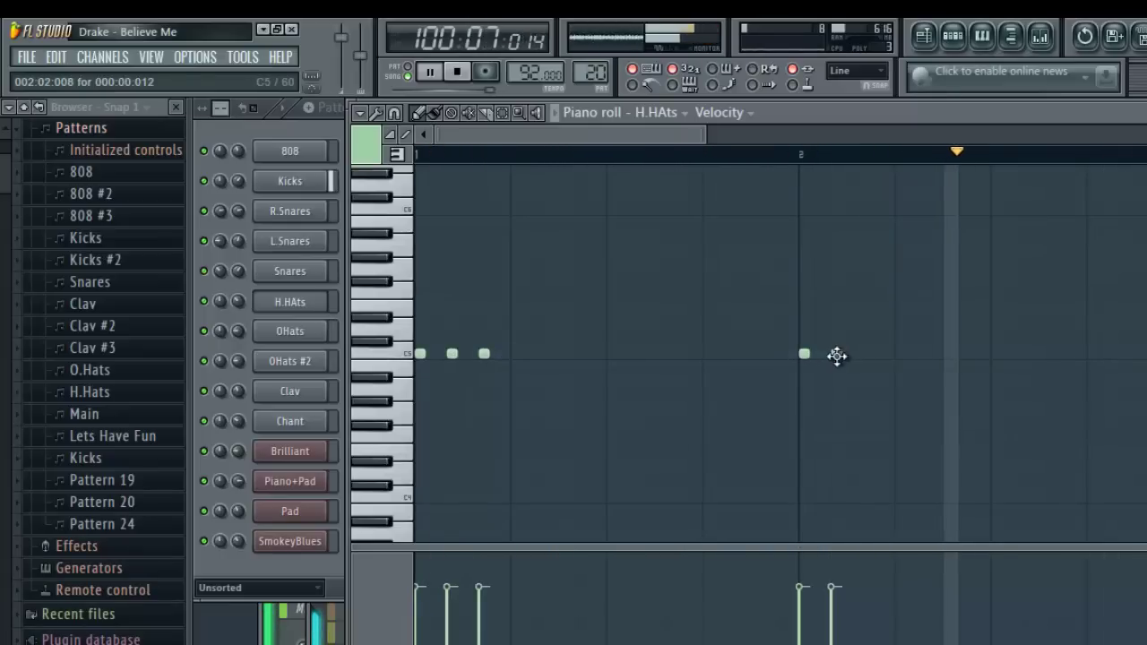
- Complete the three-note hi-hat group at the start of bar 2 and add three evenly spaced C5 notes from beat 3 of bar 1
{"action": "left_click", "coordinate": [836, 354]}
{"action": "left_click", "coordinate": [868, 354]}
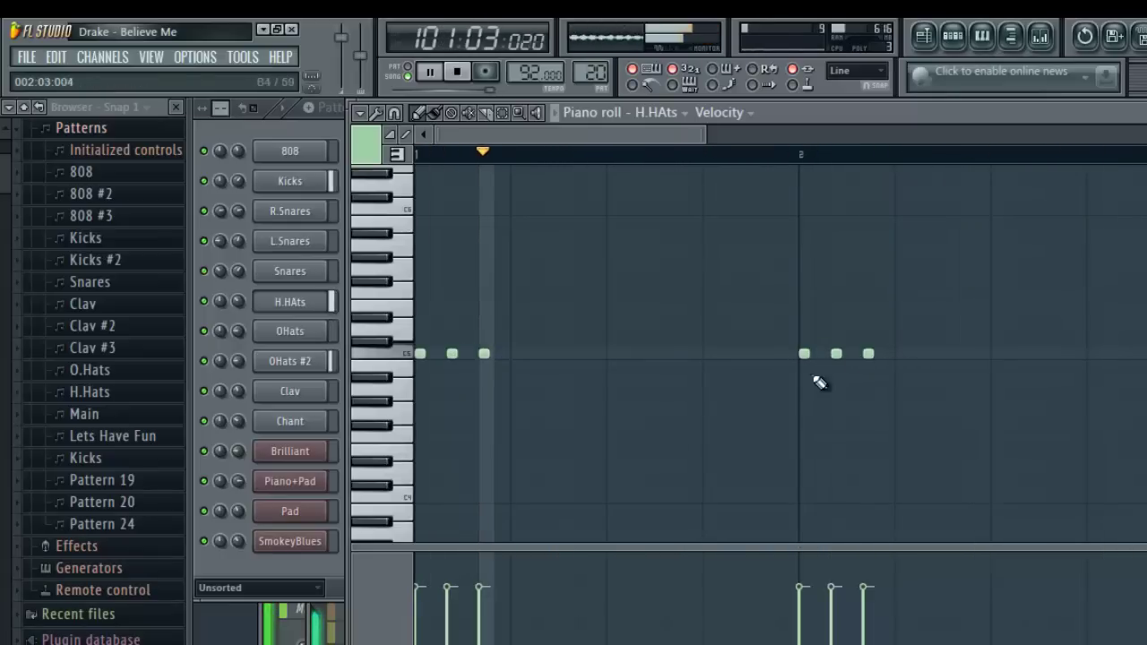
{"action": "left_click", "coordinate": [601, 354]}
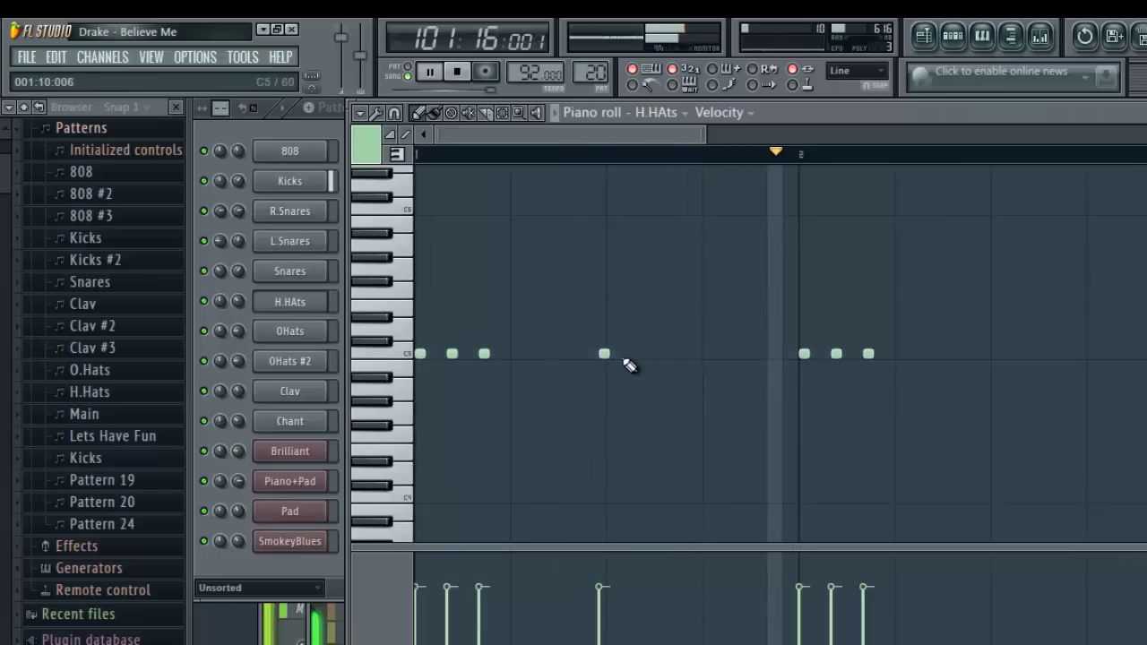
{"action": "right_click", "coordinate": [601, 354]}
{"action": "left_click", "coordinate": [612, 354]}
{"action": "left_click", "coordinate": [643, 354]}
{"action": "left_click", "coordinate": [676, 353]}
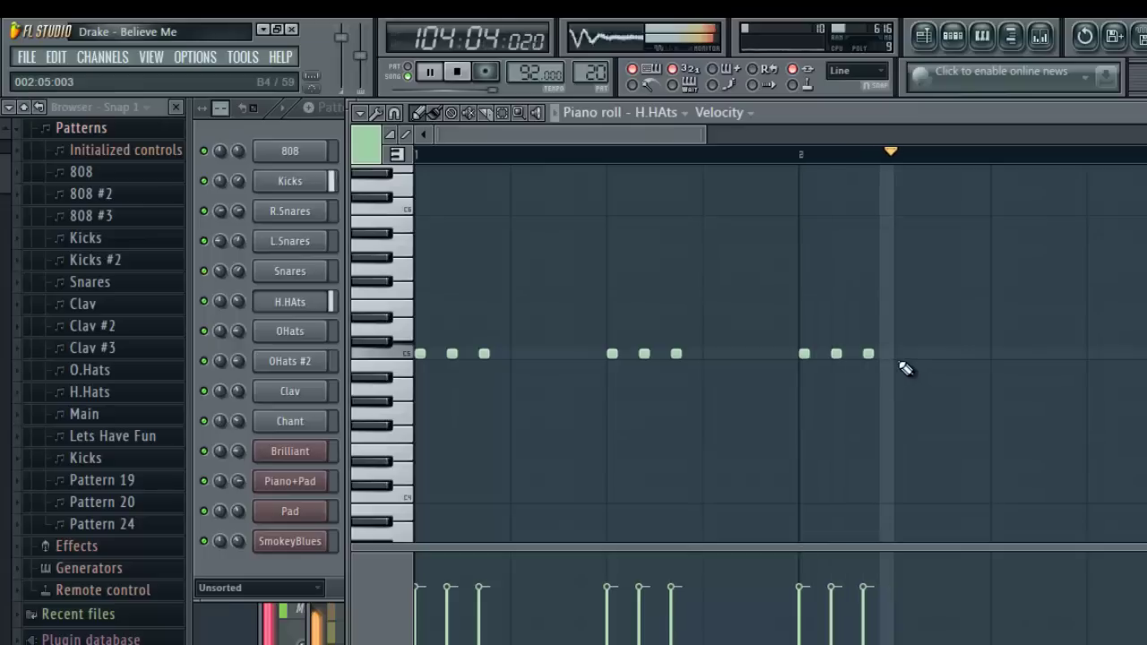
- Add three C5 hi-hats from beat 3 of bar 2, and extend both bar 2 groups with a fourth note on beats 2 and 4
{"action": "left_click", "coordinate": [995, 356]}
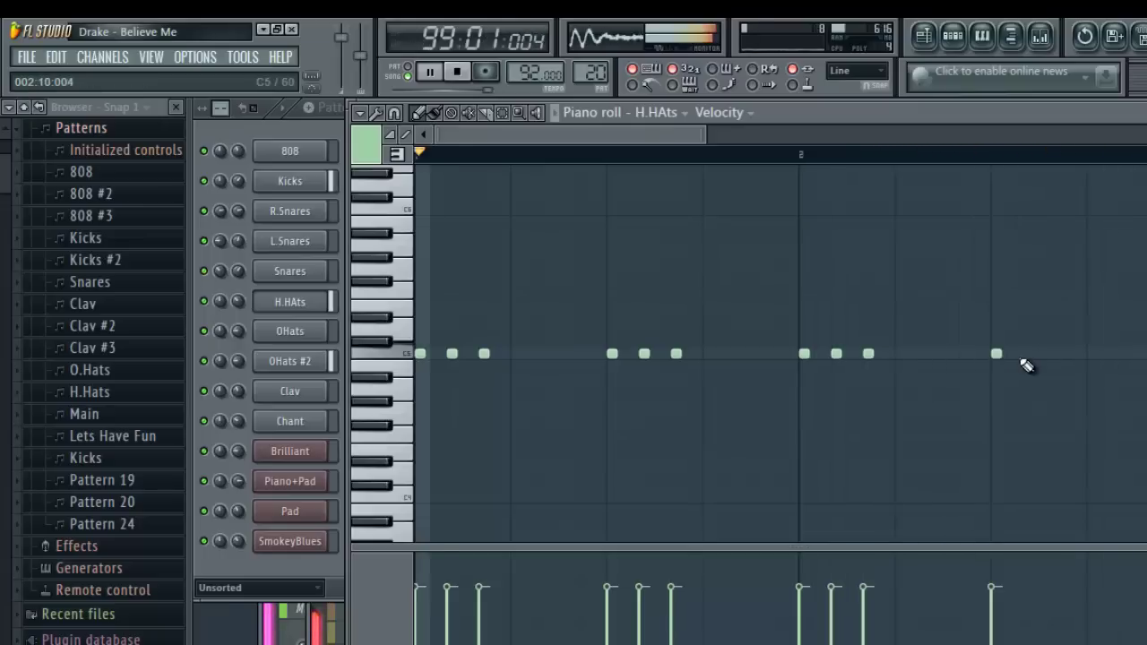
{"action": "left_click", "coordinate": [1027, 356]}
{"action": "left_click", "coordinate": [1060, 356]}
{"action": "left_click", "coordinate": [900, 355]}
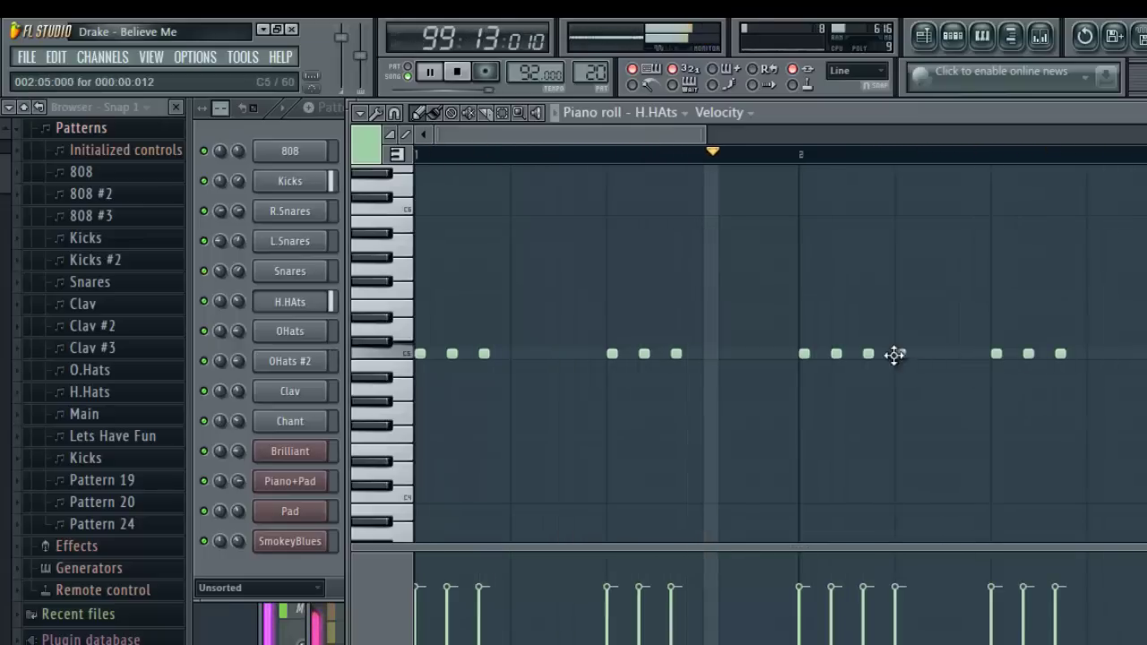
{"action": "left_click", "coordinate": [916, 355]}
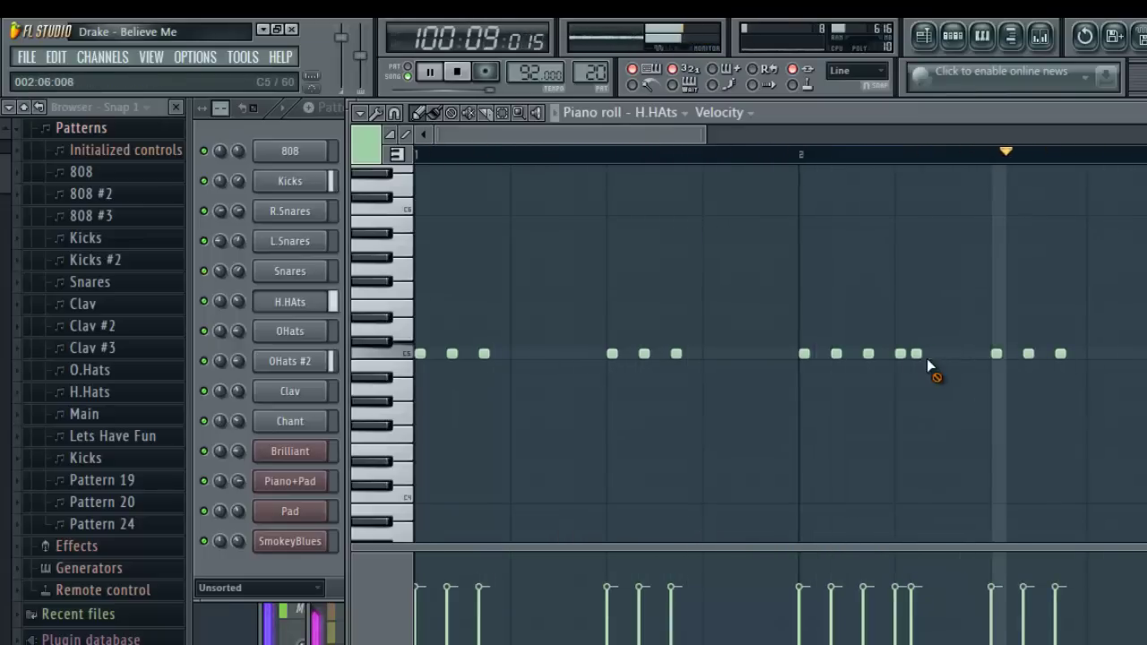
{"action": "right_click", "coordinate": [916, 354]}
{"action": "left_click", "coordinate": [1092, 355]}
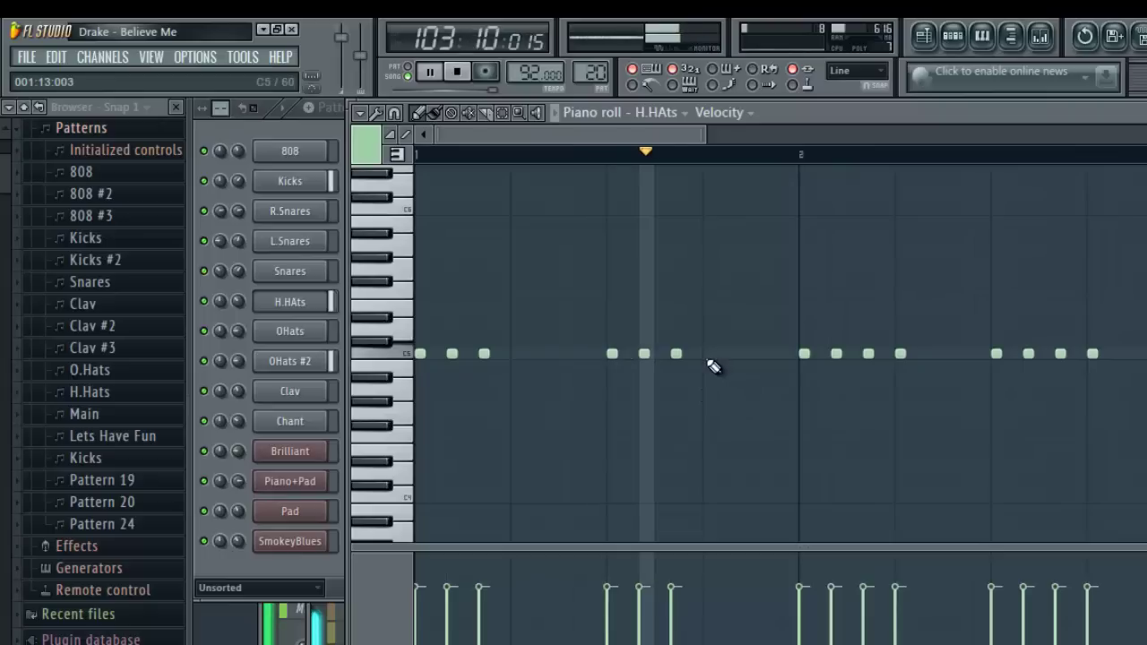
- Draw and select a long C5 hi-hat note across beat 4 of bar 1, and set the snap to 1/2 step
{"action": "left_click_drag", "start_coordinate": [706, 356], "coordinate": [791, 366]}
{"action": "left_click", "coordinate": [763, 356], "text": "ctrl"}
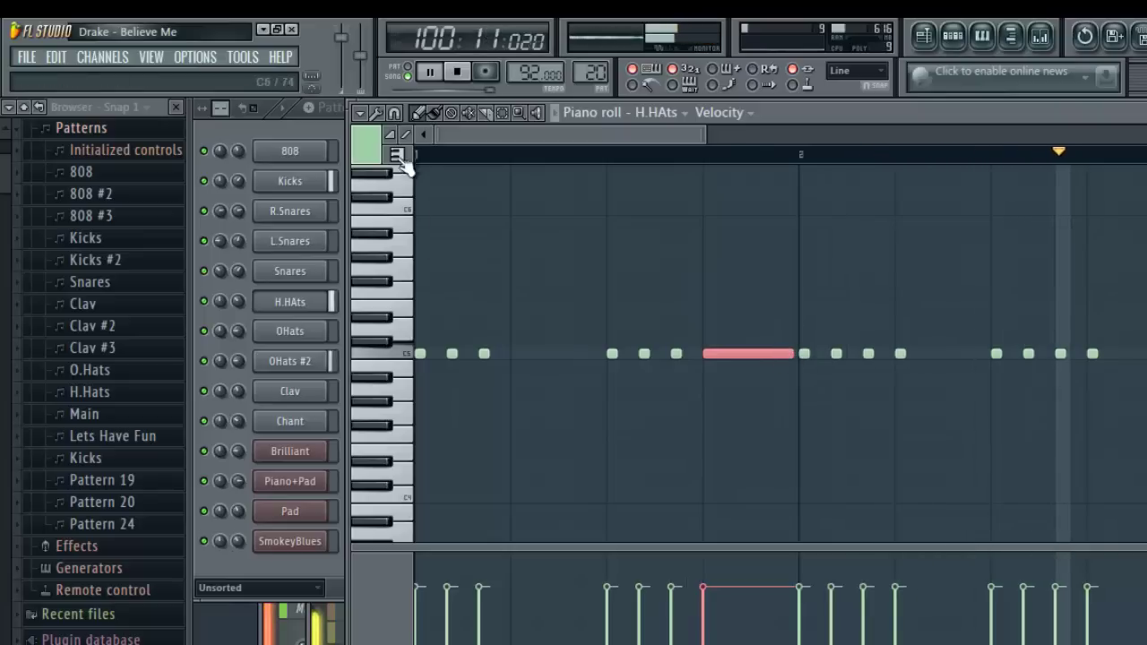
{"action": "left_click", "coordinate": [395, 113]}
{"action": "left_click", "coordinate": [420, 279]}
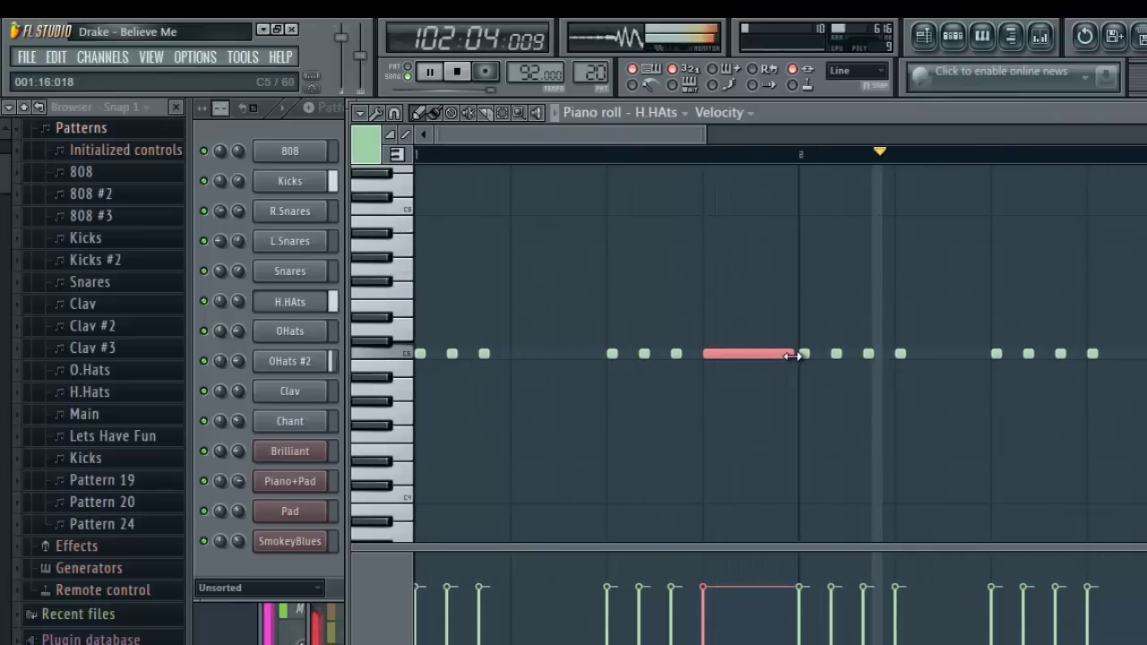
- Shorten the long hi-hat note to just over half a beat and quantize it
{"action": "left_click_drag", "start_coordinate": [773, 360], "coordinate": [757, 356]}
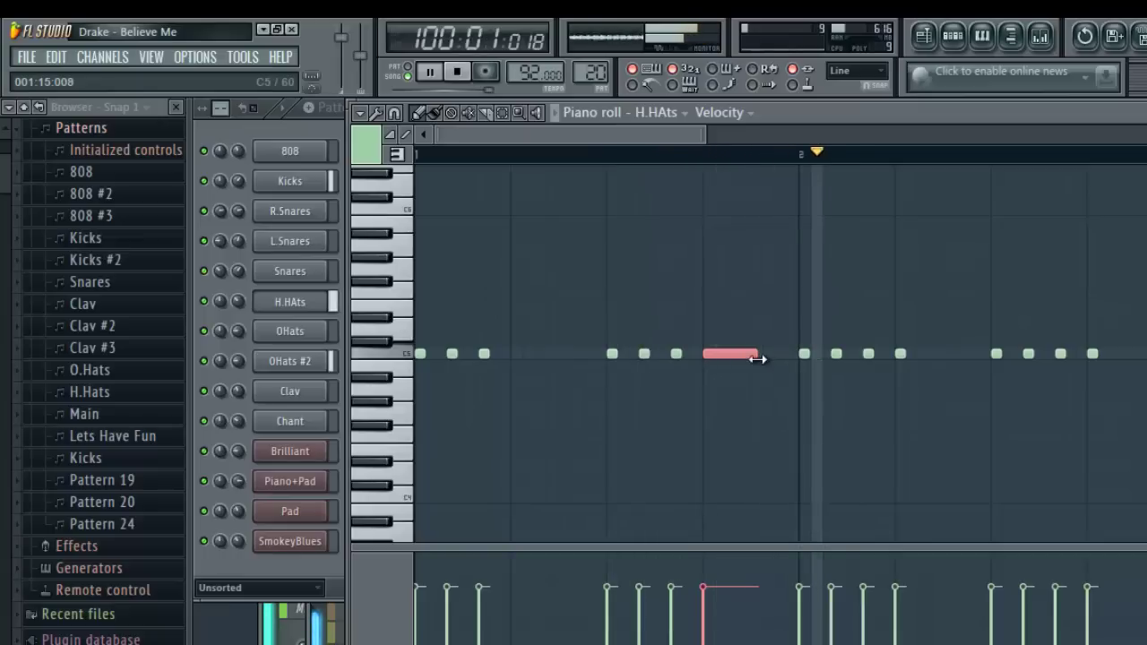
{"action": "key", "text": "alt+q"}
{"action": "left_click", "coordinate": [724, 463]}
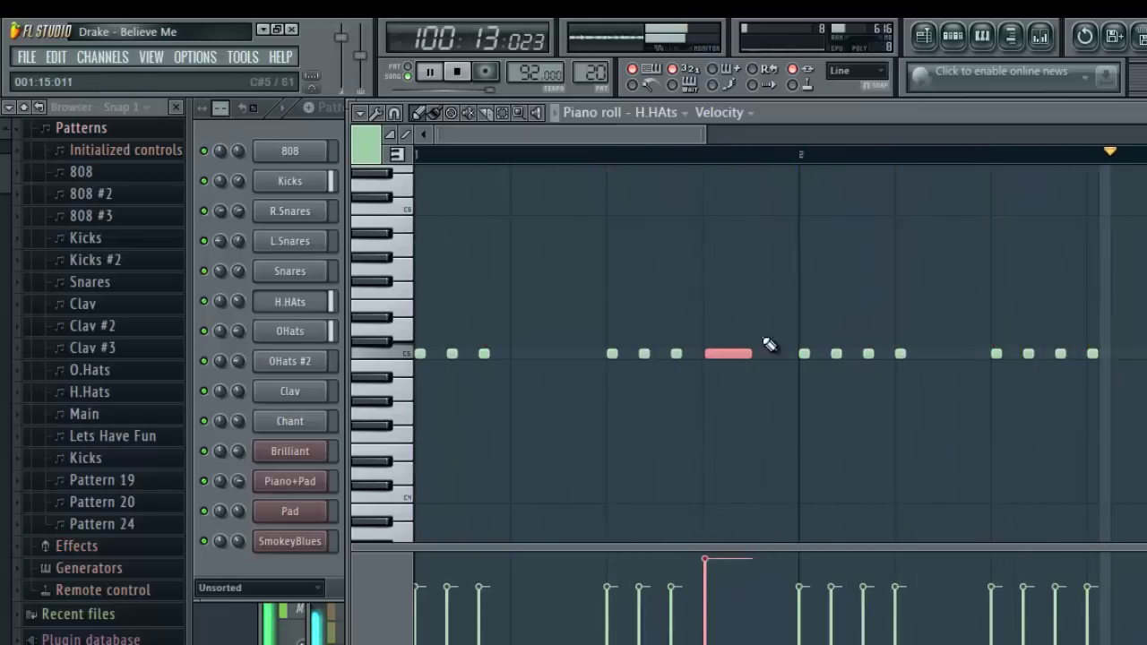
- Extend the long hi-hat note to the start of bar 2 and quantize it with the 16_chemical 2 groove template
{"action": "left_click", "coordinate": [751, 355]}
{"action": "left_click_drag", "start_coordinate": [751, 353], "coordinate": [799, 353]}
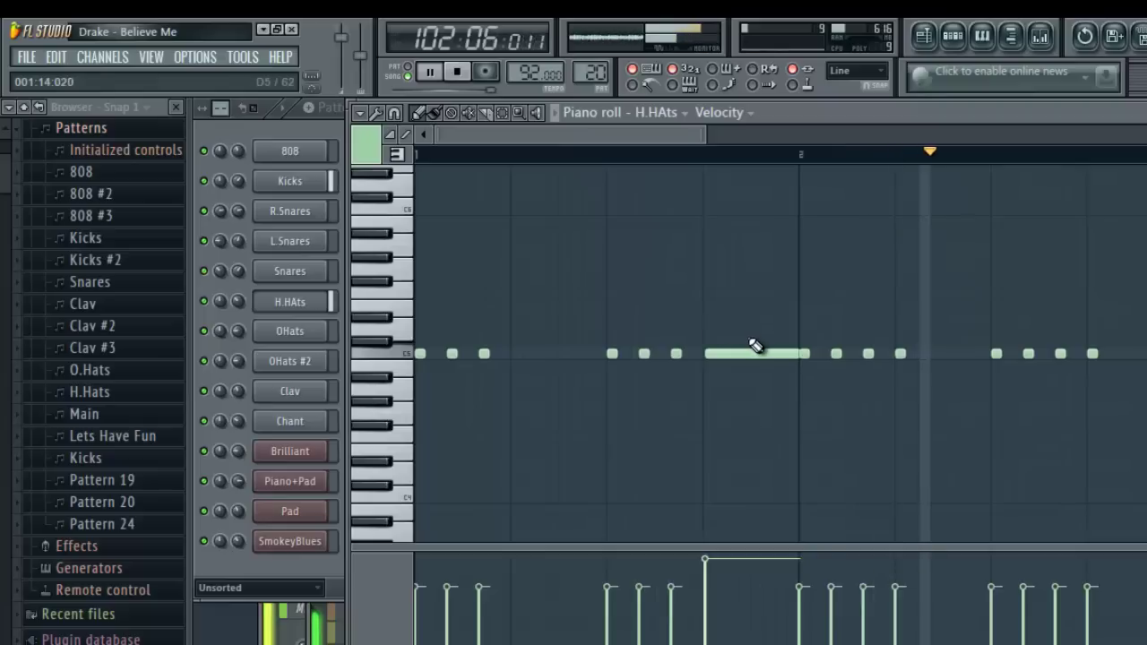
{"action": "left_click", "coordinate": [751, 353], "text": "ctrl"}
{"action": "key", "text": "alt+q"}
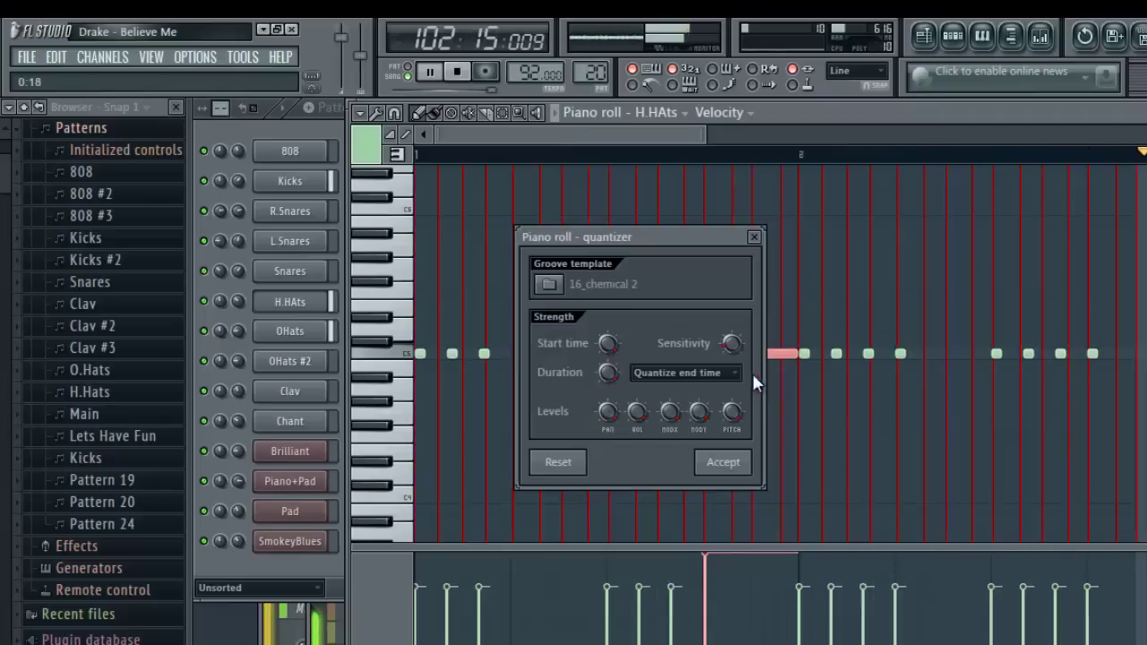
{"action": "left_click", "coordinate": [723, 463]}
- Set the snap to 1/4 step and replace the long note with a C5 note filling beat 4 of bar 1 exactly
{"action": "left_click", "coordinate": [394, 113]}
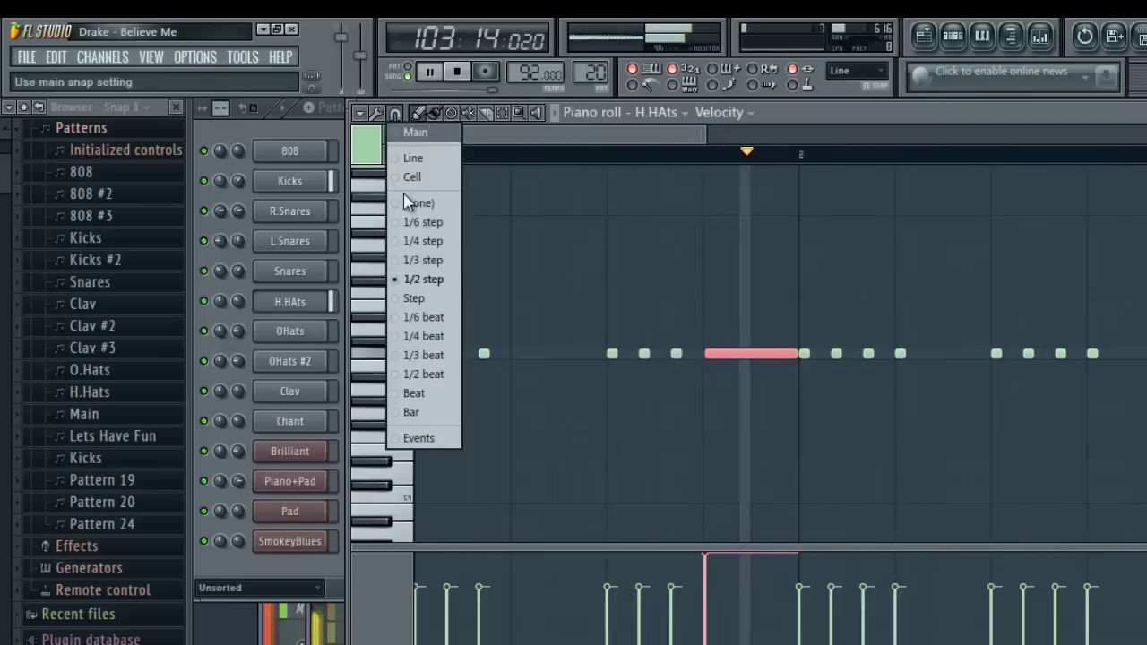
{"action": "left_click", "coordinate": [426, 242]}
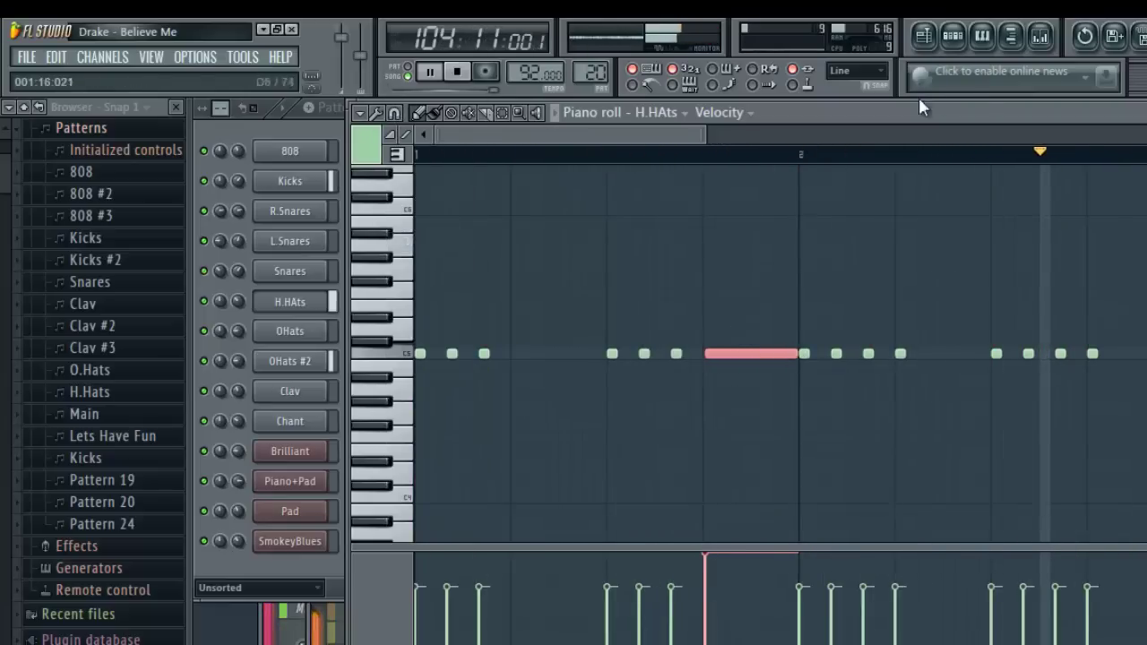
{"action": "left_click_drag", "start_coordinate": [699, 137], "coordinate": [526, 141]}
{"action": "left_click_drag", "start_coordinate": [526, 139], "coordinate": [587, 138]}
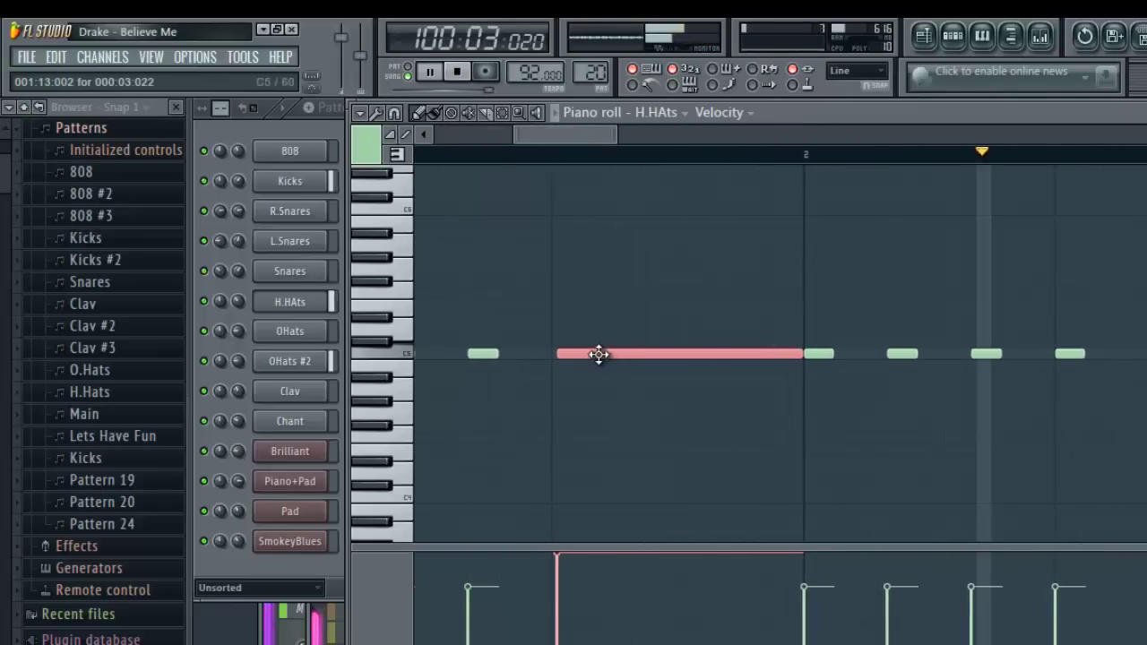
{"action": "left_click_drag", "start_coordinate": [598, 355], "coordinate": [588, 355]}
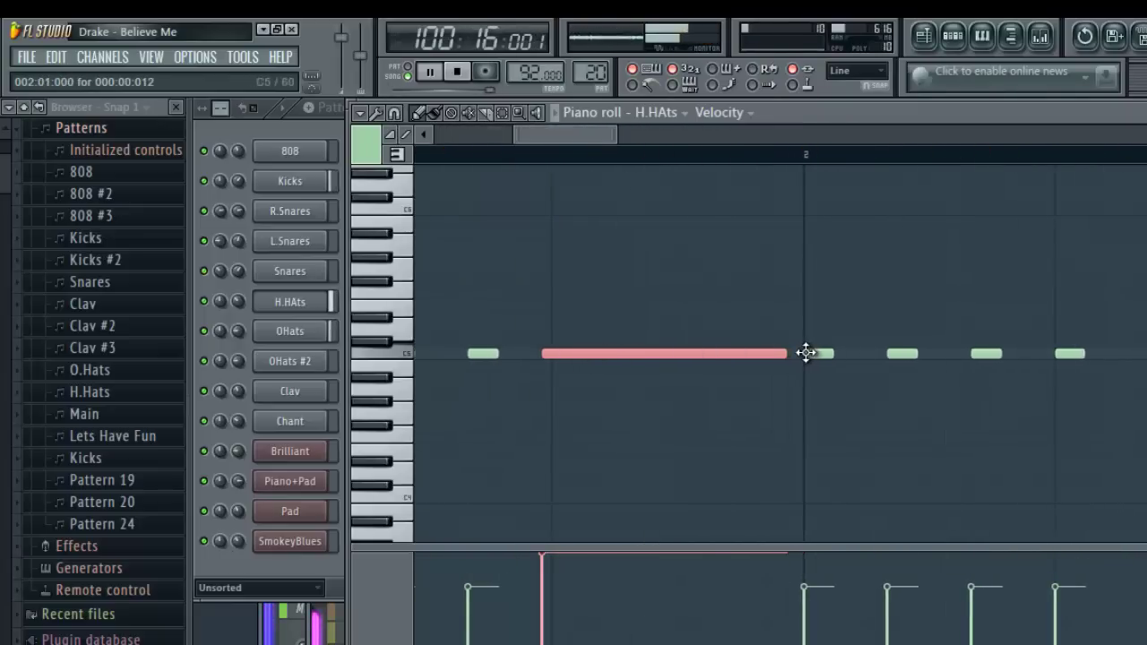
{"action": "left_click", "coordinate": [554, 355]}
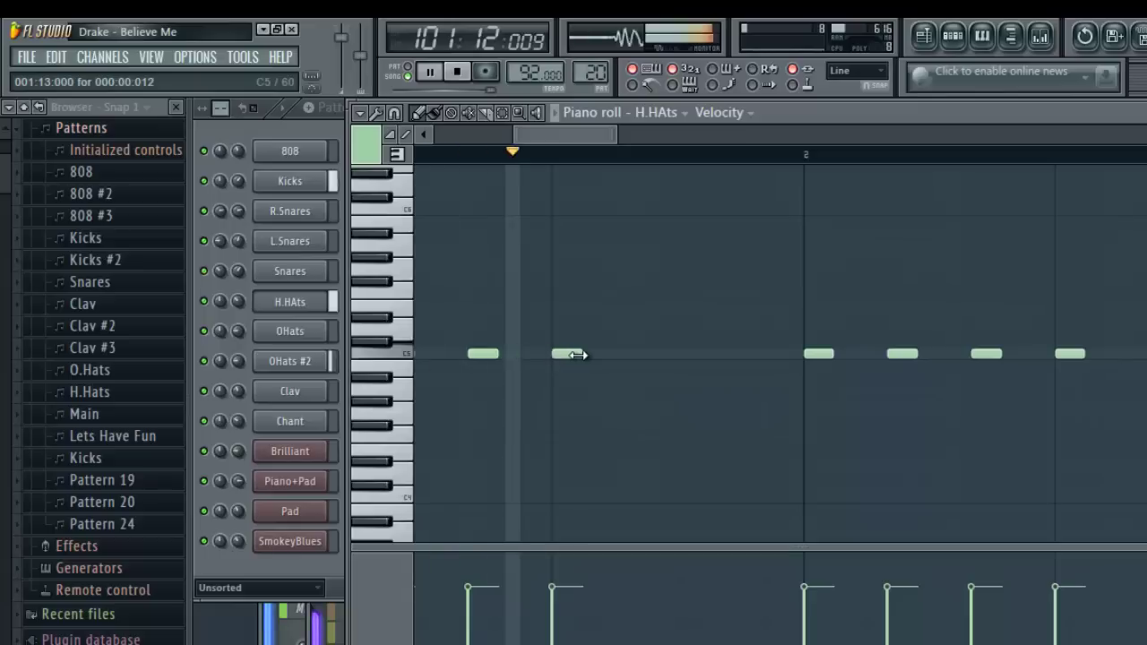
{"action": "left_click_drag", "start_coordinate": [583, 355], "coordinate": [809, 385]}
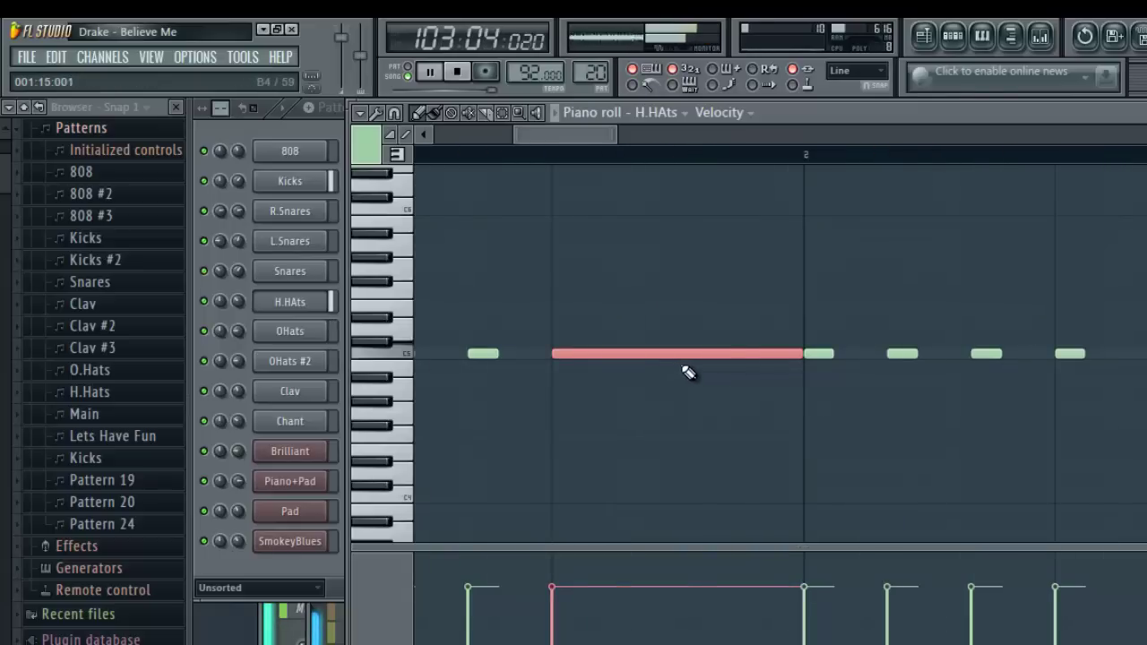
{"action": "key", "text": "alt+x"}
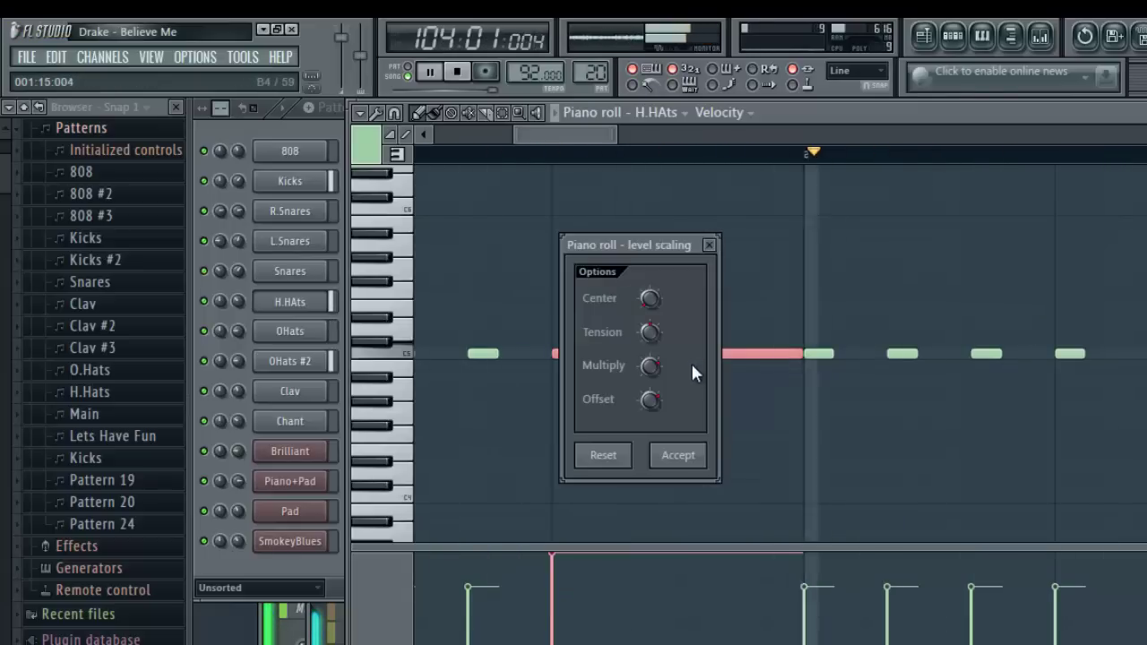
{"action": "left_click_drag", "start_coordinate": [661, 251], "coordinate": [891, 295]}
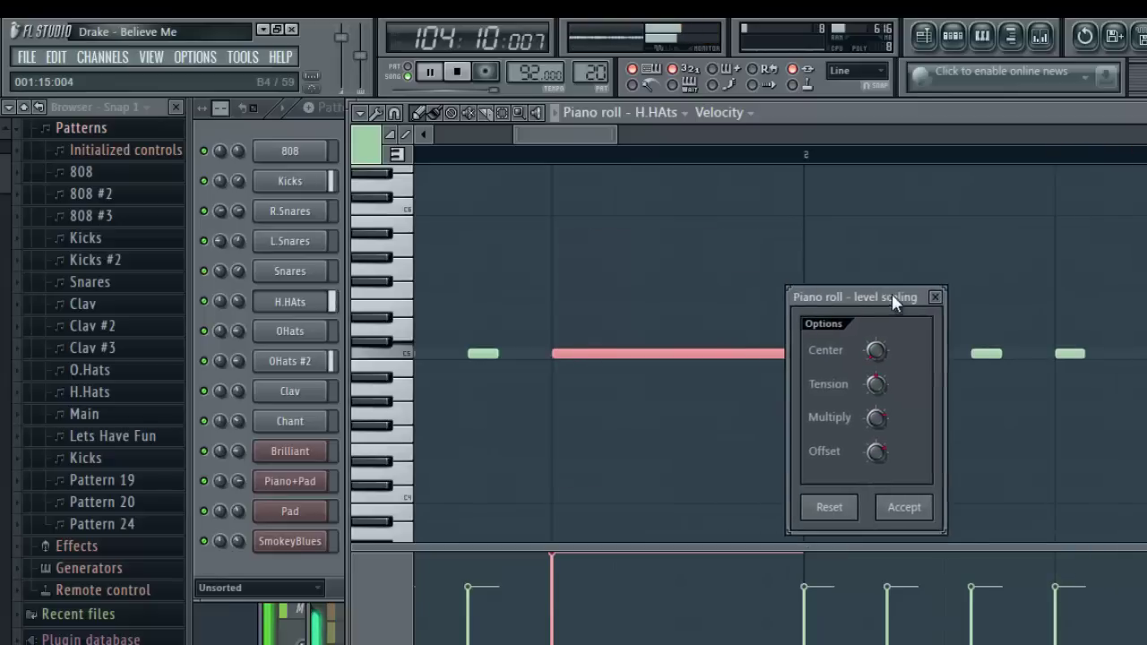
{"action": "left_click", "coordinate": [938, 296]}
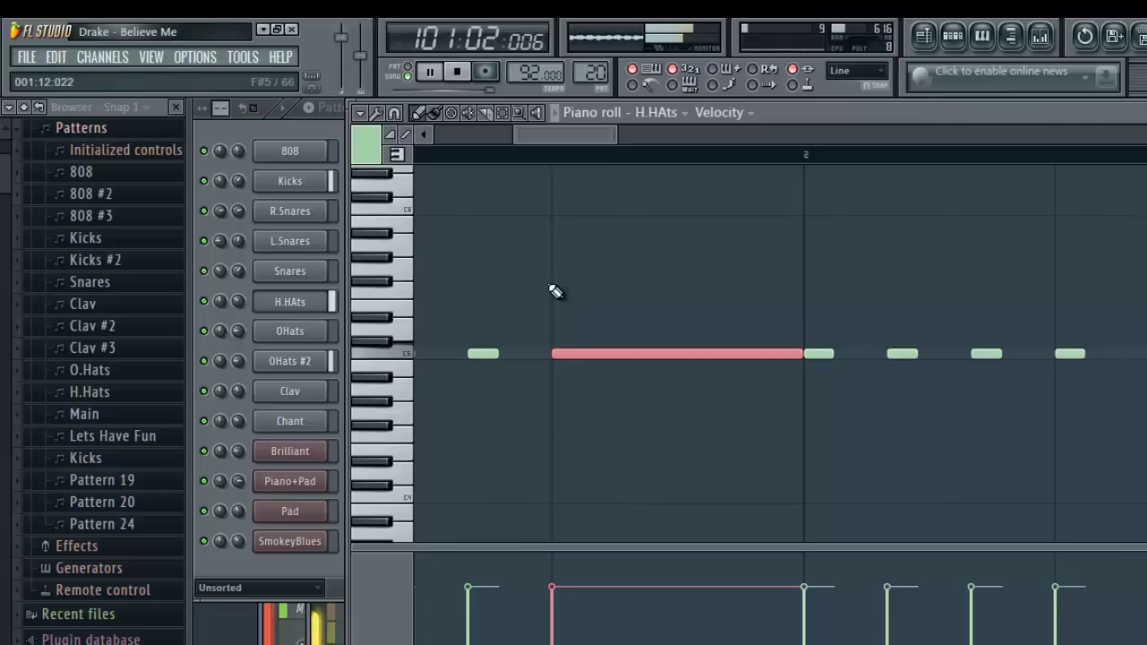
{"action": "left_click", "coordinate": [373, 113]}
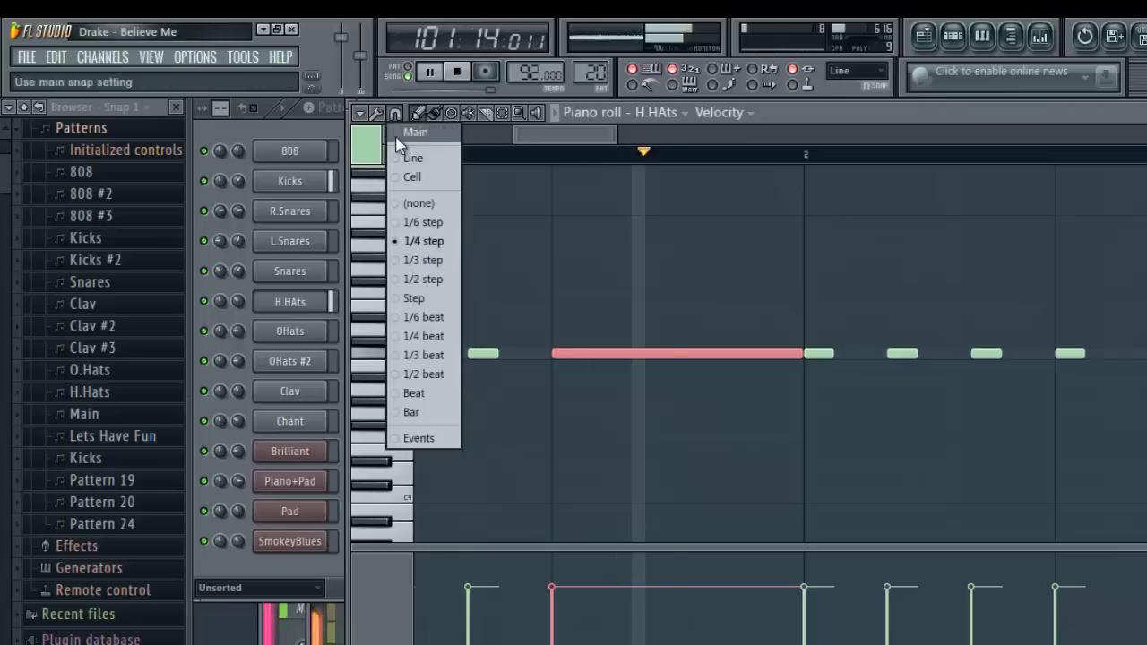
- Chop the long hi-hat note into 16 equal slices with the Default pattern by adjusting the time multiplier
{"action": "left_click", "coordinate": [377, 117]}
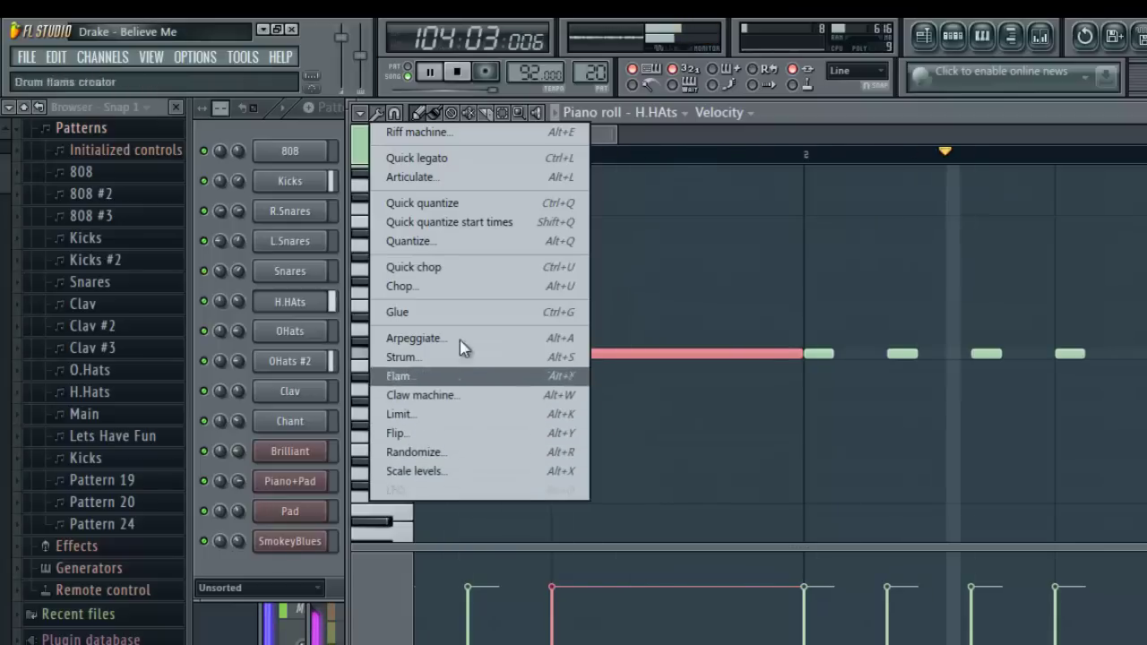
{"action": "left_click", "coordinate": [466, 294]}
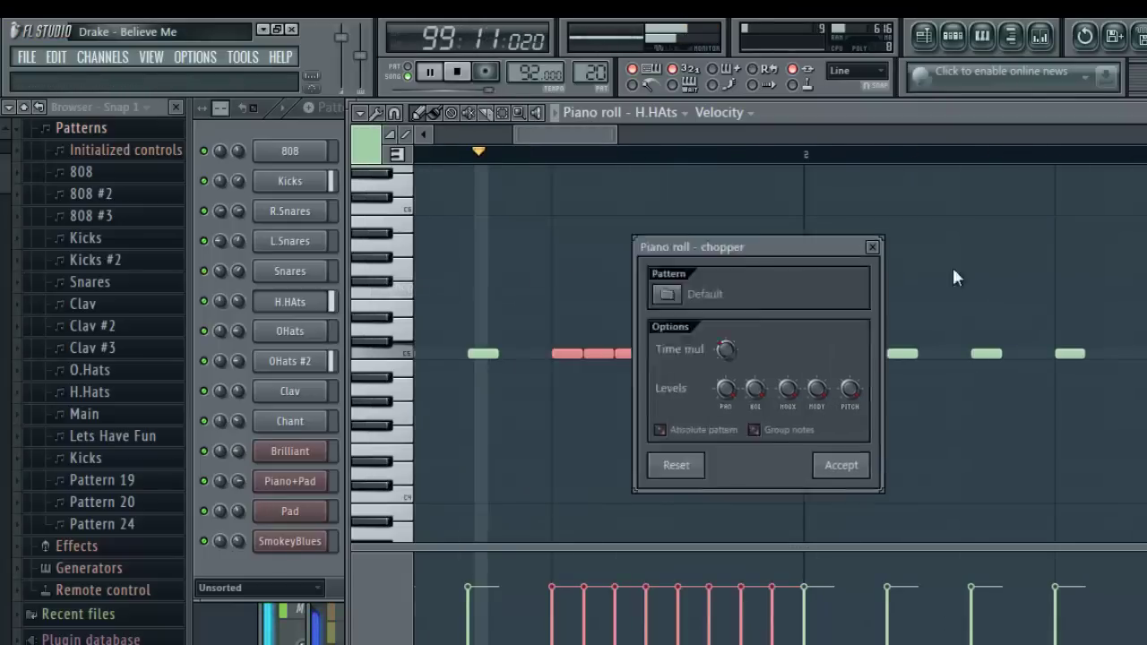
{"action": "left_click_drag", "start_coordinate": [818, 247], "coordinate": [1037, 279]}
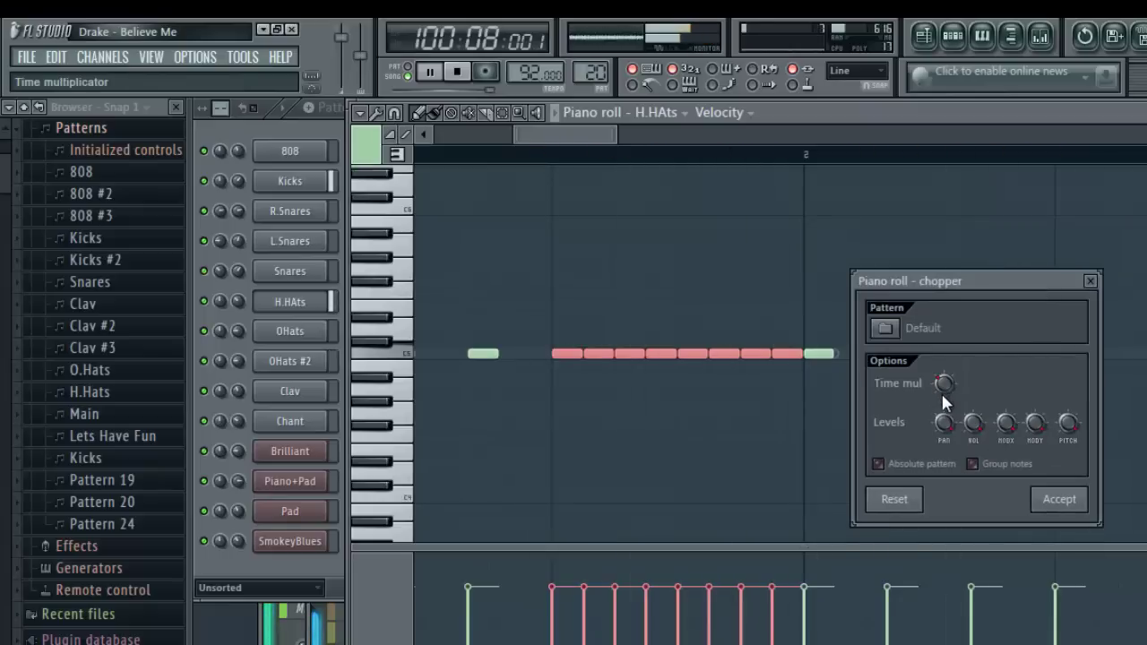
{"action": "left_click_drag", "start_coordinate": [942, 394], "coordinate": [937, 366]}
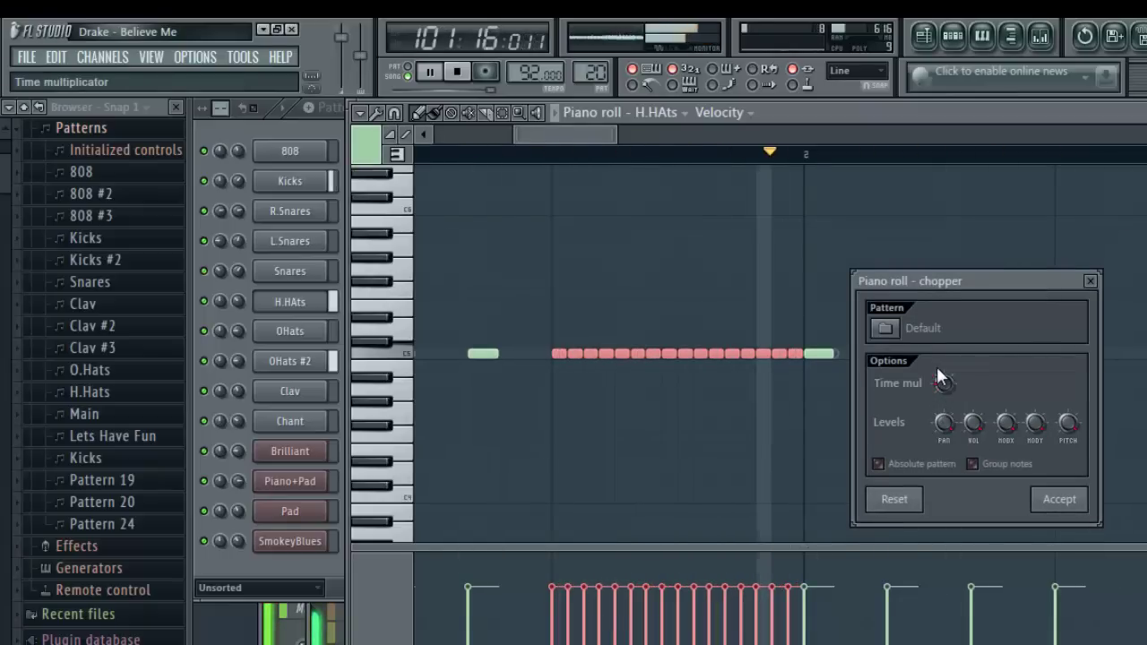
{"action": "left_click", "coordinate": [1063, 500]}
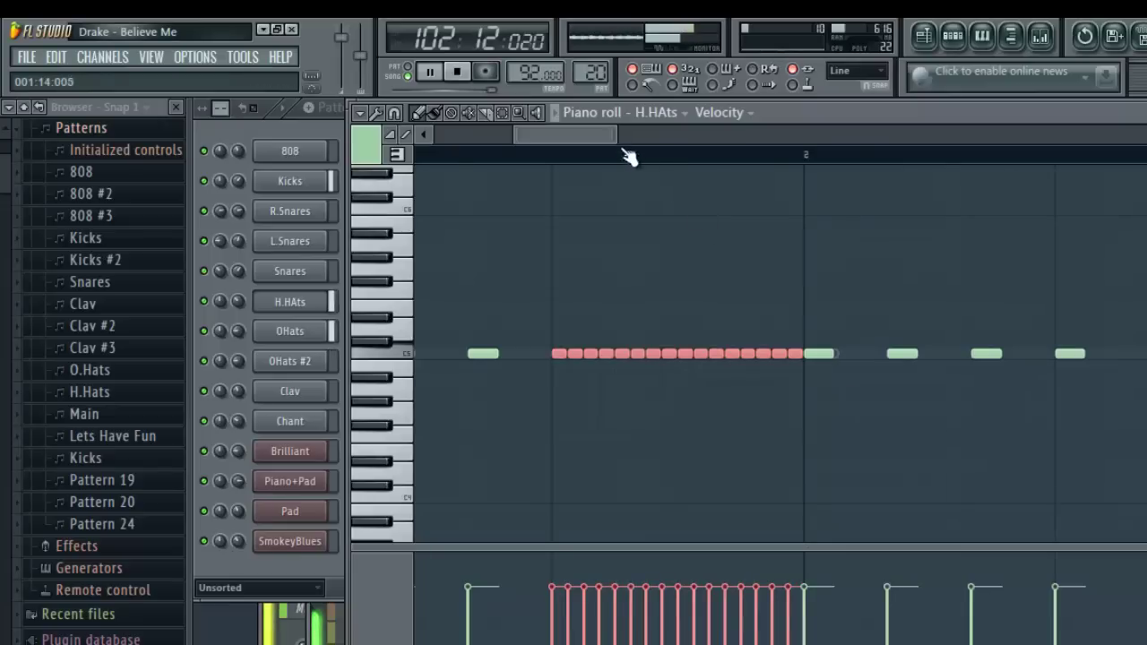
{"action": "left_click_drag", "start_coordinate": [627, 152], "coordinate": [679, 133]}
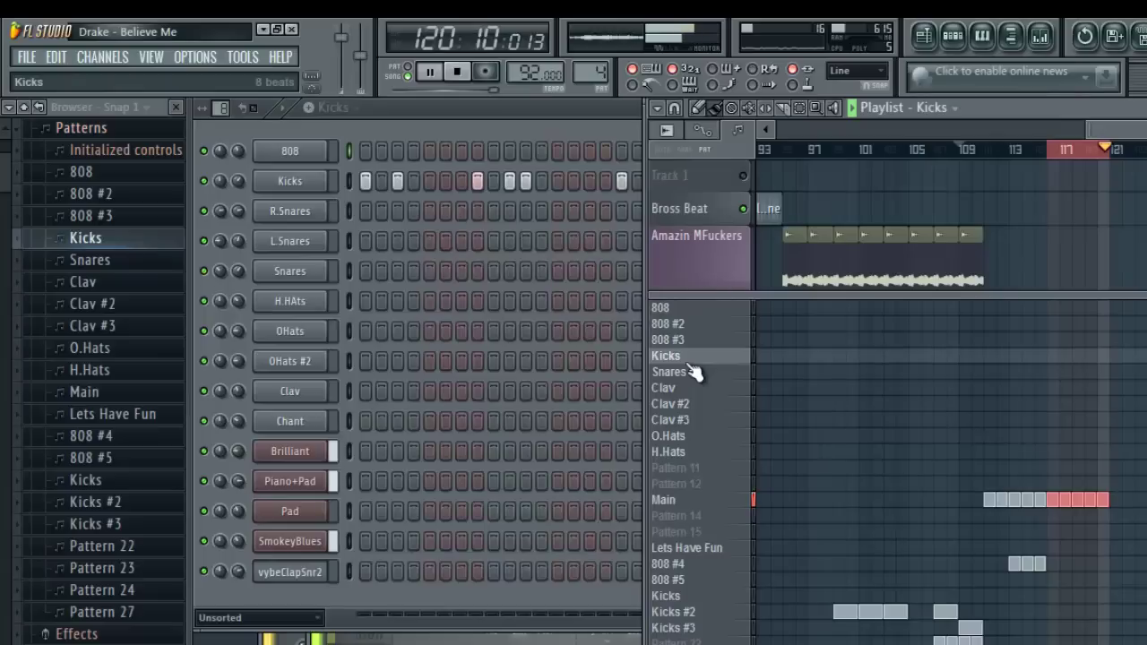
- Clone the Kicks pattern and move the copy down the pattern list to directly below Kicks #3
{"action": "right_click", "coordinate": [695, 349]}
{"action": "left_click", "coordinate": [737, 437]}
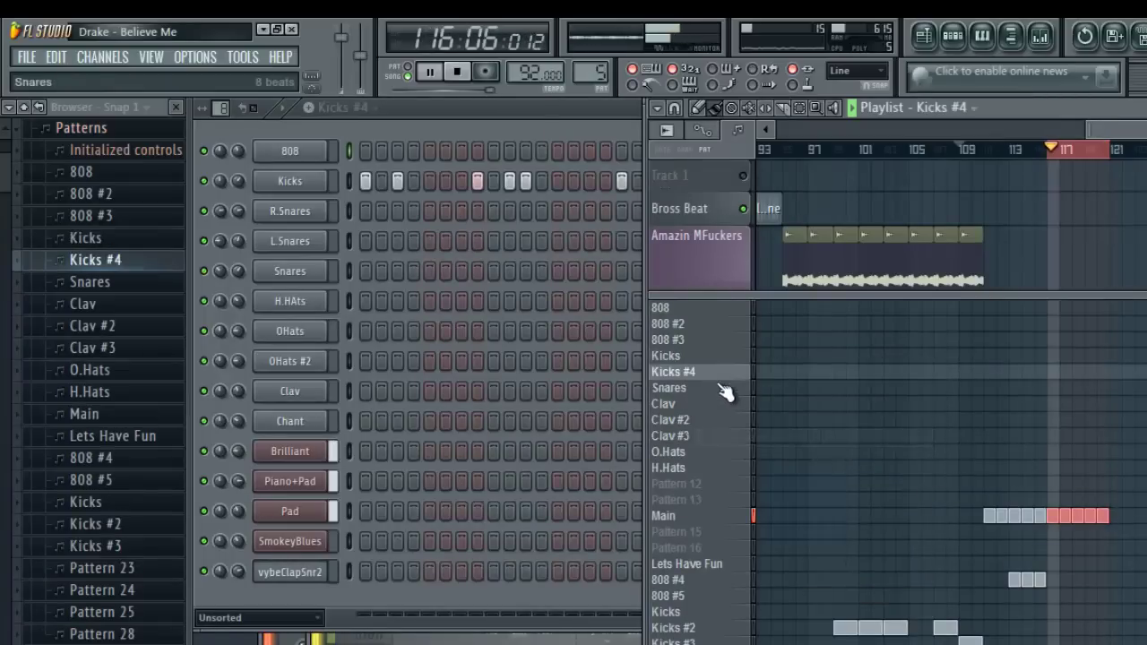
{"action": "key", "text": "shift+ctrl+Down"}
{"action": "key", "text": "shift+ctrl+Down"}
{"action": "key", "text": "shift+ctrl+Down"}
{"action": "key", "text": "shift+ctrl+Down"}
{"action": "key", "text": "shift+ctrl+Down"}
{"action": "key", "text": "shift+ctrl+Down"}
{"action": "key", "text": "shift+ctrl+Down"}
{"action": "key", "text": "shift+ctrl+Down"}
{"action": "key", "text": "shift+ctrl+Down"}
{"action": "key", "text": "shift+ctrl+Down"}
{"action": "key", "text": "shift+ctrl+Down"}
{"action": "key", "text": "shift+ctrl+Down"}
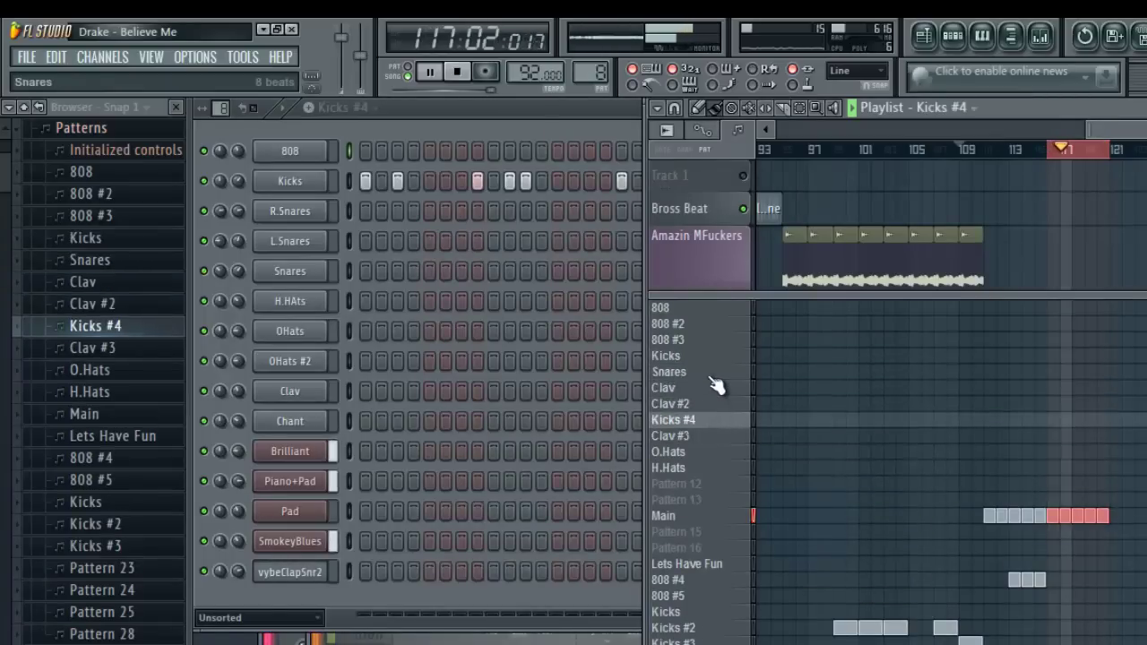
{"action": "key", "text": "shift+ctrl+Down"}
{"action": "key", "text": "shift+ctrl+Down"}
{"action": "key", "text": "shift+ctrl+Down"}
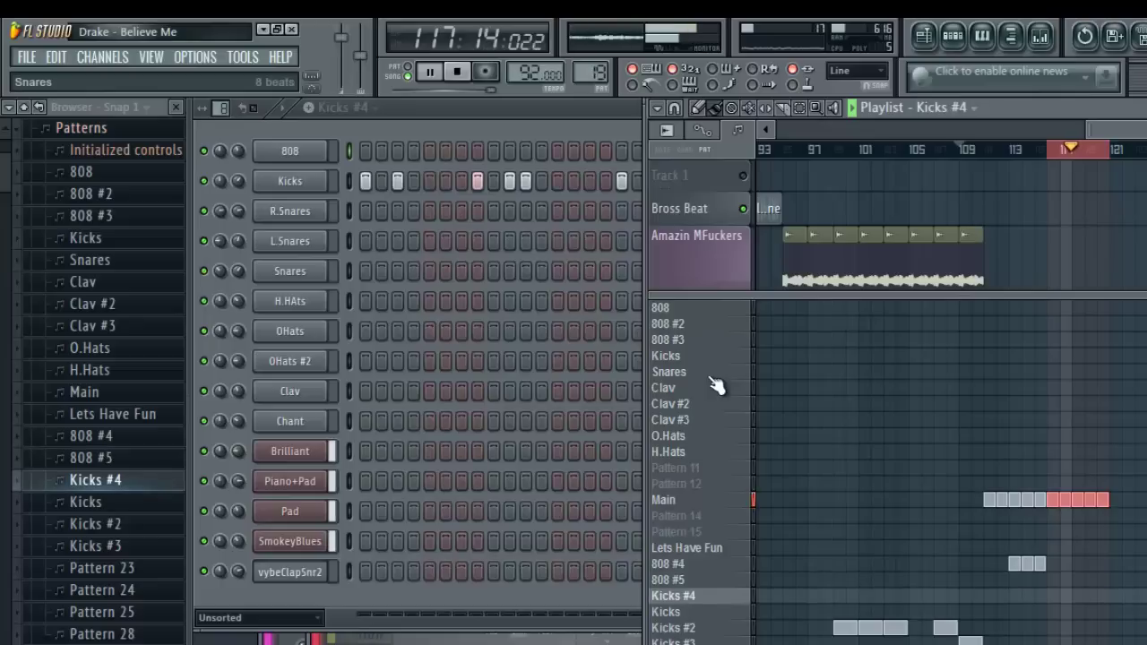
{"action": "key", "text": "shift+ctrl+Down"}
{"action": "key", "text": "shift+ctrl+Down"}
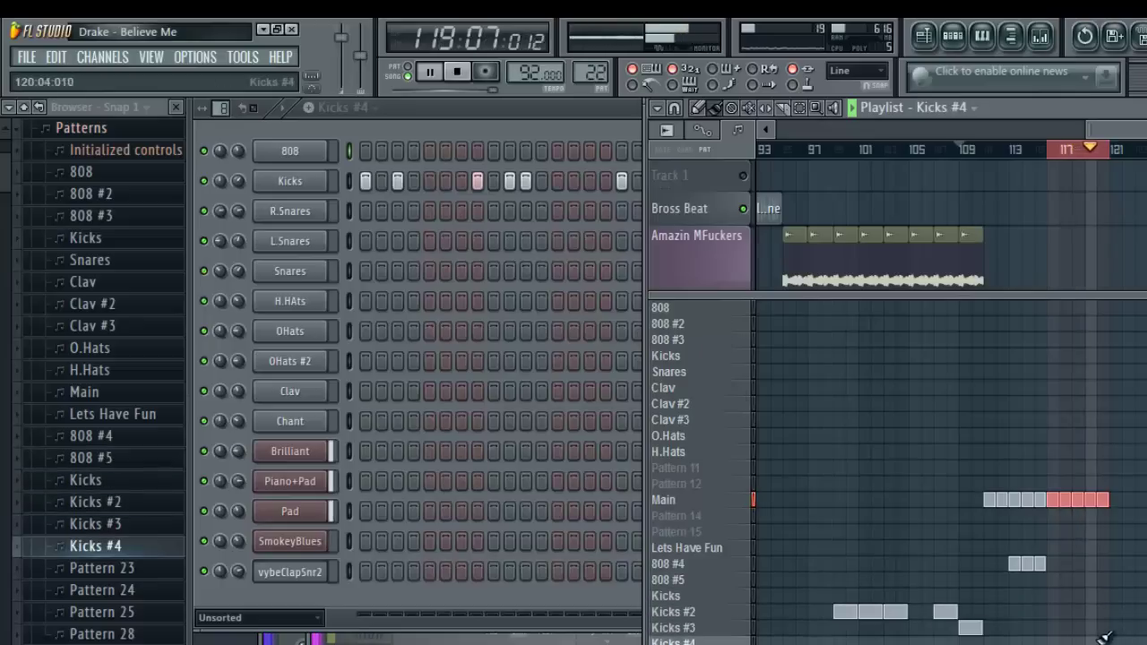
- Place Kicks #4 clips beneath the Main clips from bar 111 to bar 121, and set the playlist time selection to bars 115 to 121
{"action": "left_click_drag", "start_coordinate": [997, 642], "coordinate": [1099, 640]}
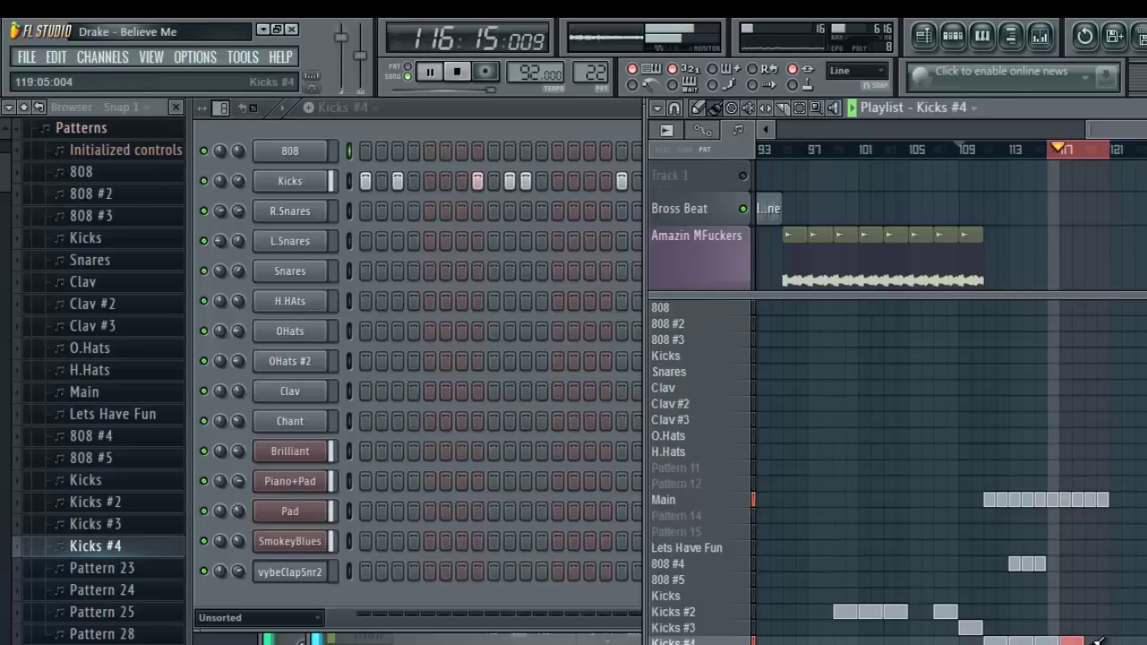
{"action": "right_click", "coordinate": [1109, 158]}
{"action": "left_click_drag", "start_coordinate": [1107, 154], "coordinate": [1044, 176]}
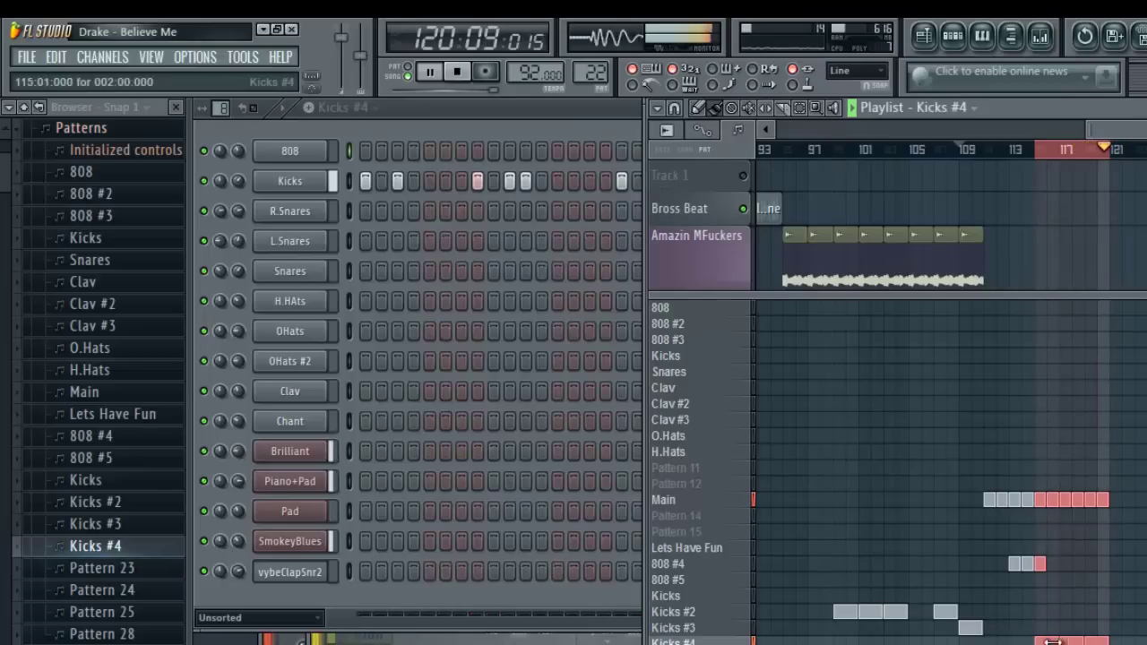
- Alternate one-bar 808 #5 and 808 #4 clips from bar 116 through bar 120, starting and ending with 808 #5
{"action": "left_click", "coordinate": [721, 567]}
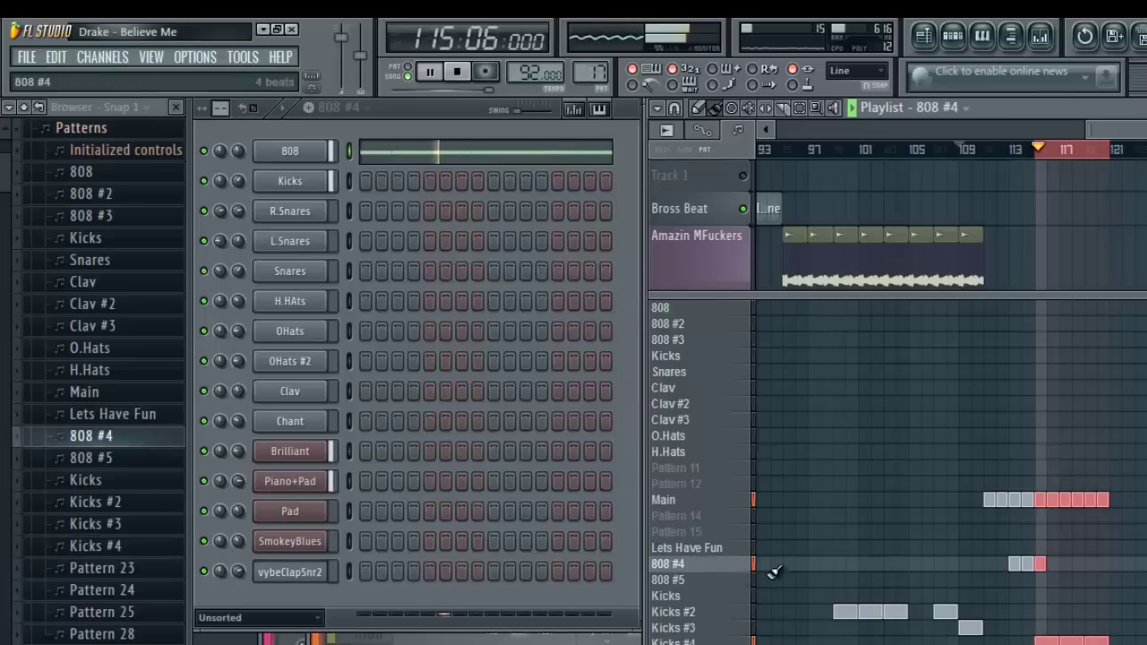
{"action": "left_click", "coordinate": [1054, 579]}
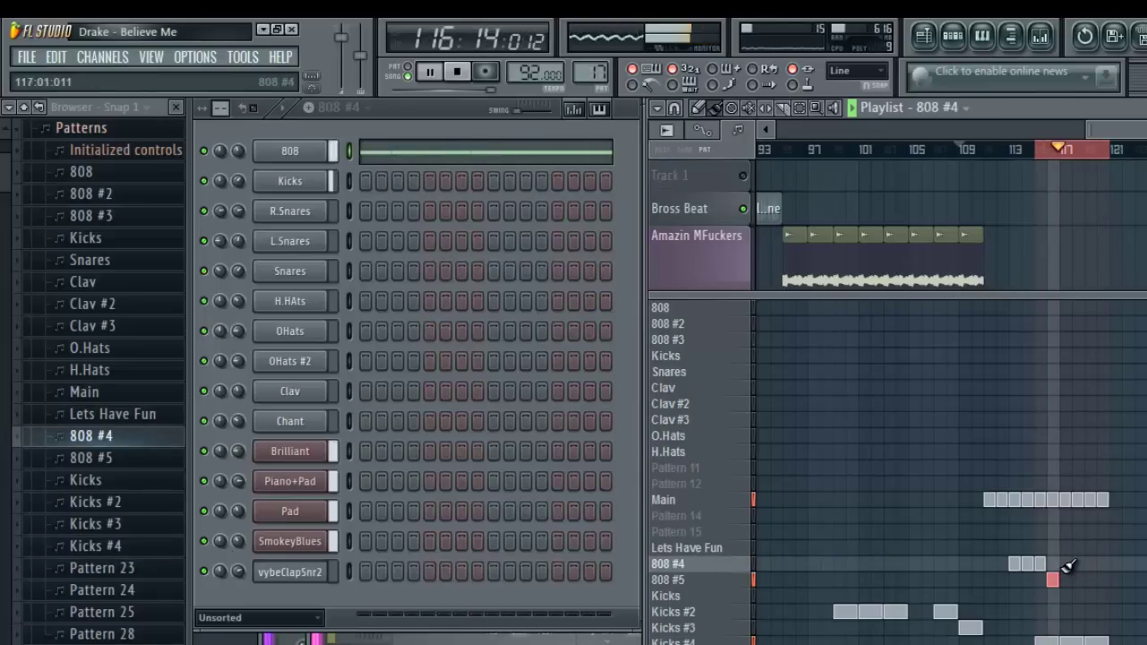
{"action": "left_click", "coordinate": [1064, 563]}
{"action": "left_click", "coordinate": [1077, 580]}
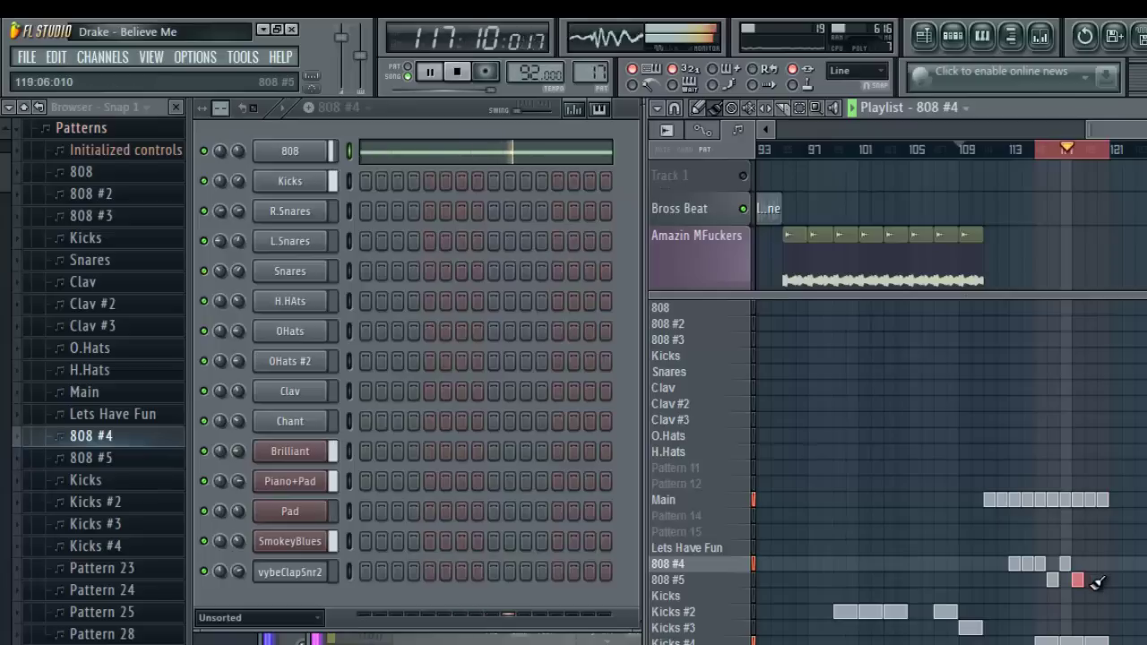
{"action": "left_click", "coordinate": [1090, 564]}
{"action": "left_click", "coordinate": [1102, 580]}
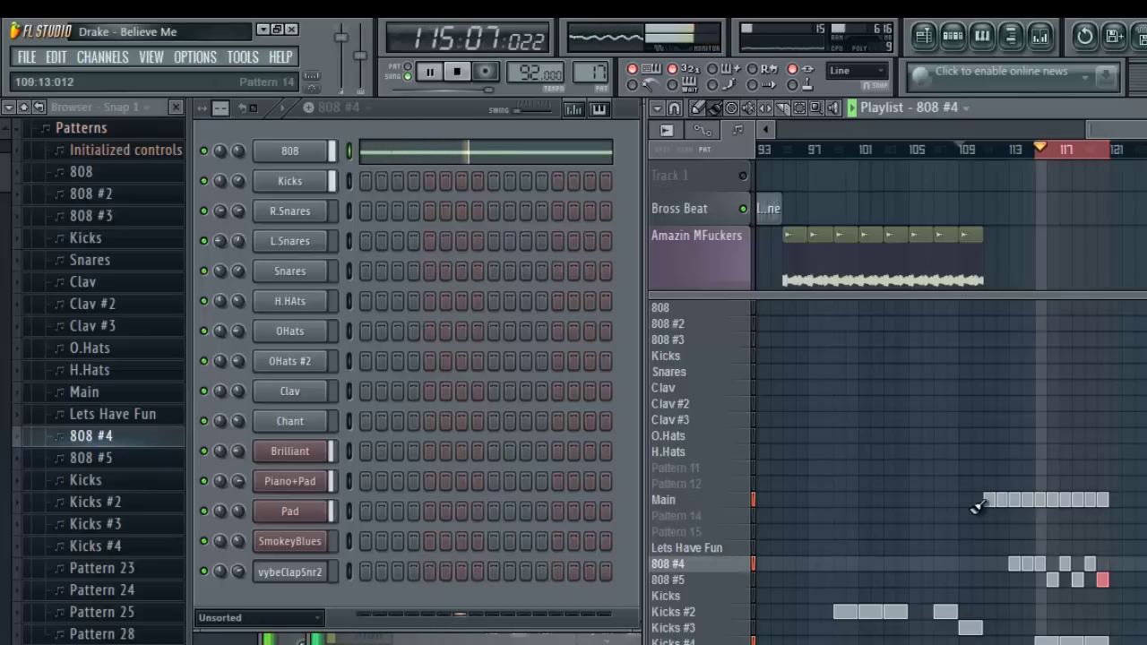
- Place Pattern 23 clips on bars 117 to 120 and try an extra vybeClapSnr2 hit on step 5
{"action": "scroll", "coordinate": [973, 507], "scroll_direction": "down", "scroll_amount": 3}
{"action": "scroll", "coordinate": [972, 506], "scroll_direction": "down", "scroll_amount": 1}
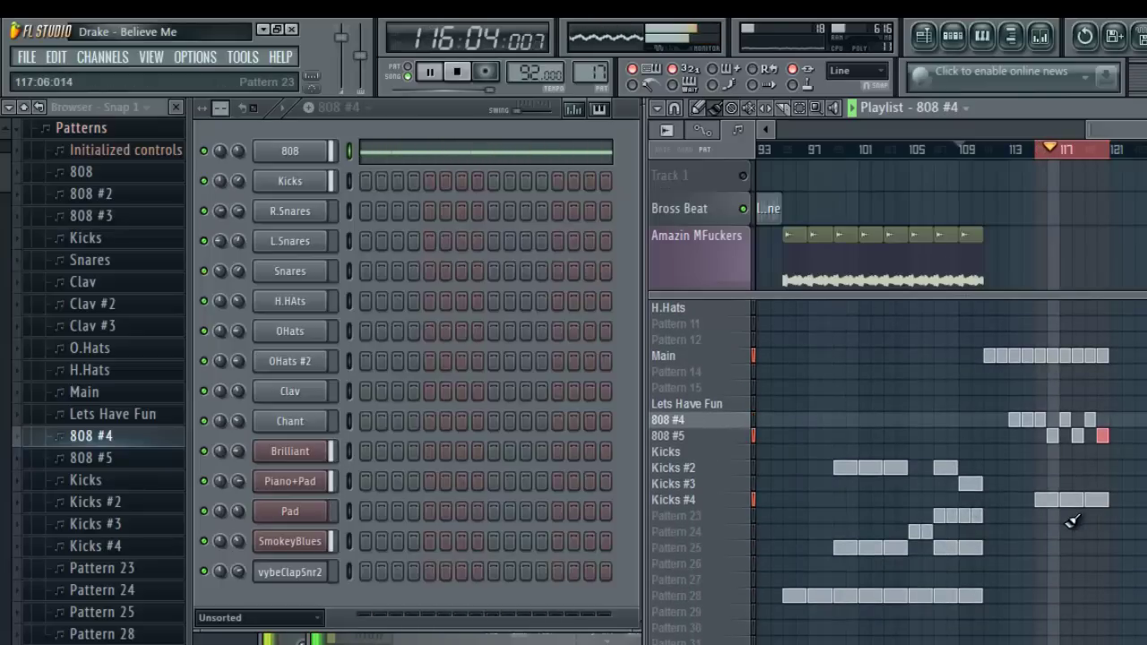
{"action": "left_click", "coordinate": [703, 517]}
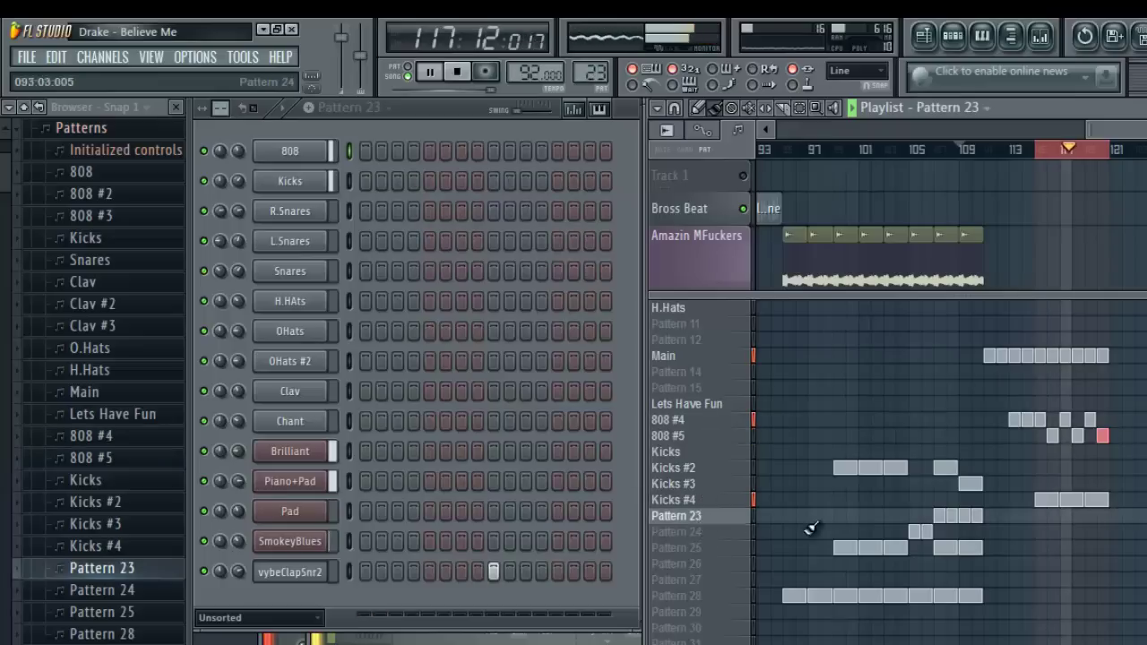
{"action": "left_click", "coordinate": [1070, 520]}
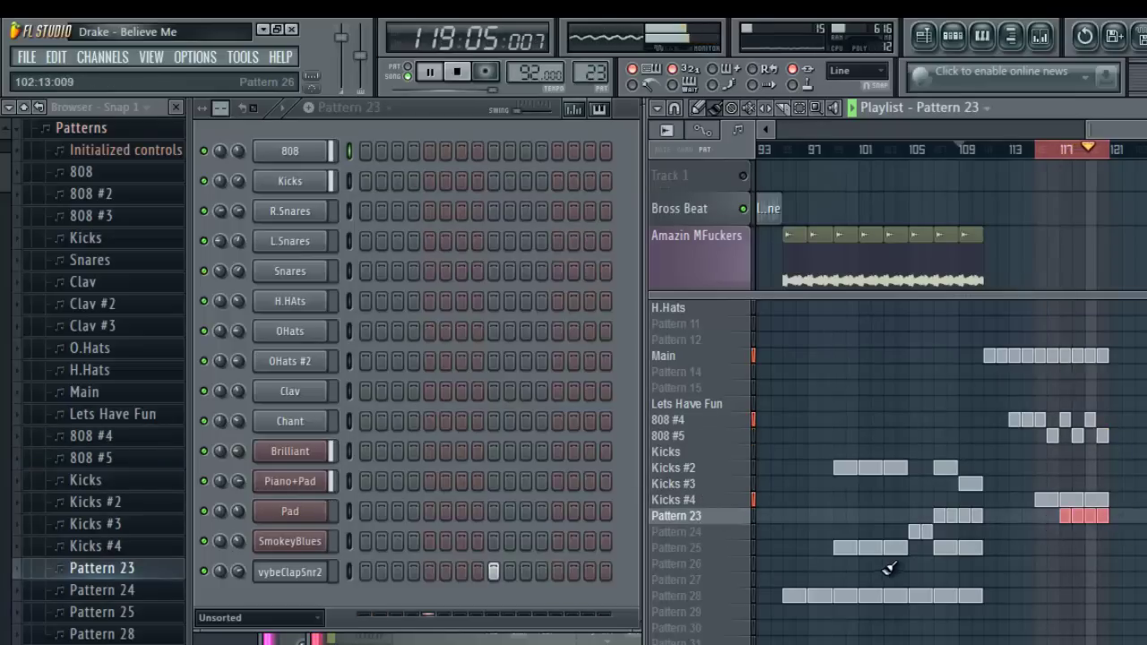
{"action": "left_click", "coordinate": [429, 572]}
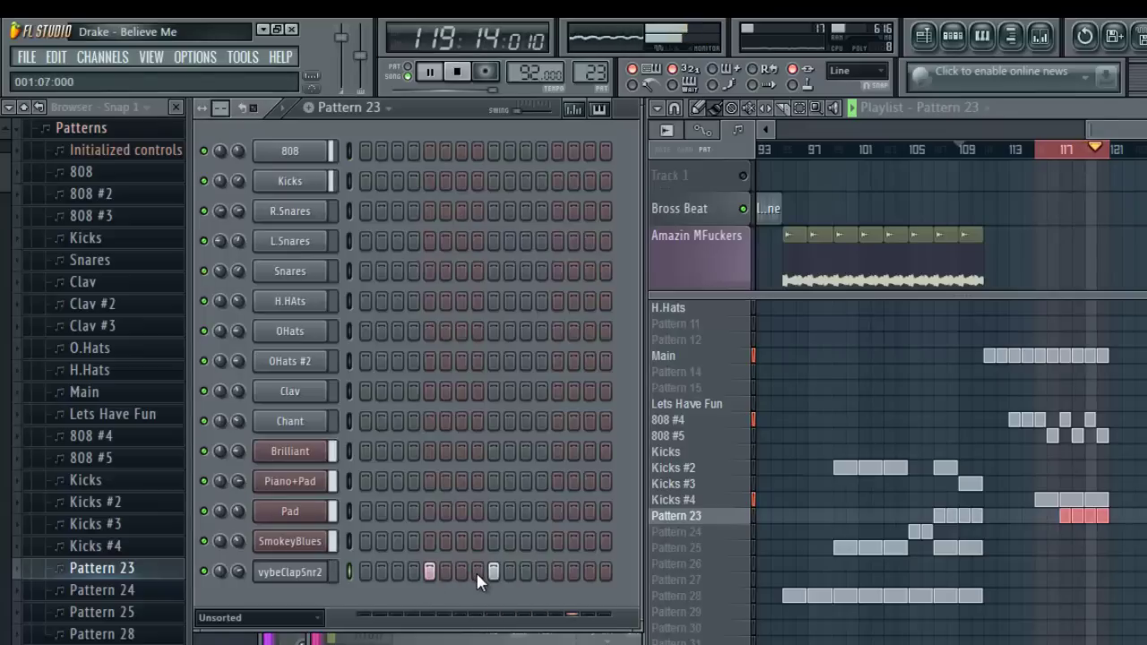
{"action": "left_click", "coordinate": [429, 572]}
- Clone Pattern 23 and rename the original and its copy together as Snares
{"action": "right_click", "coordinate": [716, 520]}
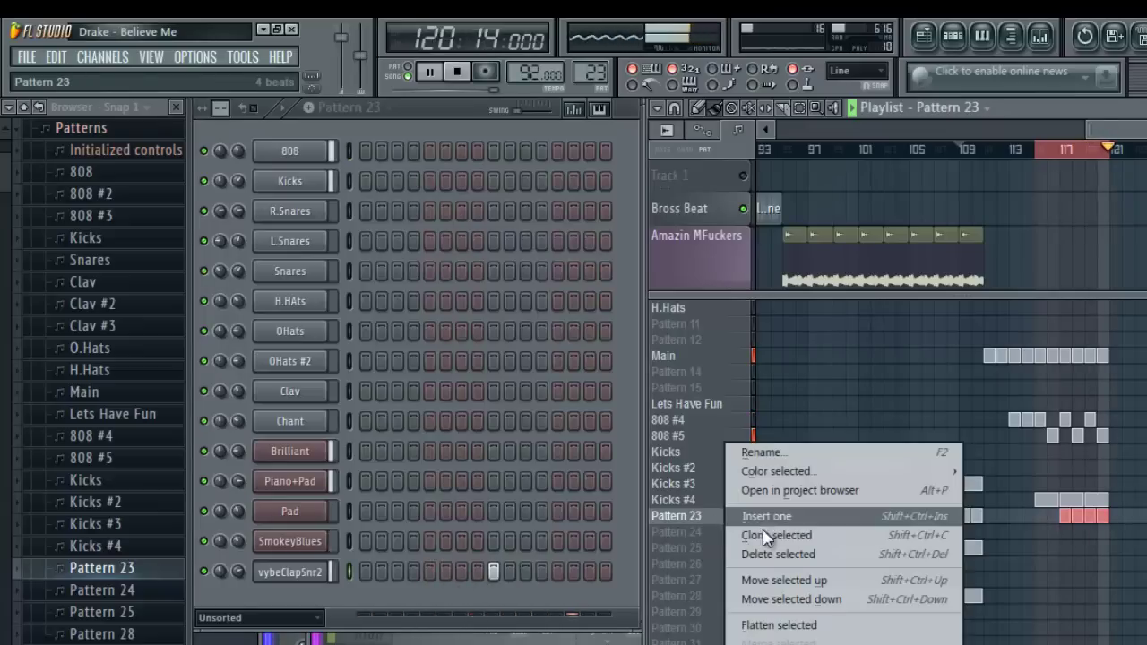
{"action": "left_click", "coordinate": [776, 533]}
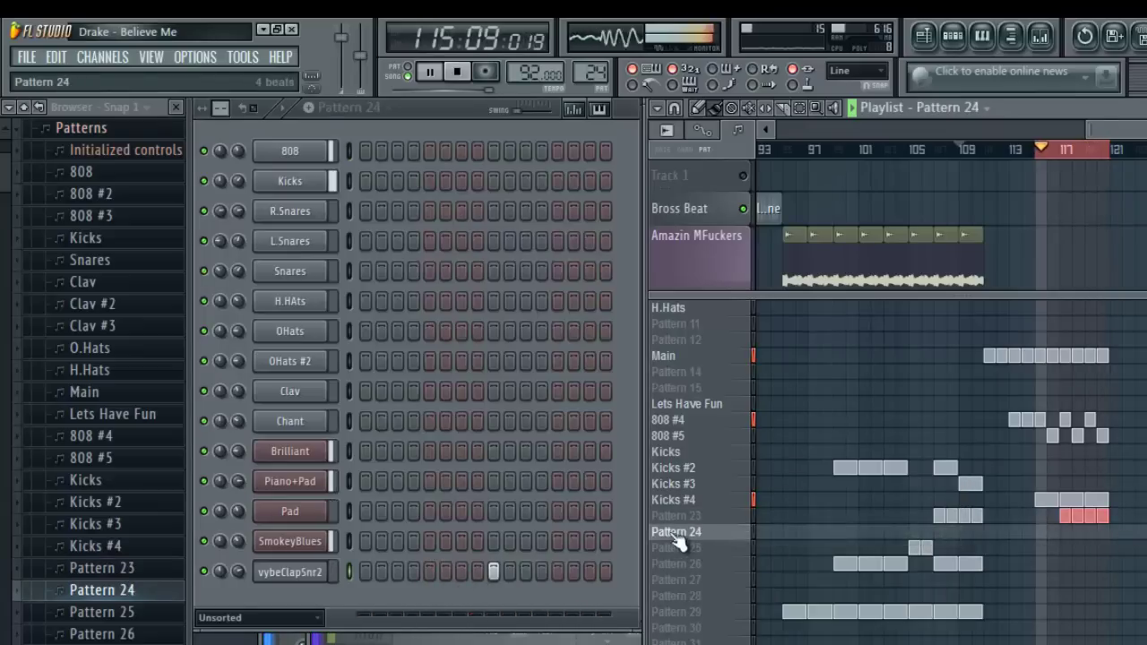
{"action": "left_click_drag", "start_coordinate": [685, 522], "coordinate": [684, 530]}
{"action": "key", "text": "F2"}
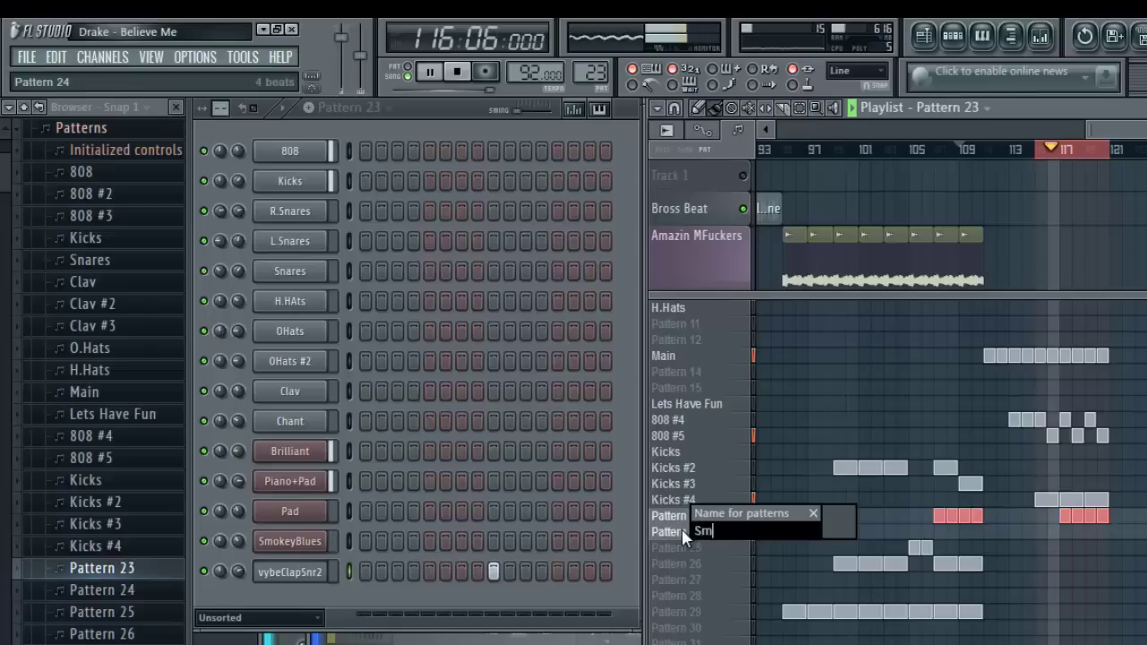
{"action": "type", "text": "Snares"}
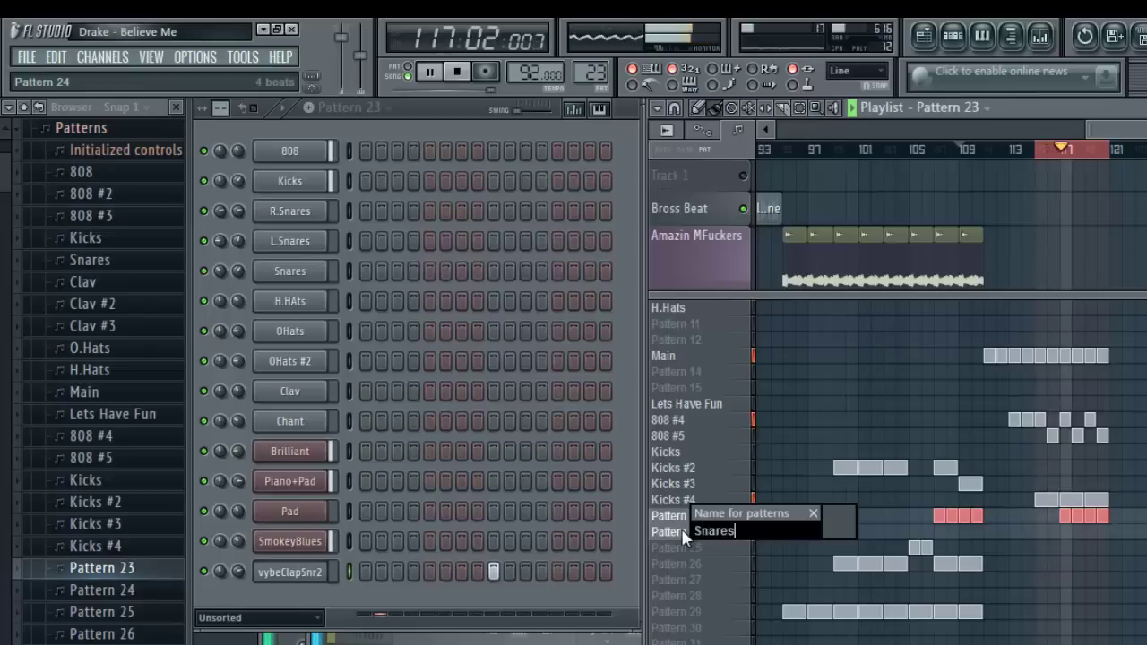
{"action": "key", "text": "Return"}
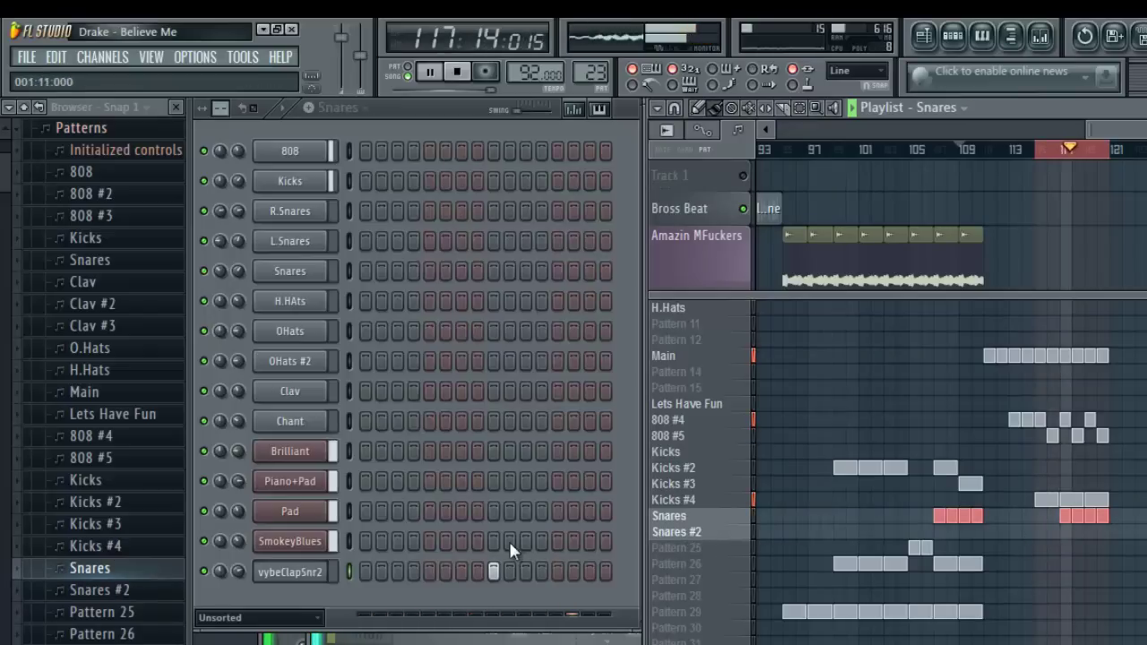
- Try vybeClapSnr2 hits on steps 5 and 13 in the Snares pattern and compare it with Snares #2
{"action": "left_click", "coordinate": [556, 571]}
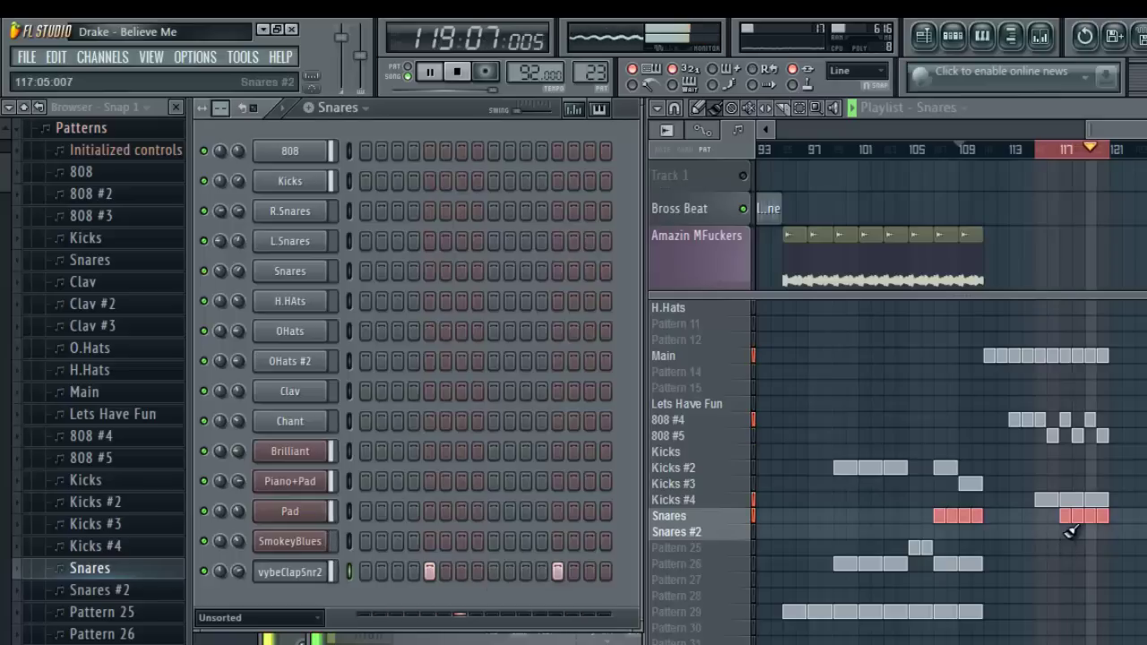
{"action": "left_click", "coordinate": [700, 532]}
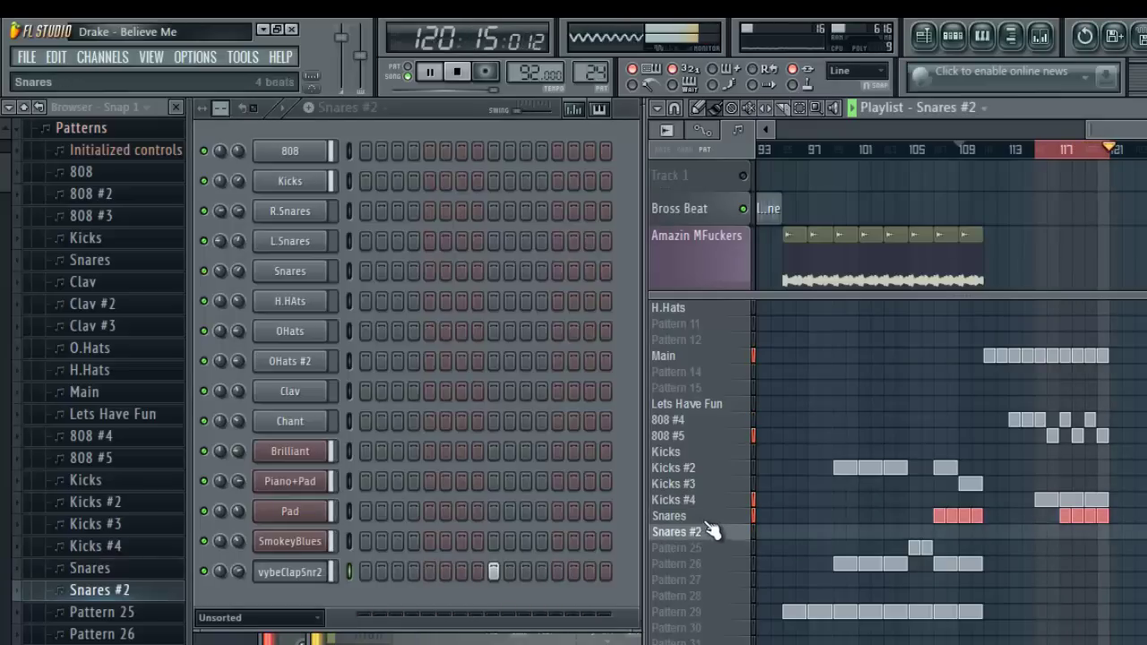
- Clear the vybeClapSnr2 hits on steps 5 and 13 of the Snares pattern and add a SmokeyBlues hit on step 9
{"action": "left_click", "coordinate": [704, 518]}
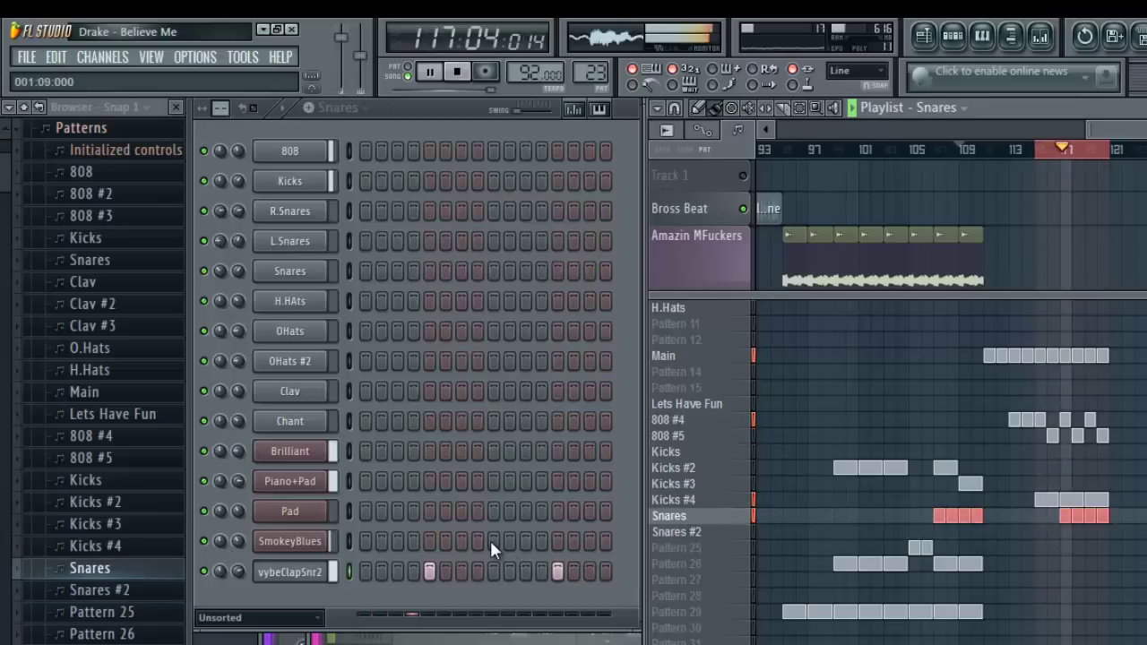
{"action": "left_click_drag", "start_coordinate": [491, 541], "coordinate": [479, 544]}
{"action": "right_click", "coordinate": [429, 572]}
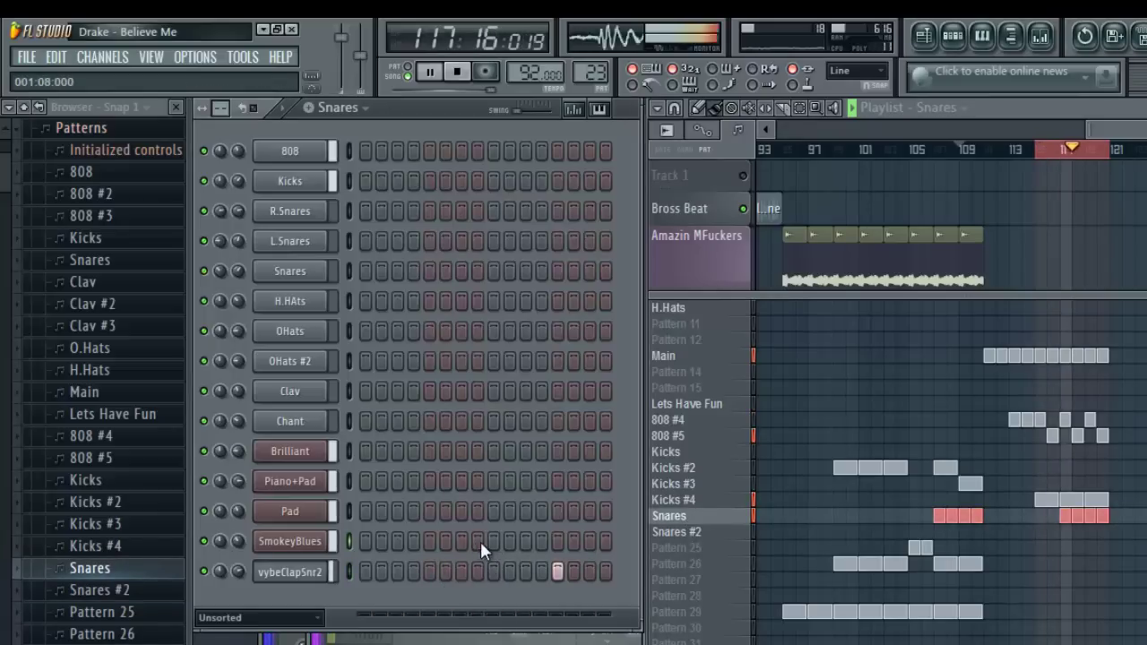
{"action": "left_click", "coordinate": [492, 542]}
{"action": "right_click", "coordinate": [557, 570]}
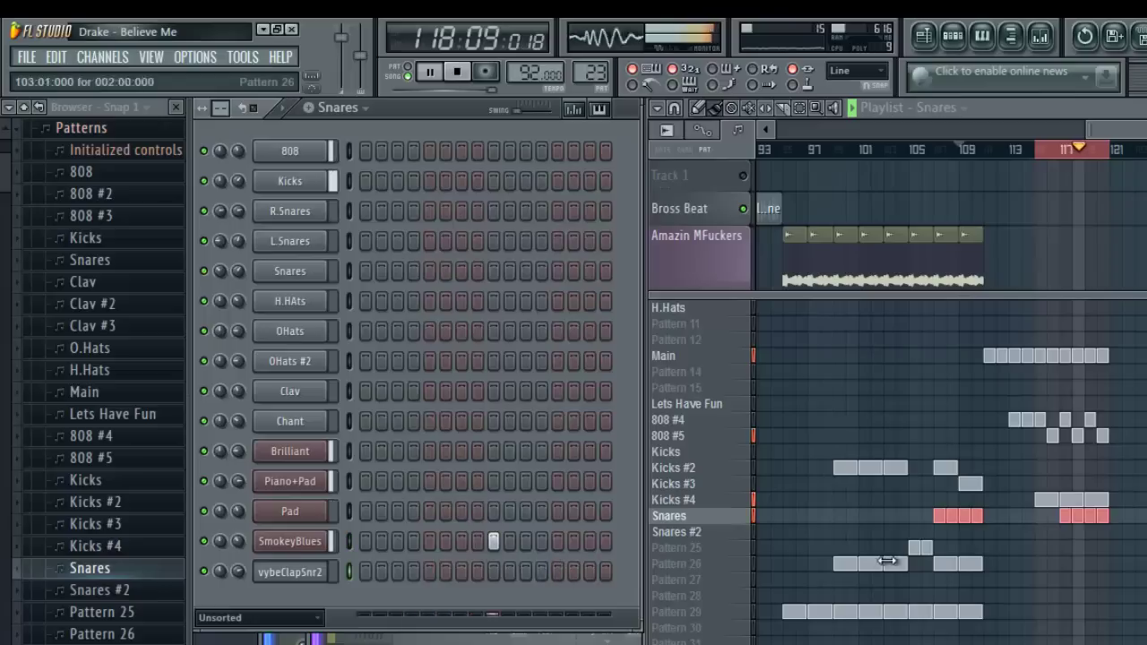
- Replace the clips on bars 117 to 120 with Snares #2, and set its vybeClapSnr2 hits to steps 5 and 13 only
{"action": "left_click", "coordinate": [670, 532]}
{"action": "left_click_drag", "start_coordinate": [1066, 533], "coordinate": [1107, 530]}
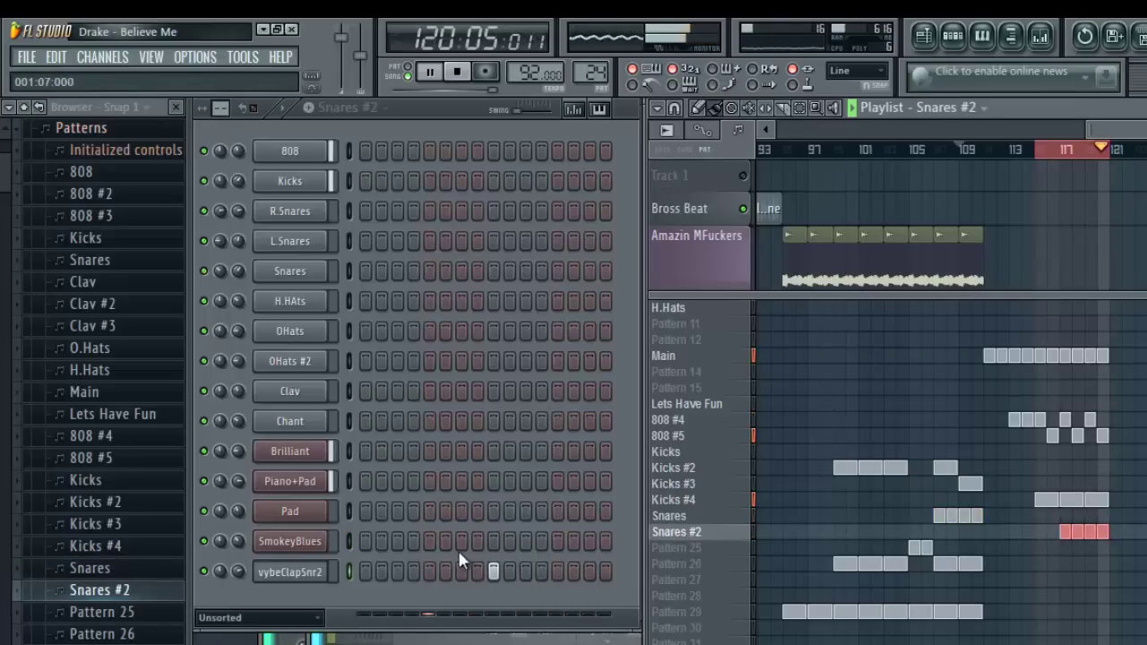
{"action": "left_click", "coordinate": [430, 570]}
{"action": "right_click", "coordinate": [499, 569]}
{"action": "left_click", "coordinate": [557, 571]}
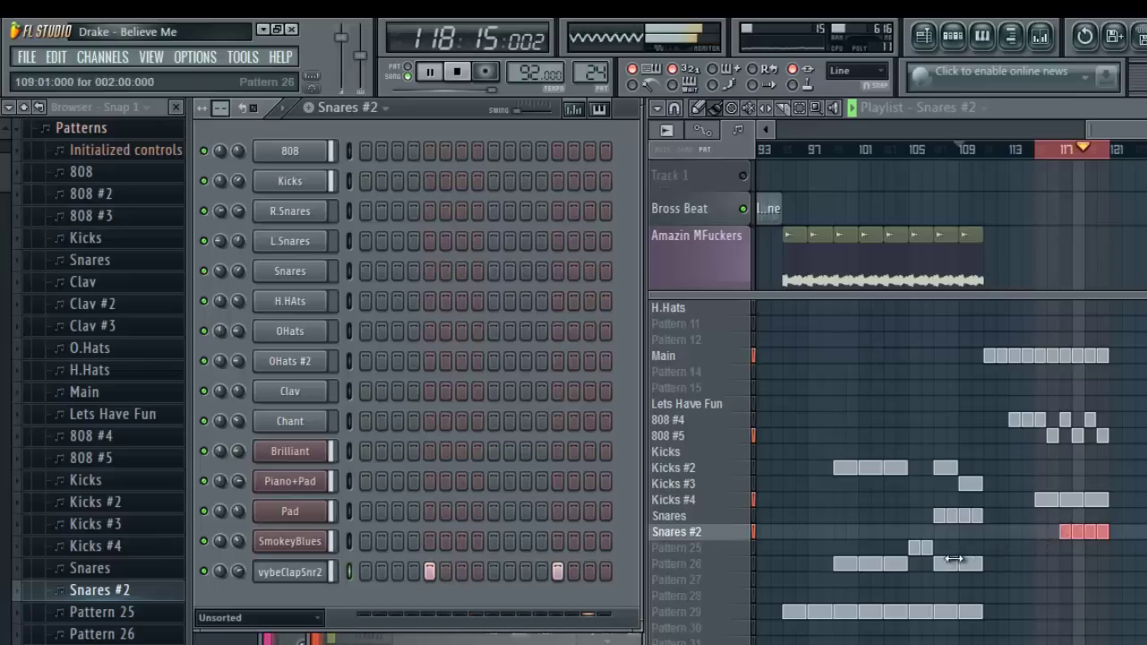
- Clone Snares #2, swap the bar 120 snare clip for the copy, and add a vybeClapSnr2 hit on its step 10
{"action": "right_click", "coordinate": [704, 538]}
{"action": "left_click", "coordinate": [724, 535]}
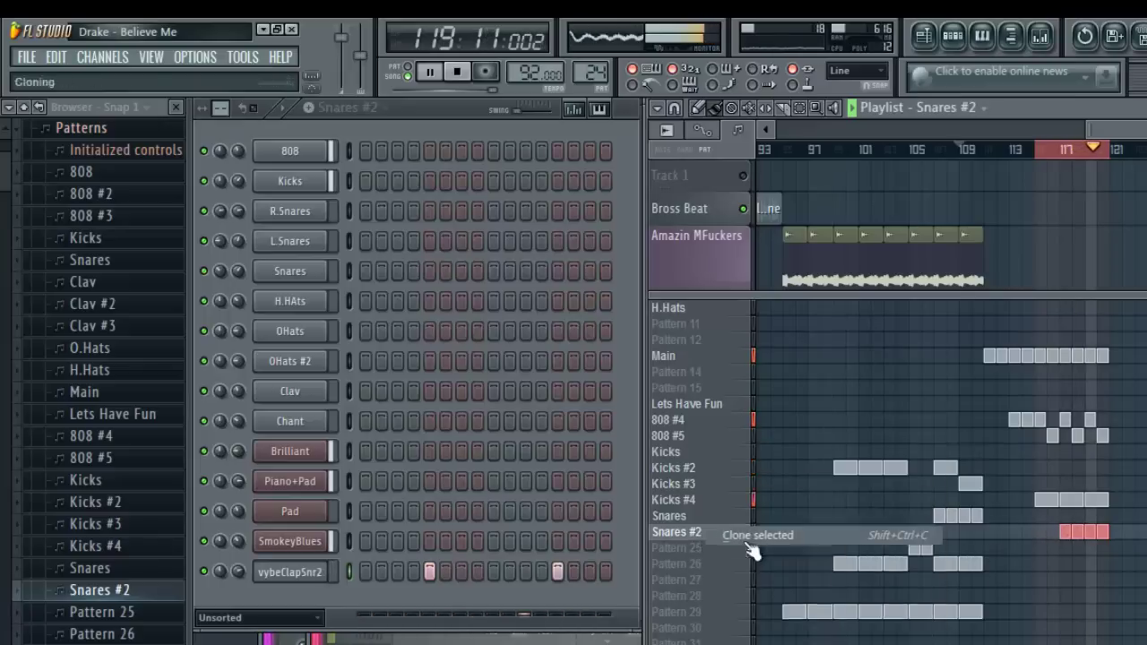
{"action": "left_click", "coordinate": [1103, 548]}
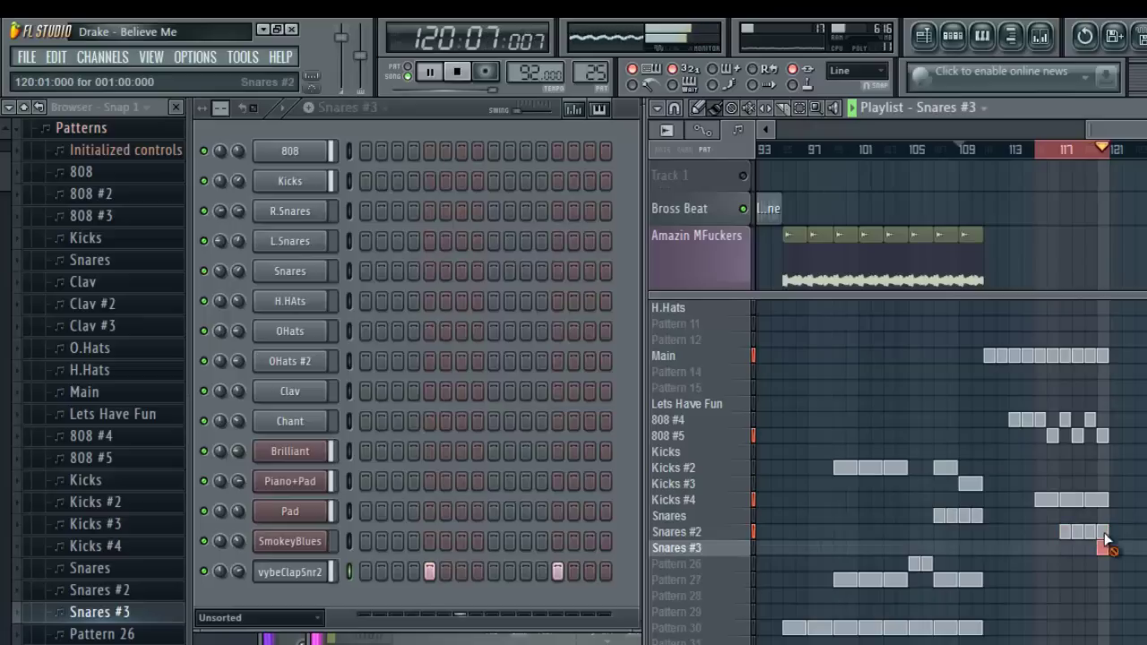
{"action": "right_click", "coordinate": [1102, 533]}
{"action": "left_click", "coordinate": [509, 572]}
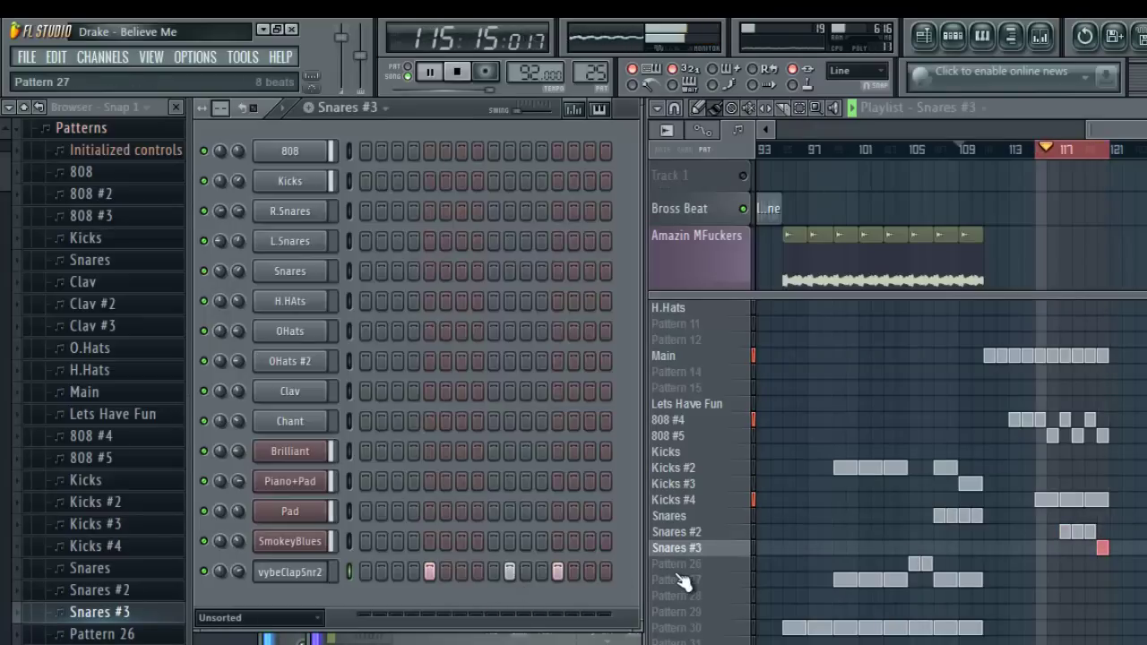
- Check the Snares and Snares #3 patterns and set the playlist time selection to bars 117 to 121
{"action": "left_click", "coordinate": [717, 518]}
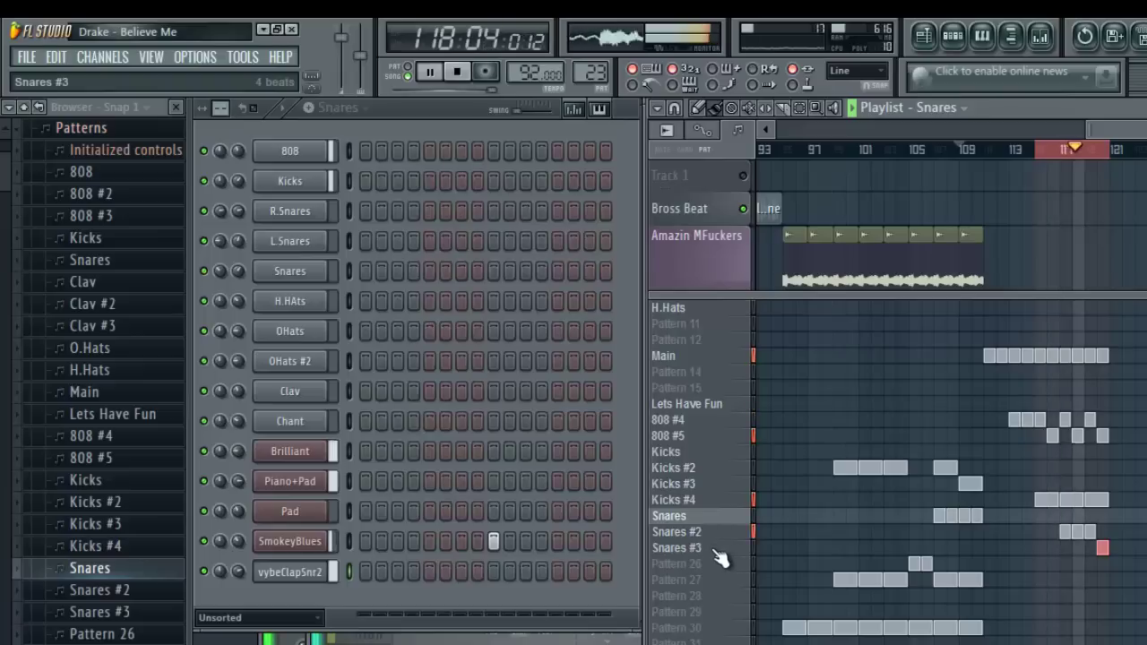
{"action": "left_click", "coordinate": [715, 550]}
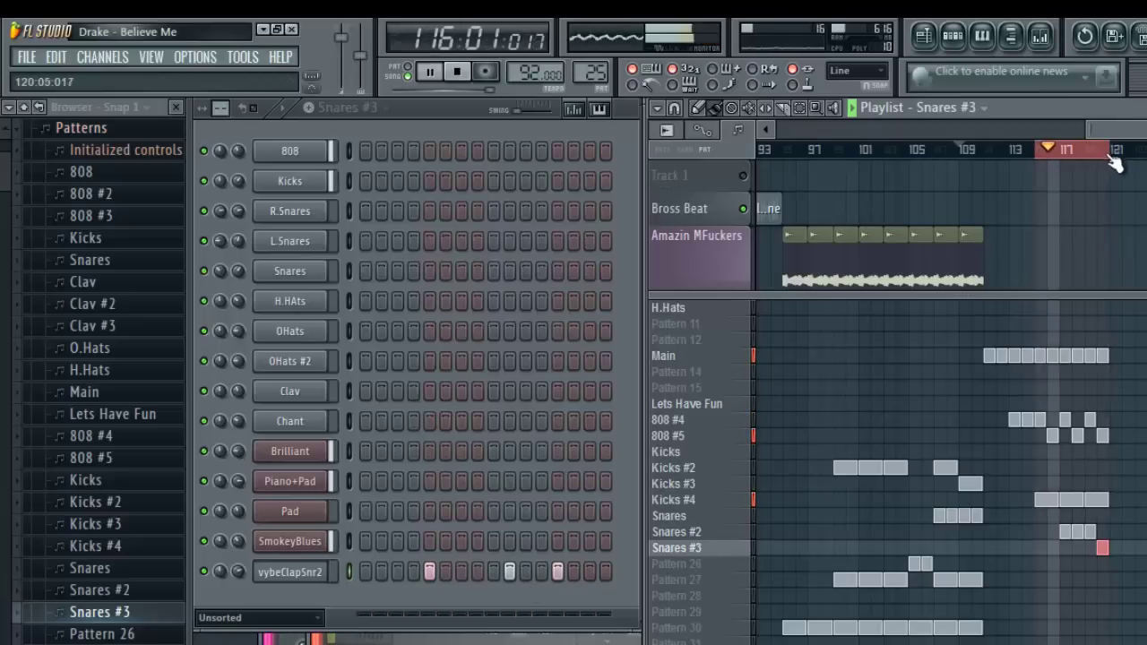
{"action": "left_click_drag", "start_coordinate": [1112, 160], "coordinate": [1063, 170]}
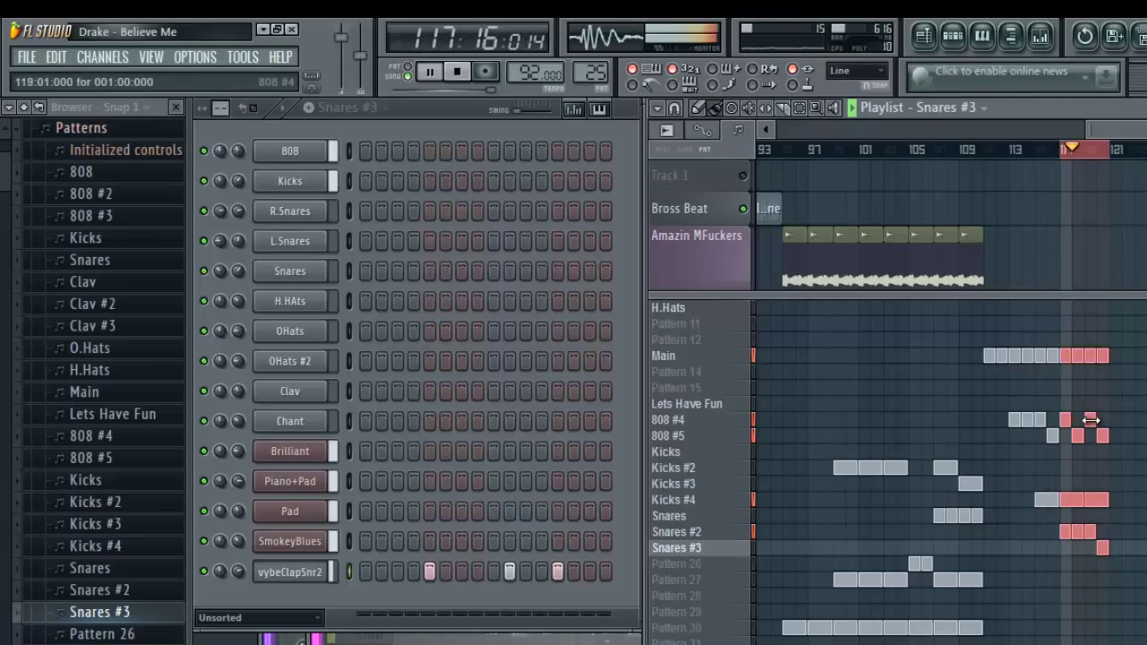
- Clone Pattern 27 and clear the H.HAts notes in the copy
{"action": "left_click", "coordinate": [709, 580]}
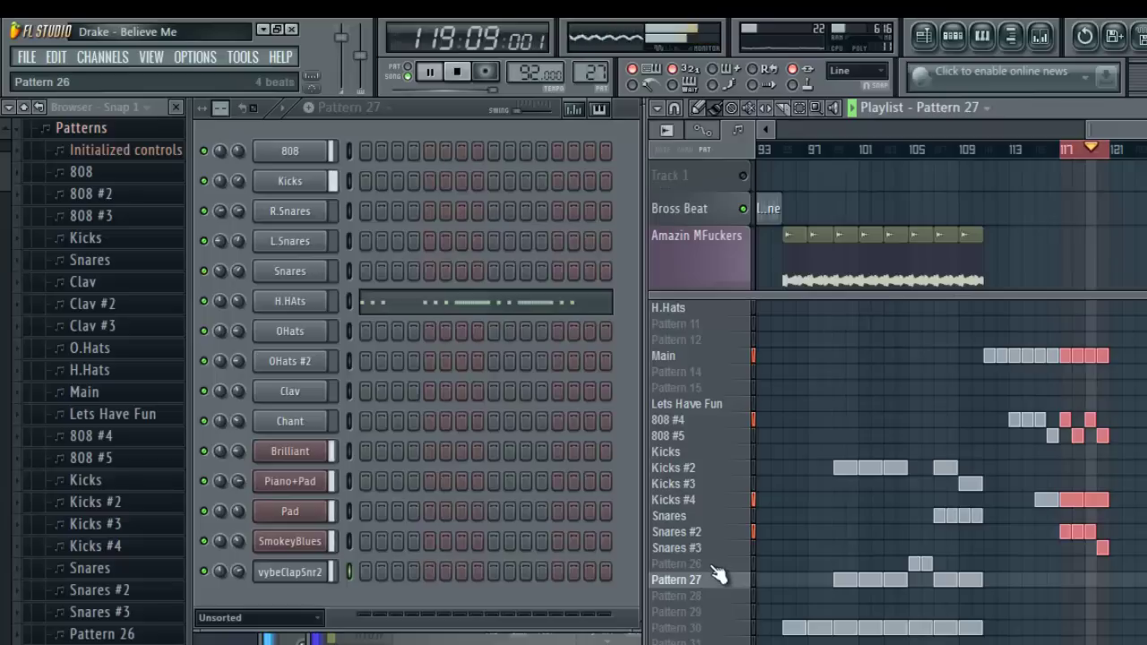
{"action": "left_click", "coordinate": [710, 565]}
{"action": "left_click", "coordinate": [713, 583]}
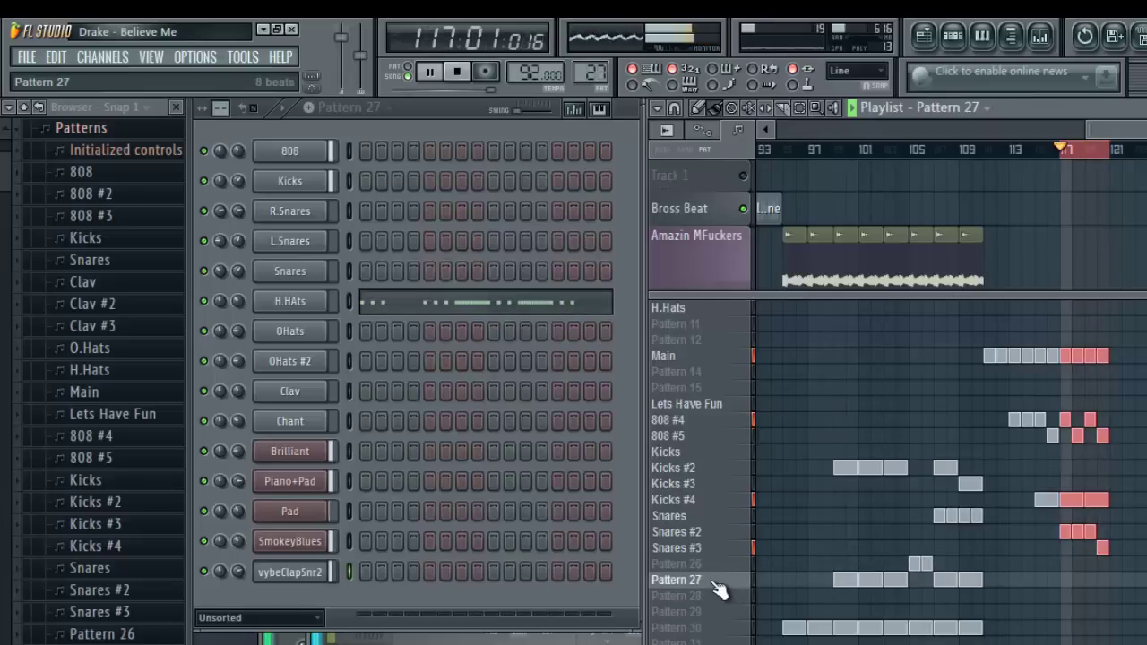
{"action": "right_click", "coordinate": [719, 589]}
{"action": "left_click", "coordinate": [791, 536]}
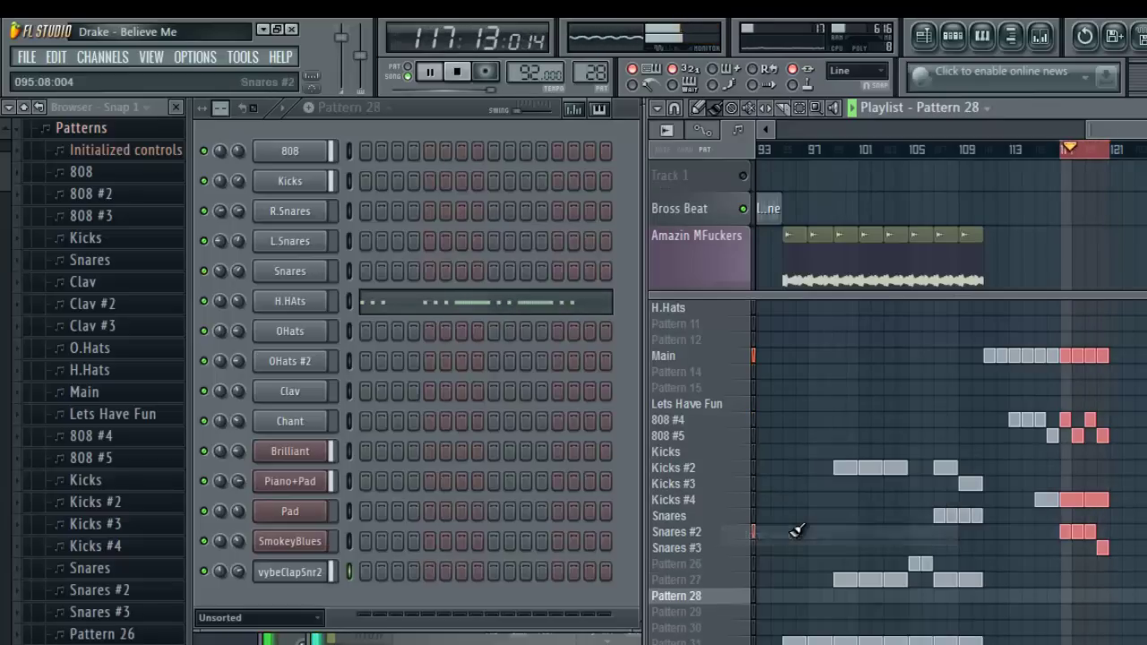
{"action": "right_click", "coordinate": [312, 304]}
{"action": "mouse_move", "coordinate": [420, 417]}
{"action": "left_click", "coordinate": [468, 417]}
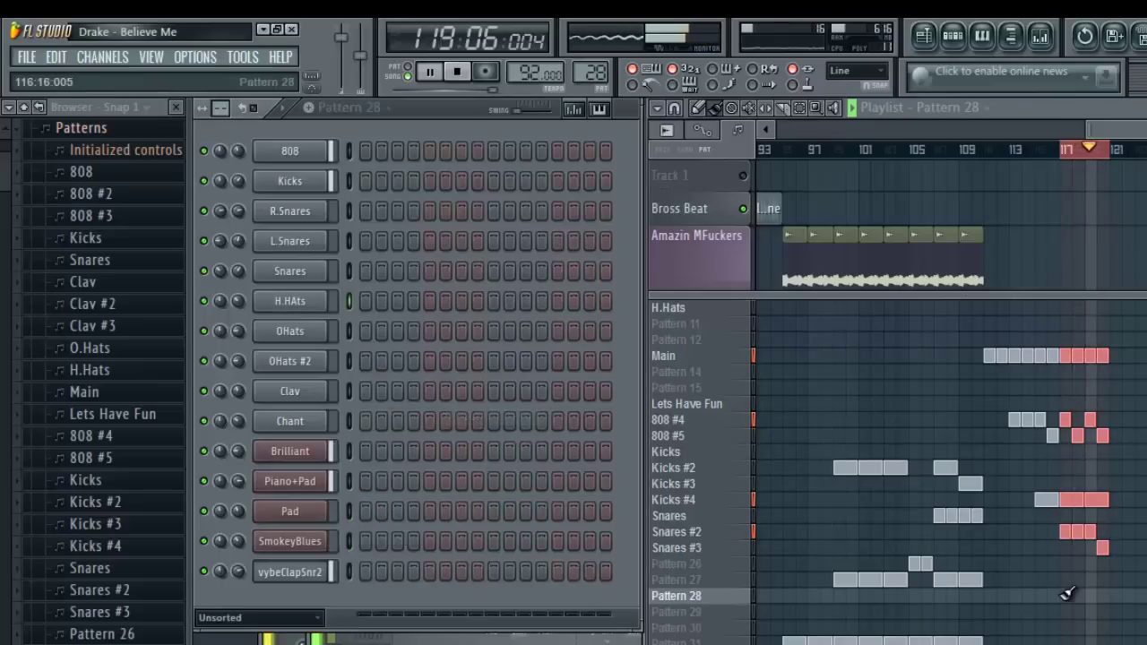
- Place Pattern 28 clips on bars 117 to 120 and program OHats #2 hits on steps 1, 5, 9 and 13
{"action": "left_click_drag", "start_coordinate": [1065, 597], "coordinate": [1103, 596]}
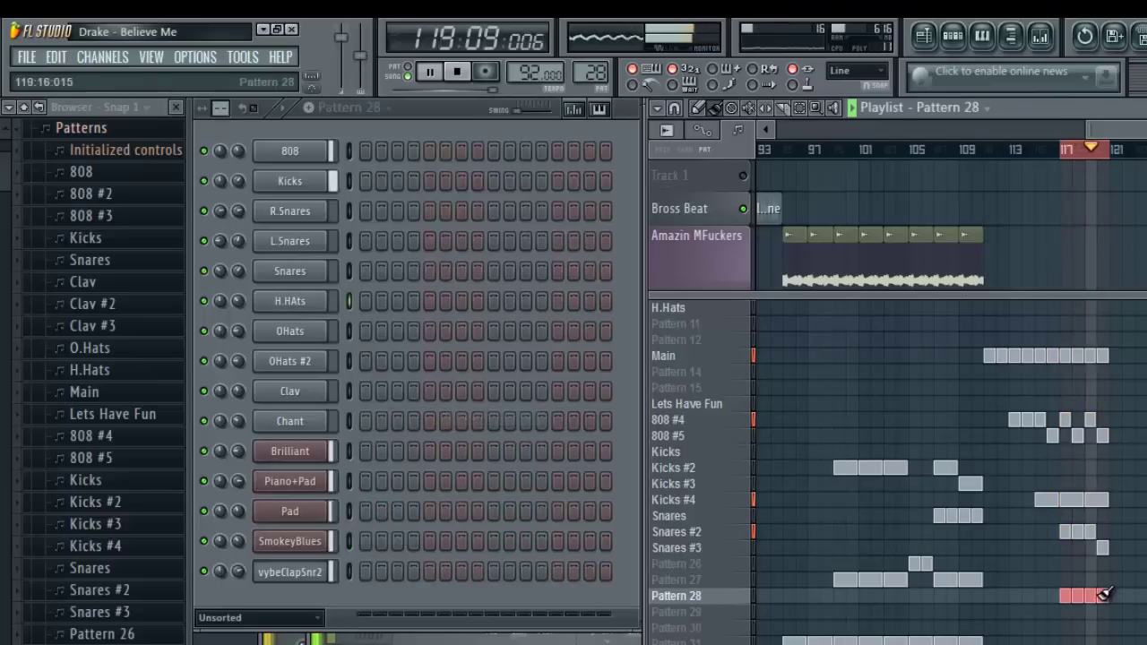
{"action": "left_click", "coordinate": [365, 361]}
{"action": "left_click", "coordinate": [430, 361]}
{"action": "left_click", "coordinate": [494, 361]}
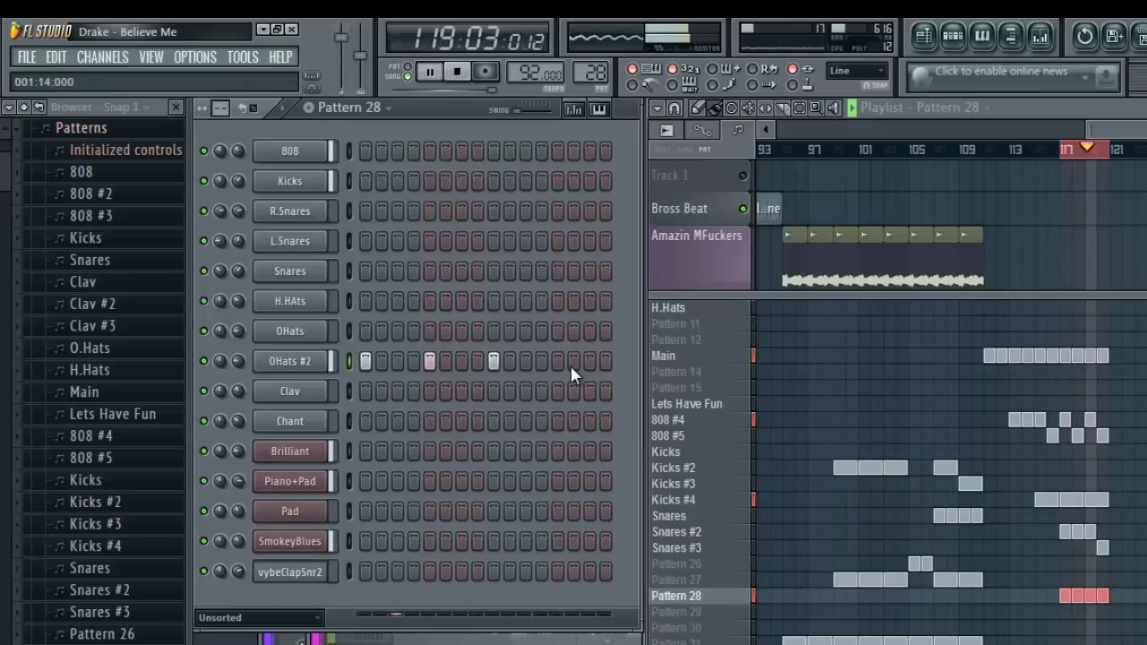
{"action": "left_click", "coordinate": [558, 362]}
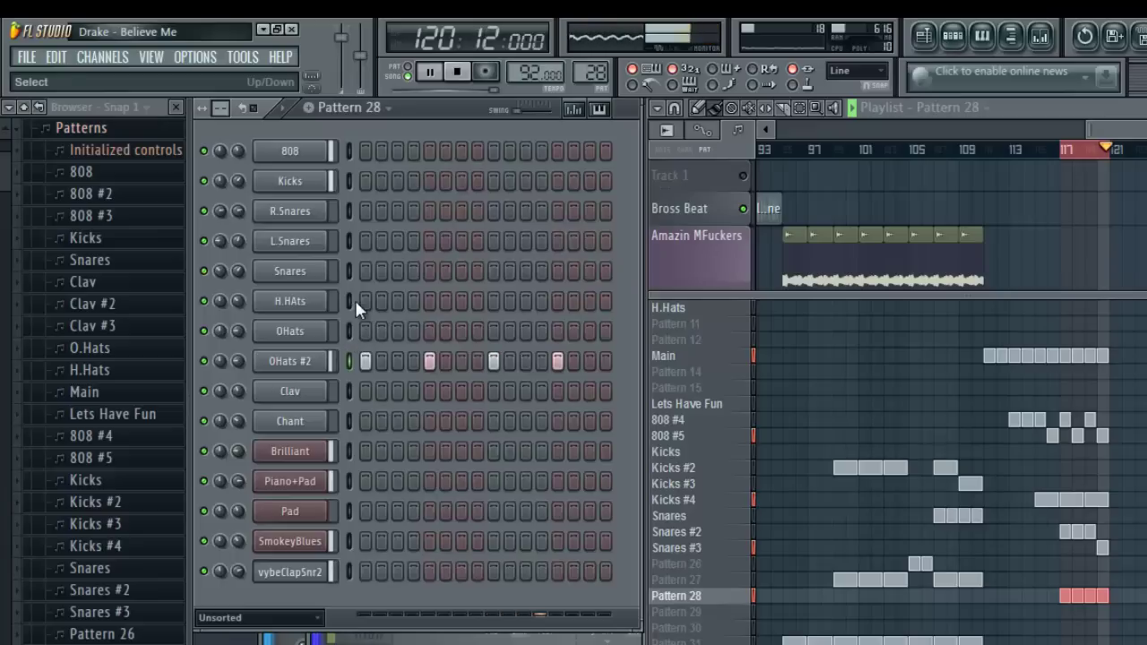
- Fill all 16 H.HAts steps in Pattern 28 and split the step 10 note into two half-step hits
{"action": "left_click_drag", "start_coordinate": [365, 301], "coordinate": [611, 312]}
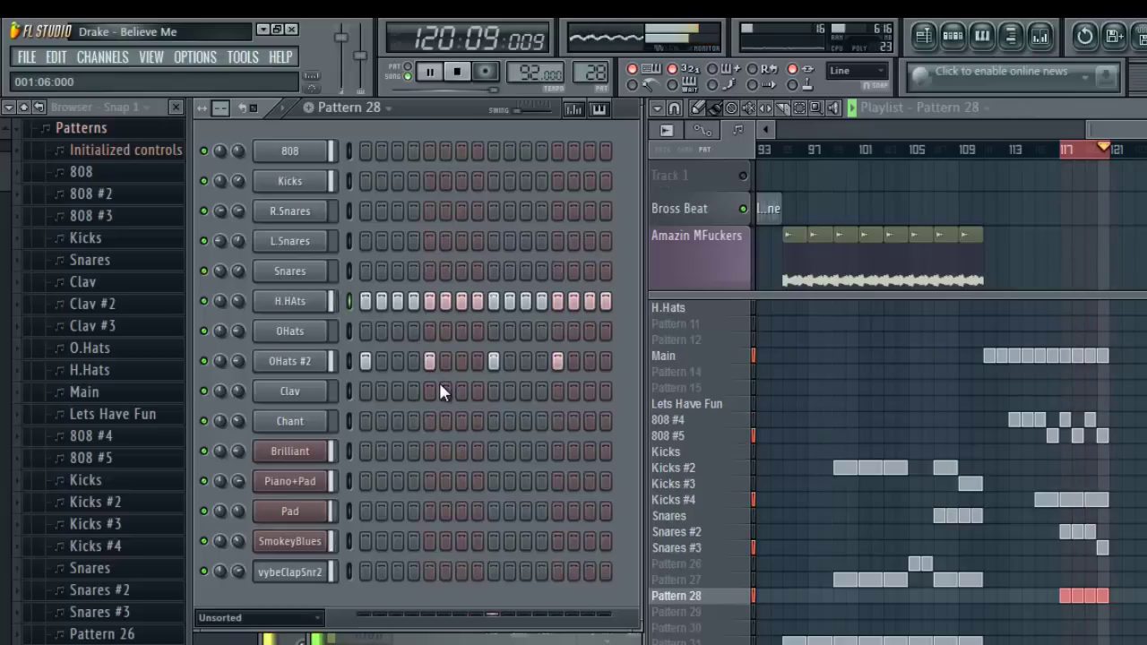
{"action": "right_click", "coordinate": [335, 312]}
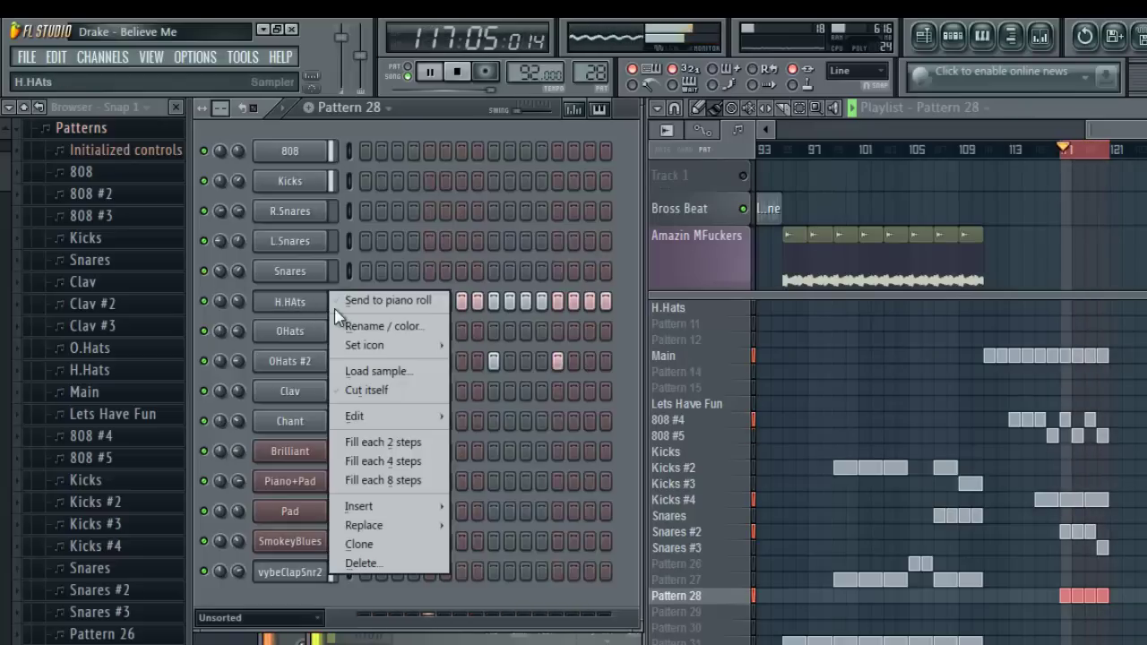
{"action": "left_click", "coordinate": [358, 302]}
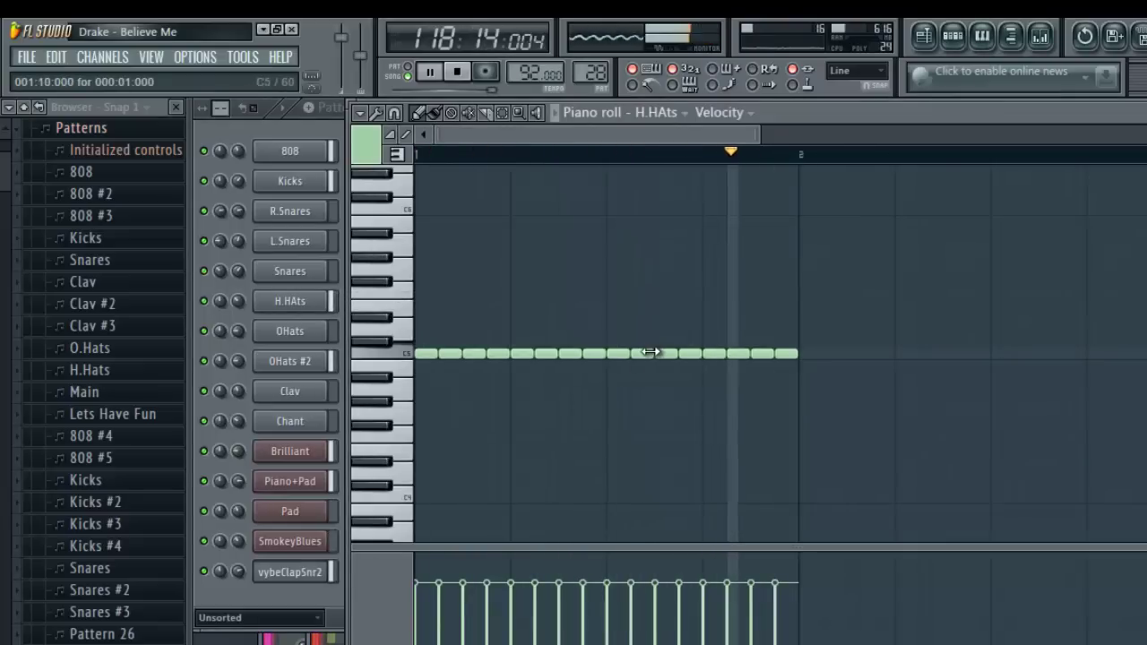
{"action": "left_click_drag", "start_coordinate": [650, 352], "coordinate": [641, 352]}
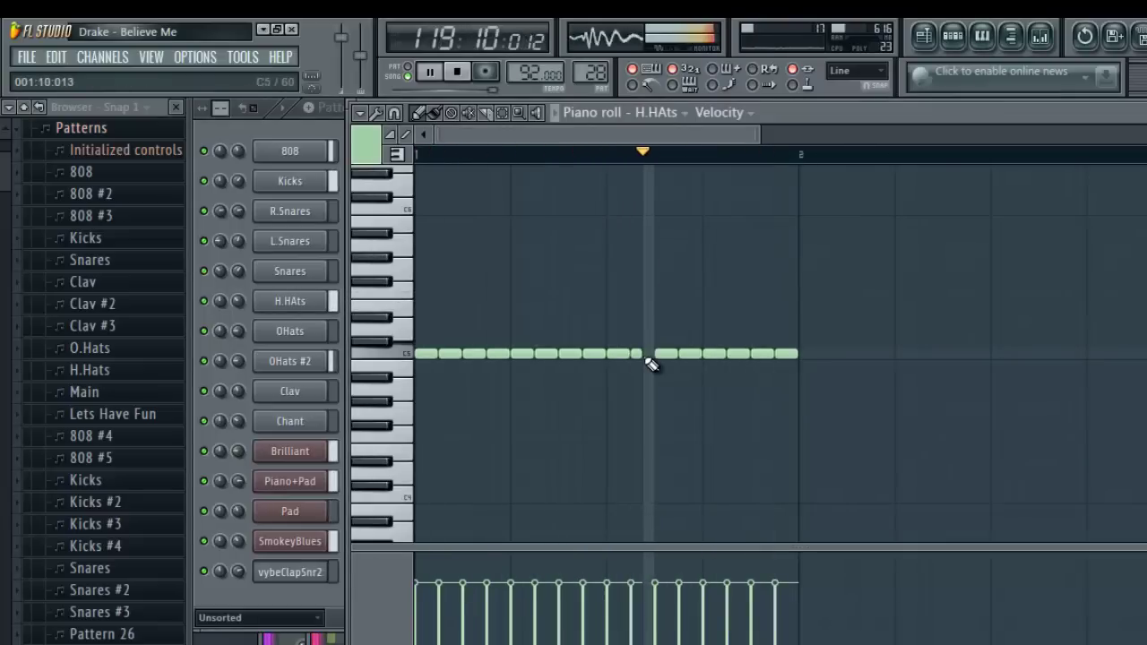
{"action": "left_click", "coordinate": [647, 354]}
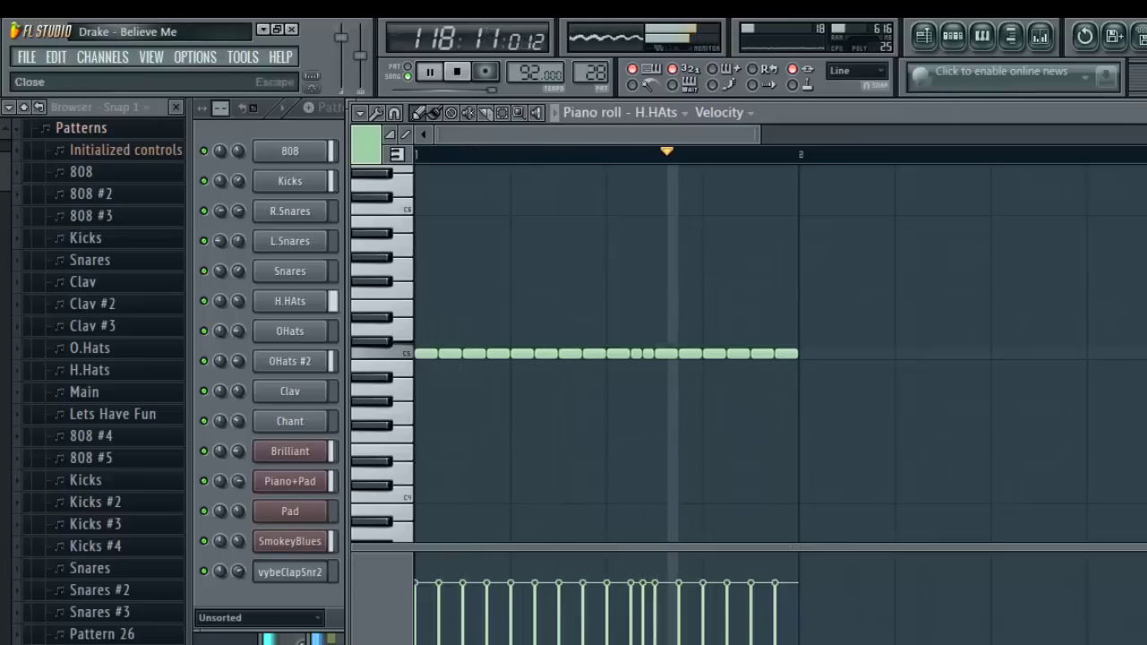
{"action": "left_click", "coordinate": [1146, 112]}
- Clone Pattern 28 and swap the Pattern 28 clips on bars 118 and 120 for the copy
{"action": "right_click", "coordinate": [724, 617]}
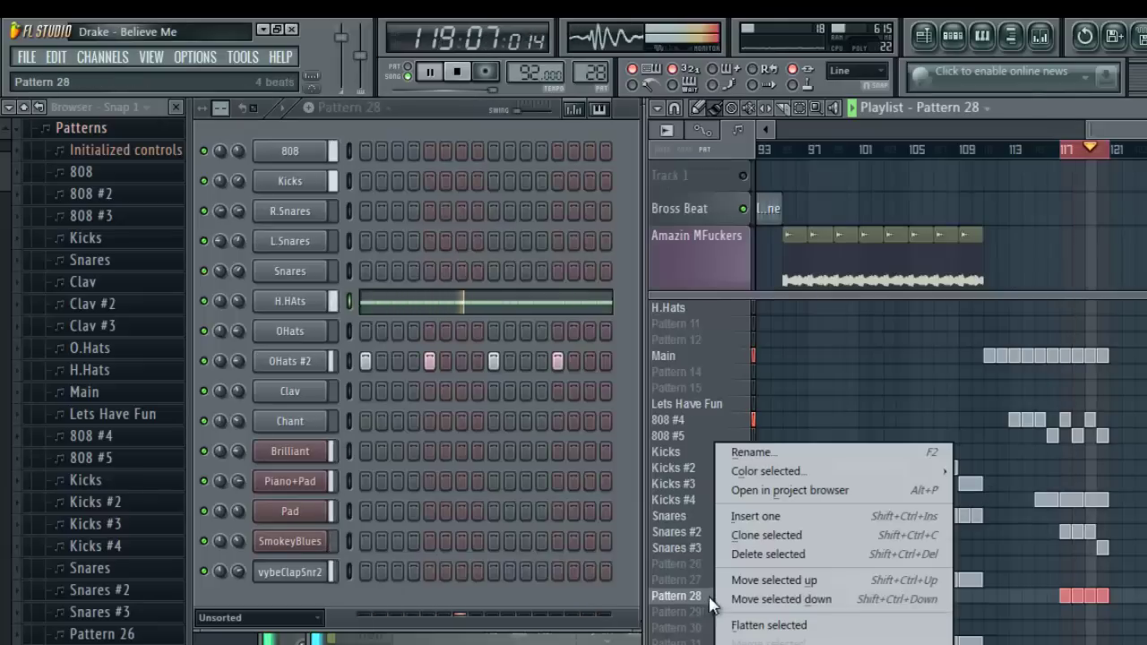
{"action": "left_click", "coordinate": [762, 541]}
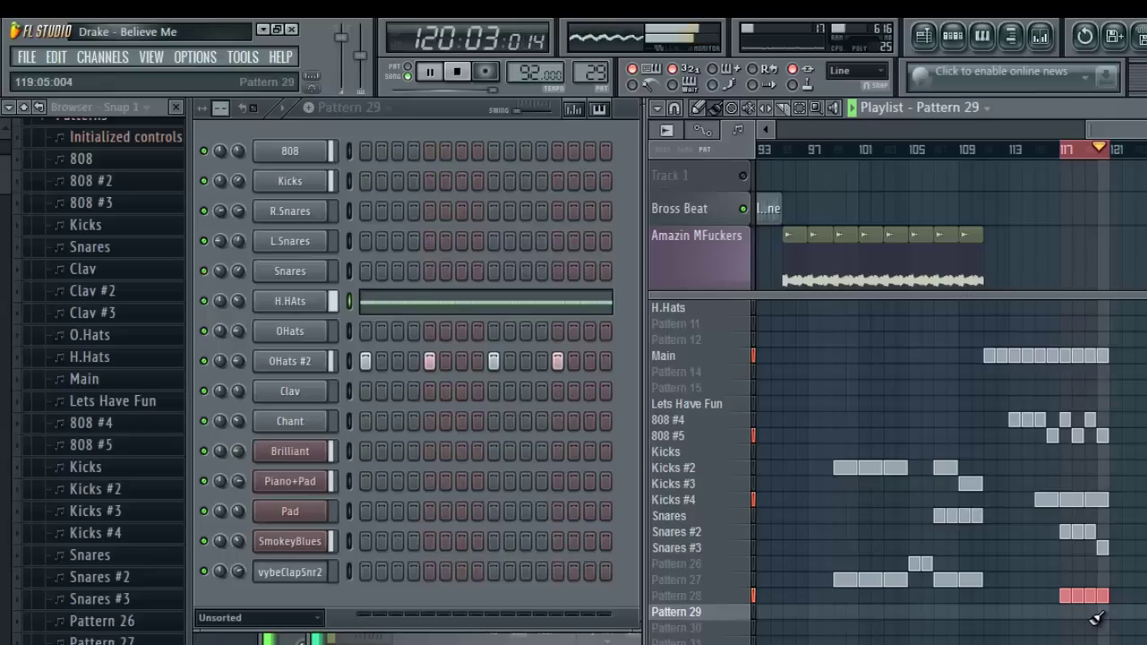
{"action": "left_click", "coordinate": [1101, 612]}
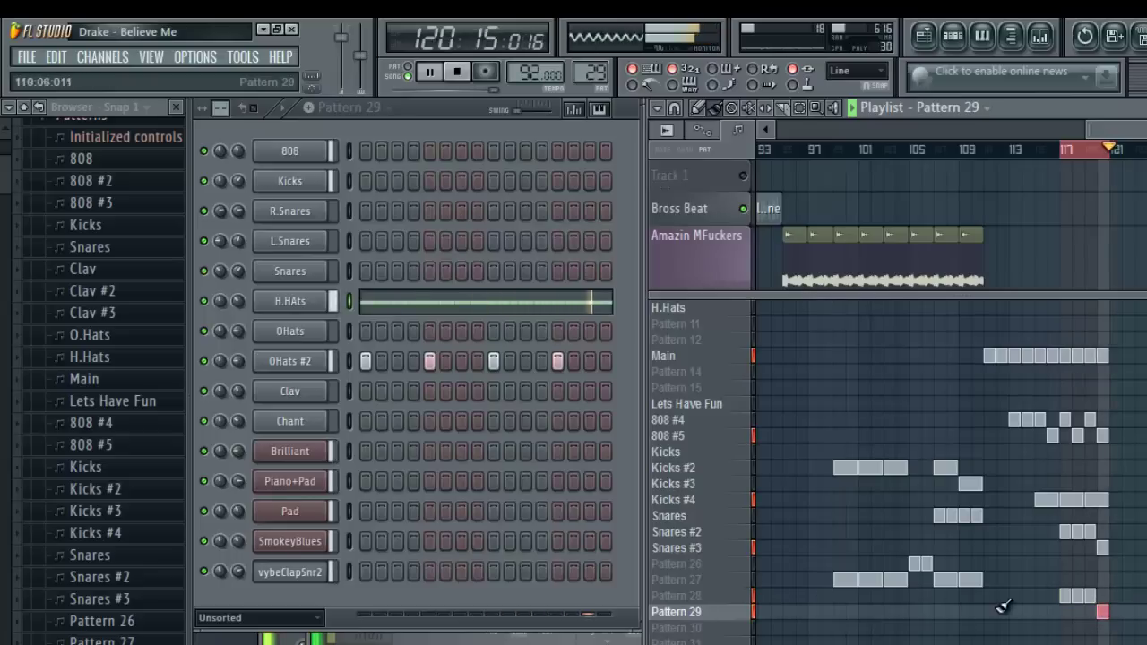
{"action": "left_click", "coordinate": [1078, 613]}
{"action": "right_click", "coordinate": [1078, 596]}
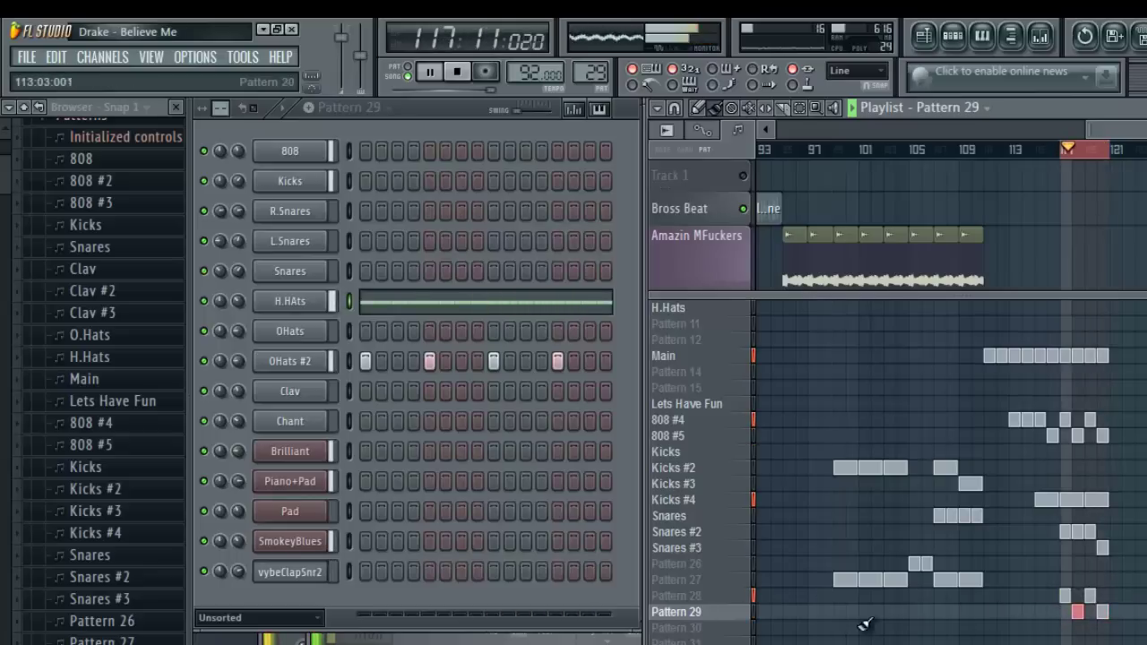
- Split the H.HAts notes on steps 3 and 4 of Pattern 29 into two half-step hits each
{"action": "left_click", "coordinate": [380, 306]}
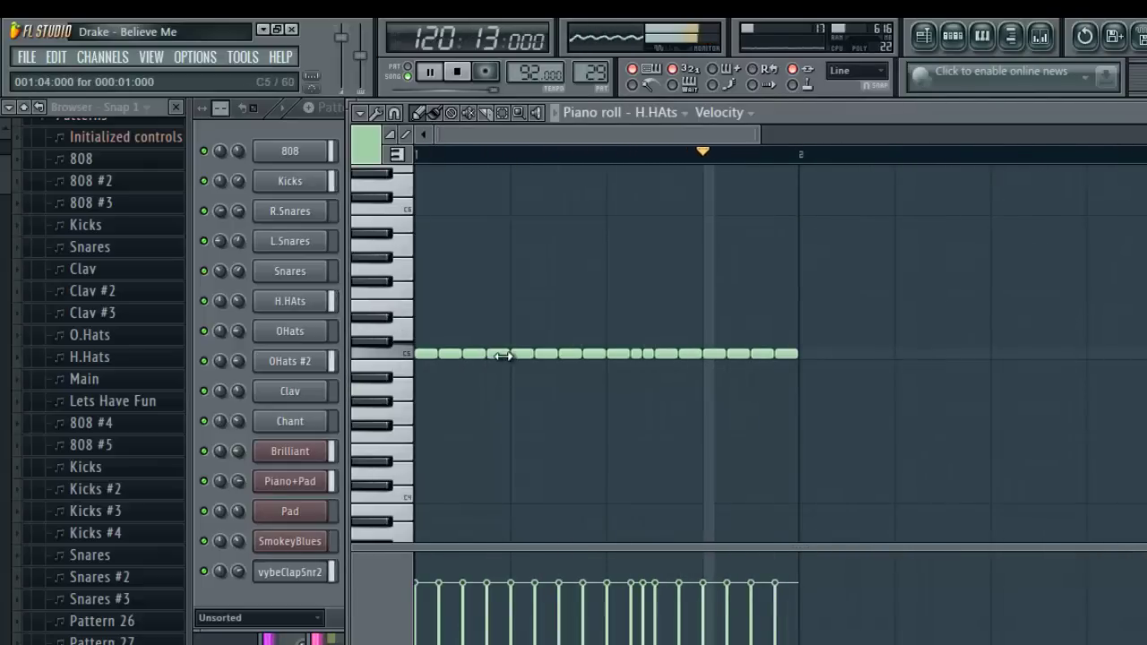
{"action": "left_click_drag", "start_coordinate": [485, 357], "coordinate": [472, 357]}
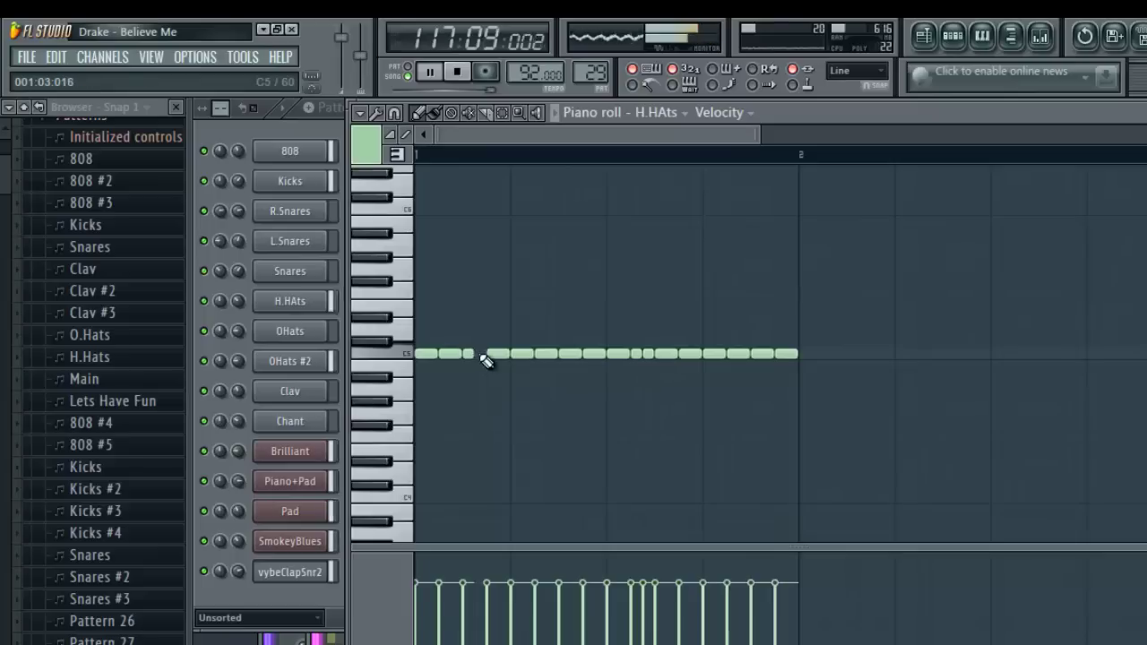
{"action": "left_click", "coordinate": [482, 357]}
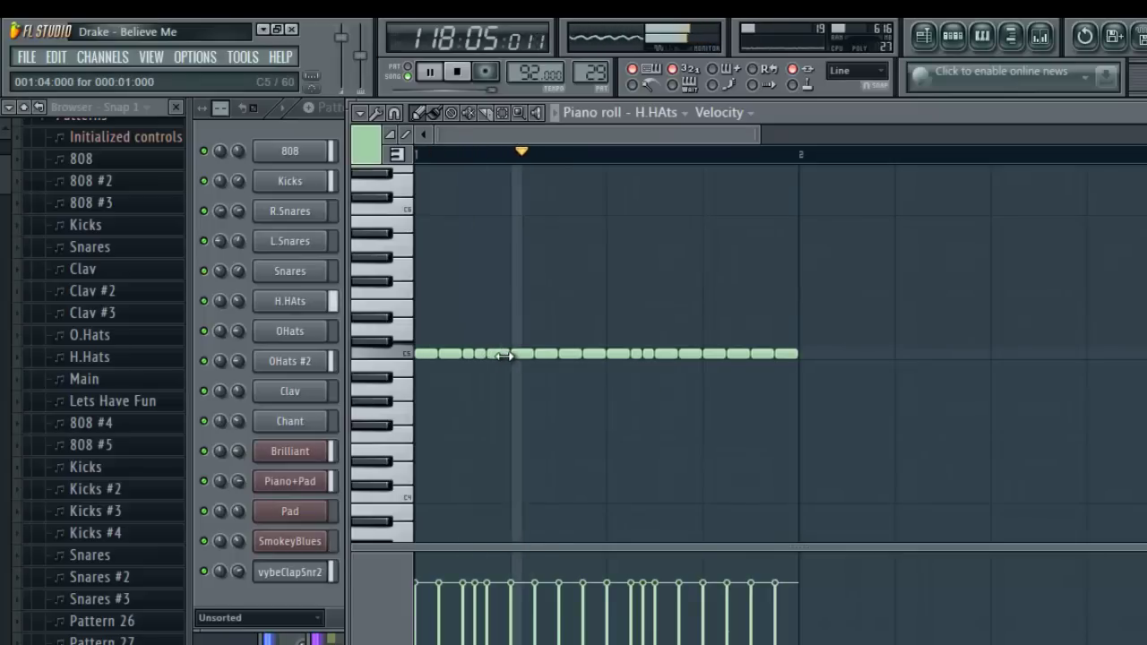
{"action": "right_click", "coordinate": [502, 356]}
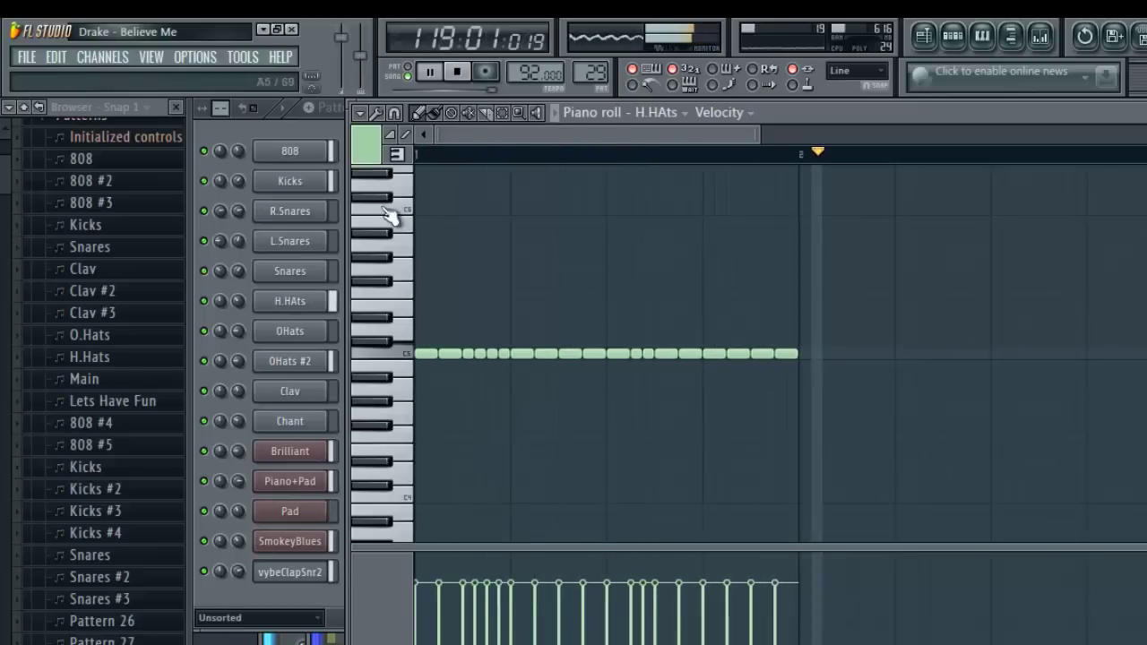
{"action": "left_click", "coordinate": [396, 113]}
{"action": "left_click", "coordinate": [414, 224]}
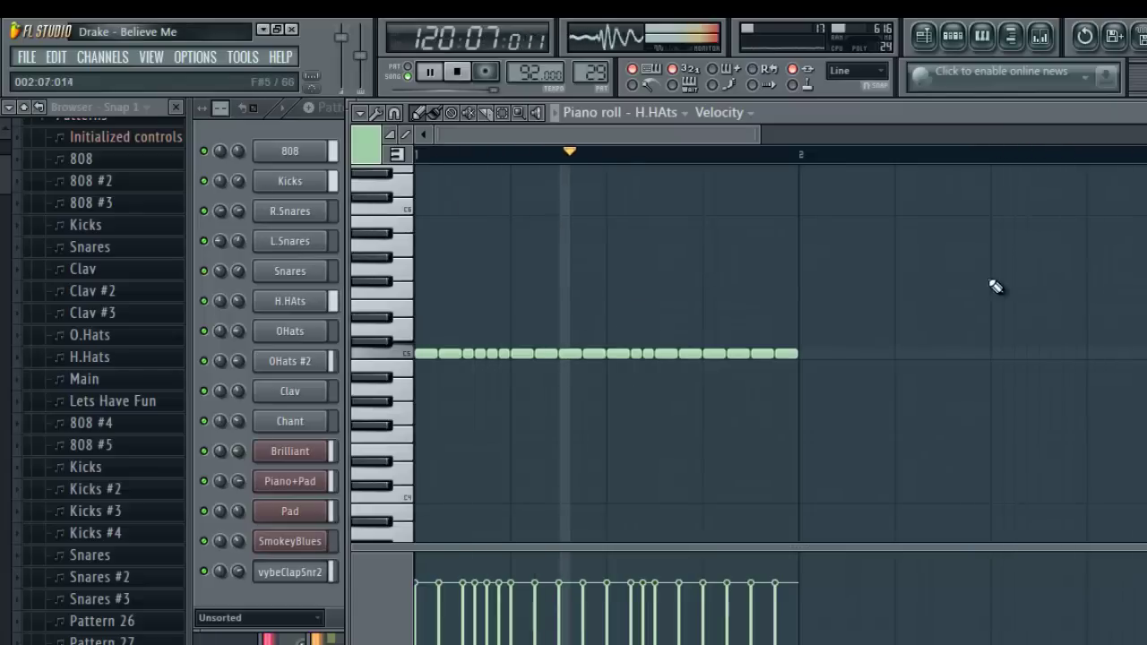
{"action": "key", "text": "Escape"}
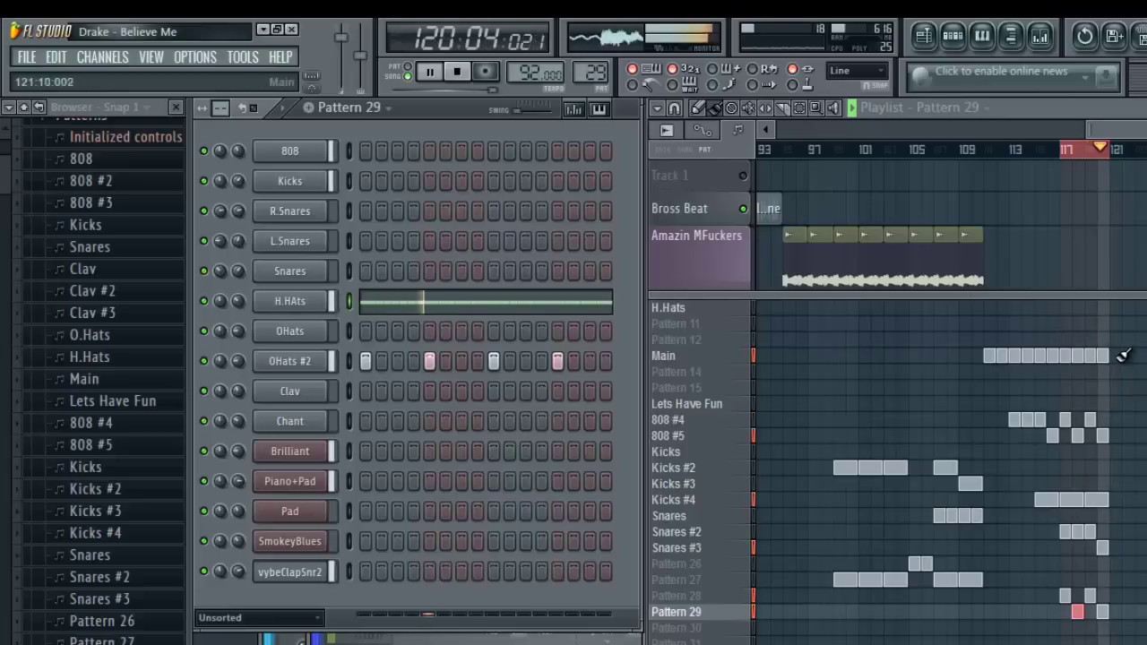
- Continue the Main pattern in the playlist with further clips from bar 121 onward
{"action": "left_click_drag", "start_coordinate": [1114, 356], "coordinate": [1146, 357]}
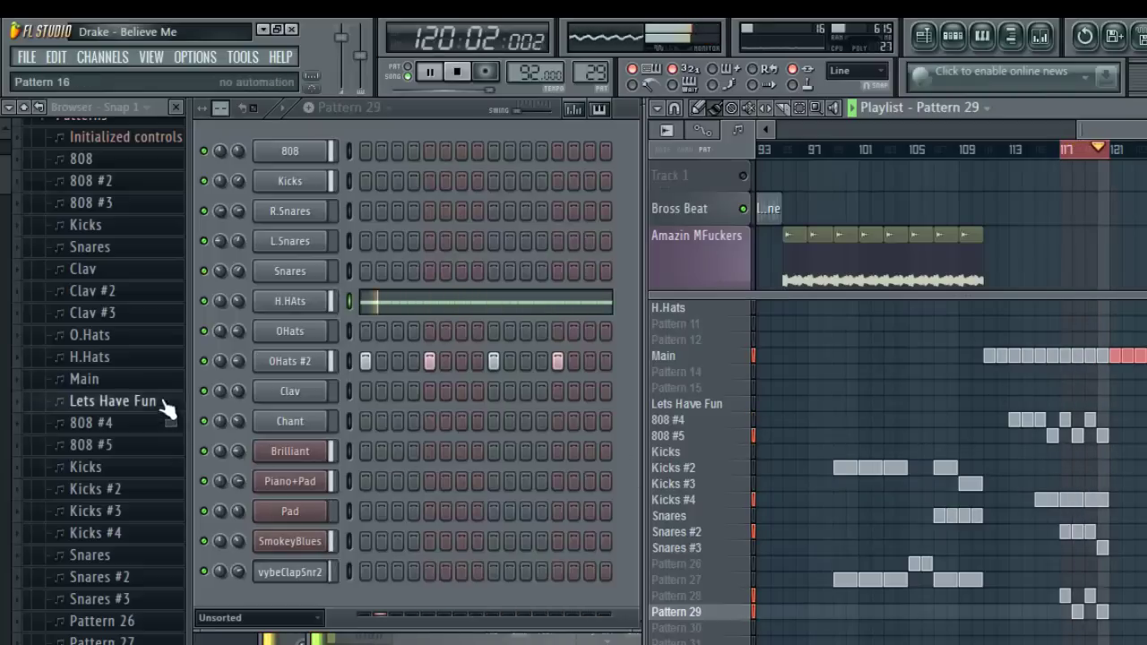
- Browse the sample packs and open the Vintage folder within the Legacy drums
{"action": "left_click", "coordinate": [38, 109]}
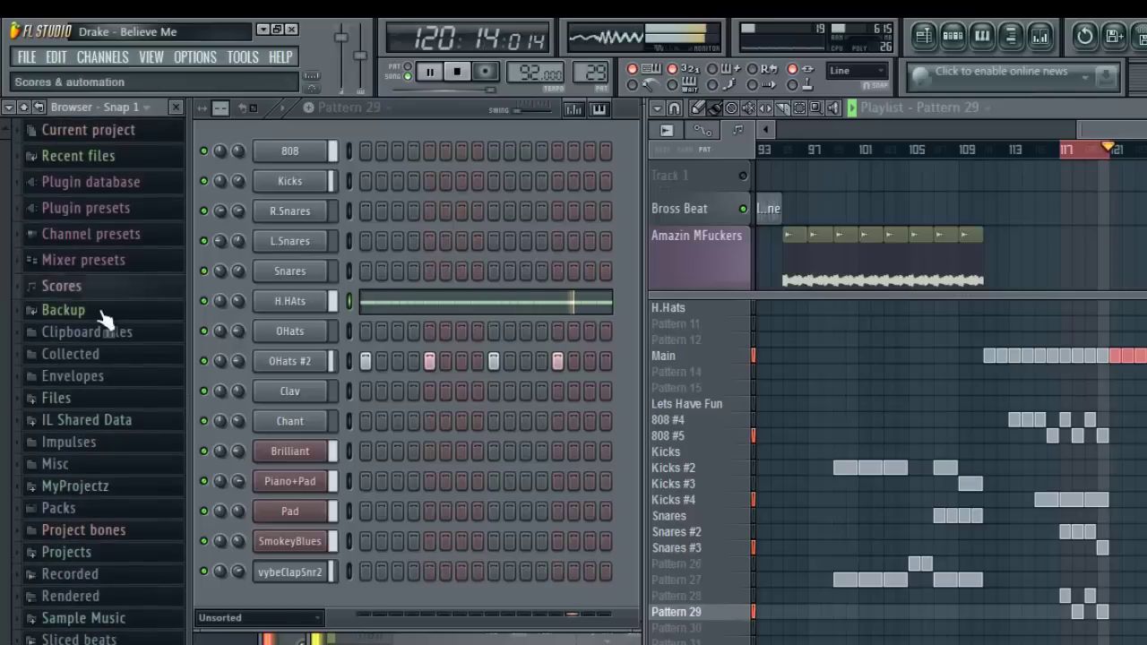
{"action": "left_click", "coordinate": [108, 404]}
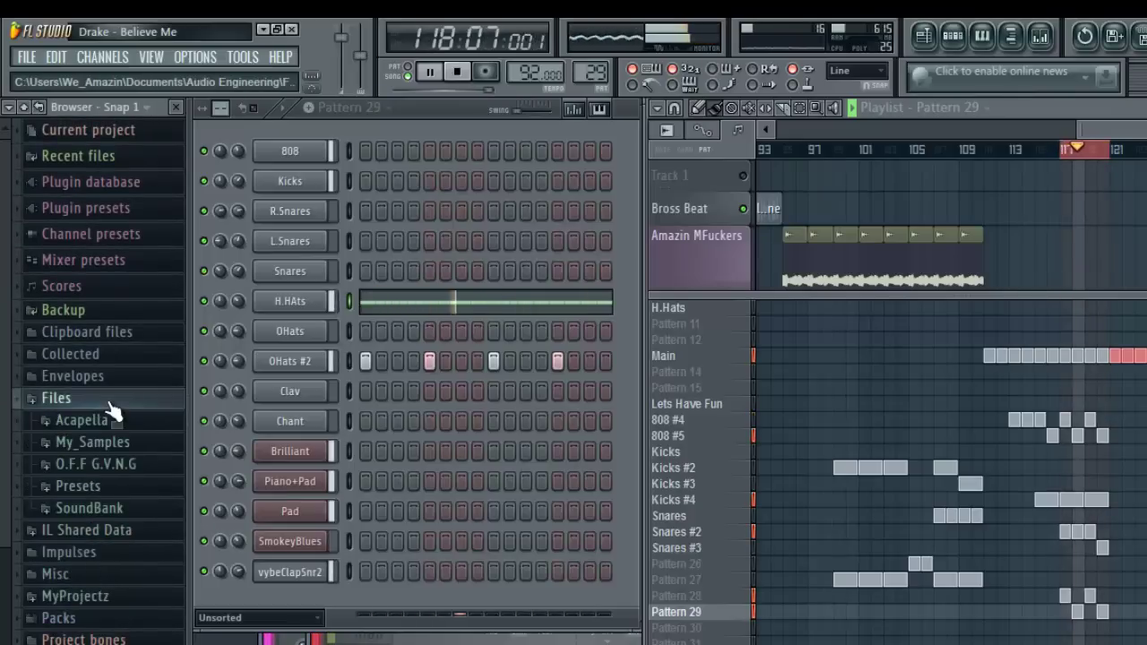
{"action": "left_click", "coordinate": [108, 402]}
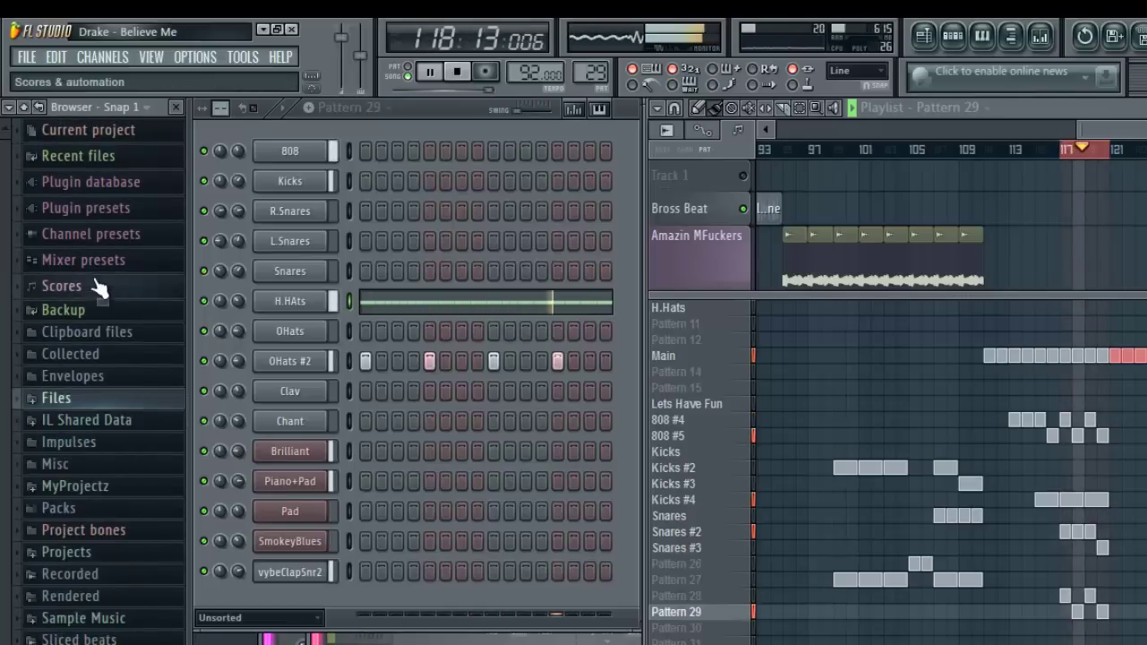
{"action": "left_click", "coordinate": [89, 513]}
{"action": "left_click", "coordinate": [98, 542]}
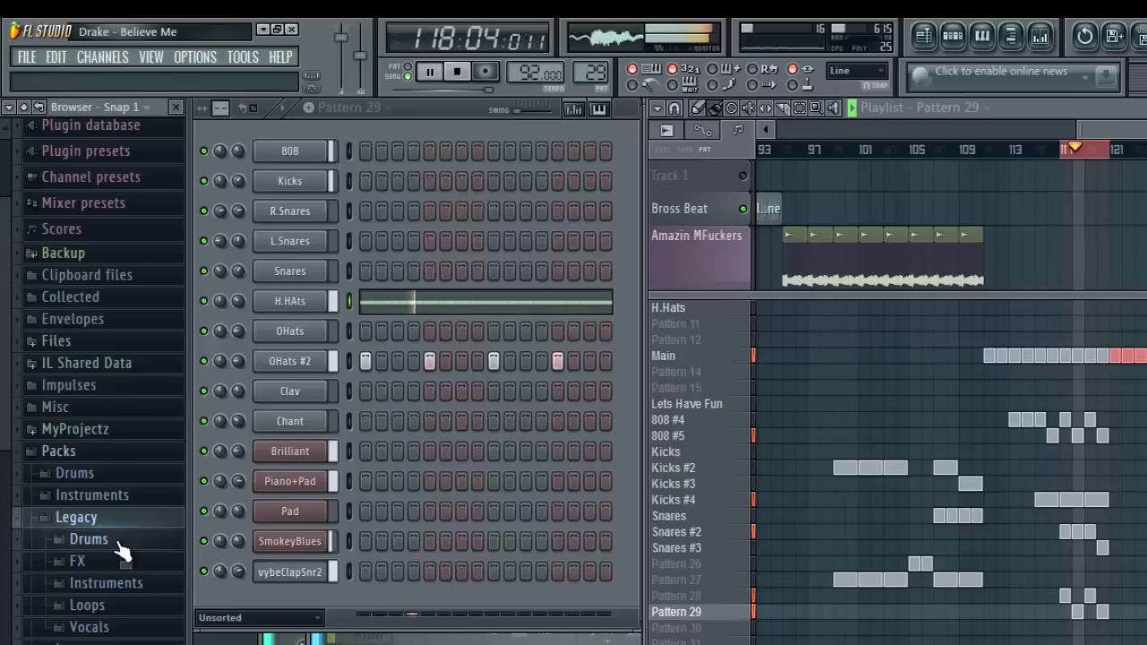
{"action": "left_click", "coordinate": [126, 584]}
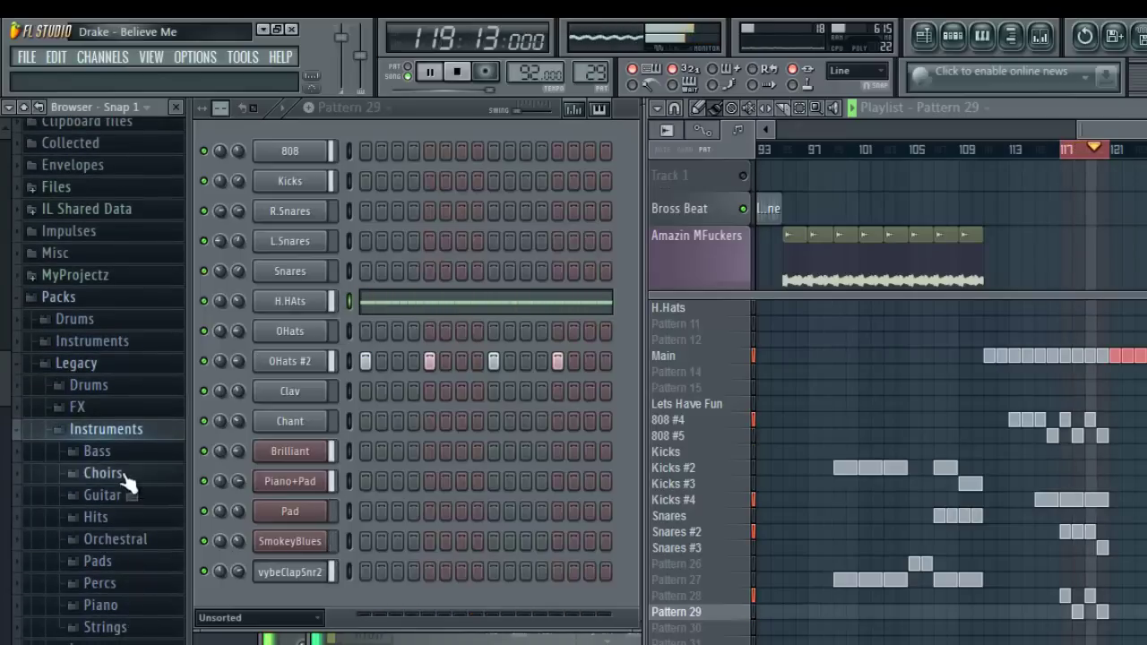
{"action": "left_click", "coordinate": [121, 431]}
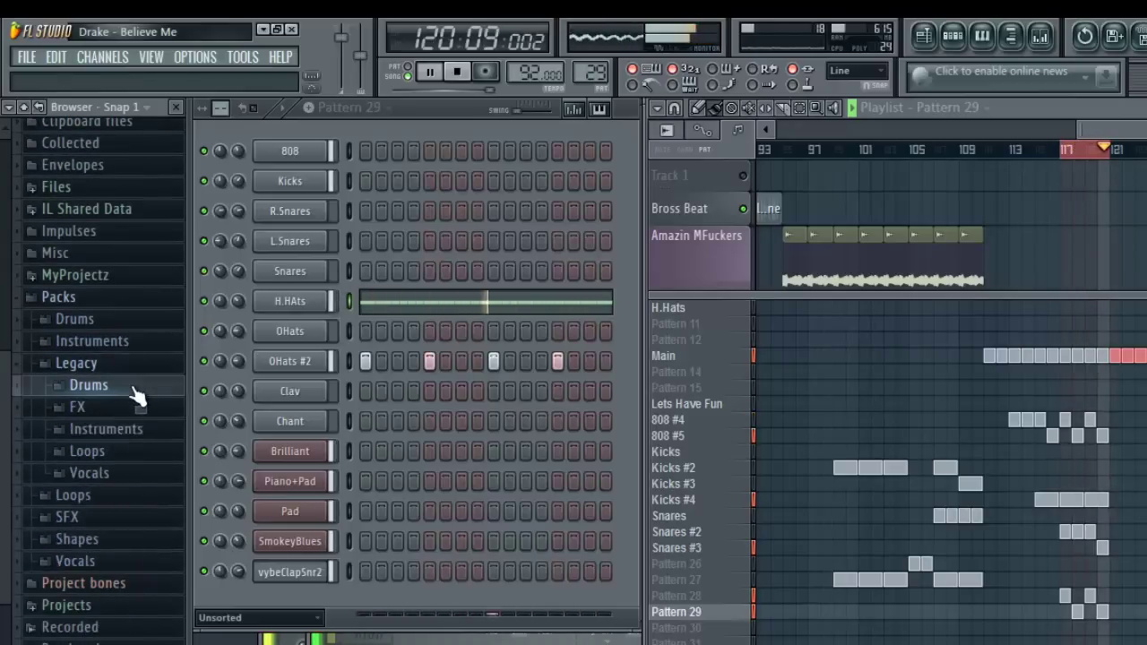
{"action": "left_click", "coordinate": [135, 395]}
{"action": "left_click", "coordinate": [139, 522]}
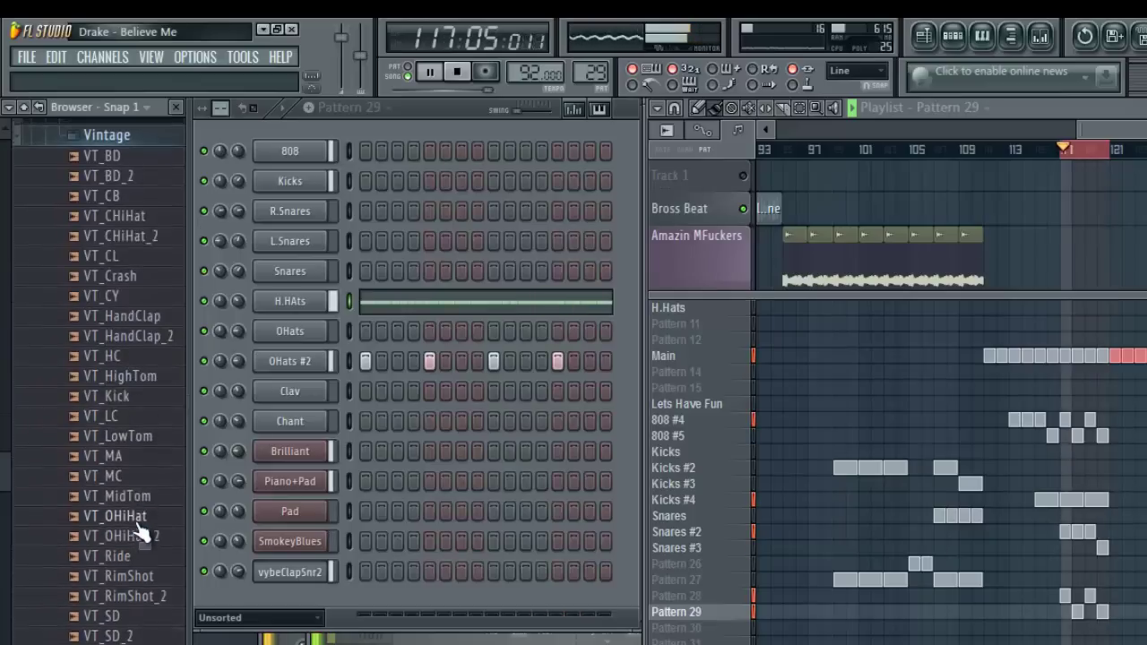
- Audition the Vintage drum samples, including the bass drums, hand claps, toms, ride and rim shots
{"action": "left_click", "coordinate": [126, 230]}
{"action": "left_click", "coordinate": [117, 189]}
{"action": "left_click", "coordinate": [128, 169]}
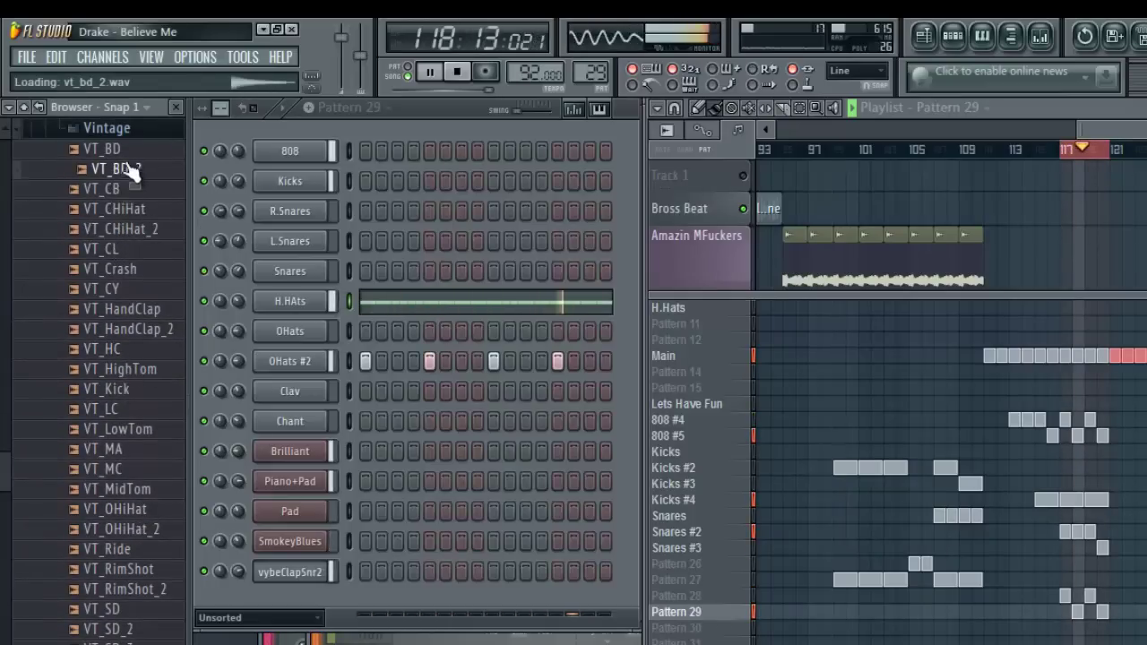
{"action": "left_click", "coordinate": [125, 149]}
{"action": "left_click", "coordinate": [134, 269]}
{"action": "left_click", "coordinate": [143, 329]}
{"action": "left_click", "coordinate": [153, 310]}
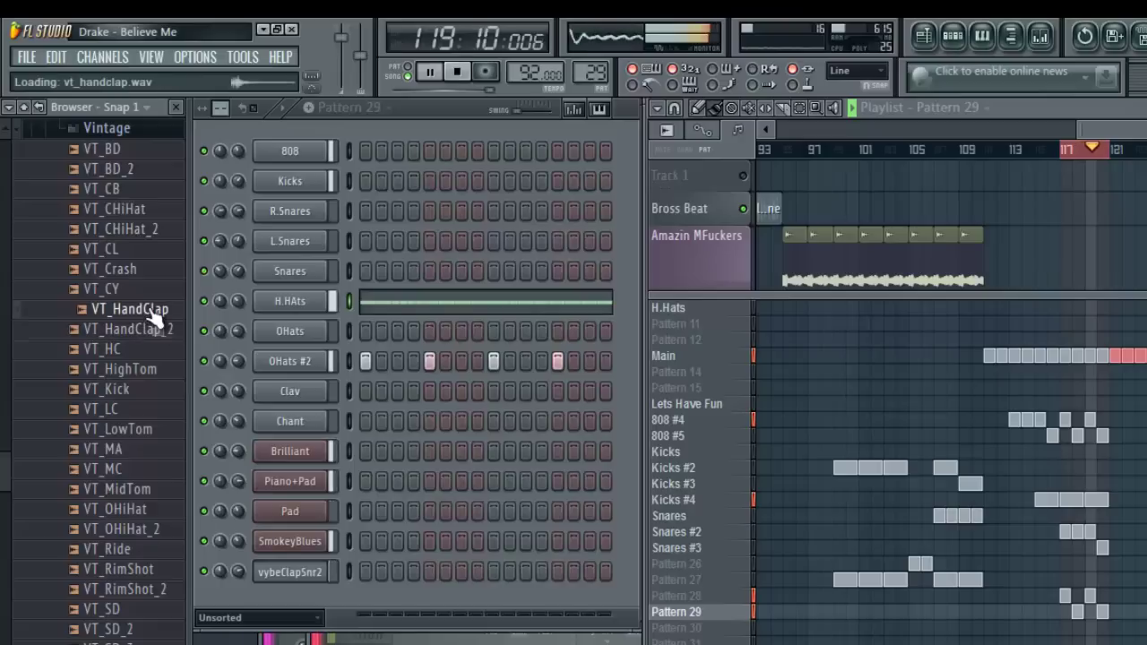
{"action": "left_click", "coordinate": [158, 369]}
{"action": "left_click", "coordinate": [141, 353]}
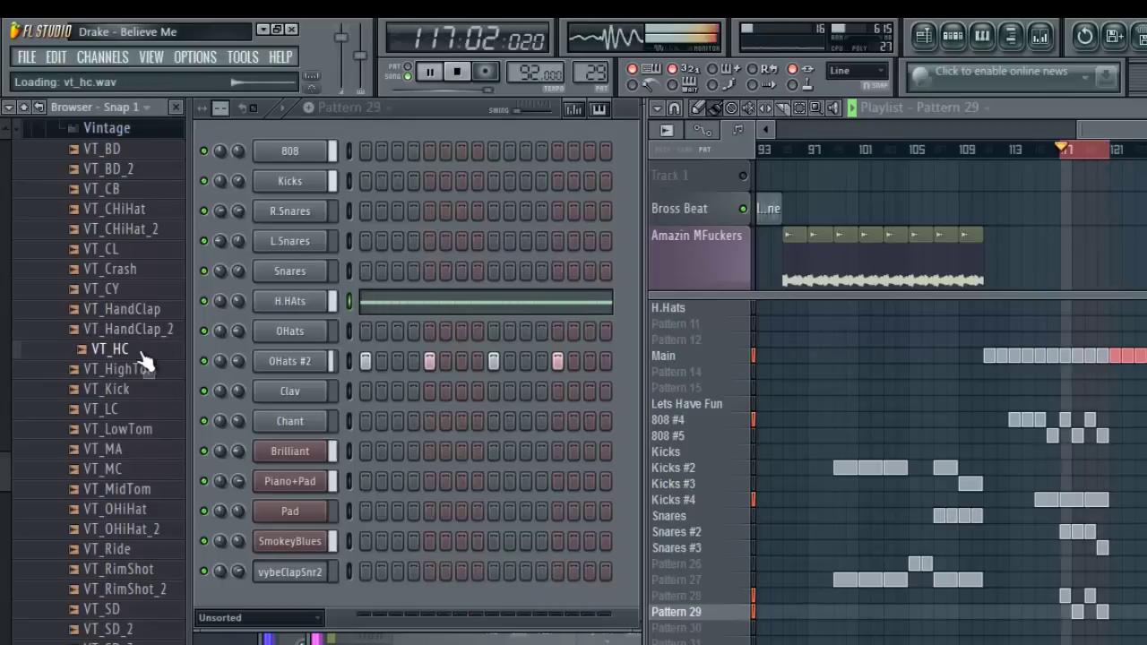
{"action": "left_click", "coordinate": [142, 369]}
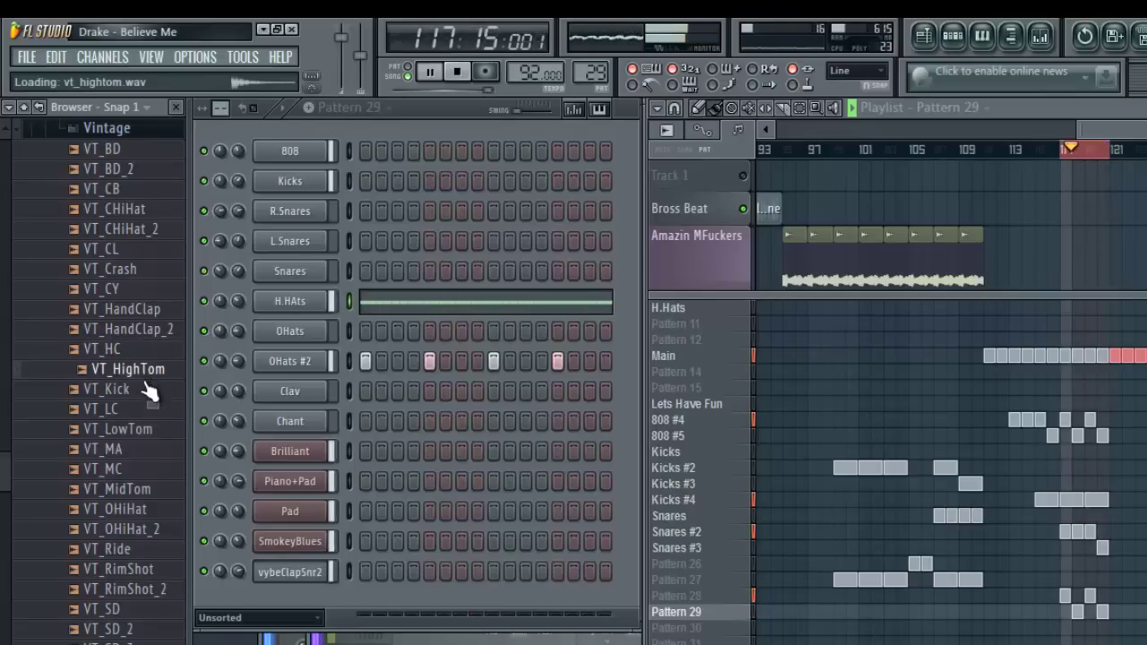
{"action": "left_click", "coordinate": [148, 390]}
{"action": "left_click", "coordinate": [148, 409]}
{"action": "left_click", "coordinate": [148, 429]}
{"action": "left_click", "coordinate": [148, 469]}
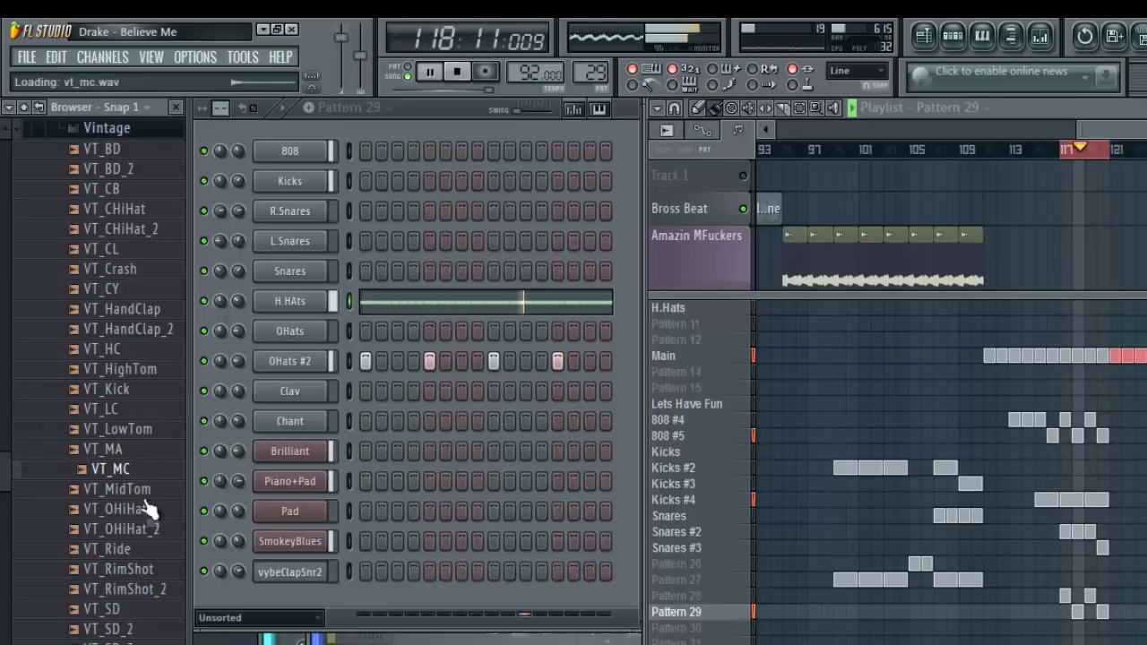
{"action": "left_click", "coordinate": [143, 643]}
{"action": "left_click", "coordinate": [134, 588]}
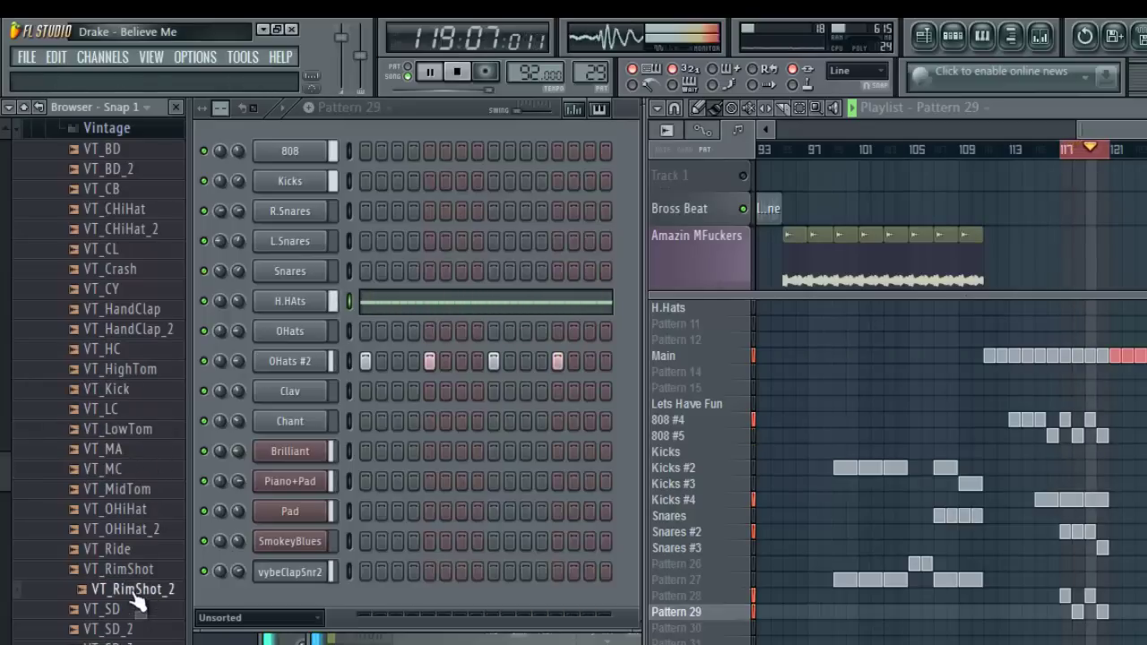
{"action": "left_click", "coordinate": [135, 570]}
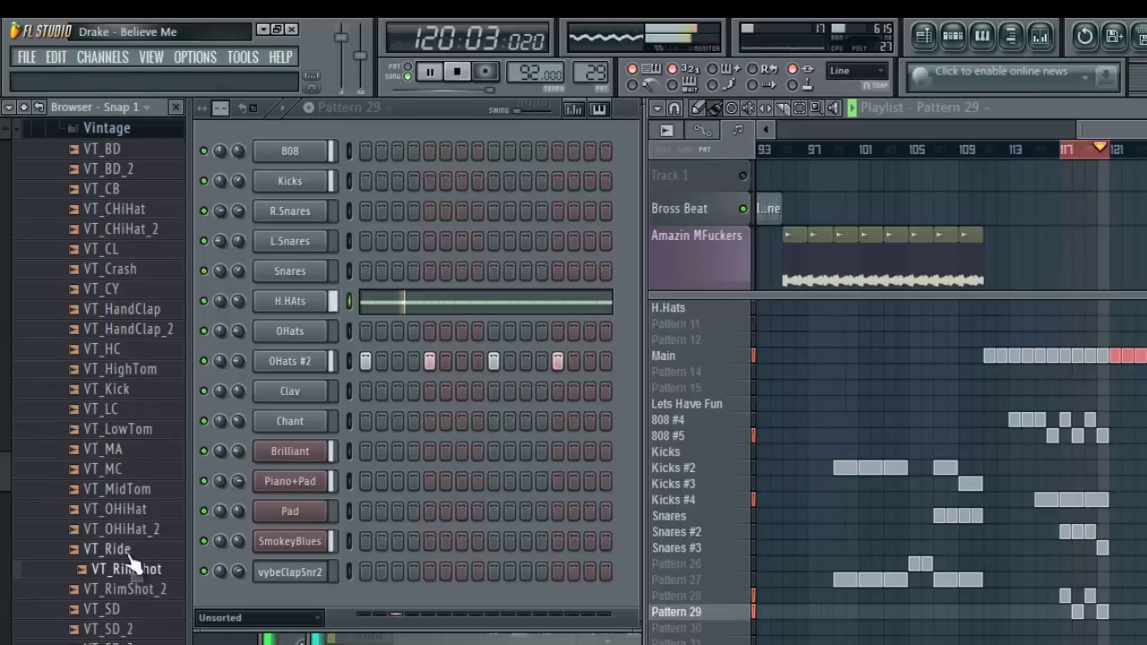
{"action": "left_click", "coordinate": [116, 549]}
{"action": "left_click", "coordinate": [134, 570]}
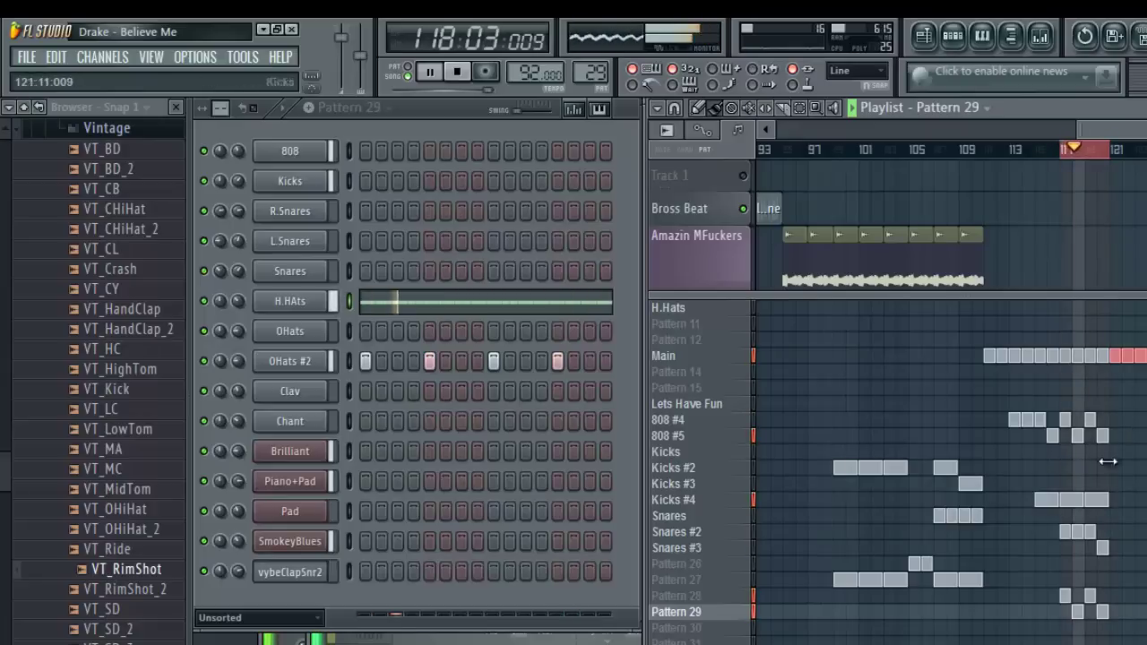
- Clone the 808 #5 pattern and use the clone instead of 808 #5 at bar 120 in the playlist
{"action": "left_click", "coordinate": [703, 437]}
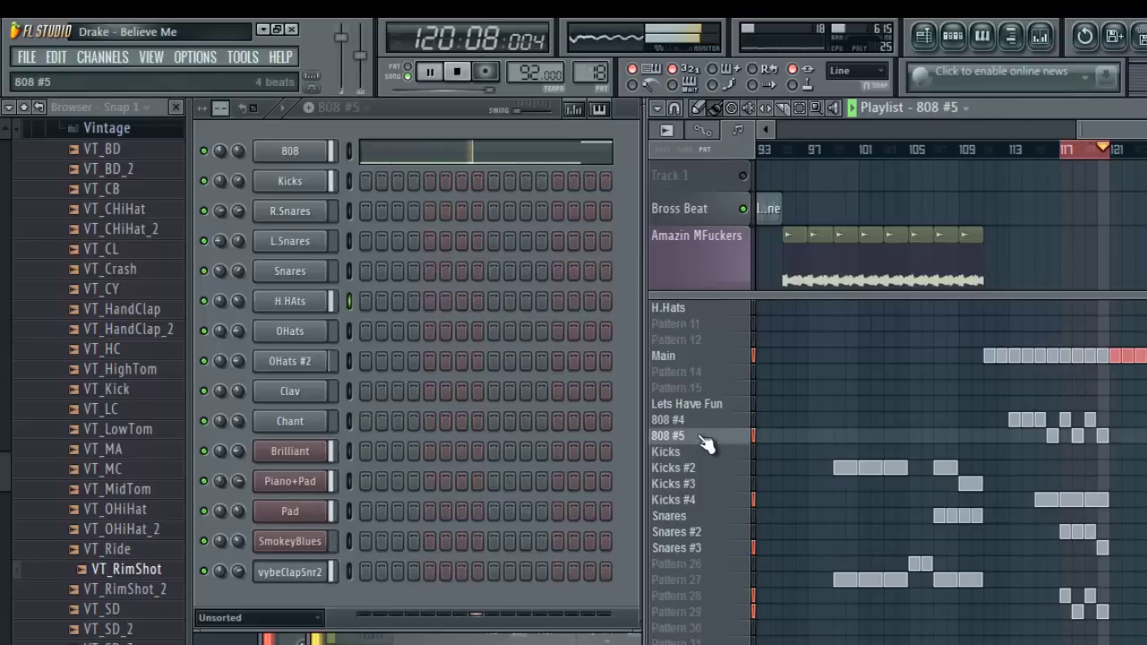
{"action": "right_click", "coordinate": [700, 437]}
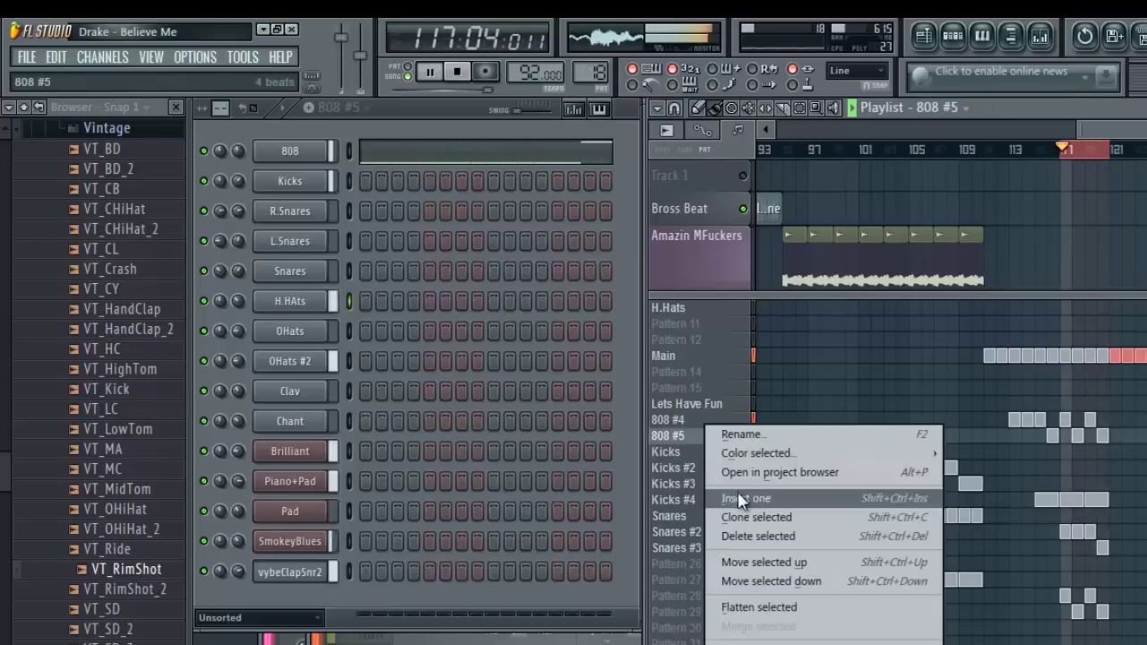
{"action": "left_click", "coordinate": [744, 498]}
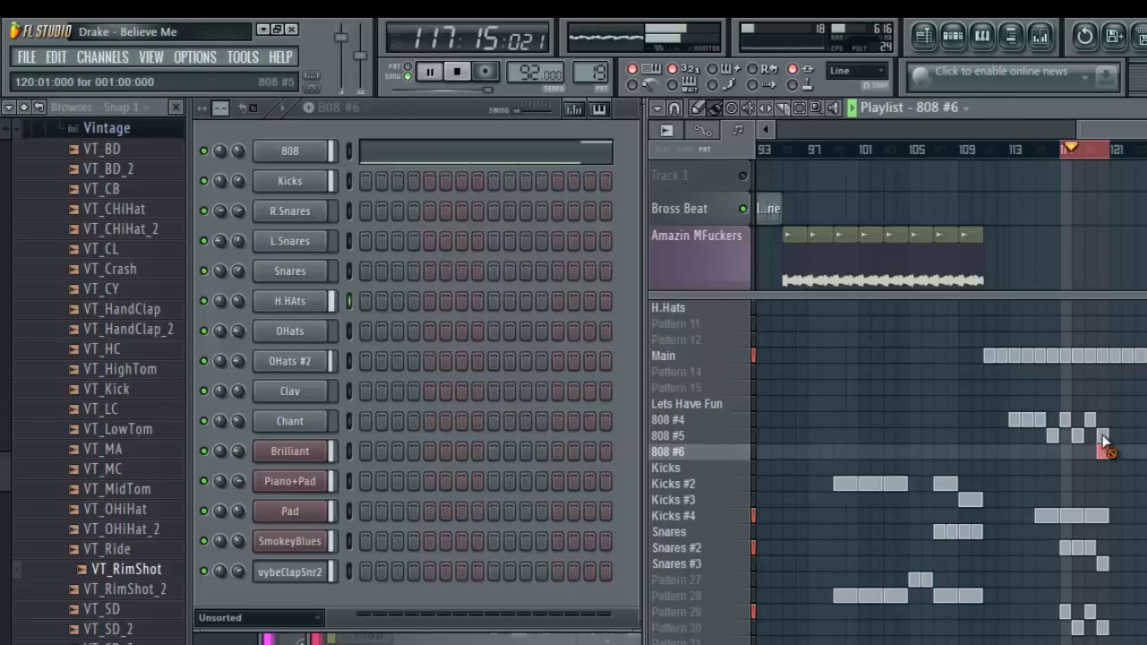
- Rewrite the 808 part of 808 #6 as five notes of varying pitch spanning the bar, and play the result back
{"action": "left_click", "coordinate": [516, 156]}
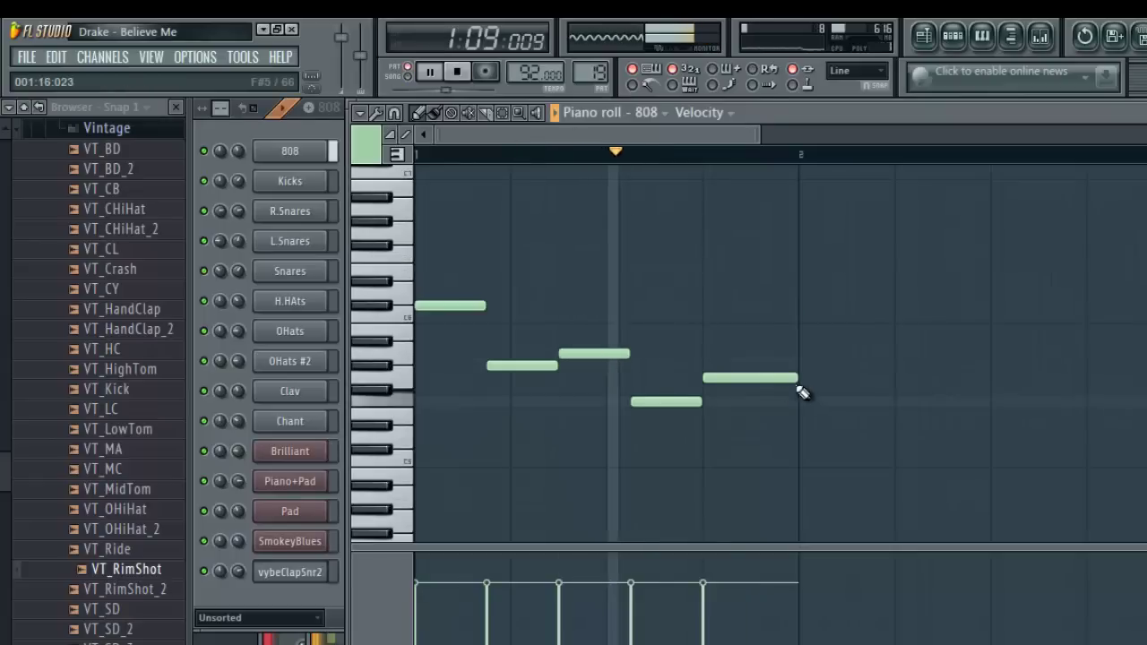
{"action": "key", "text": "space"}
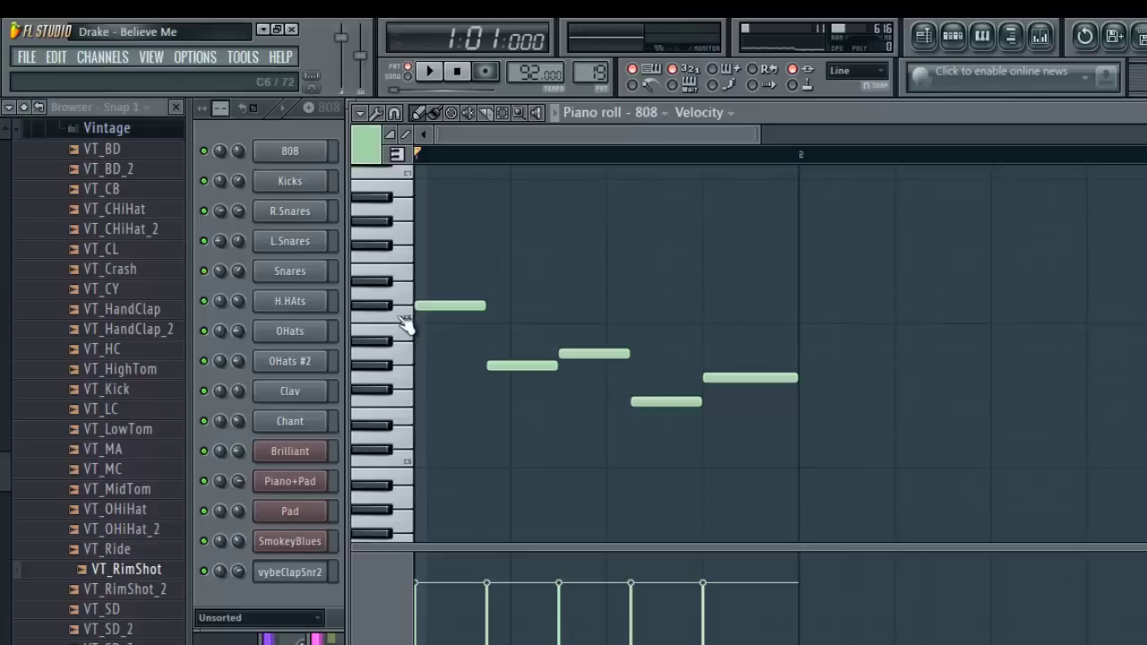
{"action": "key", "text": "space"}
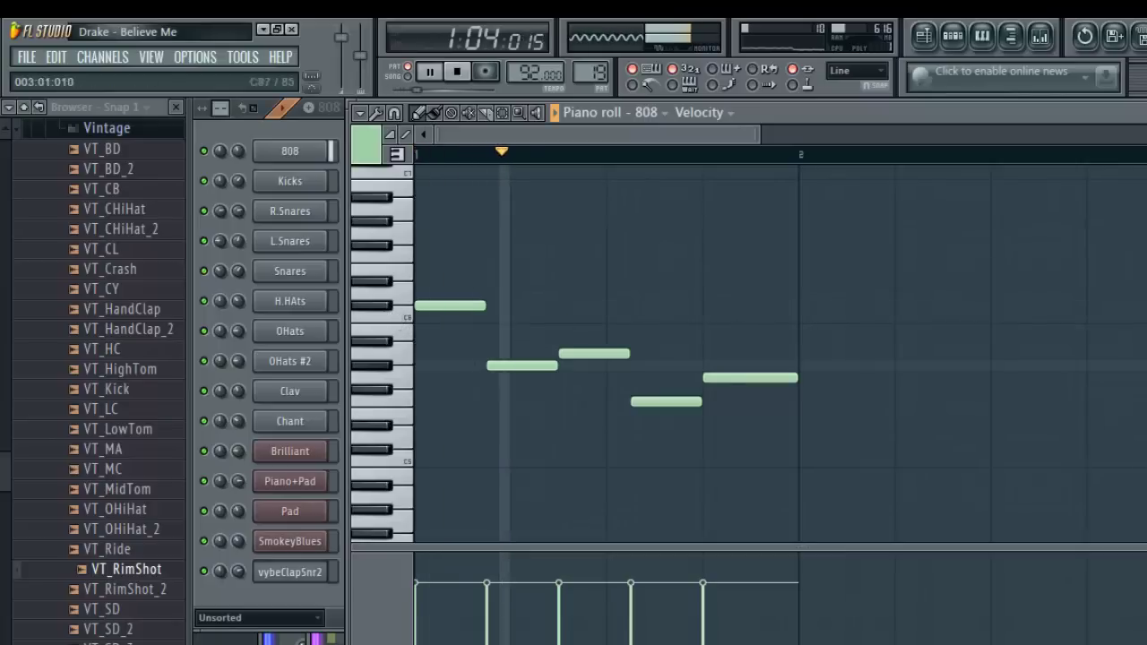
{"action": "left_click", "coordinate": [1146, 113]}
{"action": "left_click", "coordinate": [1065, 150]}
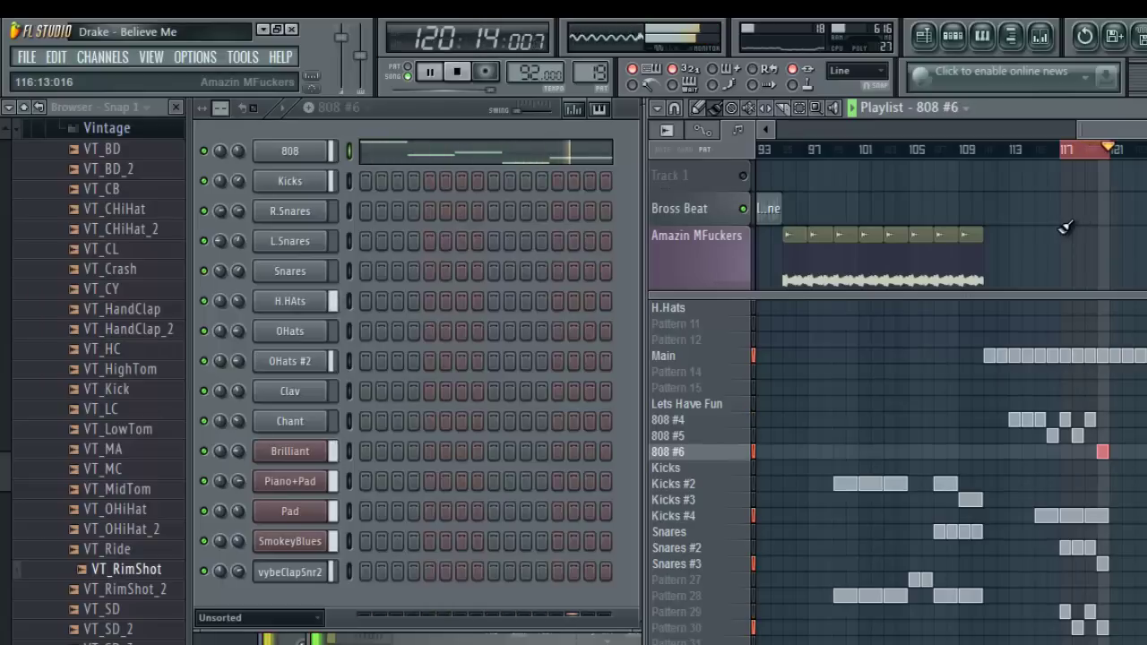
- Clone the Kicks #4 pattern and use the clone instead of Kicks #4 at bar 119 in the playlist
{"action": "left_click", "coordinate": [710, 502]}
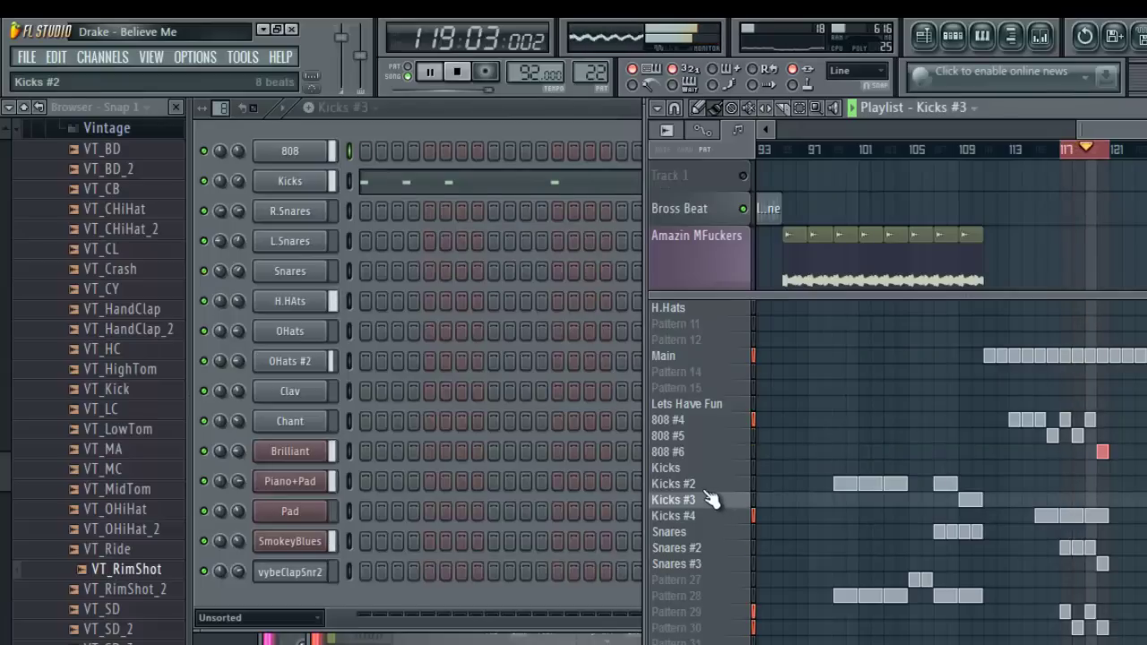
{"action": "left_click", "coordinate": [696, 527]}
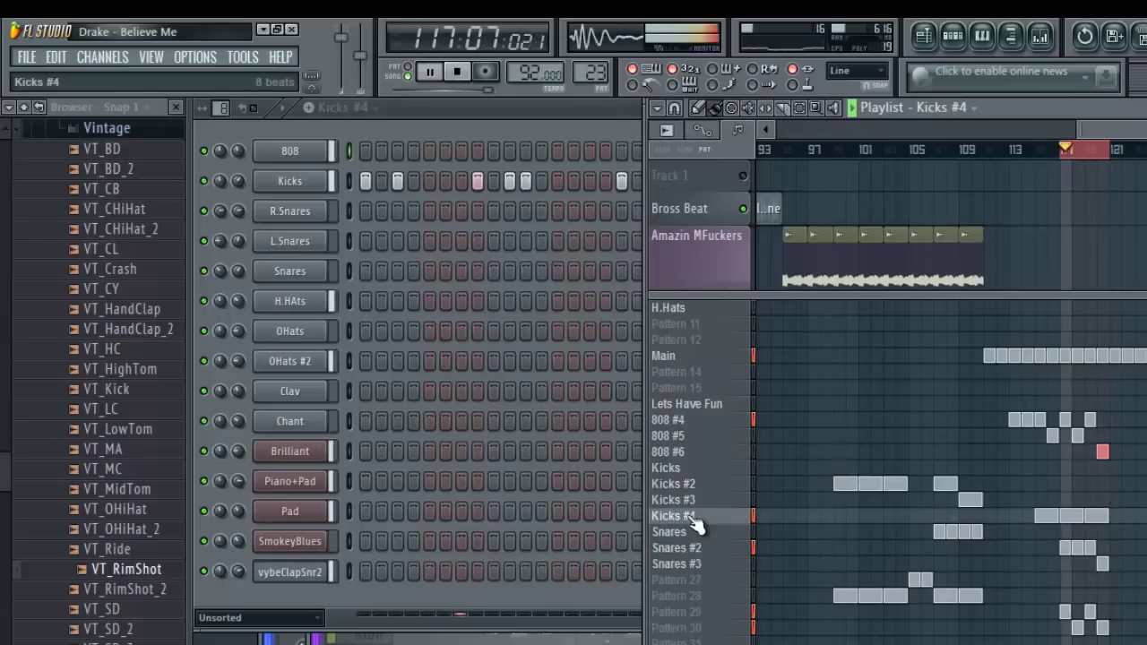
{"action": "right_click", "coordinate": [694, 526]}
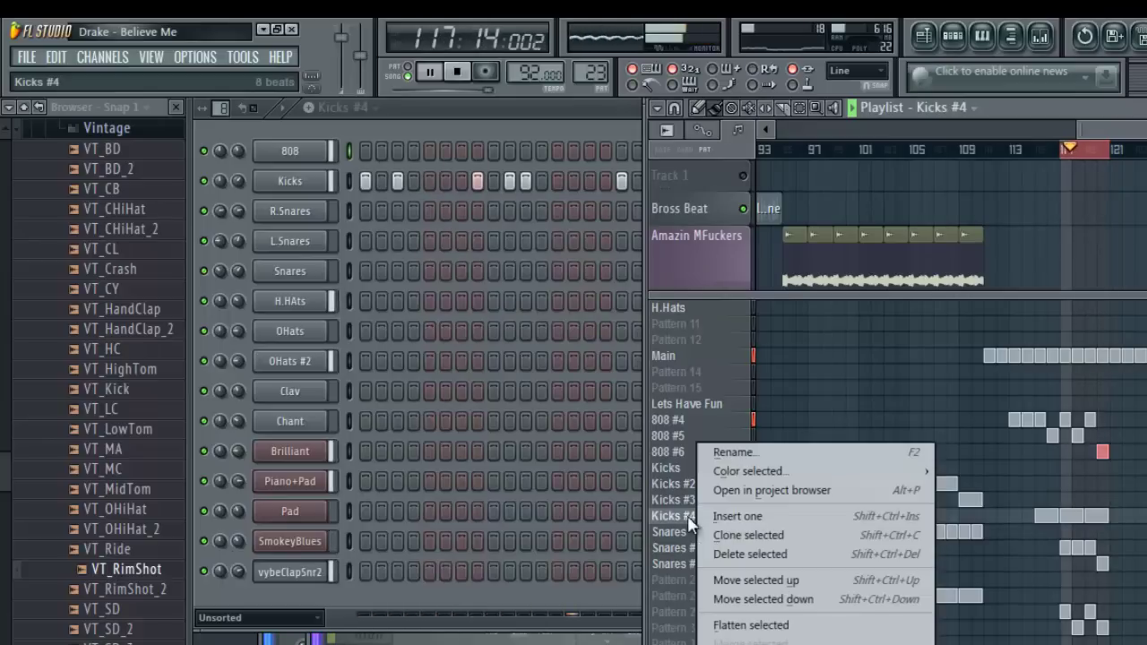
{"action": "left_click", "coordinate": [749, 536]}
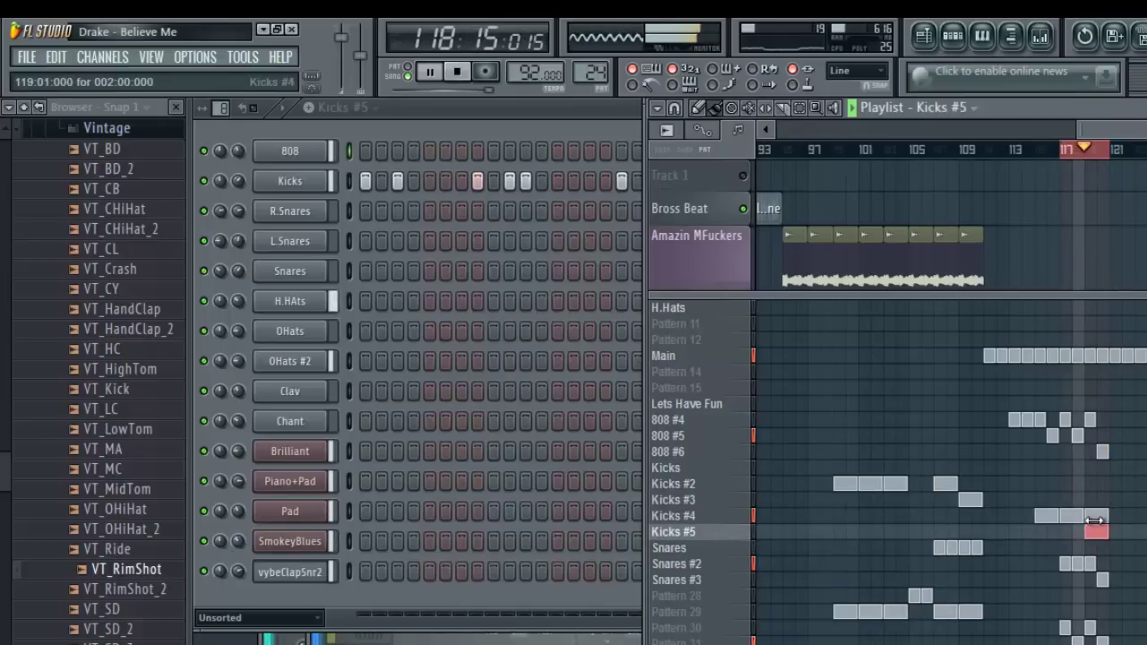
{"action": "left_click", "coordinate": [567, 124]}
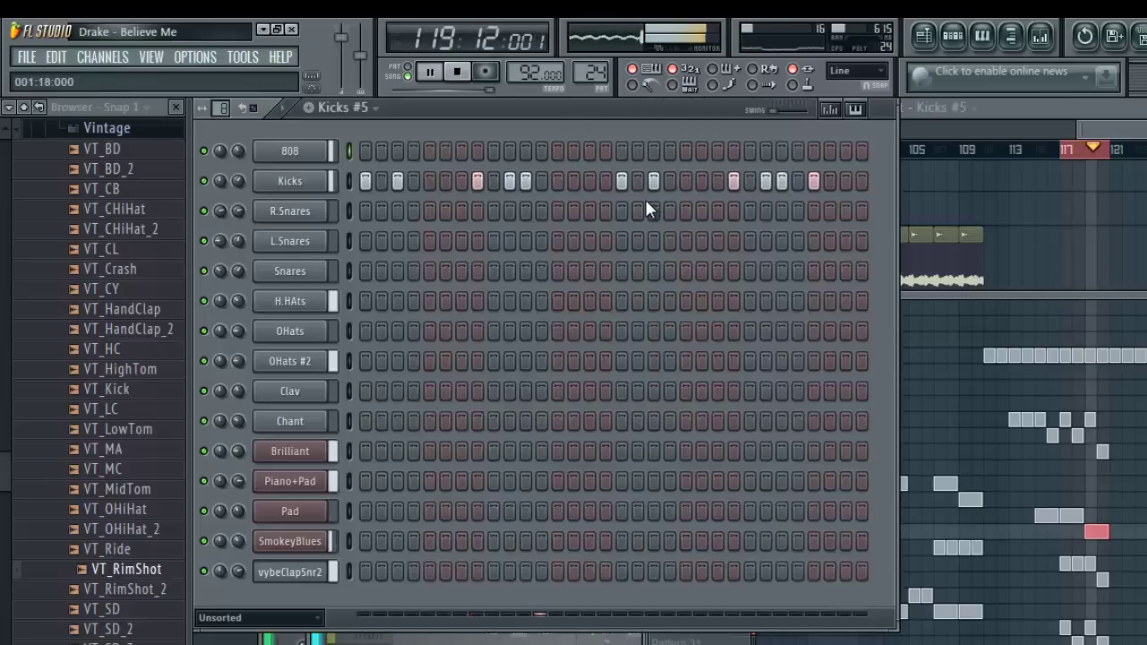
- In Kicks #5, replace the kick on step 19 with one on step 21 and remove those on steps 24, 26, 27 and 29
{"action": "key", "text": "space"}
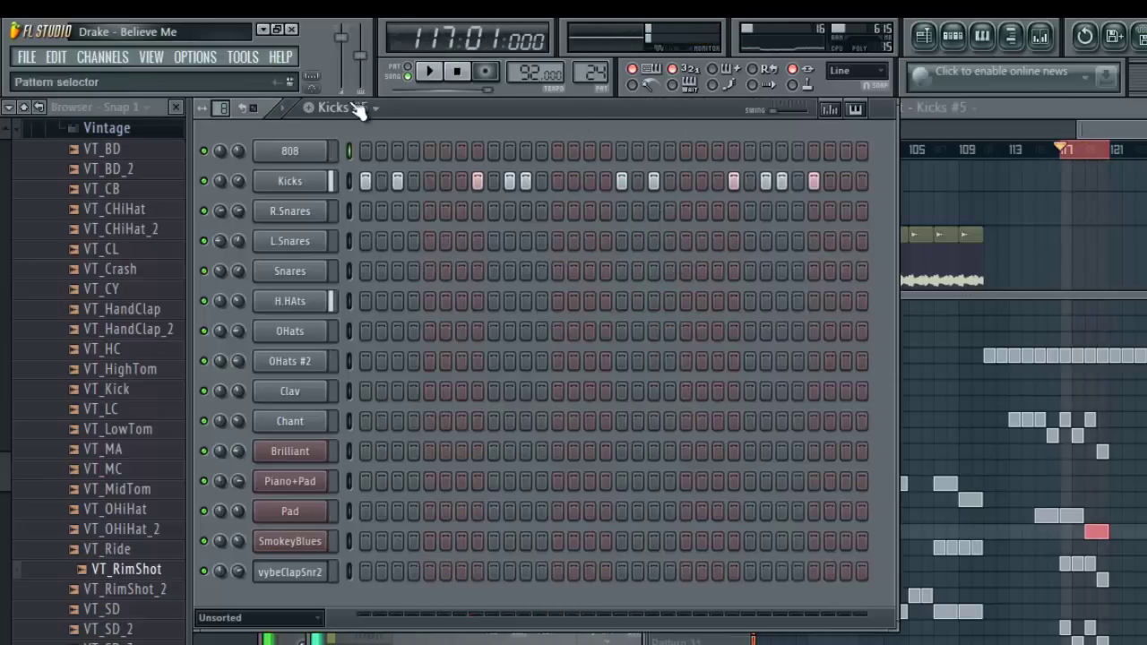
{"action": "left_click", "coordinate": [407, 71]}
{"action": "key", "text": "space"}
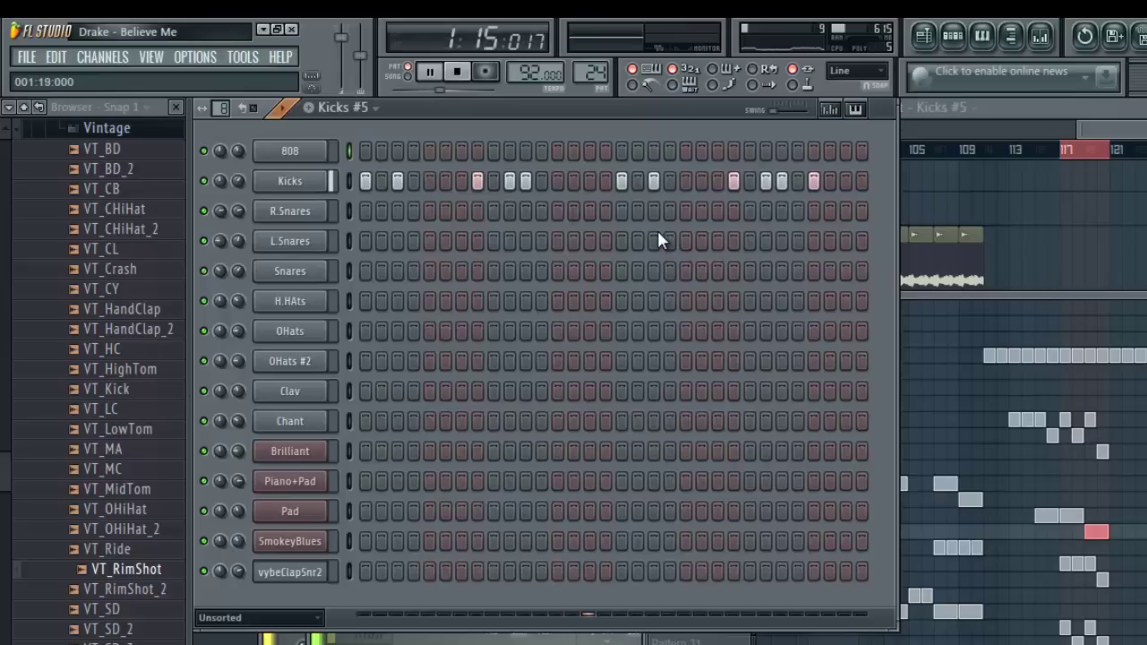
{"action": "left_click", "coordinate": [653, 181]}
{"action": "left_click", "coordinate": [685, 181]}
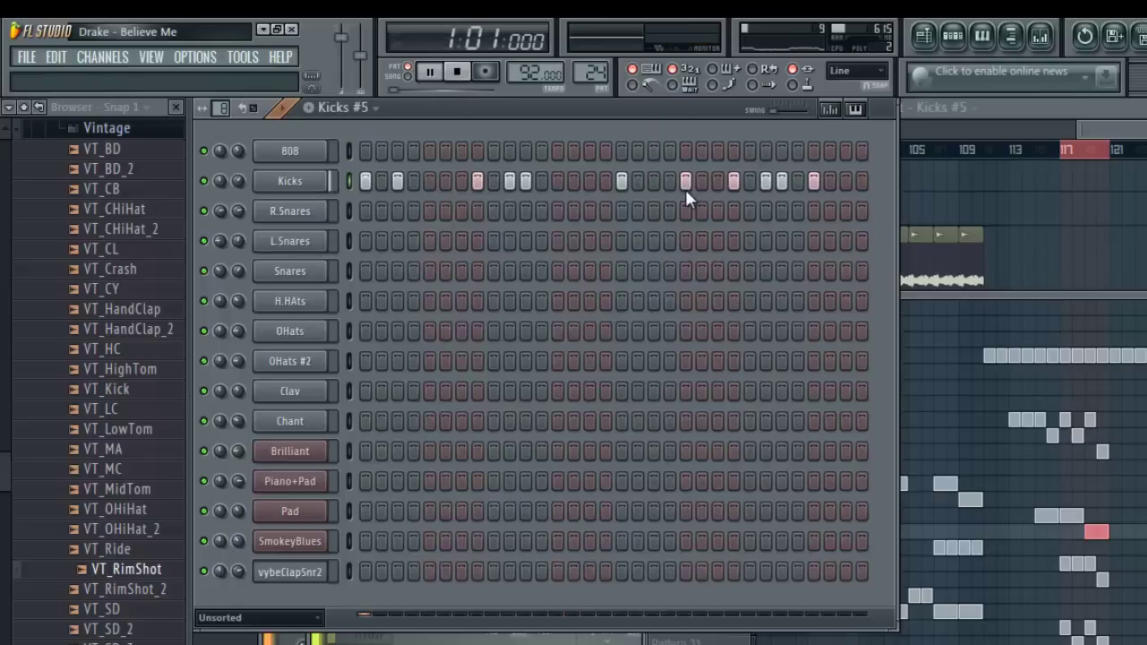
{"action": "right_click", "coordinate": [735, 182]}
{"action": "right_click", "coordinate": [767, 182]}
{"action": "right_click", "coordinate": [782, 182]}
{"action": "right_click", "coordinate": [814, 182]}
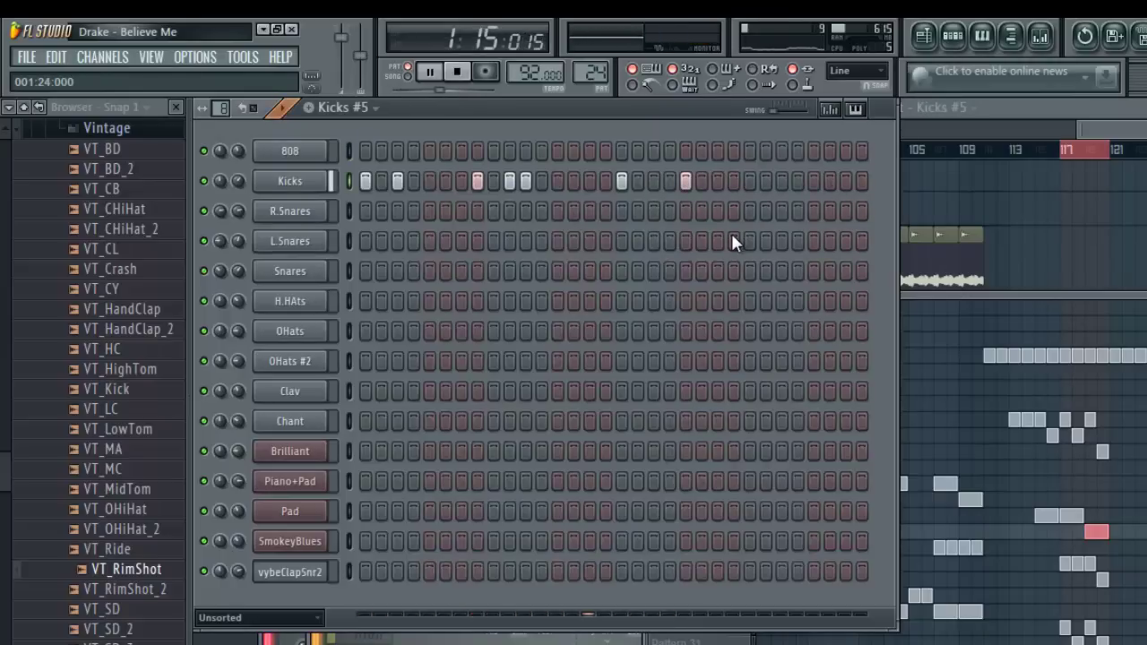
- Shift the kick on step 21 of Kicks #5 to step 20 and add kicks on steps 23, 26 and 29
{"action": "key", "text": "space"}
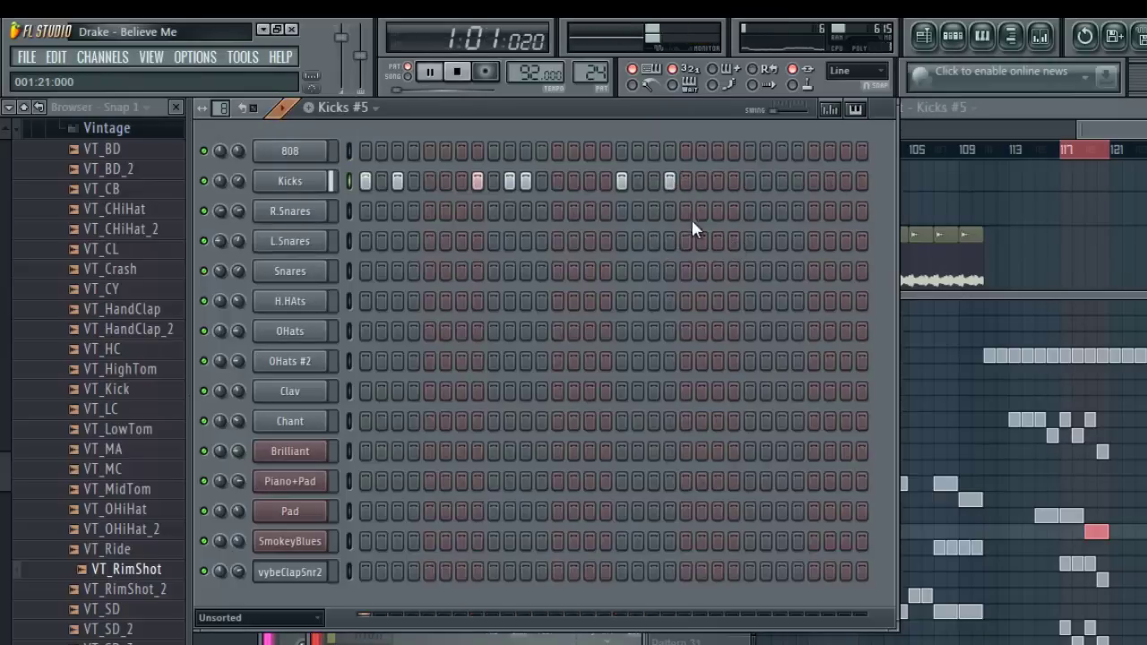
{"action": "left_click", "coordinate": [718, 181]}
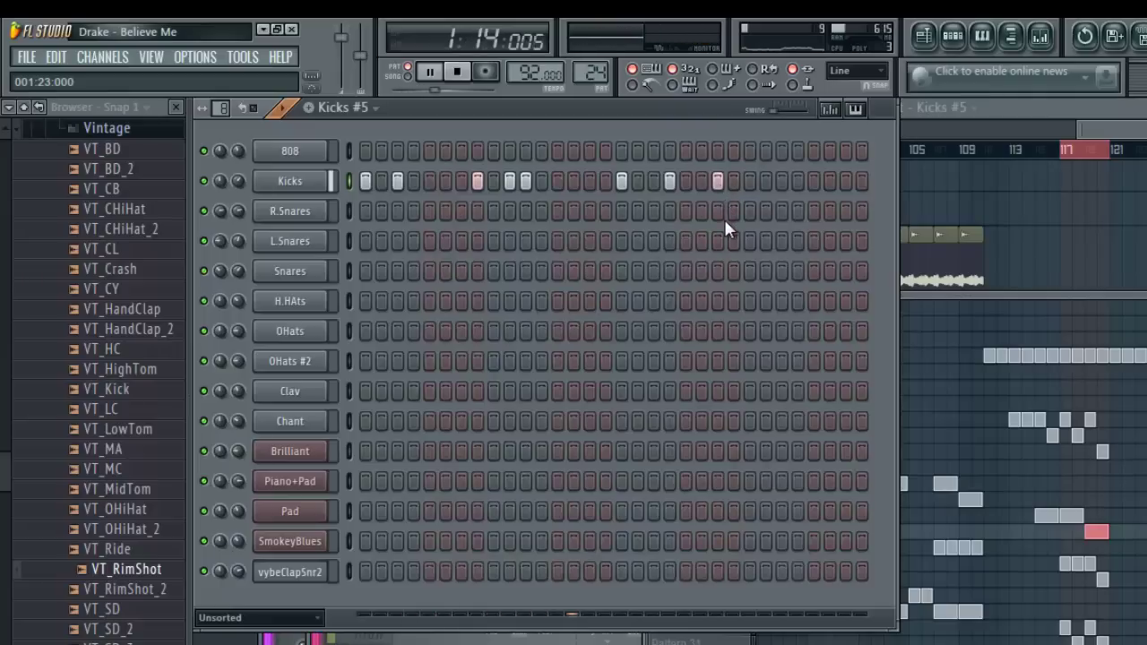
{"action": "left_click", "coordinate": [767, 181]}
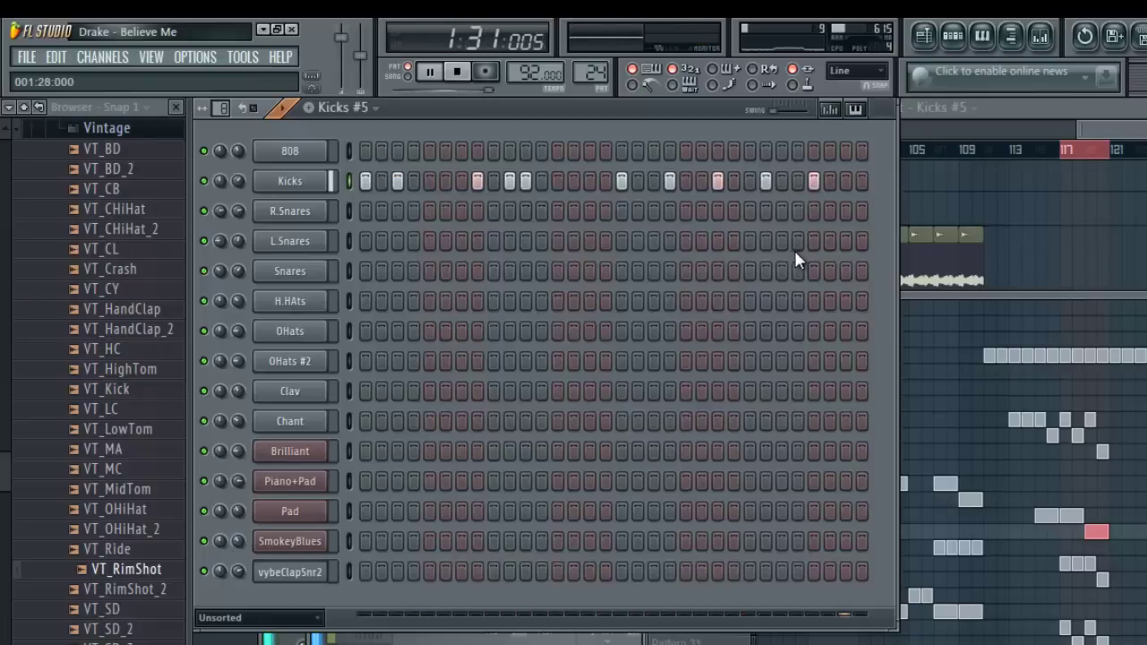
{"action": "left_click", "coordinate": [830, 109]}
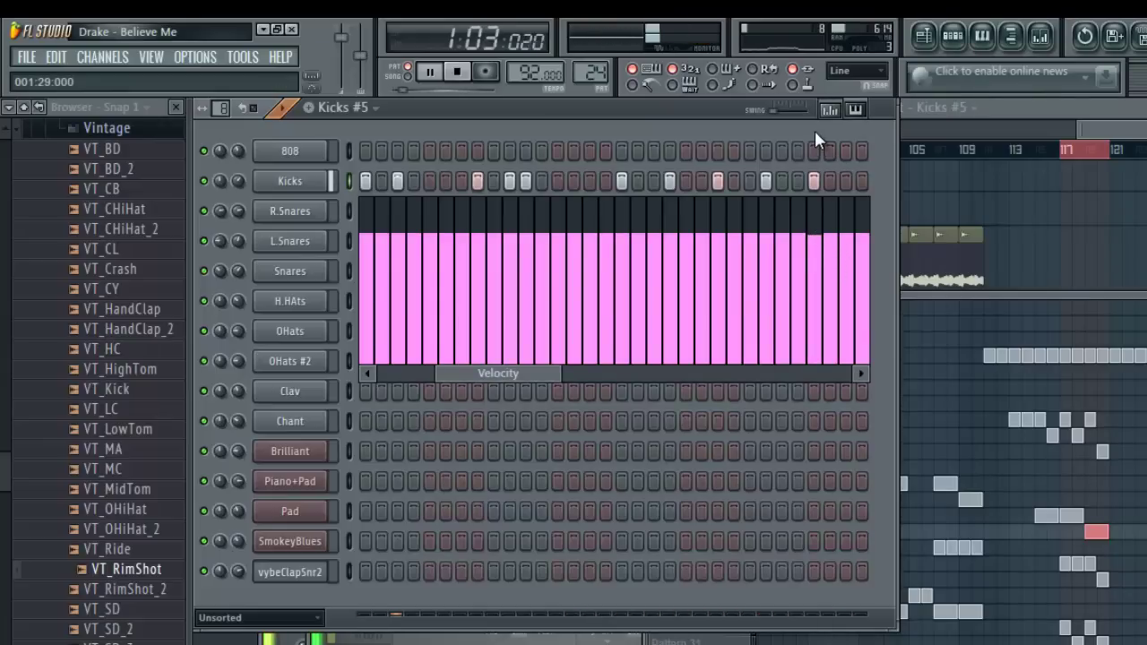
- Send the Kicks channel to the piano roll and replace the note on step 23 with three half-step C5 notes
{"action": "right_click", "coordinate": [325, 189]}
{"action": "left_click", "coordinate": [357, 180]}
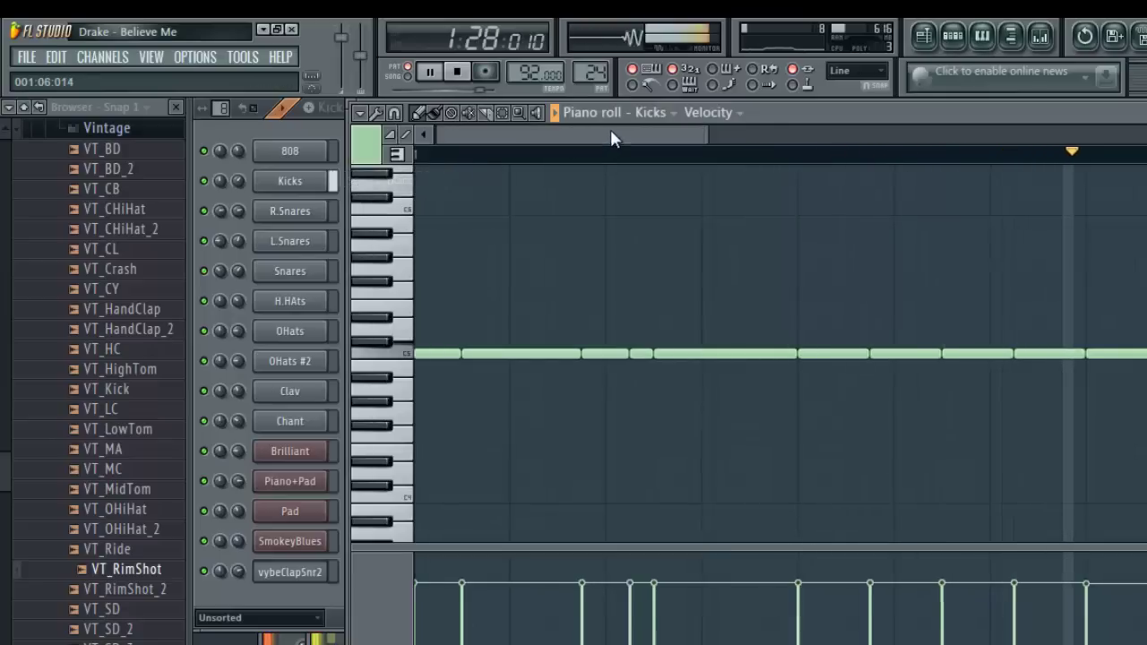
{"action": "left_click_drag", "start_coordinate": [611, 131], "coordinate": [656, 131]}
{"action": "left_click_drag", "start_coordinate": [878, 356], "coordinate": [814, 364]}
{"action": "left_click", "coordinate": [826, 356]}
{"action": "left_click", "coordinate": [833, 354]}
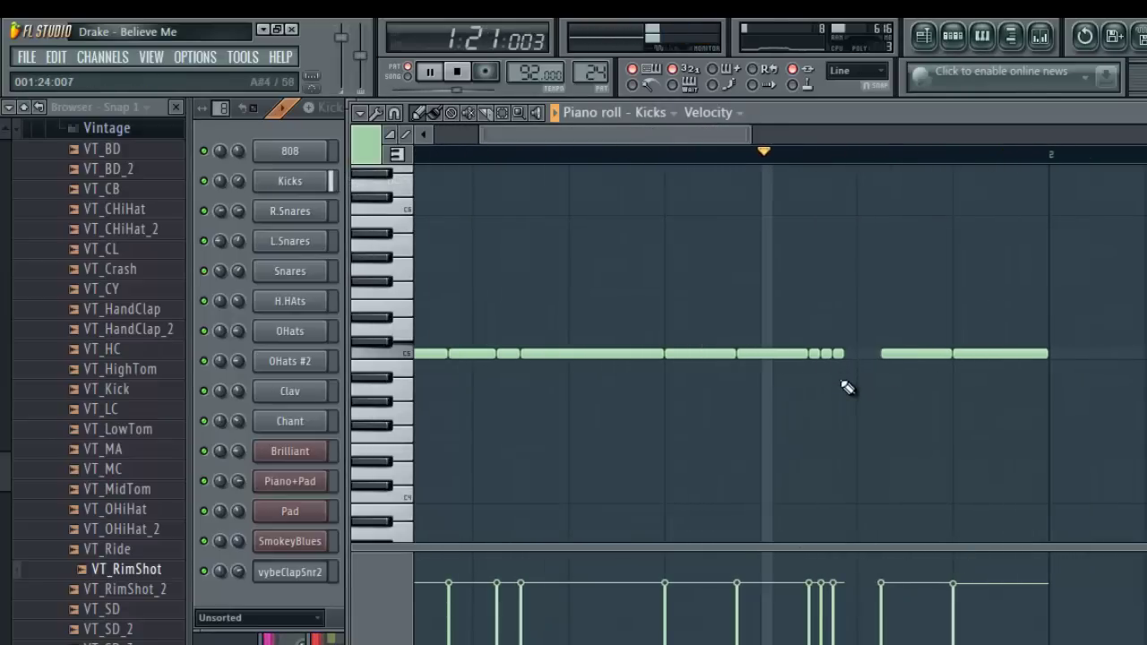
- Refine the piano roll snap and rework the short kicks from step 23 into a roll of four consecutive quarter-step C5 notes
{"action": "left_click", "coordinate": [394, 113]}
{"action": "left_click", "coordinate": [425, 243]}
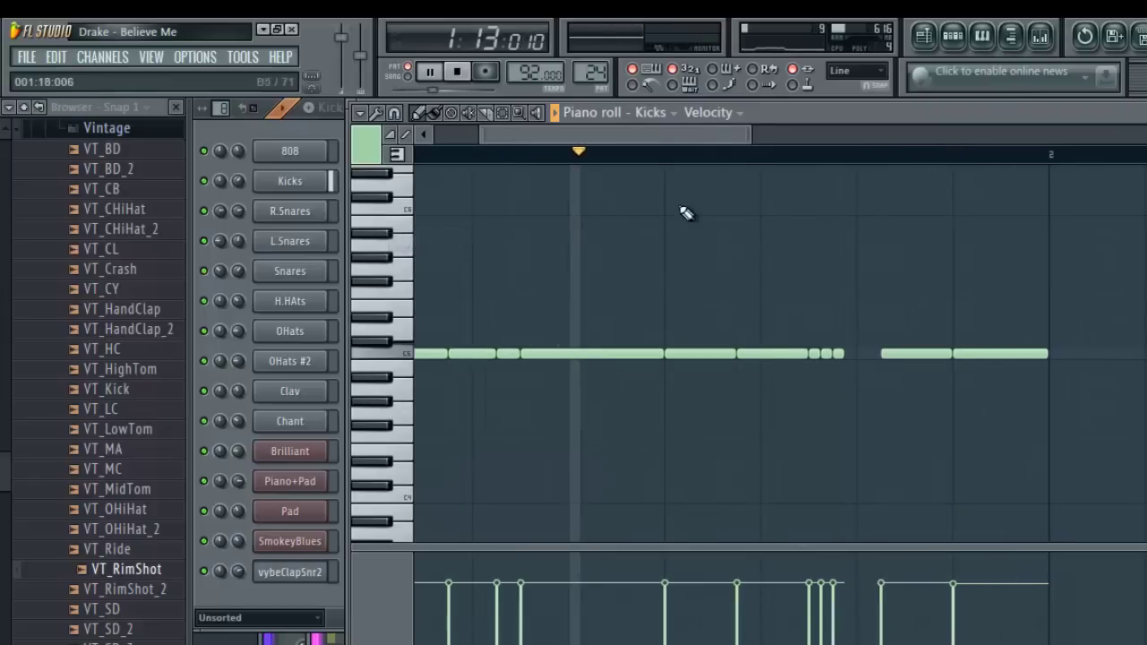
{"action": "left_click_drag", "start_coordinate": [662, 140], "coordinate": [627, 139]}
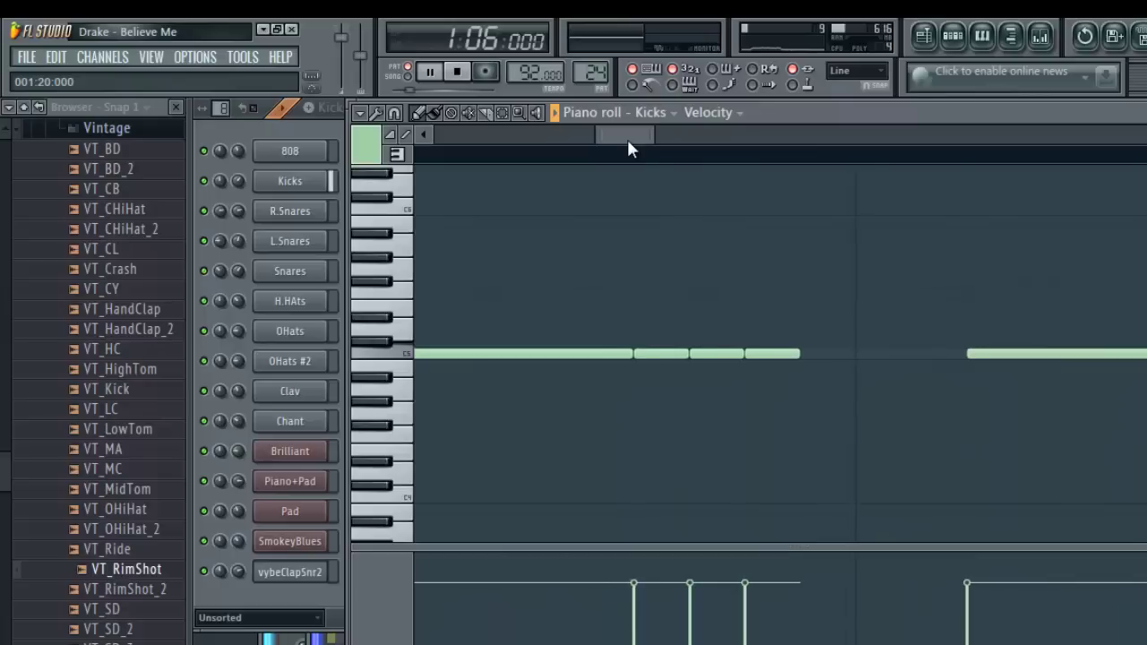
{"action": "left_click_drag", "start_coordinate": [661, 355], "coordinate": [671, 351]}
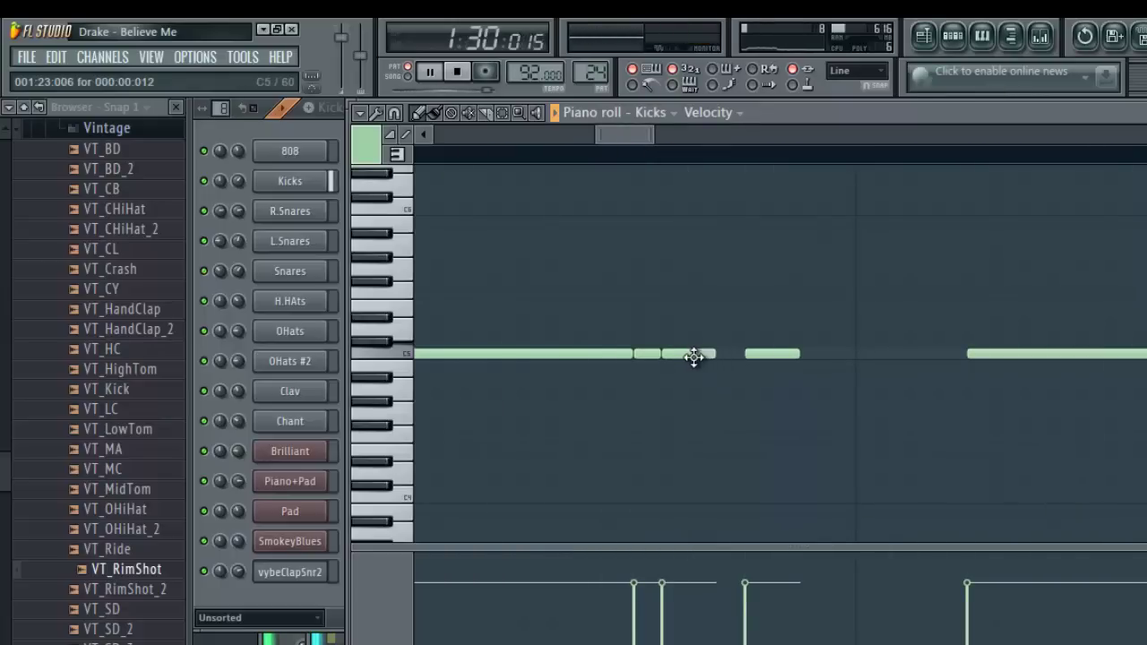
{"action": "left_click", "coordinate": [696, 355]}
{"action": "right_click", "coordinate": [767, 356]}
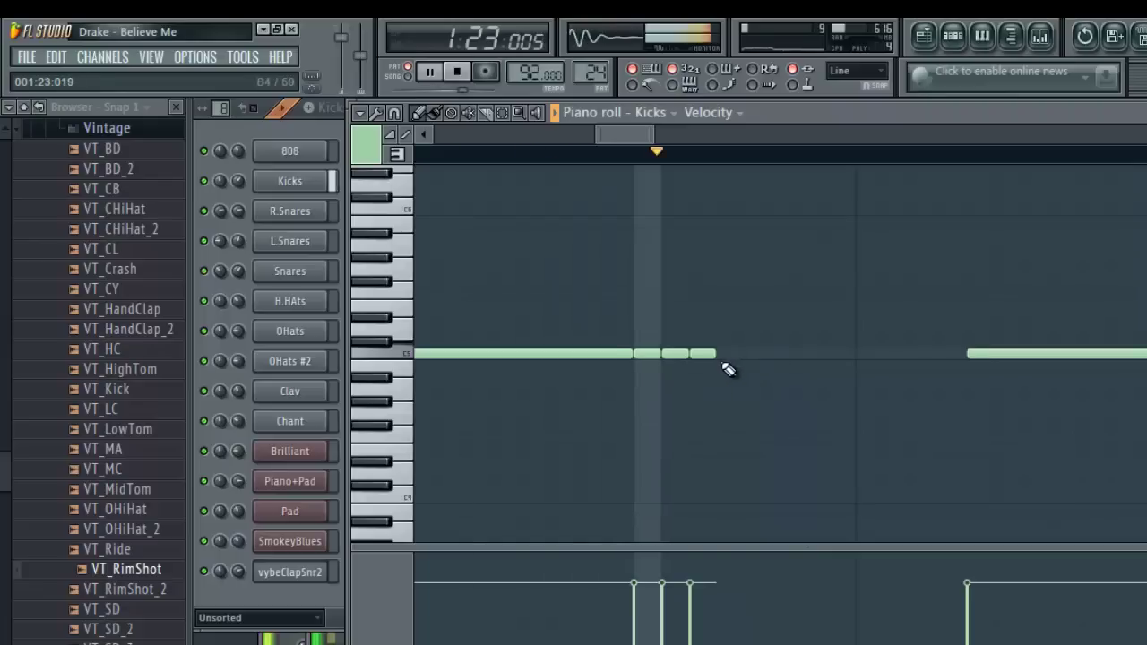
{"action": "left_click", "coordinate": [725, 357]}
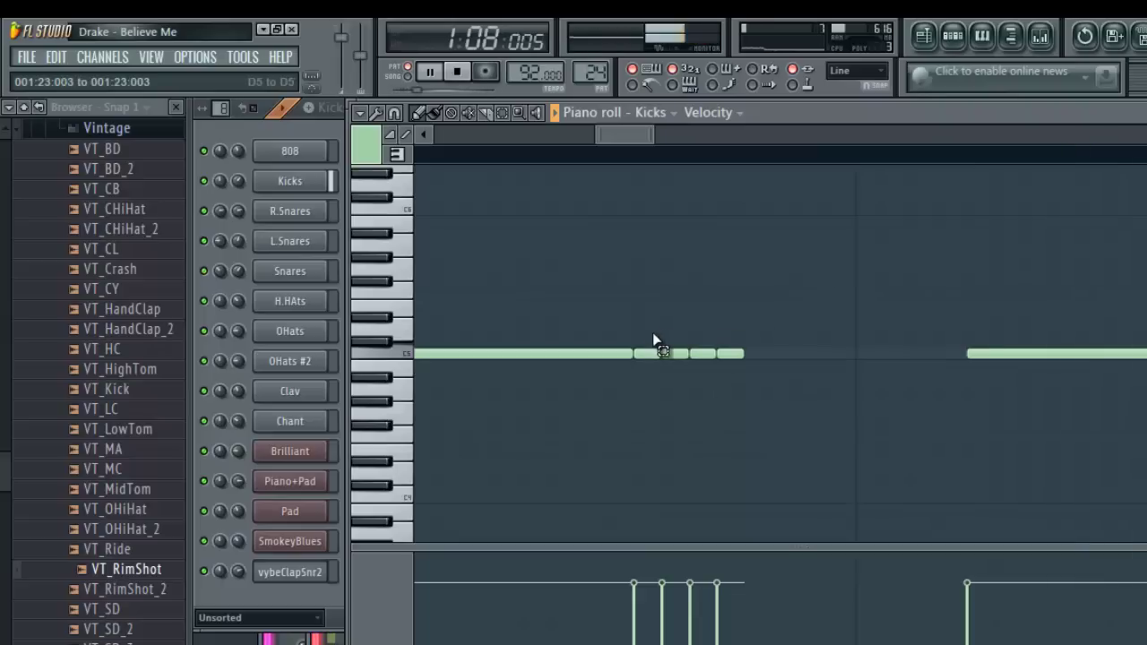
- Send the Snares channel to the piano roll and add four quarter-step C5 notes aligned with the kick roll from step 23
{"action": "key", "text": "F7"}
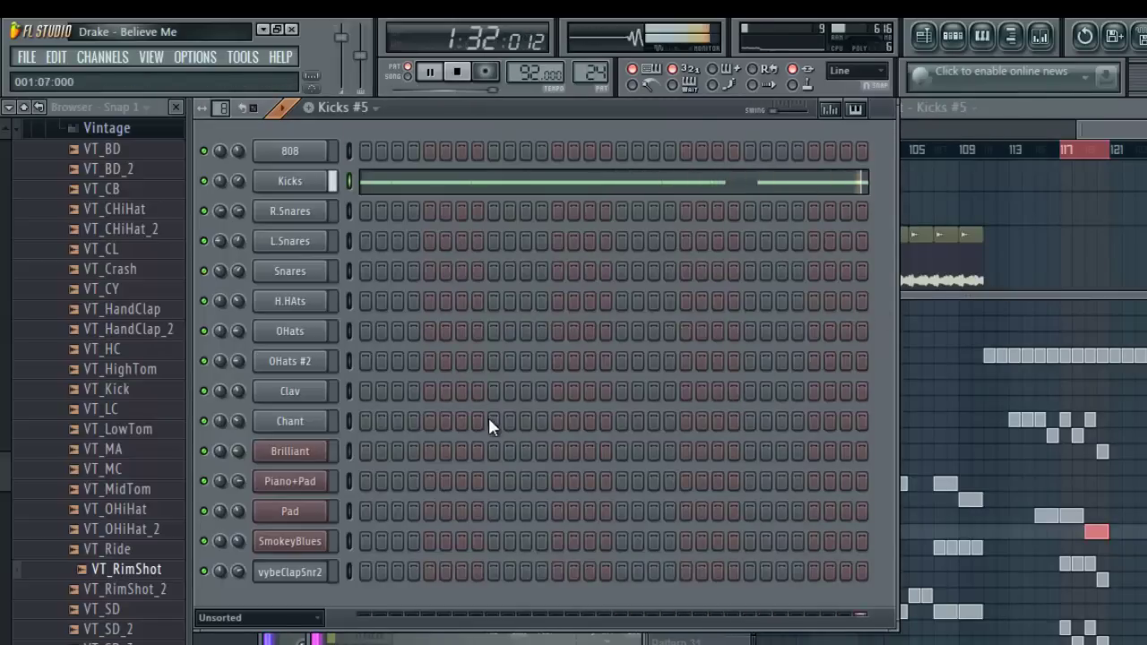
{"action": "left_click", "coordinate": [299, 270]}
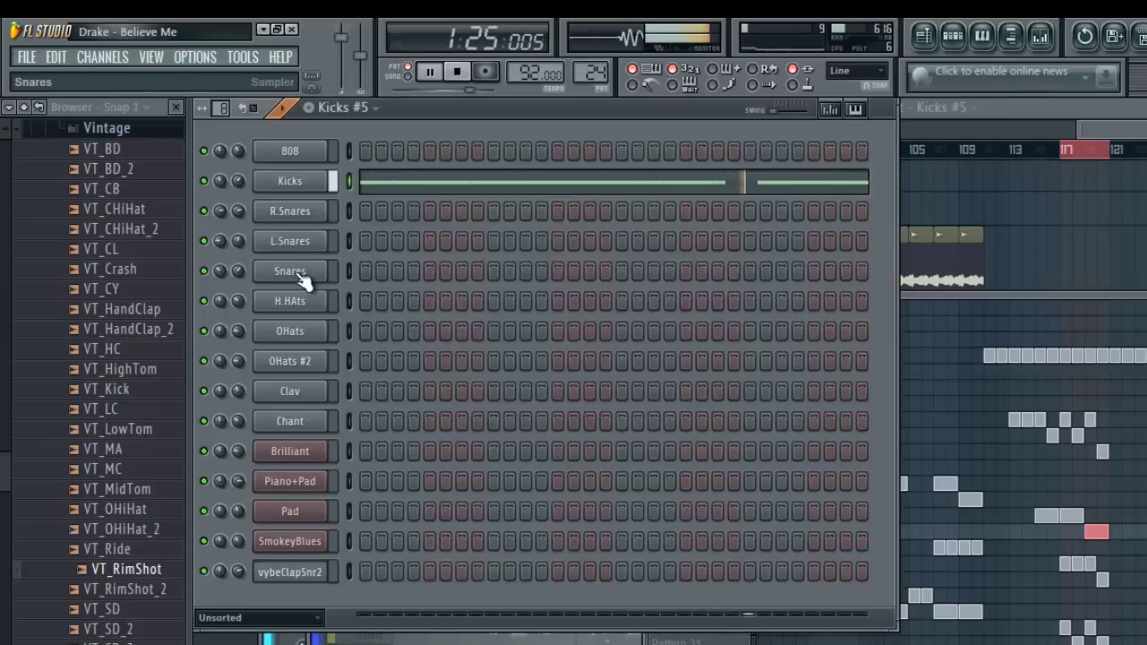
{"action": "right_click", "coordinate": [305, 282]}
{"action": "left_click", "coordinate": [363, 274]}
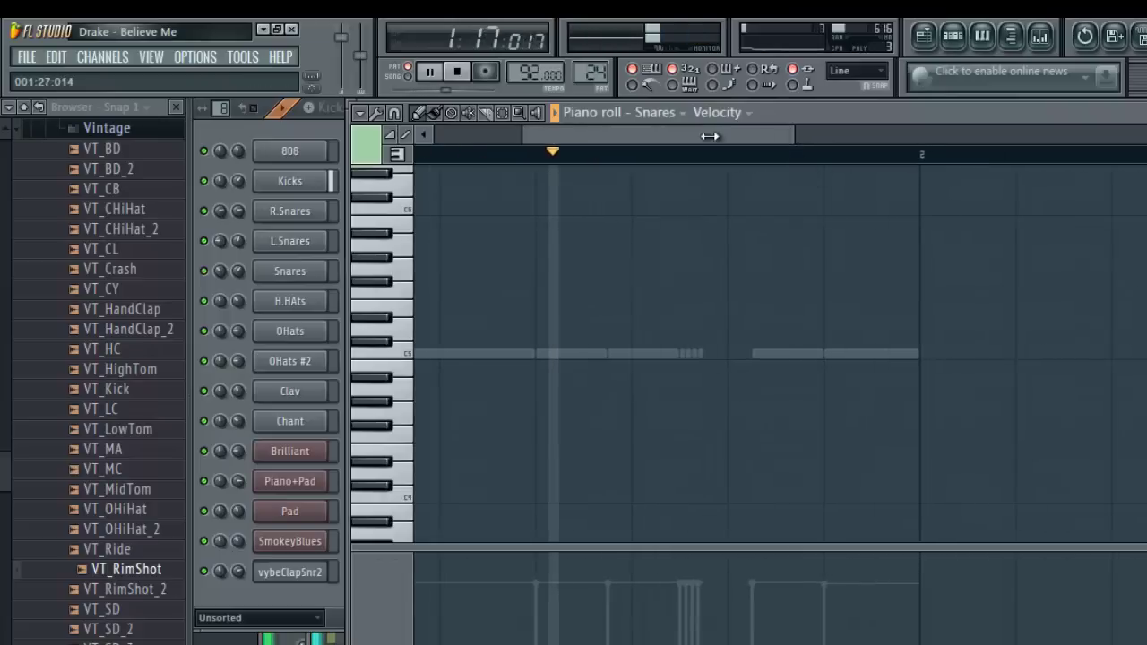
{"action": "left_click_drag", "start_coordinate": [781, 134], "coordinate": [654, 136]}
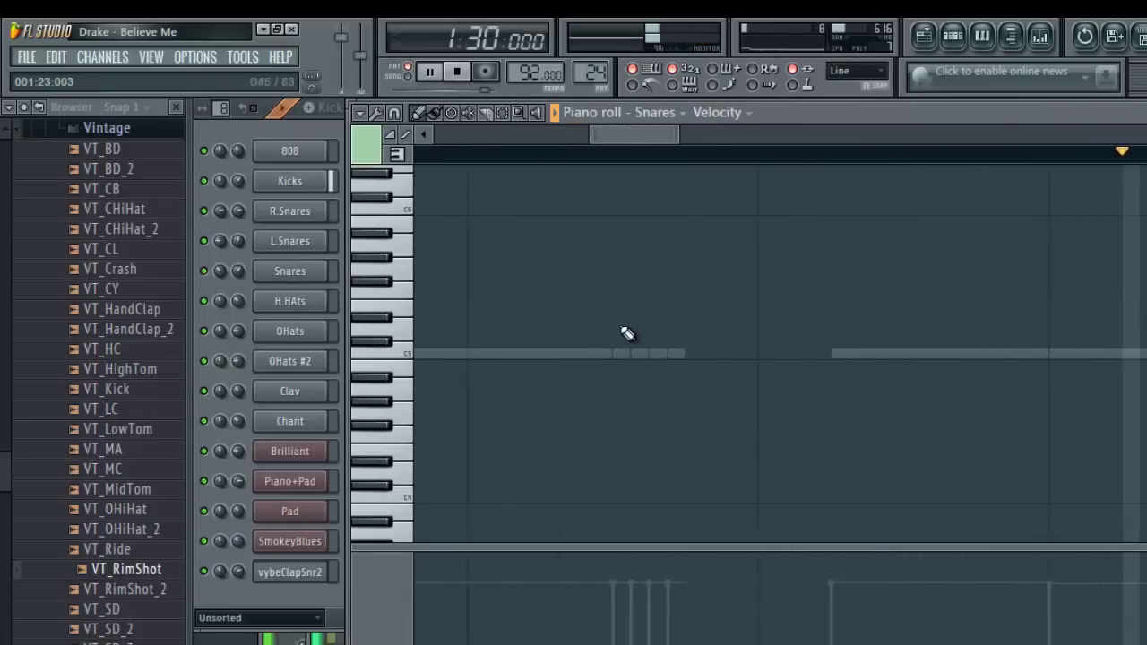
{"action": "left_click", "coordinate": [619, 355]}
{"action": "left_click", "coordinate": [639, 355]}
{"action": "left_click", "coordinate": [658, 354]}
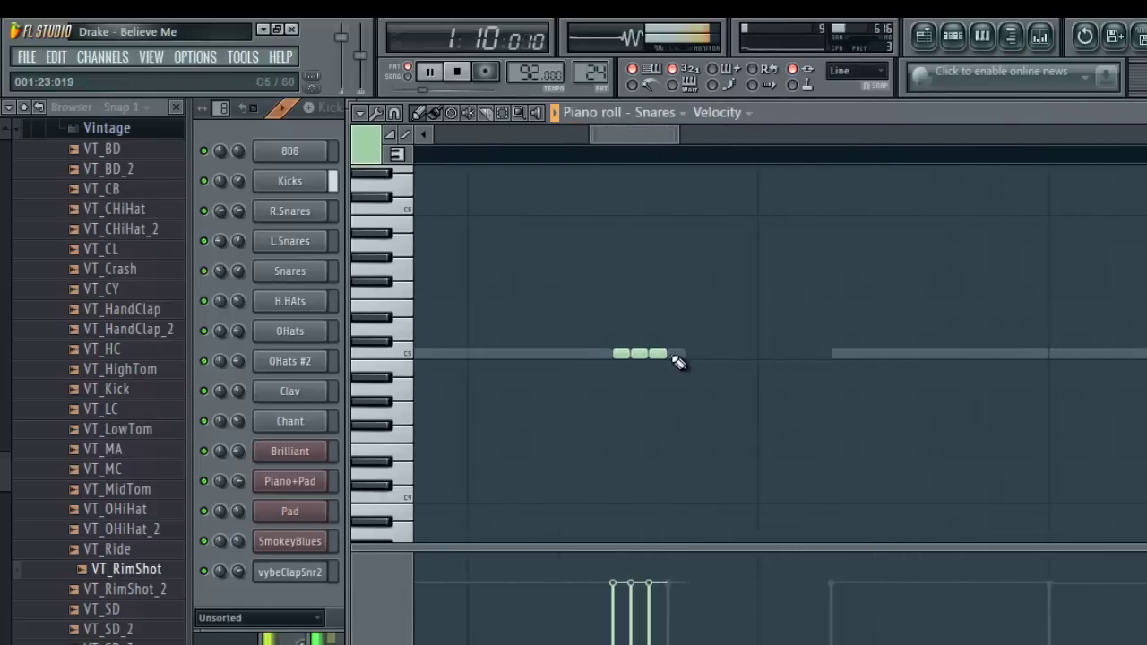
{"action": "left_click", "coordinate": [676, 355]}
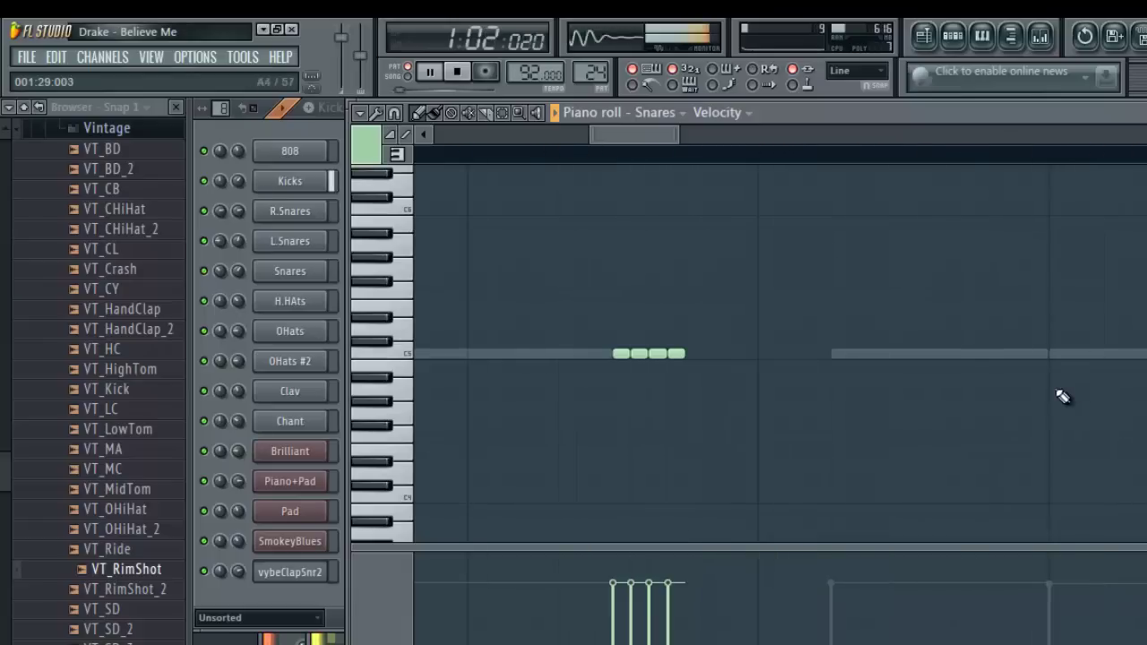
{"action": "key", "text": "Escape"}
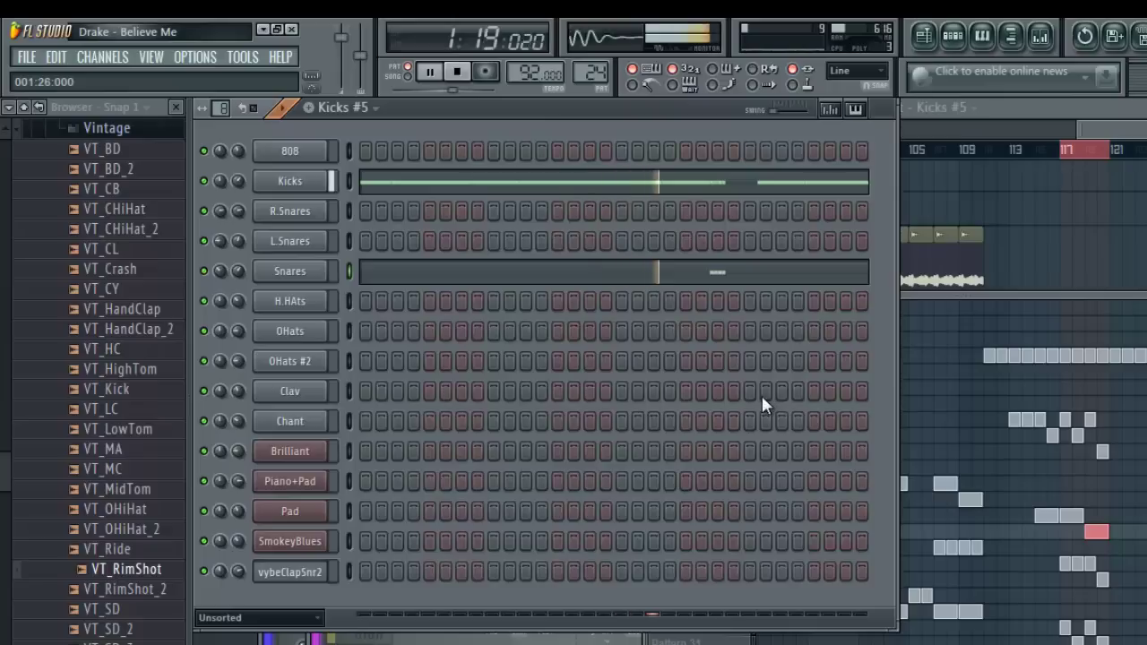
- Add a Clav hit on step 29 of Kicks #5
{"action": "left_click", "coordinate": [813, 392]}
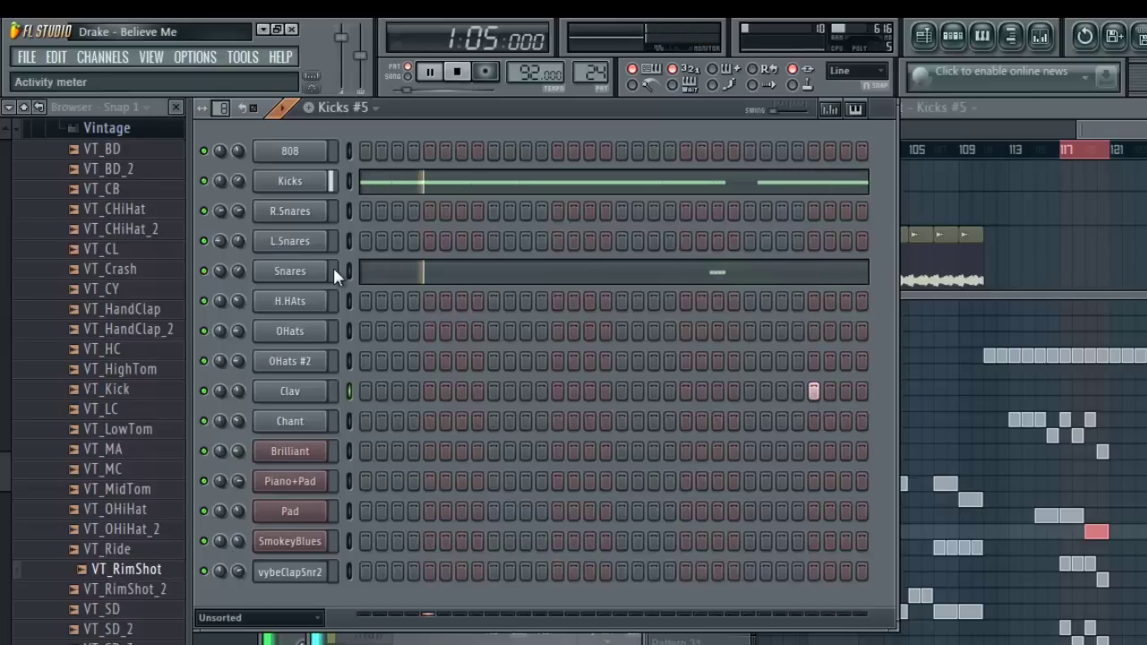
- Play the arrangement from bar 117 to check the Kicks #5 fill, including with the 808 channel muted
{"action": "left_click", "coordinate": [1070, 143]}
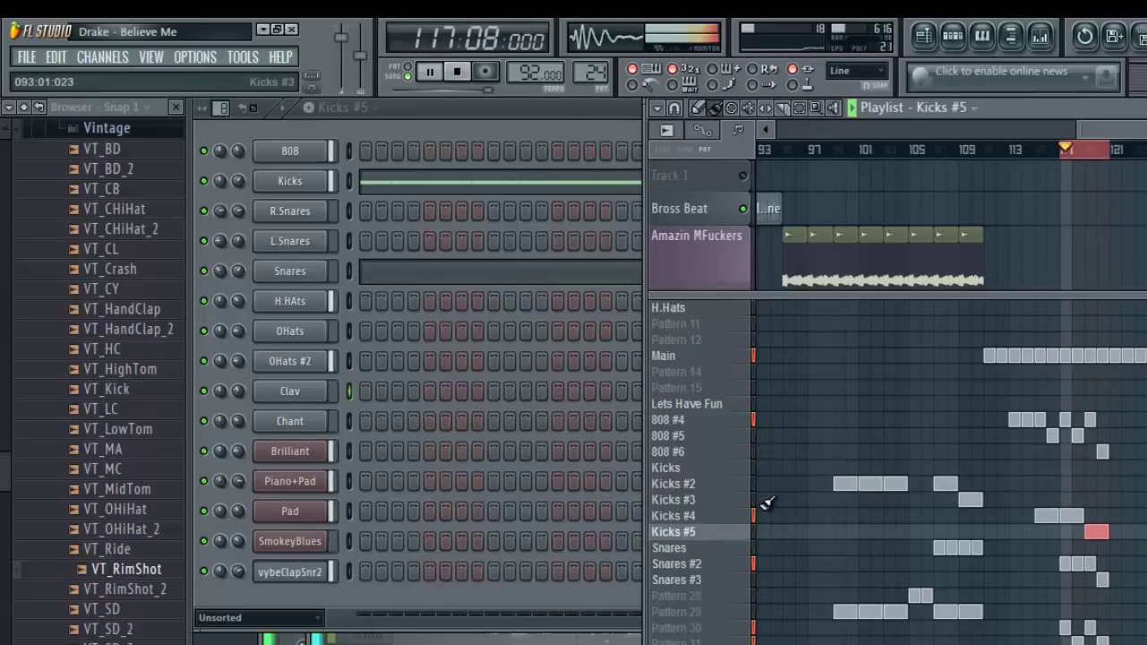
{"action": "left_click", "coordinate": [610, 102]}
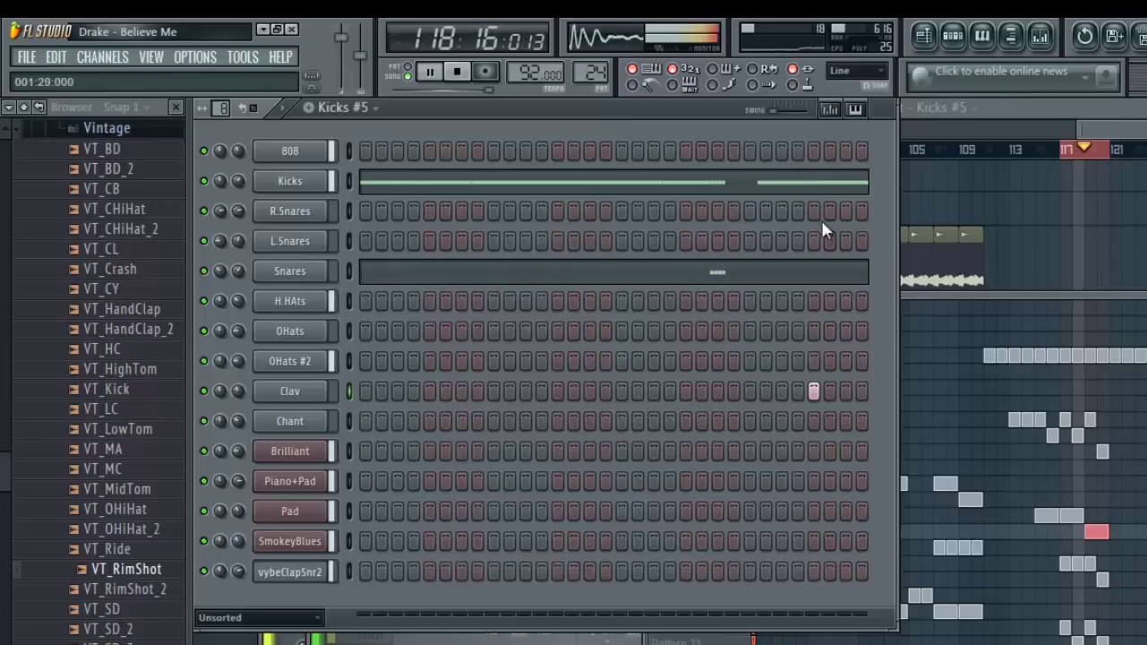
{"action": "left_click", "coordinate": [1112, 128]}
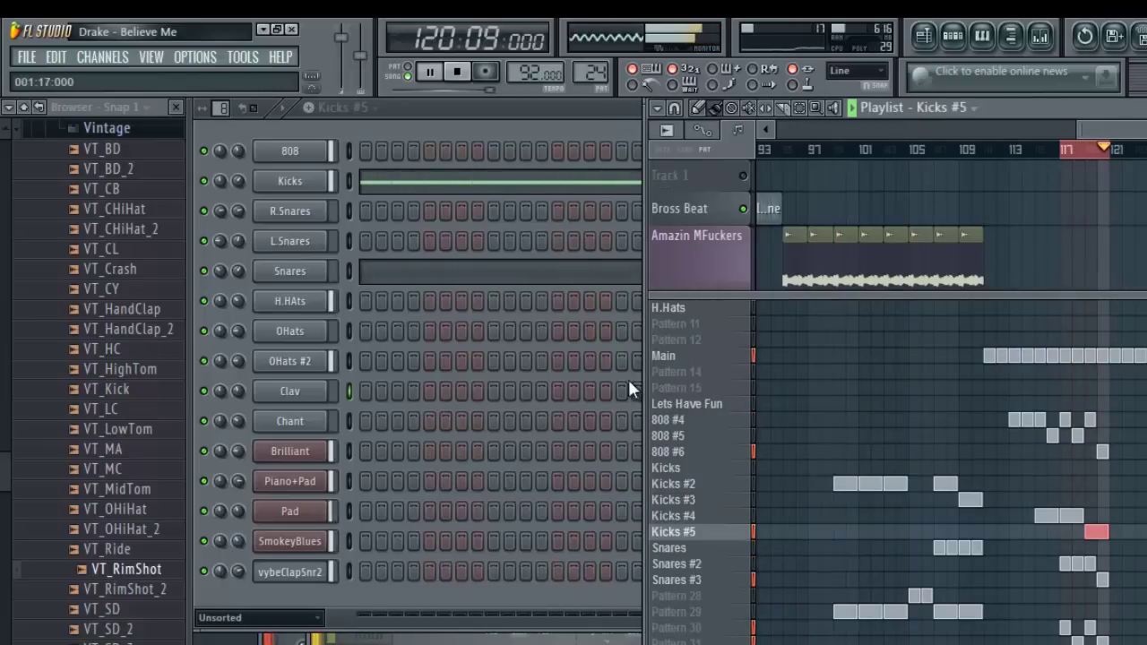
{"action": "left_click", "coordinate": [210, 154]}
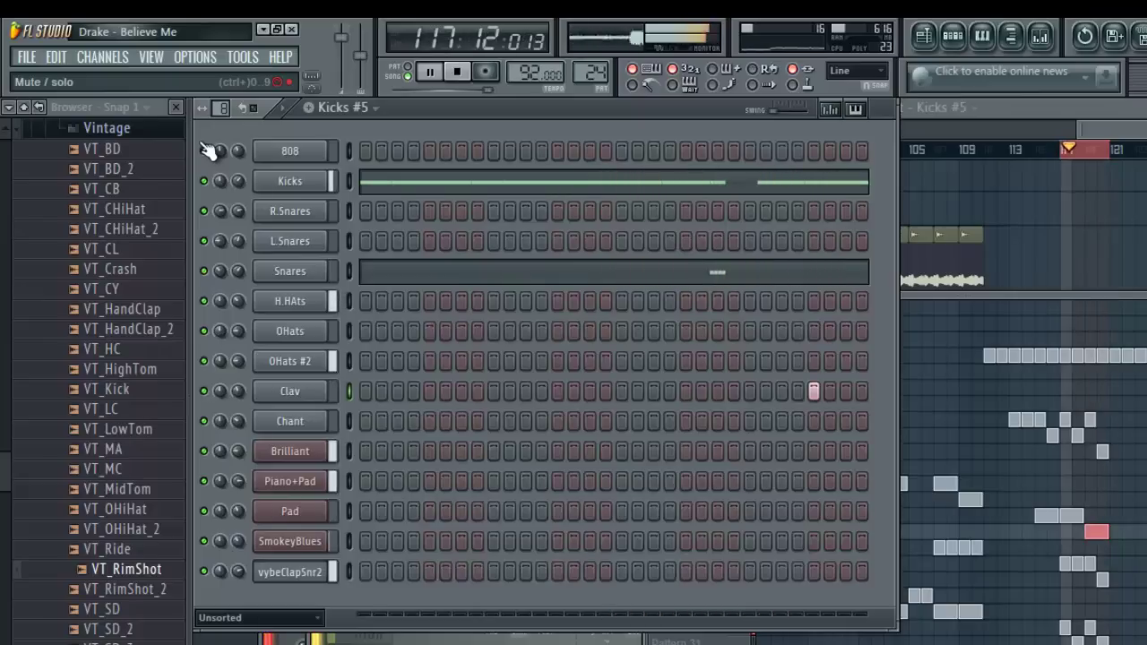
{"action": "left_click", "coordinate": [1076, 150]}
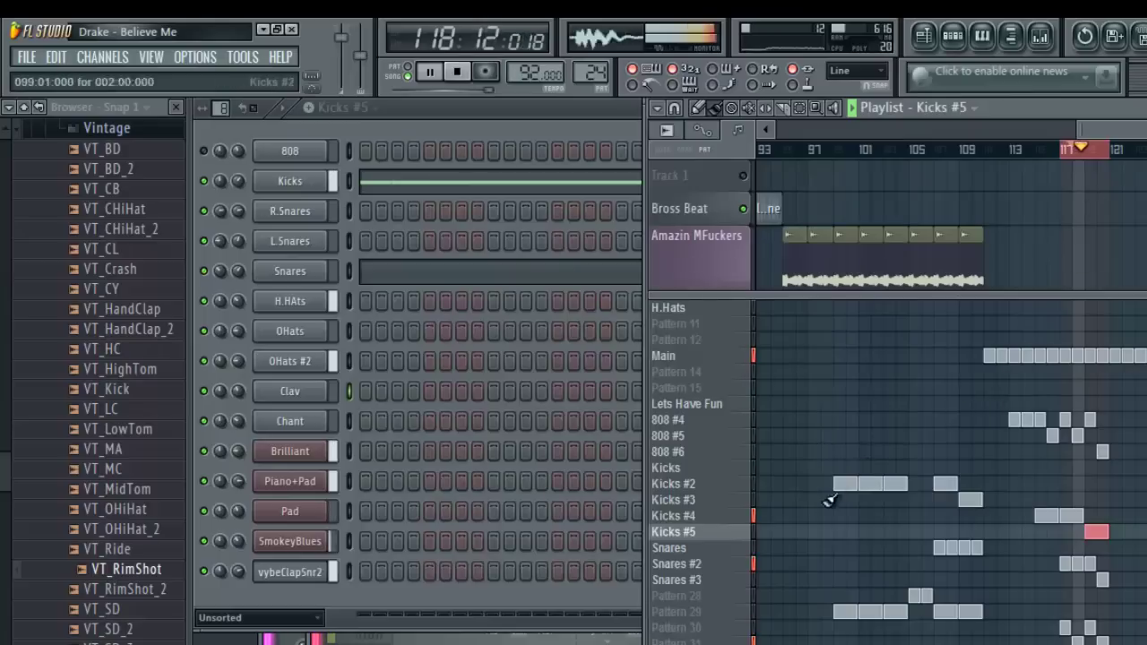
- In the 808 #6 piano roll, move the first note down to C#5 and unmute the 808 channel
{"action": "left_click", "coordinate": [706, 455]}
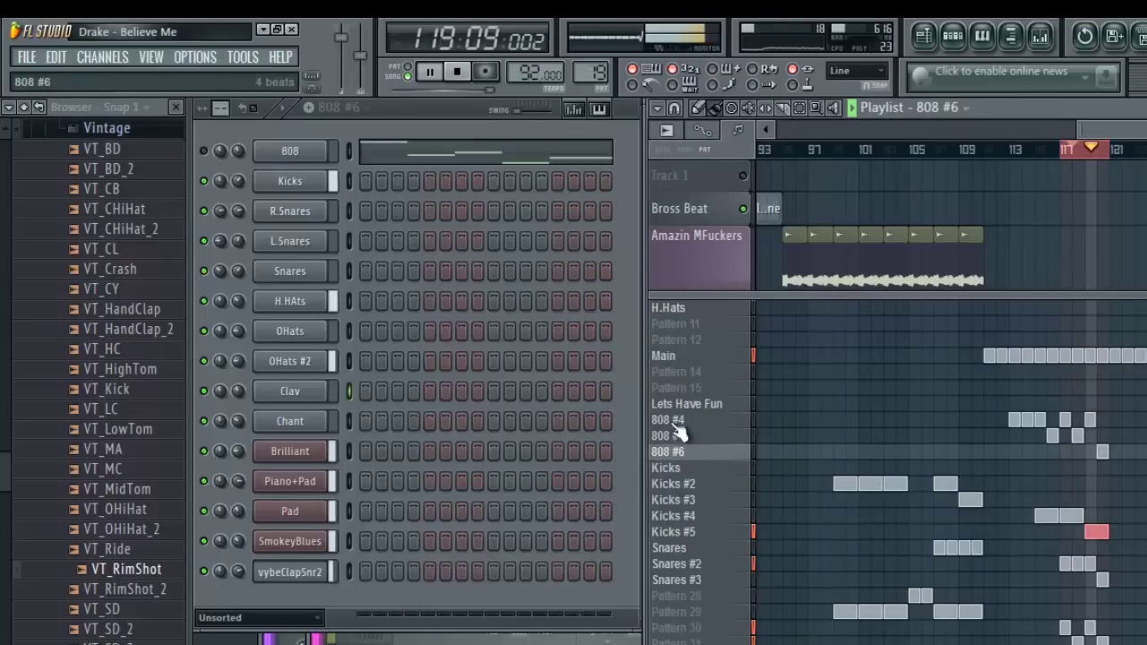
{"action": "left_click", "coordinate": [489, 163]}
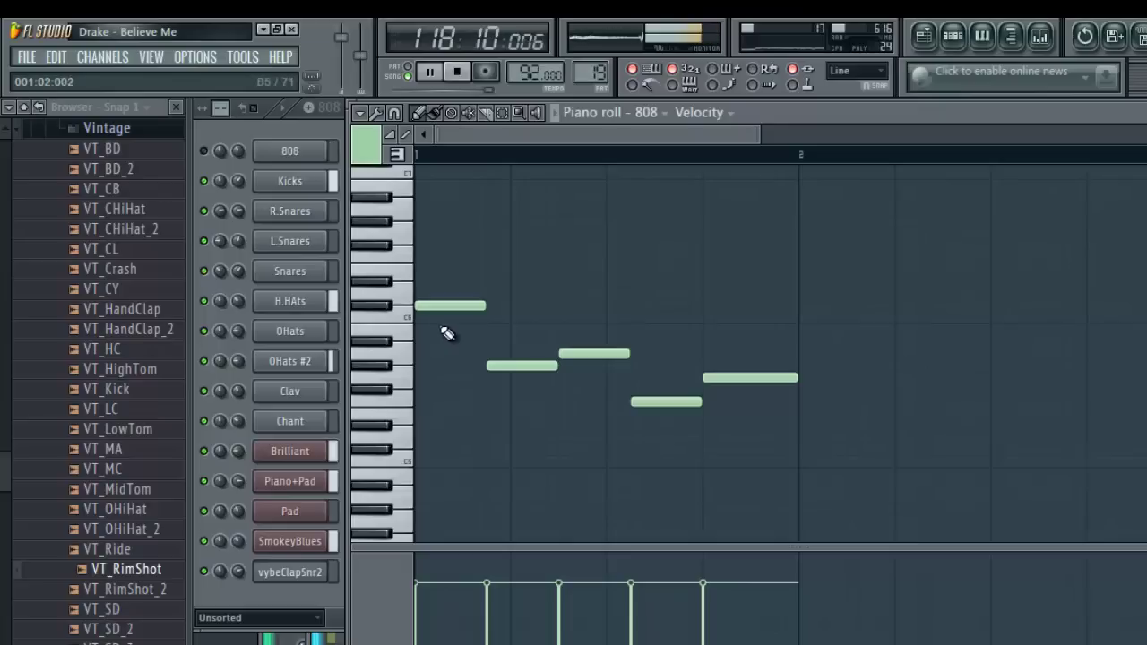
{"action": "left_click_drag", "start_coordinate": [430, 307], "coordinate": [418, 425]}
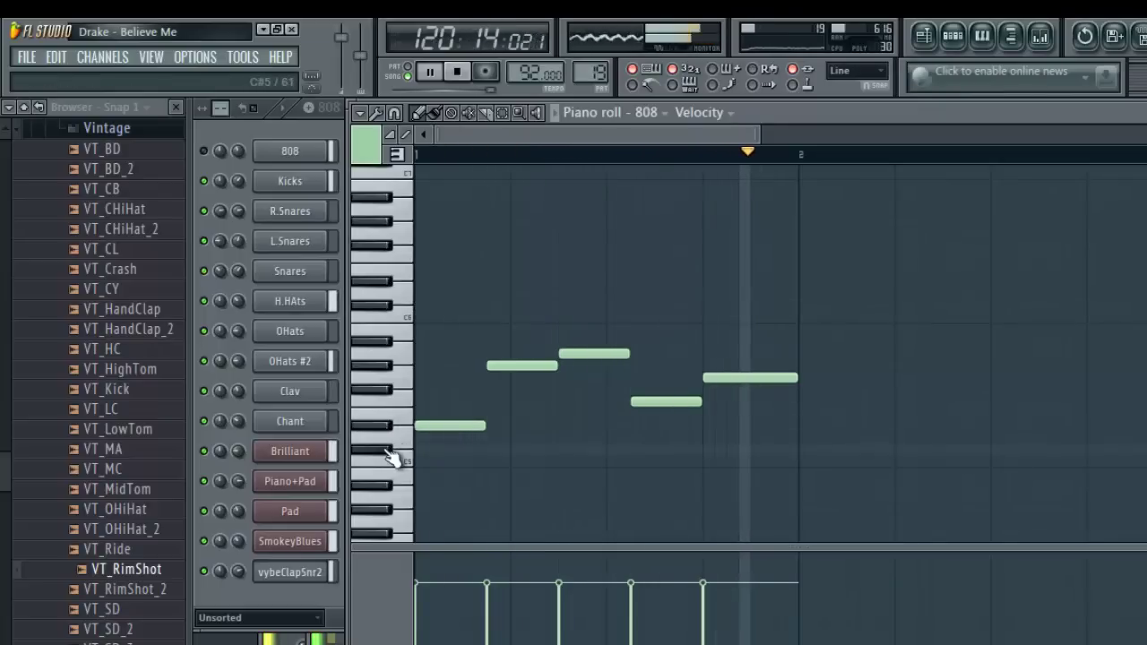
{"action": "left_click_drag", "start_coordinate": [428, 427], "coordinate": [420, 450]}
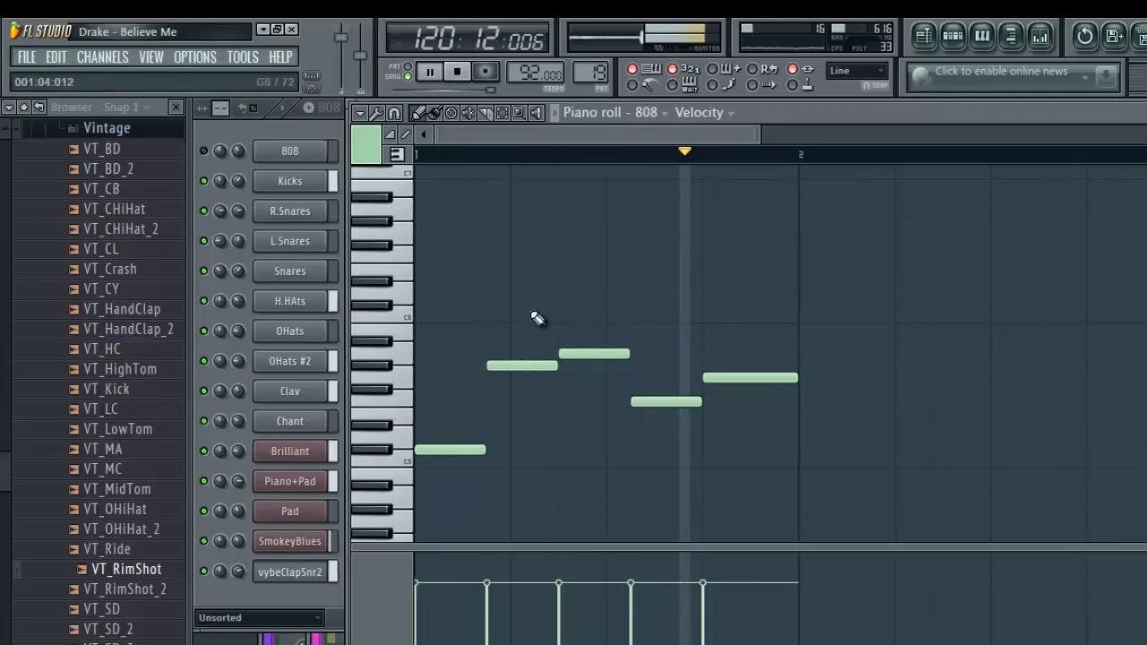
{"action": "key", "text": "Escape"}
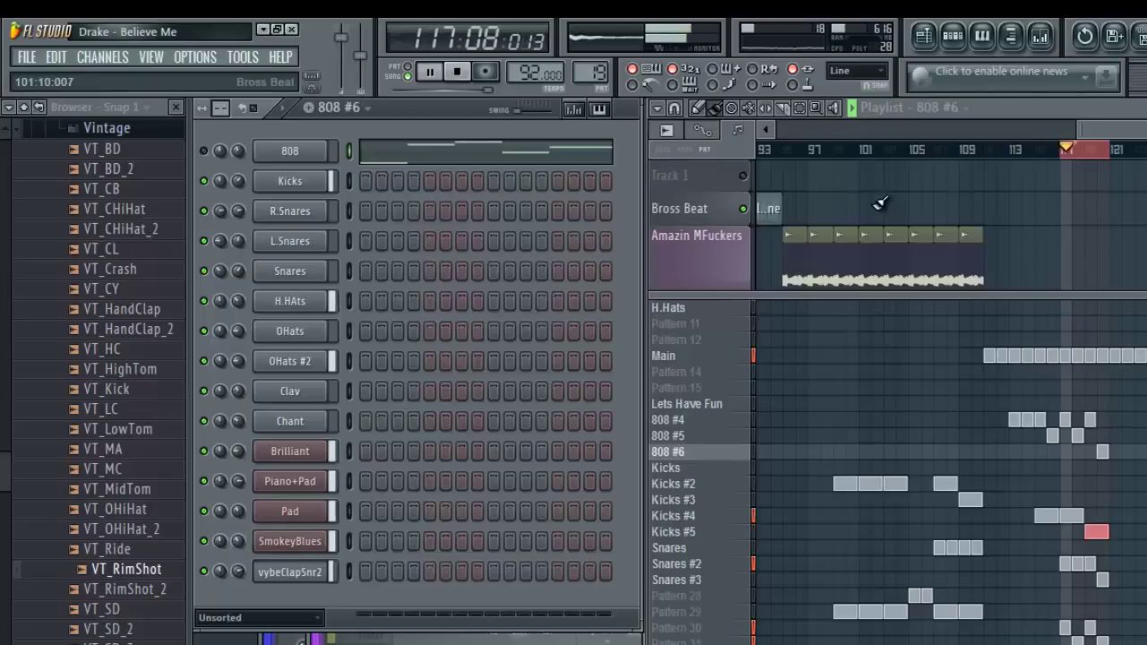
{"action": "left_click", "coordinate": [205, 152]}
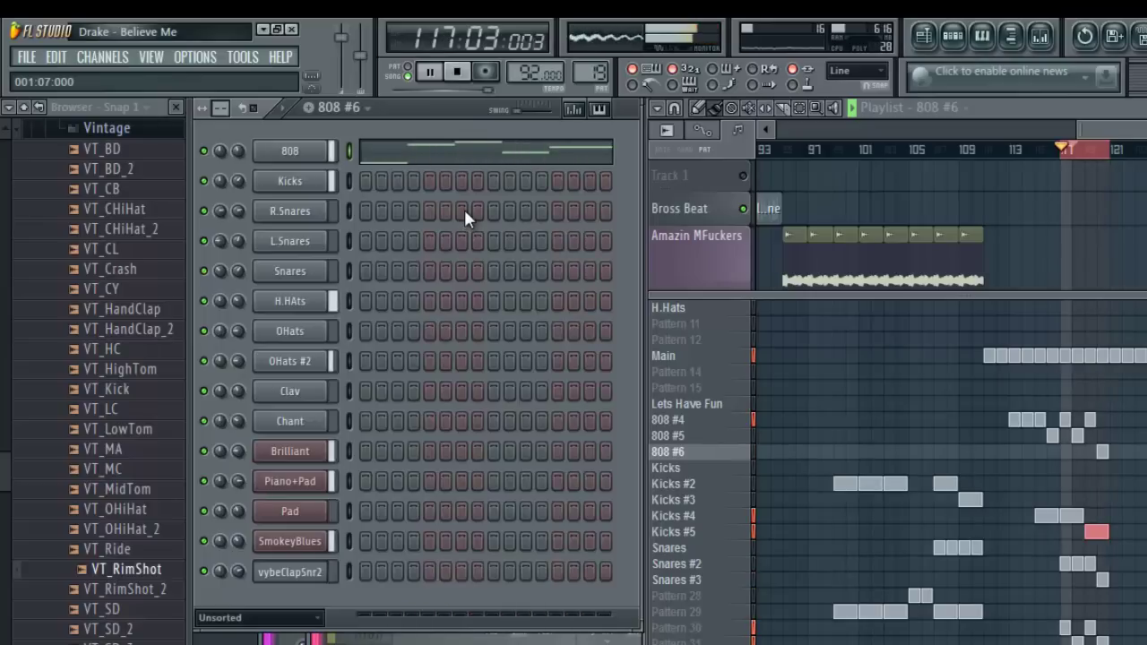
- Clone the Kicks #5 pattern and place the clone at bar 119 instead of the original
{"action": "right_click", "coordinate": [704, 536]}
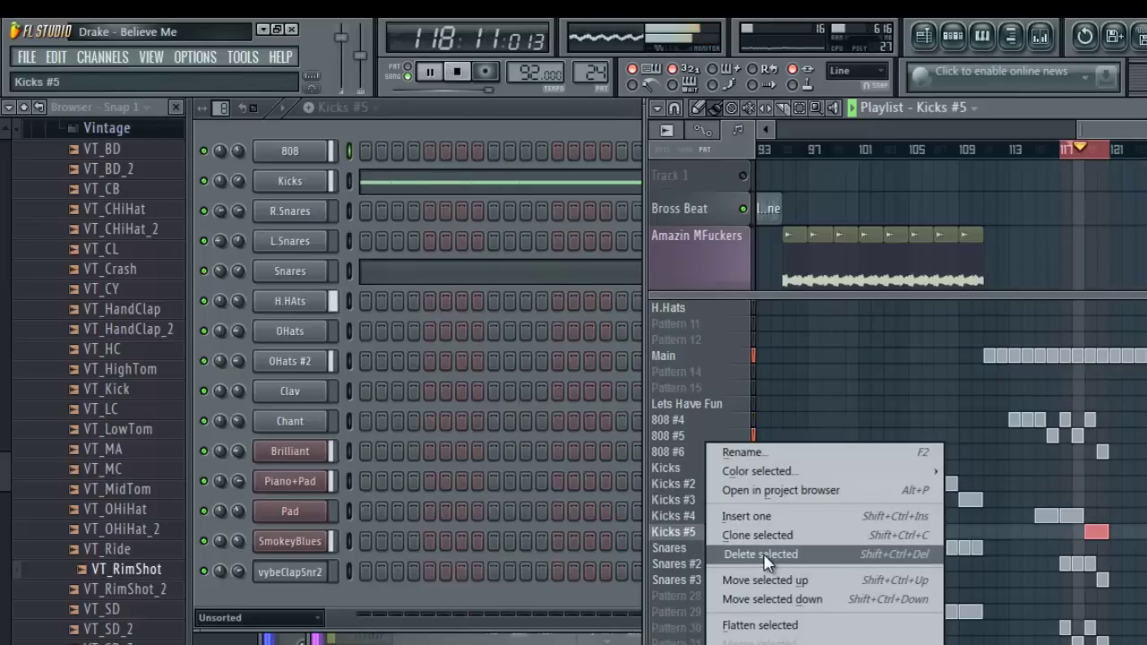
{"action": "left_click", "coordinate": [760, 535]}
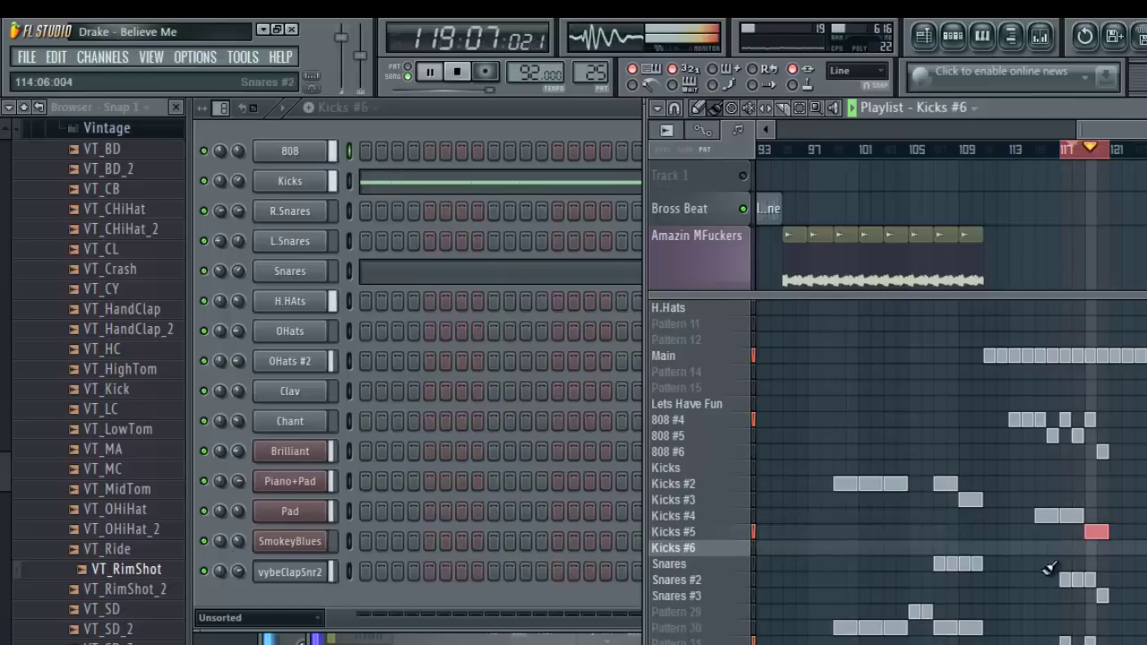
{"action": "left_click_drag", "start_coordinate": [1087, 548], "coordinate": [1088, 550]}
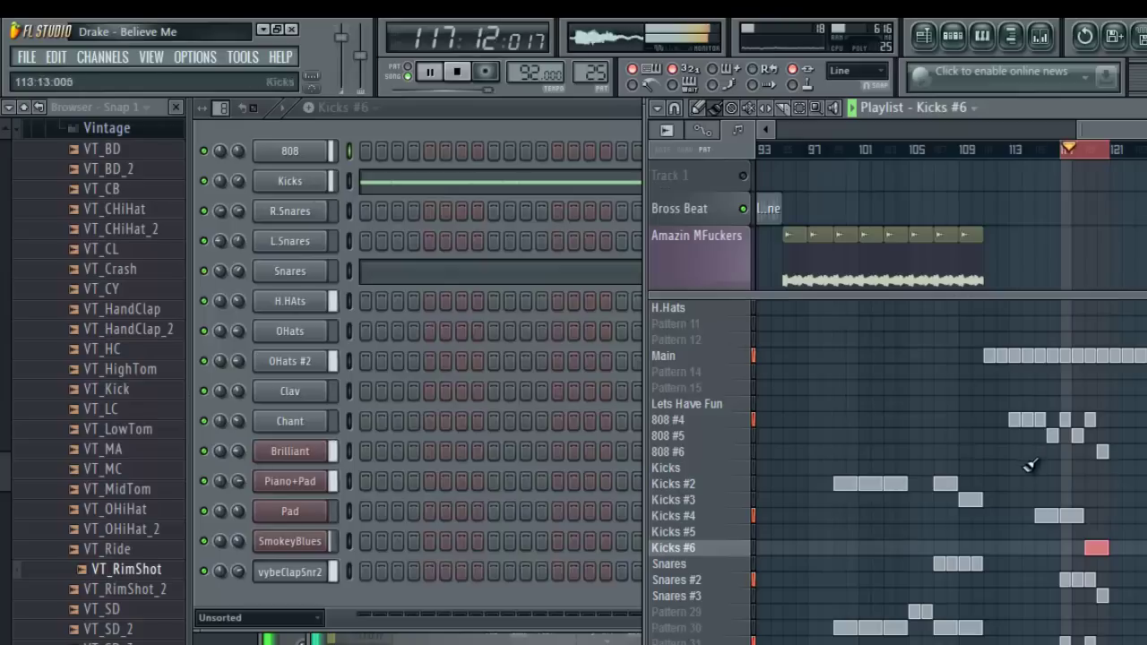
- Delete the cloned kick pattern and put the Kicks #5 clip back at bar 119
{"action": "right_click", "coordinate": [714, 560]}
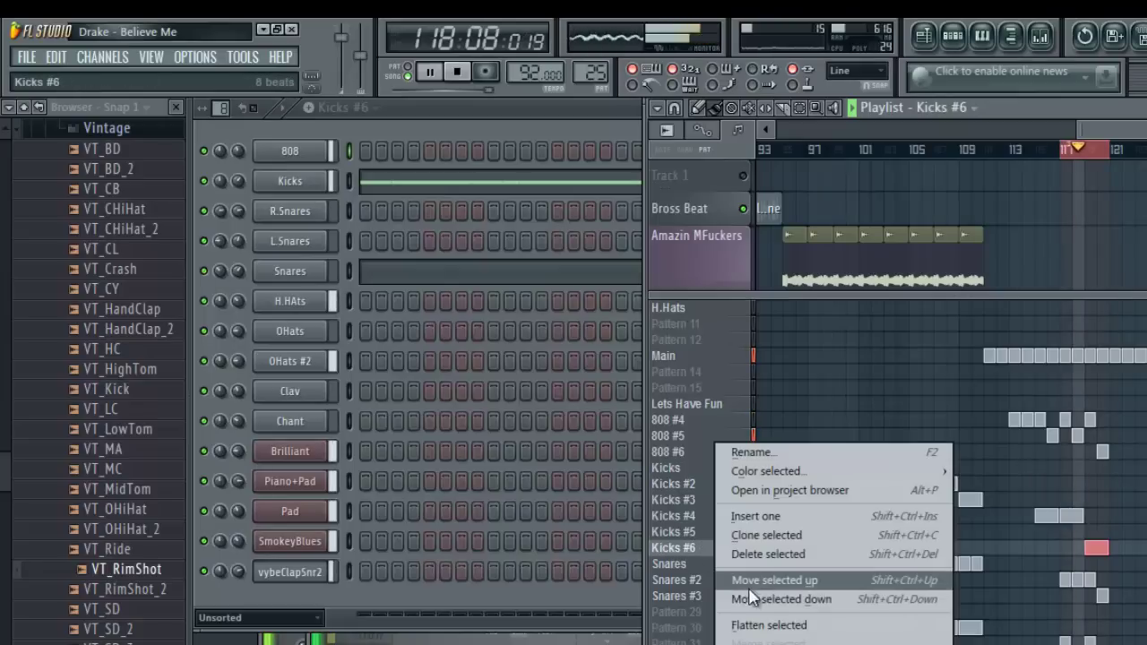
{"action": "left_click", "coordinate": [757, 476]}
{"action": "left_click", "coordinate": [741, 421]}
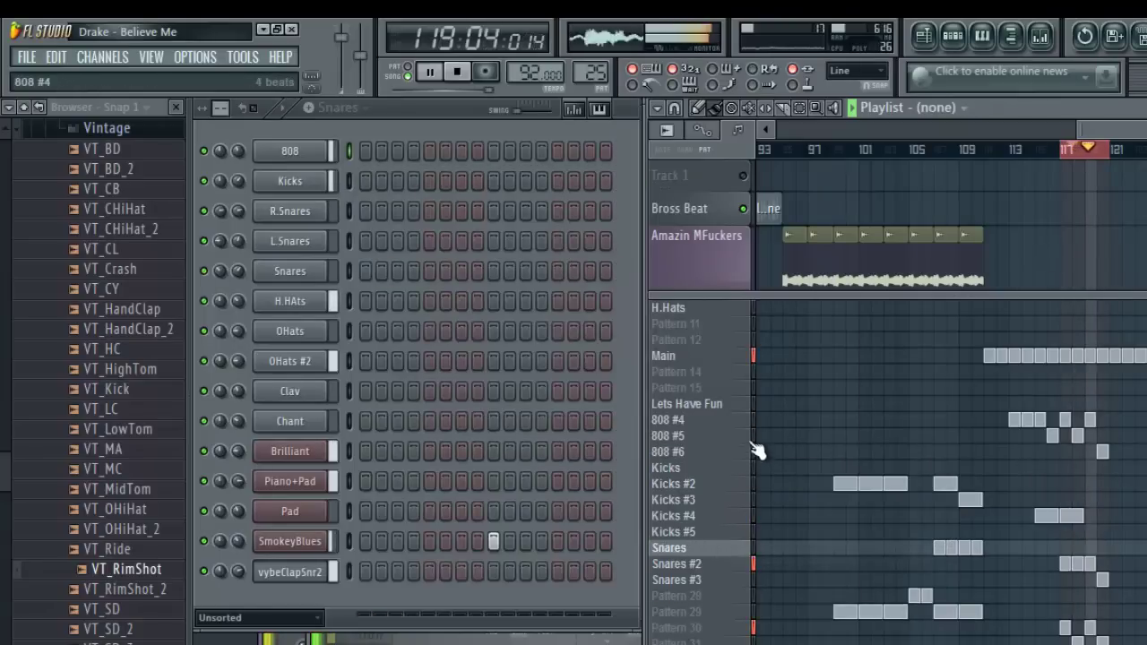
{"action": "left_click", "coordinate": [1097, 532]}
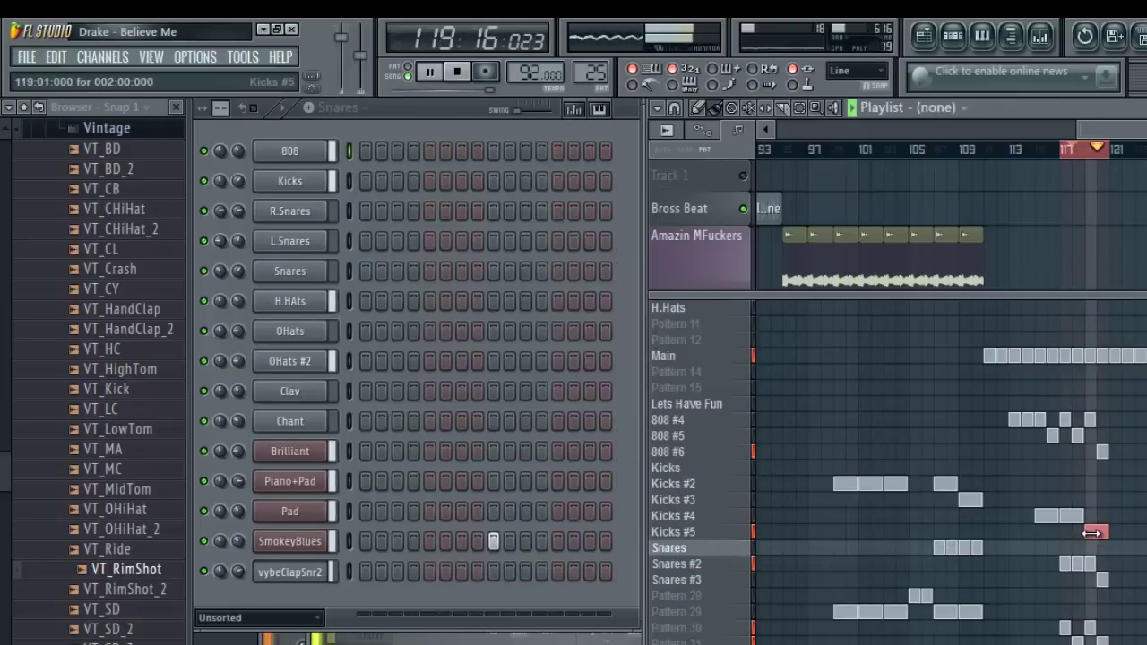
- Clone the 808 #6 pattern, swap the clone in at bar 120, and open its 808 notes in the piano roll
{"action": "left_click", "coordinate": [706, 457]}
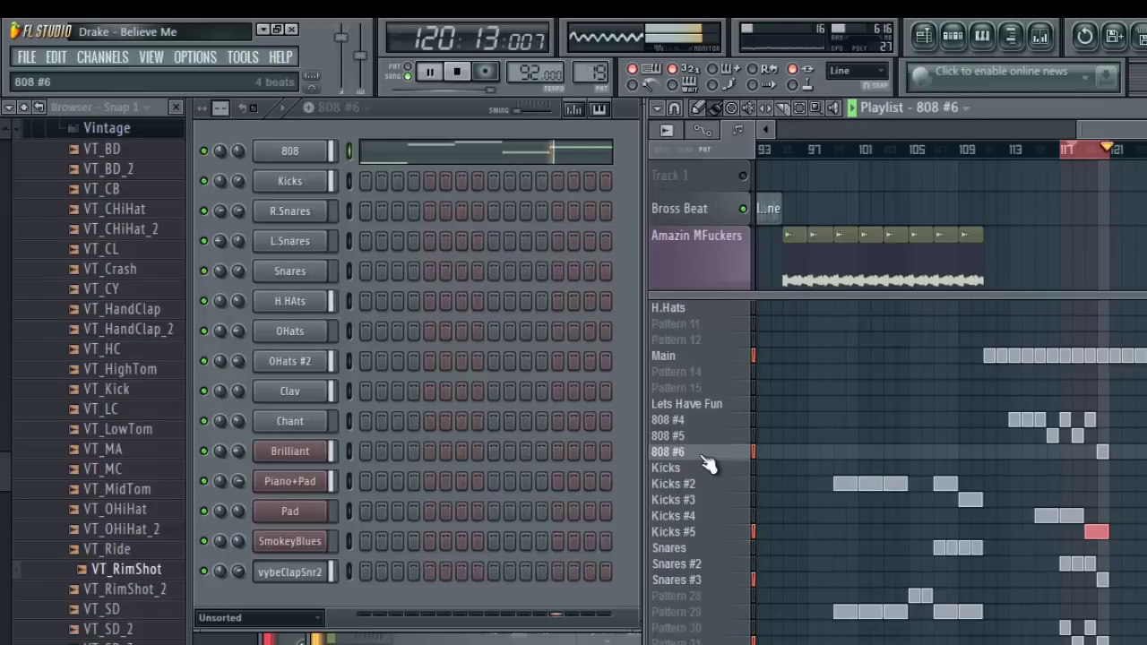
{"action": "right_click", "coordinate": [708, 457]}
{"action": "left_click", "coordinate": [762, 534]}
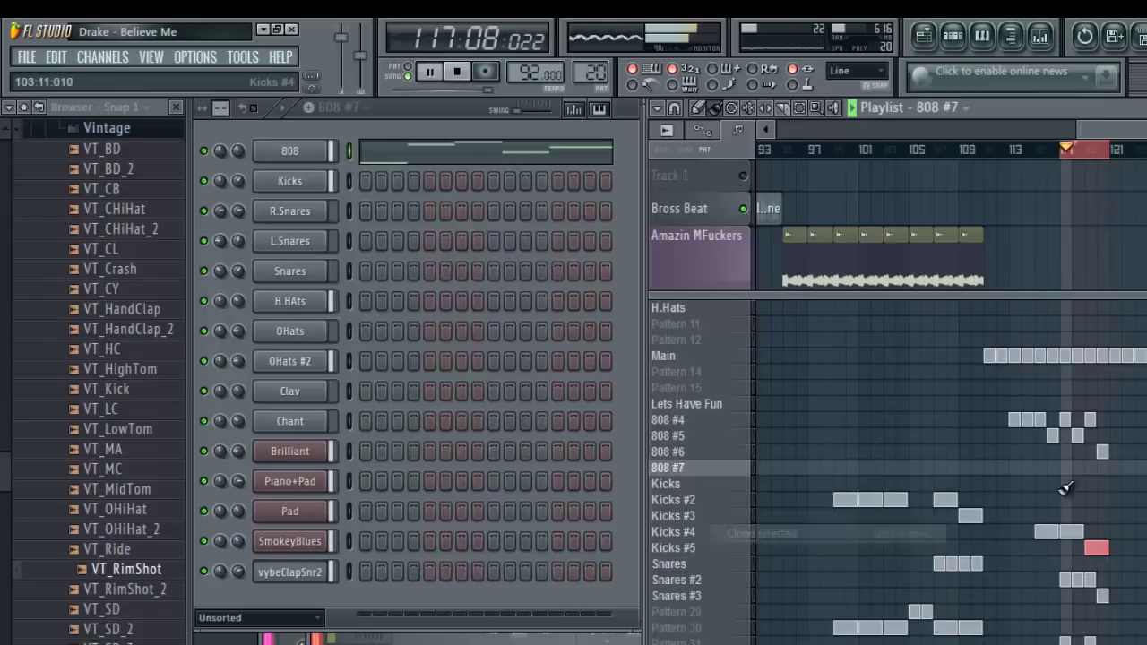
{"action": "left_click", "coordinate": [1102, 467]}
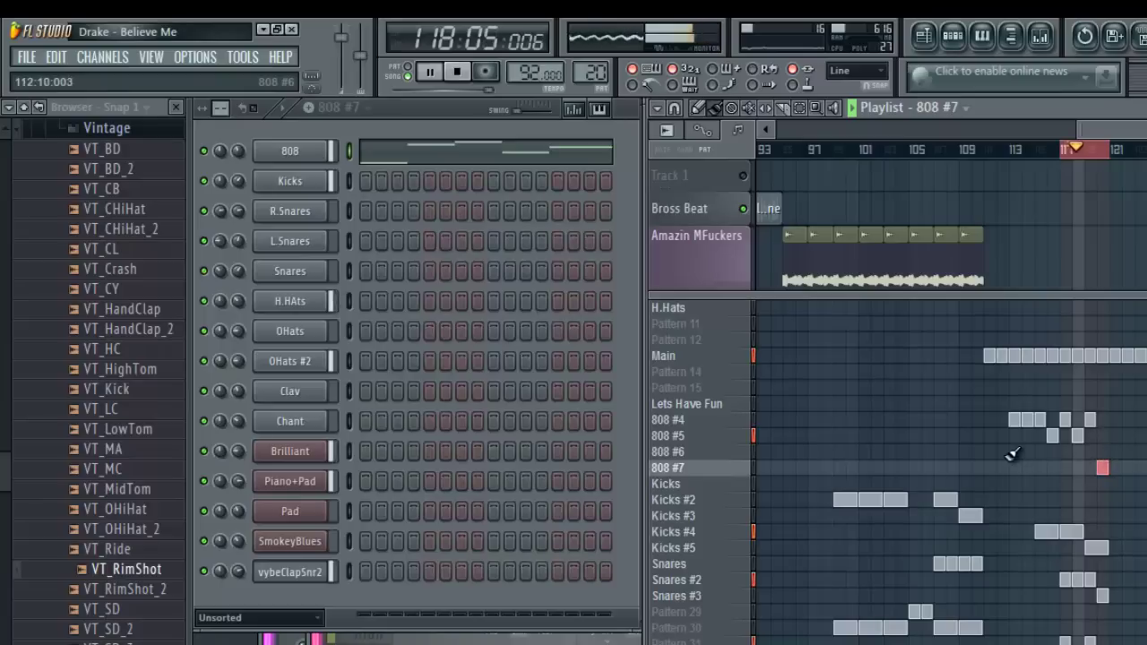
{"action": "left_click", "coordinate": [501, 160]}
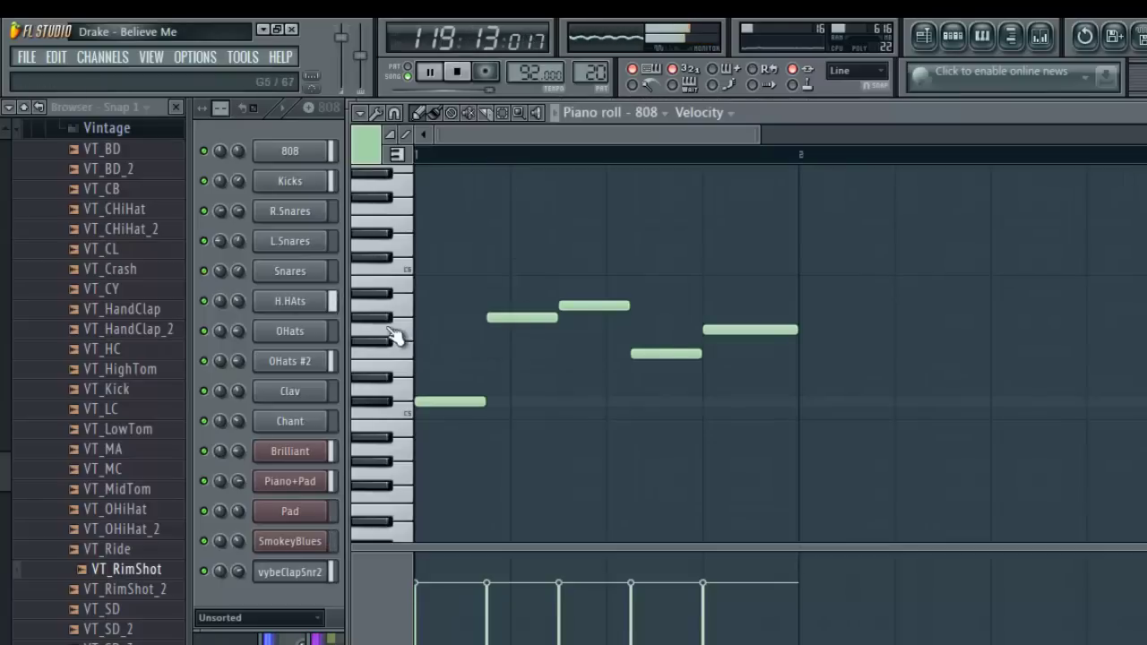
- Stop playback, audition 808 pitches on the piano roll keyboard, and resume the song
{"action": "key", "text": "space"}
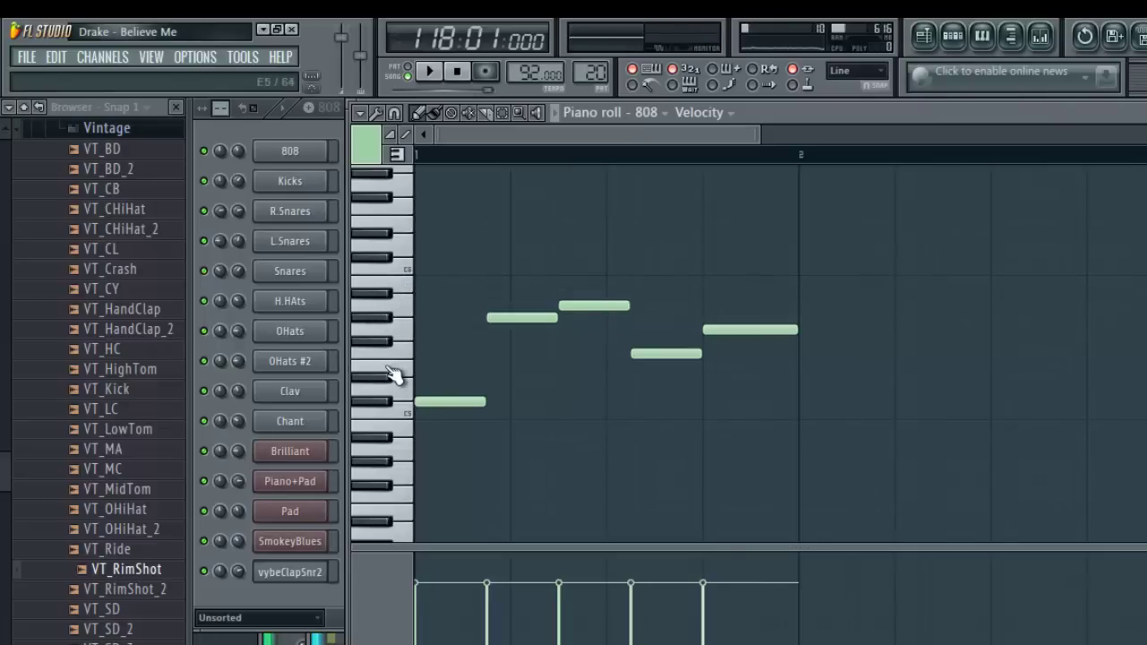
{"action": "left_click", "coordinate": [399, 247]}
{"action": "left_click", "coordinate": [399, 293]}
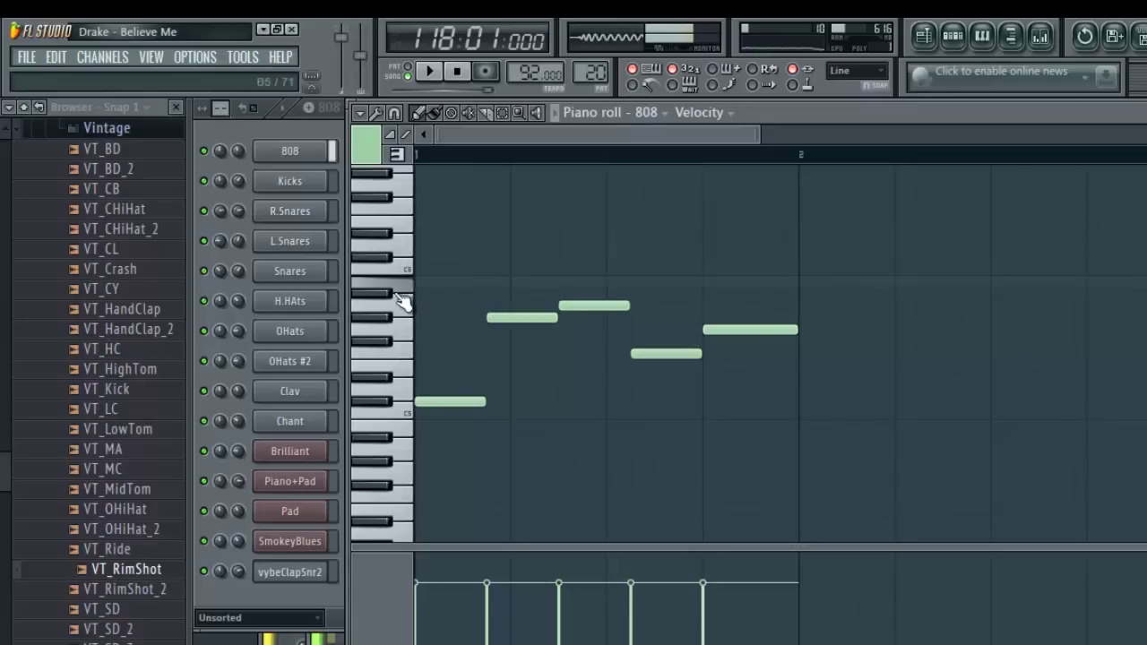
{"action": "left_click", "coordinate": [1146, 112]}
{"action": "key", "text": "space"}
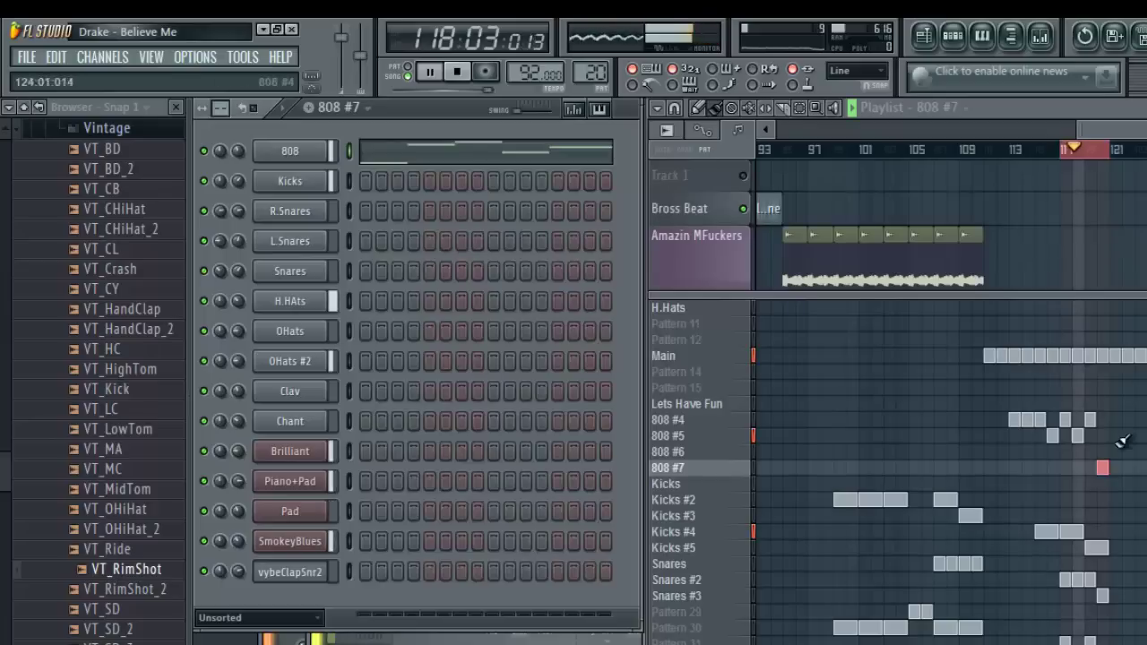
- Delete the cloned 808 pattern together with its clip at bar 120
{"action": "right_click", "coordinate": [688, 470]}
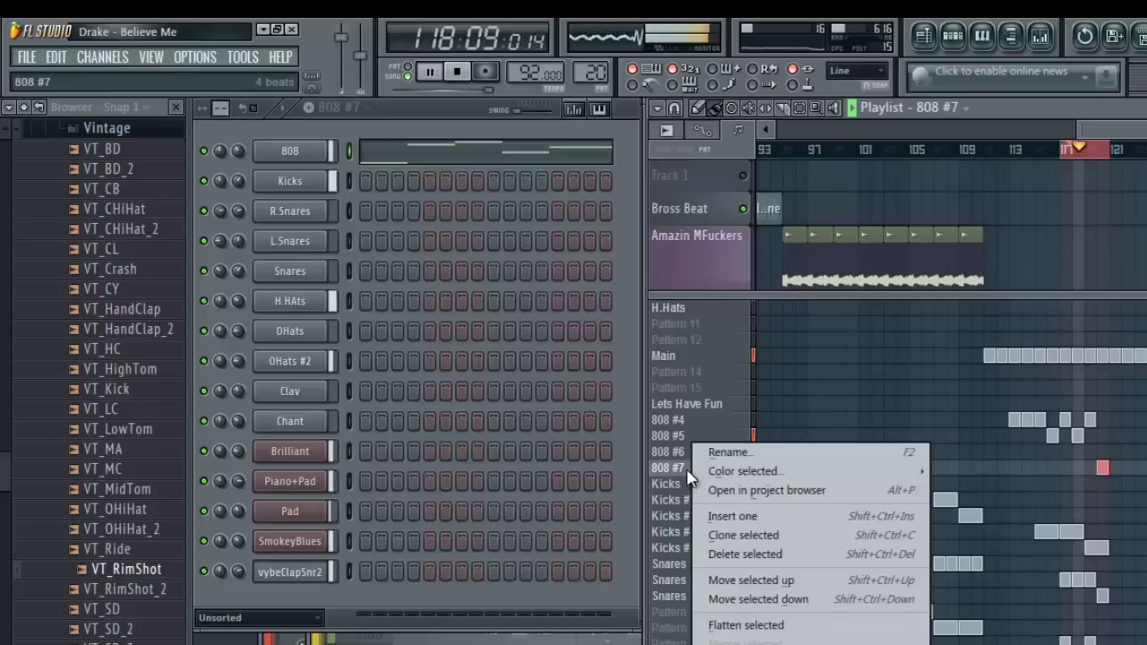
{"action": "left_click", "coordinate": [764, 554]}
{"action": "left_click", "coordinate": [755, 423]}
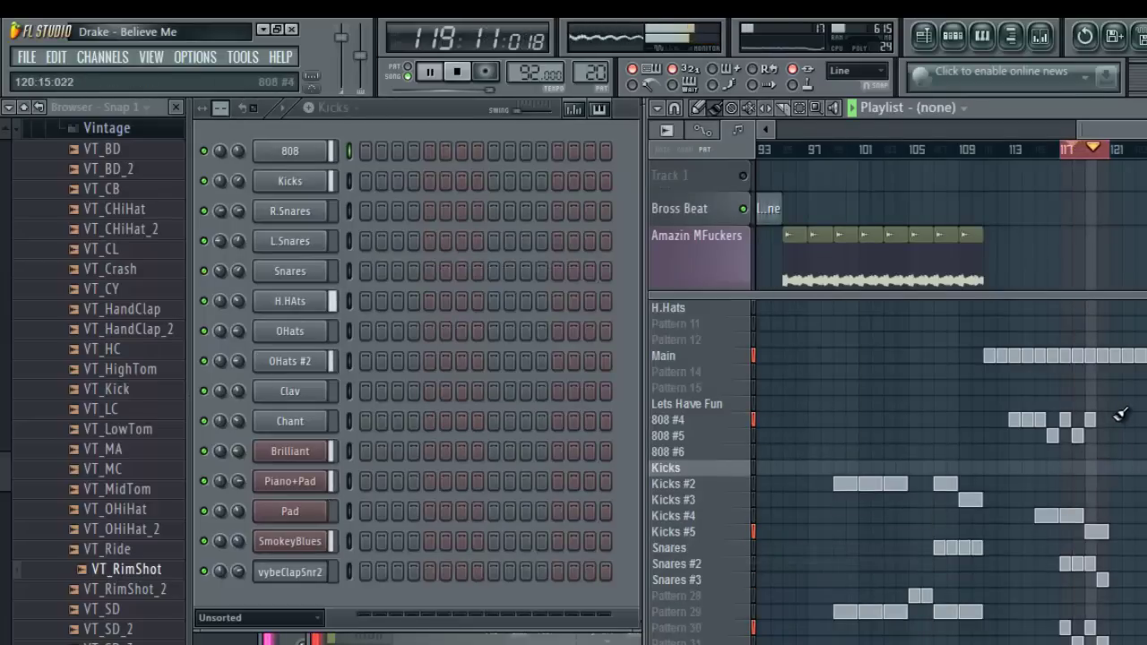
- Duplicate the drum clips of bars 117–120 so that the copies start at bar 121, and play from bar 117
{"action": "scroll", "coordinate": [1118, 426], "scroll_direction": "down", "scroll_amount": 3}
{"action": "scroll", "coordinate": [1126, 441], "scroll_direction": "up", "scroll_amount": 2}
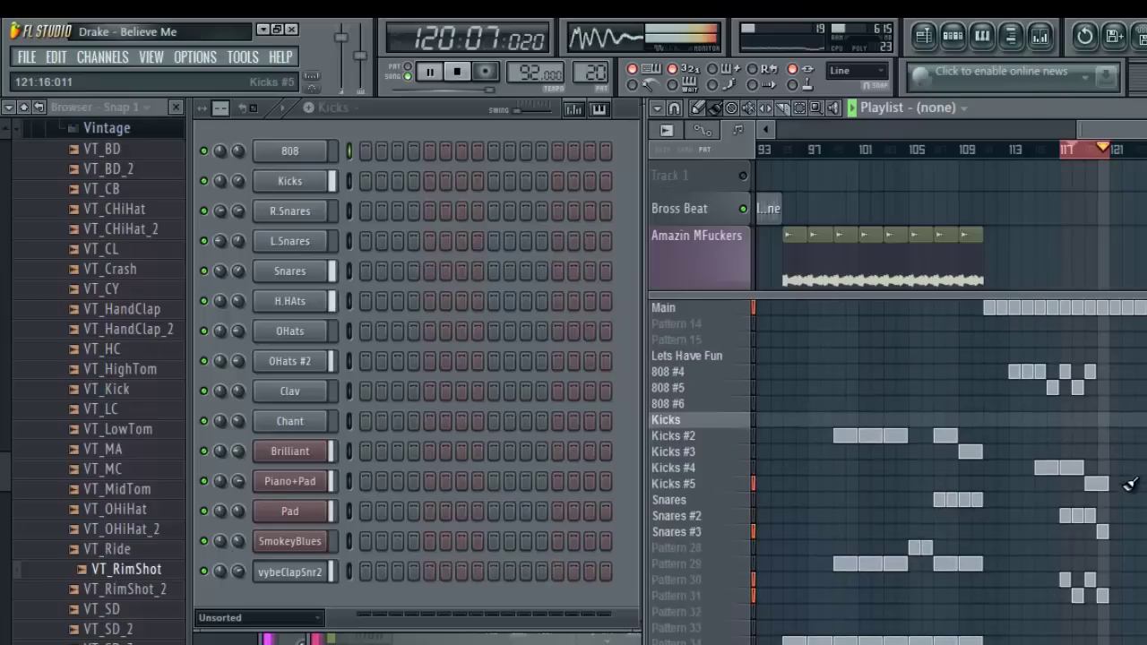
{"action": "mouse_move", "coordinate": [1129, 631]}
{"action": "left_mouse_down"}
{"action": "mouse_move", "coordinate": [1061, 335]}
{"action": "mouse_move", "coordinate": [1065, 372]}
{"action": "mouse_move", "coordinate": [1140, 377]}
{"action": "mouse_move", "coordinate": [1120, 377]}
{"action": "left_mouse_up"}
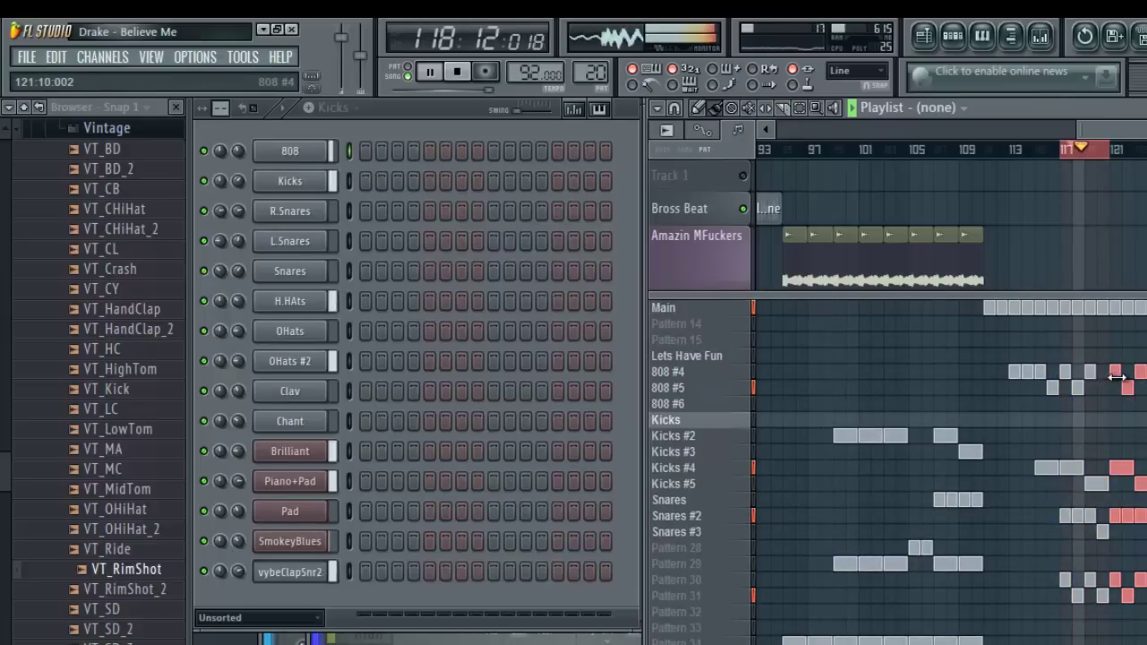
{"action": "left_click", "coordinate": [1062, 150]}
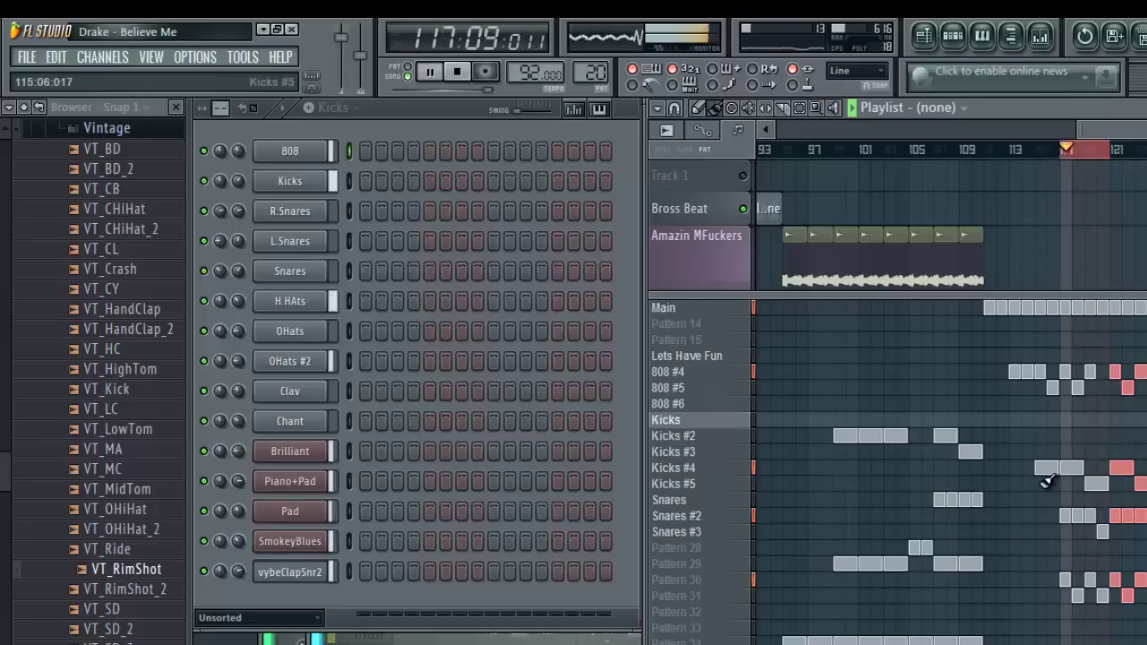
- Replace the fill clips in bars 119–120 with Kicks #4 at bar 119, and Snares #2 and 808 #4 at bar 120
{"action": "left_click", "coordinate": [1095, 468]}
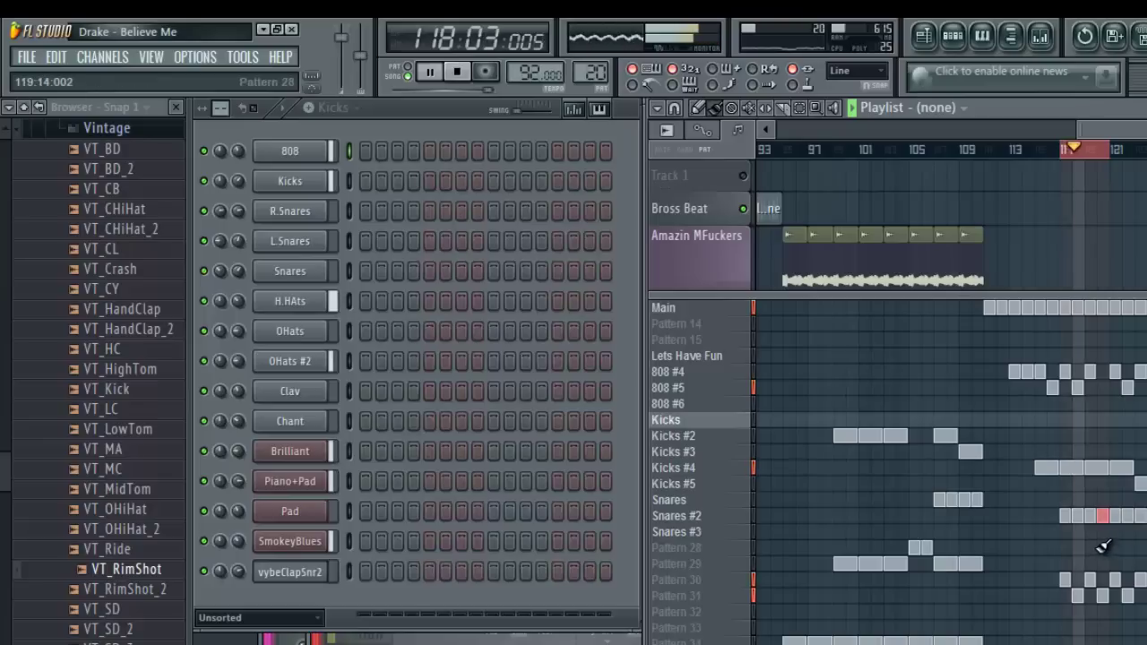
{"action": "left_click", "coordinate": [670, 389]}
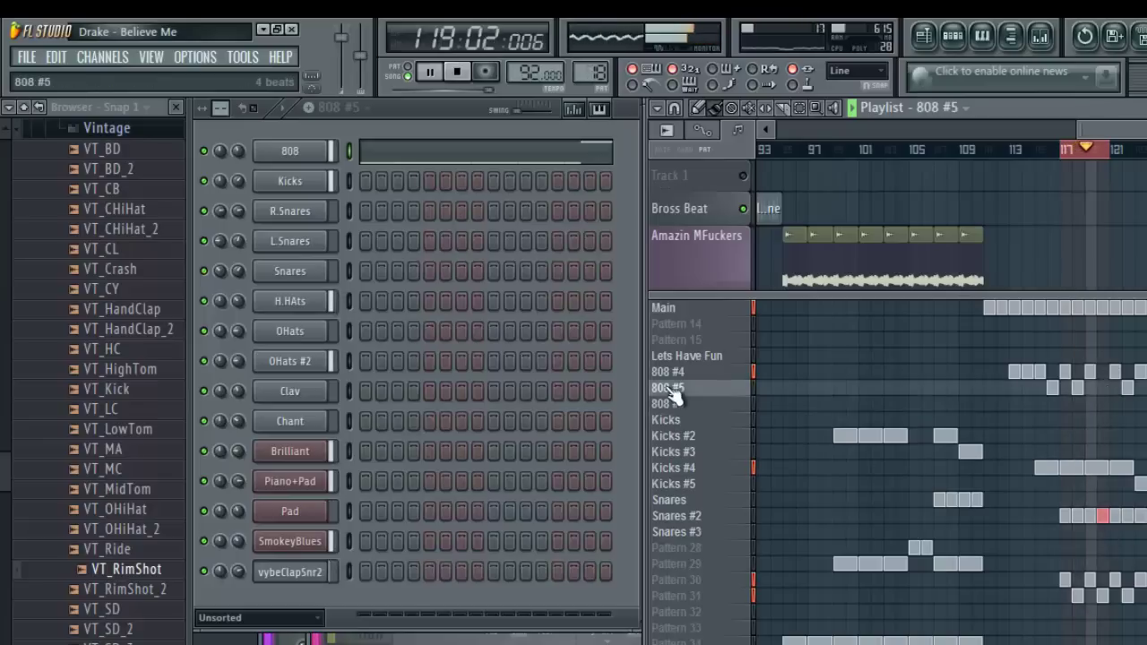
{"action": "left_click", "coordinate": [1104, 387]}
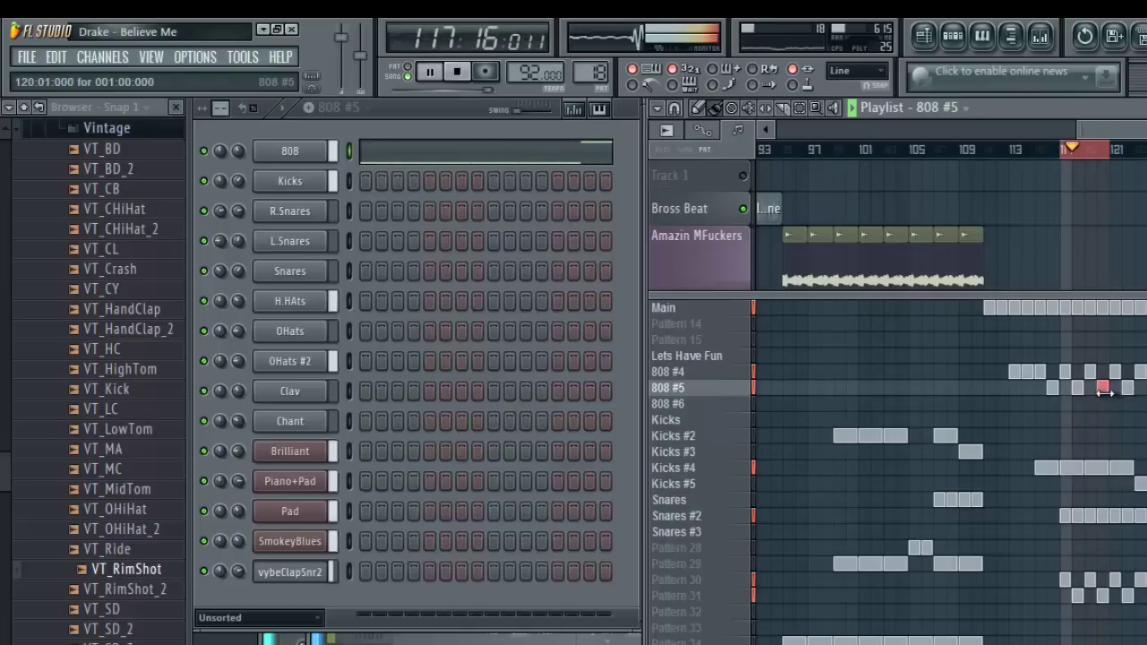
{"action": "left_click_drag", "start_coordinate": [1104, 392], "coordinate": [1114, 377]}
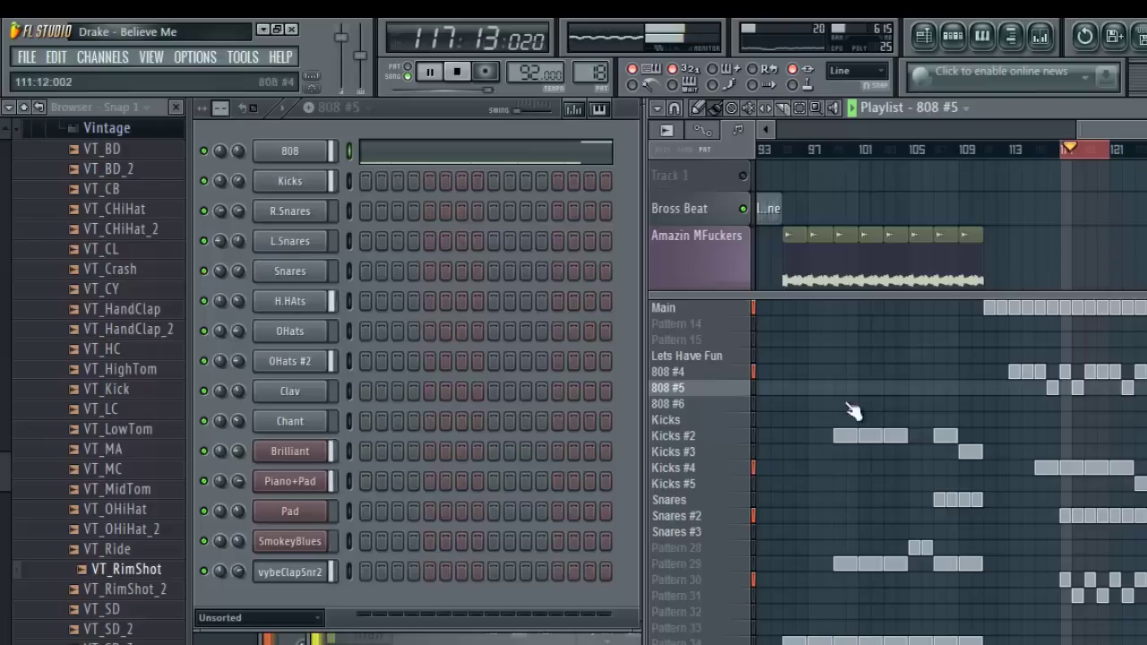
- Clone the 808 #4 pattern and replace the 808 #4 clip at bar 120 with the clone
{"action": "left_click", "coordinate": [684, 375]}
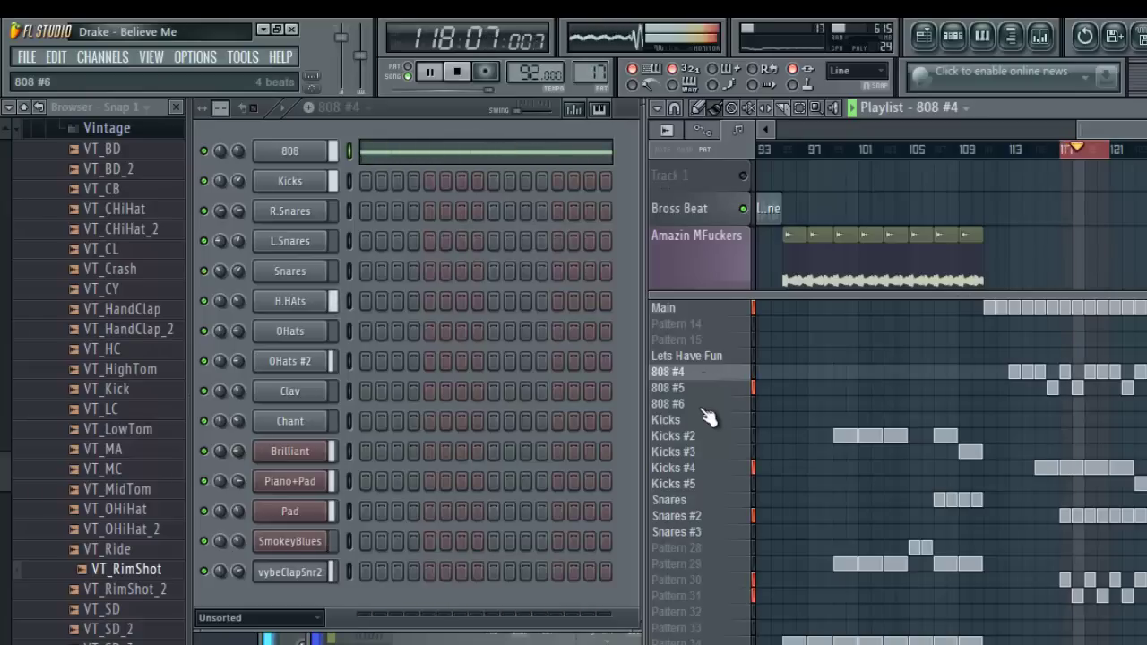
{"action": "right_click", "coordinate": [688, 373]}
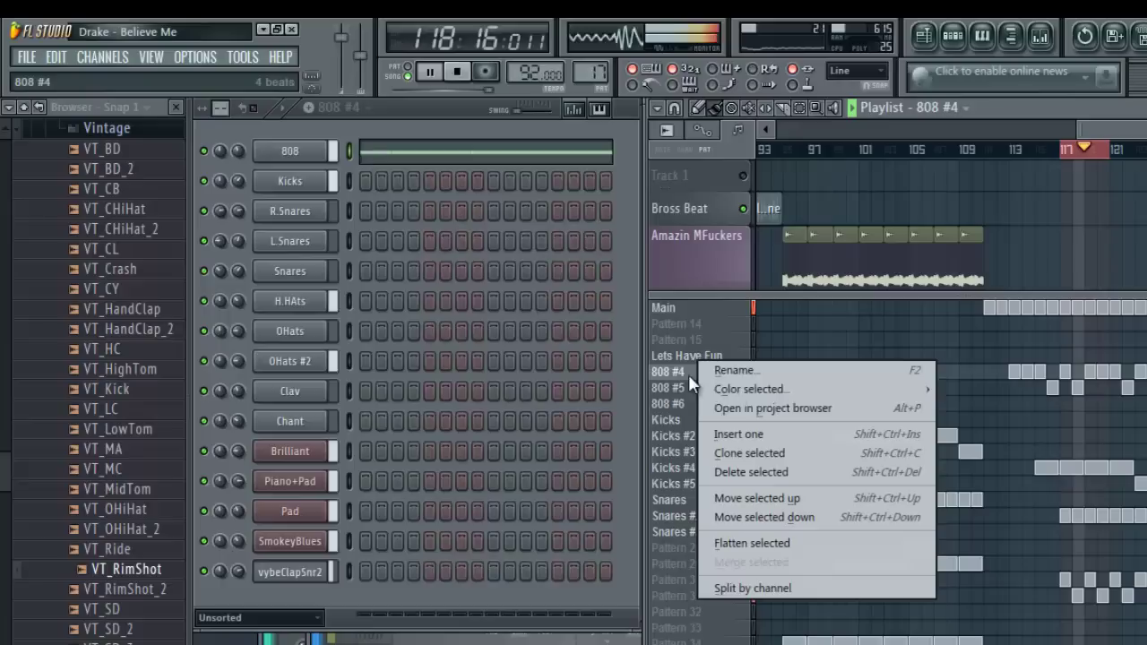
{"action": "left_click", "coordinate": [749, 453]}
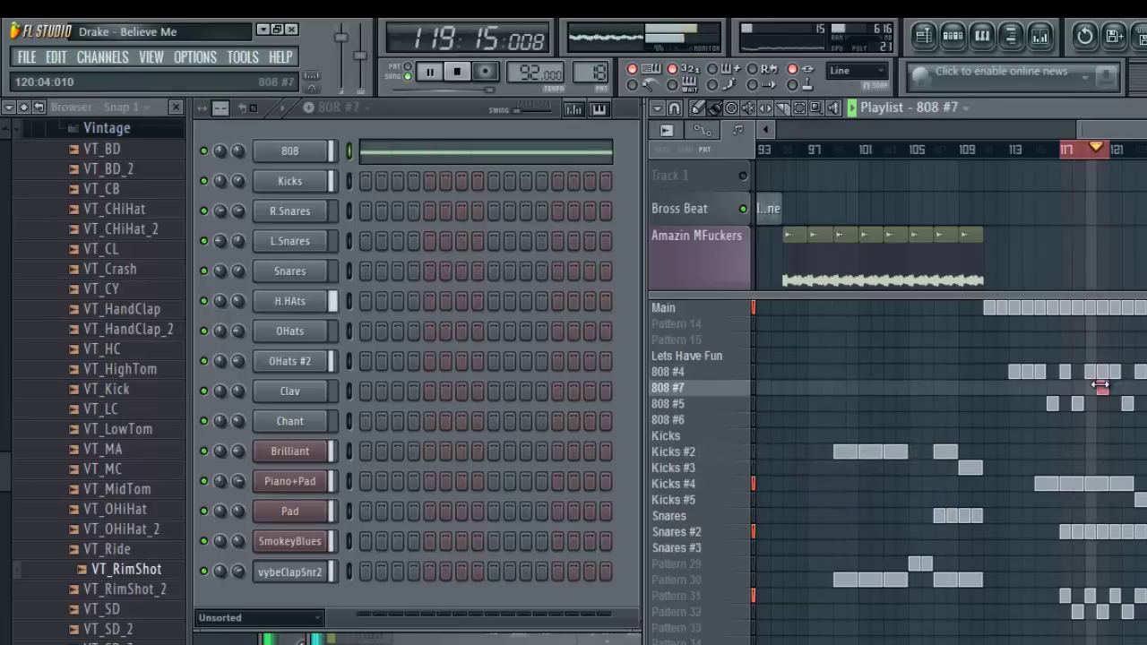
{"action": "right_click", "coordinate": [1104, 372]}
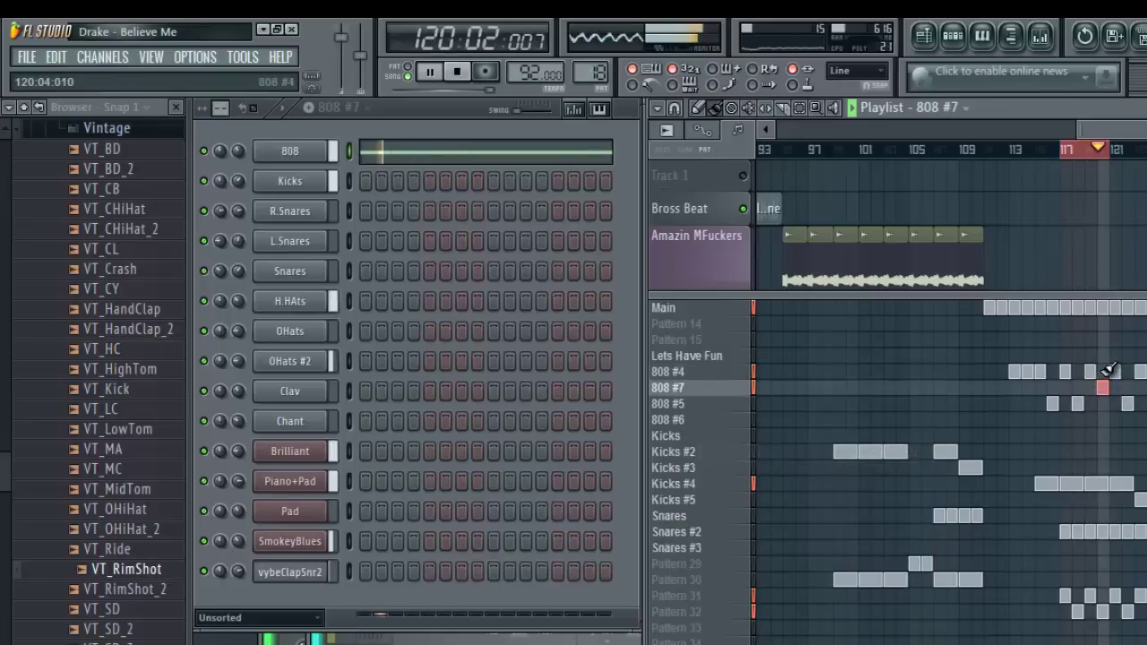
- Open the cloned pattern's 808 notes in the piano roll and audition higher pitches on its keyboard
{"action": "left_click", "coordinate": [589, 159]}
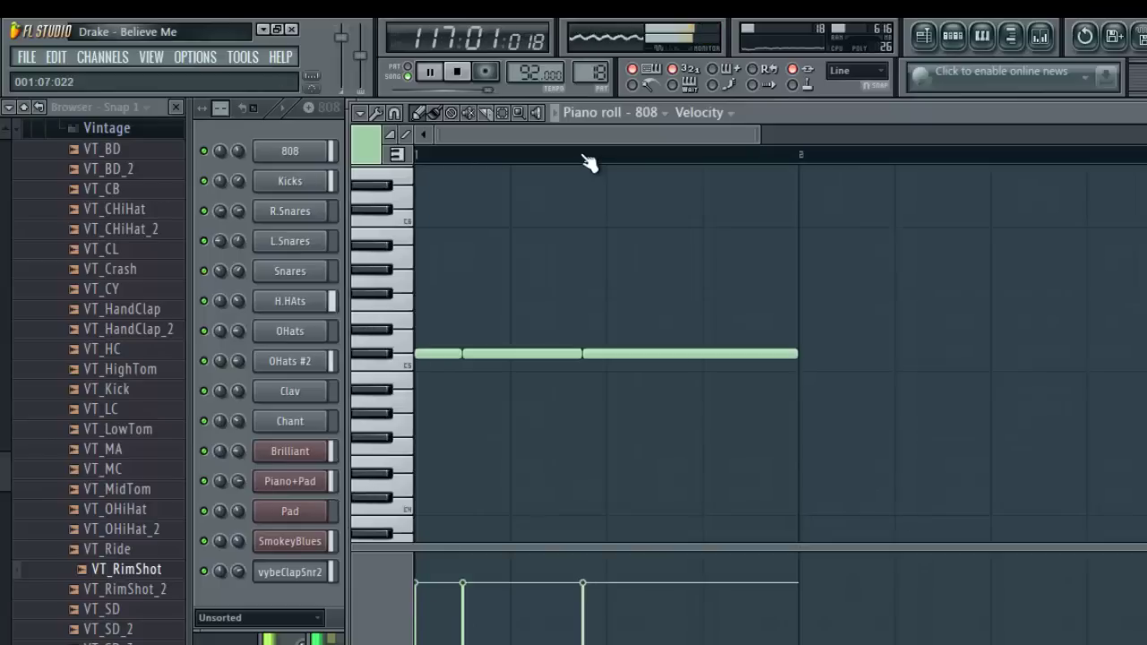
{"action": "left_click", "coordinate": [407, 222]}
{"action": "left_click", "coordinate": [407, 243]}
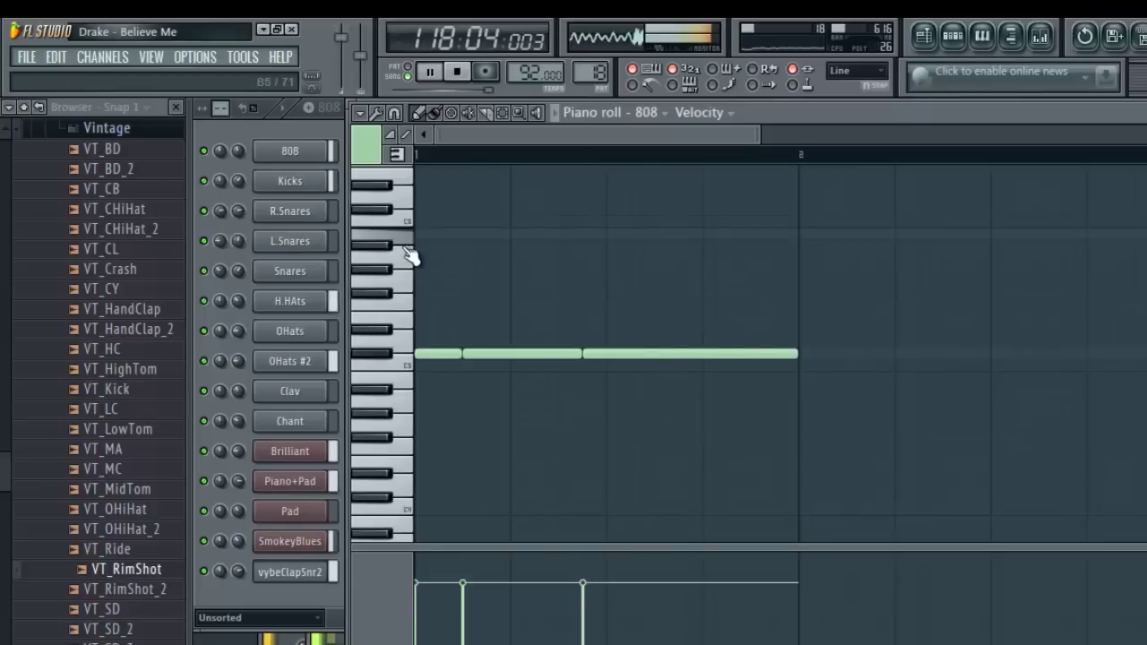
{"action": "left_click", "coordinate": [385, 250]}
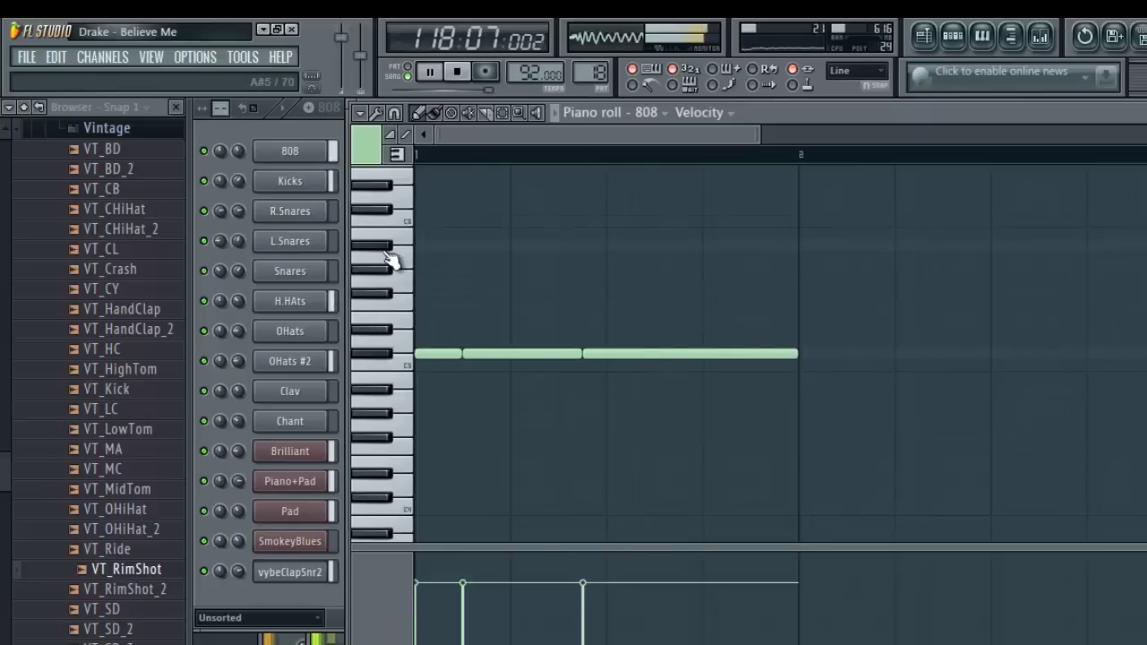
{"action": "left_click", "coordinate": [398, 194]}
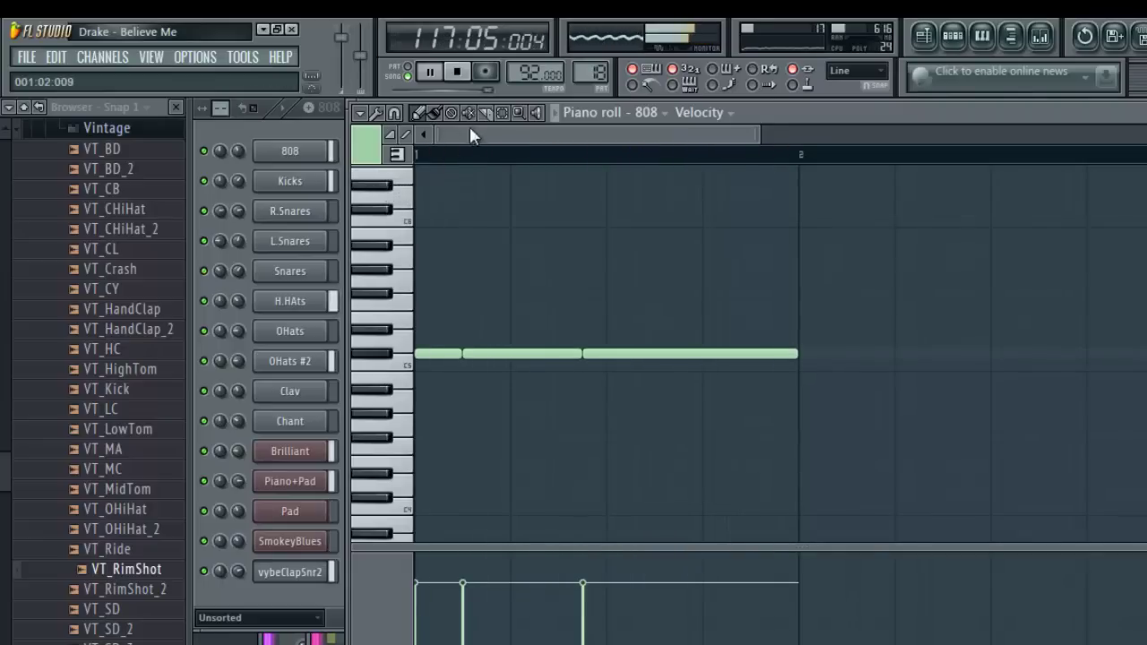
- Slice the last 808 note at step 13, raise the final piece to D6, and close the piano roll
{"action": "left_click", "coordinate": [491, 115]}
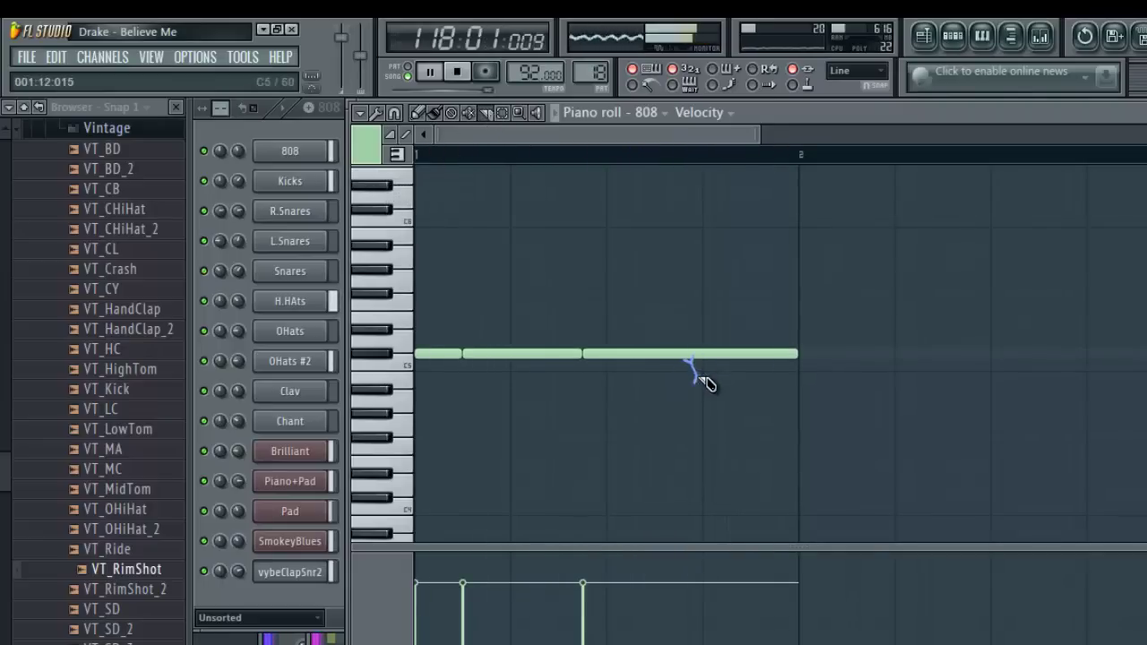
{"action": "left_click_drag", "start_coordinate": [703, 368], "coordinate": [705, 333]}
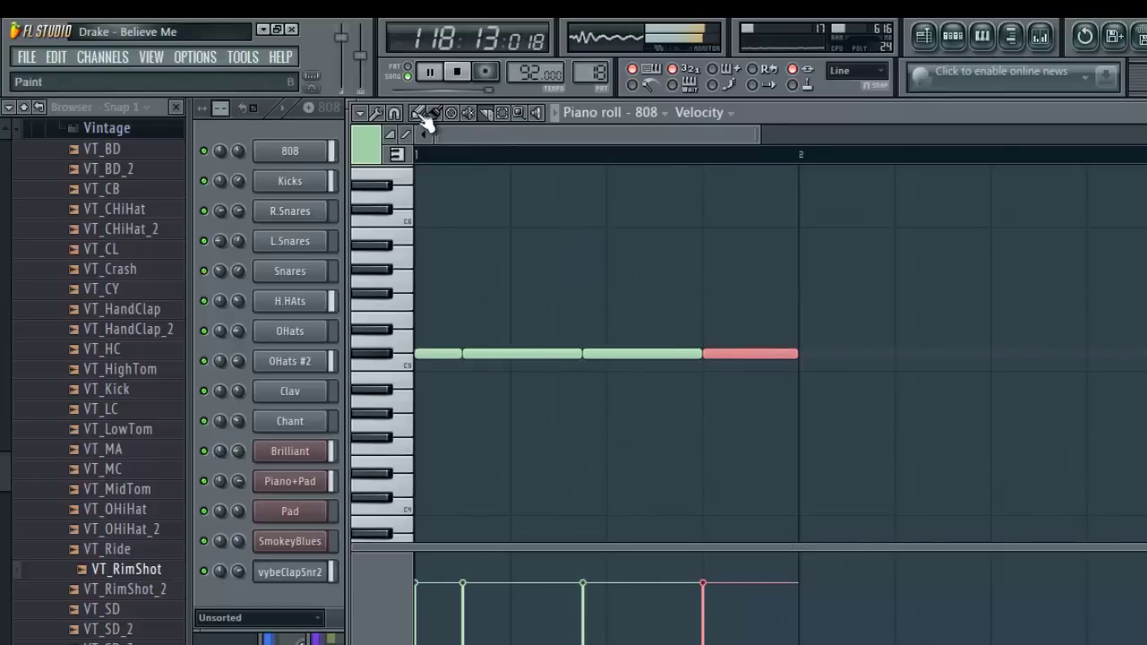
{"action": "left_click", "coordinate": [418, 113]}
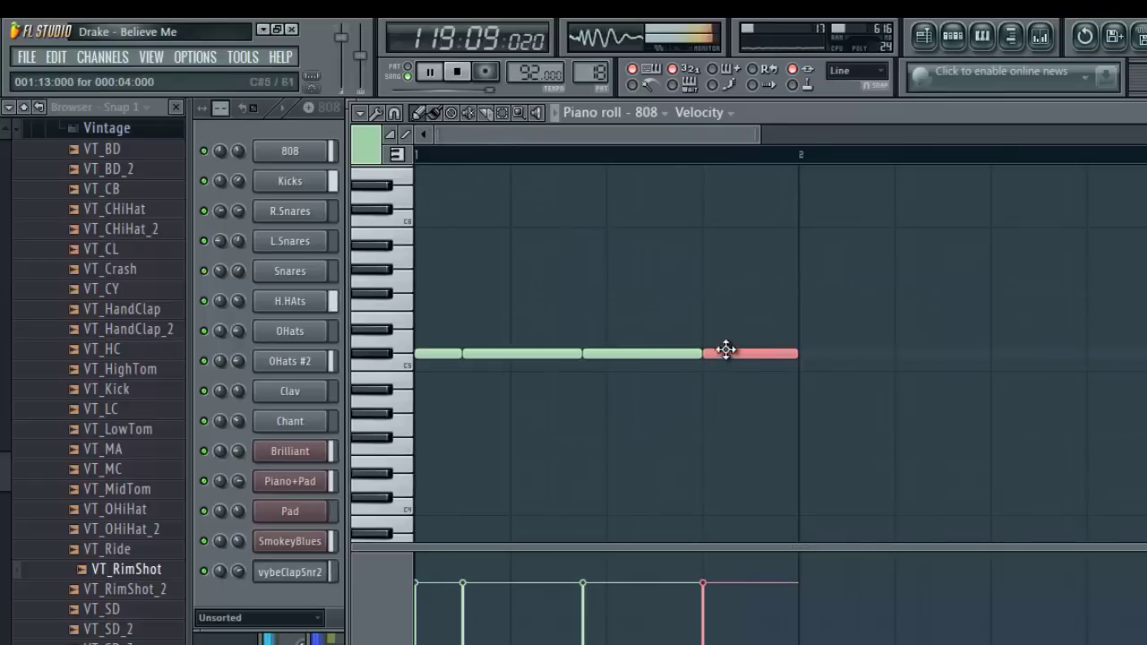
{"action": "left_click_drag", "start_coordinate": [727, 350], "coordinate": [726, 174]}
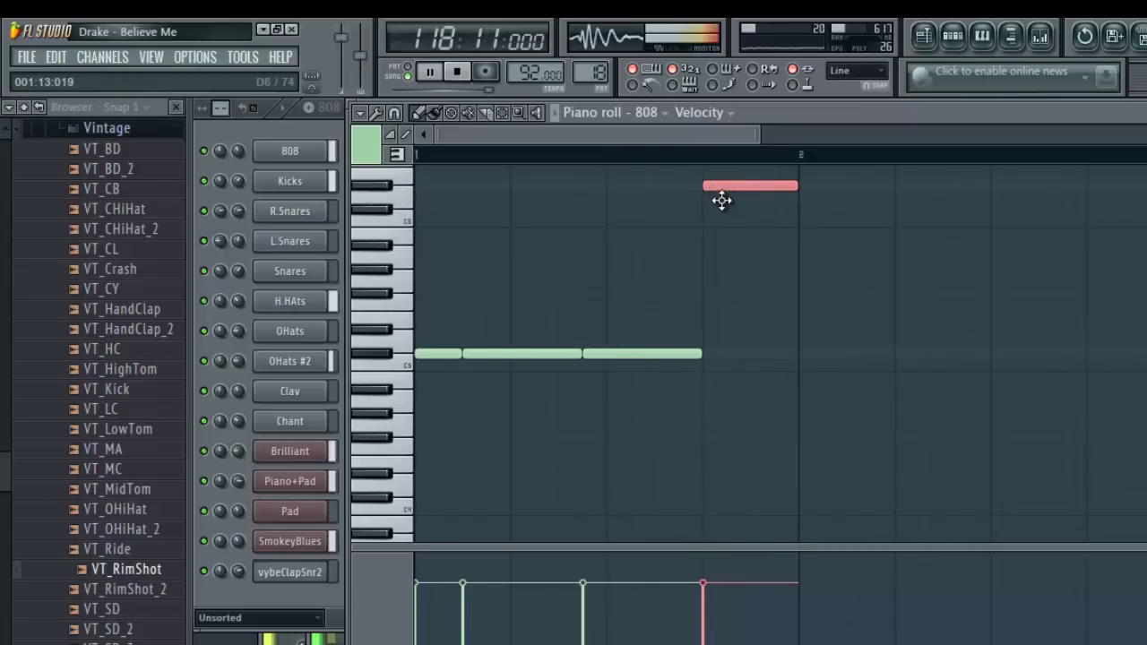
{"action": "left_click_drag", "start_coordinate": [721, 200], "coordinate": [728, 211]}
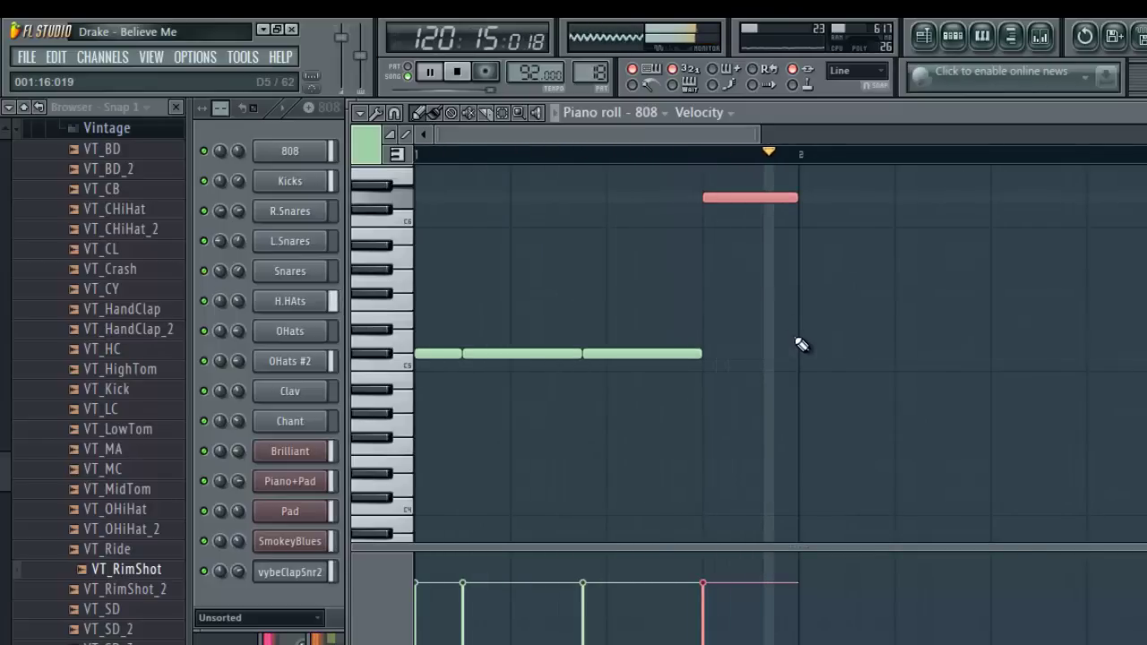
{"action": "key", "text": "Escape"}
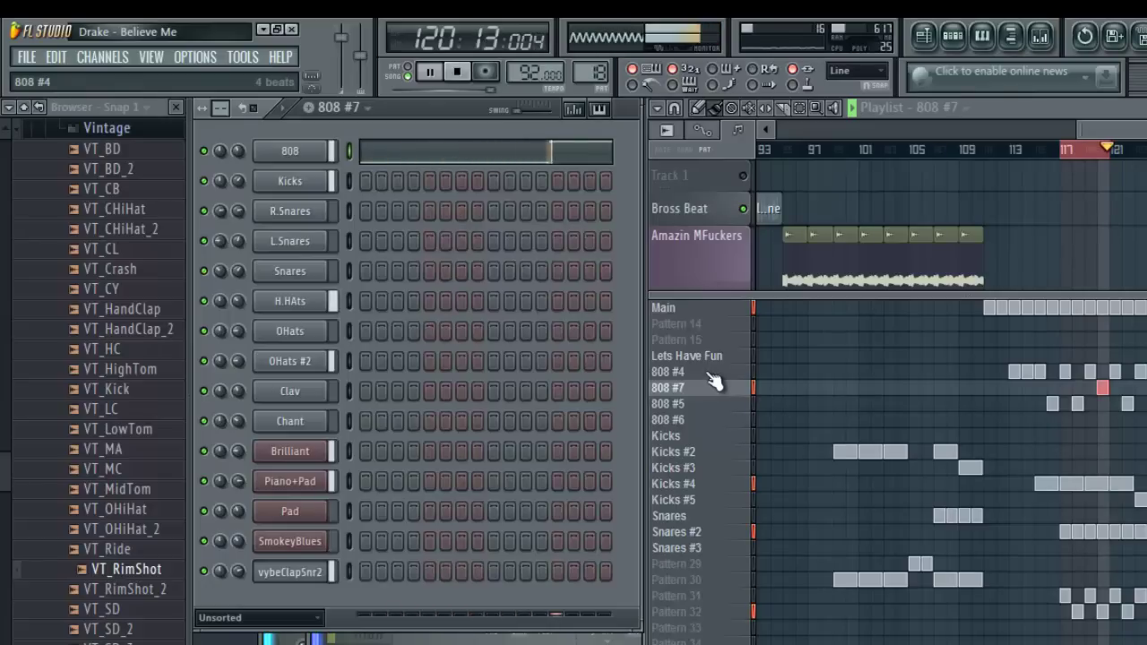
- Merge the patterns 808 #4, 808 #7, 808 #5 and 808 #6 into one pattern in the playlist
{"action": "left_click_drag", "start_coordinate": [1113, 133], "coordinate": [764, 135]}
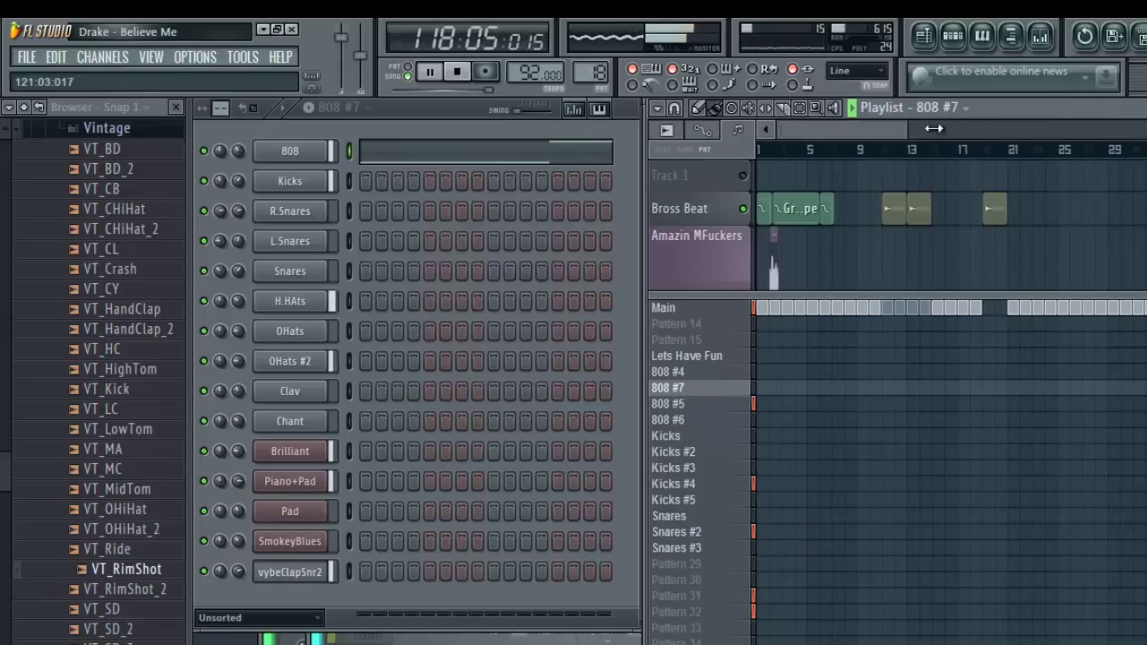
{"action": "left_click_drag", "start_coordinate": [933, 128], "coordinate": [1146, 130]}
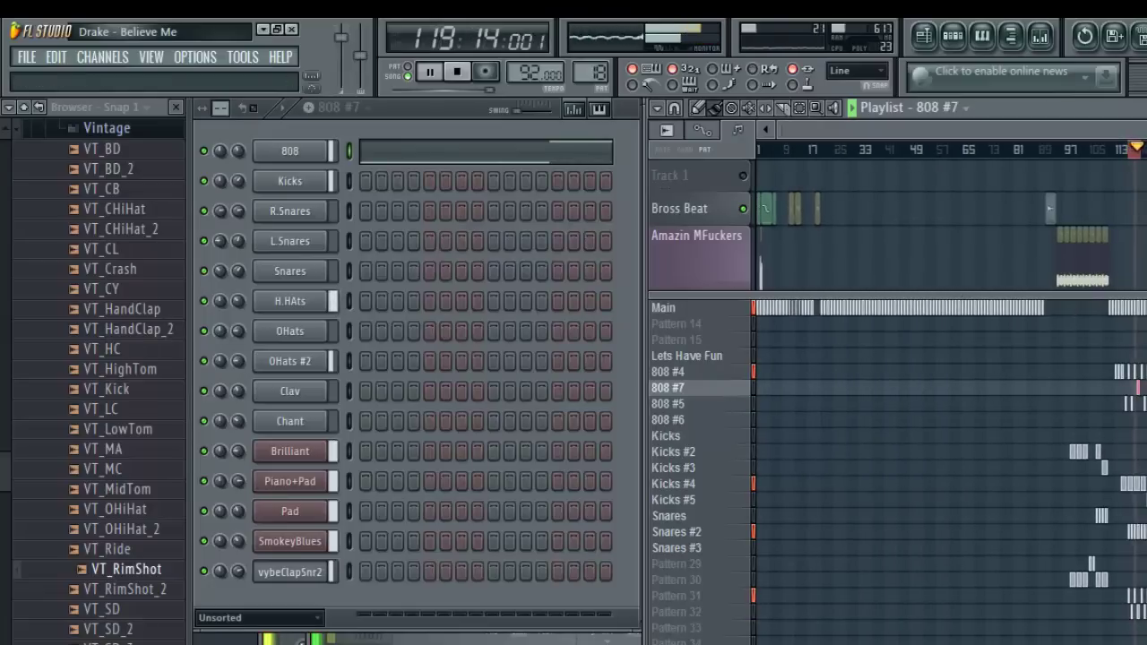
{"action": "key", "text": "Return"}
{"action": "left_click_drag", "start_coordinate": [1146, 130], "coordinate": [1146, 130]}
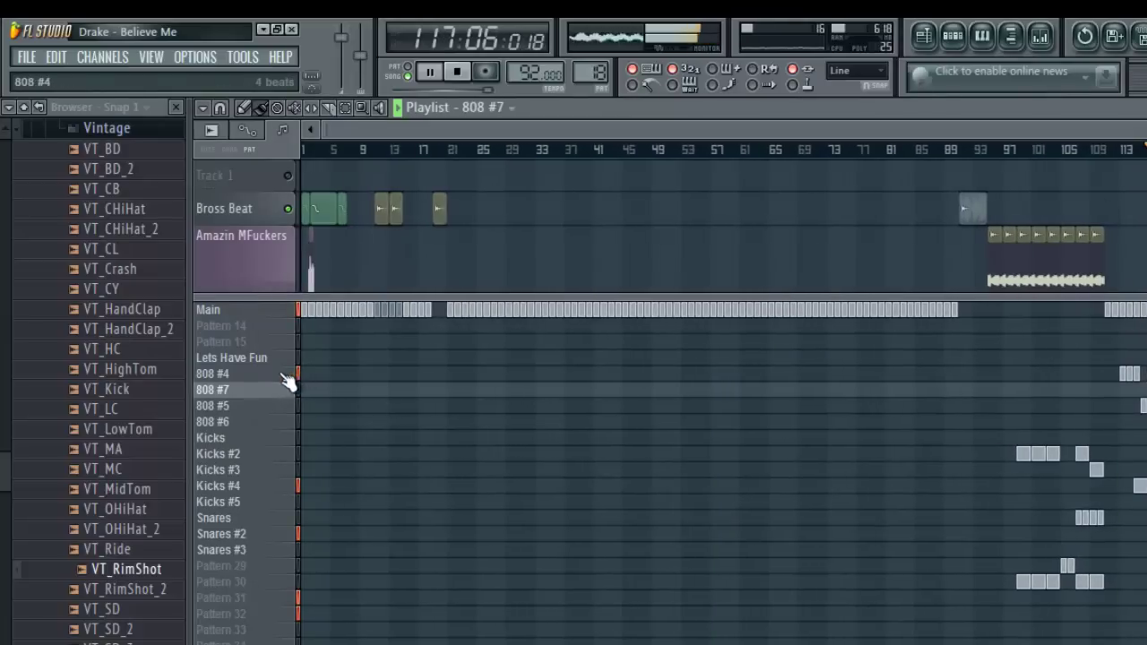
{"action": "left_click_drag", "start_coordinate": [279, 375], "coordinate": [263, 417]}
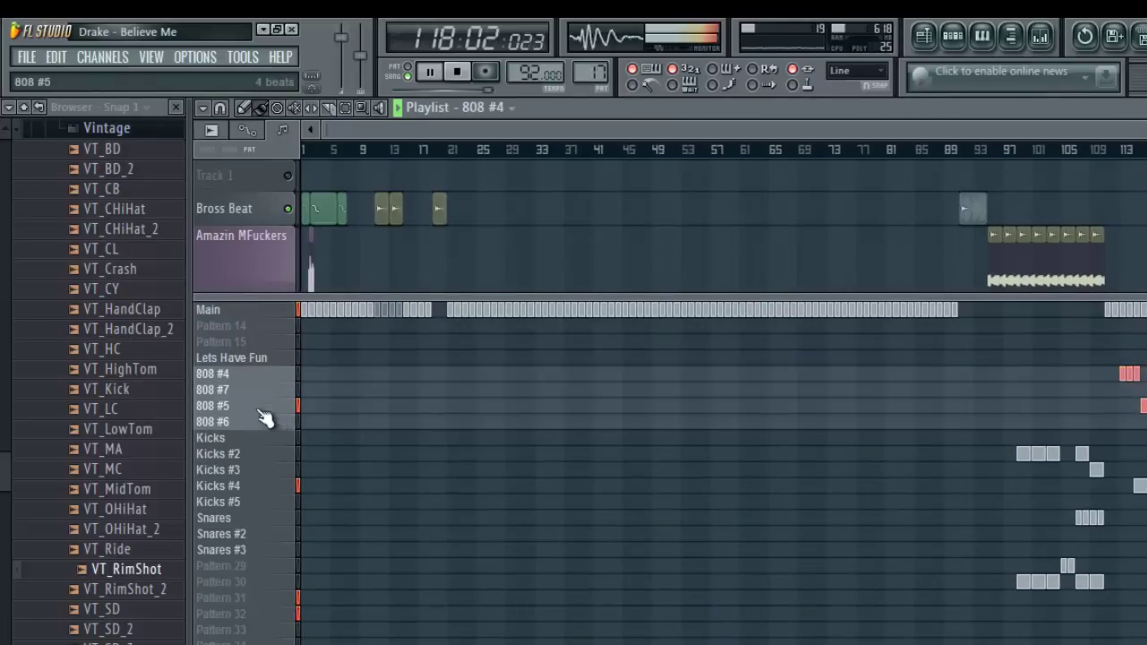
{"action": "right_click", "coordinate": [263, 396]}
{"action": "left_click", "coordinate": [324, 597]}
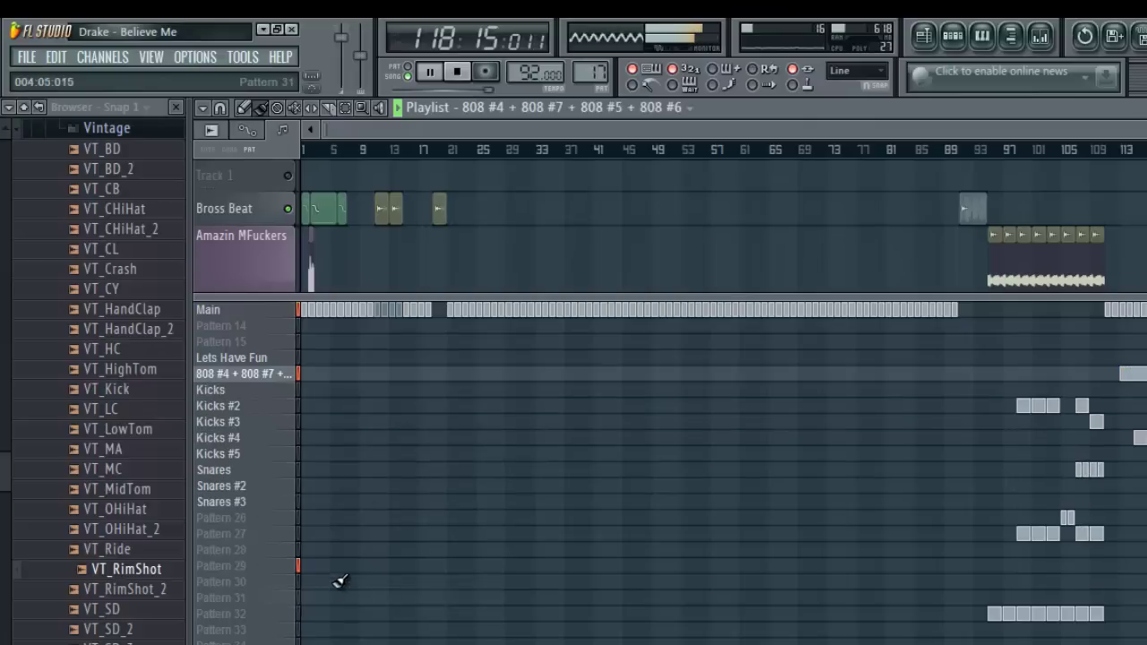
- Rename the merged 808 pattern to 808_2
{"action": "middle_click", "coordinate": [264, 375]}
{"action": "key", "text": "Left"}
{"action": "key", "text": "Left"}
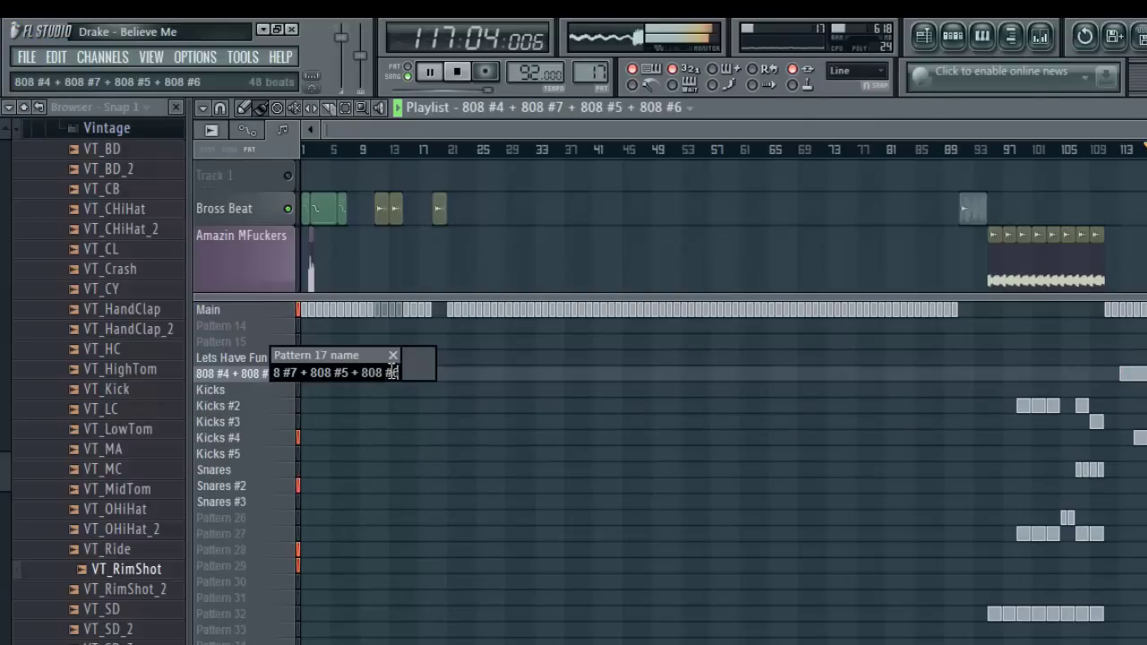
{"action": "key", "text": "ctrl+a"}
{"action": "key", "text": "BackSpace"}
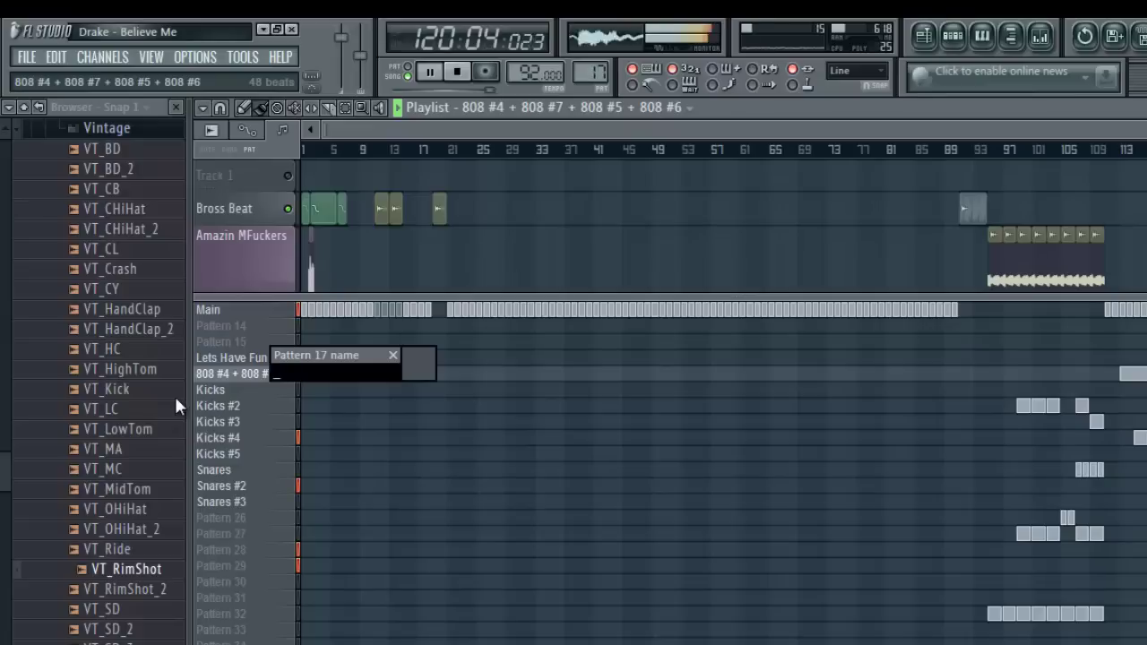
{"action": "type", "text": "80"}
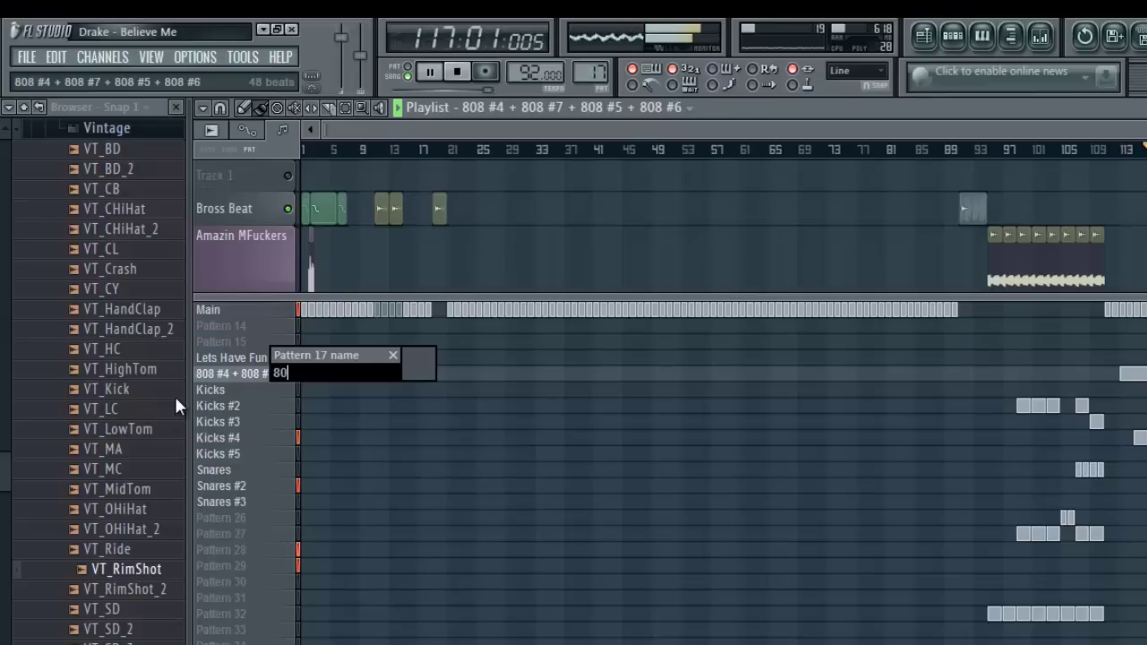
{"action": "type", "text": "8_2"}
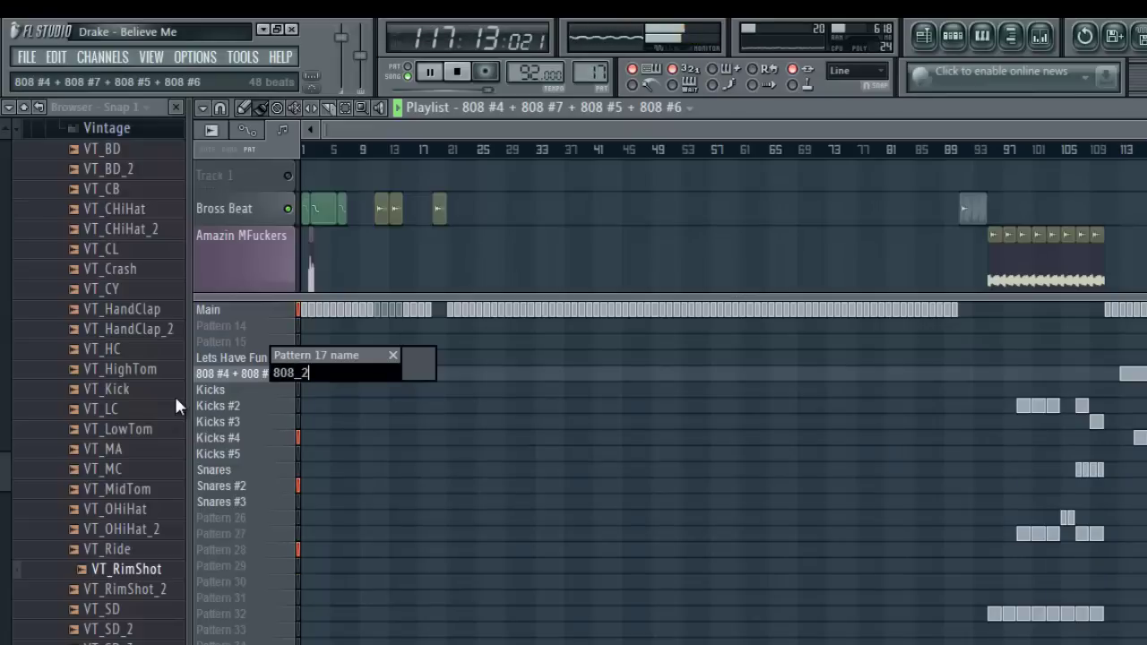
{"action": "key", "text": "Return"}
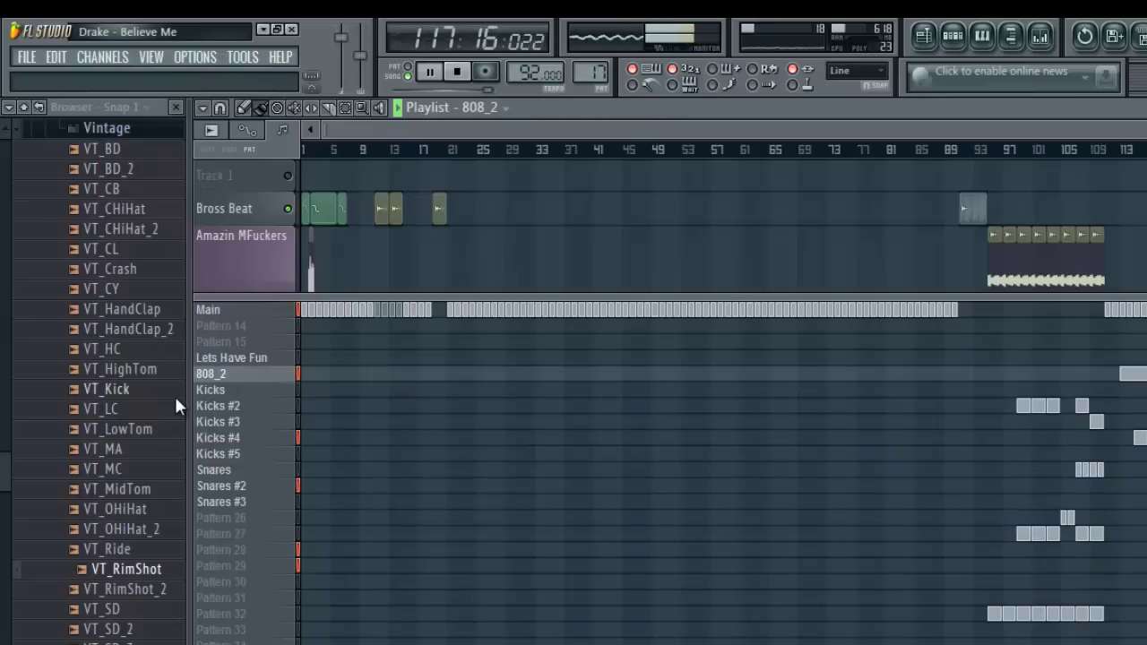
- Merge the five kick patterns, Kicks through Kicks #5, into one pattern
{"action": "left_click", "coordinate": [247, 392]}
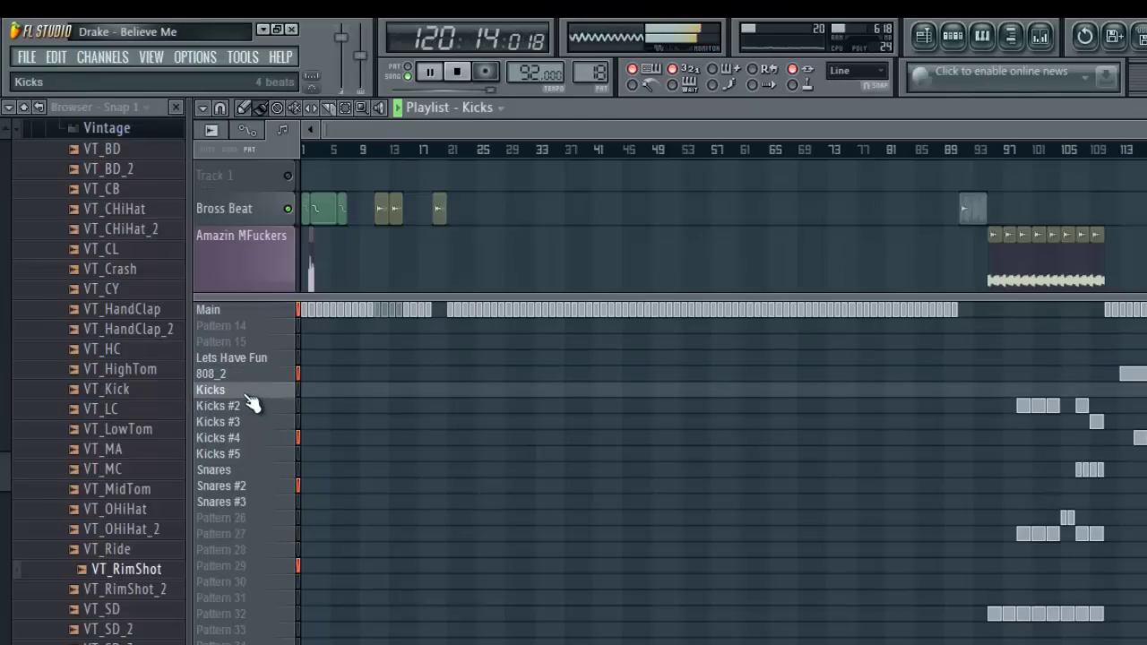
{"action": "left_click_drag", "start_coordinate": [252, 401], "coordinate": [245, 454]}
{"action": "right_click", "coordinate": [246, 453]}
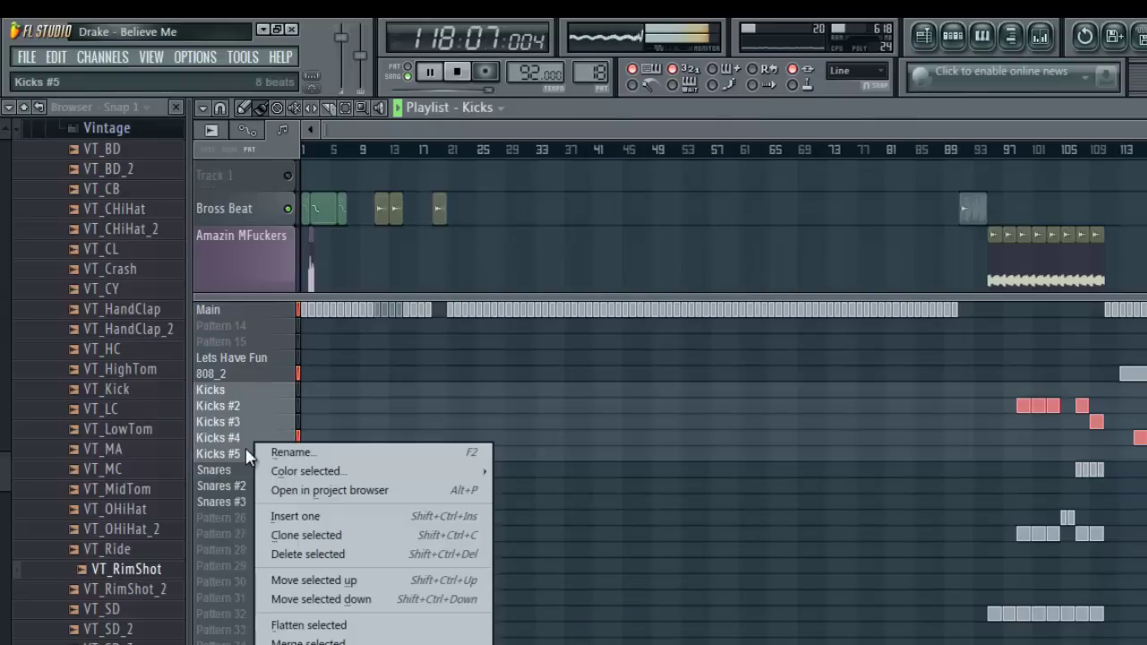
{"action": "left_click", "coordinate": [307, 642]}
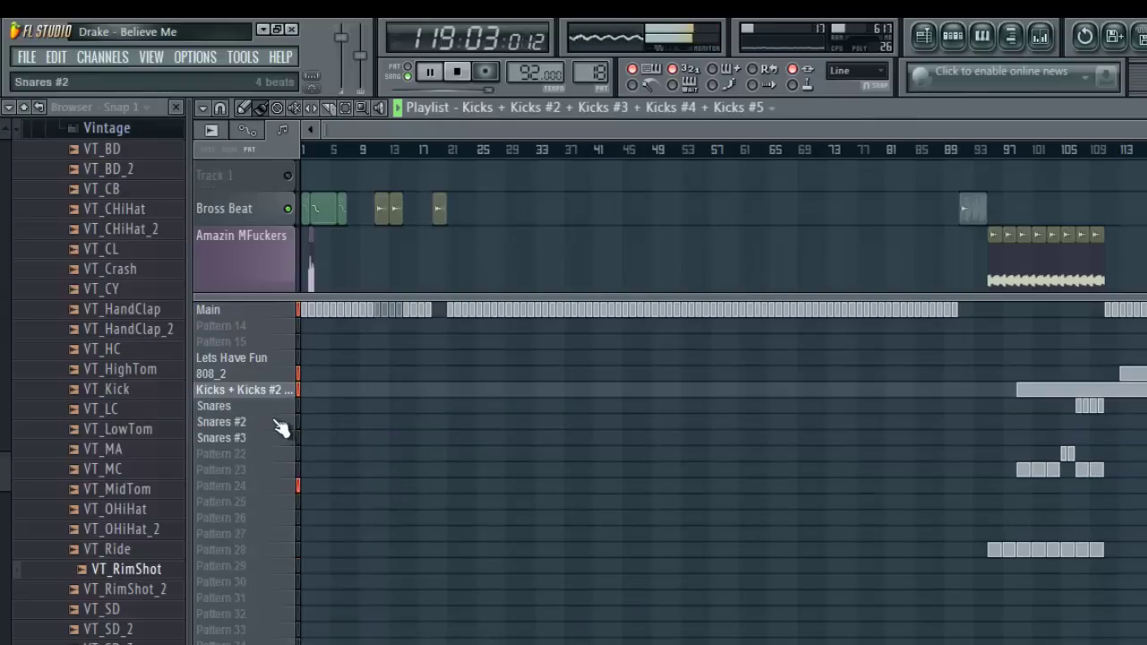
- Rename the merged kick pattern to Kicks_2
{"action": "double_click", "coordinate": [264, 392]}
{"action": "type", "text": "K"}
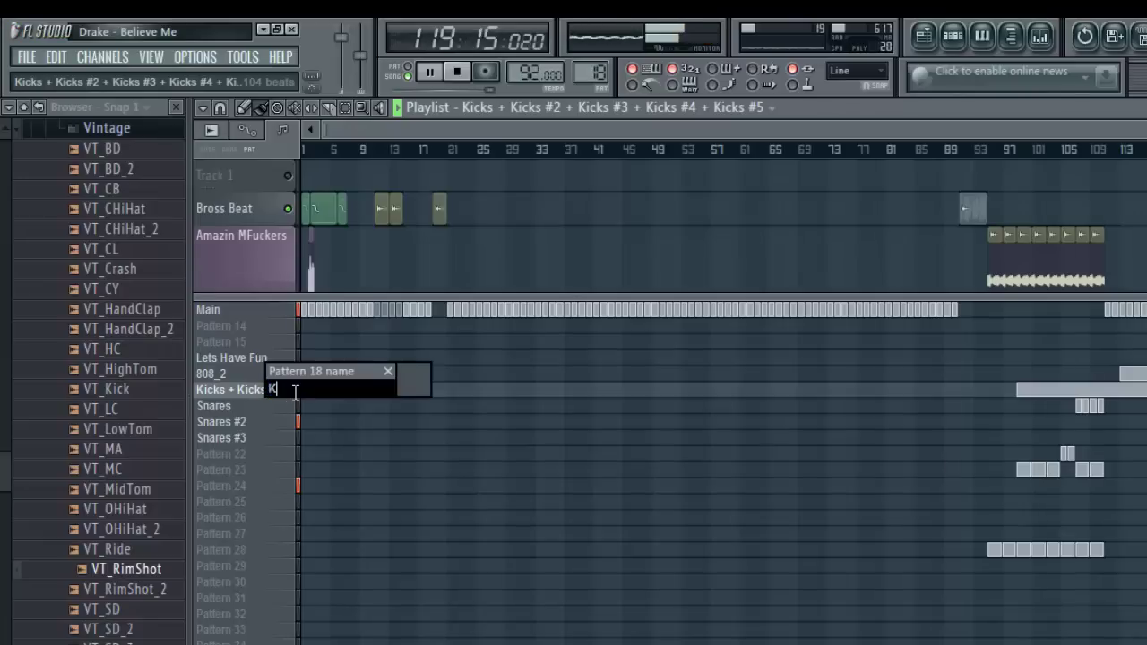
{"action": "type", "text": "icks"}
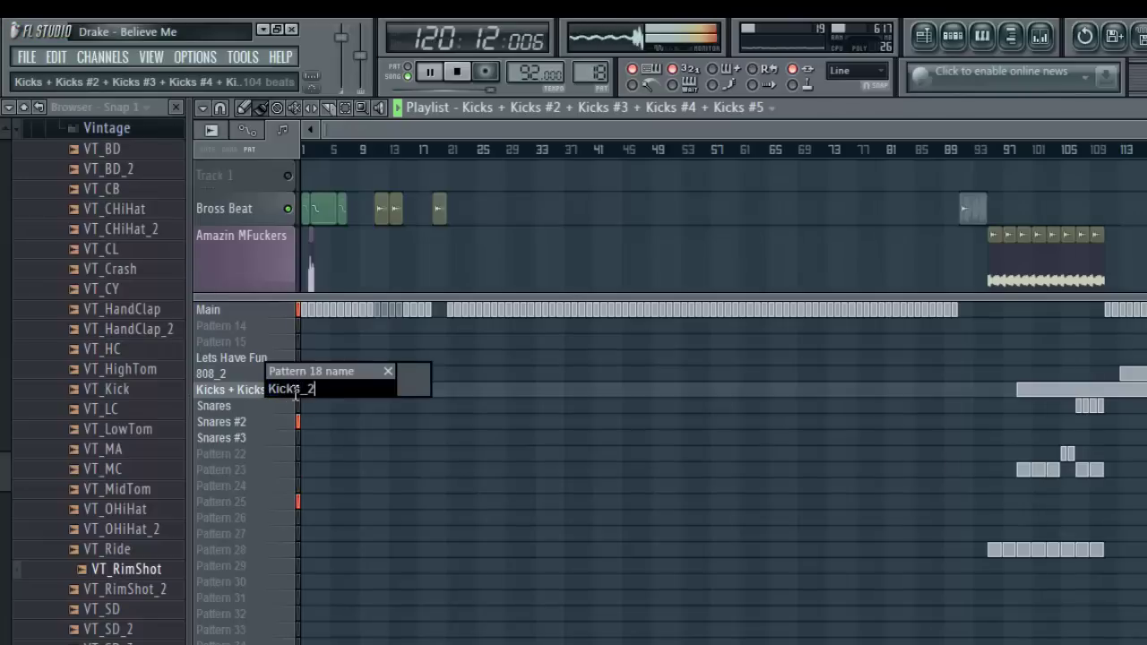
{"action": "type", "text": "_2"}
{"action": "key", "text": "Return"}
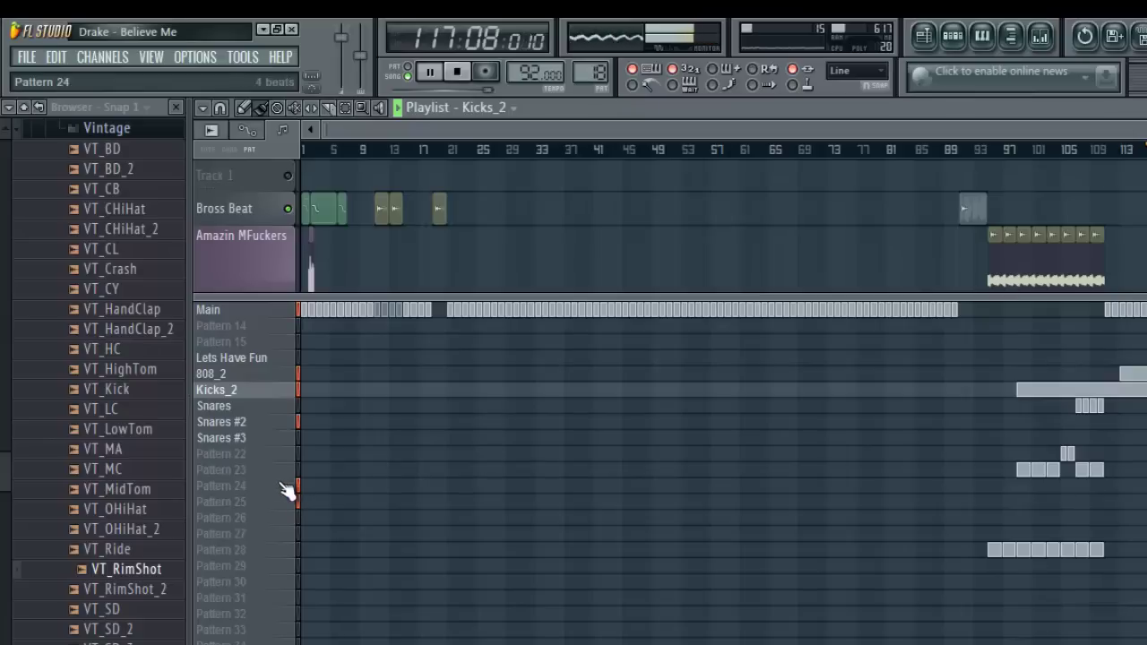
- Check the three snare patterns in the step sequencer and add a vybeClapSnr2 hit on step 9 of the Snares pattern
{"action": "left_click", "coordinate": [248, 406]}
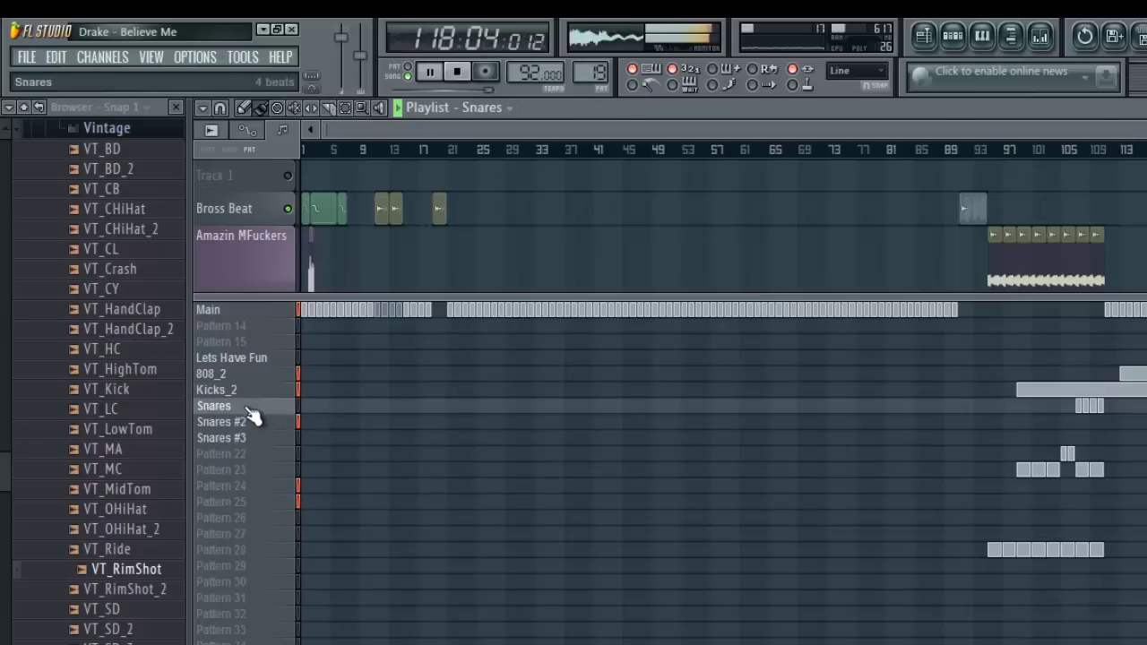
{"action": "left_click", "coordinate": [254, 421]}
{"action": "left_click", "coordinate": [254, 437]}
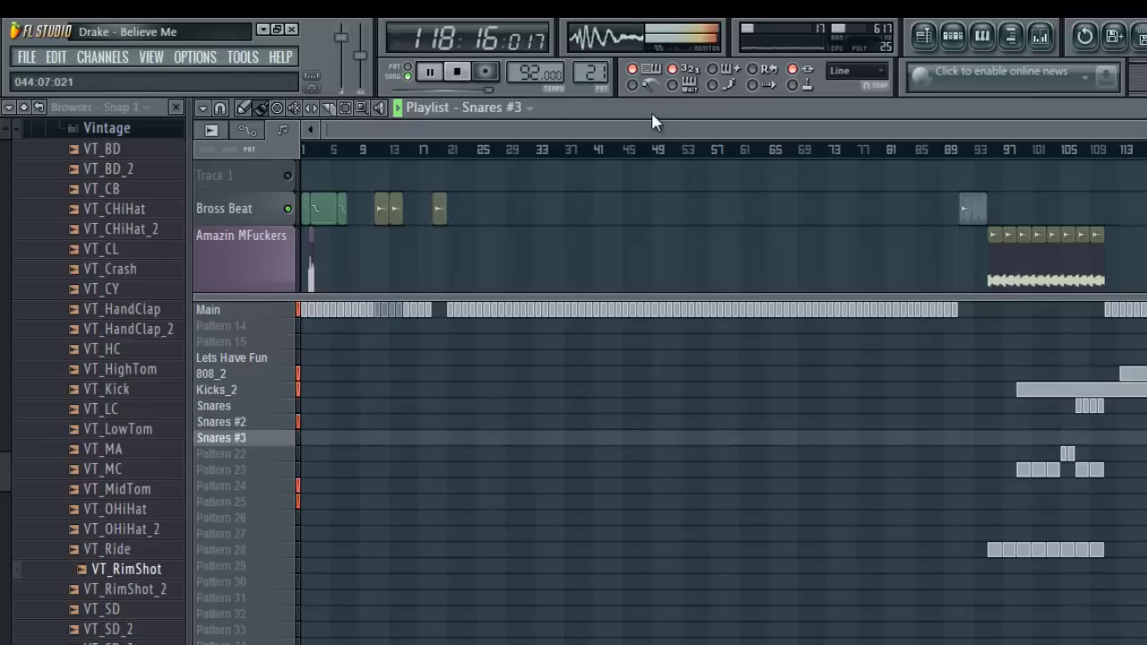
{"action": "key", "text": "F6"}
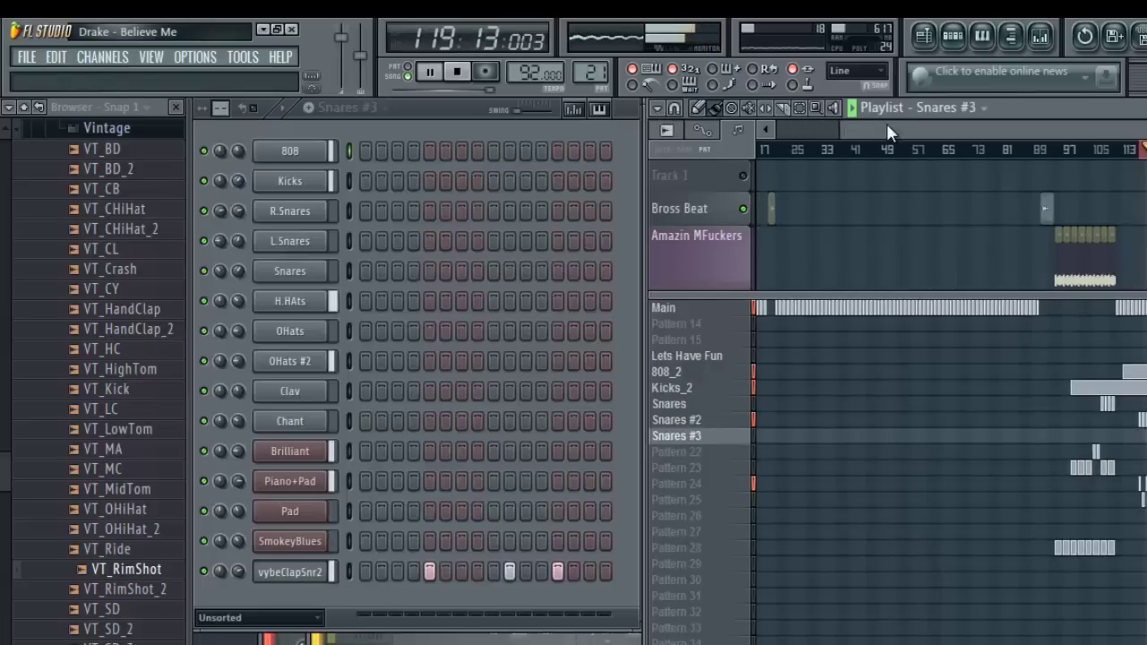
{"action": "left_click", "coordinate": [731, 412]}
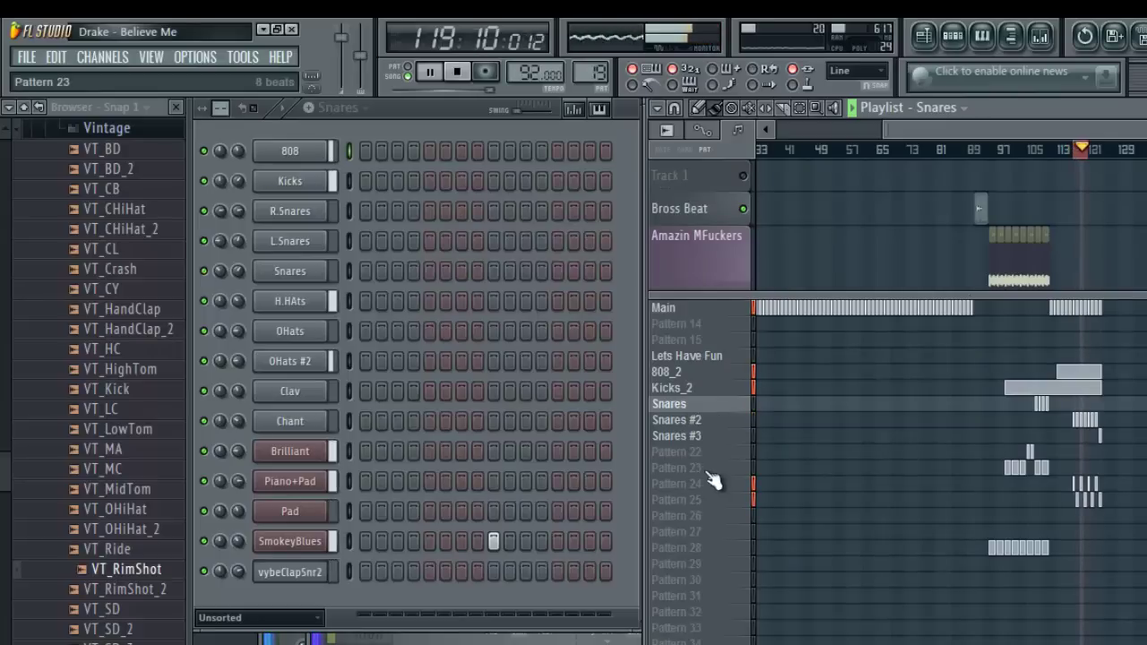
{"action": "left_click", "coordinate": [493, 570]}
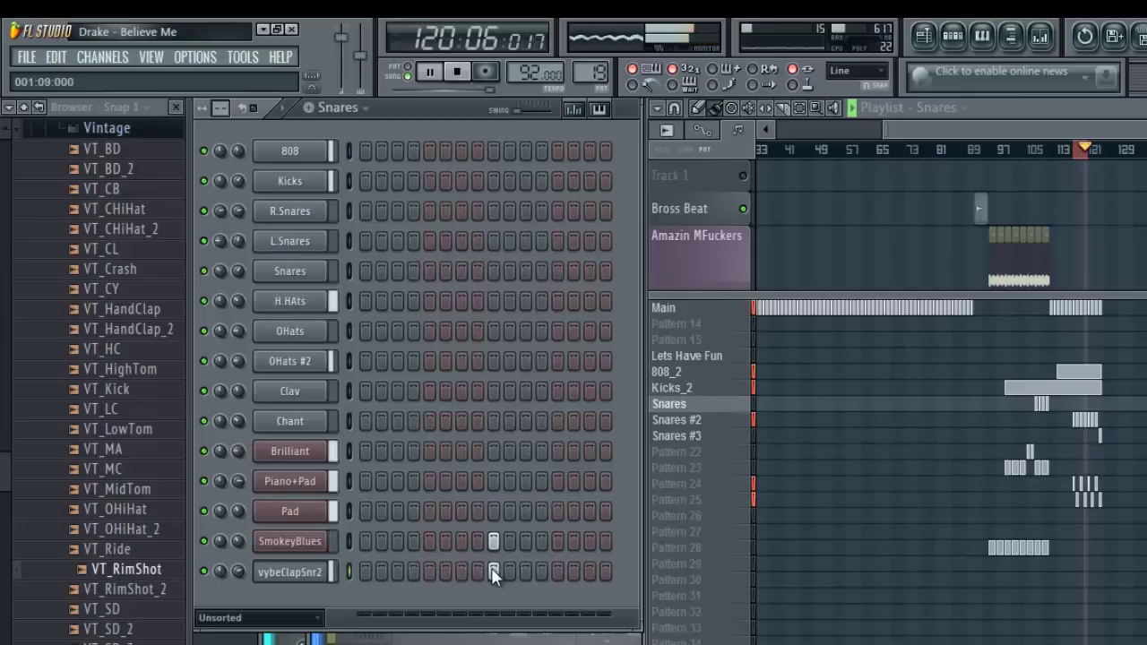
- Look through the patterns from Snares #2 to Pattern 27 in the step sequencer to identify which ones hold hi-hats
{"action": "left_click", "coordinate": [700, 421]}
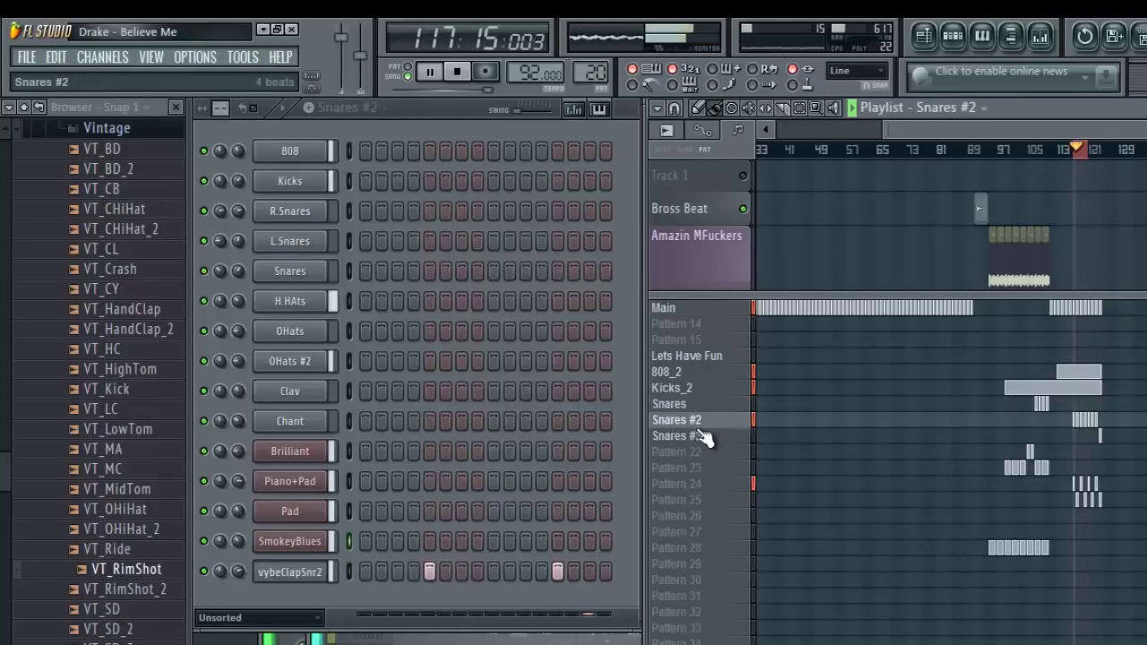
{"action": "left_click", "coordinate": [707, 437]}
{"action": "left_click", "coordinate": [707, 456]}
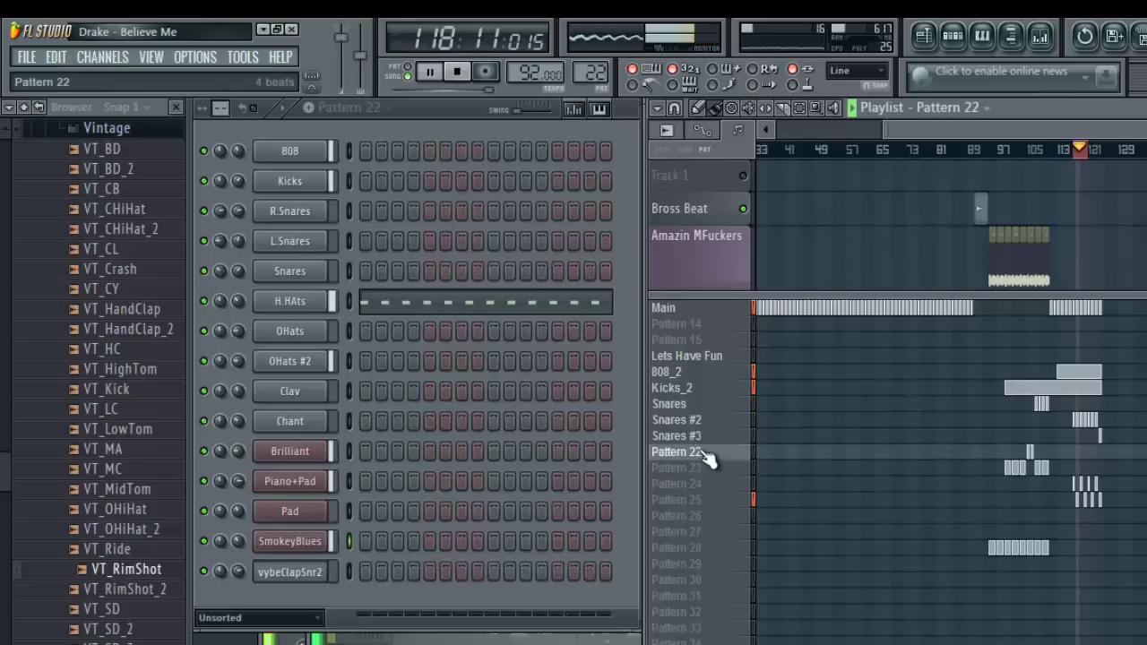
{"action": "left_click", "coordinate": [705, 469]}
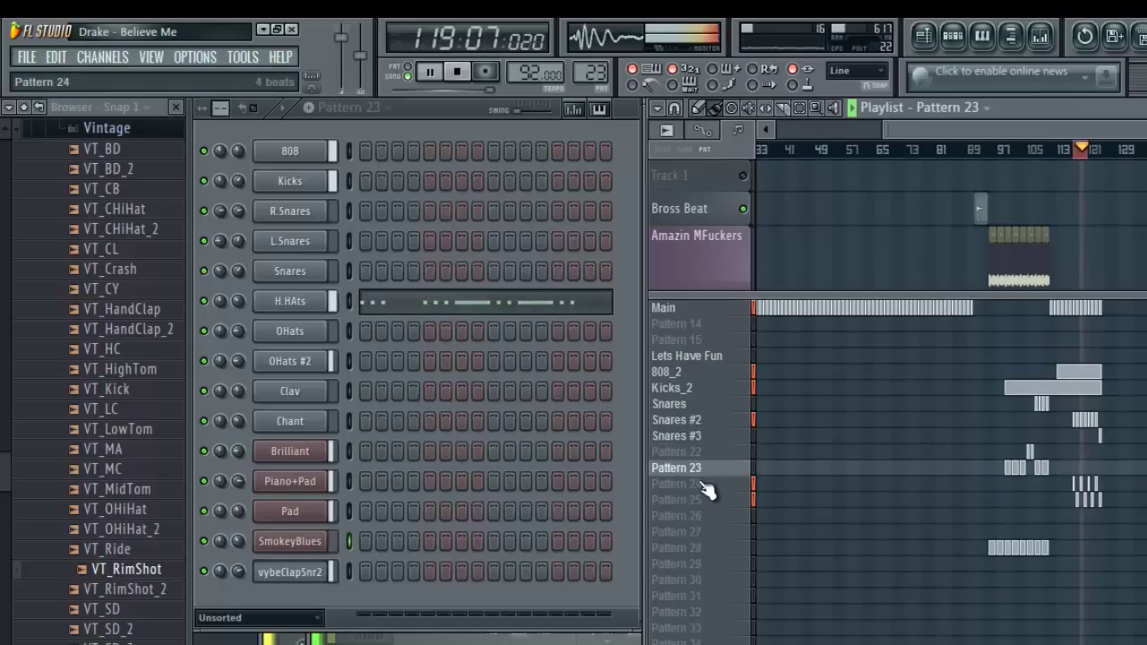
{"action": "left_click", "coordinate": [702, 500]}
{"action": "left_click", "coordinate": [704, 484]}
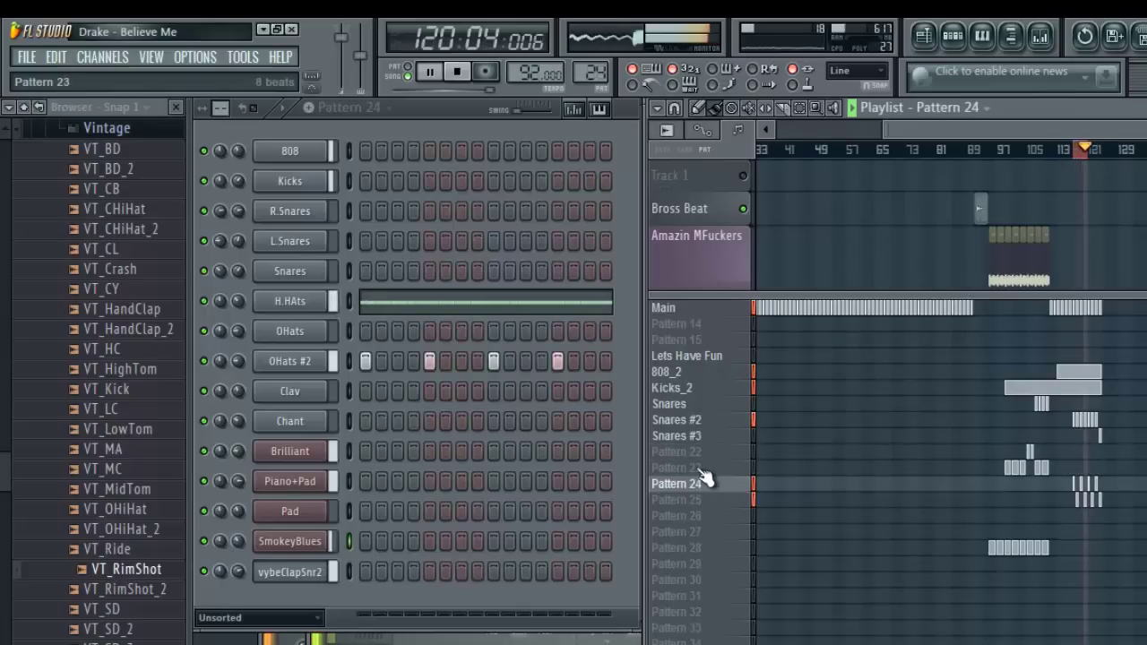
{"action": "left_click", "coordinate": [703, 455]}
{"action": "left_click", "coordinate": [704, 500]}
{"action": "left_click", "coordinate": [704, 516]}
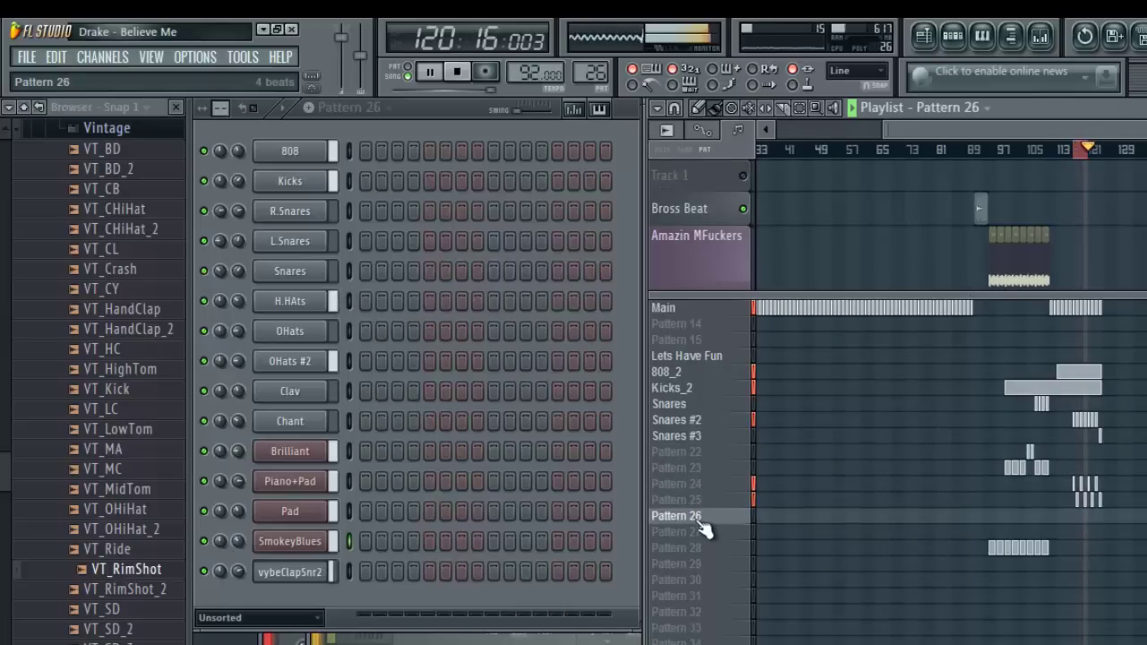
{"action": "left_click", "coordinate": [702, 532]}
- Move the open-hat Pattern 28 up two slots so it sits directly below Pattern 25
{"action": "left_click", "coordinate": [699, 548]}
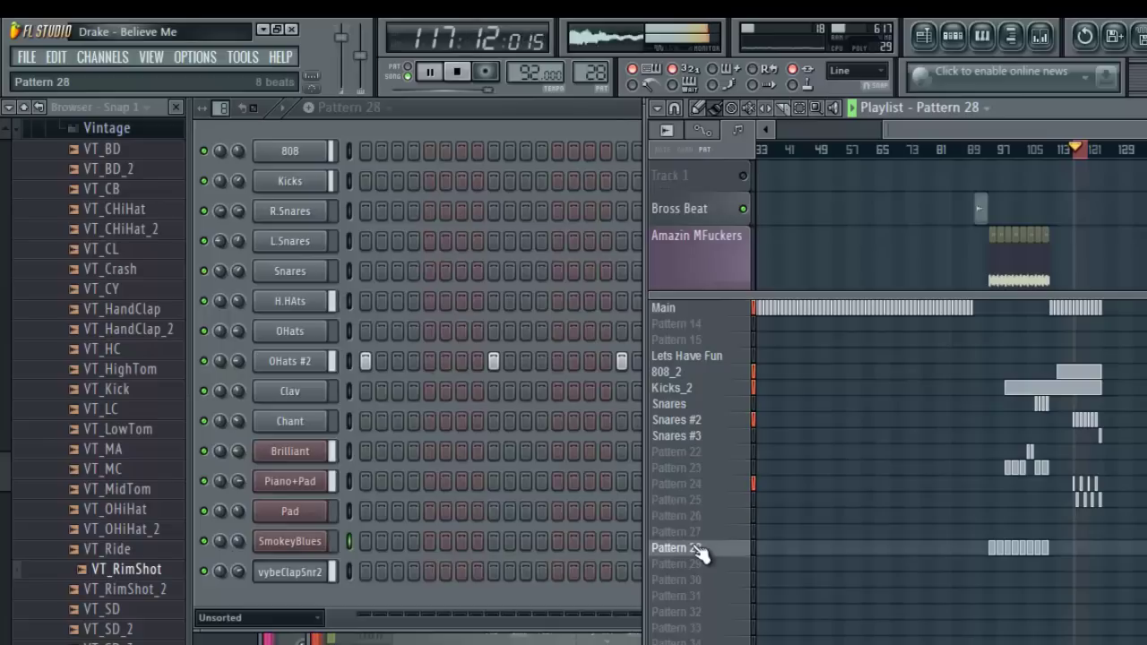
{"action": "key", "text": "ctrl+shift+Up"}
{"action": "key", "text": "ctrl+shift+Up"}
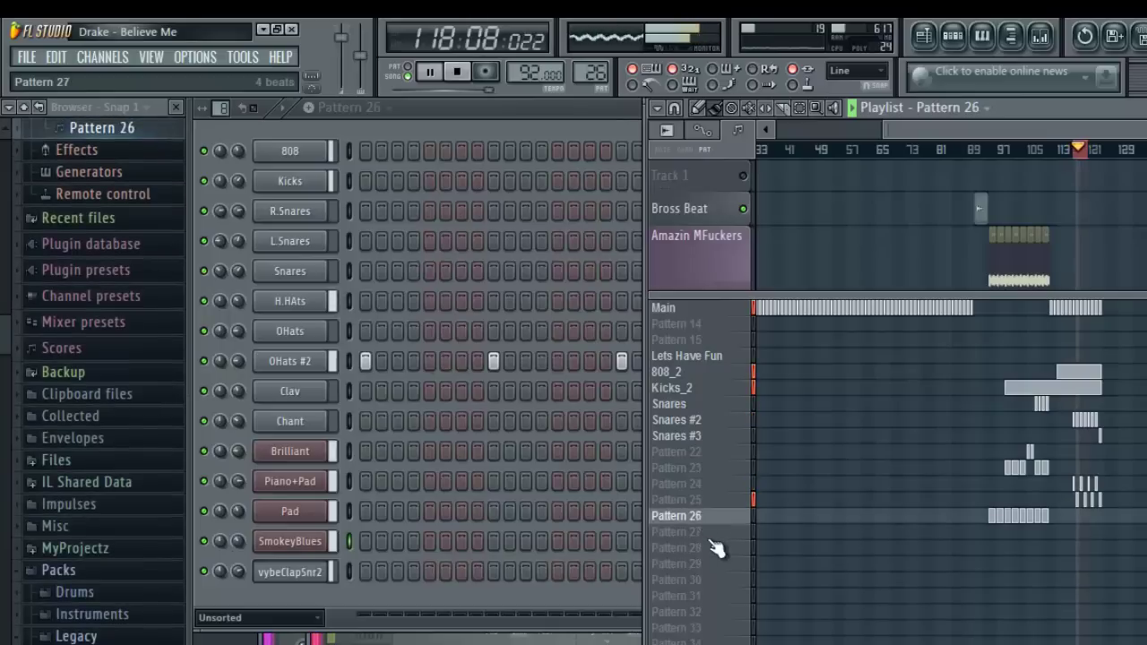
- Rename Patterns 22 through 26 together as Hats
{"action": "left_click", "coordinate": [719, 454]}
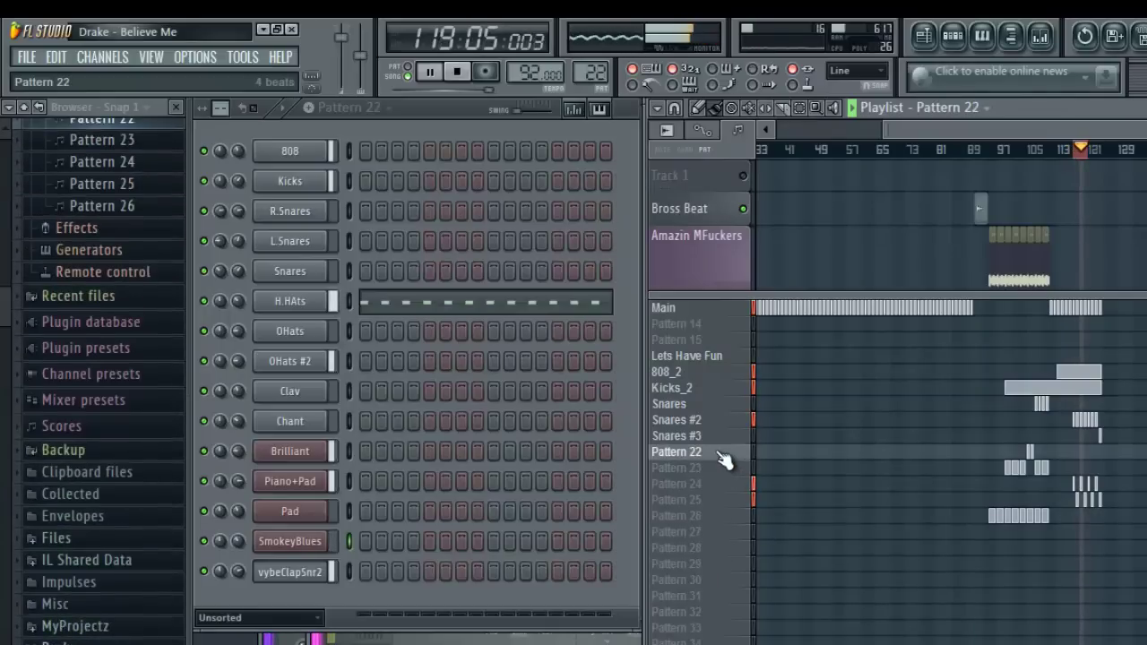
{"action": "left_click_drag", "start_coordinate": [722, 459], "coordinate": [726, 514]}
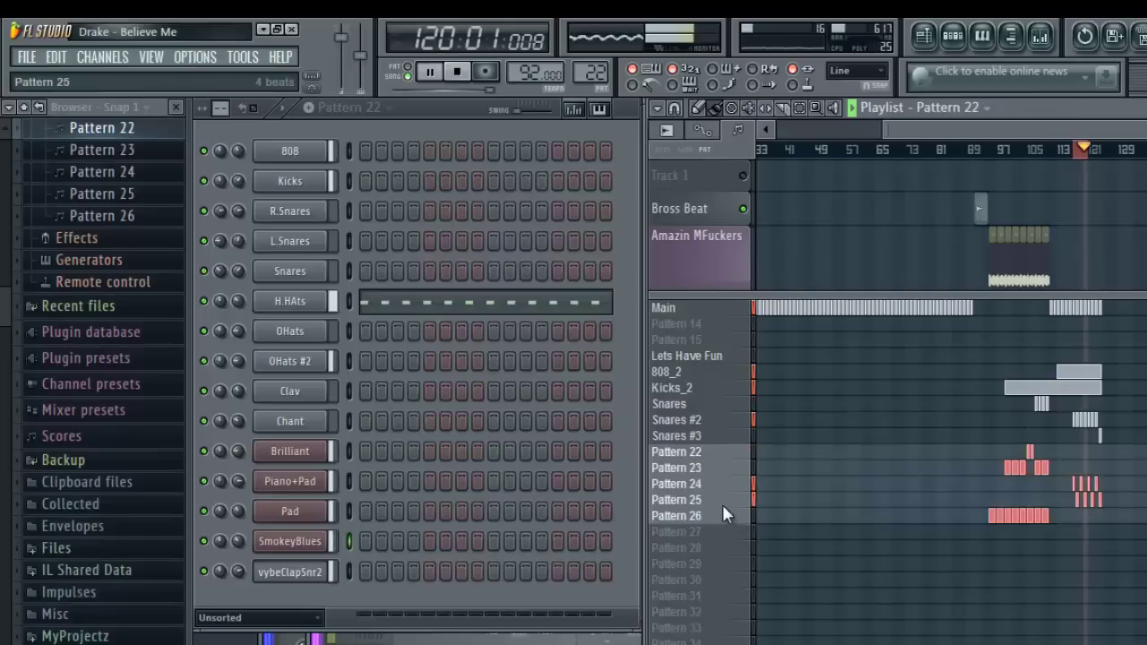
{"action": "key", "text": "F2"}
{"action": "type", "text": "Hats"}
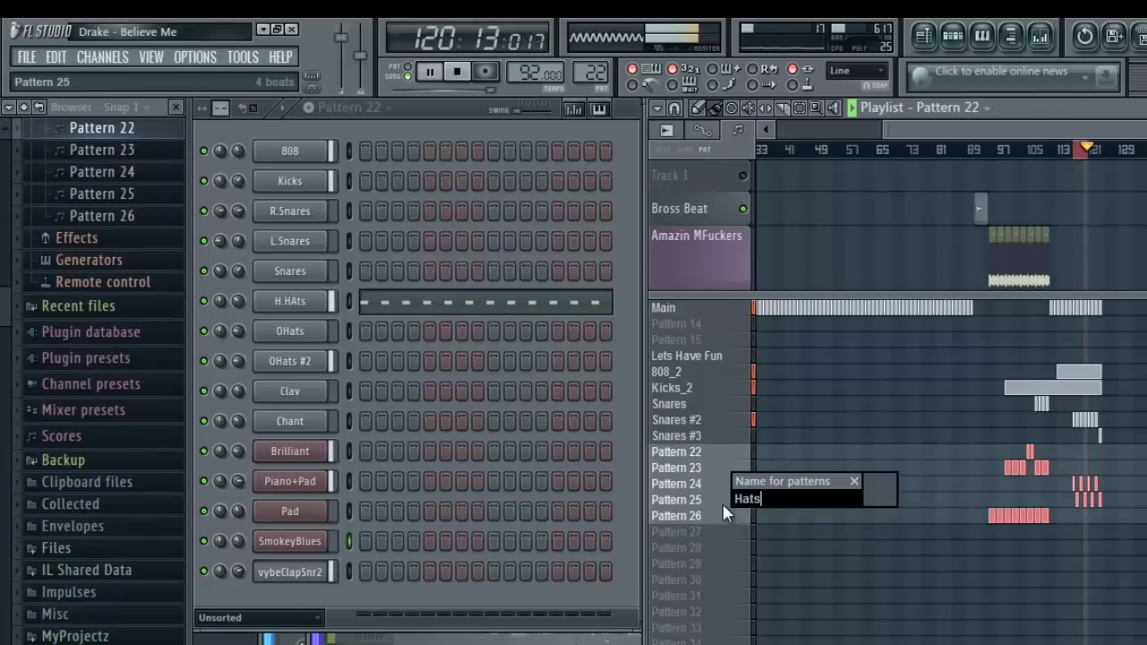
{"action": "key", "text": "Return"}
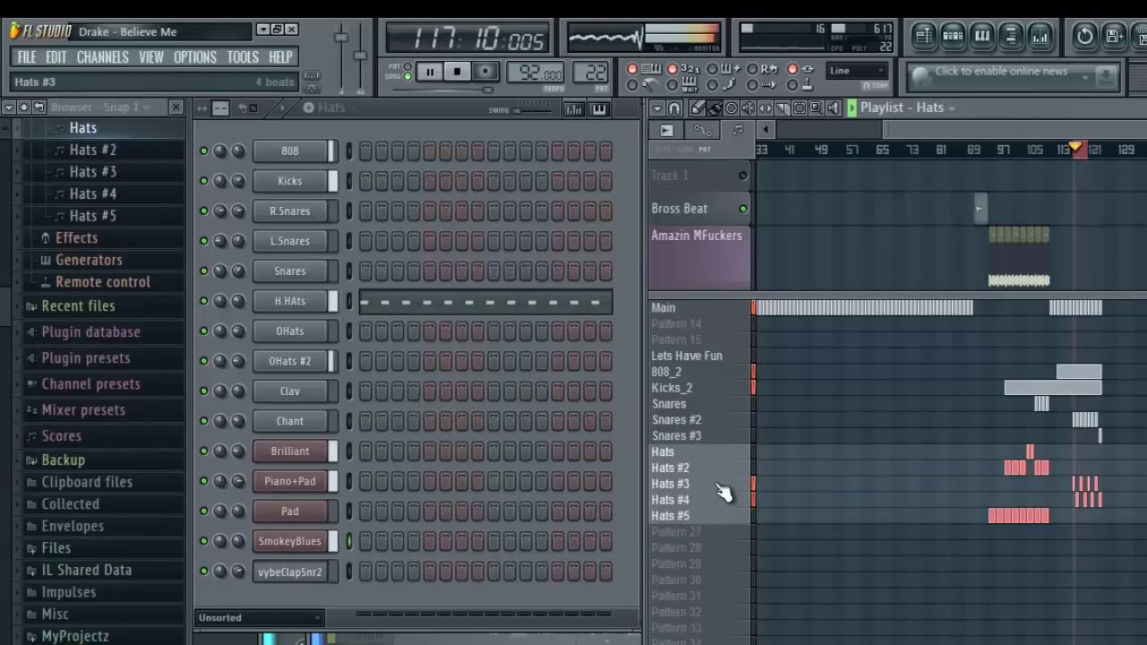
- Merge the five hi-hat patterns, Hats through Hats #5, into one pattern and rename it Hats
{"action": "right_click", "coordinate": [717, 484]}
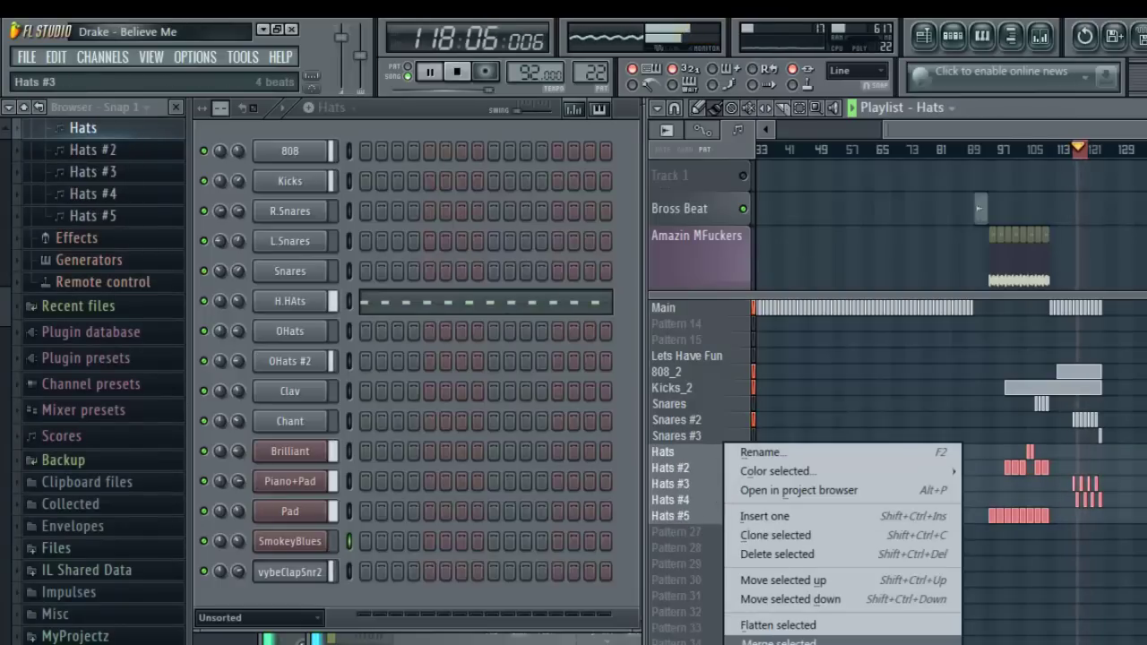
{"action": "left_click", "coordinate": [810, 643]}
{"action": "middle_click", "coordinate": [709, 453]}
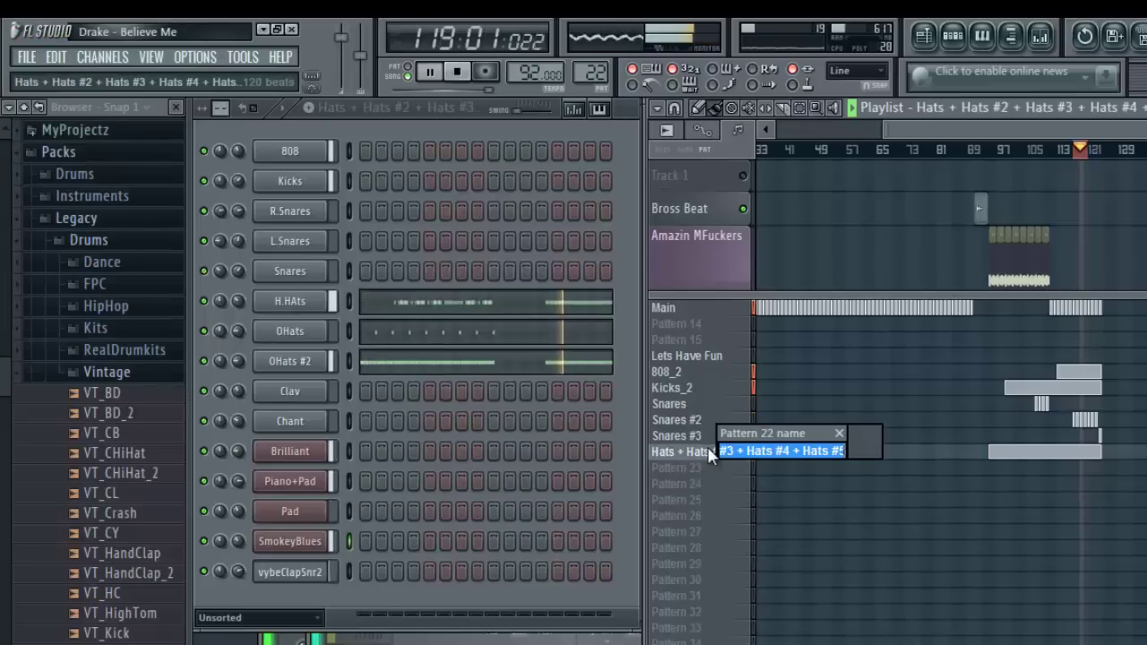
{"action": "type", "text": "HAts"}
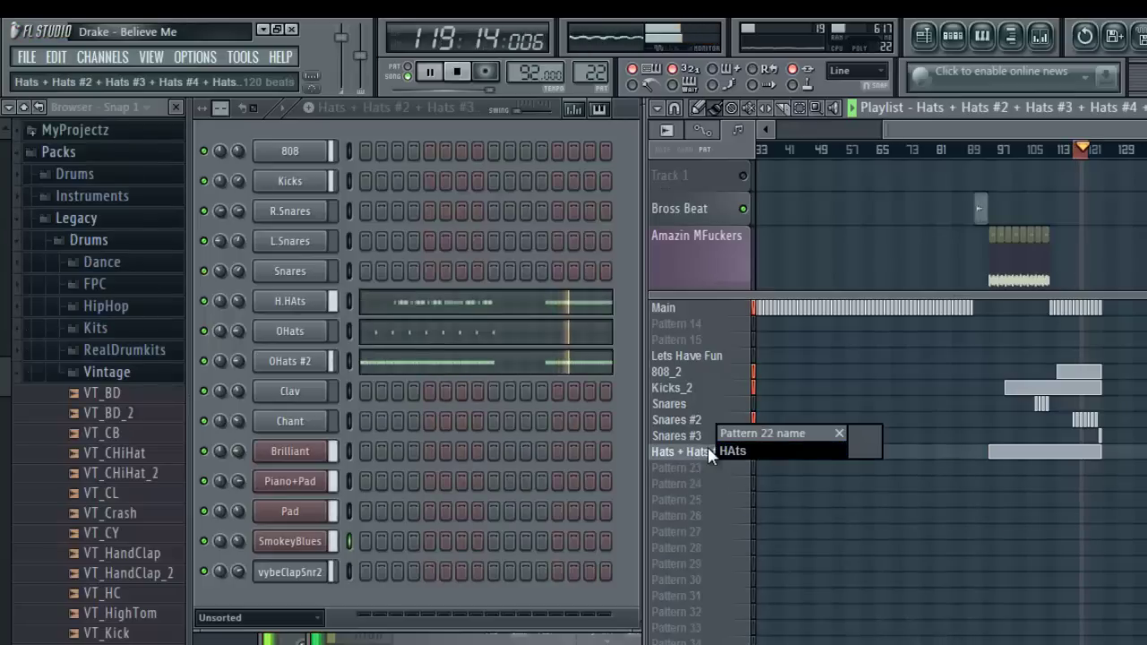
{"action": "key", "text": "BackSpace"}
{"action": "key", "text": "BackSpace"}
{"action": "key", "text": "BackSpace"}
{"action": "type", "text": "ats"}
{"action": "key", "text": "Return"}
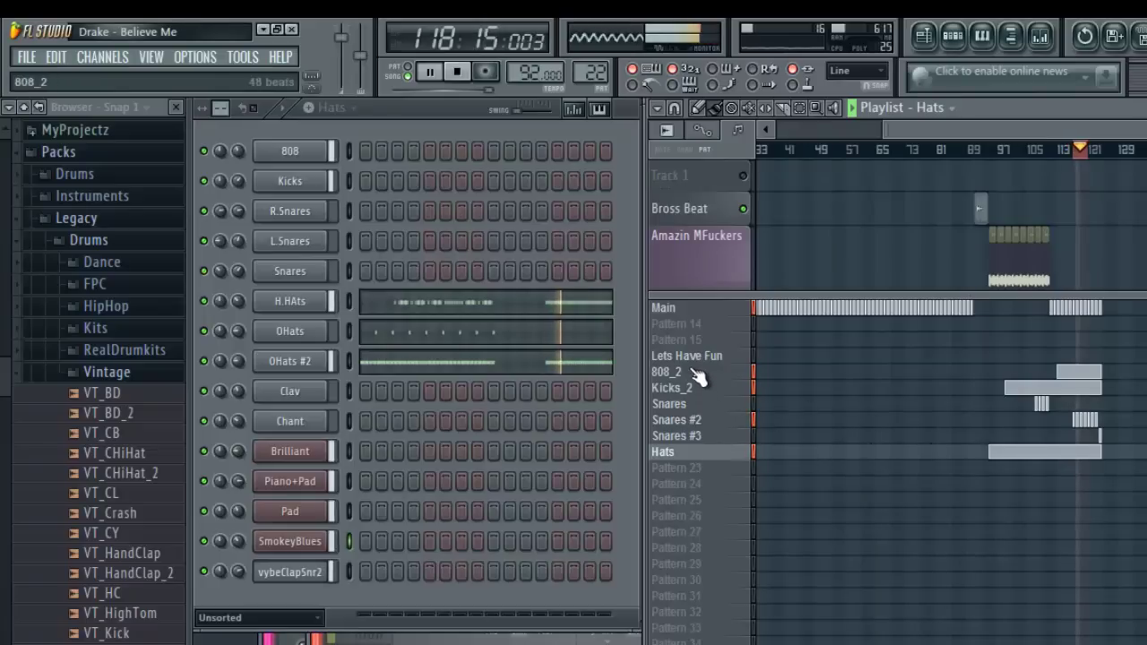
- Give the empty Patterns 14 and 15 blank names so they act as spacers below Main
{"action": "left_click", "coordinate": [697, 339]}
{"action": "left_click", "coordinate": [698, 324]}
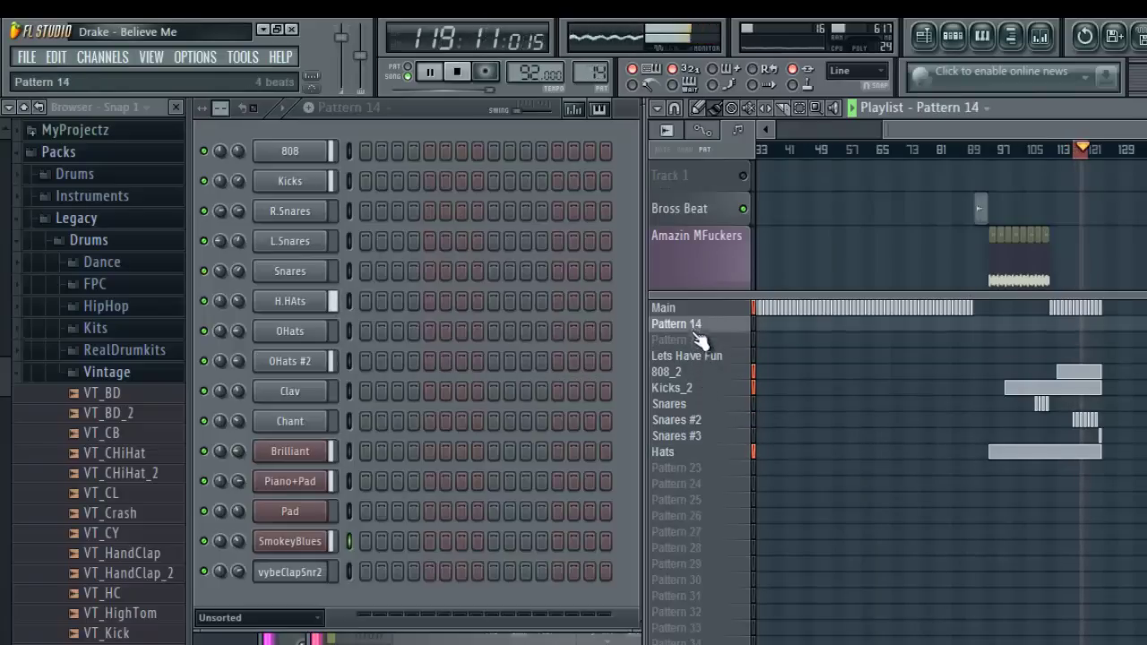
{"action": "scroll", "coordinate": [701, 365], "scroll_direction": "up", "scroll_amount": 2}
{"action": "scroll", "coordinate": [697, 359], "scroll_direction": "up", "scroll_amount": 2}
{"action": "right_click", "coordinate": [704, 423]}
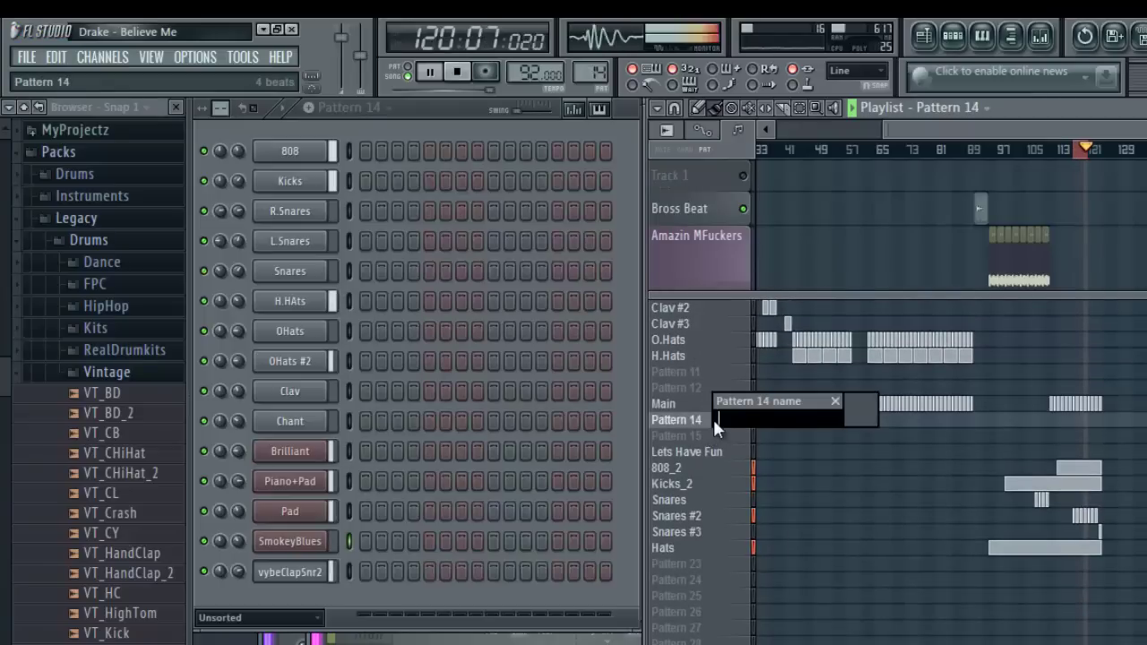
{"action": "key", "text": "Return"}
{"action": "right_click", "coordinate": [698, 435]}
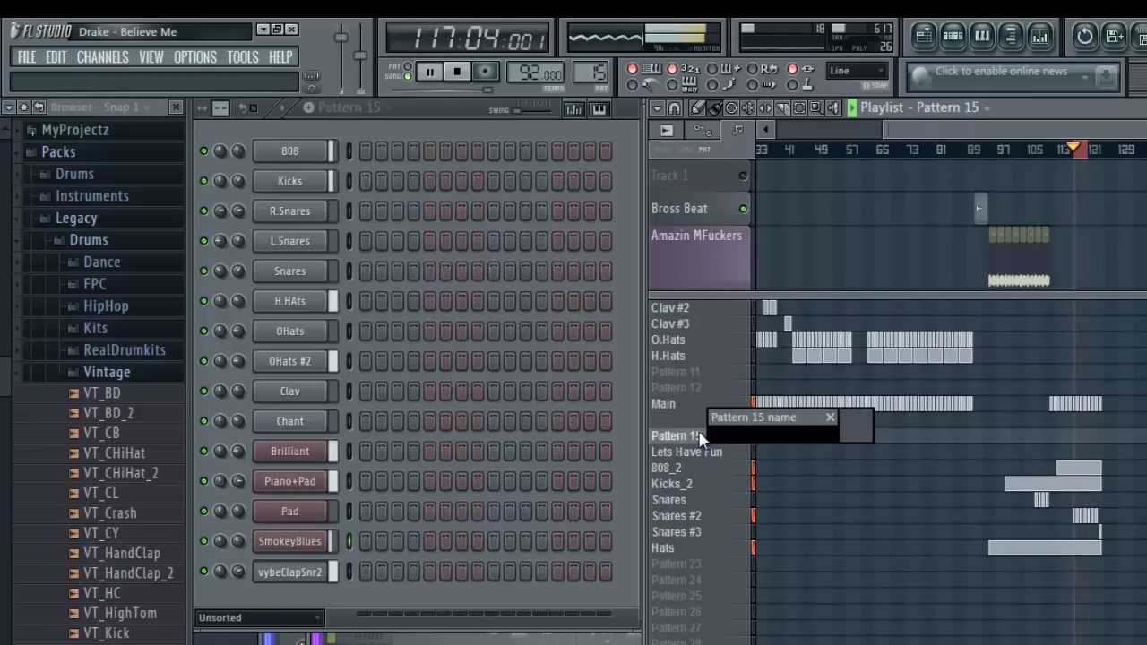
{"action": "key", "text": "Return"}
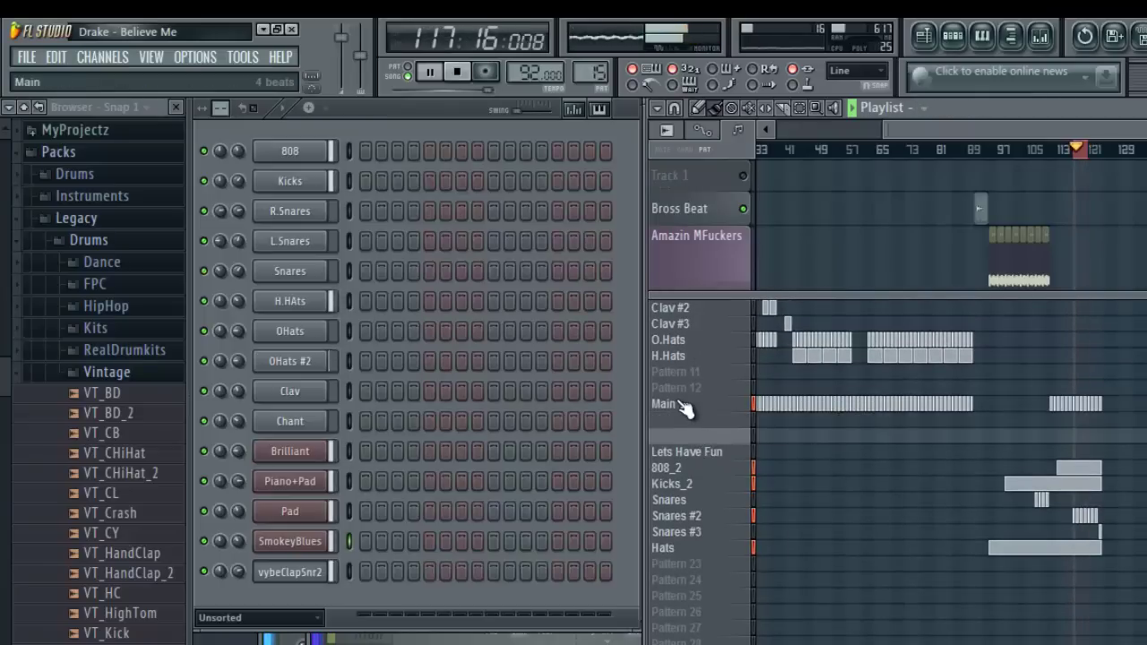
- Move the Main pattern up two slots so it sits directly below H.Hats
{"action": "left_click", "coordinate": [686, 405]}
{"action": "key", "text": "ctrl+shift+Up"}
{"action": "key", "text": "ctrl+shift+Up"}
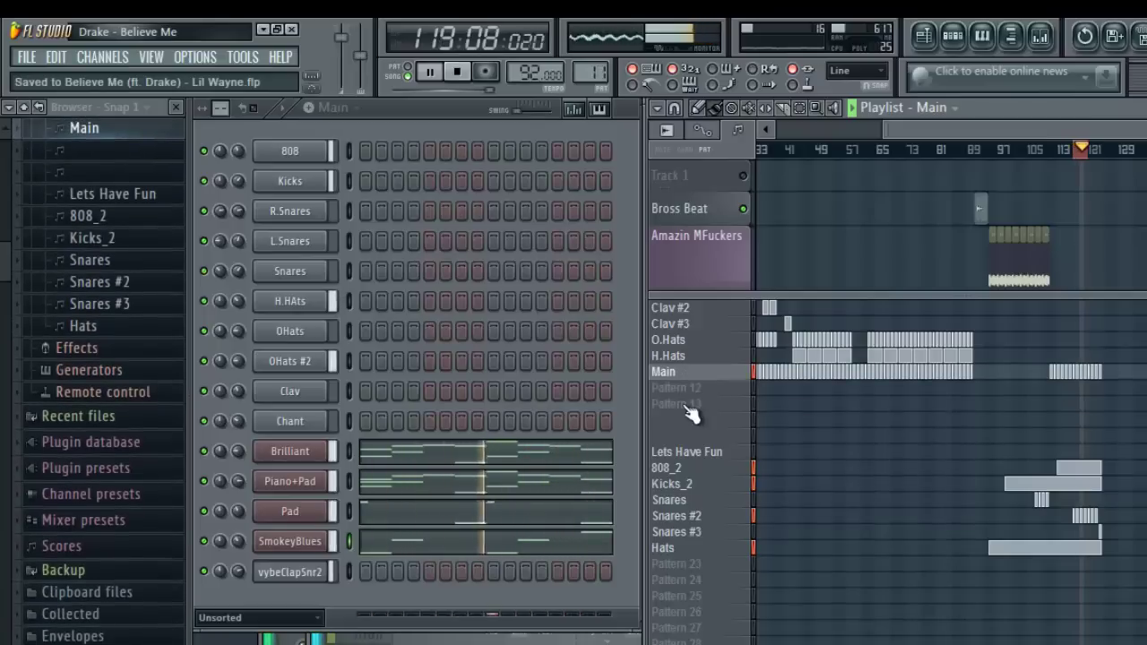
- Give the empty Patterns 13 and 12 below Main blank names
{"action": "middle_click", "coordinate": [705, 405]}
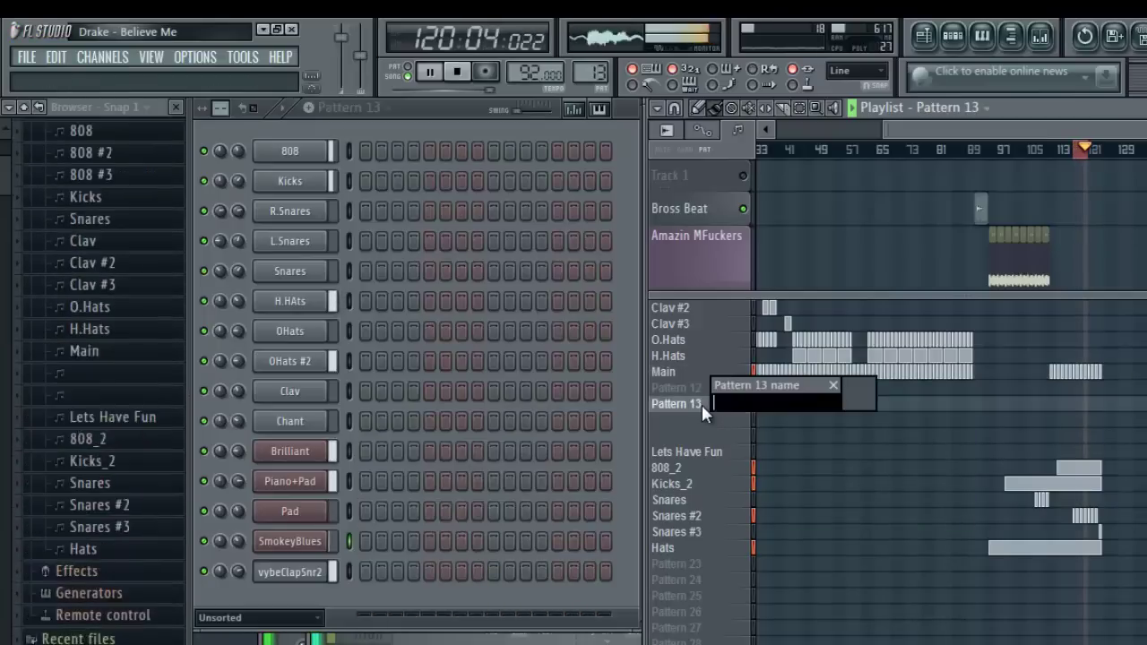
{"action": "key", "text": "Return"}
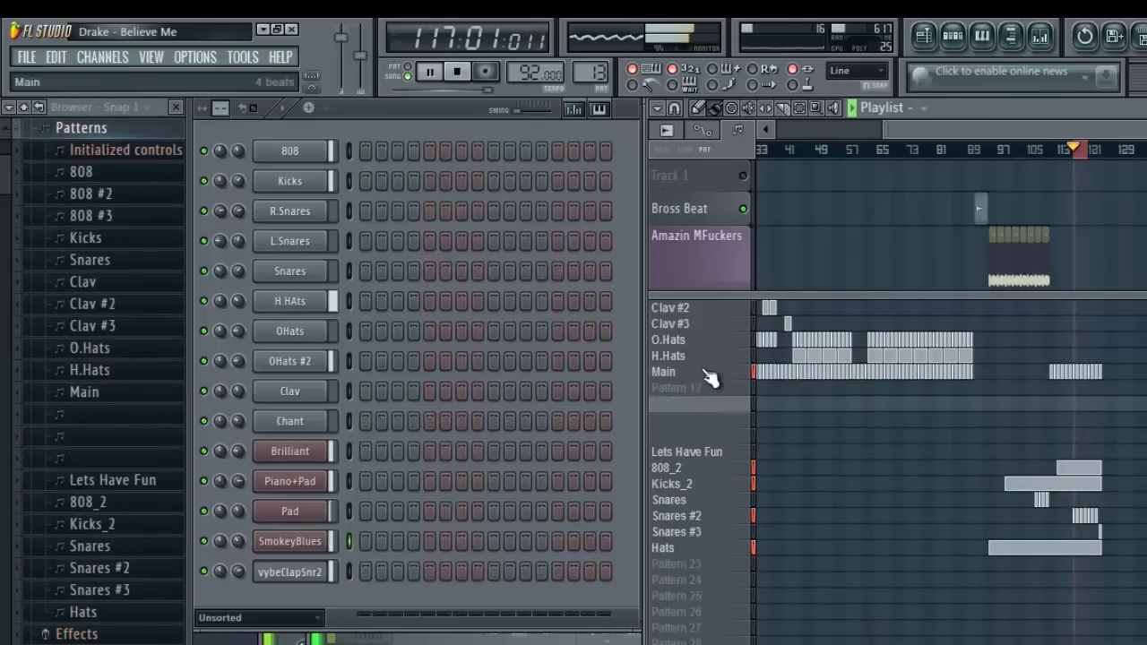
{"action": "middle_click", "coordinate": [702, 389]}
{"action": "key", "text": "Return"}
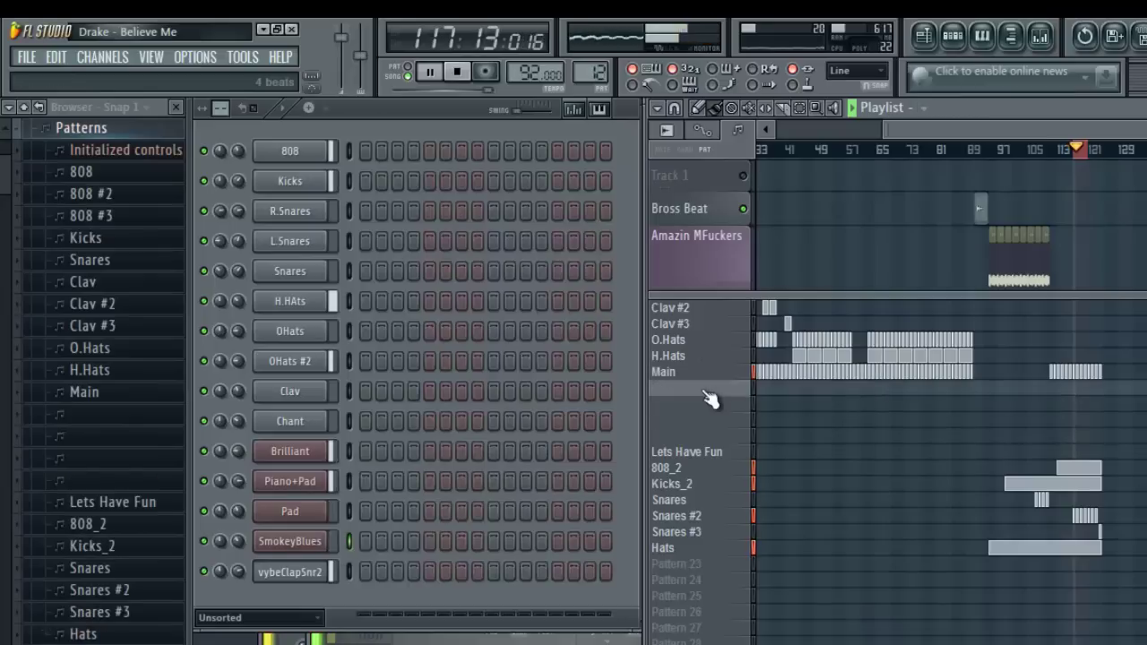
- Select the 808_2 pattern and slightly enlarge the playlist's clip area above the pattern tracks
{"action": "left_click", "coordinate": [727, 469]}
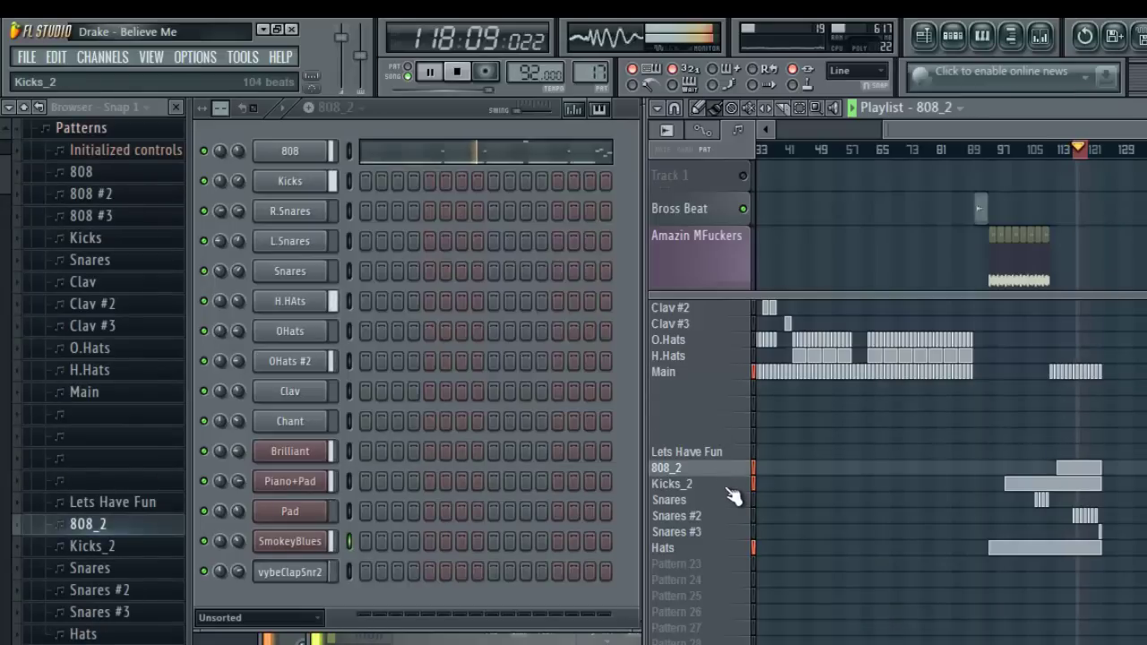
{"action": "scroll", "coordinate": [722, 499], "scroll_direction": "down", "scroll_amount": 5}
{"action": "scroll", "coordinate": [722, 499], "scroll_direction": "up", "scroll_amount": 10}
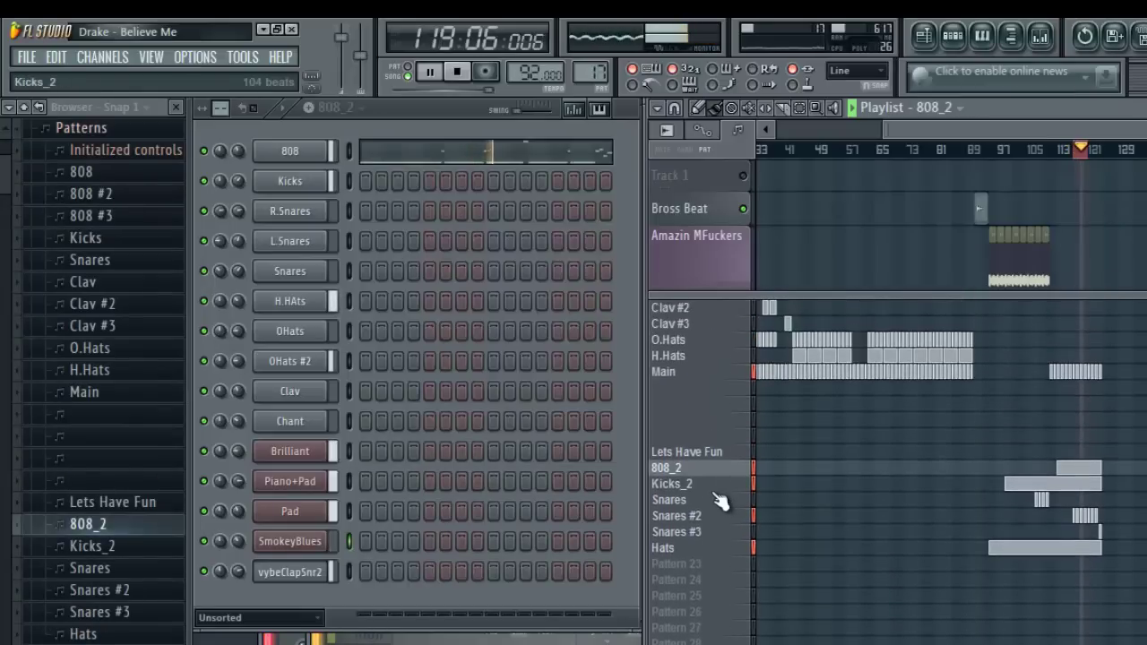
{"action": "scroll", "coordinate": [722, 501], "scroll_direction": "down", "scroll_amount": 3}
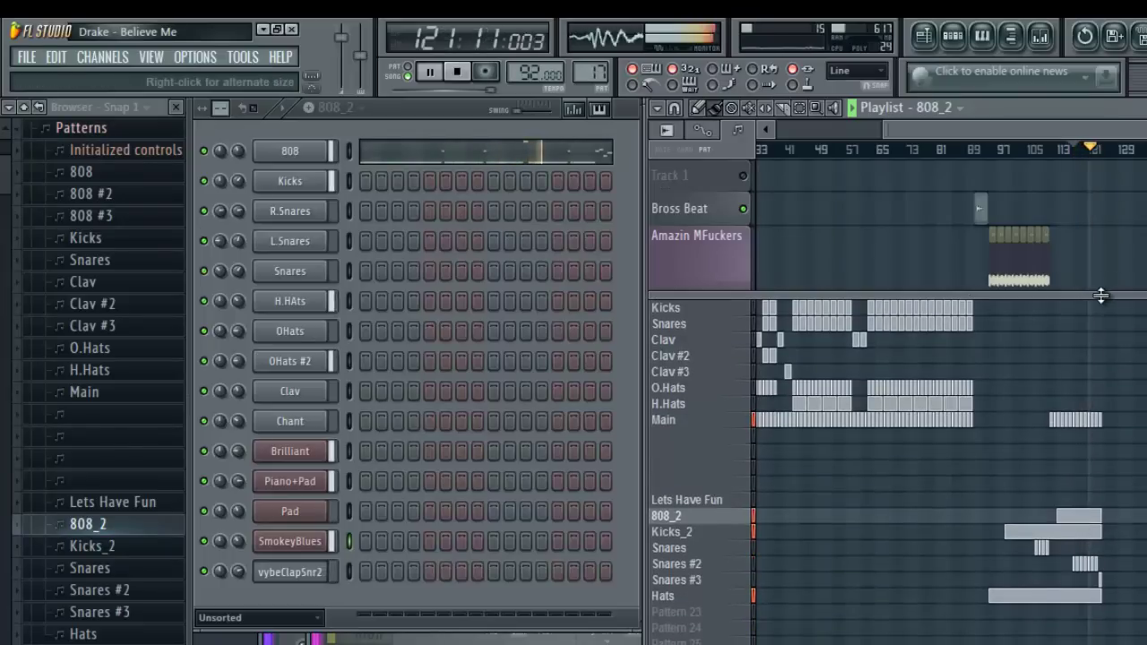
{"action": "mouse_move", "coordinate": [1102, 295]}
{"action": "left_mouse_down"}
{"action": "mouse_move", "coordinate": [1101, 331]}
{"action": "mouse_move", "coordinate": [1096, 315]}
{"action": "left_mouse_up"}
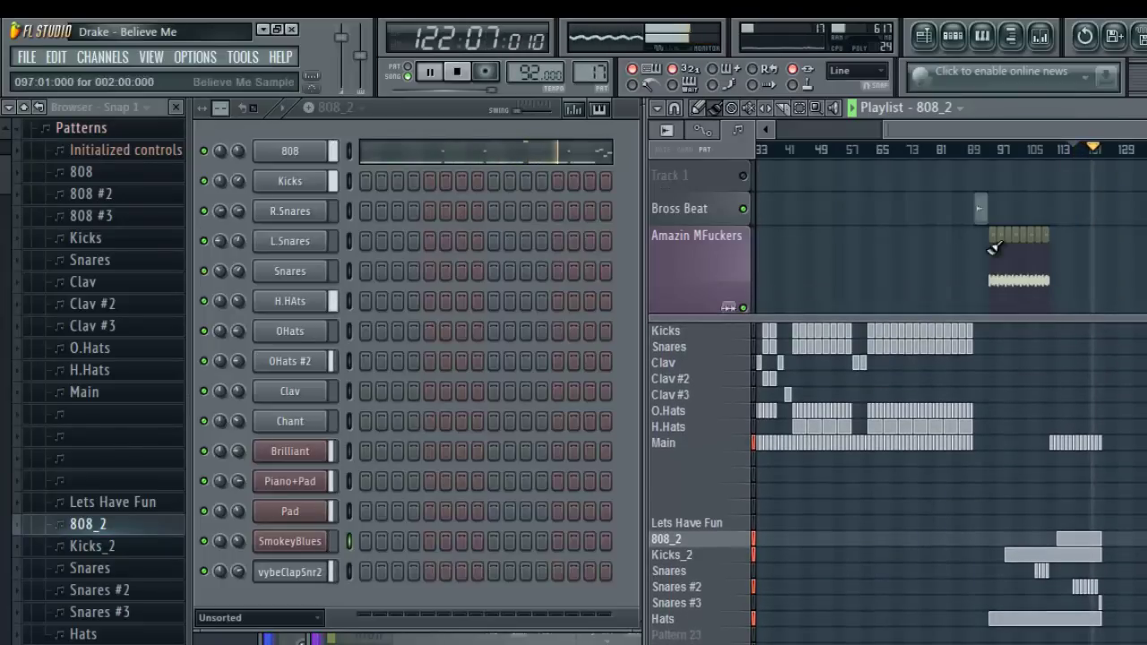
- Play the song from bar 91 and create an automation clip for the master volume
{"action": "left_click_drag", "start_coordinate": [1146, 131], "coordinate": [1100, 121]}
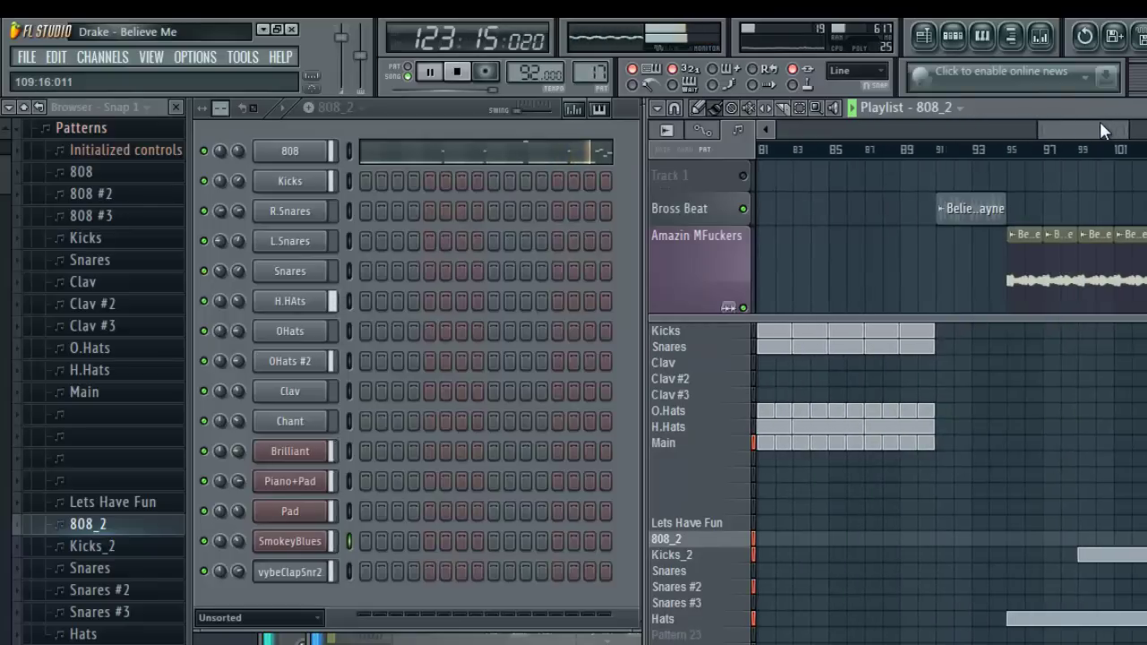
{"action": "left_click", "coordinate": [940, 152]}
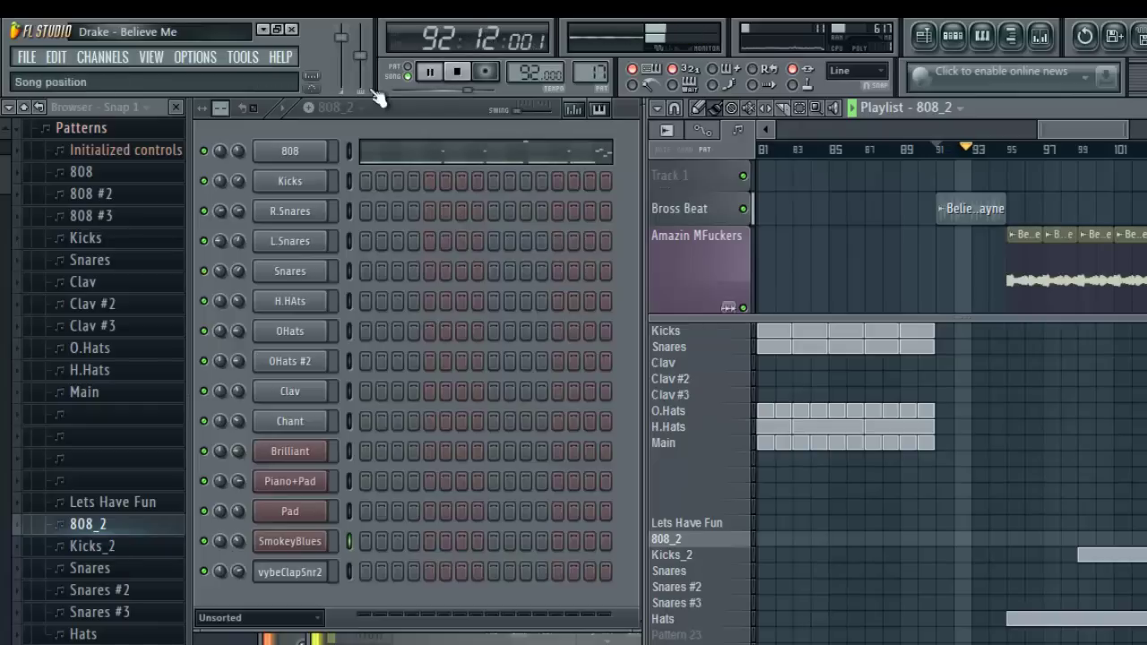
{"action": "right_click", "coordinate": [348, 42]}
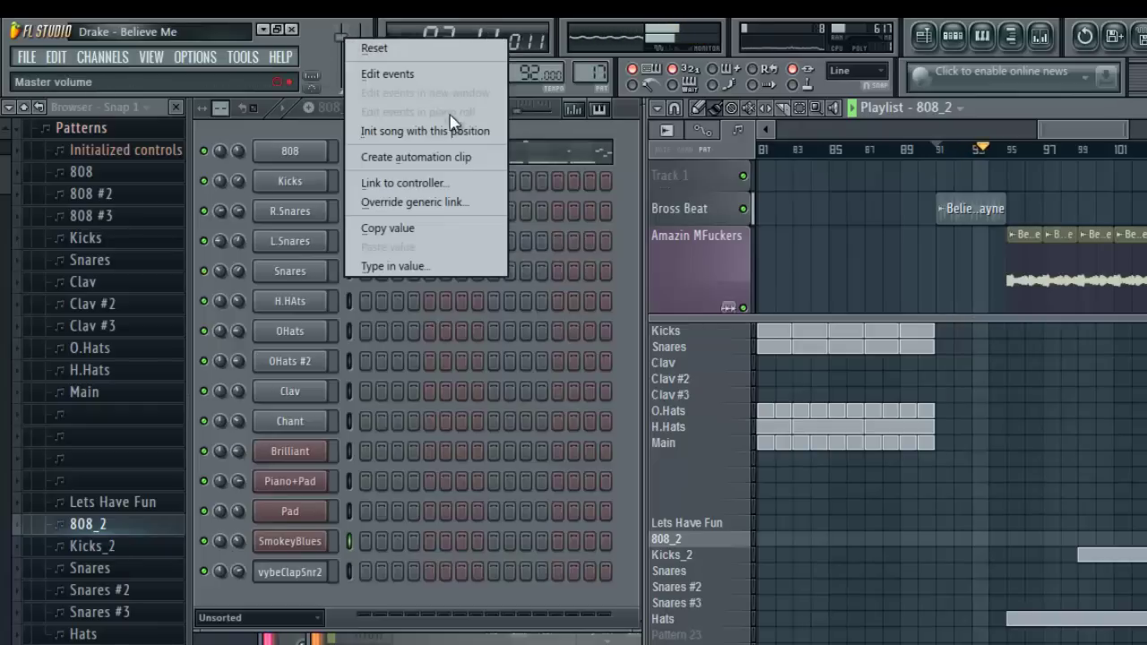
{"action": "left_click", "coordinate": [418, 158]}
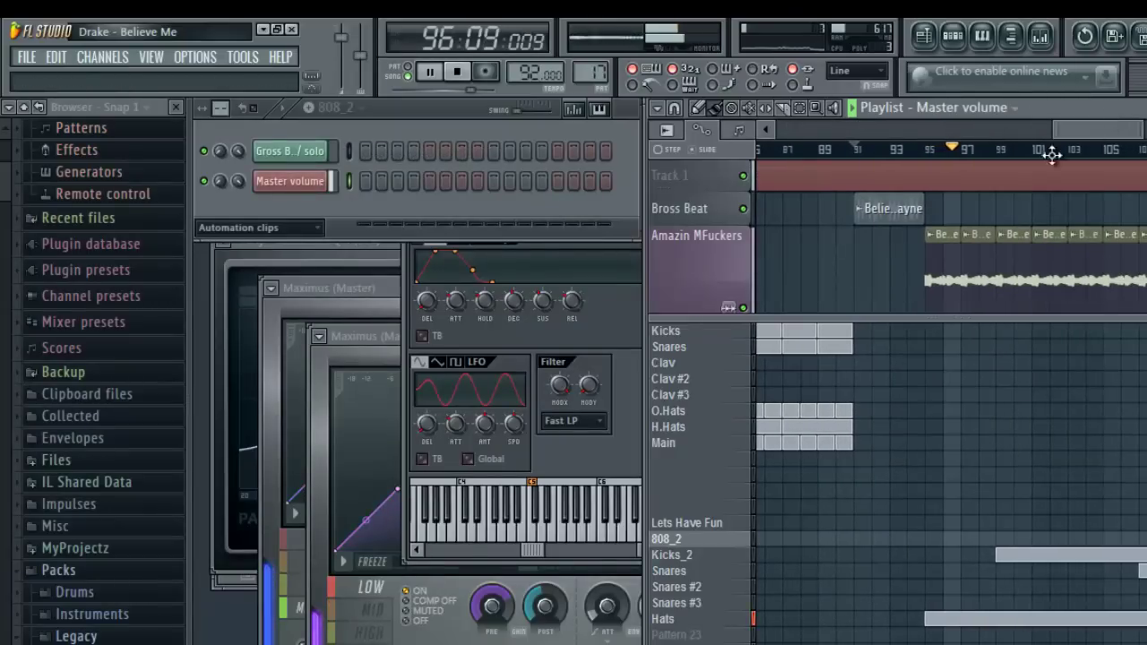
- Restart playback from bar 91 and open the channel settings of the Believe Me (ft. Drake) - Lil Wayne audio clip
{"action": "key", "text": "space"}
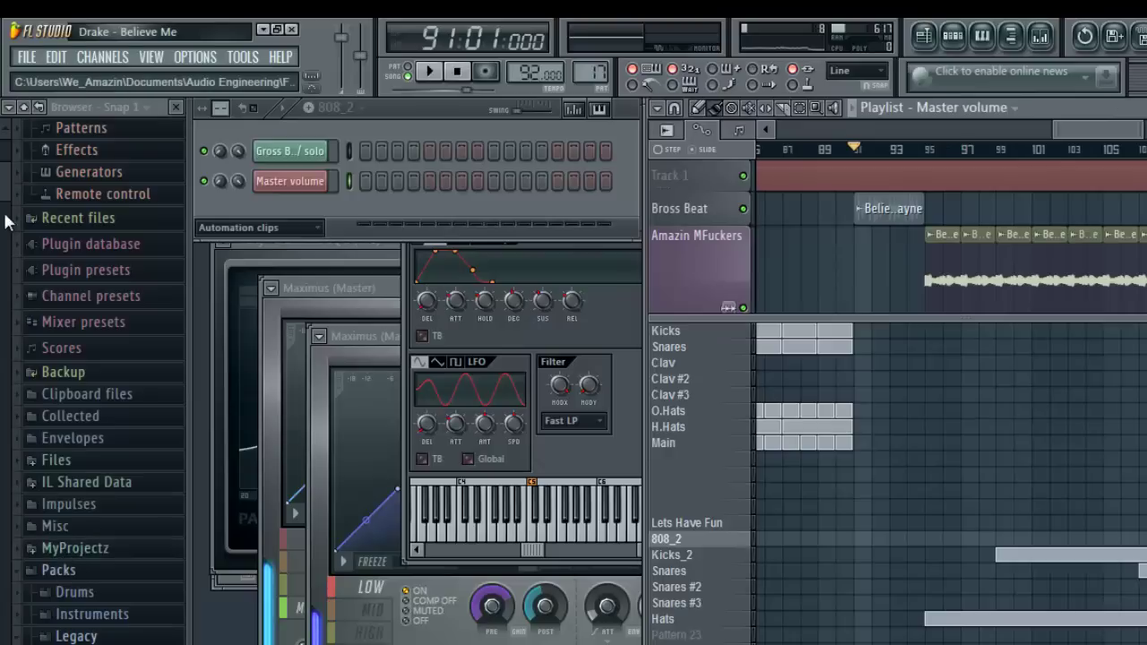
{"action": "scroll", "coordinate": [7, 189], "scroll_direction": "up", "scroll_amount": 1}
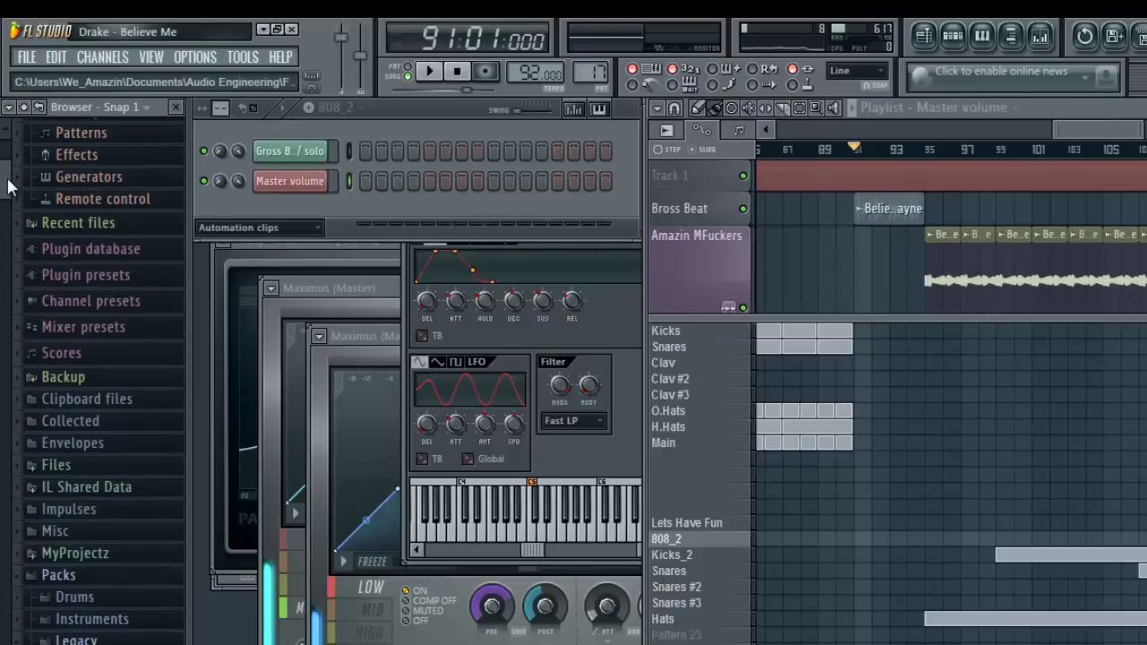
{"action": "scroll", "coordinate": [9, 186], "scroll_direction": "down", "scroll_amount": 2}
{"action": "key", "text": "space"}
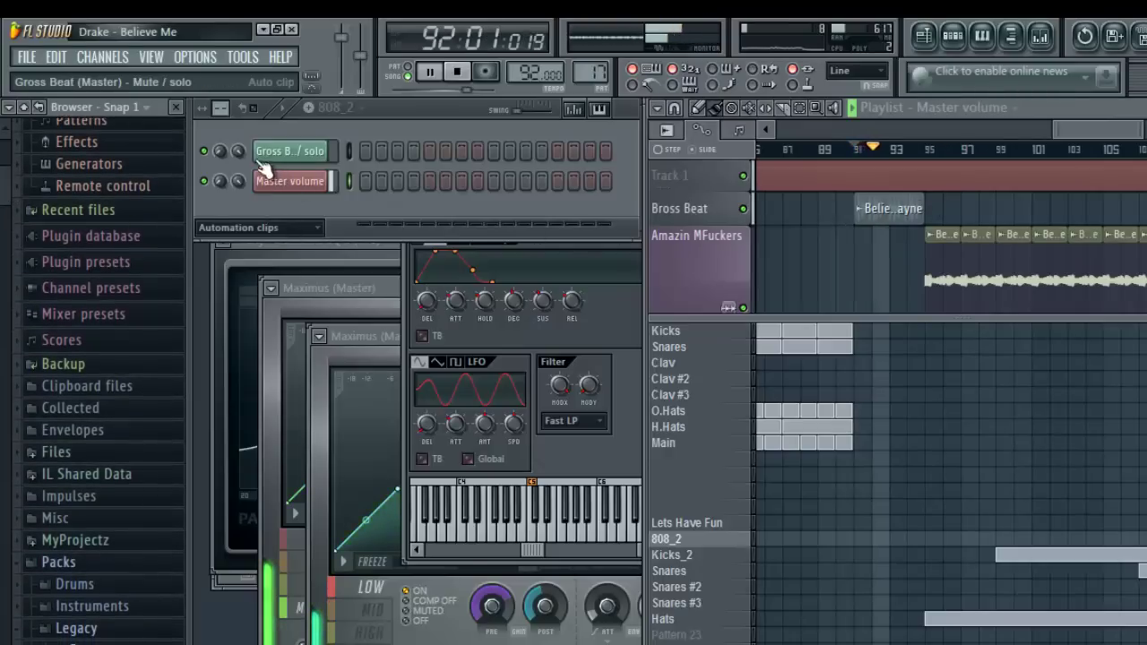
{"action": "double_click", "coordinate": [881, 210]}
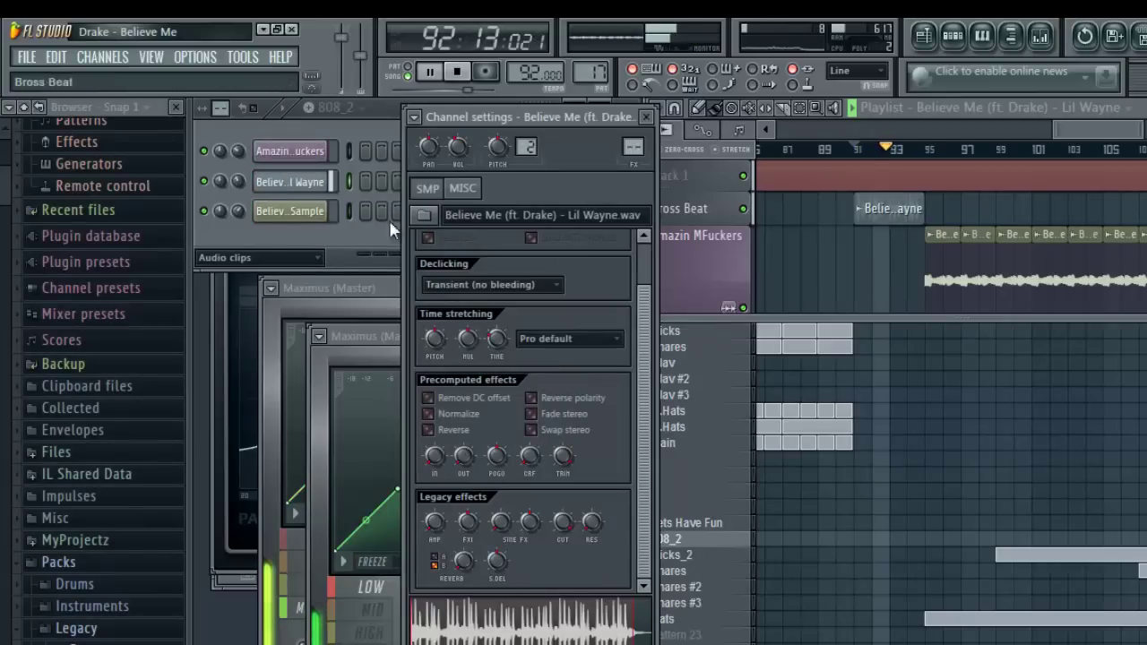
- Set the Believe Me (ft. Drake) - Lil Wayne channel's volume to 50% and select the Snares #3 pattern
{"action": "left_click", "coordinate": [233, 181]}
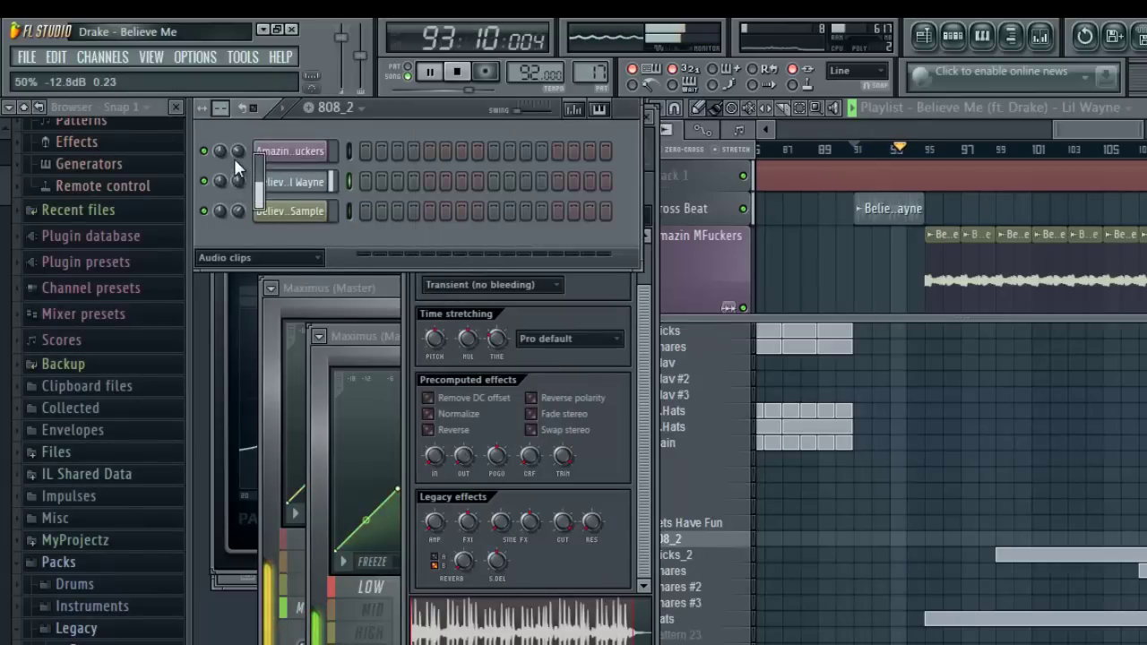
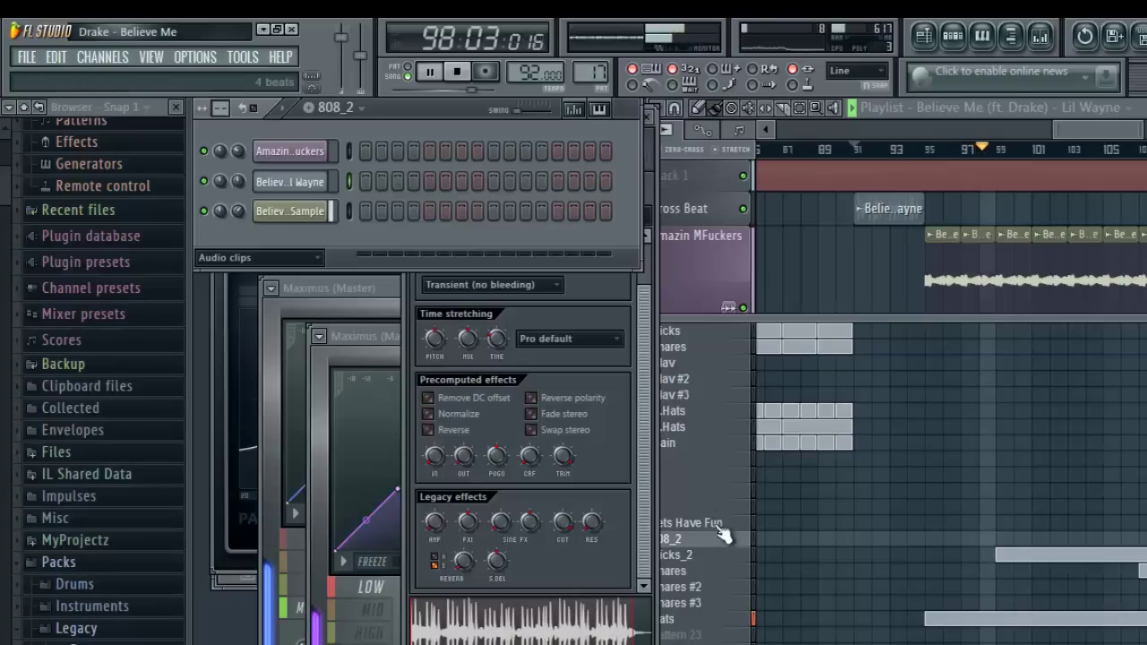
{"action": "left_click", "coordinate": [688, 604]}
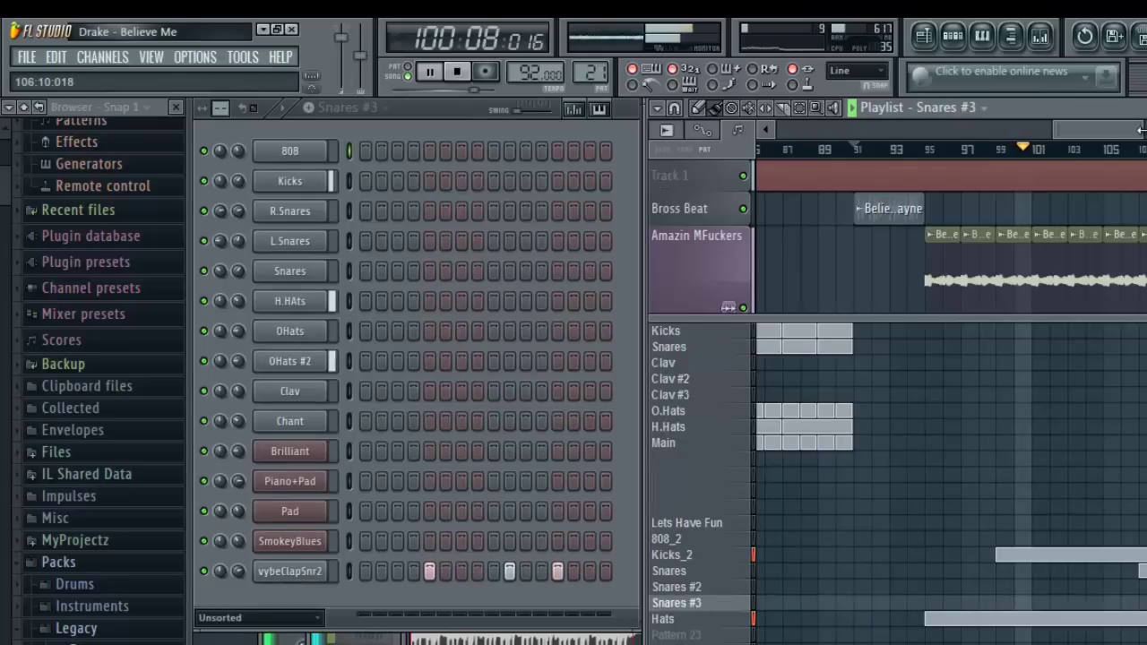
- Shape the master volume automation into a fade-out with a point at bar 91, an end point at 0% and 45% tension, and save the project
{"action": "left_click_drag", "start_coordinate": [1142, 131], "coordinate": [1145, 131]}
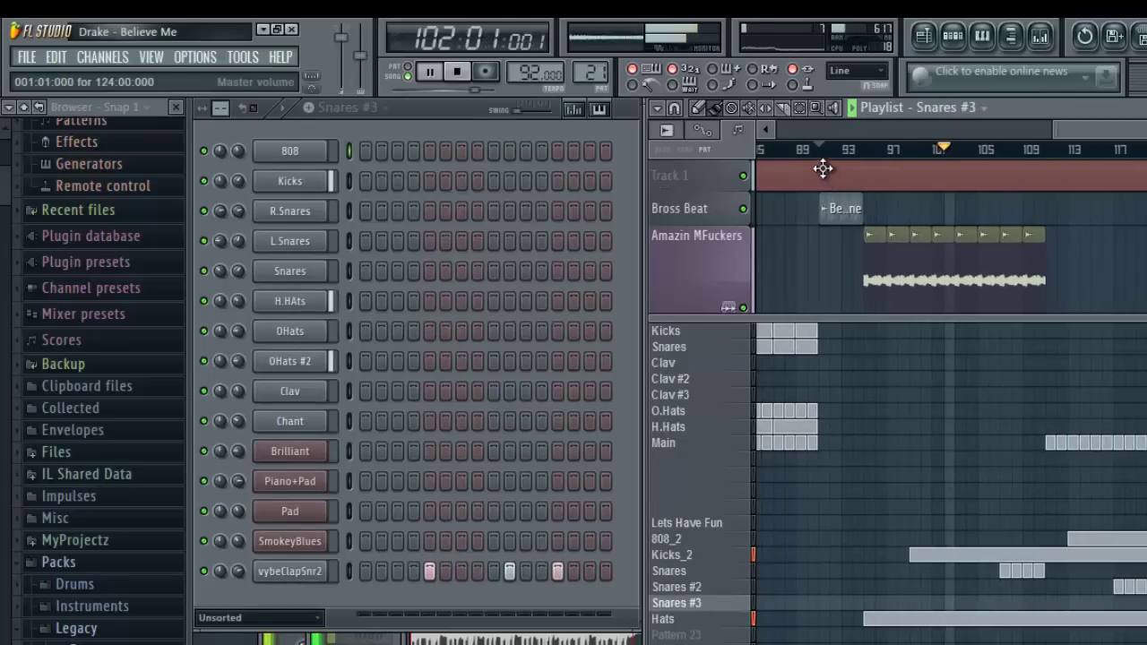
{"action": "left_click_drag", "start_coordinate": [46, 127], "coordinate": [46, 45]}
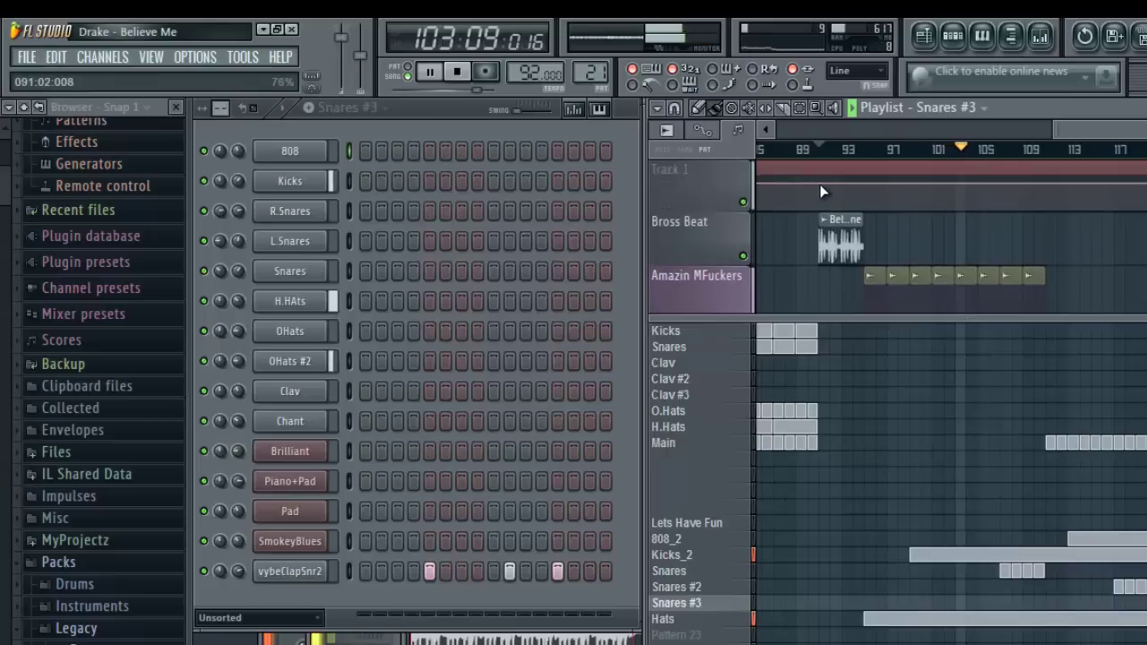
{"action": "left_click", "coordinate": [821, 184]}
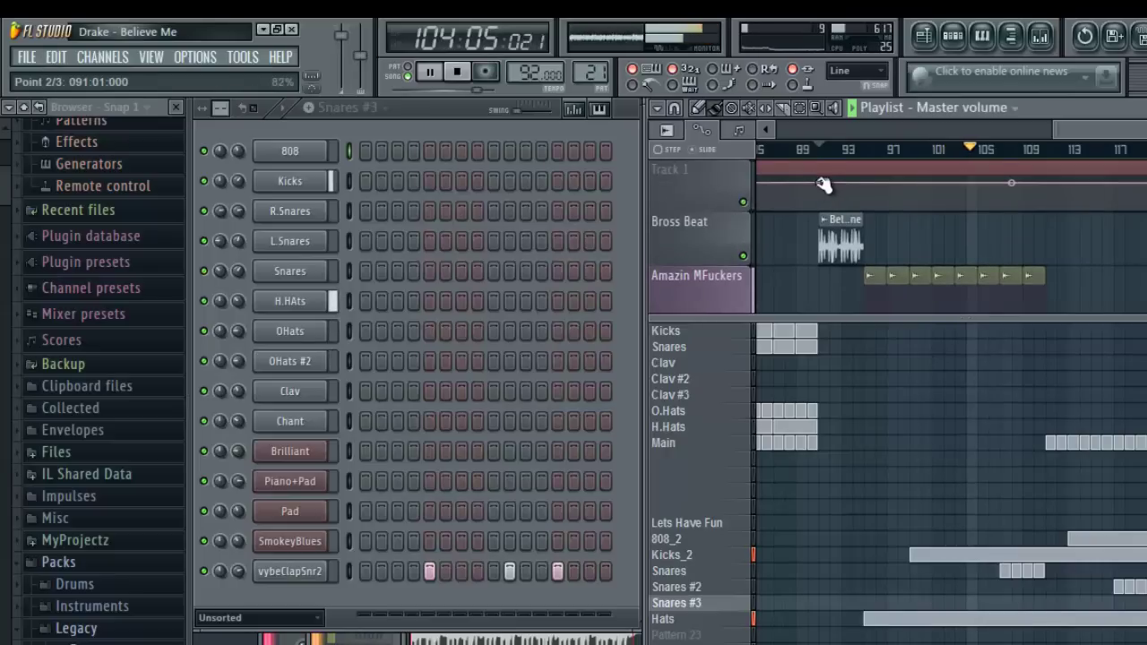
{"action": "left_click_drag", "start_coordinate": [1146, 184], "coordinate": [1146, 208]}
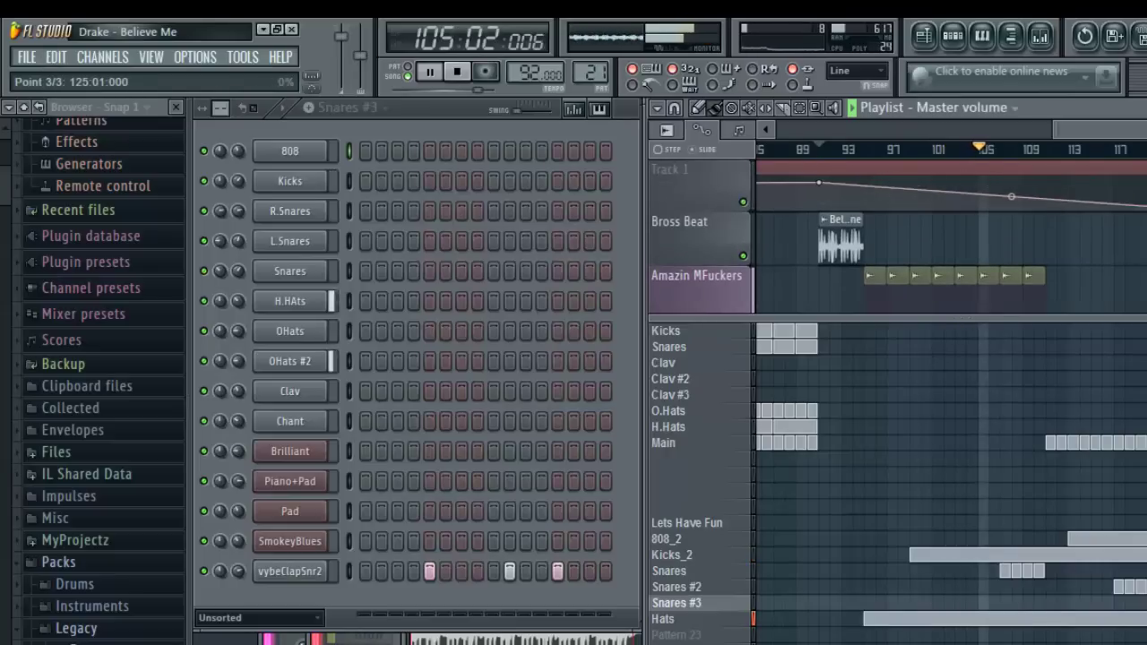
{"action": "left_click_drag", "start_coordinate": [1012, 197], "coordinate": [1033, 108]}
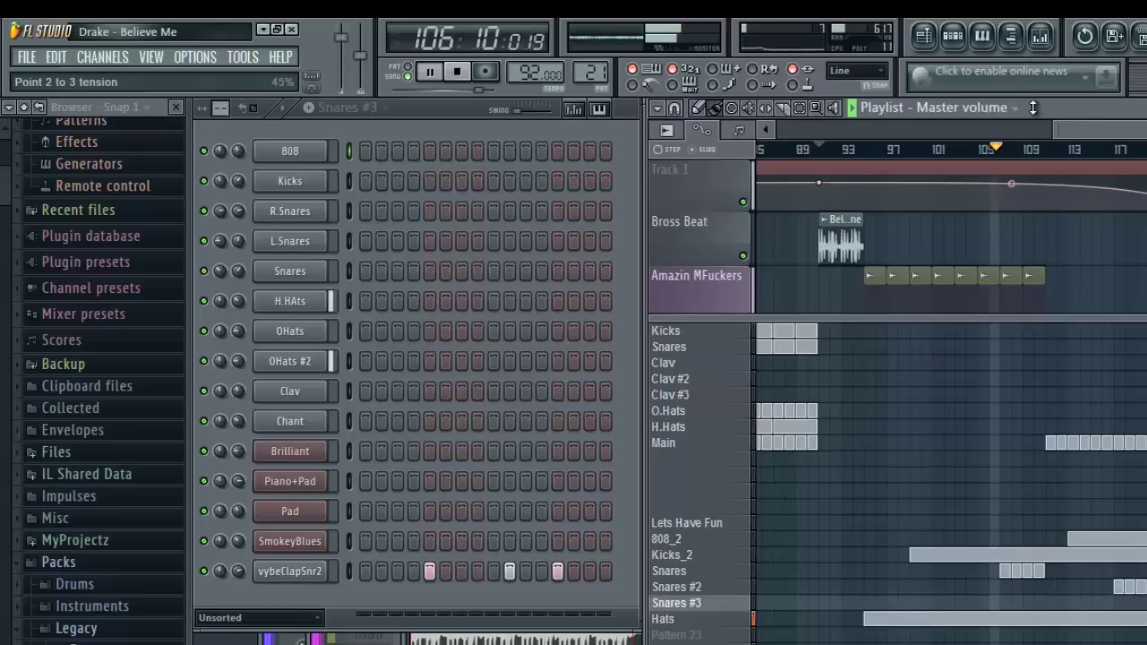
{"action": "key", "text": "ctrl+s"}
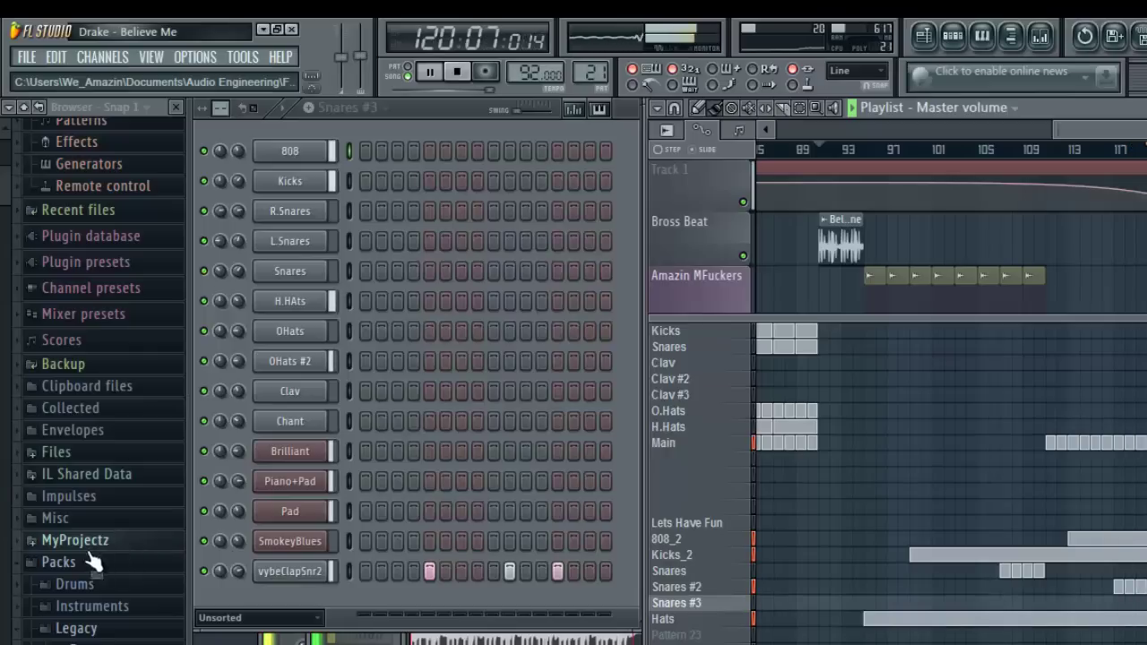
- Rename the vybeClapSnr2 channel as Snares2
{"action": "left_click", "coordinate": [304, 573], "text": "shift"}
{"action": "type", "text": "Sna"}
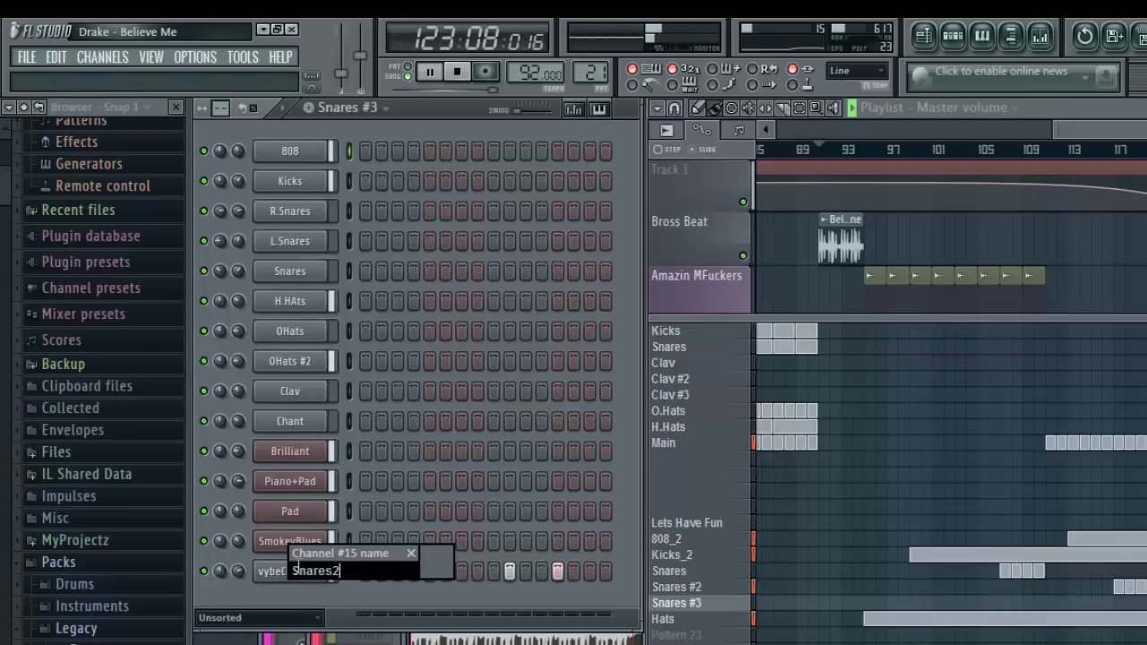
{"action": "type", "text": "res2"}
{"action": "key", "text": "Return"}
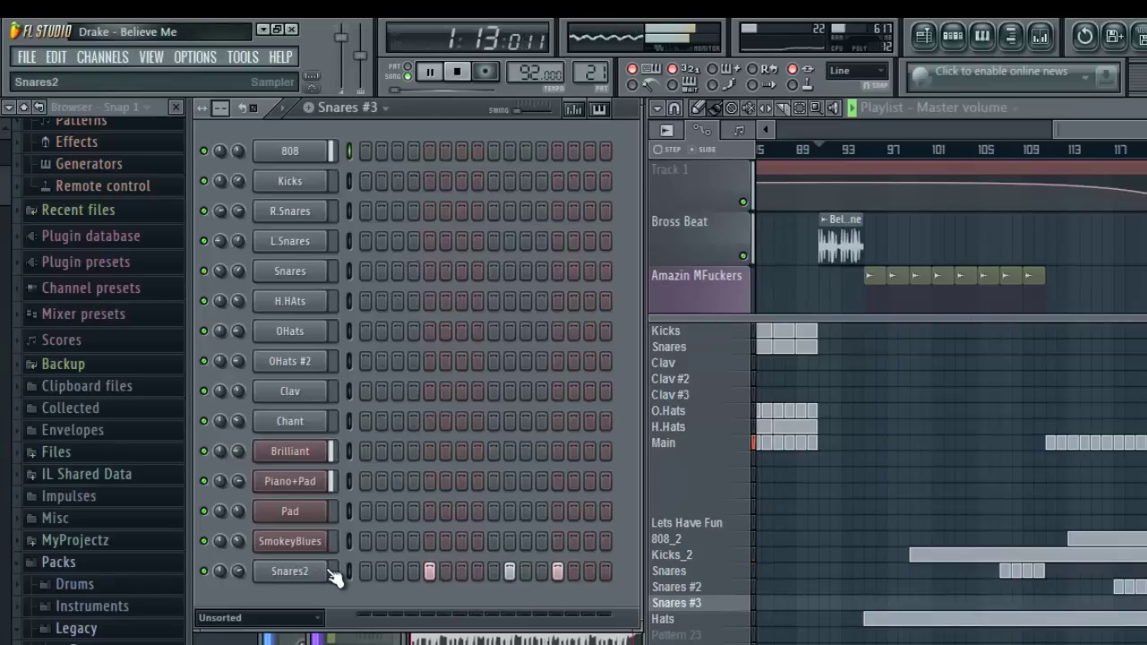
- Move the Snares2 channel up to directly below the Snares channel and save the project
{"action": "key", "text": "alt+Up"}
{"action": "key", "text": "alt+Up"}
{"action": "key", "text": "alt+Up"}
{"action": "key", "text": "alt+Up"}
{"action": "key", "text": "alt+Up"}
{"action": "key", "text": "alt+Up"}
{"action": "key", "text": "alt+Up"}
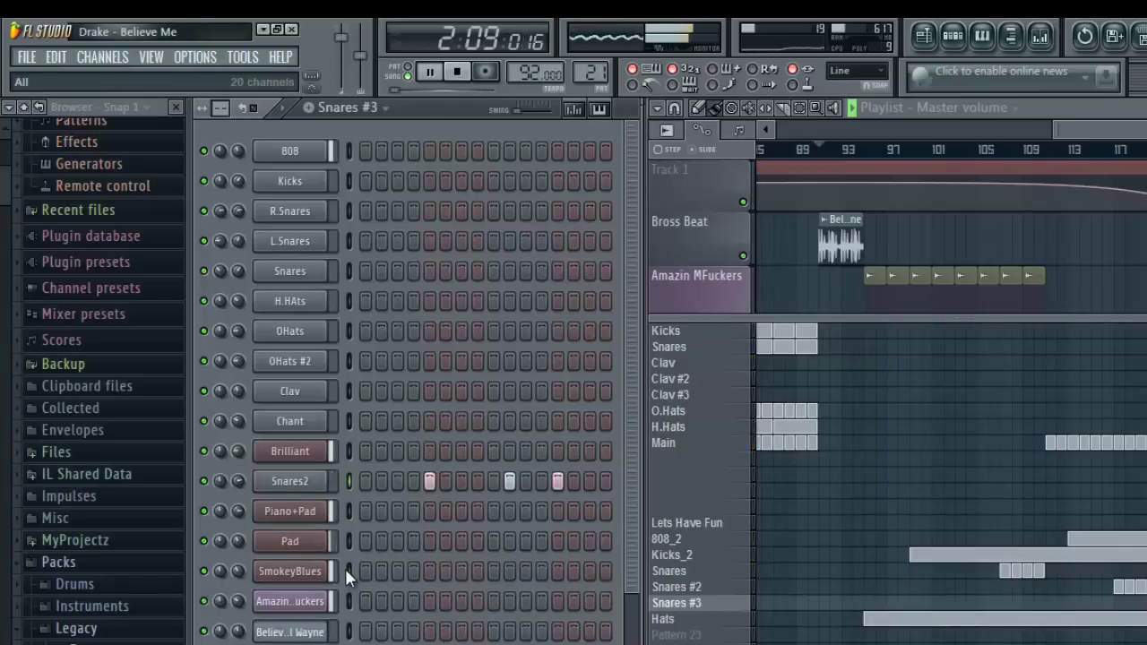
{"action": "key", "text": "alt+Up"}
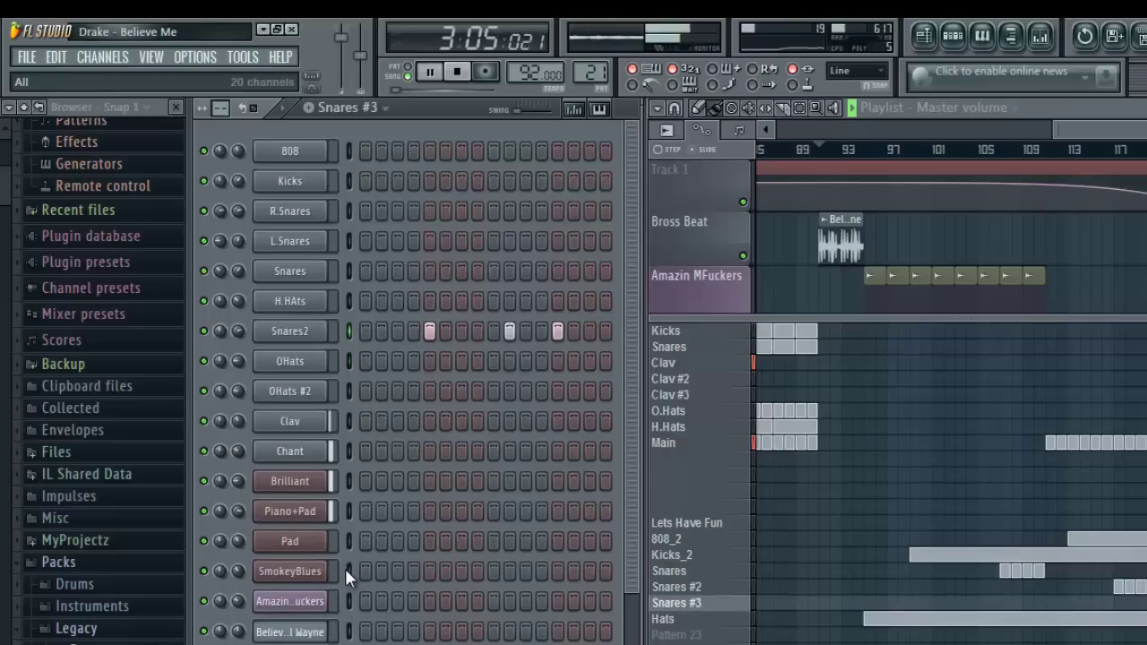
{"action": "key", "text": "alt+Up"}
{"action": "key", "text": "ctrl+s"}
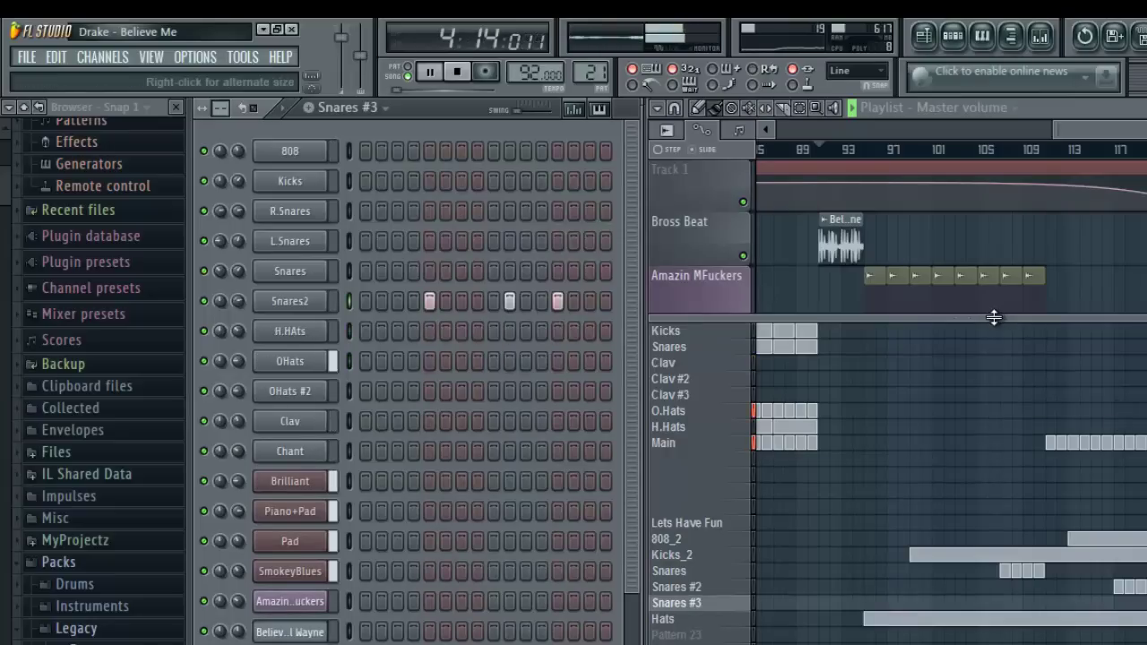
- Enlarge the playlist's clip area, shrink its track heights to the minimum and show the song from bar 1
{"action": "left_click_drag", "start_coordinate": [995, 314], "coordinate": [993, 356]}
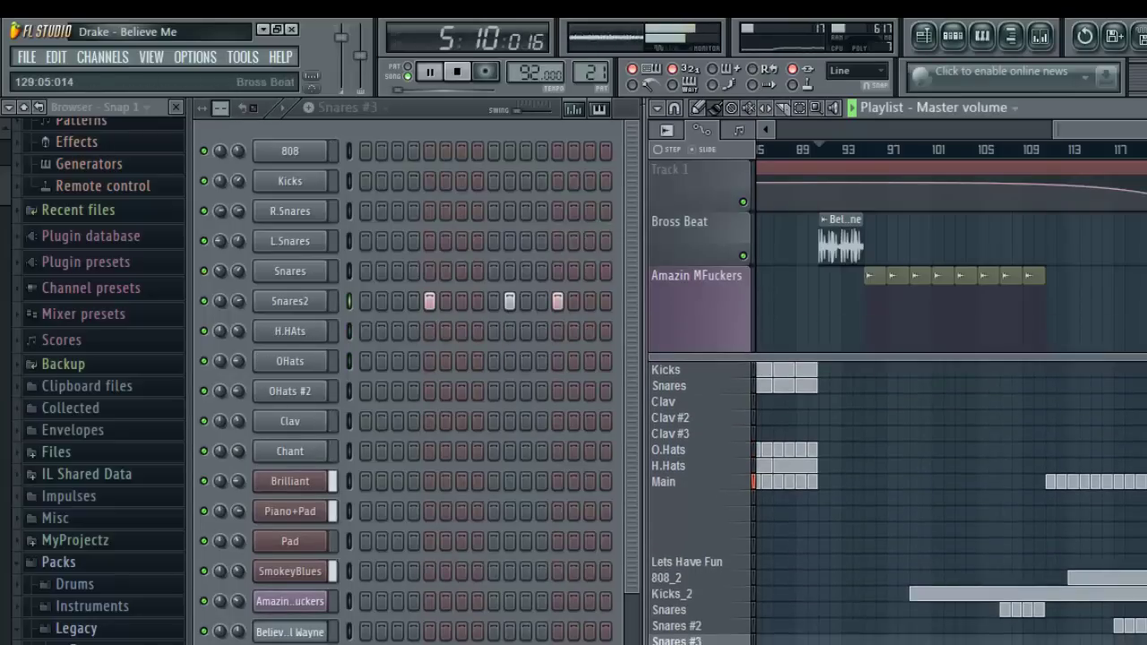
{"action": "left_click_drag", "start_coordinate": [1146, 149], "coordinate": [76, 417]}
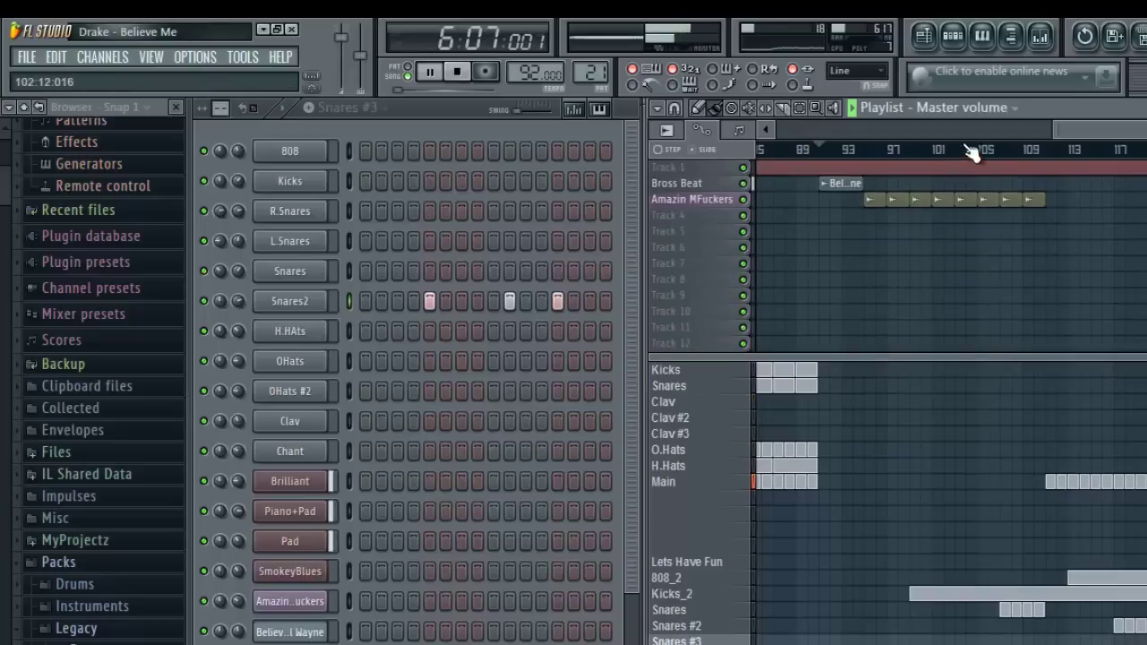
{"action": "left_click_drag", "start_coordinate": [1091, 131], "coordinate": [687, 143]}
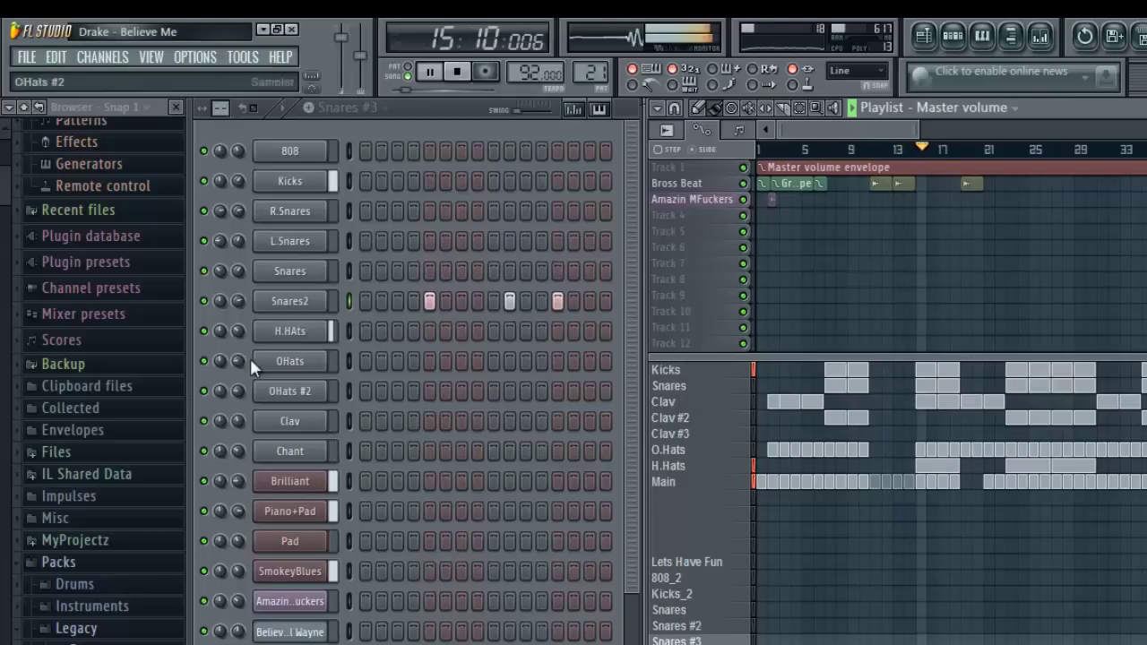
- Audition cymbal samples in the sound bank's Cymbalz folder and add LEX TRAP Crash(1) as a new channel
{"action": "left_click", "coordinate": [93, 455]}
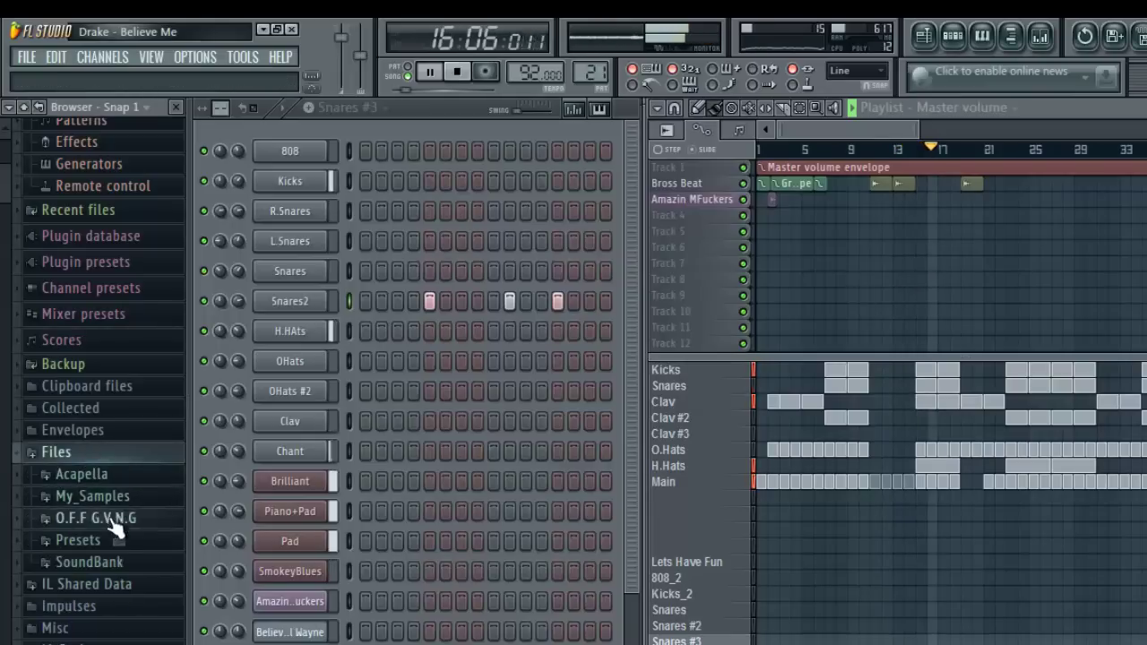
{"action": "left_click", "coordinate": [121, 563]}
{"action": "left_click", "coordinate": [130, 628]}
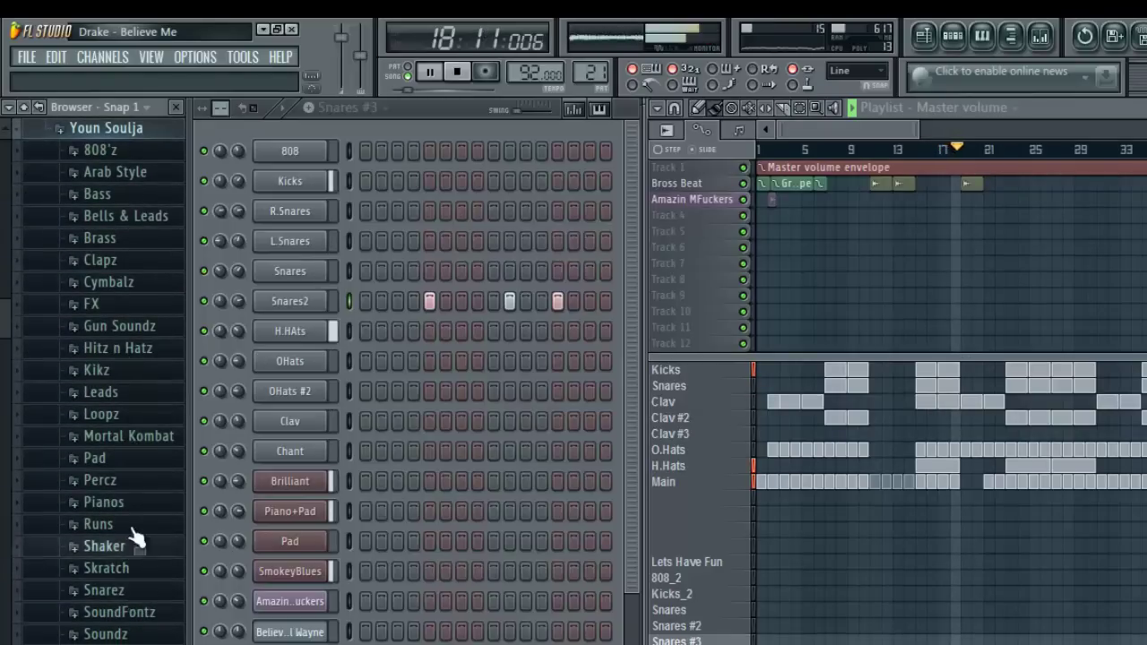
{"action": "left_click", "coordinate": [120, 283]}
{"action": "left_click", "coordinate": [119, 327]}
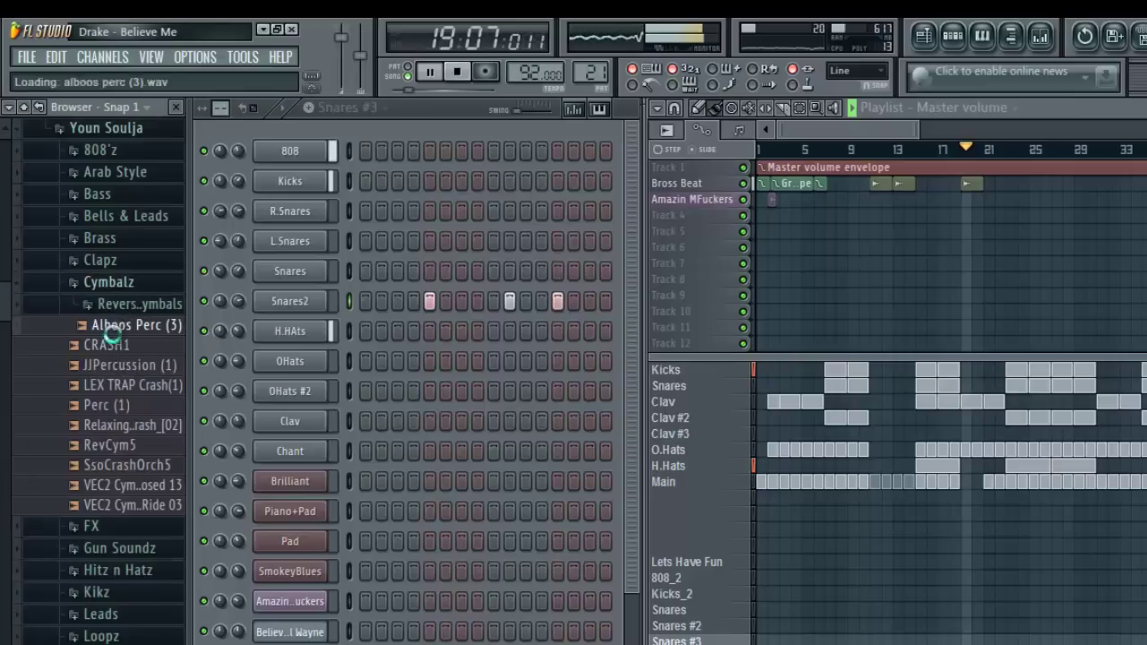
{"action": "left_click", "coordinate": [118, 346]}
{"action": "left_click", "coordinate": [135, 385]}
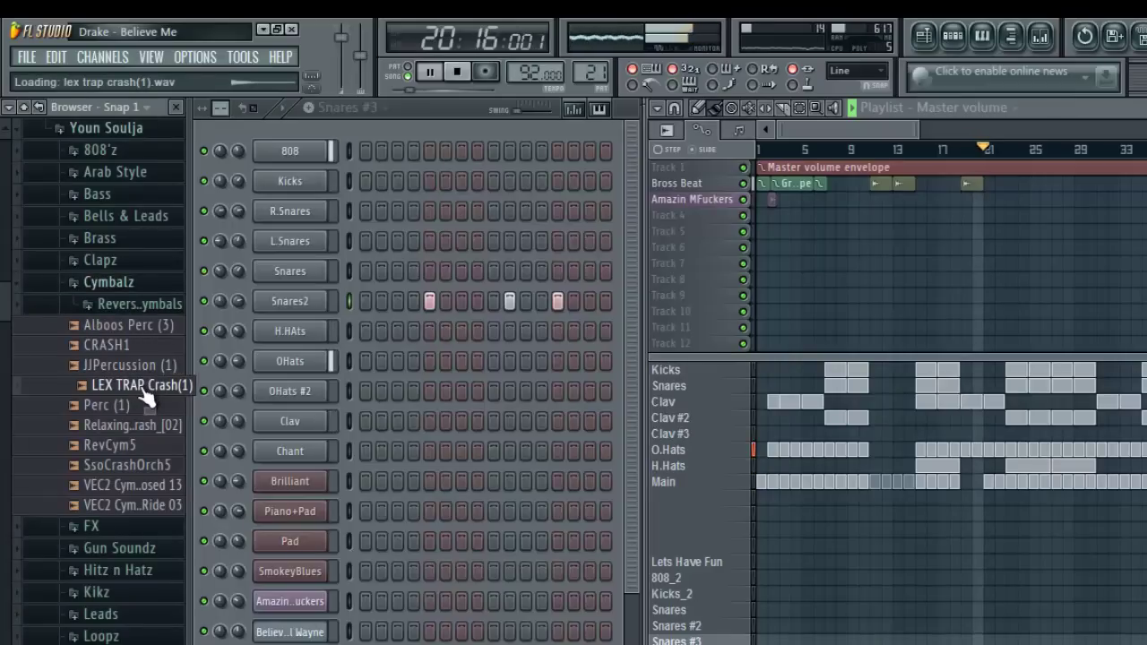
{"action": "left_click_drag", "start_coordinate": [145, 396], "coordinate": [328, 123]}
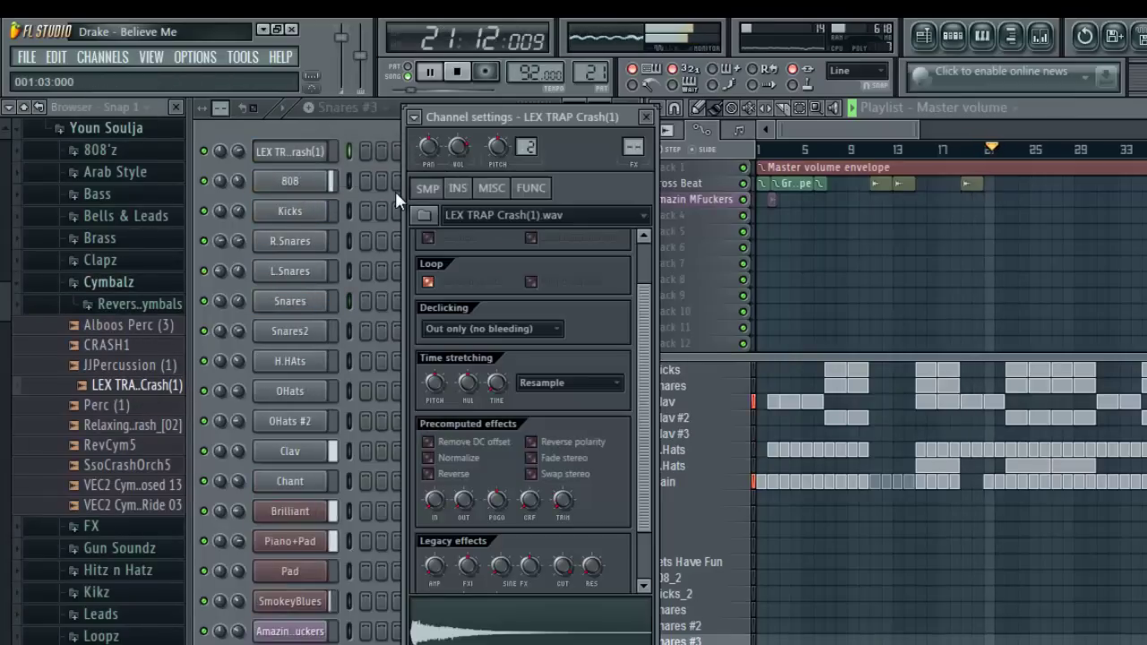
- Move the LEX TRAP Crash(1) channel down to between OHats #2 and Clav
{"action": "key", "text": "alt+Down"}
{"action": "key", "text": "alt+Down"}
{"action": "key", "text": "alt+Down"}
{"action": "key", "text": "alt+Down"}
{"action": "key", "text": "alt+Down"}
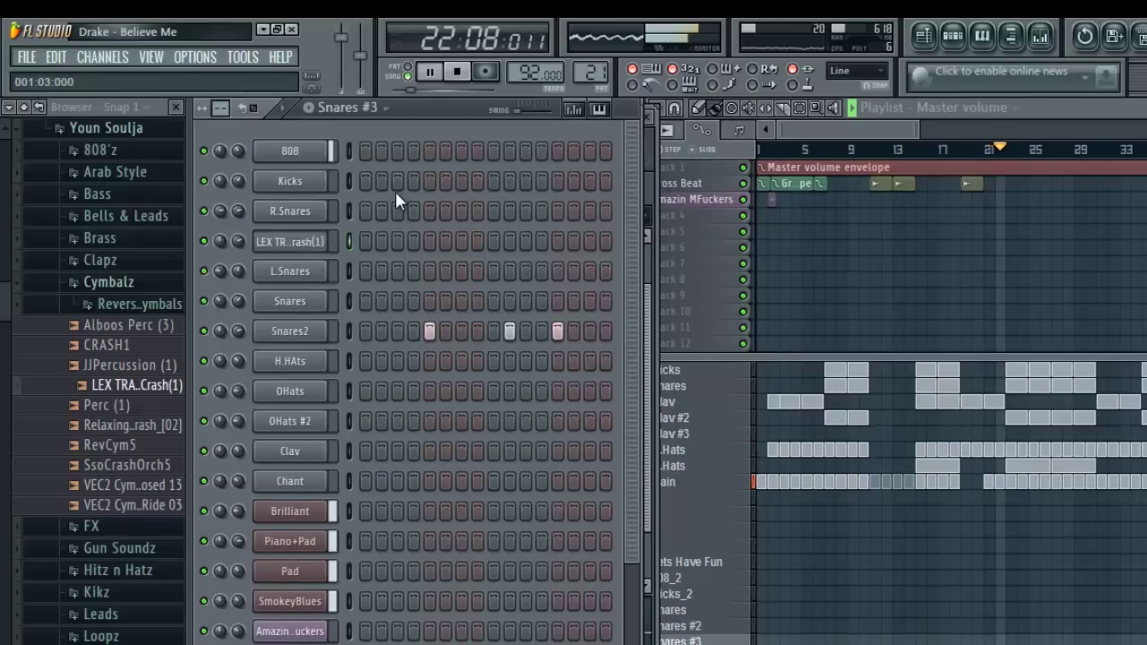
{"action": "key", "text": "alt+Down"}
{"action": "key", "text": "alt+Down"}
{"action": "key", "text": "alt+Down"}
{"action": "key", "text": "alt+Down"}
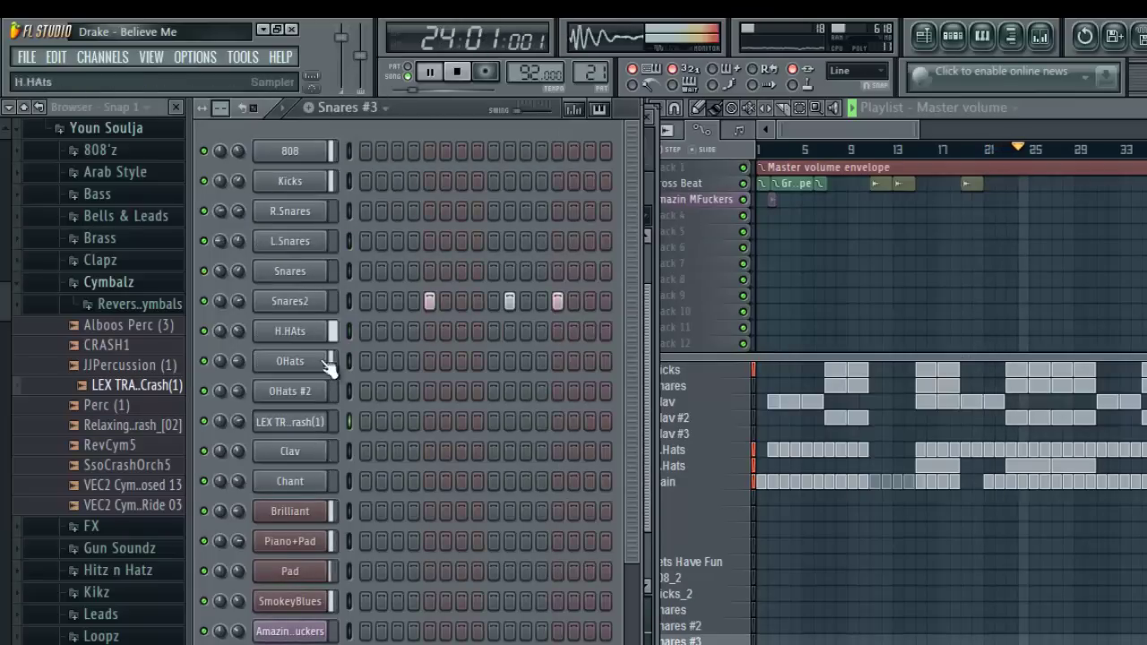
- Rename the LEX TRAP Crash(1) channel as Crash
{"action": "middle_click", "coordinate": [310, 416]}
{"action": "type", "text": "Cra"}
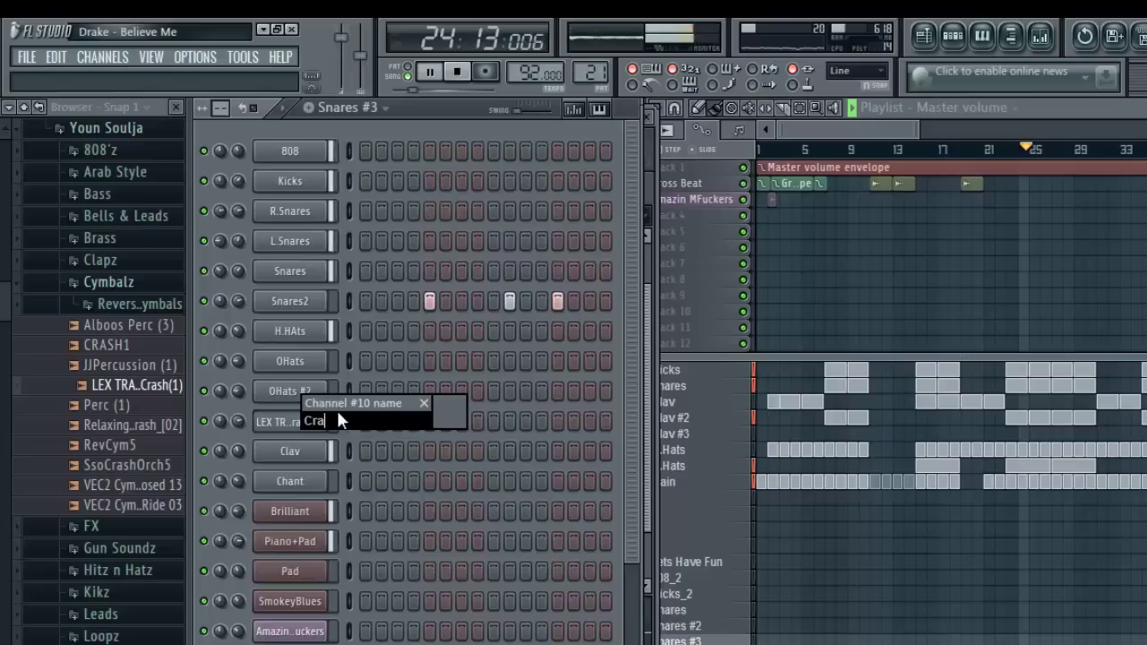
{"action": "type", "text": "sh"}
{"action": "key", "text": "Return"}
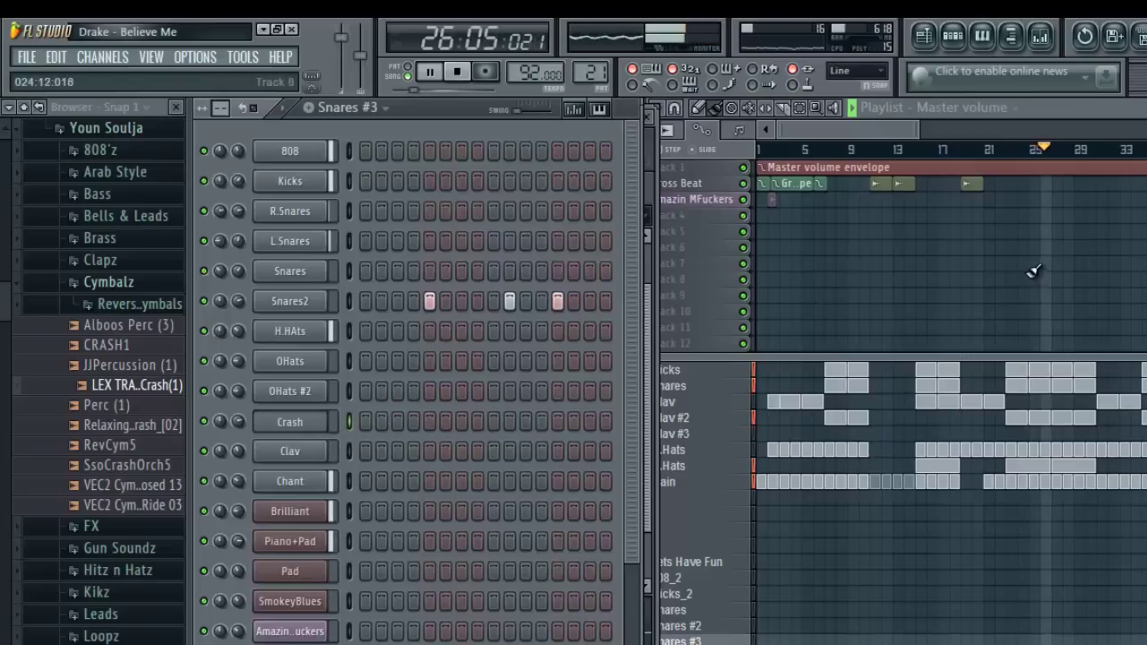
- Stop the song and restart playback from bar 91
{"action": "key", "text": "space"}
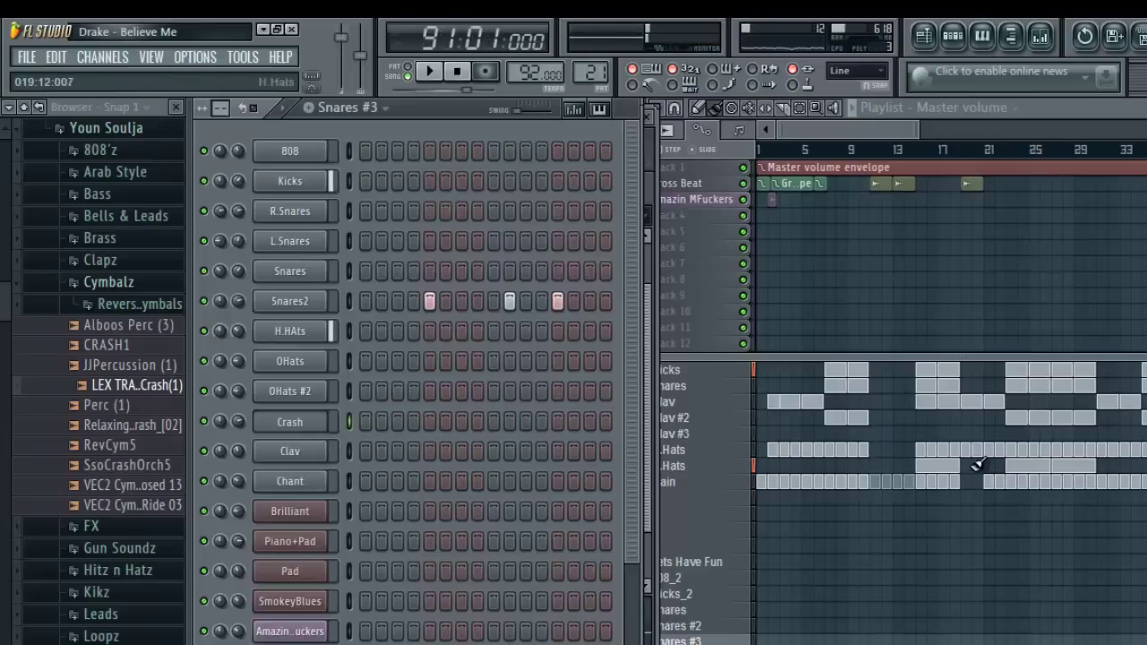
{"action": "left_click", "coordinate": [823, 127]}
{"action": "key", "text": "space"}
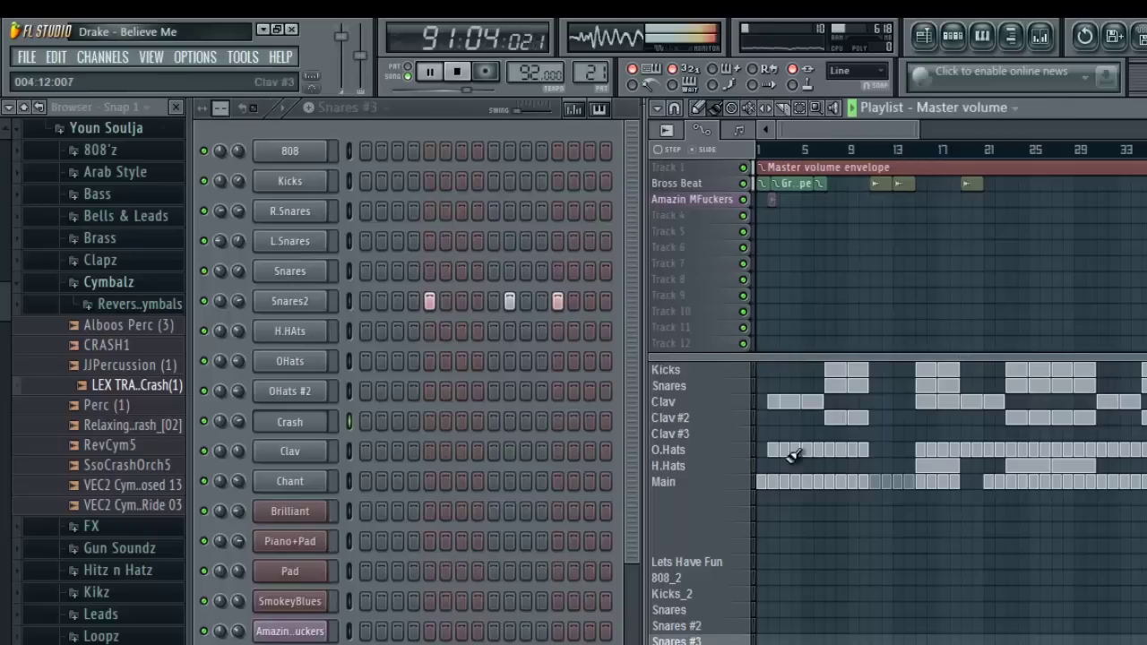
- Insert a new pattern named Crash directly above the Main pattern and save the project
{"action": "right_click", "coordinate": [711, 488]}
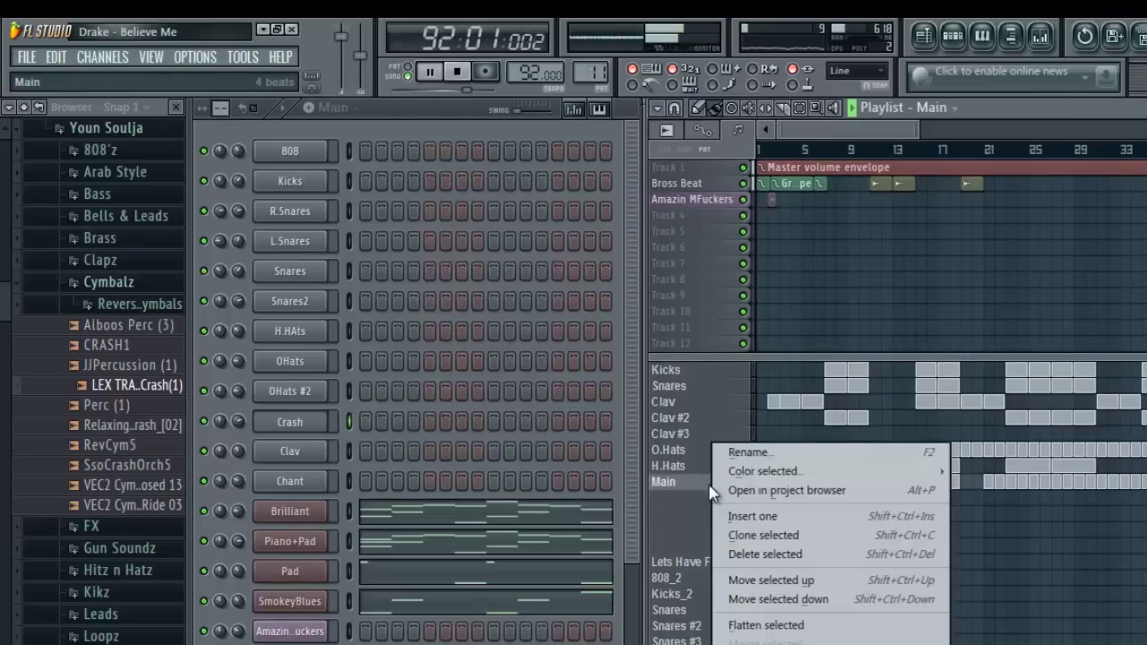
{"action": "left_click", "coordinate": [777, 516]}
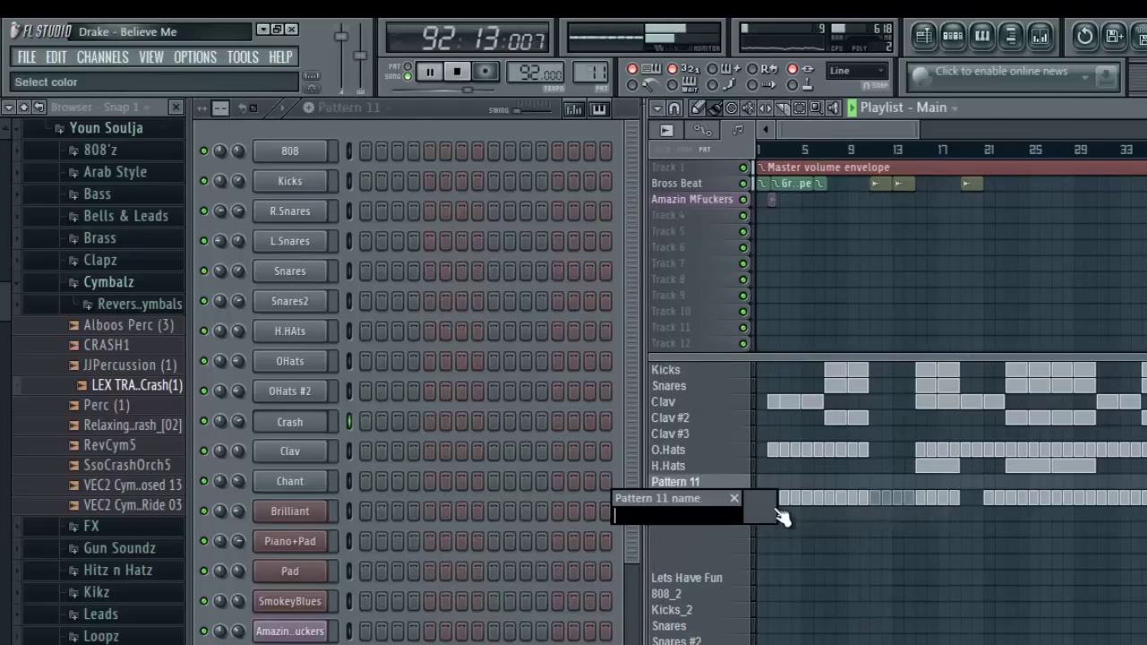
{"action": "key", "text": "Return"}
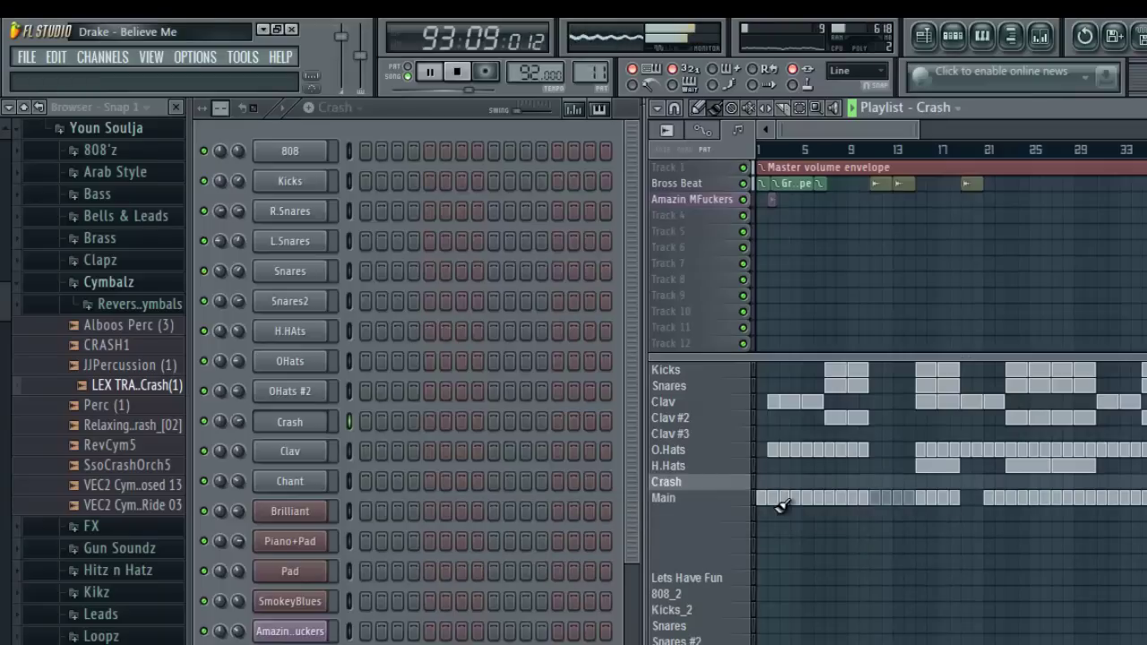
{"action": "key", "text": "ctrl+s"}
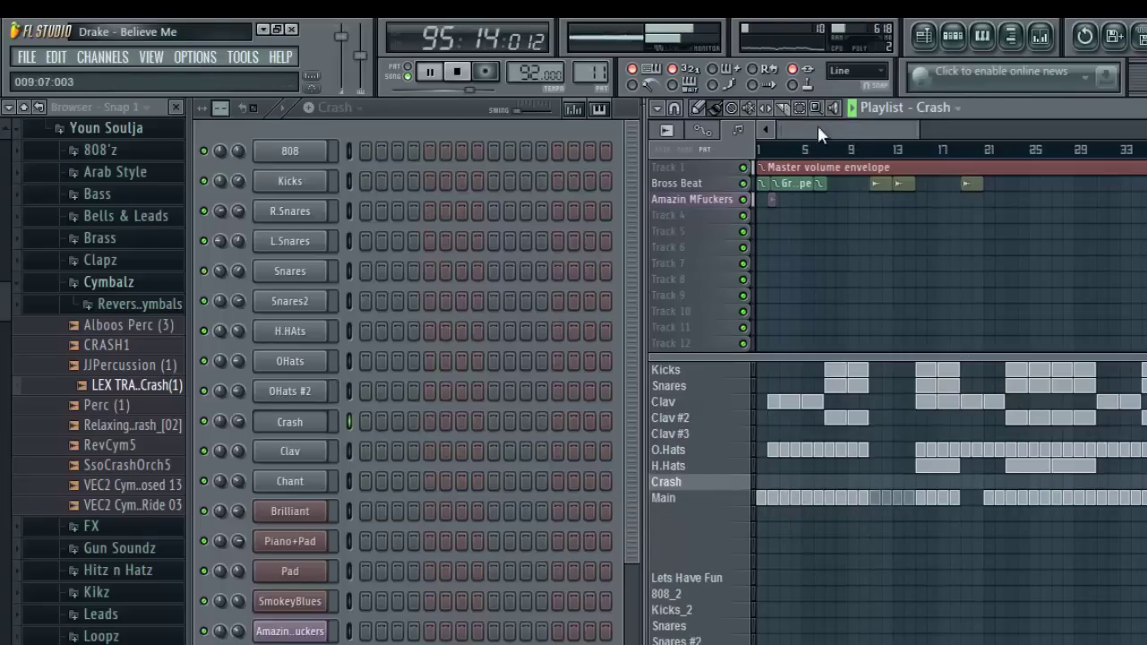
- Place a Crash pattern block at bar 91 and add a hit on the Crash channel's first step, playing from bar 89
{"action": "left_click_drag", "start_coordinate": [817, 124], "coordinate": [1052, 120]}
{"action": "left_click", "coordinate": [1056, 152]}
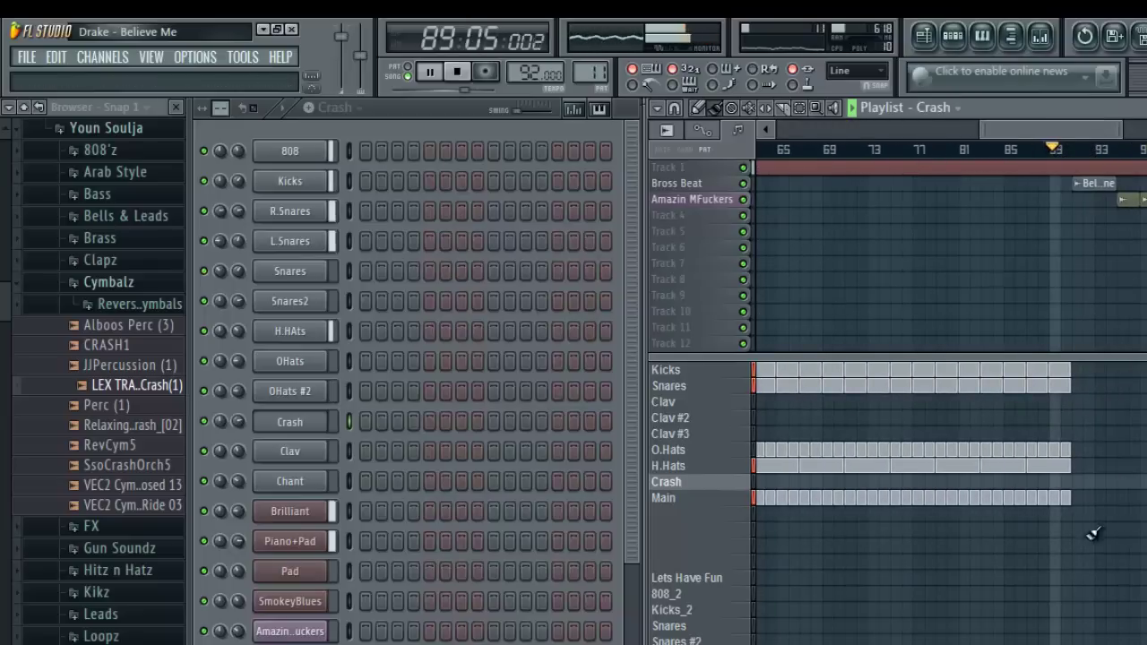
{"action": "left_click", "coordinate": [1076, 482]}
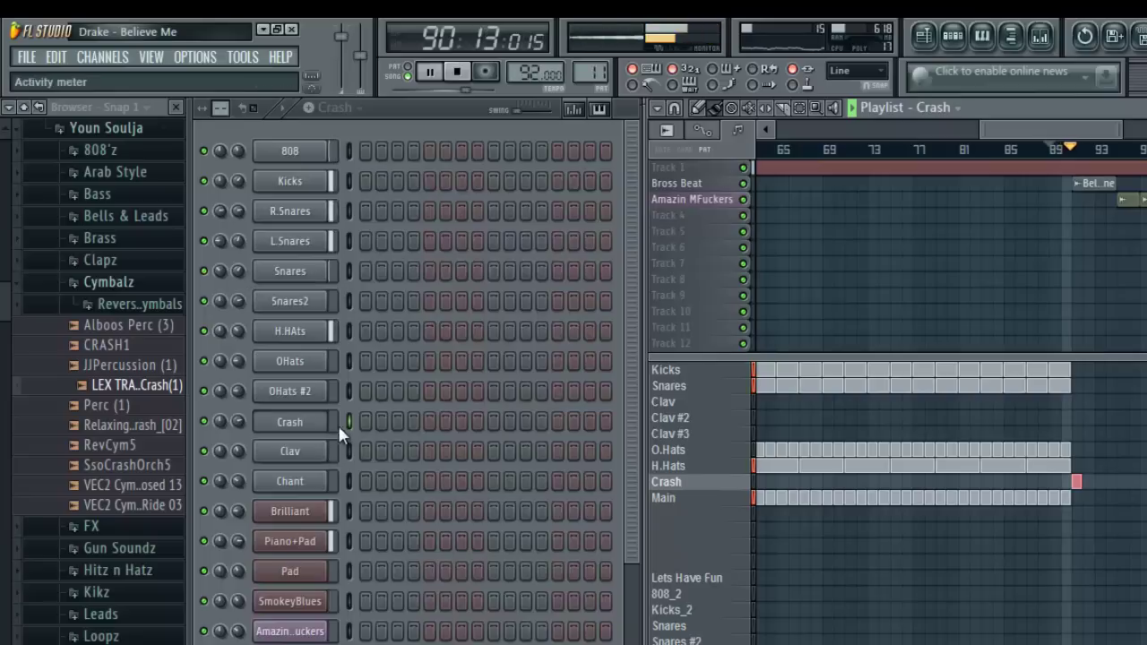
{"action": "left_click", "coordinate": [360, 427]}
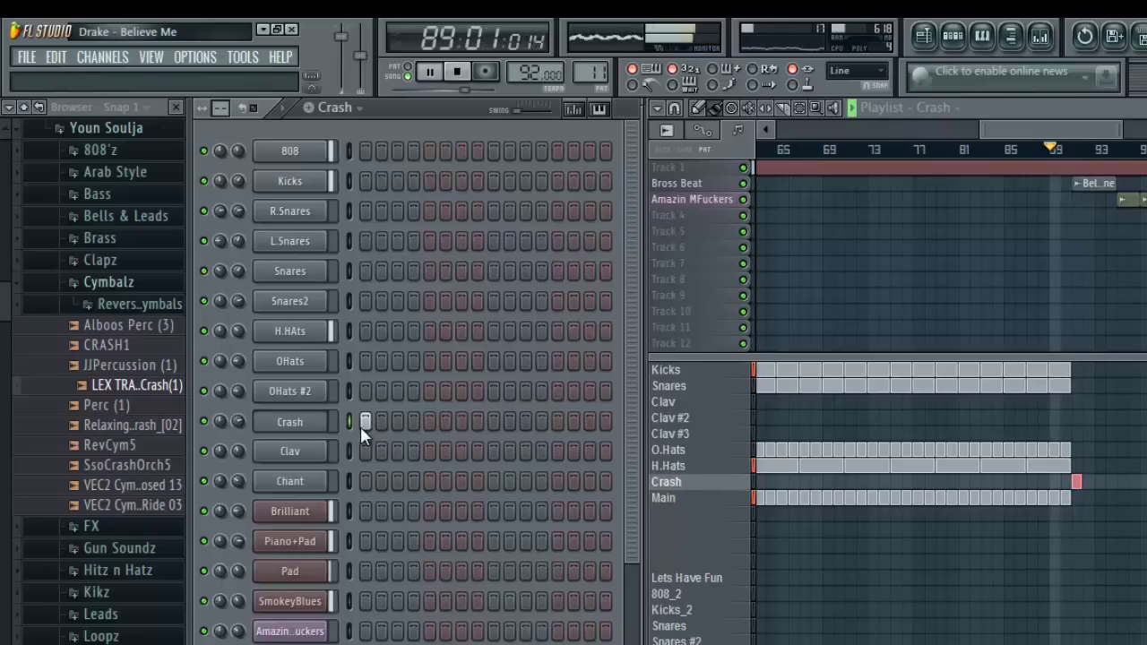
- Check the Crash channel's sample settings and place Crash pattern blocks at bars 93 and 95 in the playlist
{"action": "left_click", "coordinate": [303, 427]}
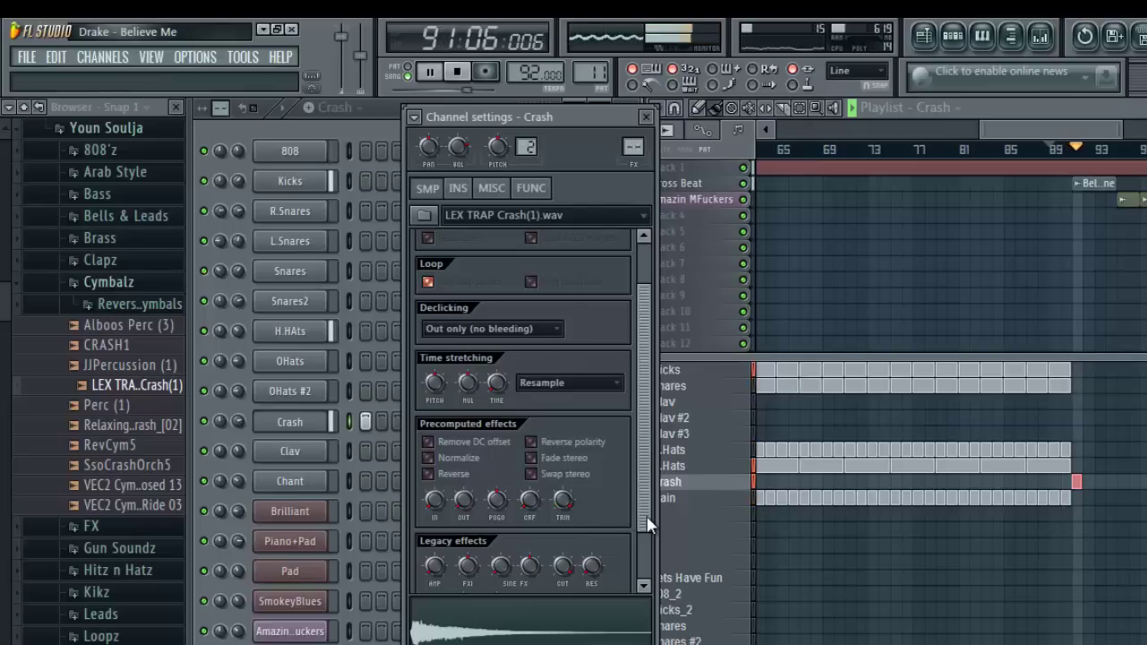
{"action": "left_click", "coordinate": [1102, 481]}
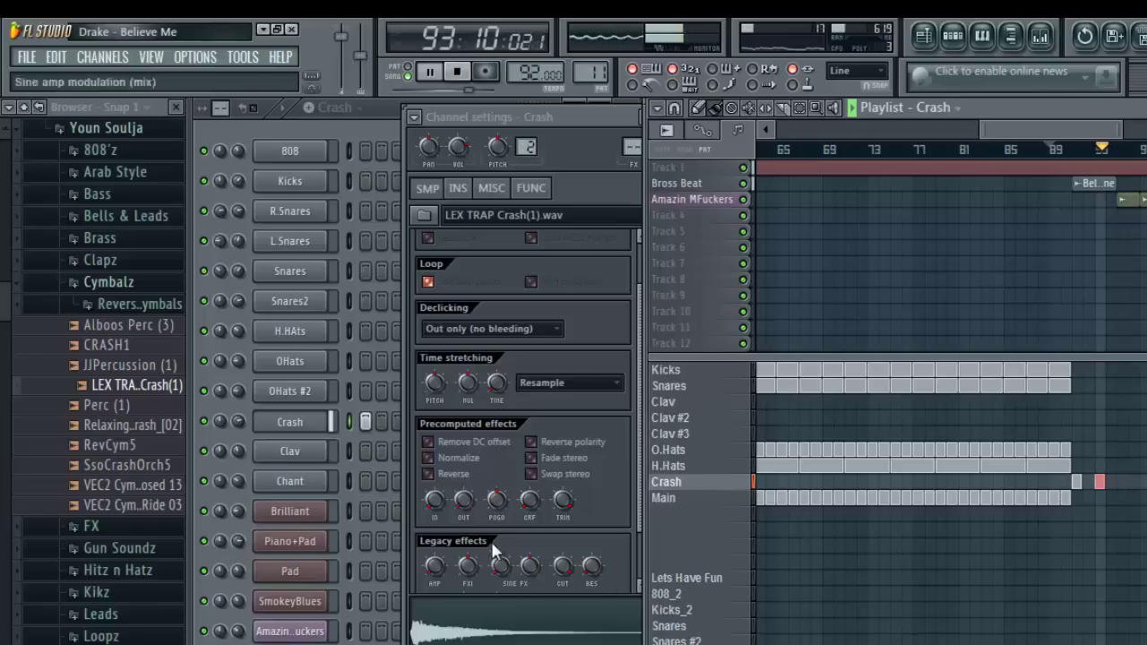
{"action": "left_click", "coordinate": [235, 423]}
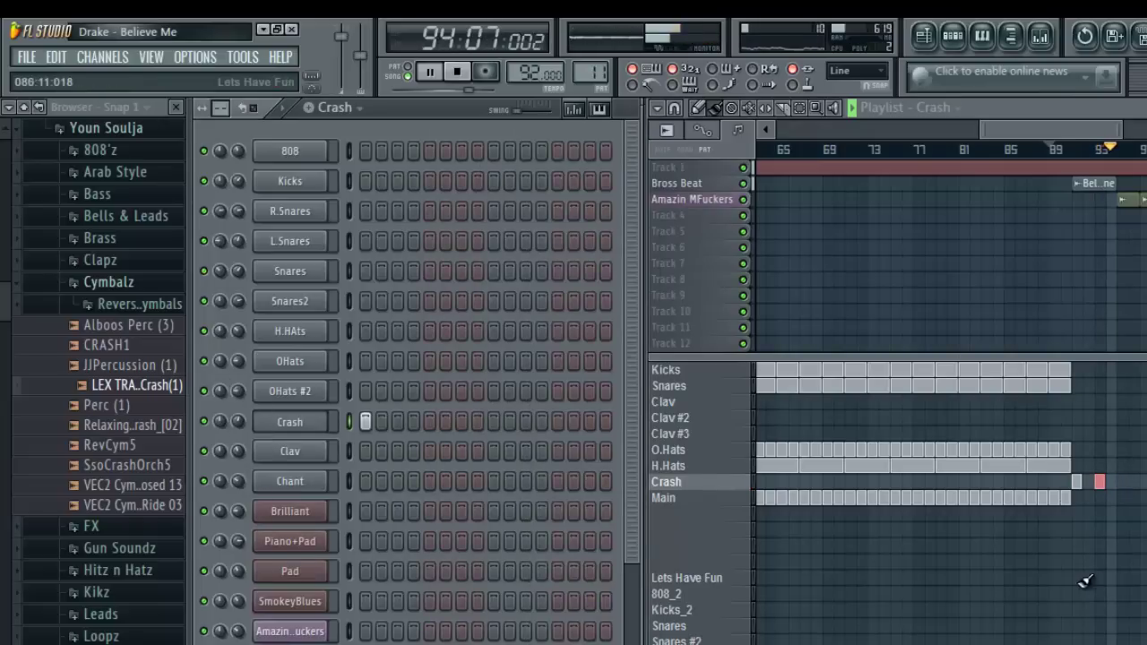
{"action": "left_click", "coordinate": [1119, 498]}
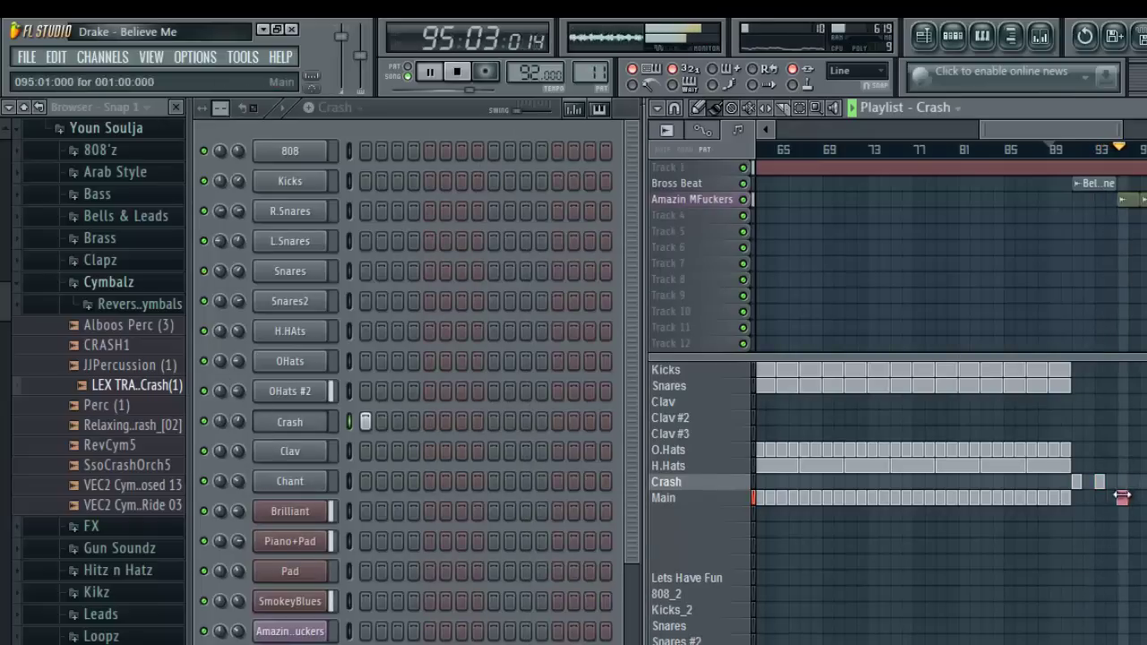
{"action": "right_click", "coordinate": [1121, 498]}
{"action": "left_click", "coordinate": [1122, 482]}
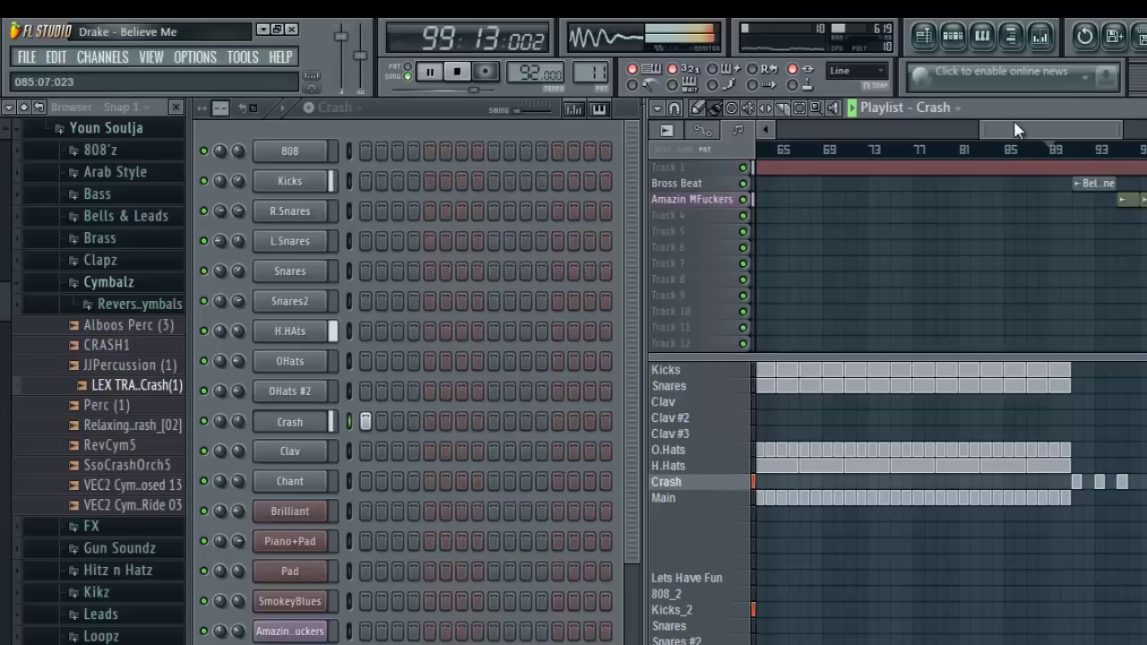
- Place Crash pattern blocks at bars 99, 101, 103, 107, 109, 111 to 114, 117 and 121
{"action": "left_click_drag", "start_coordinate": [1021, 126], "coordinate": [1056, 126]}
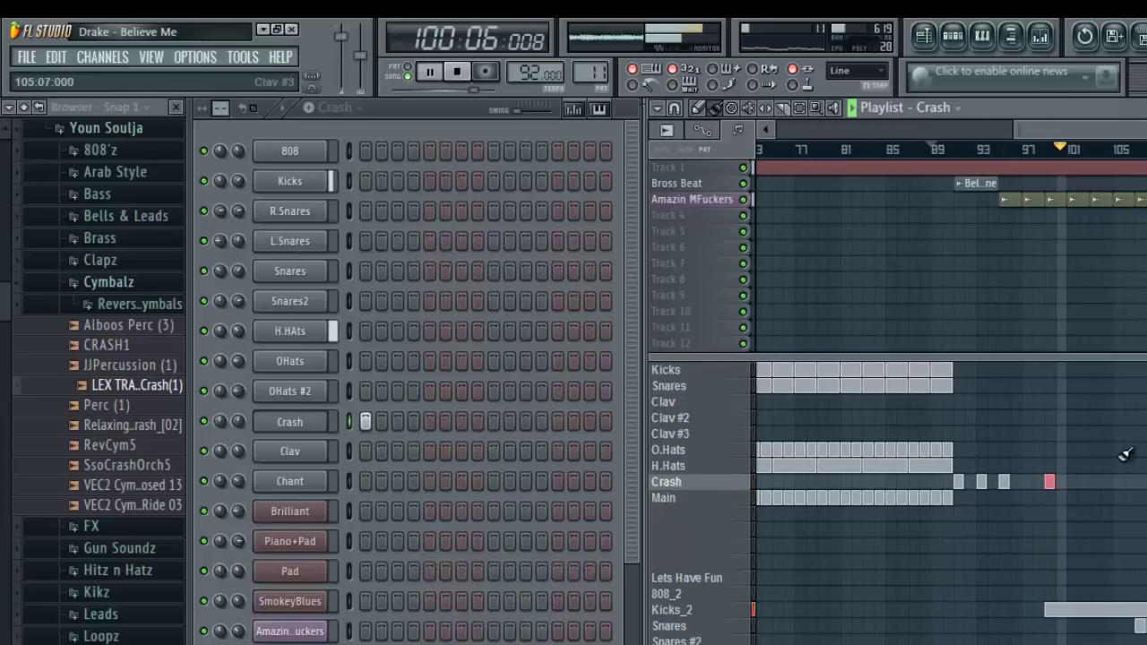
{"action": "left_click", "coordinate": [1072, 482]}
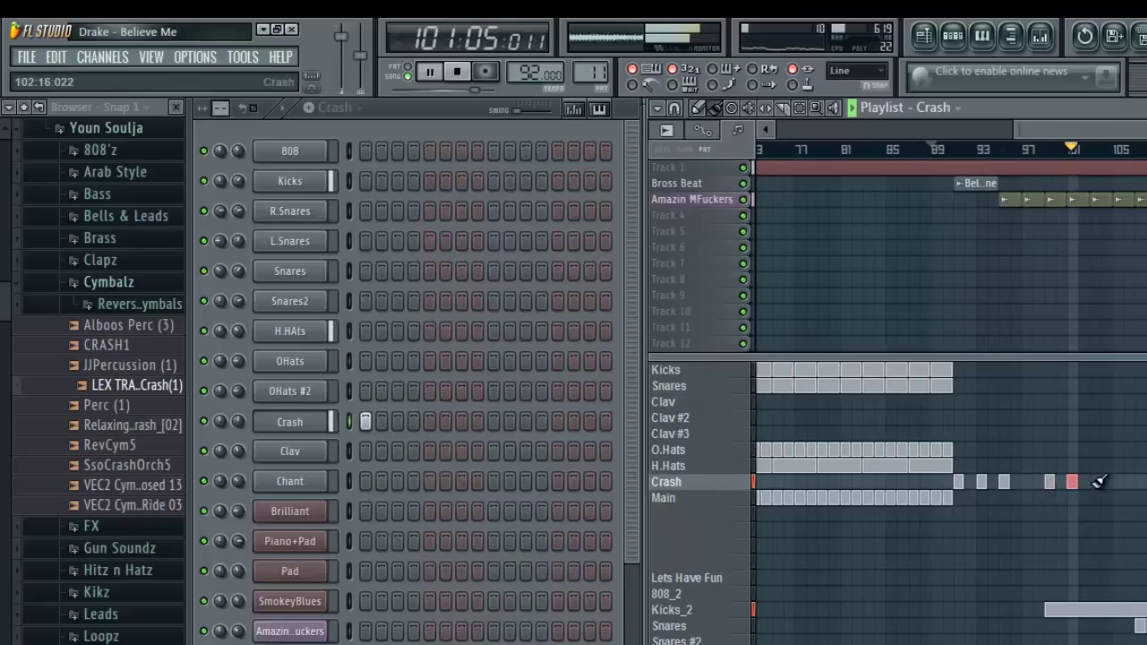
{"action": "left_click", "coordinate": [1094, 482]}
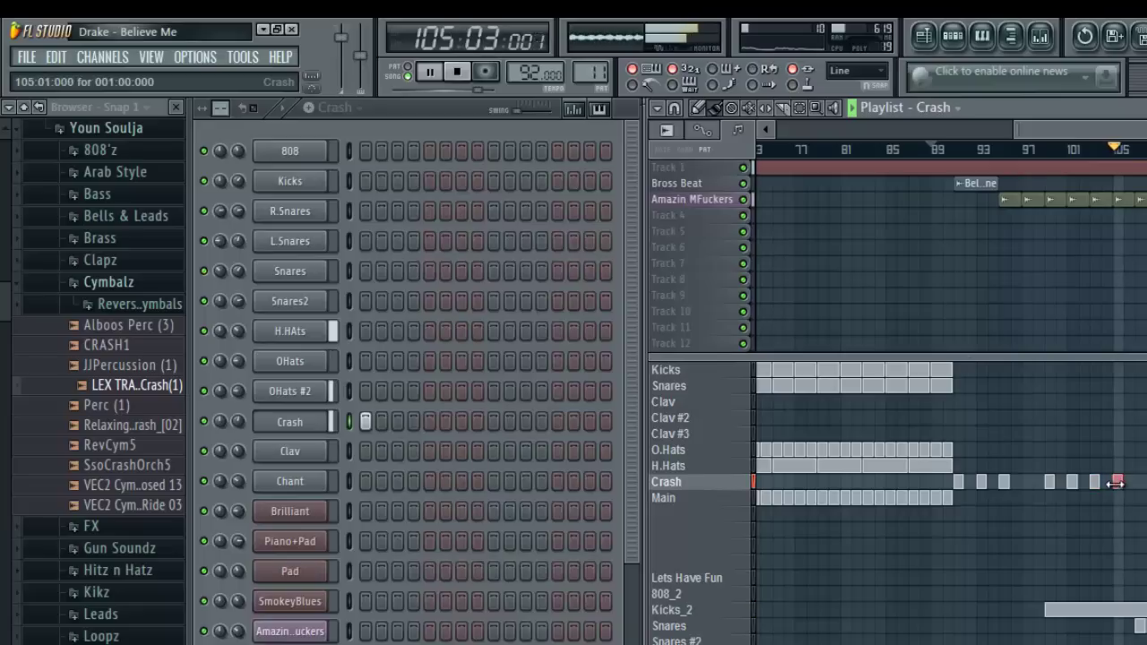
{"action": "right_click", "coordinate": [1117, 486]}
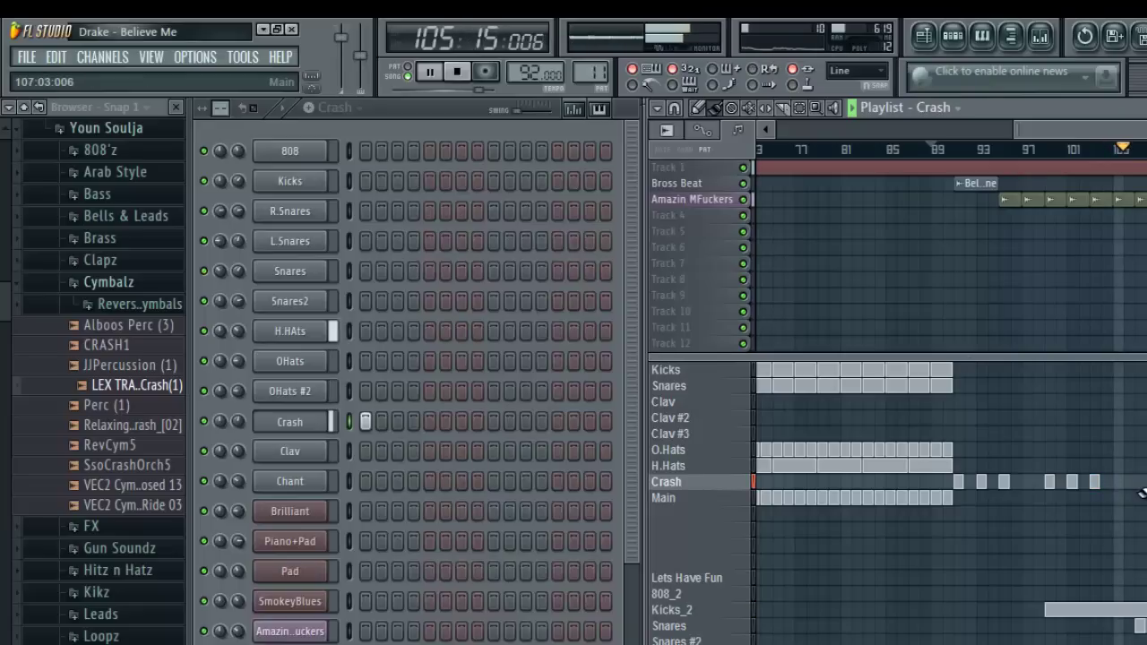
{"action": "left_click", "coordinate": [1140, 483]}
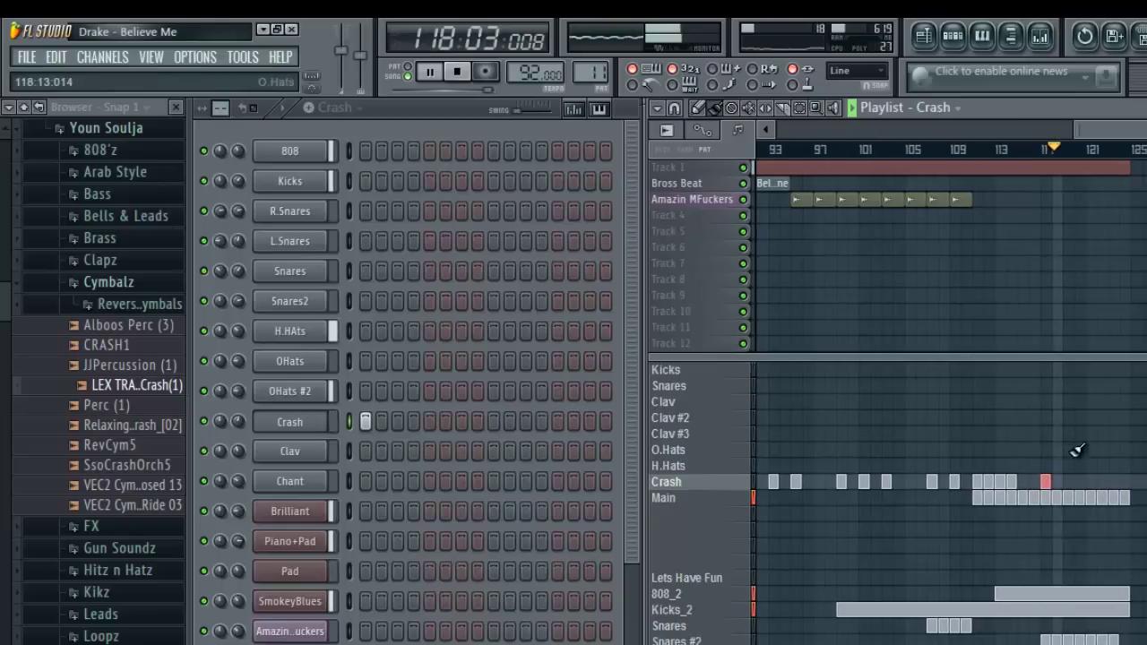
{"action": "left_click", "coordinate": [1088, 481]}
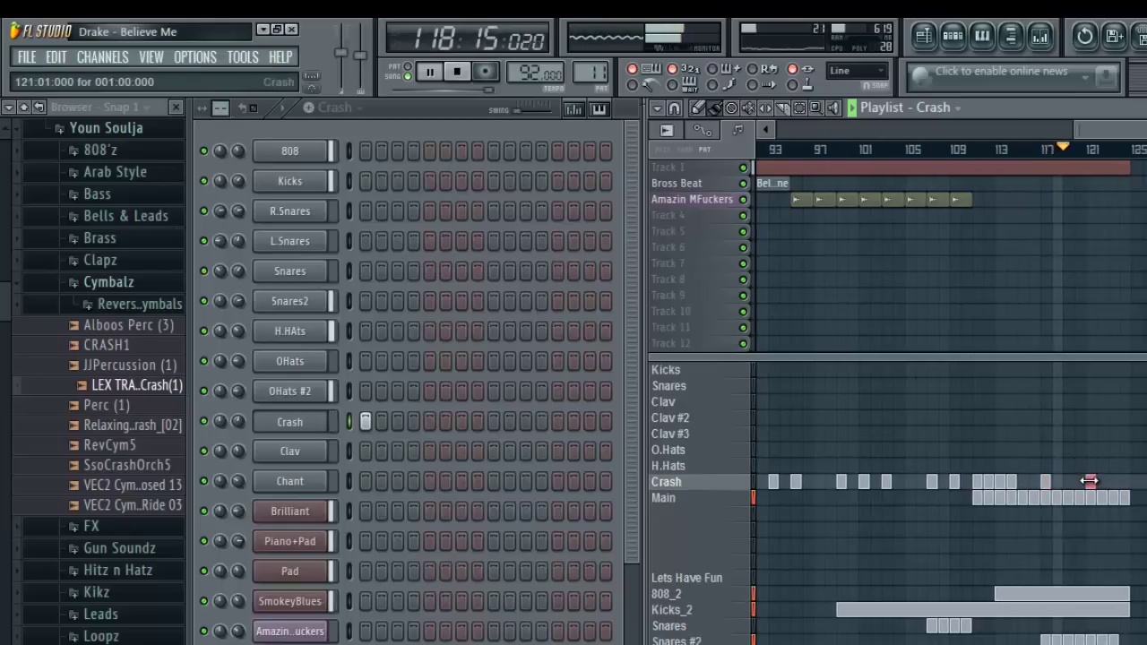
- Place Crash pattern blocks at bars 1, 11 and 19 and restart playback from the beginning of the song
{"action": "left_click_drag", "start_coordinate": [1107, 131], "coordinate": [787, 129]}
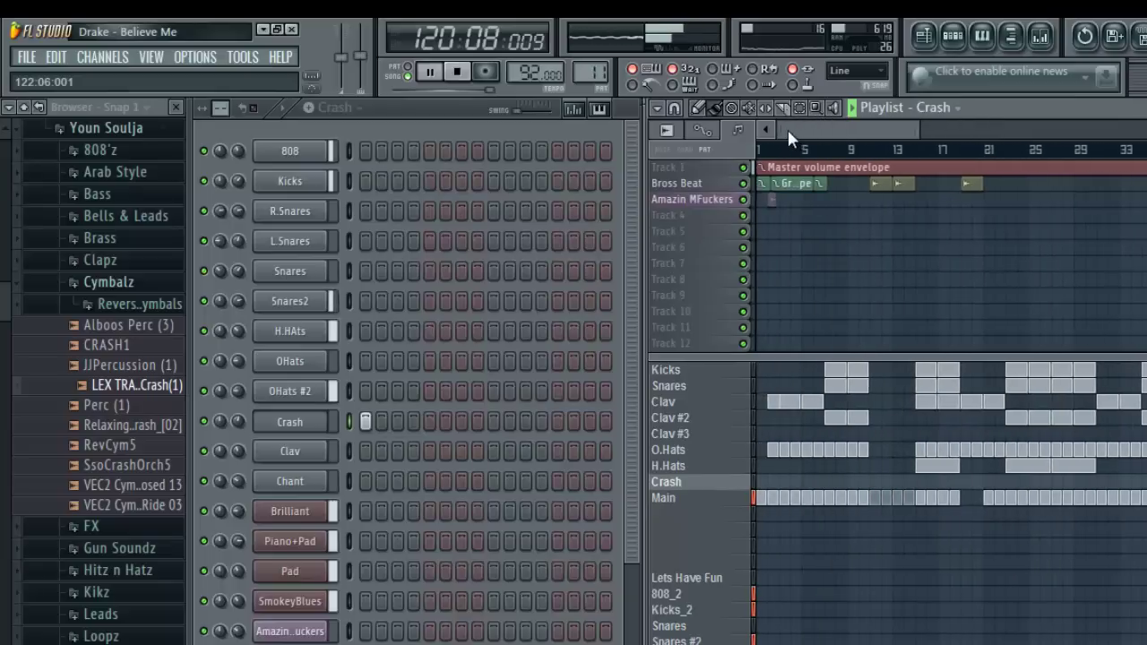
{"action": "left_click", "coordinate": [875, 482]}
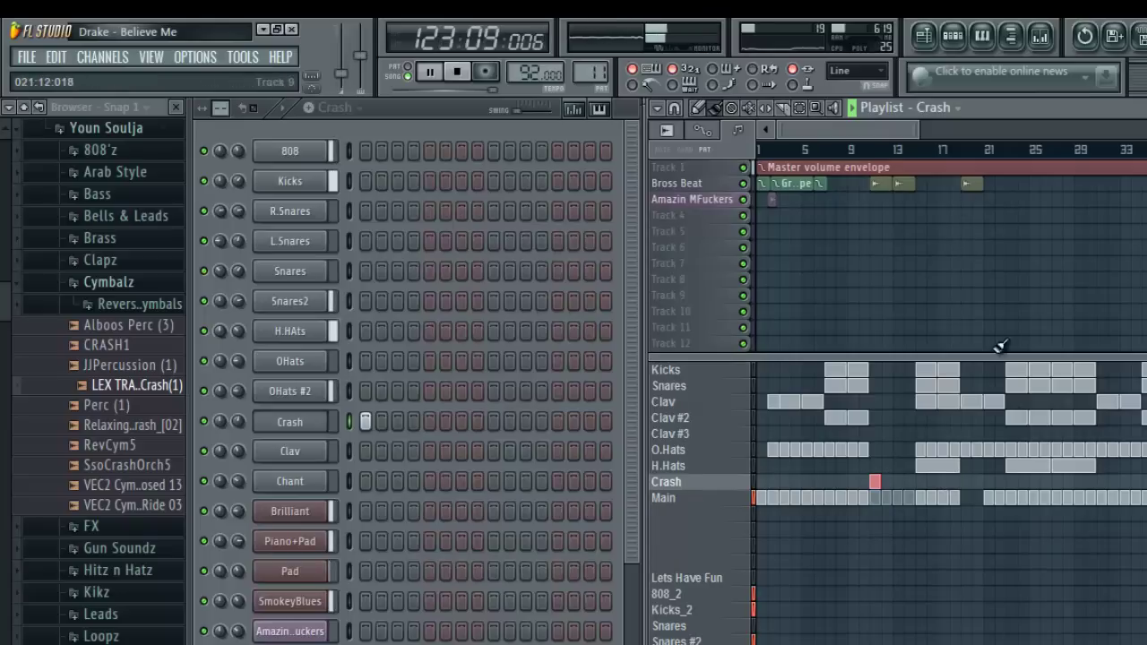
{"action": "left_click", "coordinate": [965, 482]}
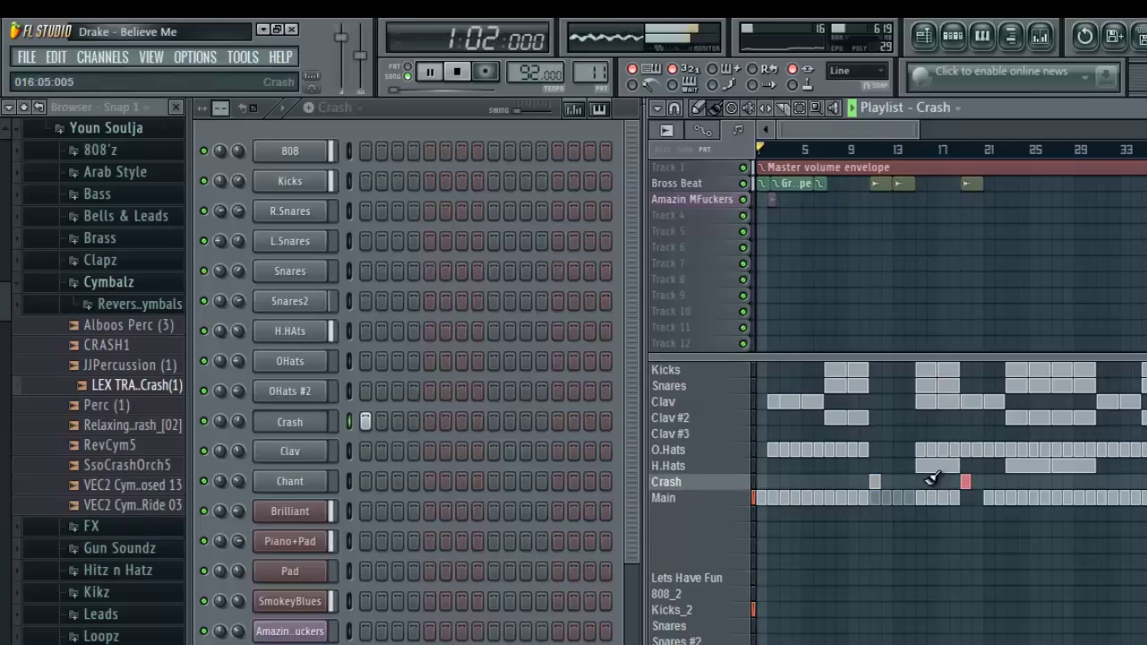
{"action": "left_click", "coordinate": [761, 482]}
{"action": "key", "text": "space"}
{"action": "key", "text": "space"}
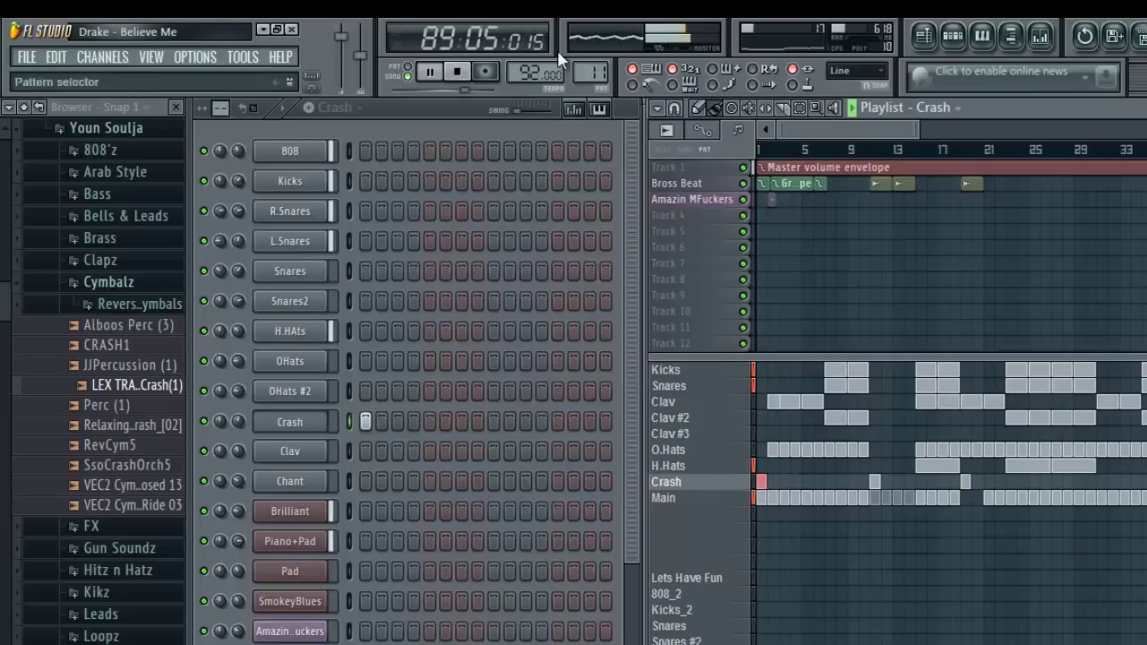
{"action": "left_click", "coordinate": [462, 74]}
{"action": "key", "text": "space"}
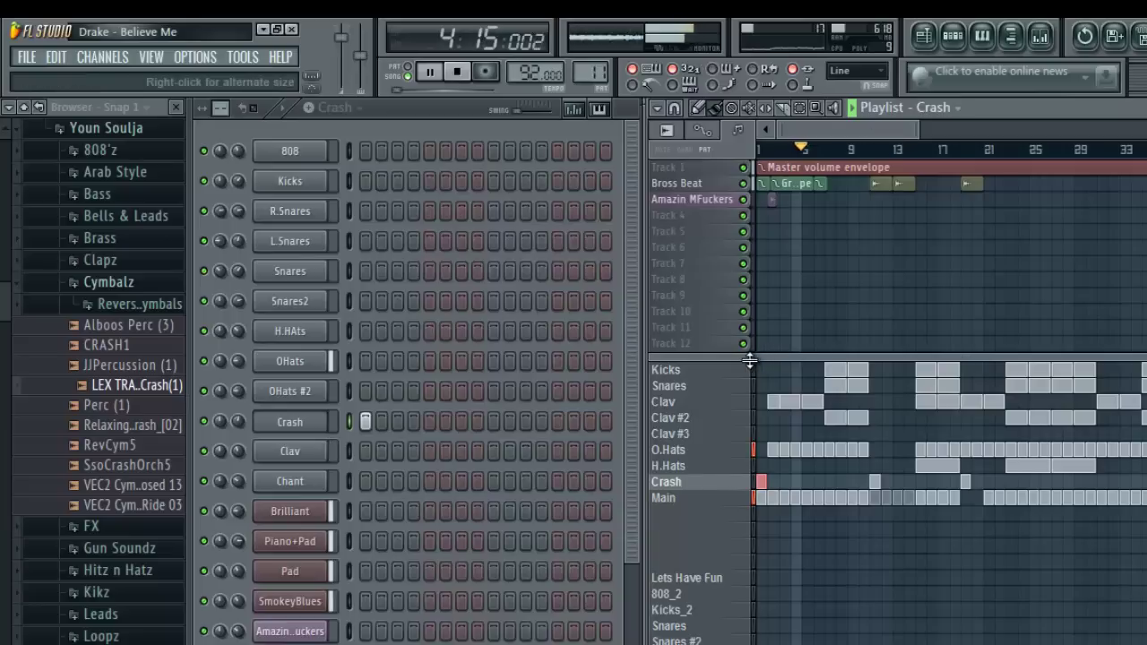
- Place a Crash pattern block at bar 7 and turn down the Crash channel's volume
{"action": "left_click_drag", "start_coordinate": [757, 356], "coordinate": [757, 215]}
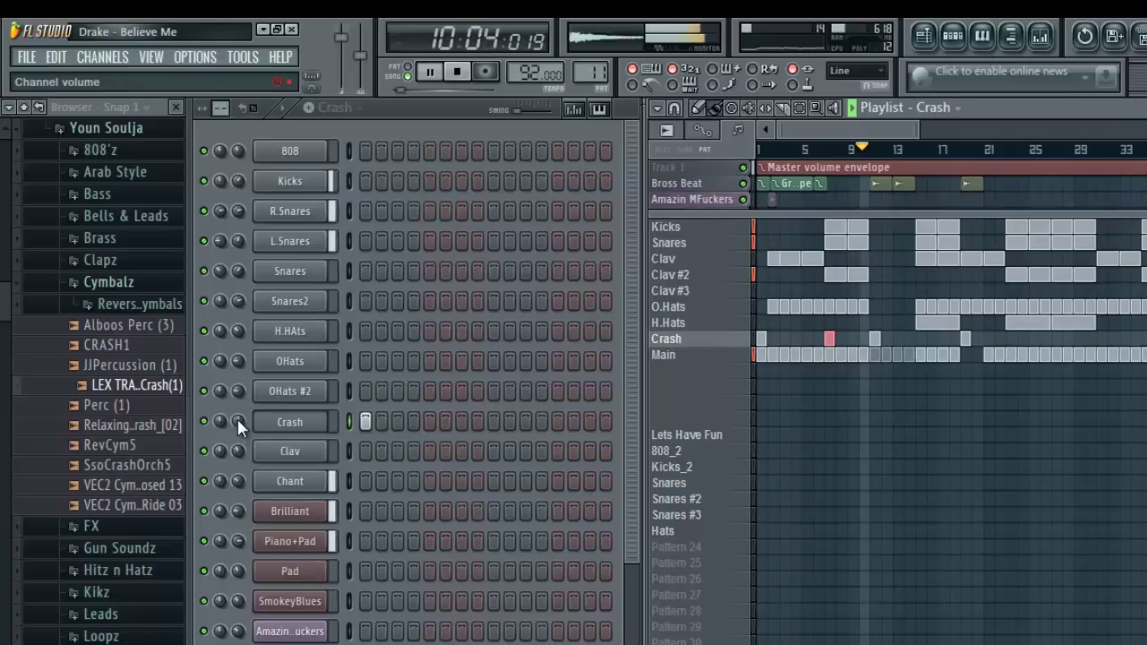
{"action": "left_click_drag", "start_coordinate": [237, 420], "coordinate": [242, 453]}
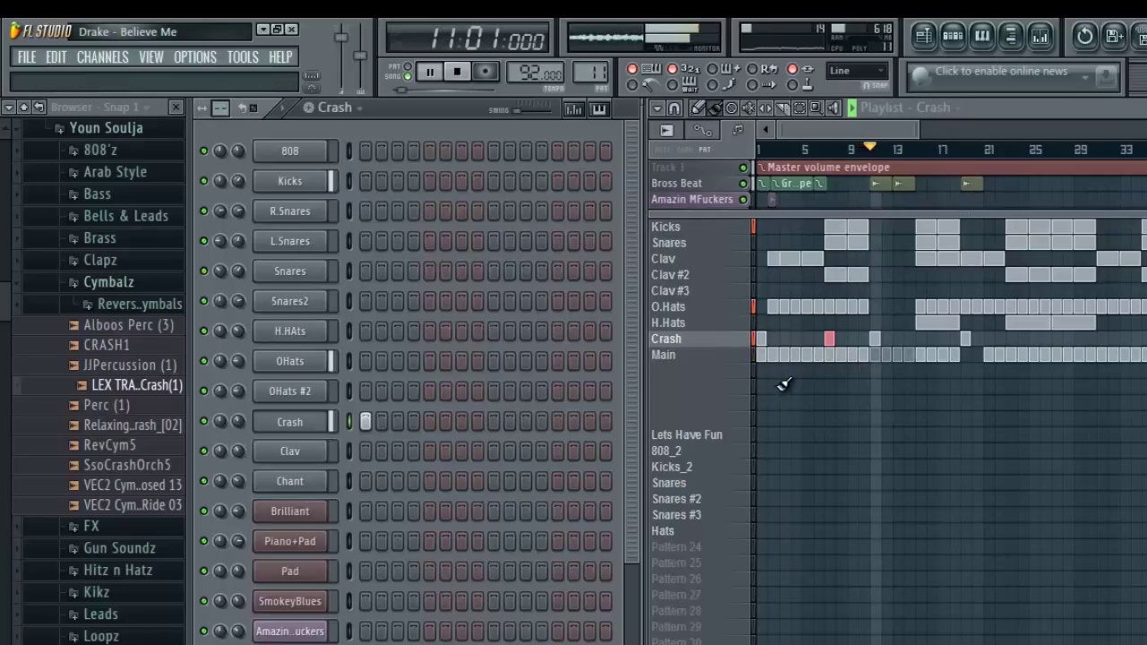
- Place Crash pattern blocks at bars 13, 15, 21, 23, 27, 31 and 35
{"action": "left_click", "coordinate": [897, 339]}
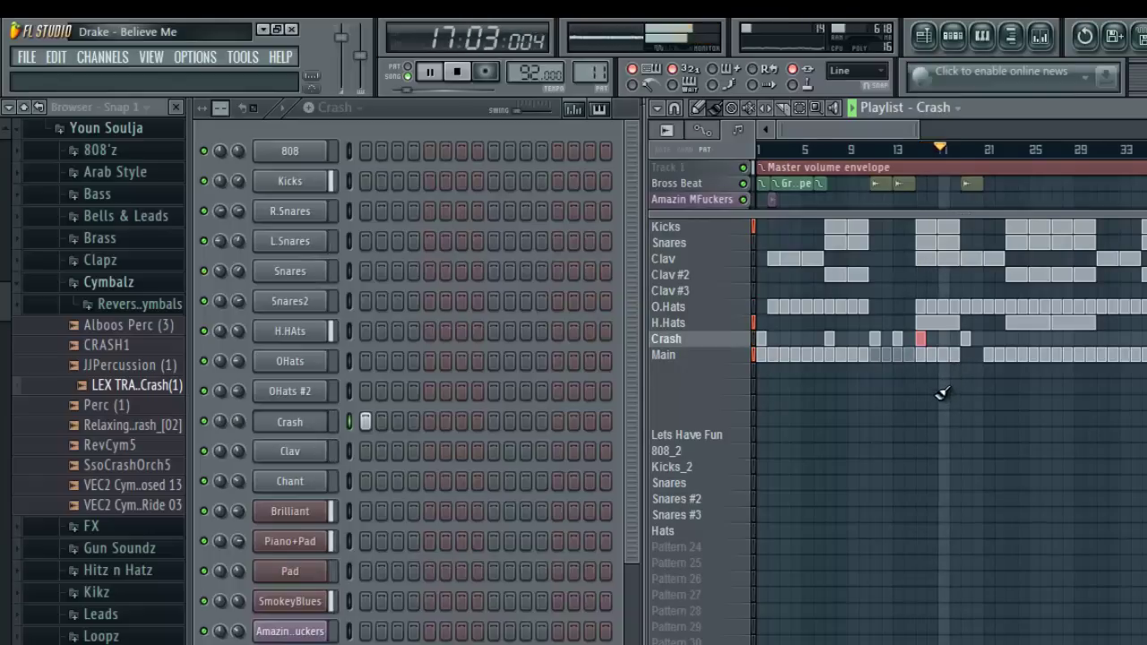
{"action": "left_click", "coordinate": [988, 338]}
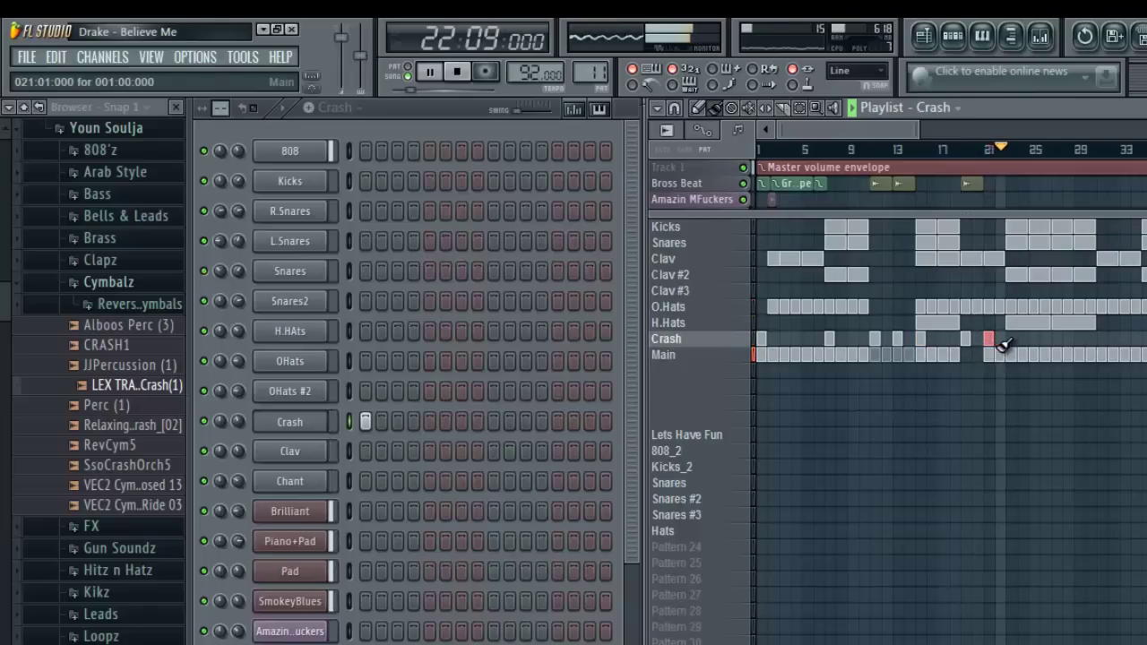
{"action": "left_click", "coordinate": [1011, 339]}
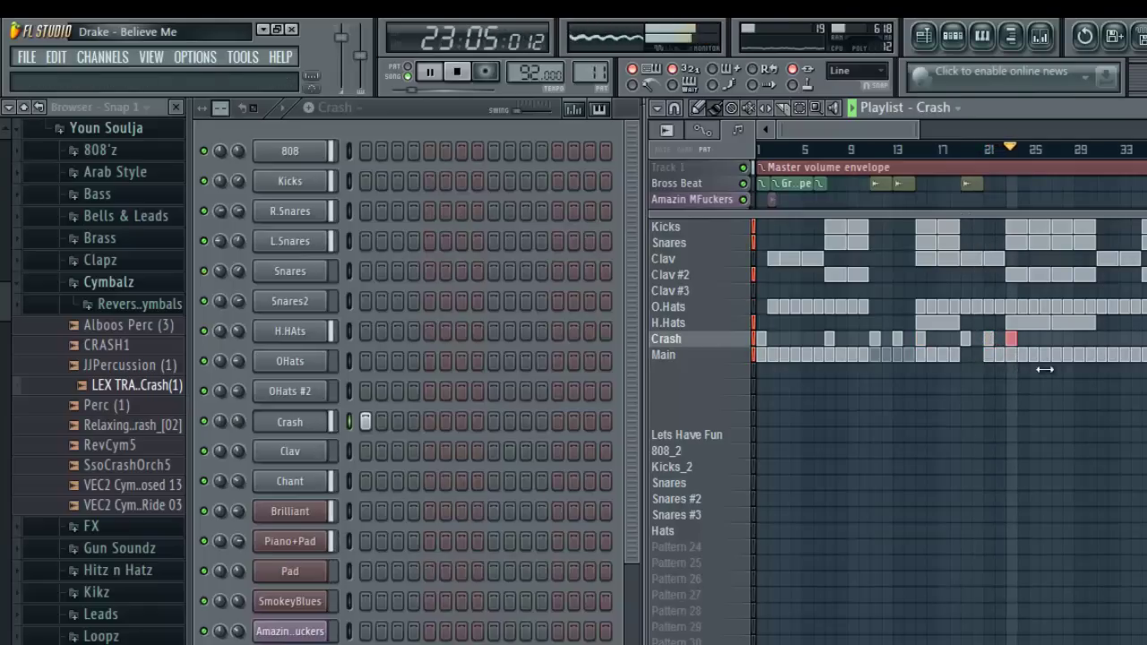
{"action": "left_click", "coordinate": [1057, 338]}
{"action": "left_click", "coordinate": [1101, 338]}
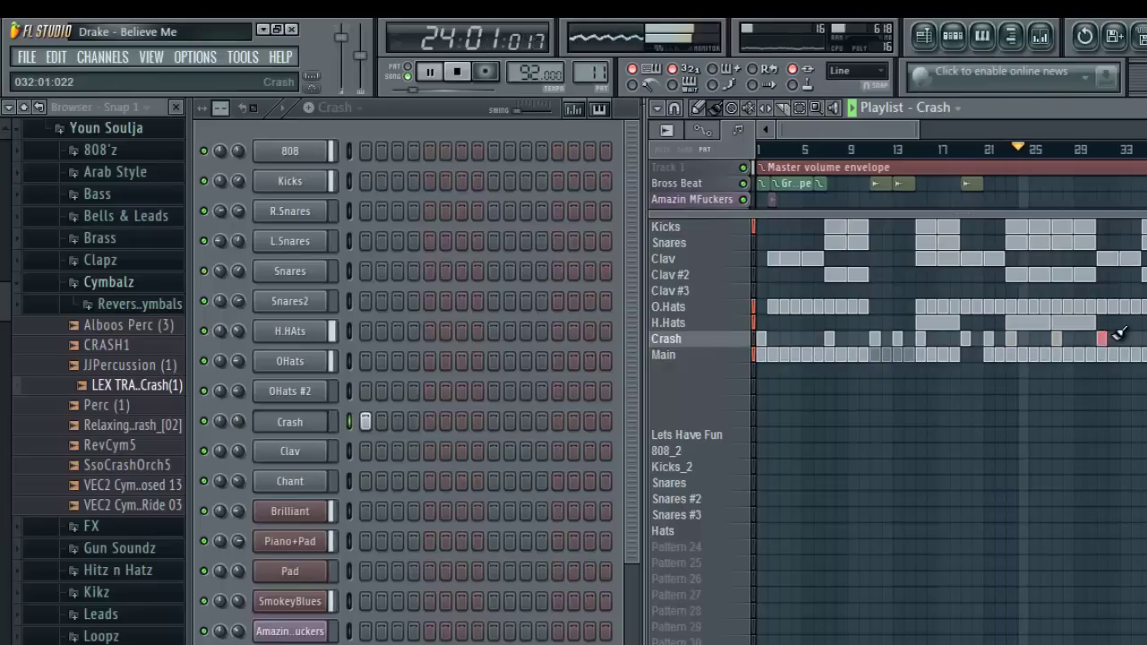
{"action": "left_click", "coordinate": [1140, 341]}
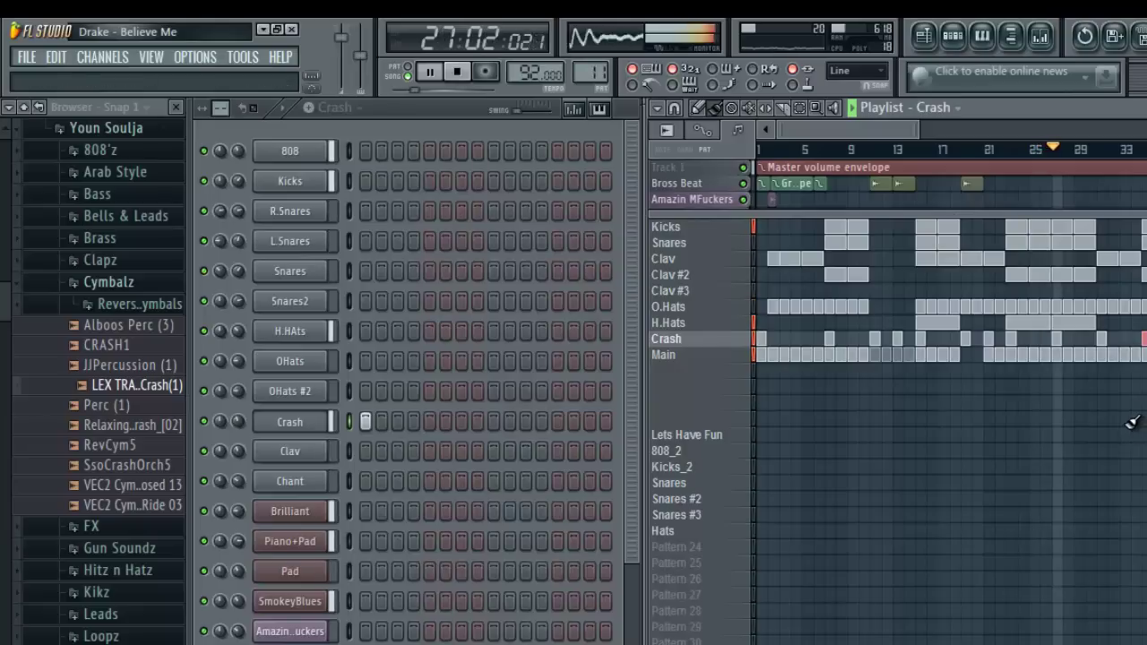
- Merge the lower Snares, Snares #2 and Snares #3 patterns into one and rename it Snares_2
{"action": "left_click", "coordinate": [710, 485]}
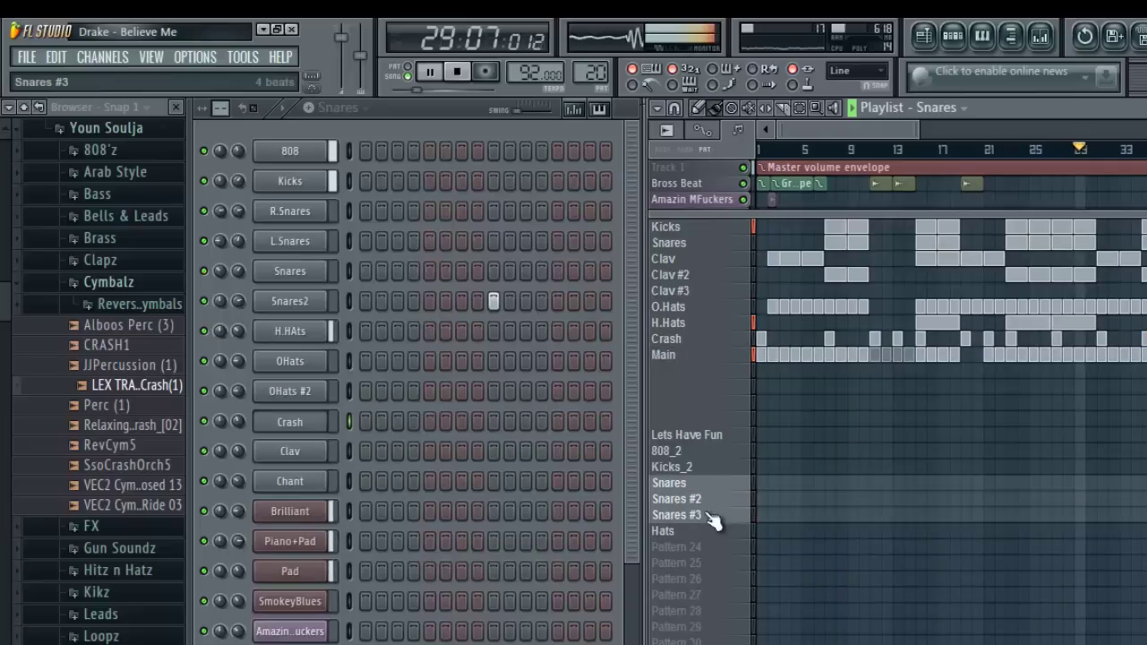
{"action": "right_click", "coordinate": [712, 520]}
{"action": "left_click", "coordinate": [753, 639]}
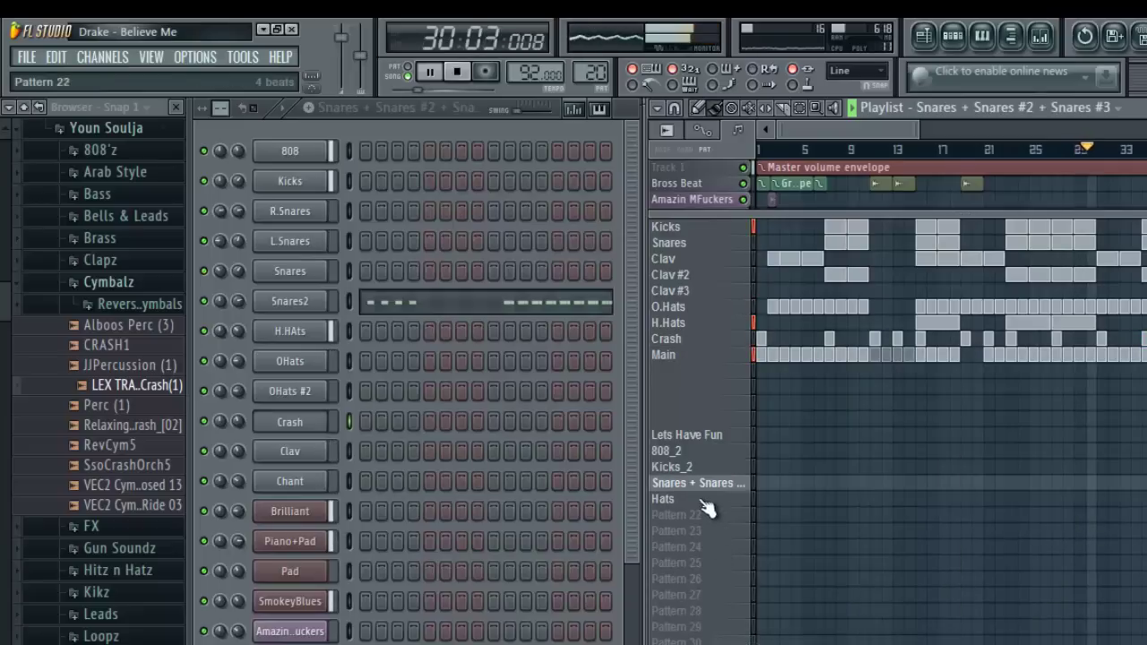
{"action": "key", "text": "F2"}
{"action": "type", "text": "Sna"}
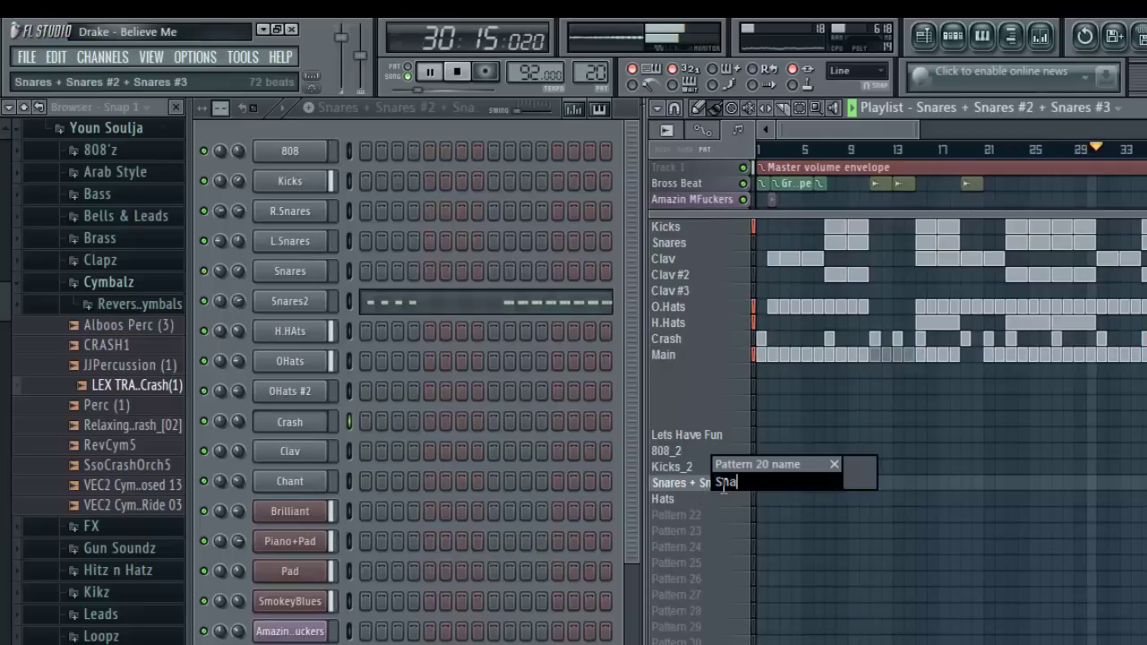
{"action": "type", "text": "res_"}
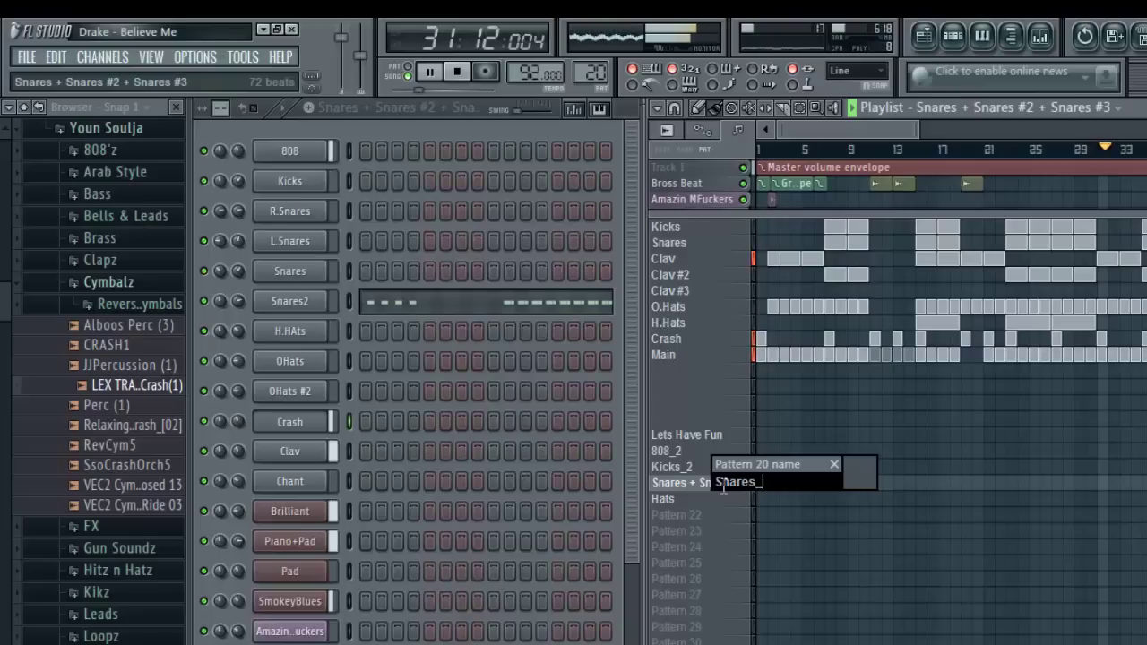
{"action": "type", "text": "2"}
{"action": "key", "text": "Return"}
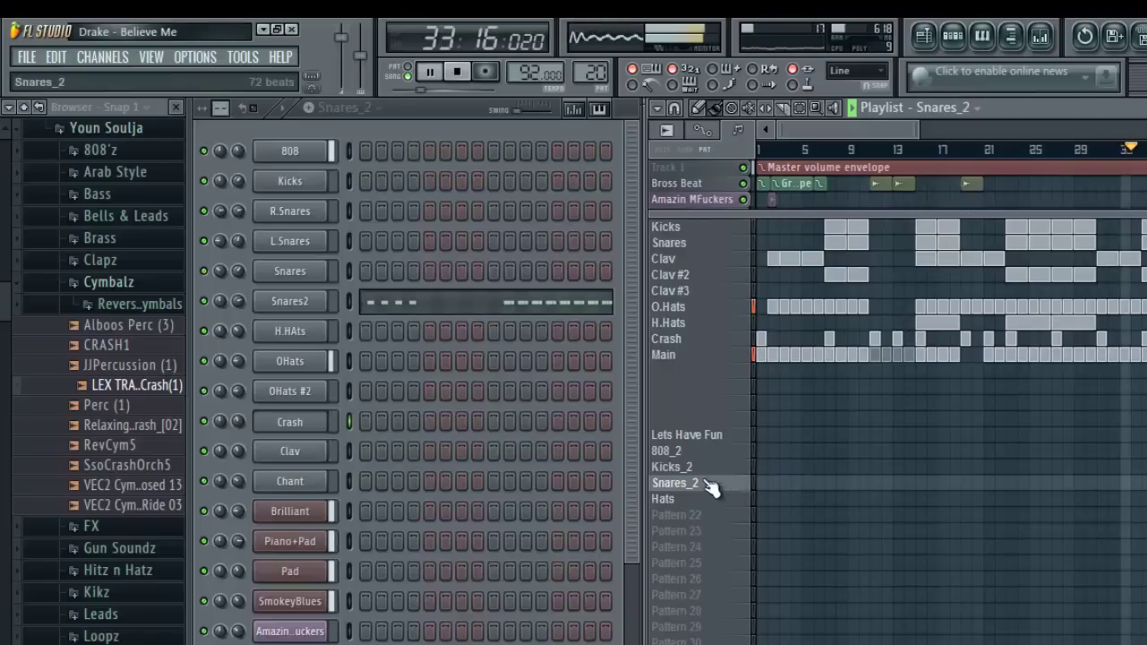
- Rename the Hats pattern as Hats_2
{"action": "left_click_drag", "start_coordinate": [705, 456], "coordinate": [694, 502]}
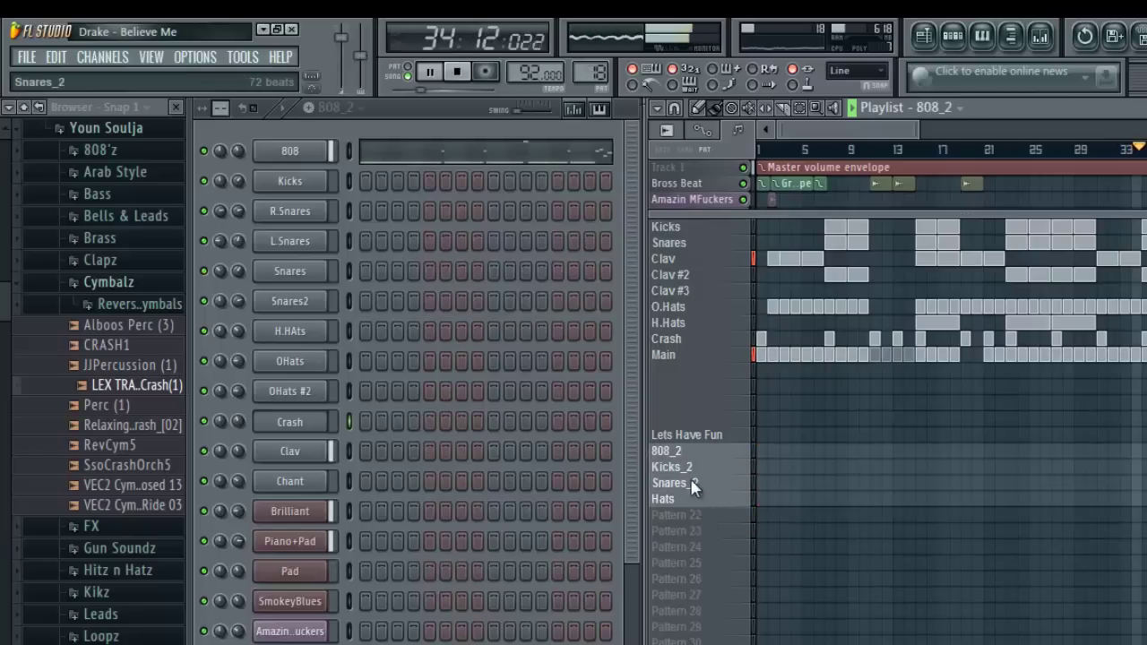
{"action": "right_click", "coordinate": [683, 485]}
{"action": "left_click", "coordinate": [682, 498]}
{"action": "left_click", "coordinate": [683, 501]}
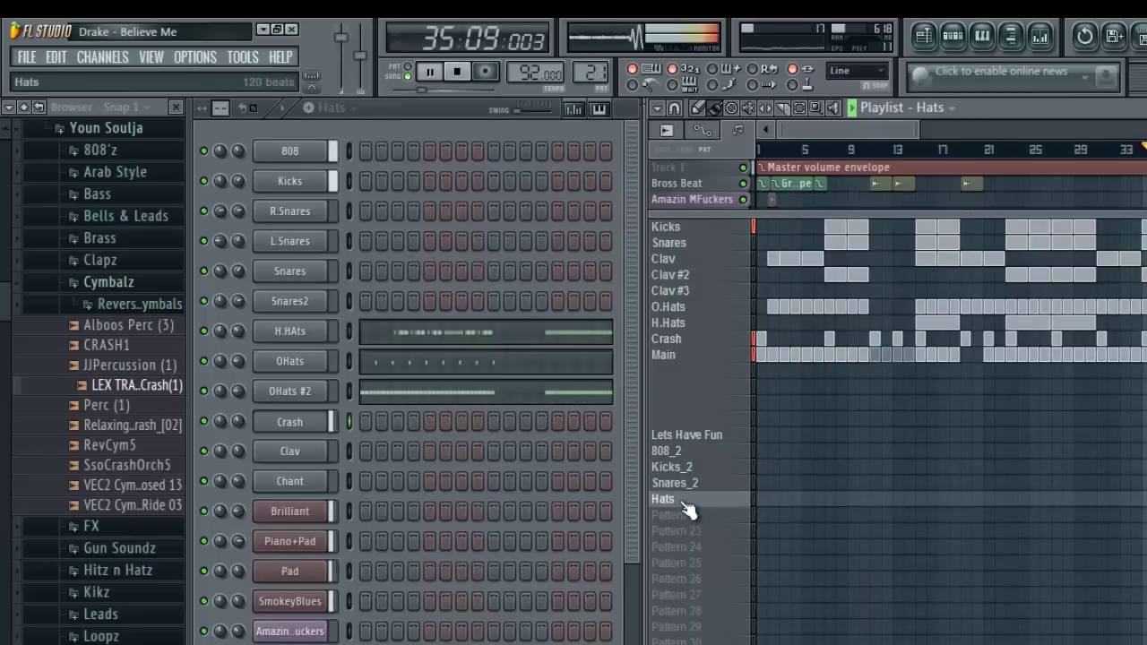
{"action": "key", "text": "F2"}
{"action": "left_click", "coordinate": [755, 480]}
{"action": "type", "text": "_2"}
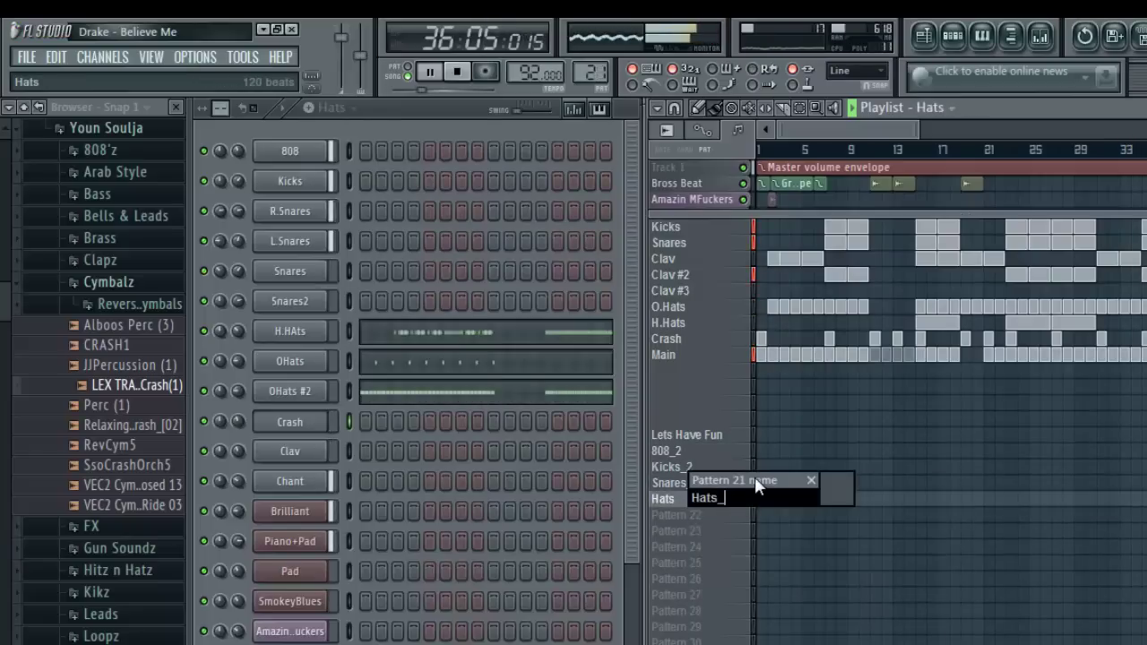
{"action": "key", "text": "Return"}
- Apply random colors to the 808_2, Kicks_2, Snares_2 and Hats_2 patterns and save the project
{"action": "left_click_drag", "start_coordinate": [705, 452], "coordinate": [705, 506]}
{"action": "right_click", "coordinate": [705, 506]}
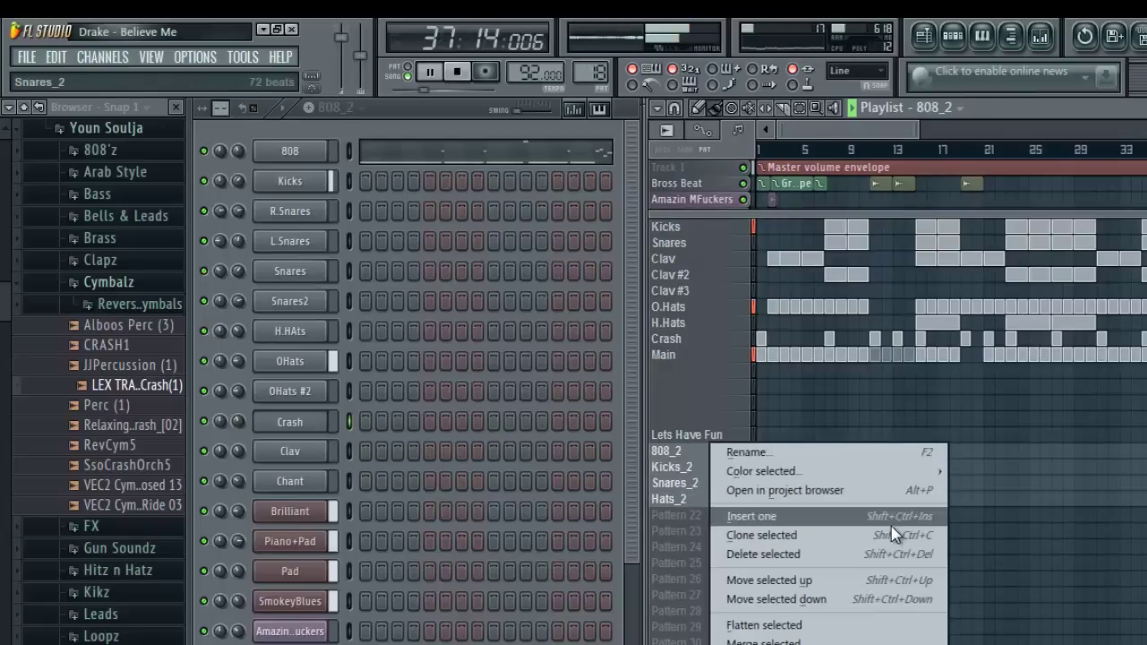
{"action": "mouse_move", "coordinate": [932, 471]}
{"action": "left_click", "coordinate": [981, 489]}
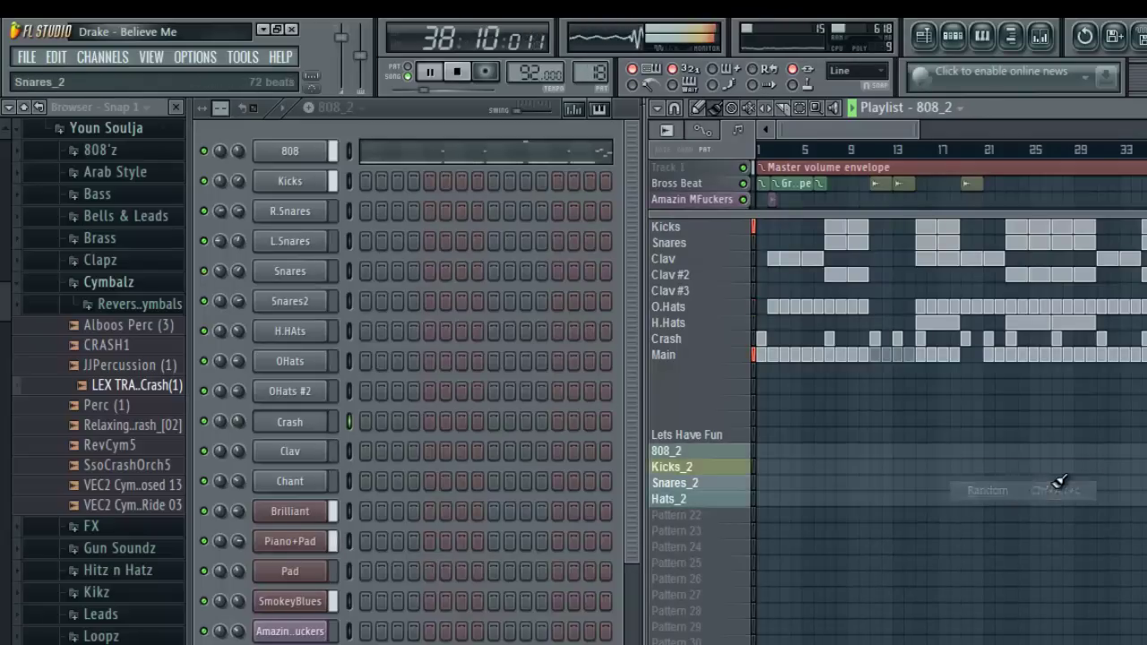
{"action": "key", "text": "ctrl+s"}
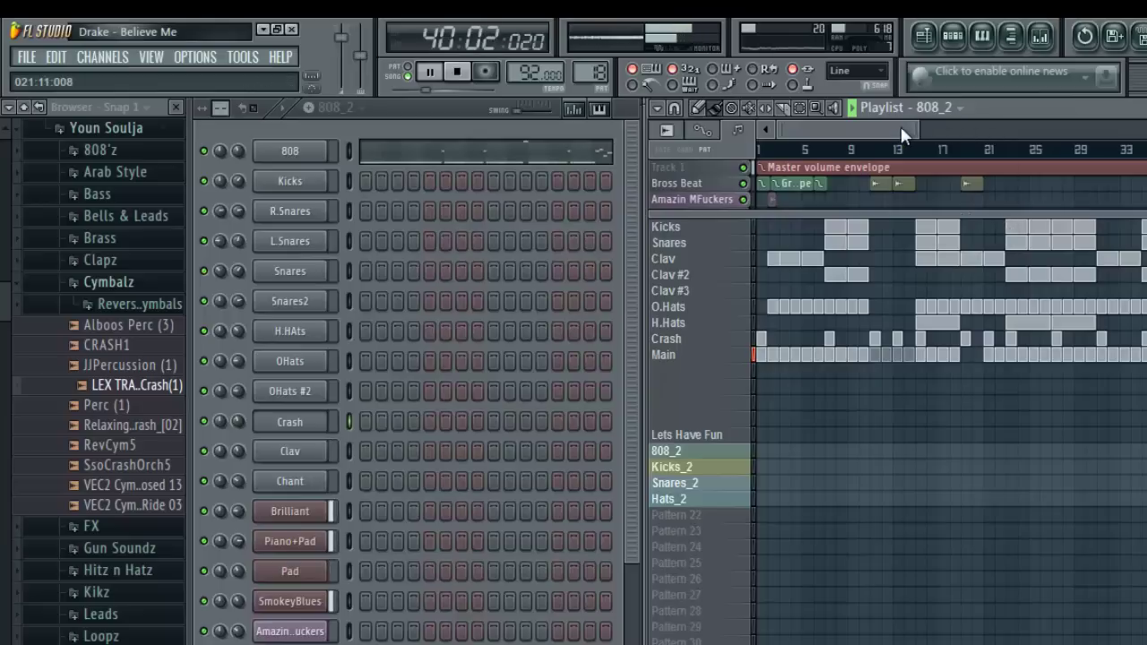
{"action": "left_click_drag", "start_coordinate": [903, 128], "coordinate": [973, 127]}
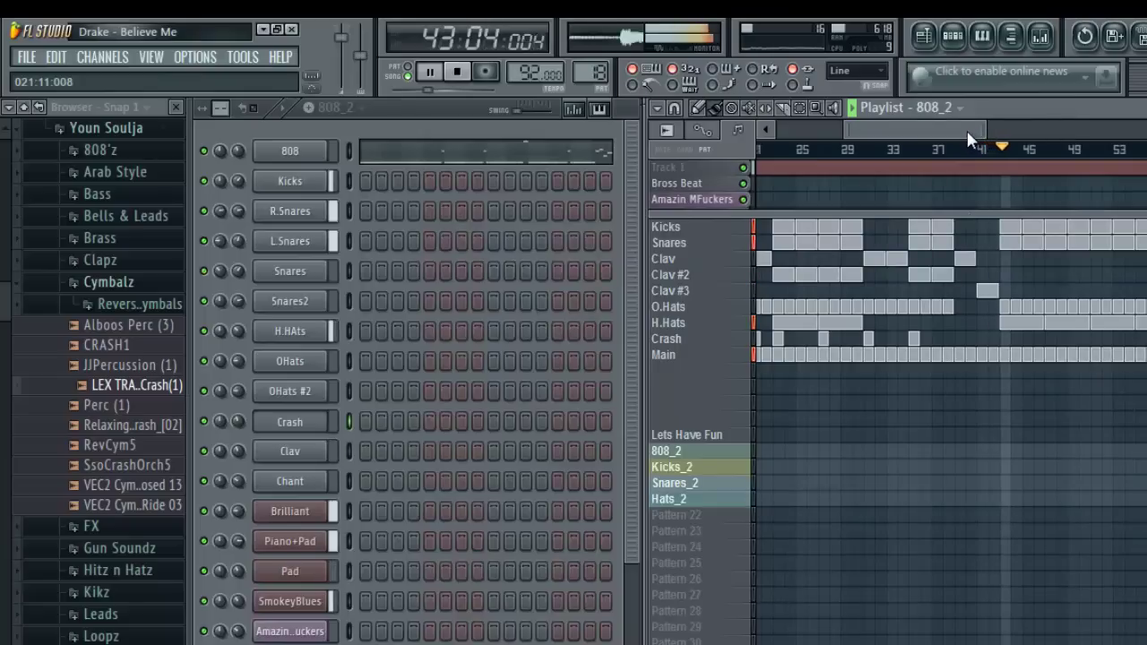
- Play the song back from about bar 83 through the later sections, and loop playback over bars 115 to 117
{"action": "left_click_drag", "start_coordinate": [967, 130], "coordinate": [1114, 131]}
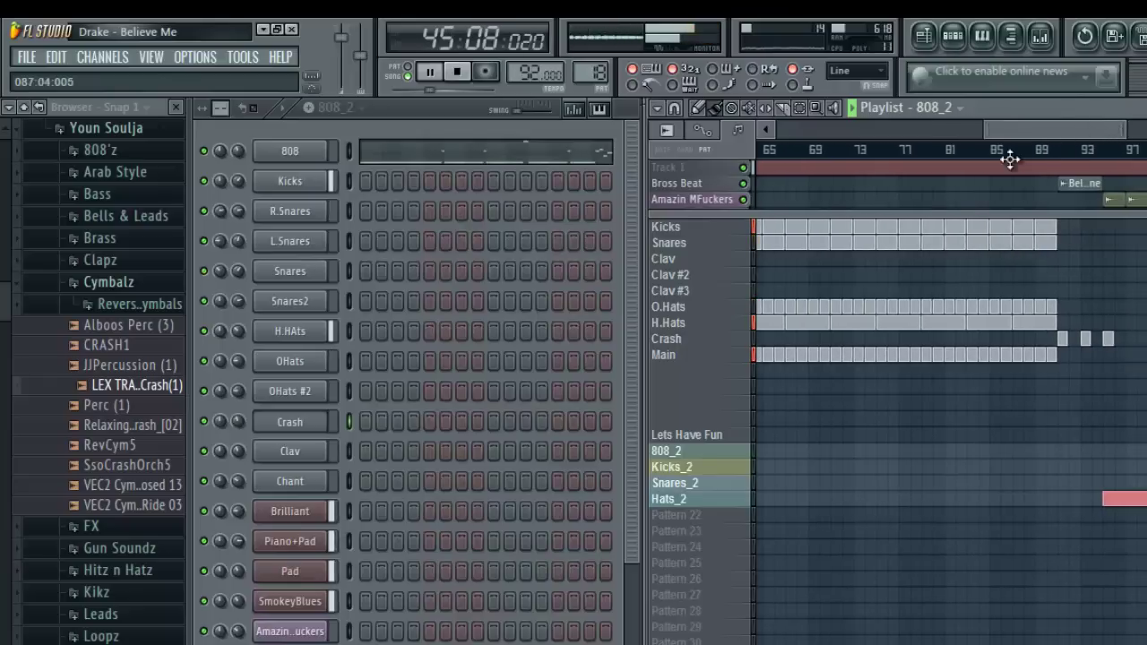
{"action": "left_click", "coordinate": [969, 151]}
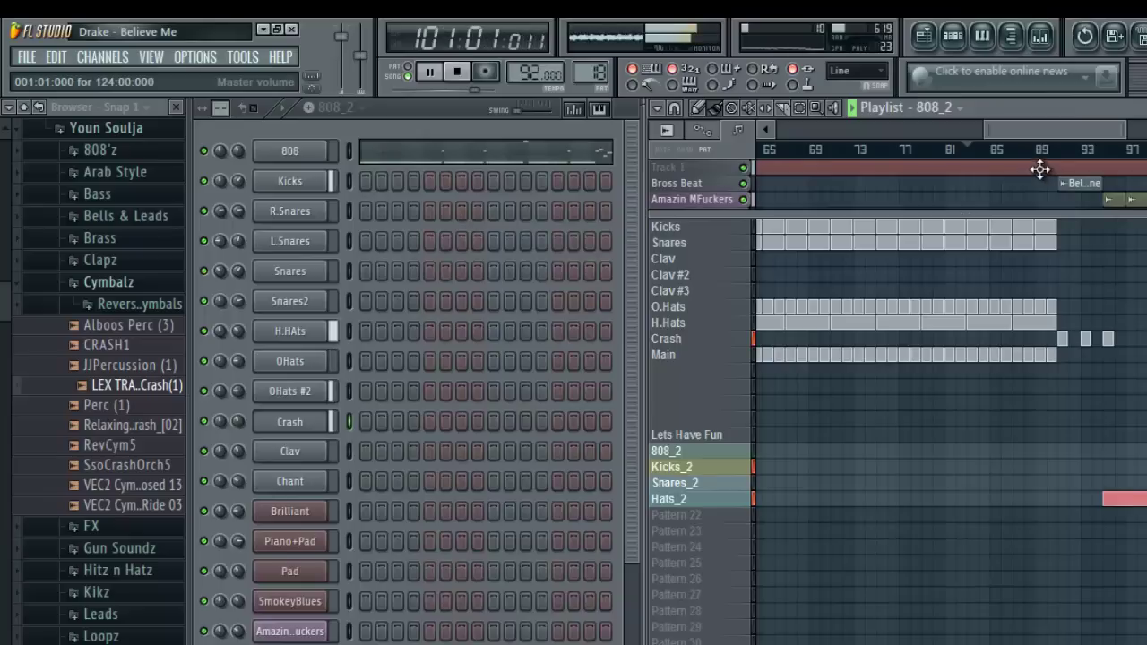
{"action": "left_click_drag", "start_coordinate": [1041, 126], "coordinate": [1116, 130]}
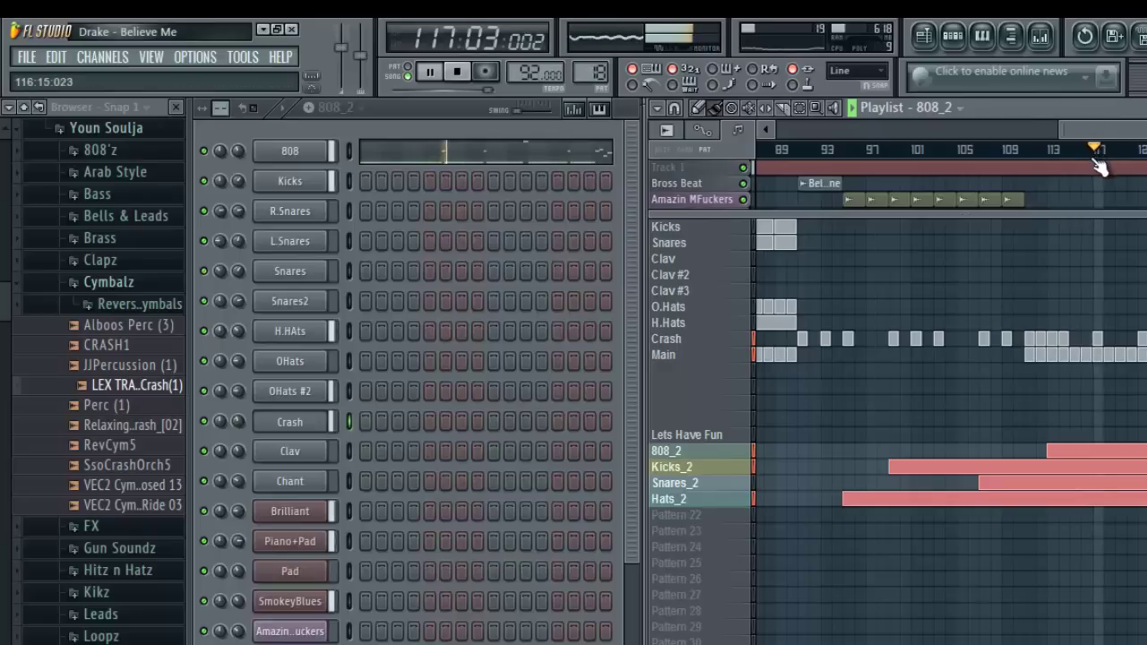
{"action": "left_click_drag", "start_coordinate": [1092, 159], "coordinate": [1070, 163]}
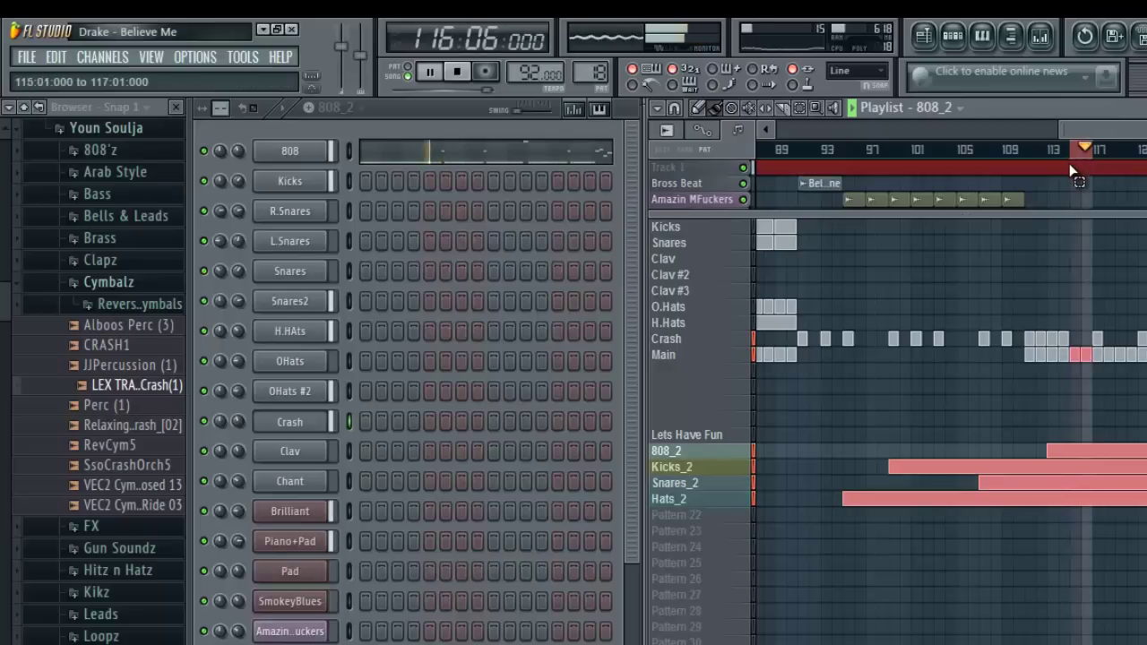
- Add a C5 note on the fourth beat of bars 9 and 10 in the Snares2 channel of the Snares_2 pattern
{"action": "left_click", "coordinate": [685, 482]}
{"action": "left_click", "coordinate": [529, 305]}
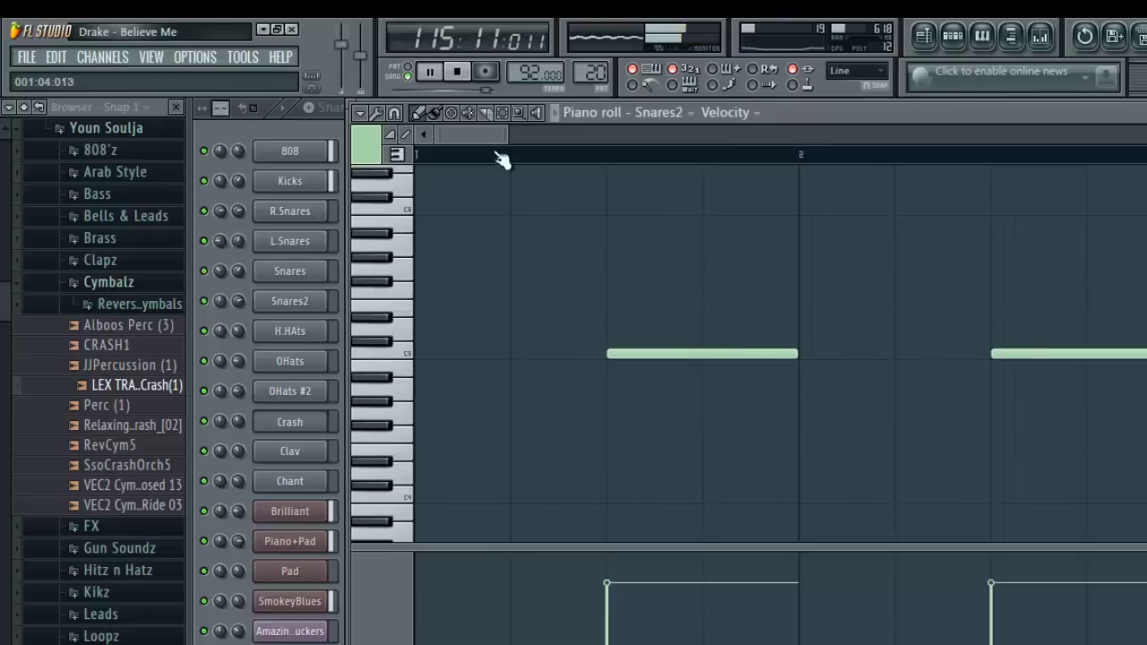
{"action": "left_click_drag", "start_coordinate": [482, 136], "coordinate": [755, 158]}
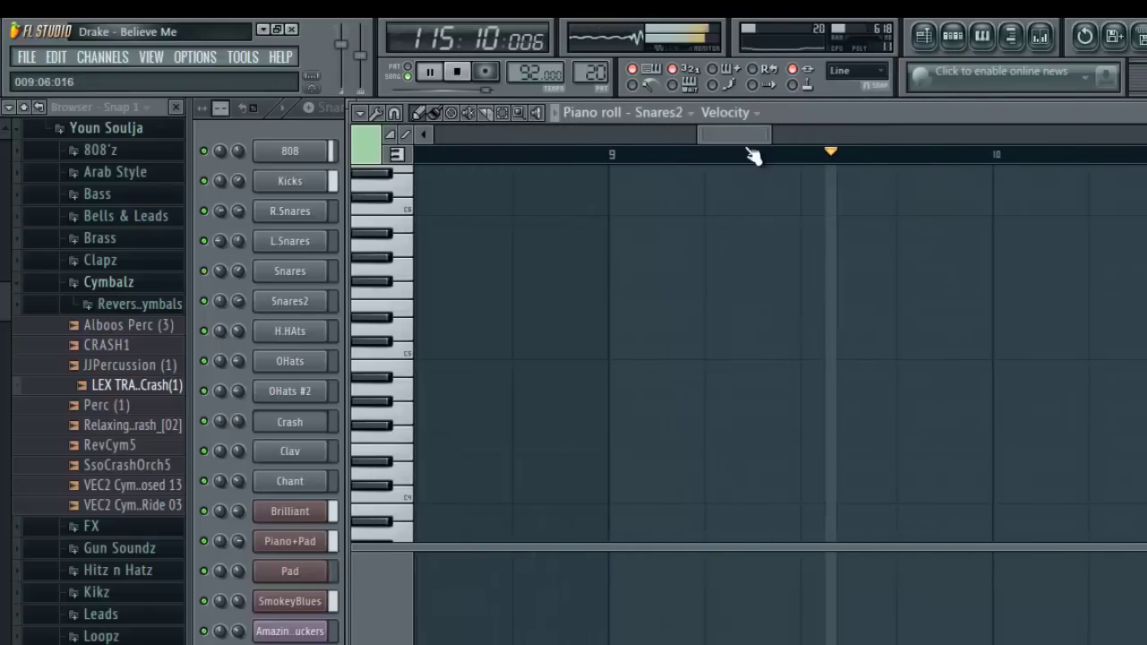
{"action": "left_click", "coordinate": [905, 355]}
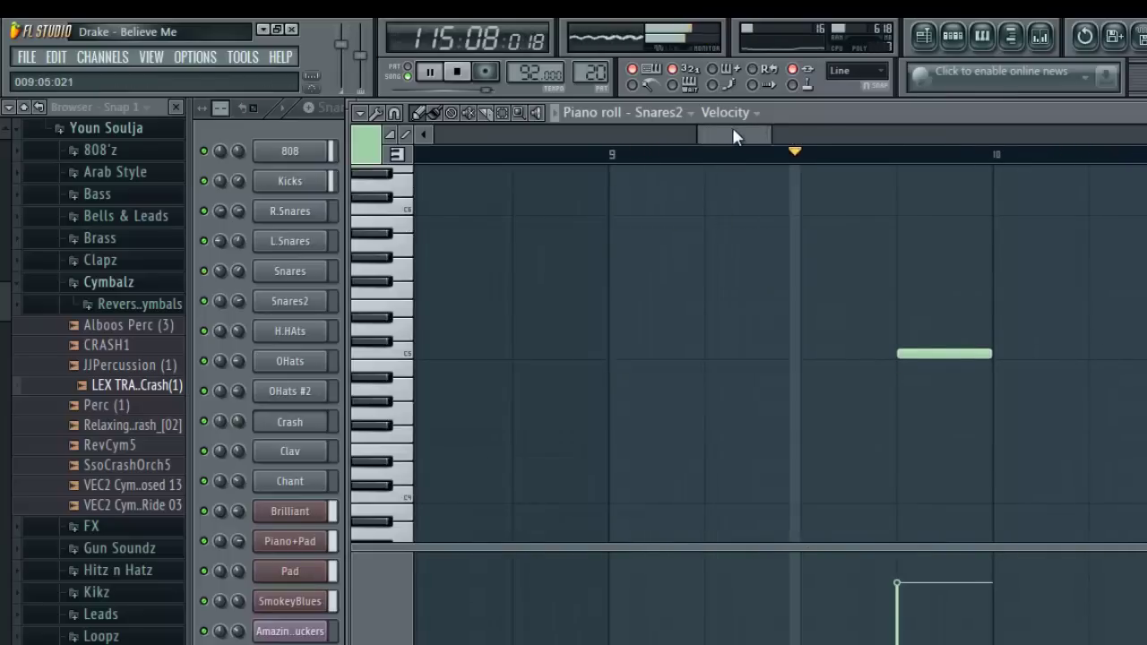
{"action": "left_click_drag", "start_coordinate": [732, 127], "coordinate": [766, 128]}
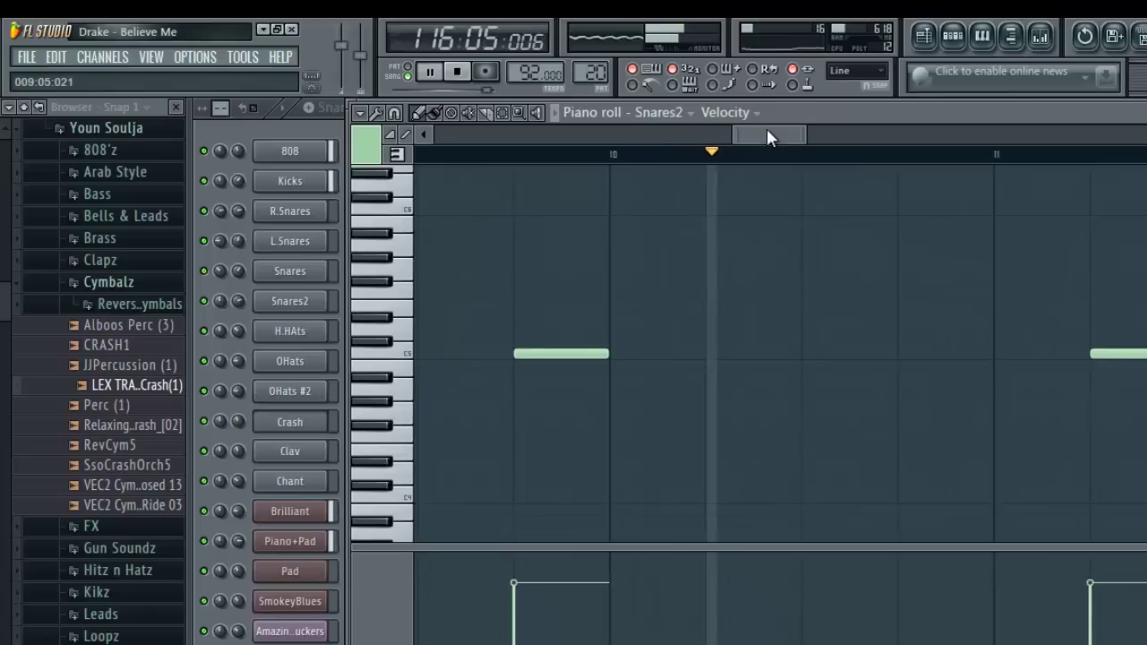
{"action": "left_click", "coordinate": [900, 357]}
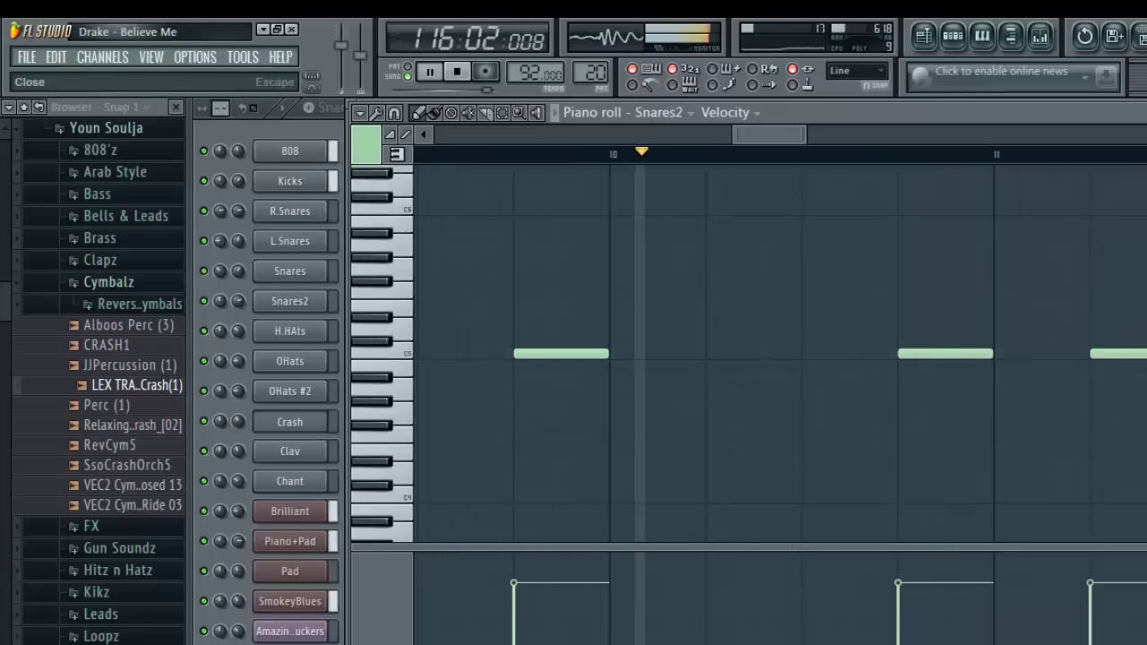
{"action": "key", "text": "Escape"}
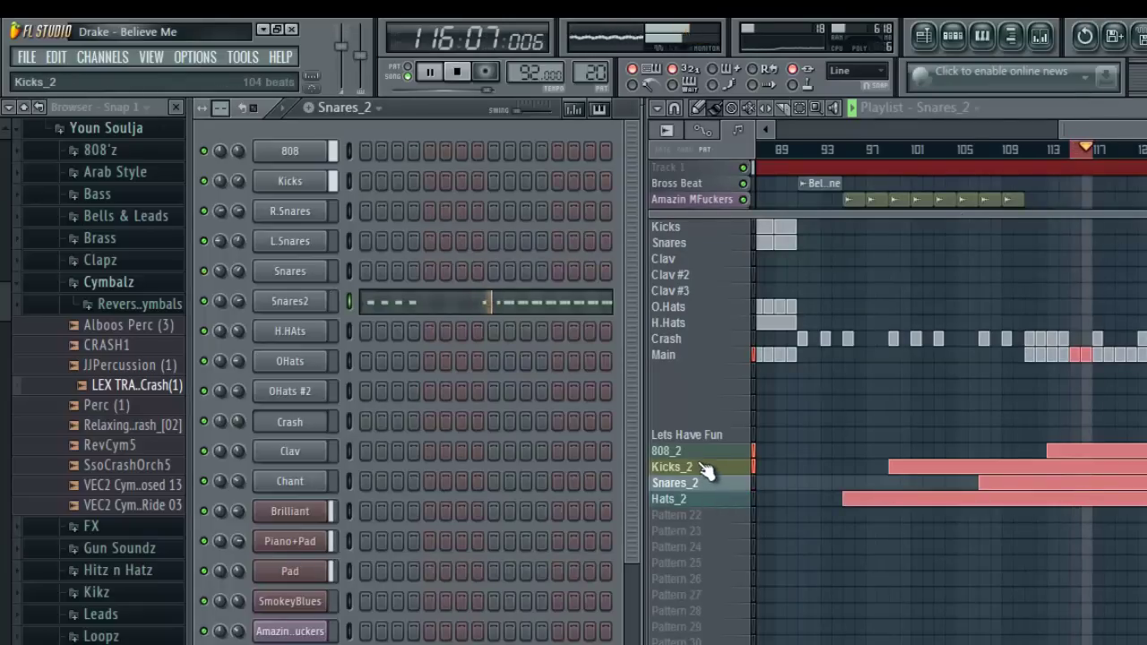
- Try out extra C5 notes around bars 21 and 22 in the OHats channel of the Hats_2 pattern, and remove them again
{"action": "left_click", "coordinate": [699, 499]}
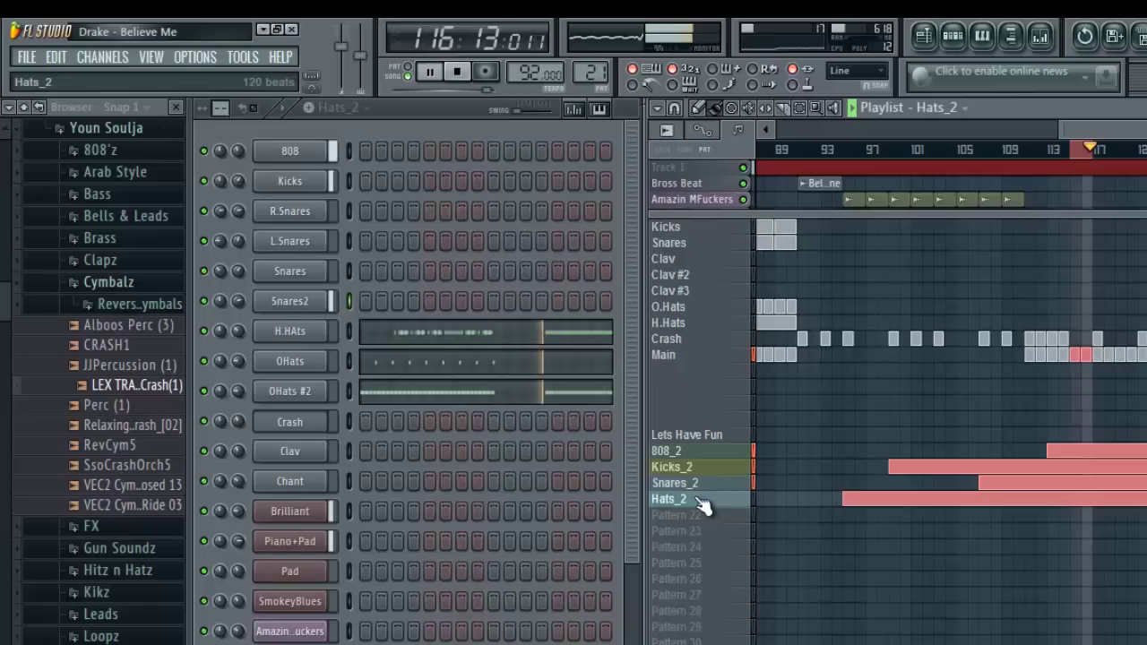
{"action": "left_click", "coordinate": [493, 366]}
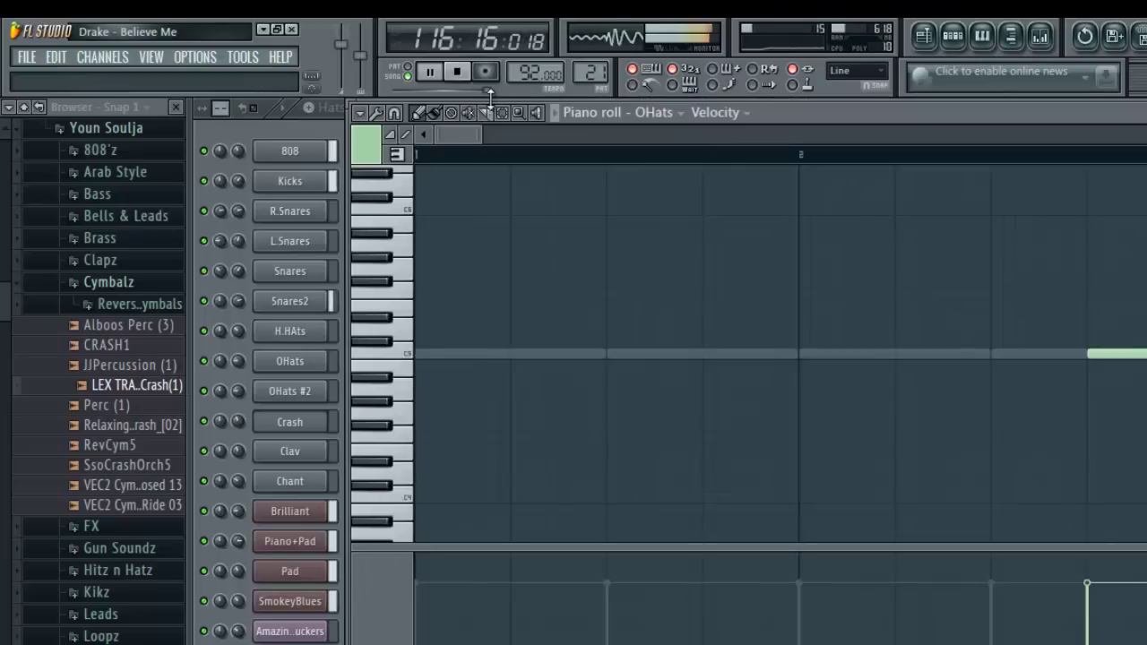
{"action": "left_click_drag", "start_coordinate": [482, 131], "coordinate": [924, 104]}
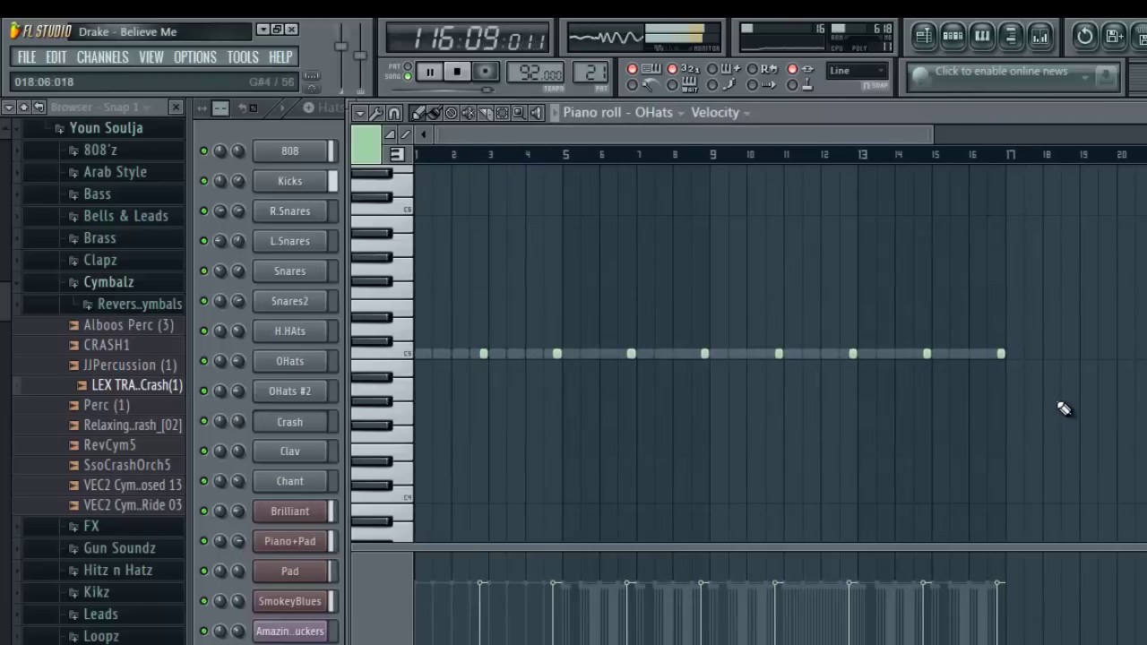
{"action": "left_click_drag", "start_coordinate": [1060, 405], "coordinate": [562, 284]}
{"action": "left_click_drag", "start_coordinate": [771, 127], "coordinate": [866, 138]}
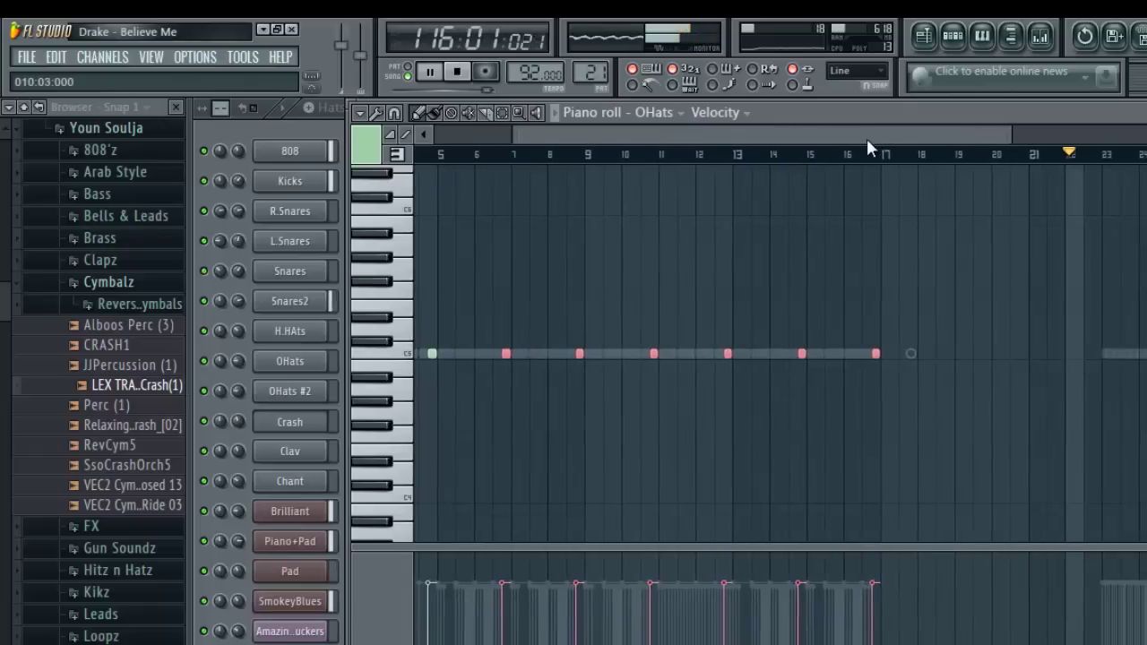
{"action": "left_click", "coordinate": [1066, 354]}
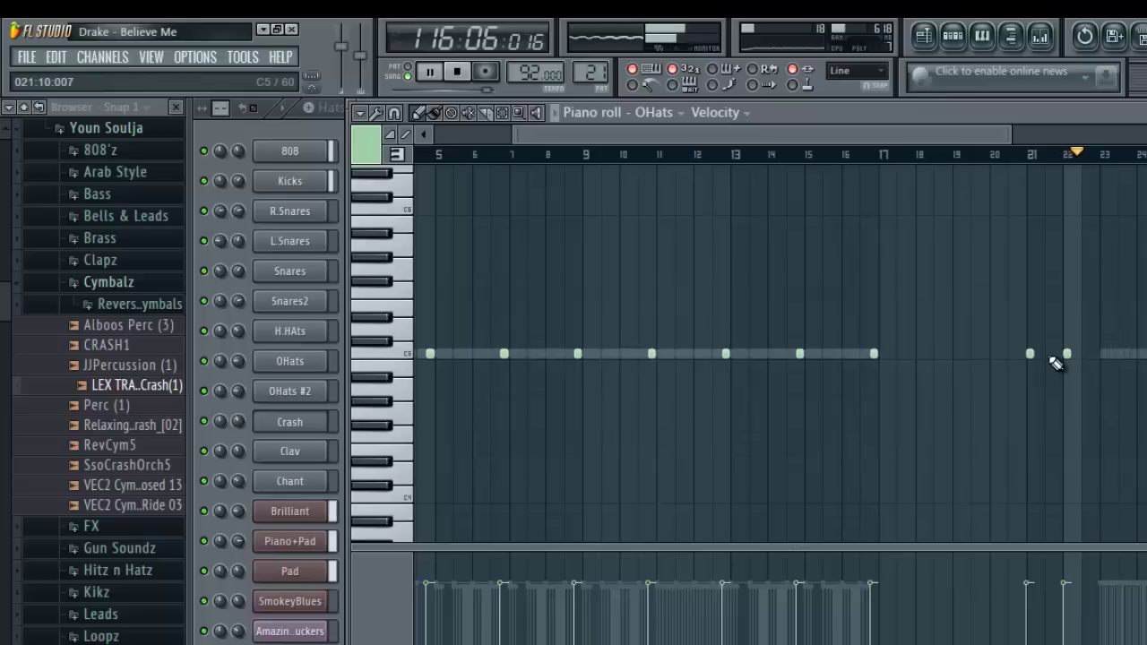
{"action": "left_click", "coordinate": [1048, 354]}
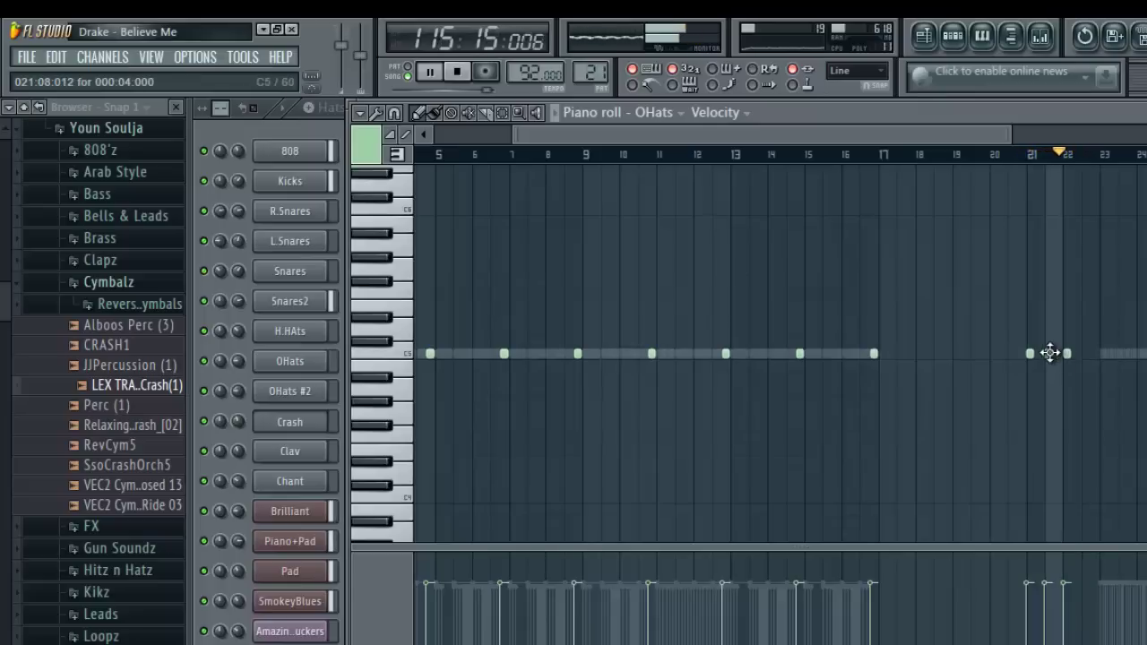
{"action": "right_click", "coordinate": [1050, 353]}
{"action": "right_click", "coordinate": [1067, 353]}
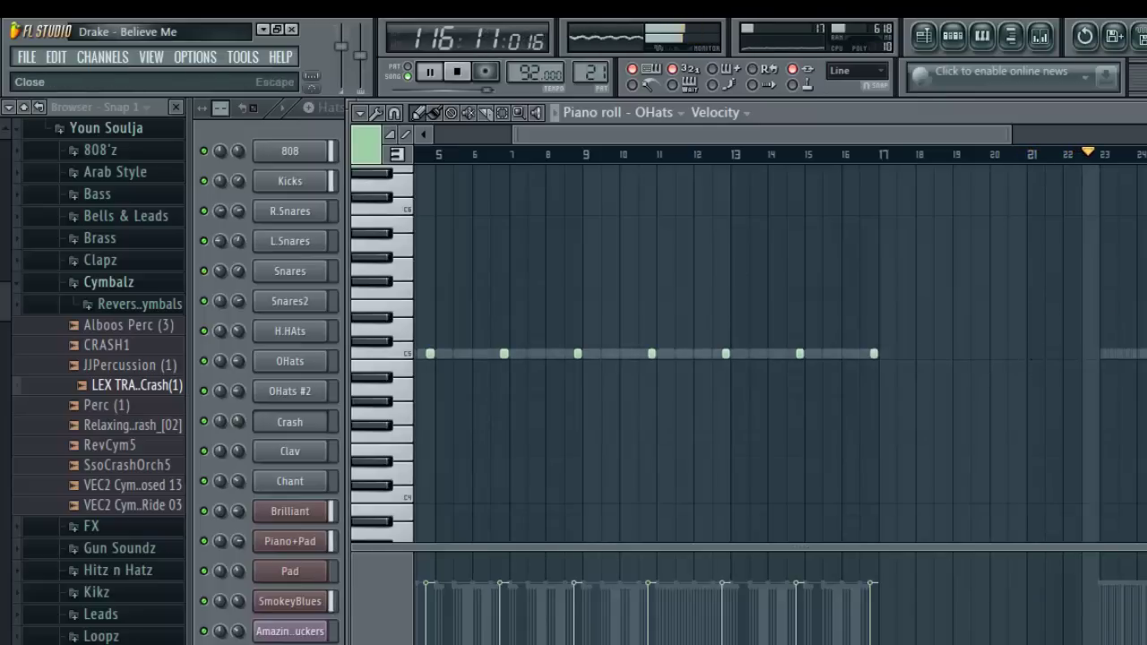
{"action": "key", "text": "Escape"}
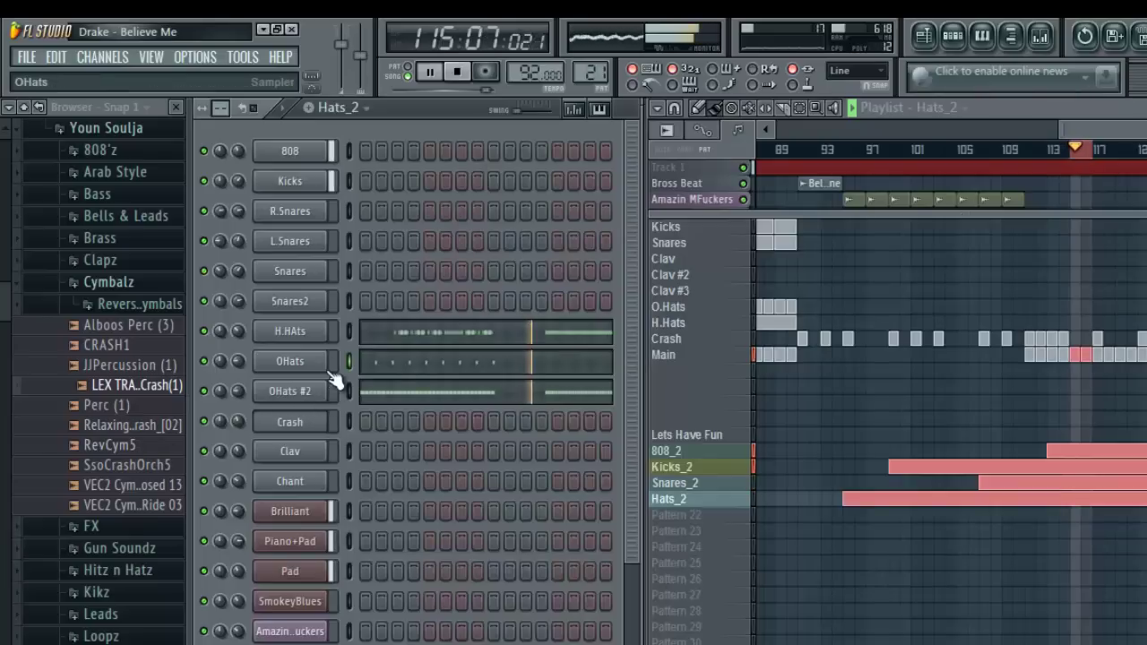
- Add one-beat C5 notes to OHats #2 at bar 21, bar 22 and the middle of bar 22, and clear the playlist loop selection
{"action": "left_click", "coordinate": [451, 399]}
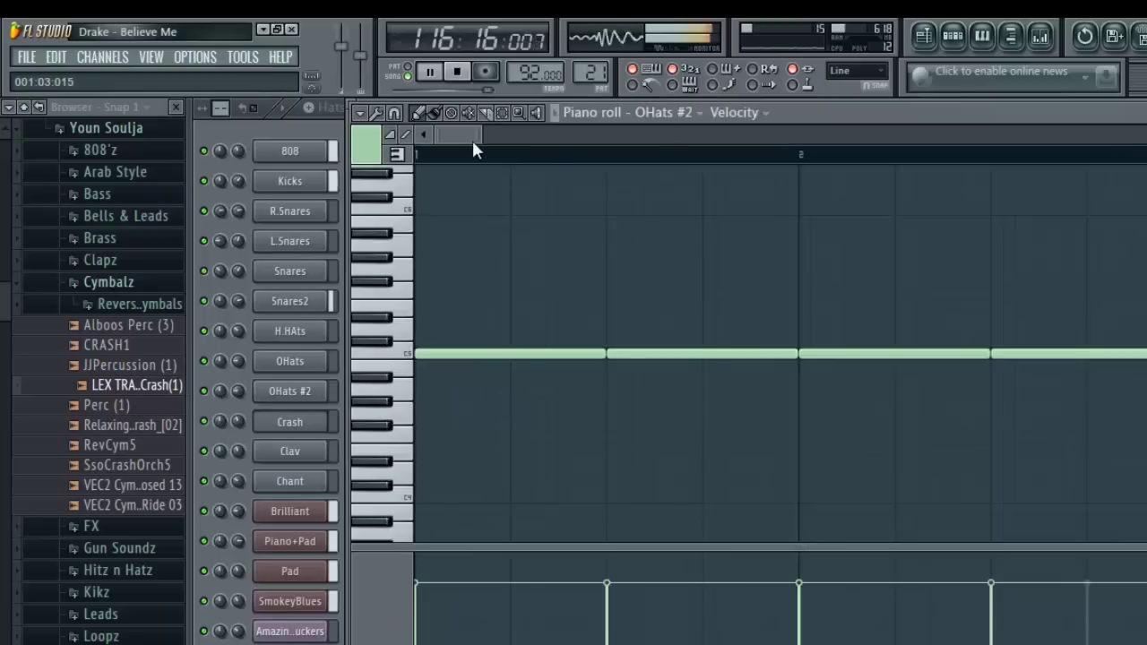
{"action": "left_click_drag", "start_coordinate": [463, 137], "coordinate": [937, 153]}
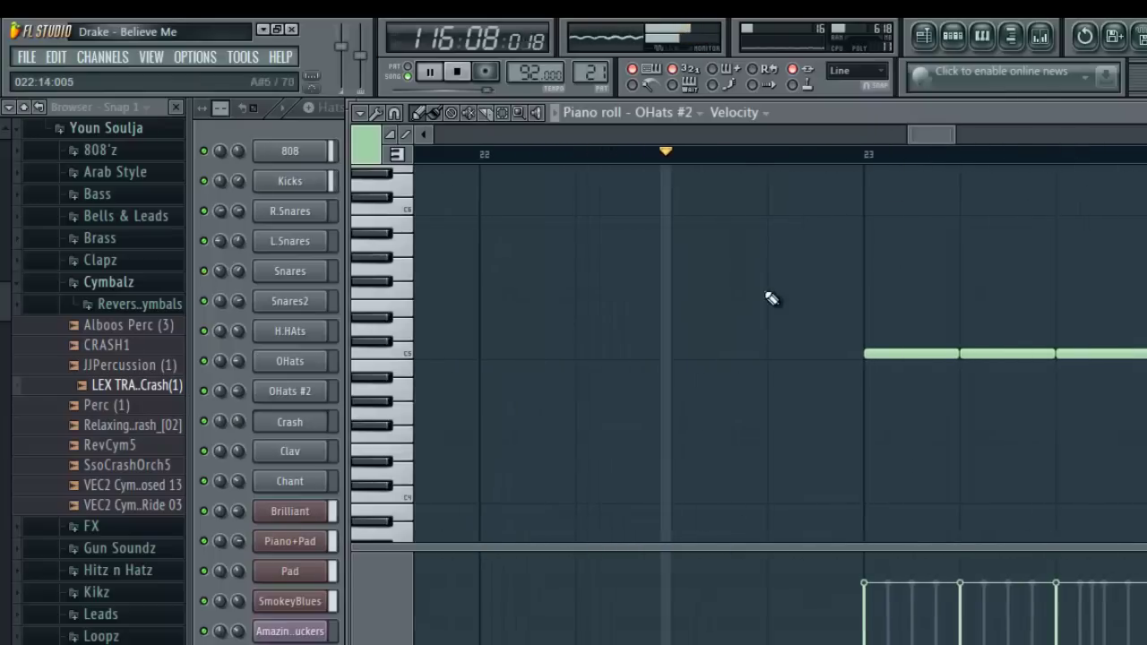
{"action": "left_click", "coordinate": [679, 353]}
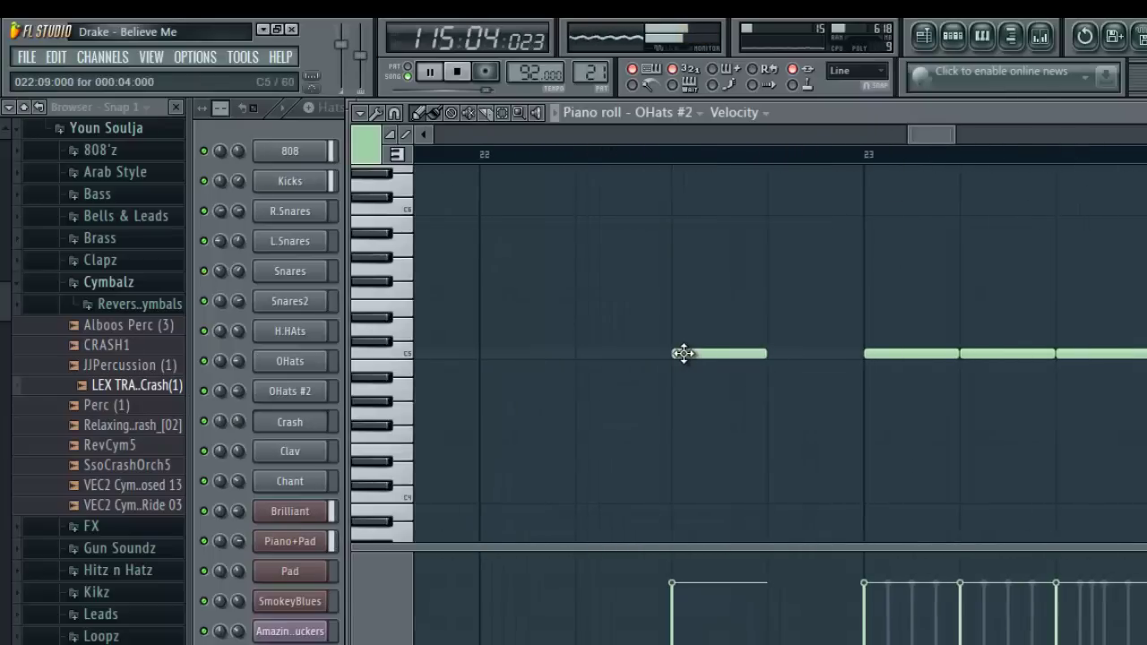
{"action": "left_click", "coordinate": [481, 353]}
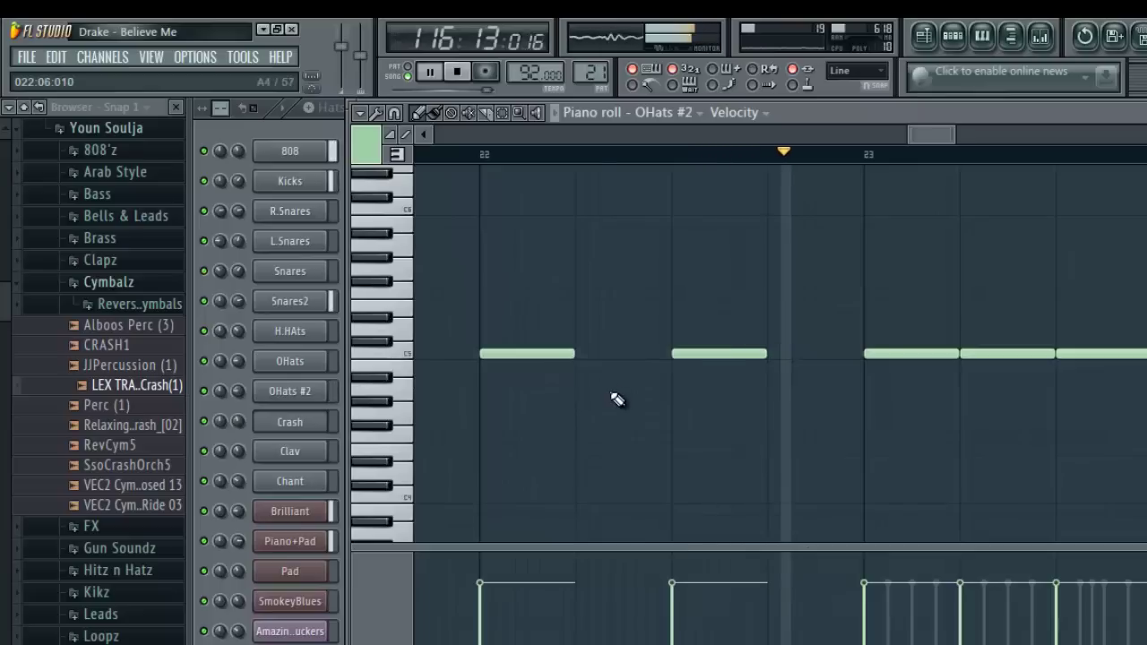
{"action": "left_click_drag", "start_coordinate": [924, 137], "coordinate": [888, 139]}
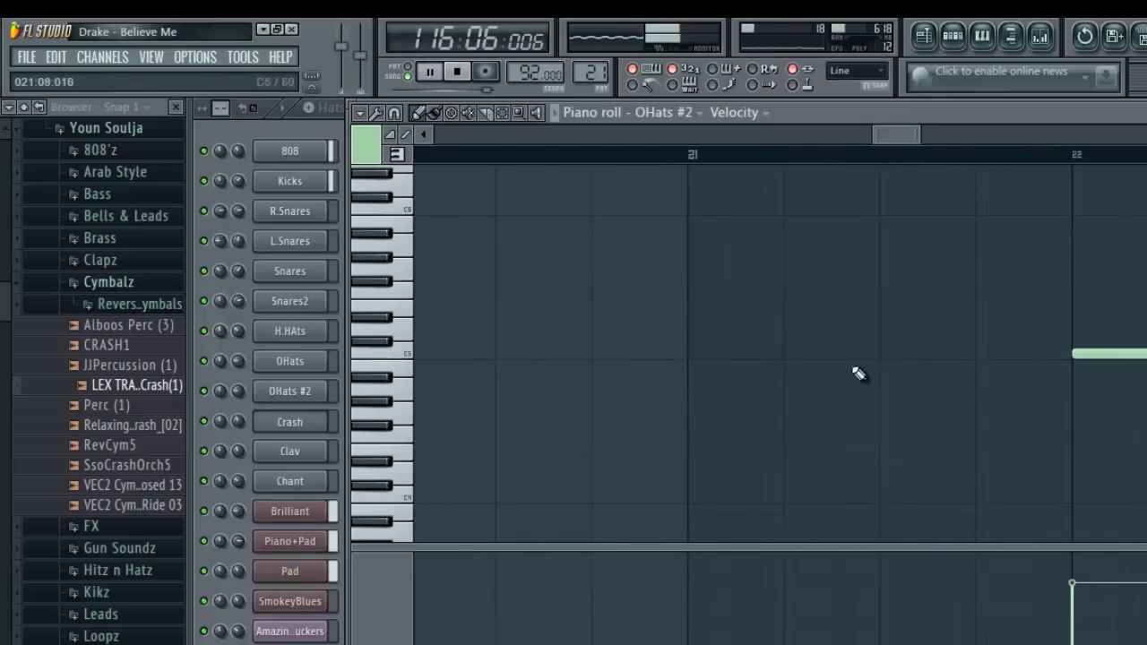
{"action": "left_click", "coordinate": [690, 353]}
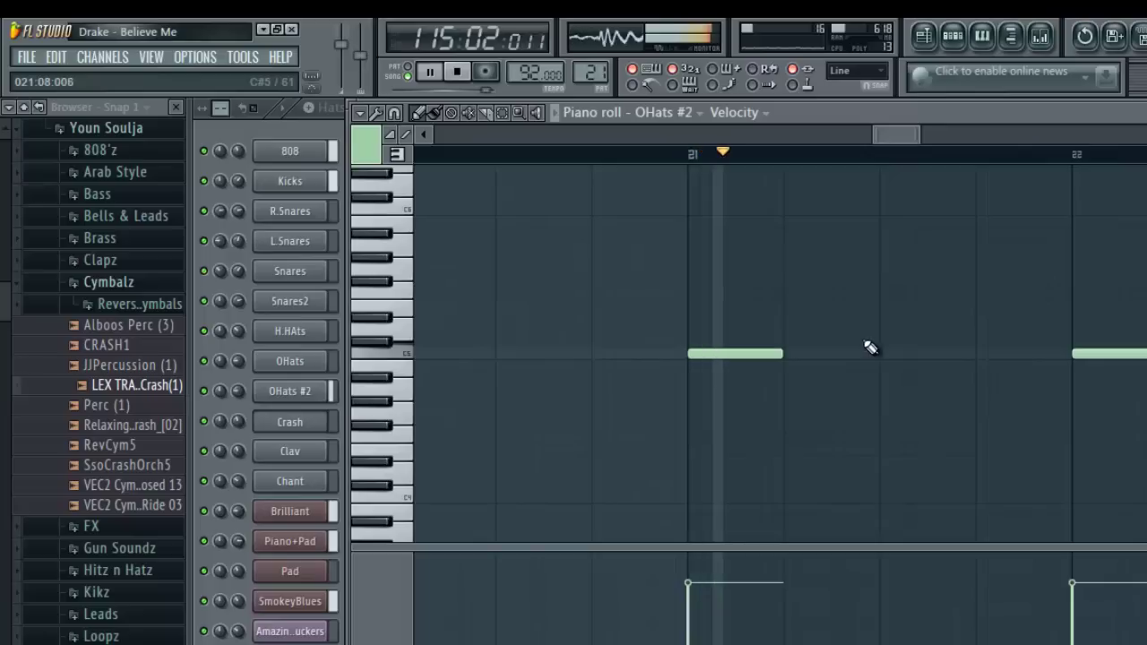
{"action": "key", "text": "Escape"}
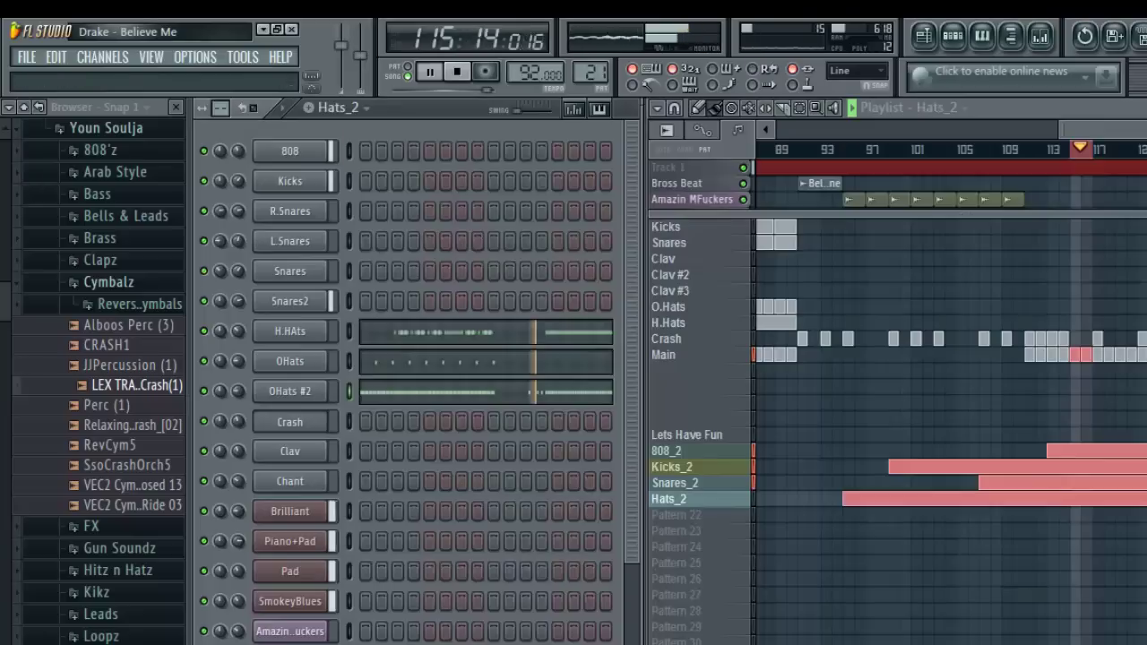
{"action": "left_click", "coordinate": [1083, 164]}
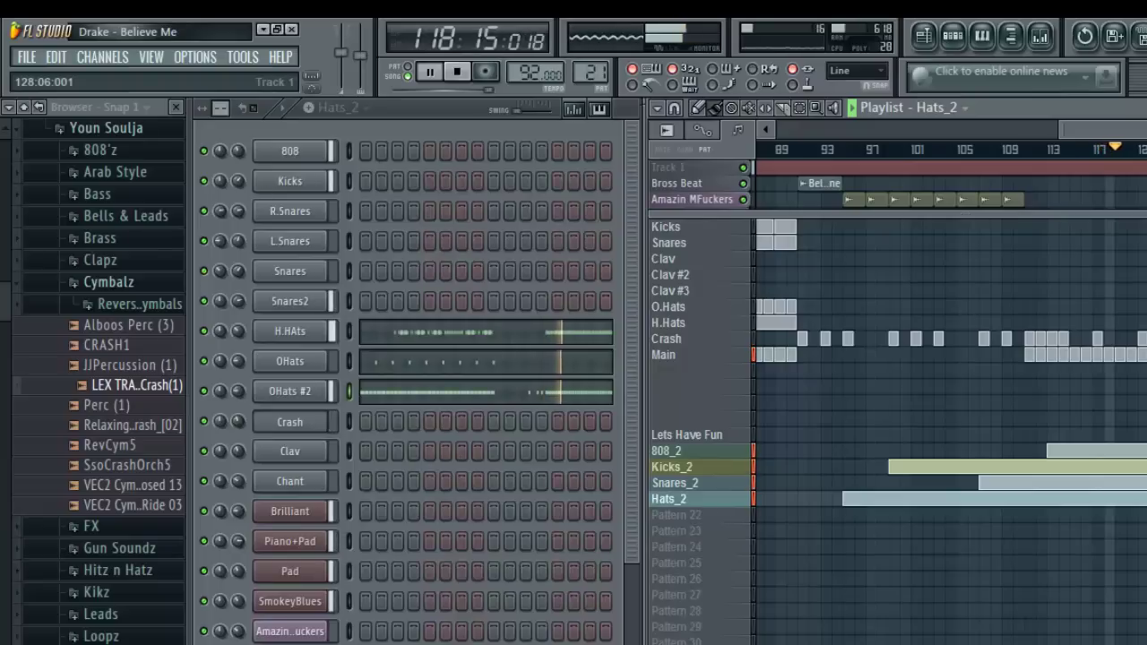
- Delete the second- and fourth-beat notes from bars 23 to 29 of OHats #2, leaving bar 30's four notes, and close the piano roll
{"action": "left_click", "coordinate": [593, 398]}
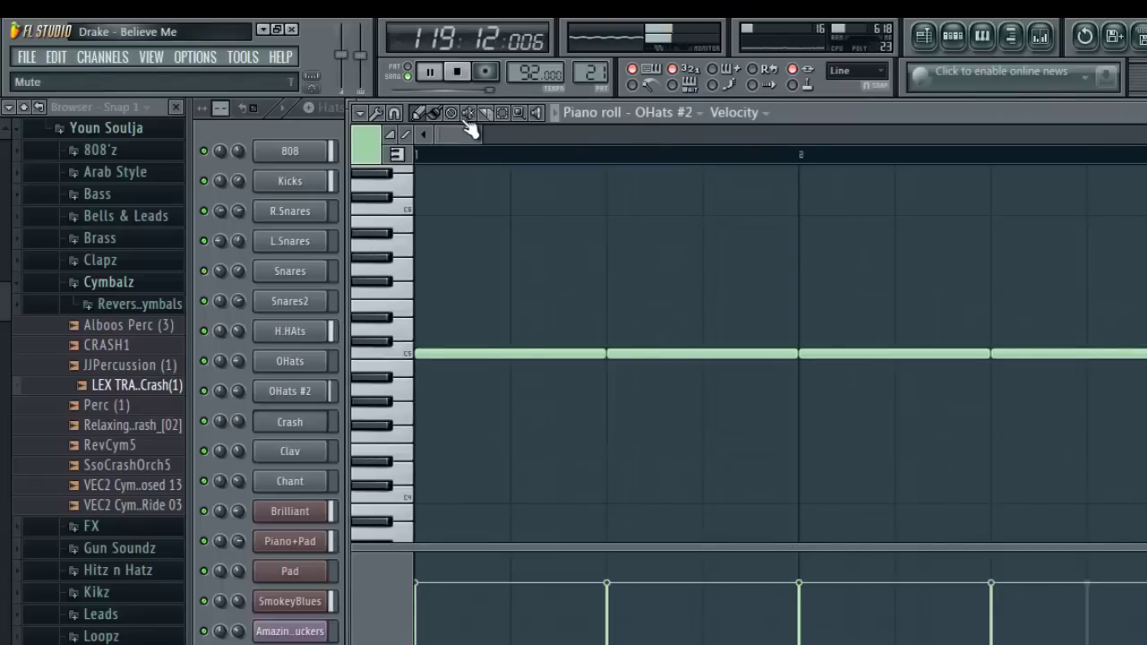
{"action": "left_click_drag", "start_coordinate": [467, 132], "coordinate": [1120, 133]}
{"action": "right_click", "coordinate": [850, 355]}
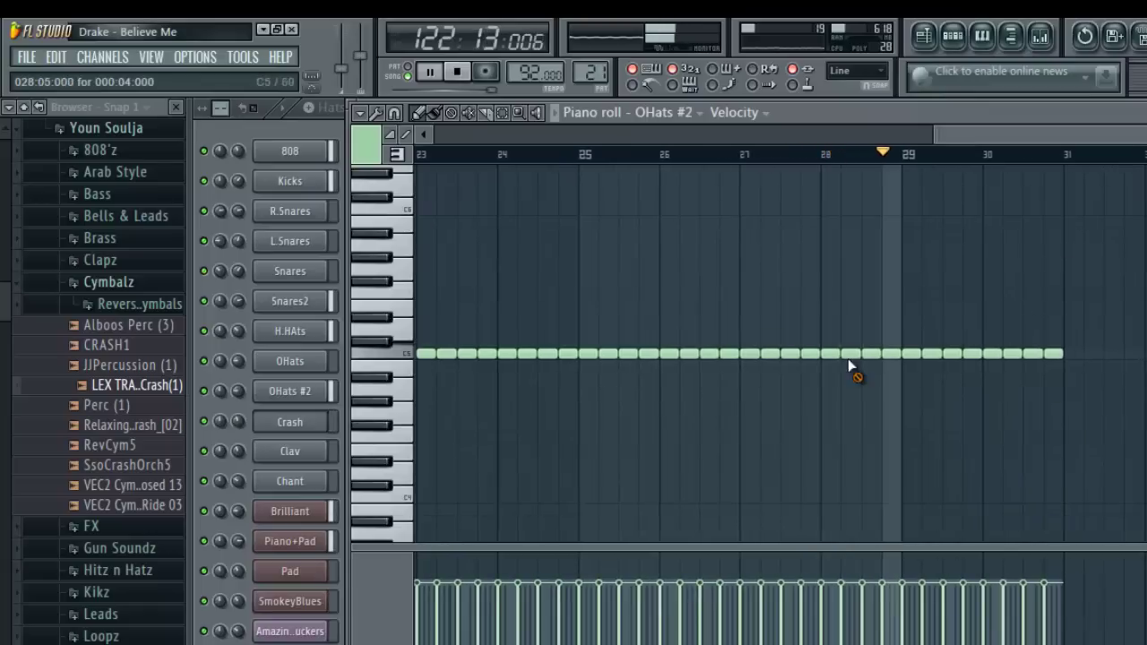
{"action": "right_click", "coordinate": [894, 354]}
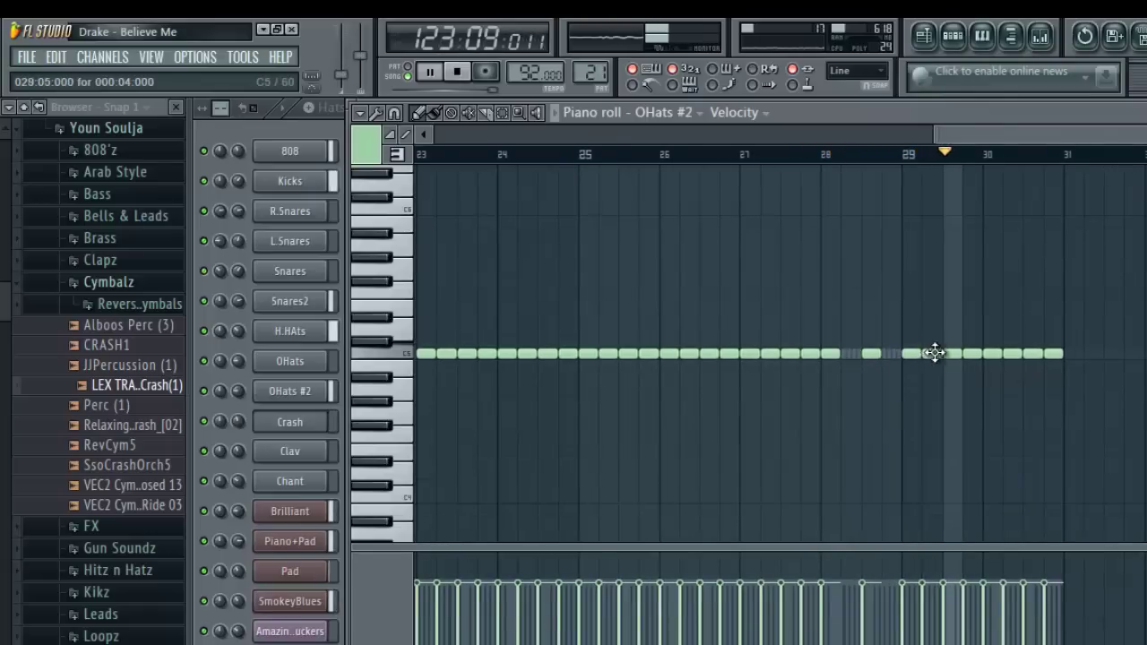
{"action": "right_click", "coordinate": [932, 354]}
{"action": "right_click", "coordinate": [973, 355]}
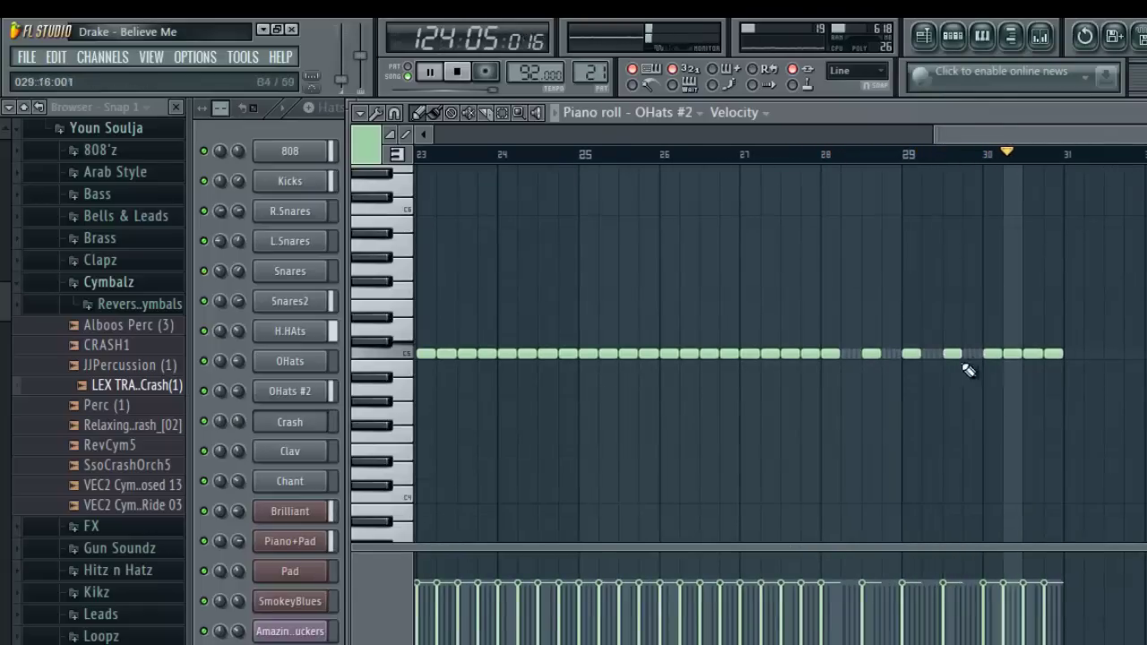
{"action": "right_click", "coordinate": [810, 355]}
{"action": "right_click", "coordinate": [770, 355]}
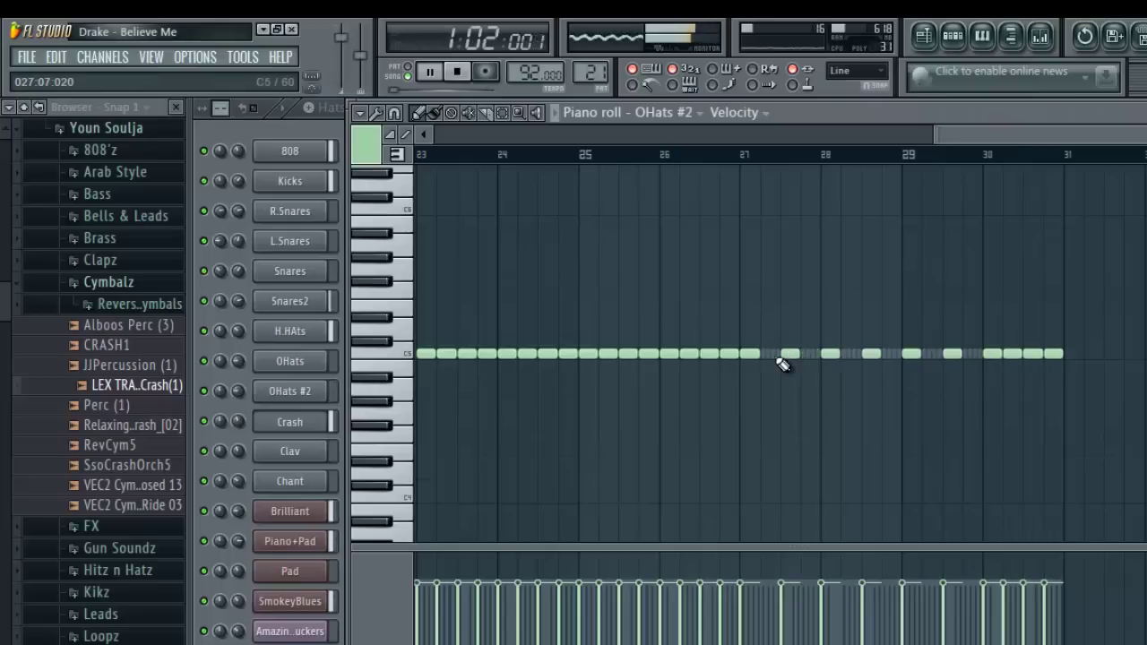
{"action": "right_click", "coordinate": [730, 355]}
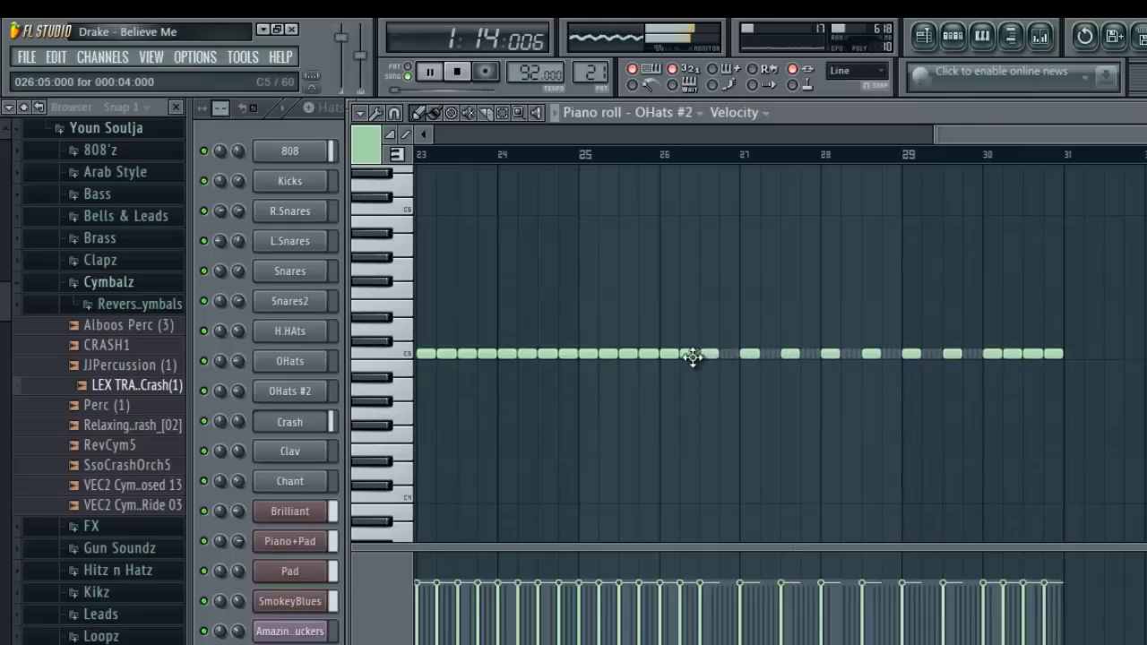
{"action": "right_click", "coordinate": [691, 355]}
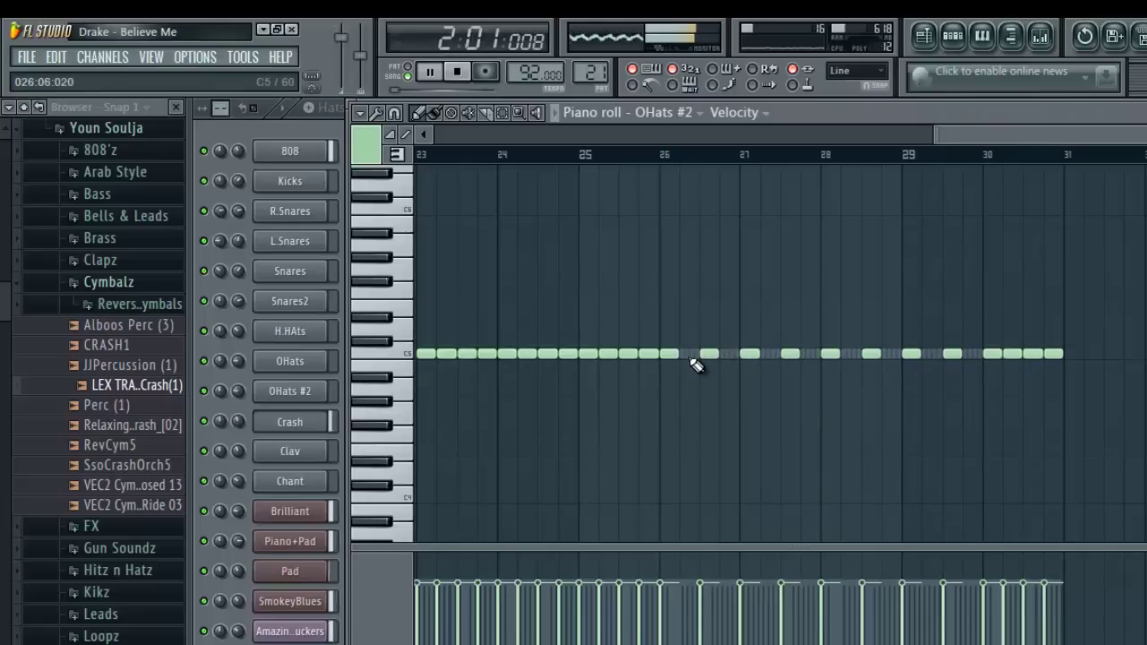
{"action": "right_click", "coordinate": [645, 356]}
{"action": "right_click", "coordinate": [610, 355]}
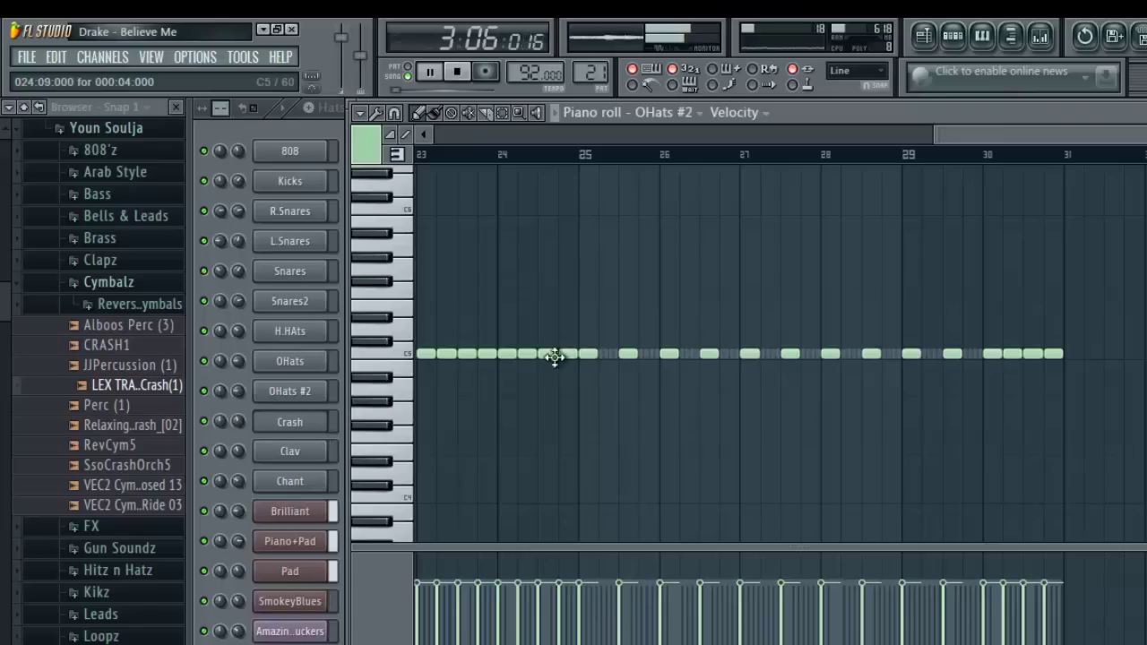
{"action": "right_click", "coordinate": [561, 355]}
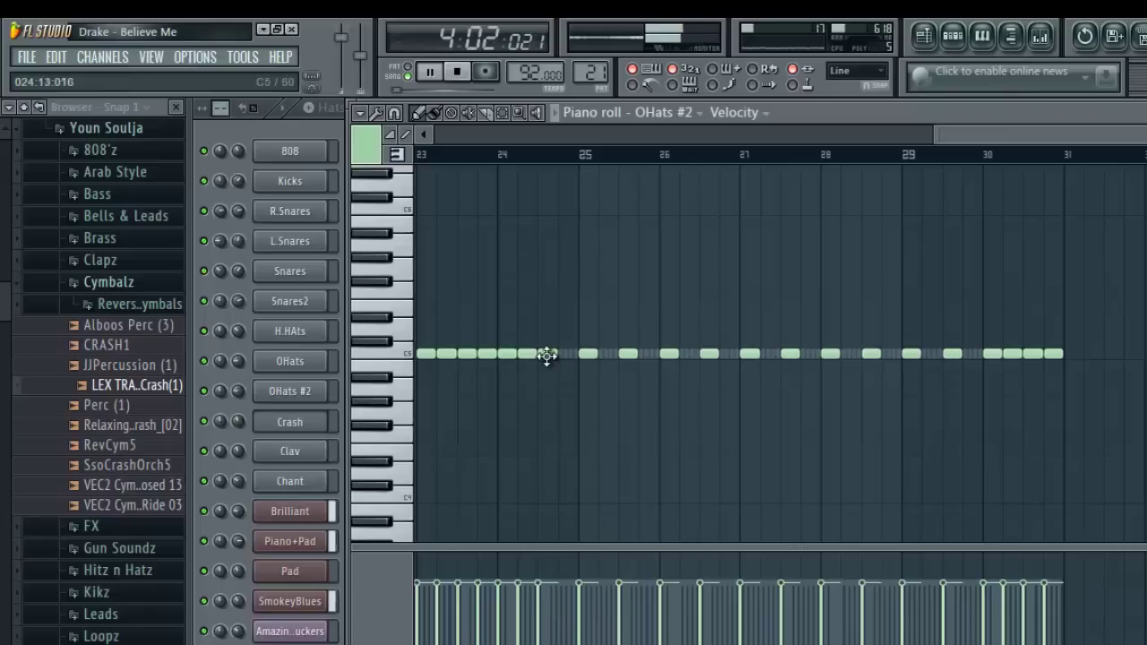
{"action": "right_click", "coordinate": [529, 355]}
{"action": "right_click", "coordinate": [451, 353]}
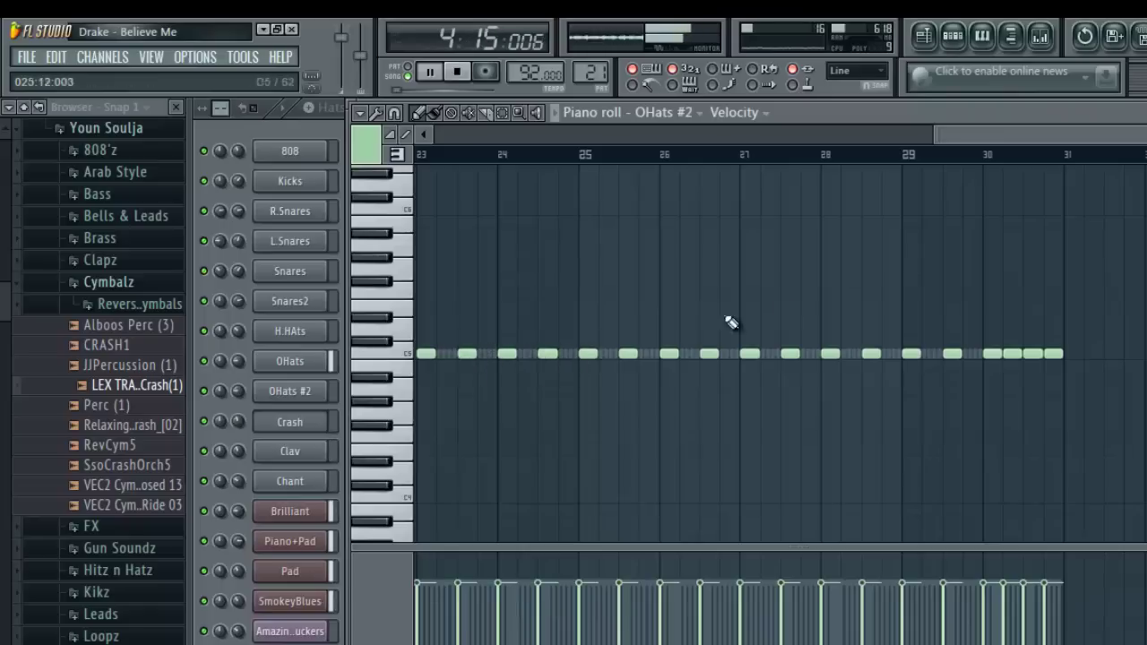
{"action": "left_click_drag", "start_coordinate": [1068, 138], "coordinate": [985, 135]}
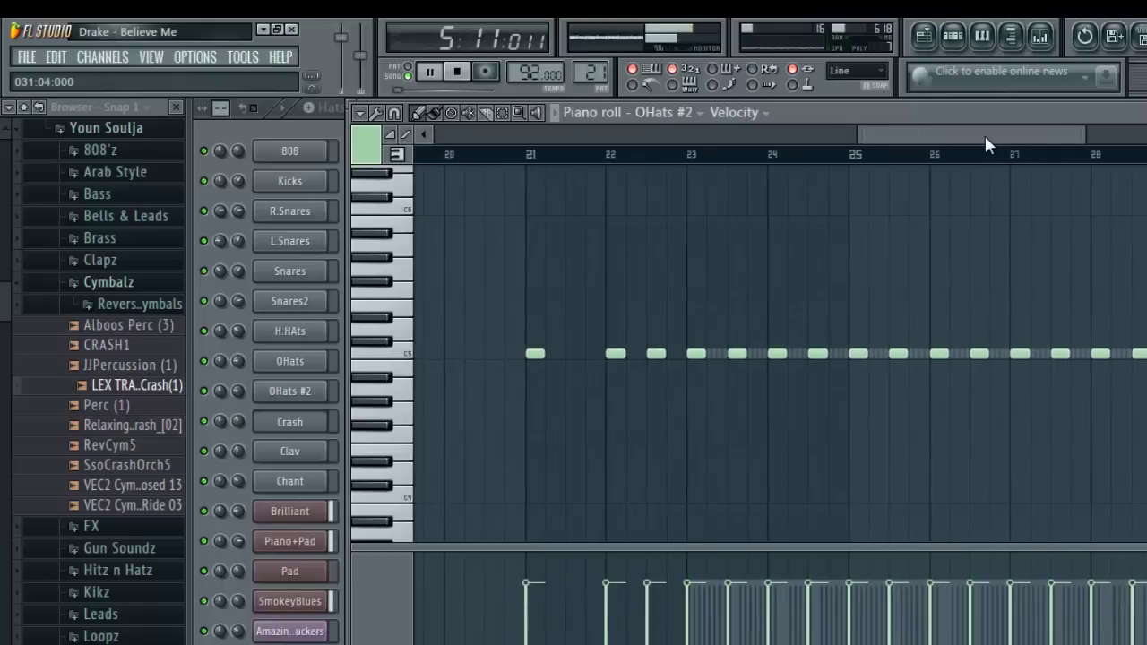
{"action": "left_click", "coordinate": [1146, 112]}
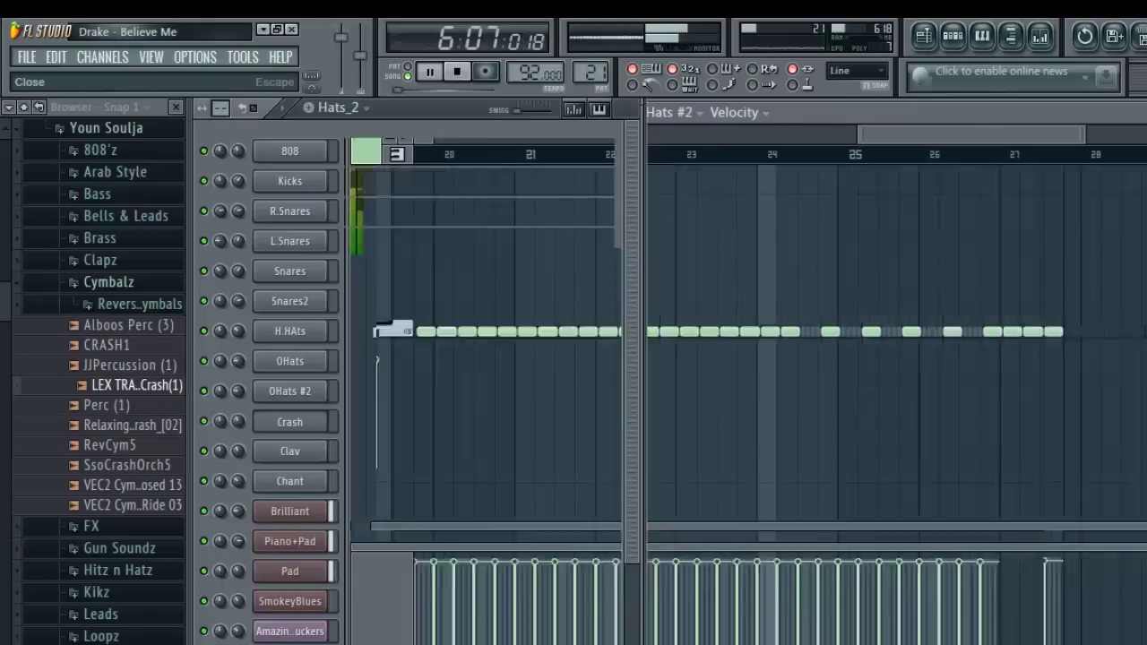